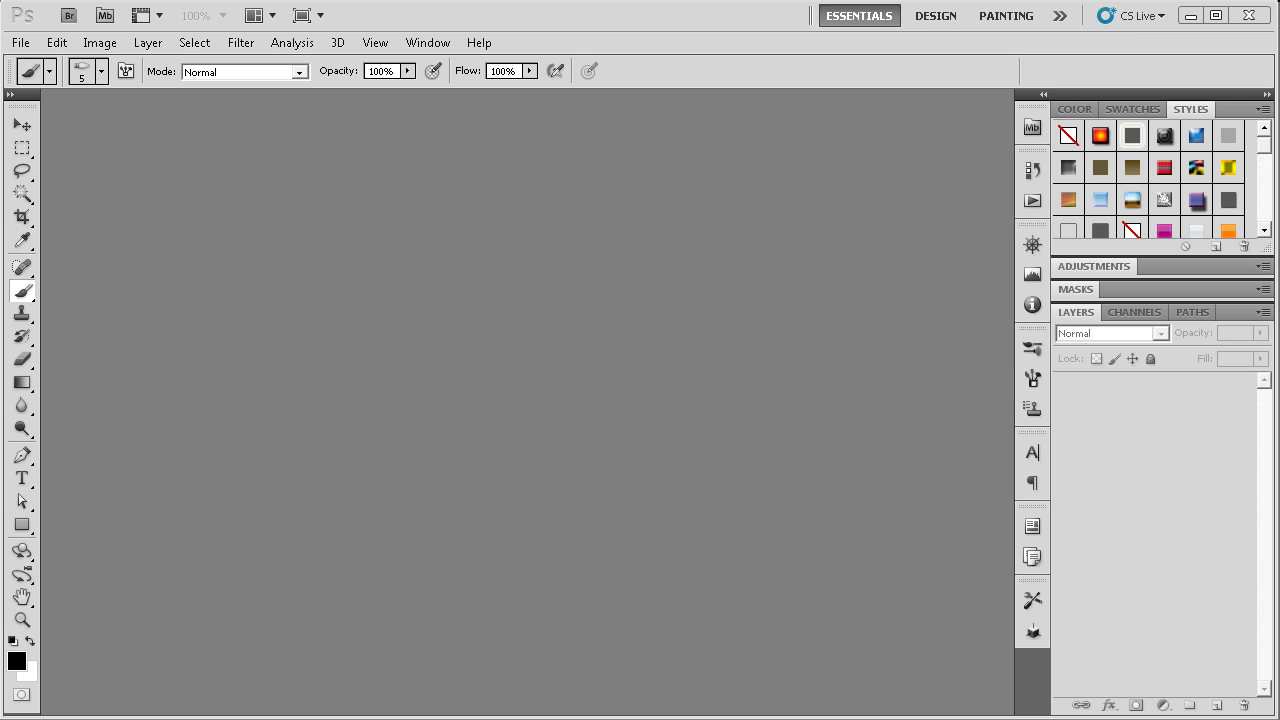
Select the Brush tool and look through its brush tip presets
{"action": "left_click", "coordinate": [22, 456]}
{"action": "left_click", "coordinate": [22, 291]}
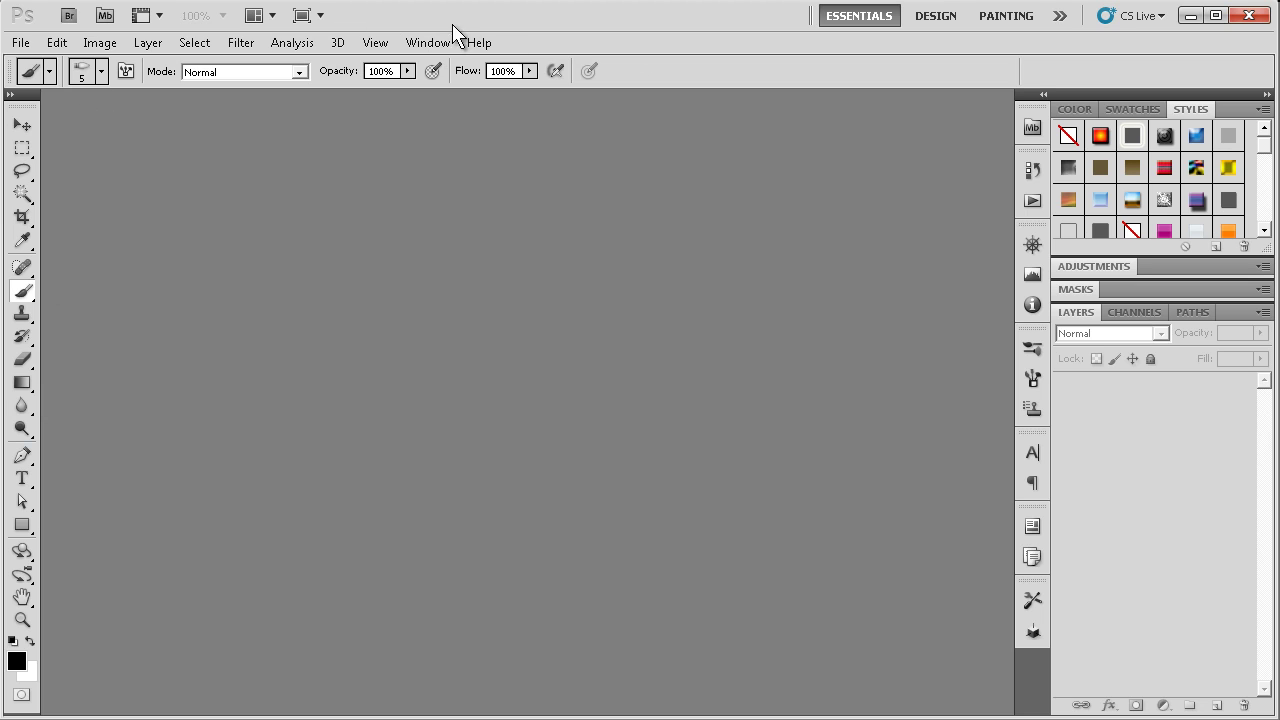
{"action": "right_click", "coordinate": [29, 288]}
{"action": "left_click", "coordinate": [96, 72]}
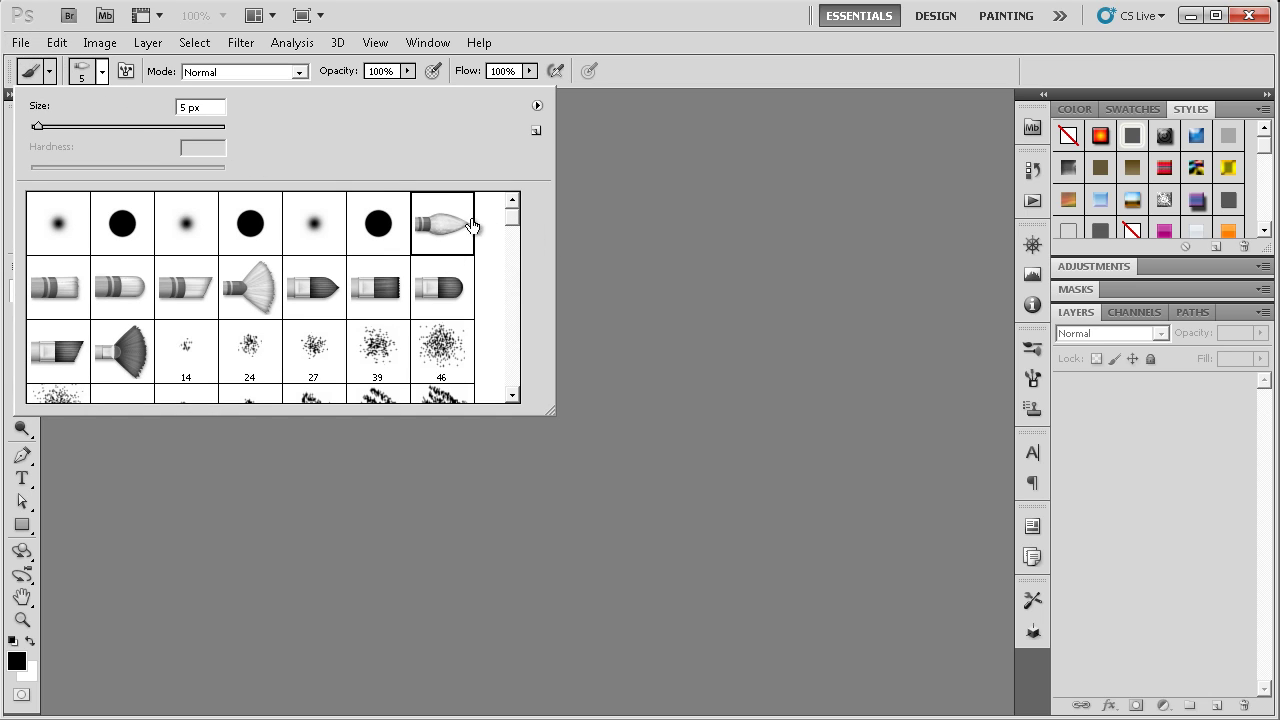
Create a new blank white document, Untitled-1, with default settings
{"action": "left_click", "coordinate": [16, 41]}
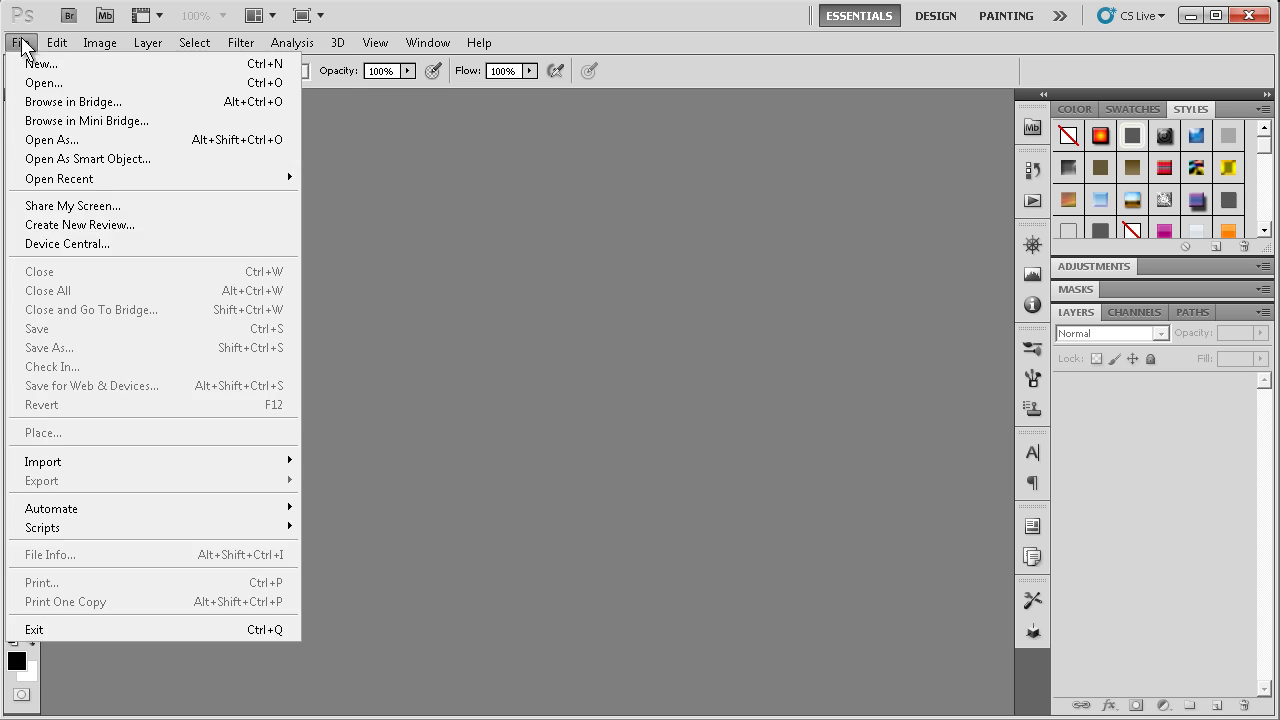
{"action": "mouse_move", "coordinate": [21, 42]}
{"action": "left_click", "coordinate": [32, 63]}
{"action": "left_click", "coordinate": [819, 197]}
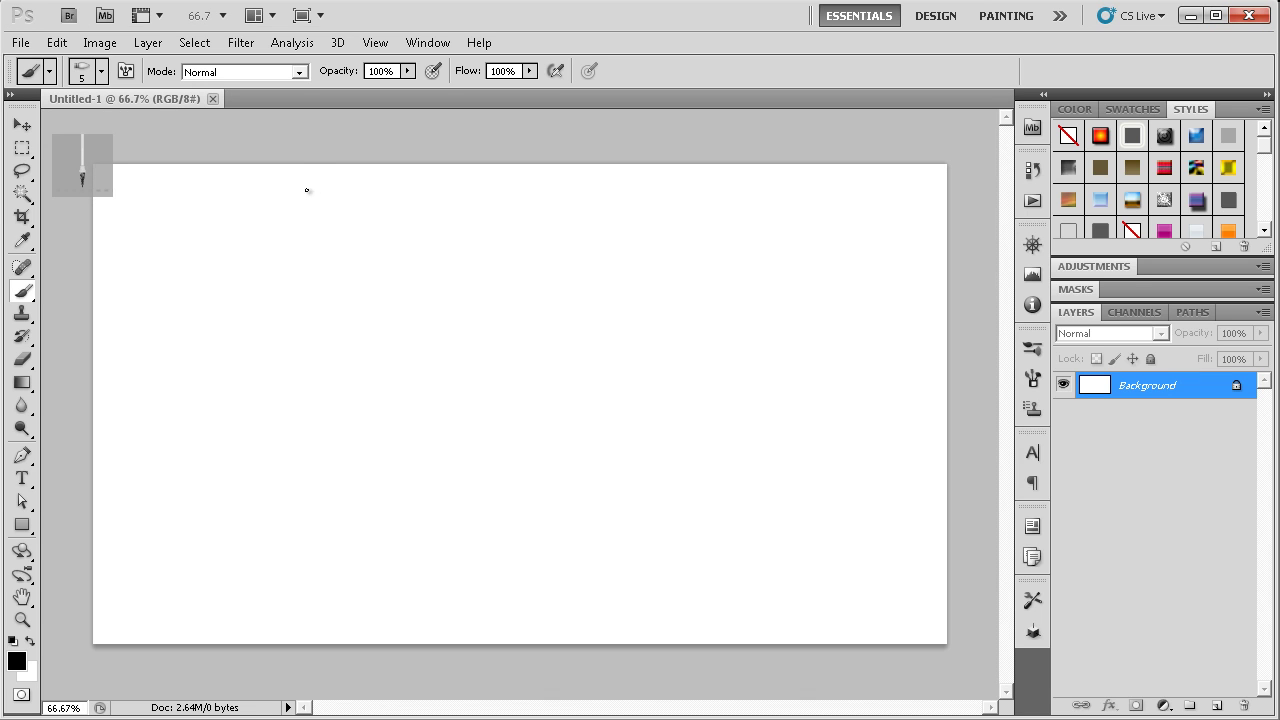
Try the fan and hard round presets, then choose the soft round tip at 0% hardness
{"action": "left_click", "coordinate": [102, 72]}
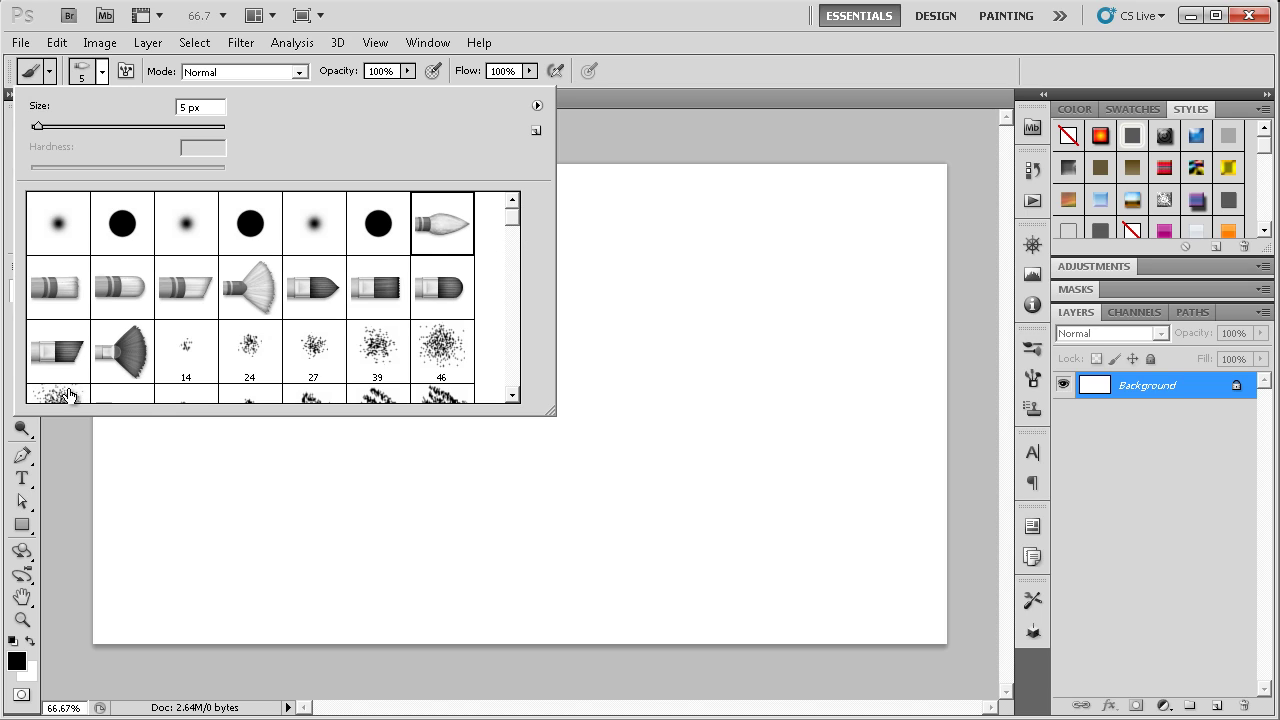
{"action": "left_click", "coordinate": [118, 368]}
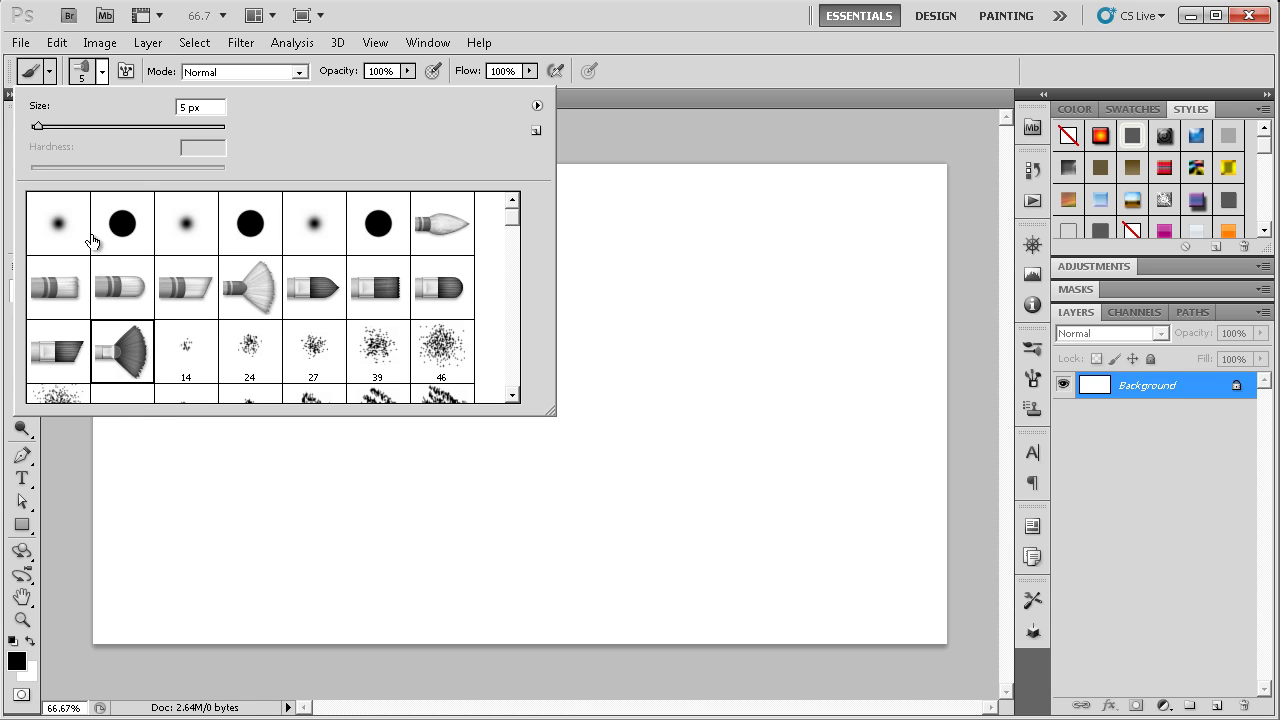
{"action": "left_click", "coordinate": [118, 215]}
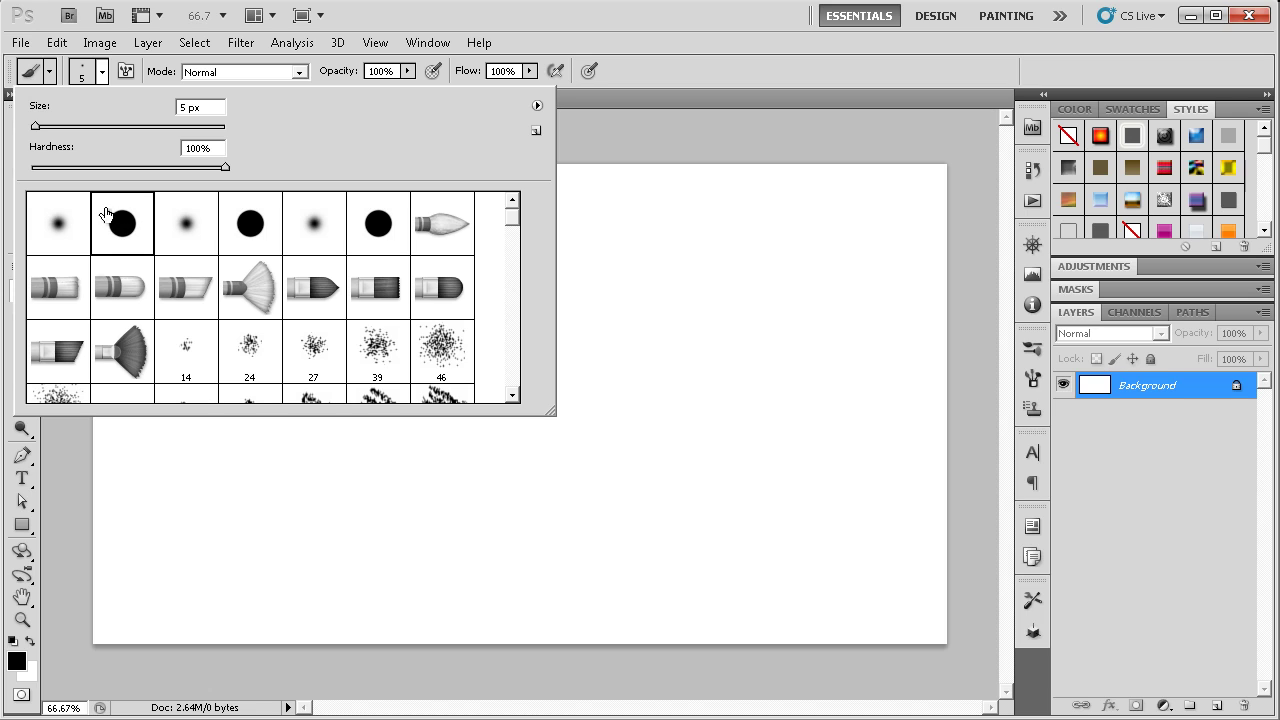
{"action": "left_click", "coordinate": [64, 222]}
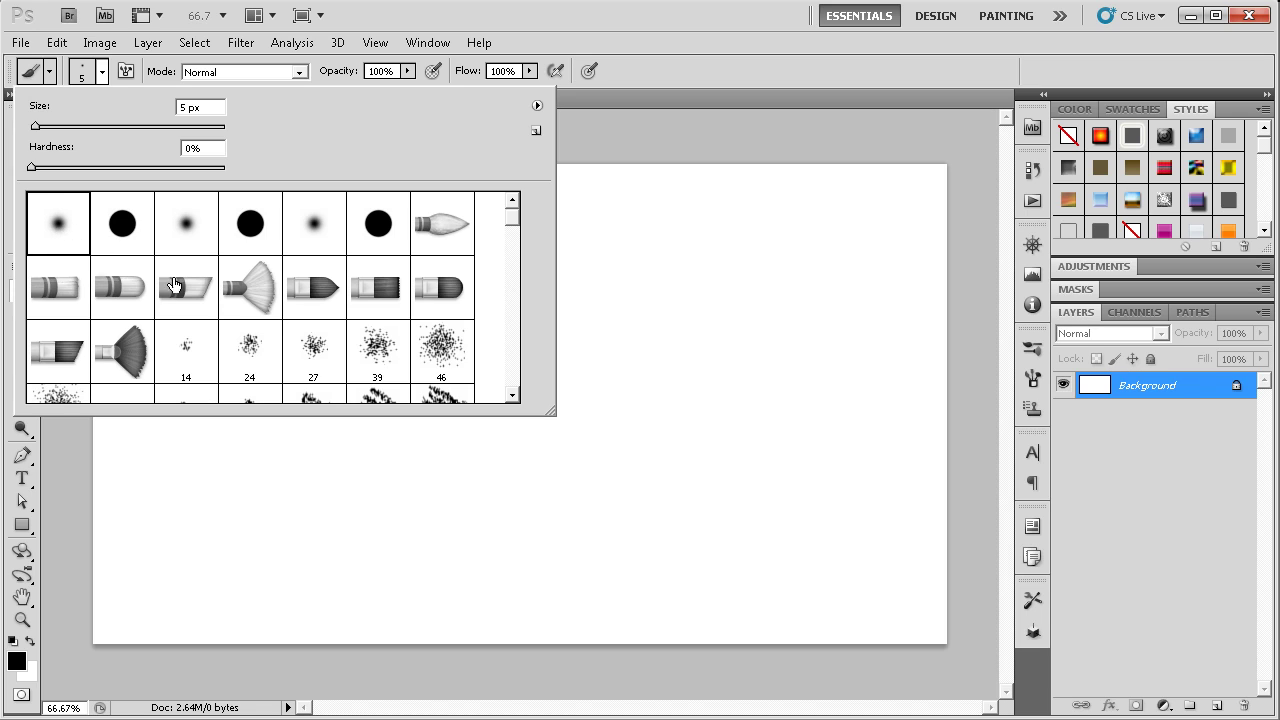
Paint a 93 px soft black test stroke on the canvas, then undo it
{"action": "left_click", "coordinate": [658, 38]}
{"action": "left_click", "coordinate": [428, 411]}
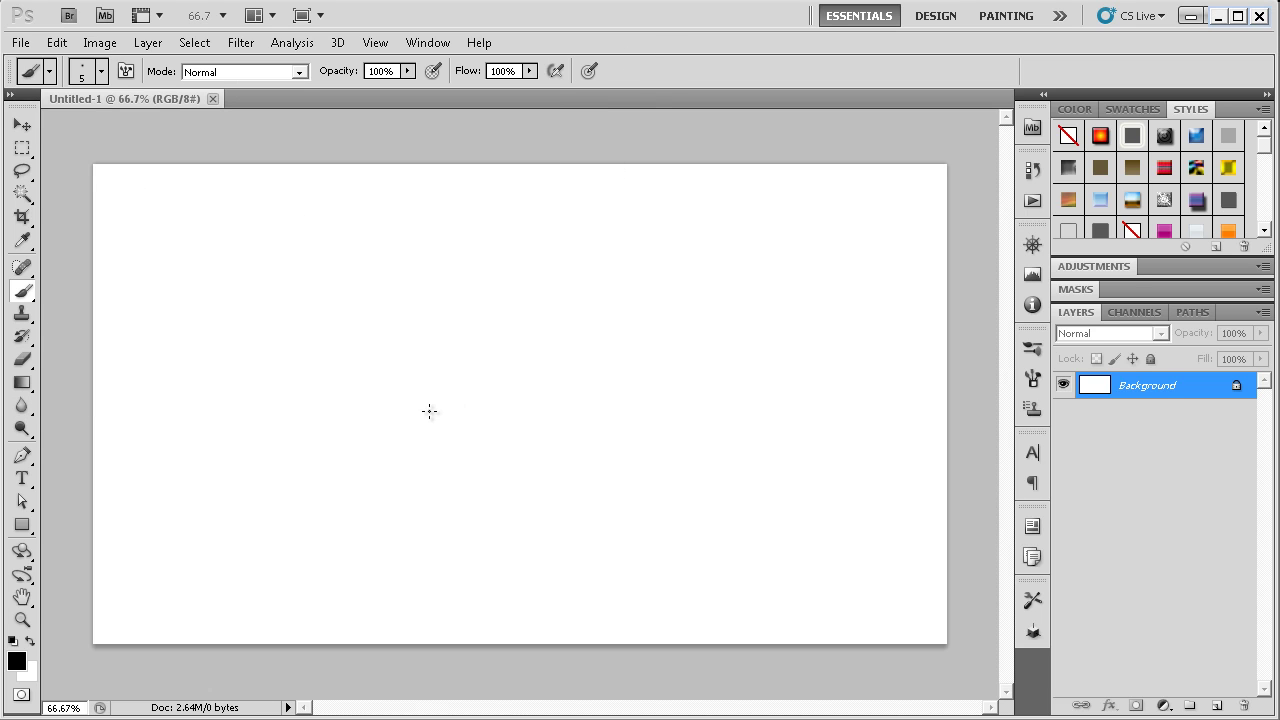
{"action": "left_click", "coordinate": [101, 71]}
{"action": "left_click", "coordinate": [135, 126]}
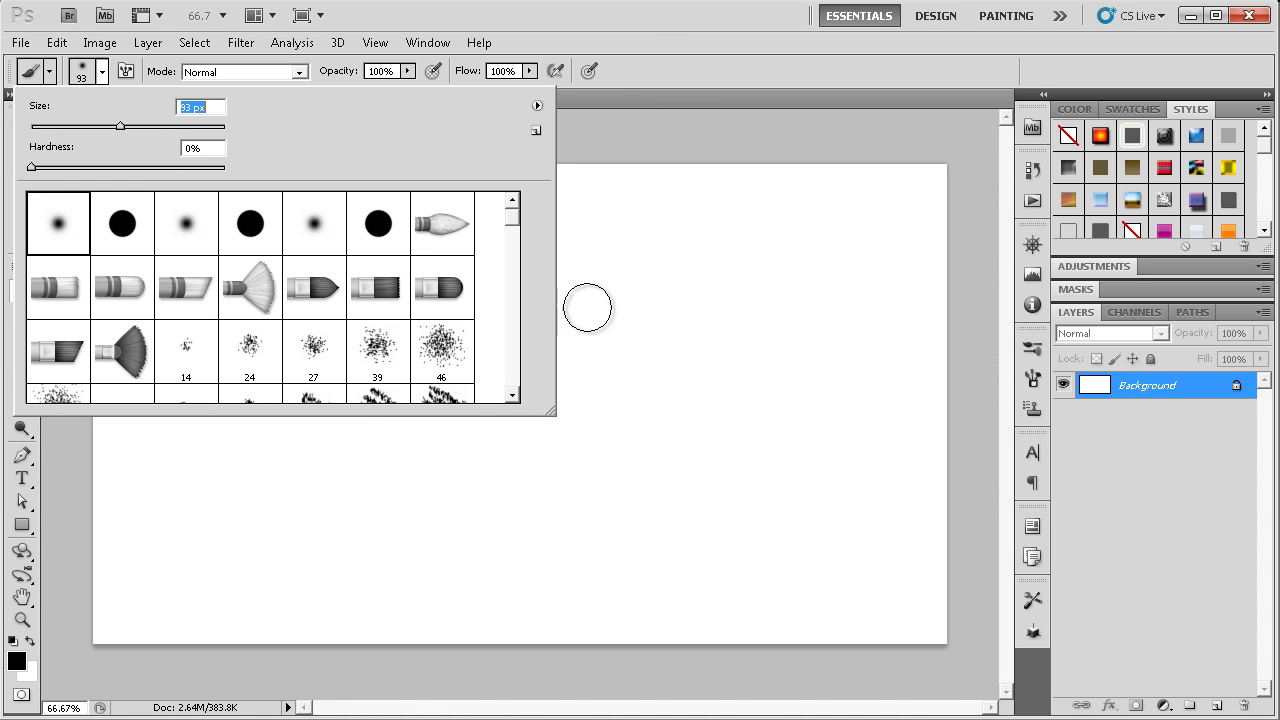
{"action": "mouse_move", "coordinate": [669, 372]}
{"action": "left_mouse_down"}
{"action": "mouse_move", "coordinate": [563, 410]}
{"action": "mouse_move", "coordinate": [511, 377]}
{"action": "mouse_move", "coordinate": [549, 366]}
{"action": "mouse_move", "coordinate": [551, 297]}
{"action": "mouse_move", "coordinate": [572, 319]}
{"action": "left_mouse_up"}
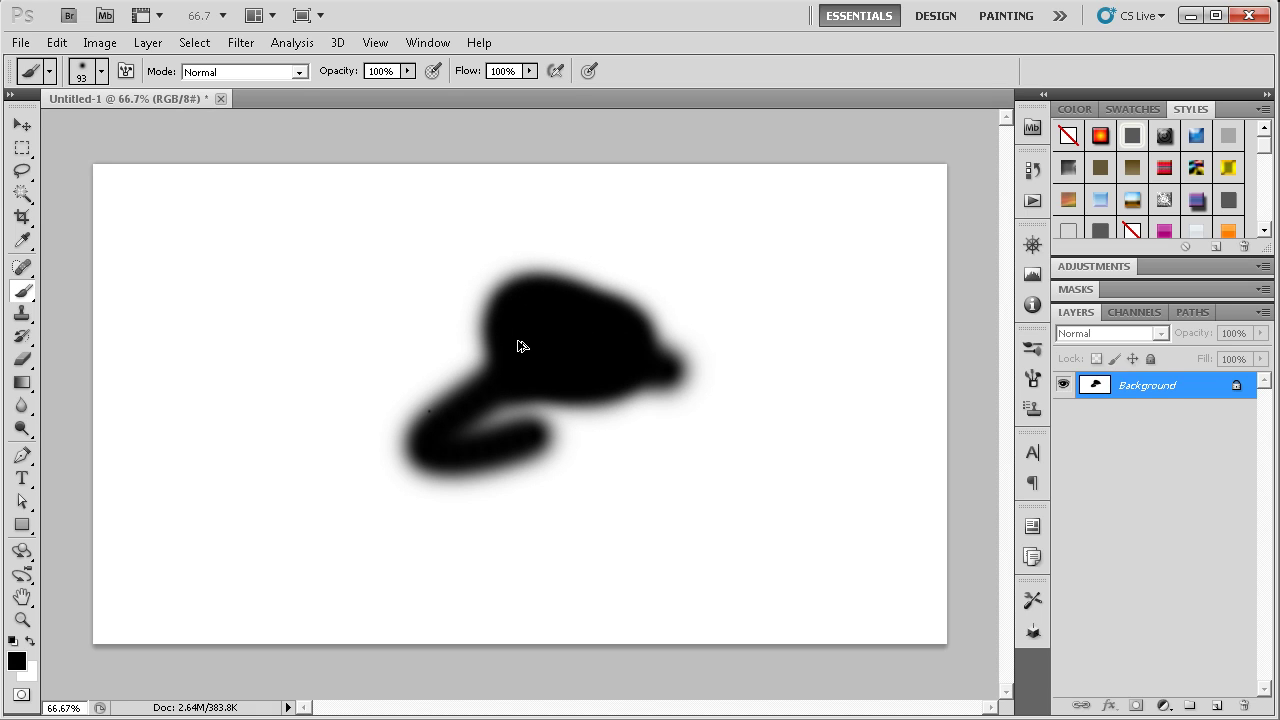
{"action": "key", "text": "ctrl+alt+z"}
{"action": "key", "text": "ctrl+alt+z"}
{"action": "key", "text": "ctrl+alt+z"}
{"action": "key", "text": "ctrl+alt+z"}
{"action": "key", "text": "ctrl+alt+z"}
Choose the 192 starburst tip enlarged to 666 px, test-stamp it and undo
{"action": "left_click", "coordinate": [77, 78]}
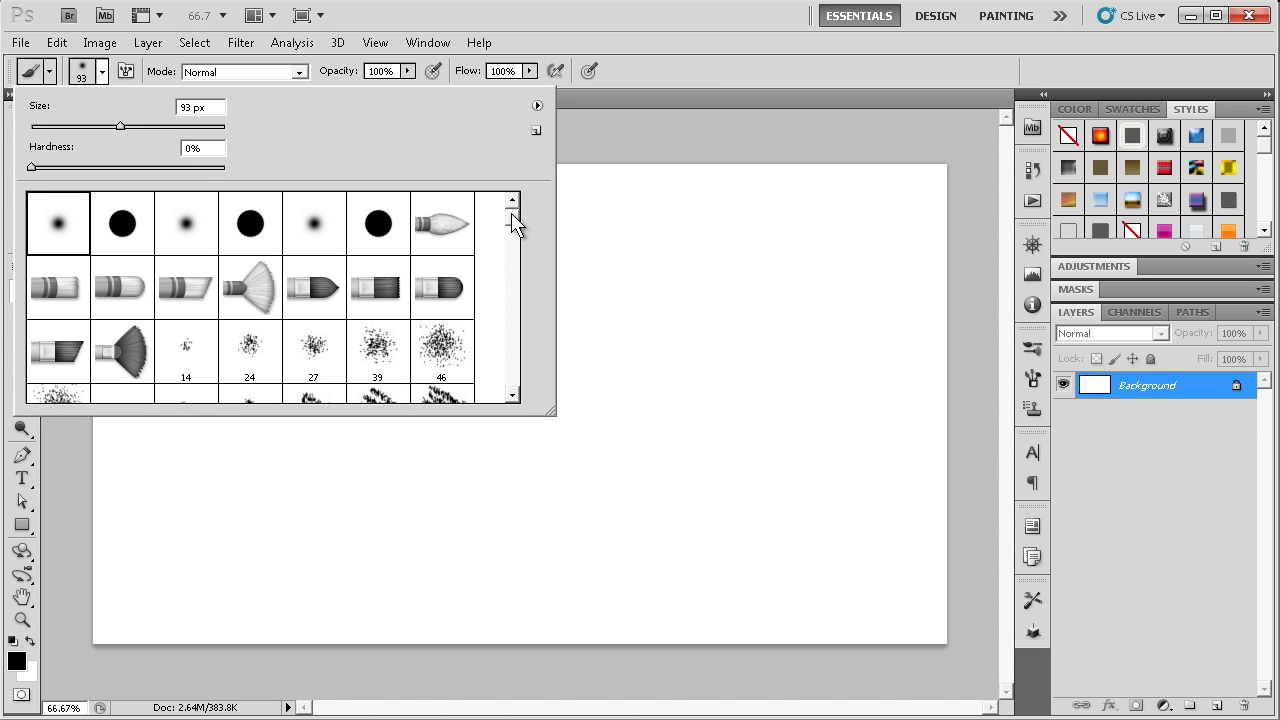
{"action": "left_click", "coordinate": [462, 228]}
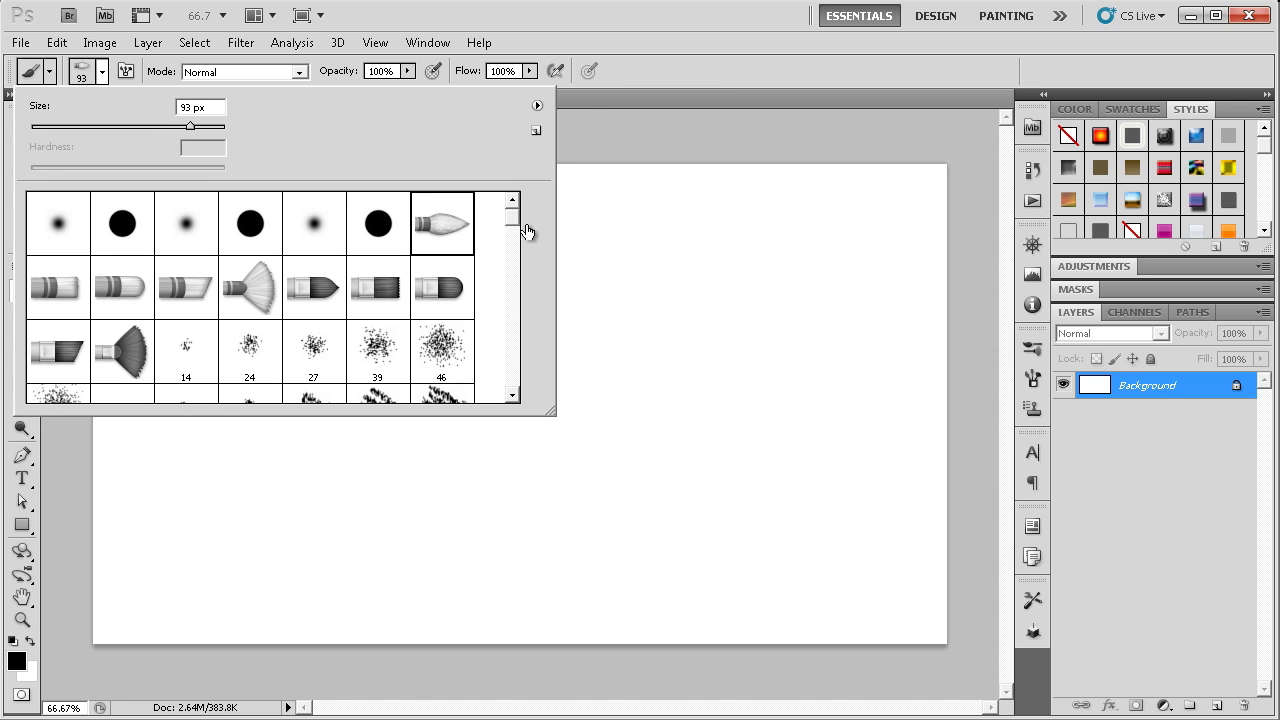
{"action": "scroll", "coordinate": [443, 266], "scroll_direction": "down", "scroll_amount": 2}
{"action": "scroll", "coordinate": [447, 300], "scroll_direction": "down", "scroll_amount": 2}
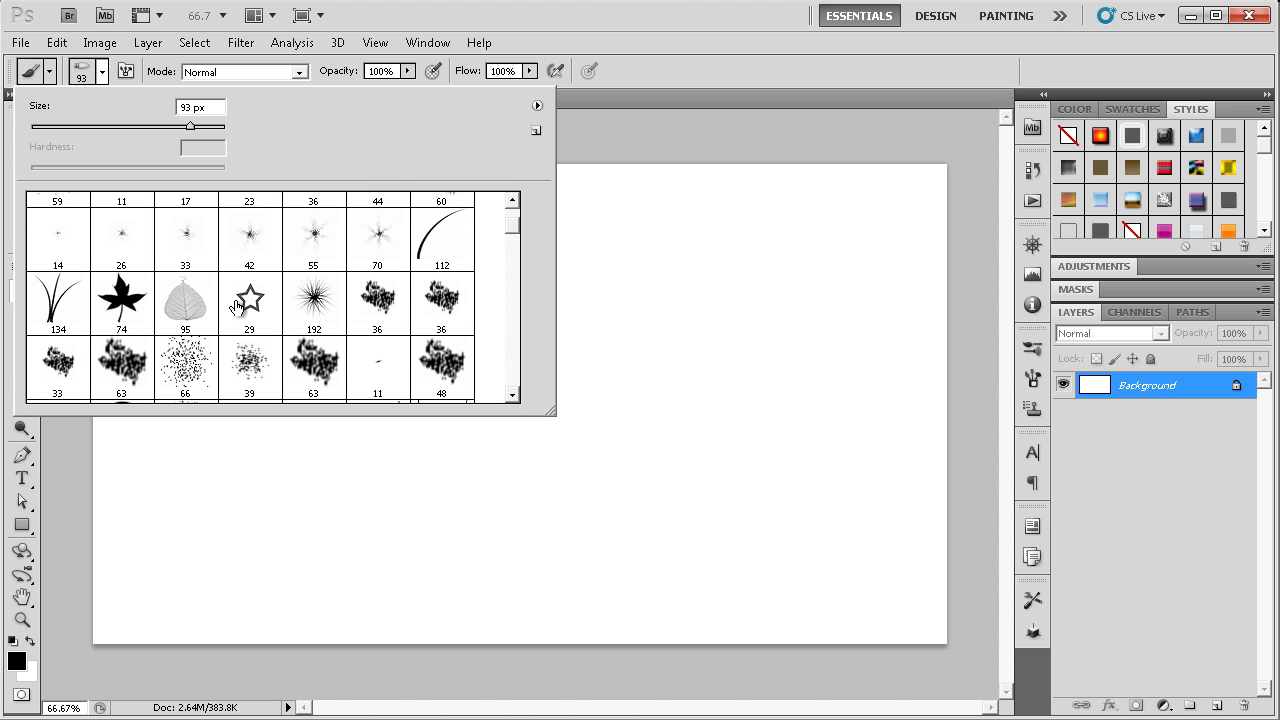
{"action": "left_click", "coordinate": [312, 306]}
{"action": "left_click_drag", "start_coordinate": [174, 127], "coordinate": [208, 127]}
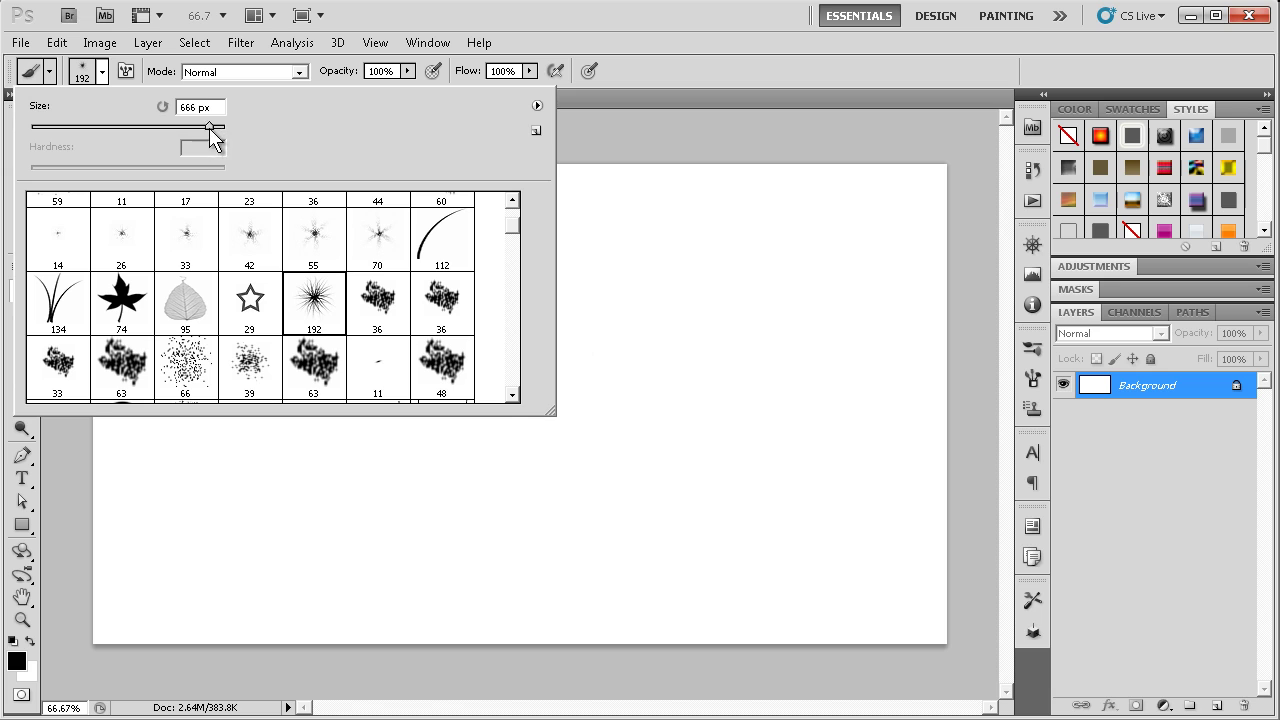
{"action": "left_click", "coordinate": [635, 400]}
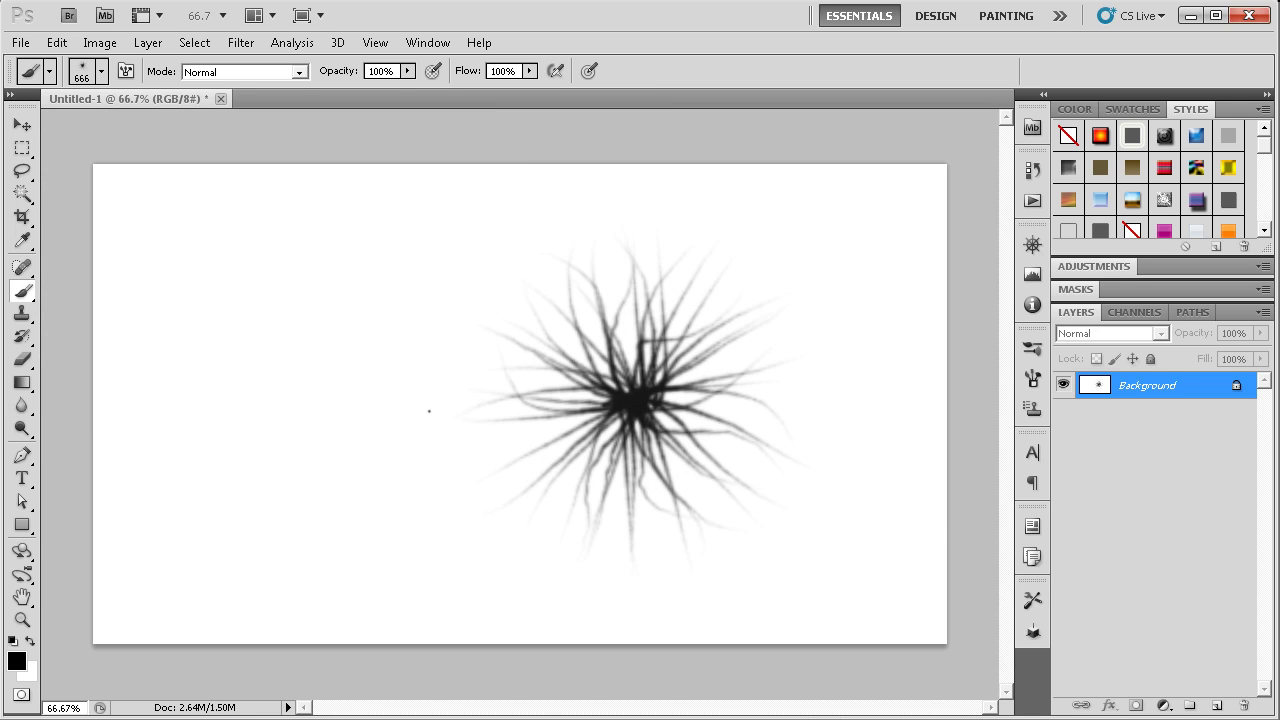
{"action": "key", "text": "ctrl+z"}
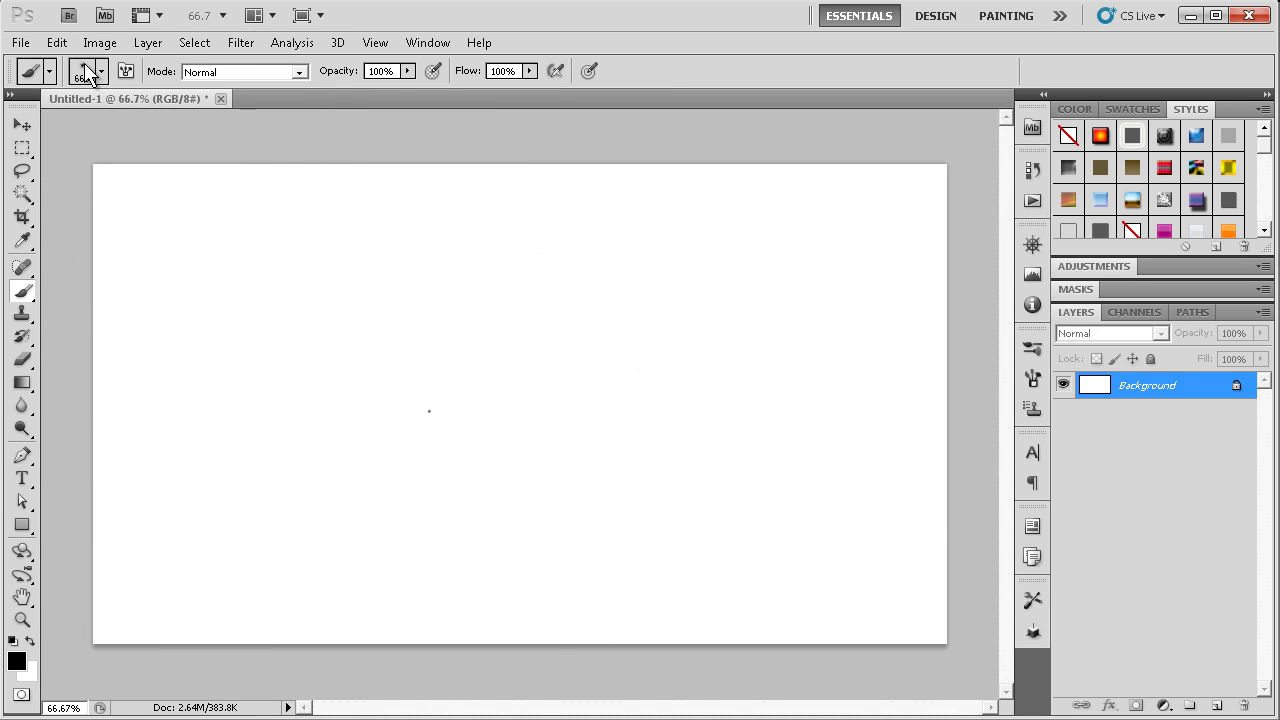
Try the 112 px curved-stroke and 500 px swirl tips, stamping a swirl and undoing it
{"action": "left_click", "coordinate": [88, 71]}
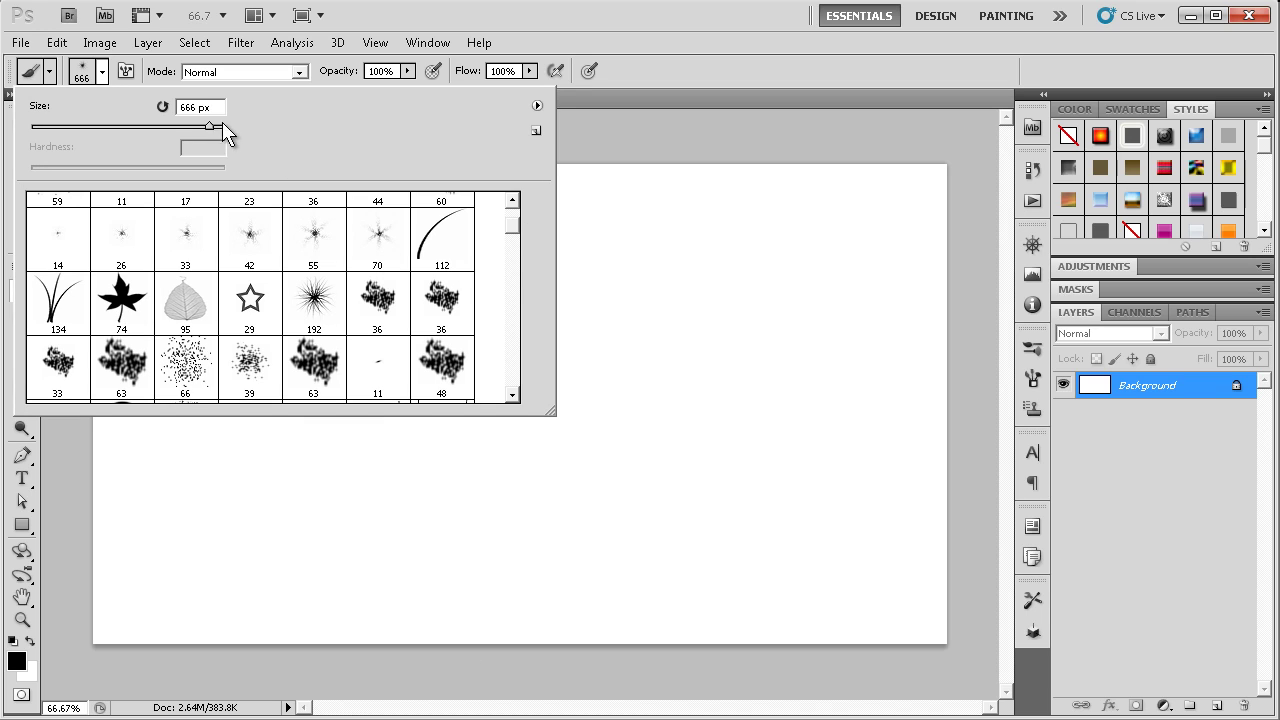
{"action": "left_click_drag", "start_coordinate": [210, 126], "coordinate": [214, 126]}
{"action": "left_click", "coordinate": [445, 250]}
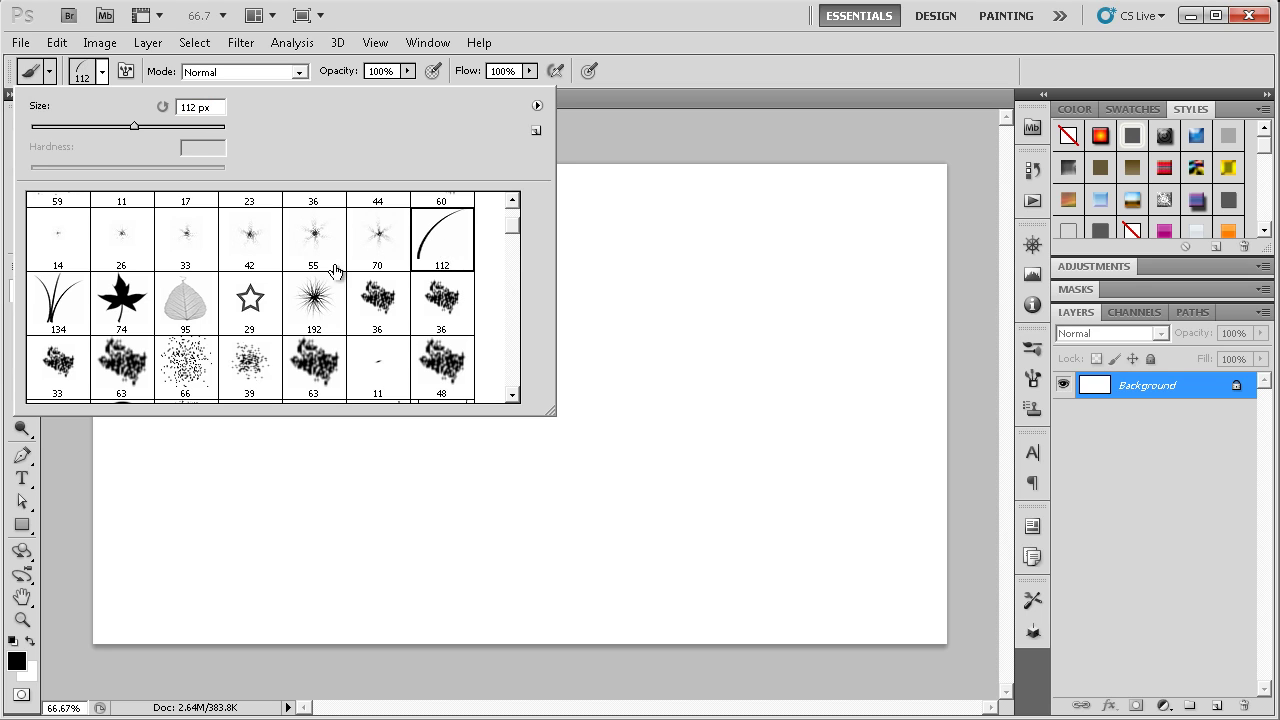
{"action": "scroll", "coordinate": [280, 300], "scroll_direction": "down", "scroll_amount": 4}
{"action": "scroll", "coordinate": [280, 300], "scroll_direction": "up", "scroll_amount": 2}
{"action": "scroll", "coordinate": [280, 300], "scroll_direction": "down", "scroll_amount": 5}
{"action": "scroll", "coordinate": [279, 300], "scroll_direction": "down", "scroll_amount": 2}
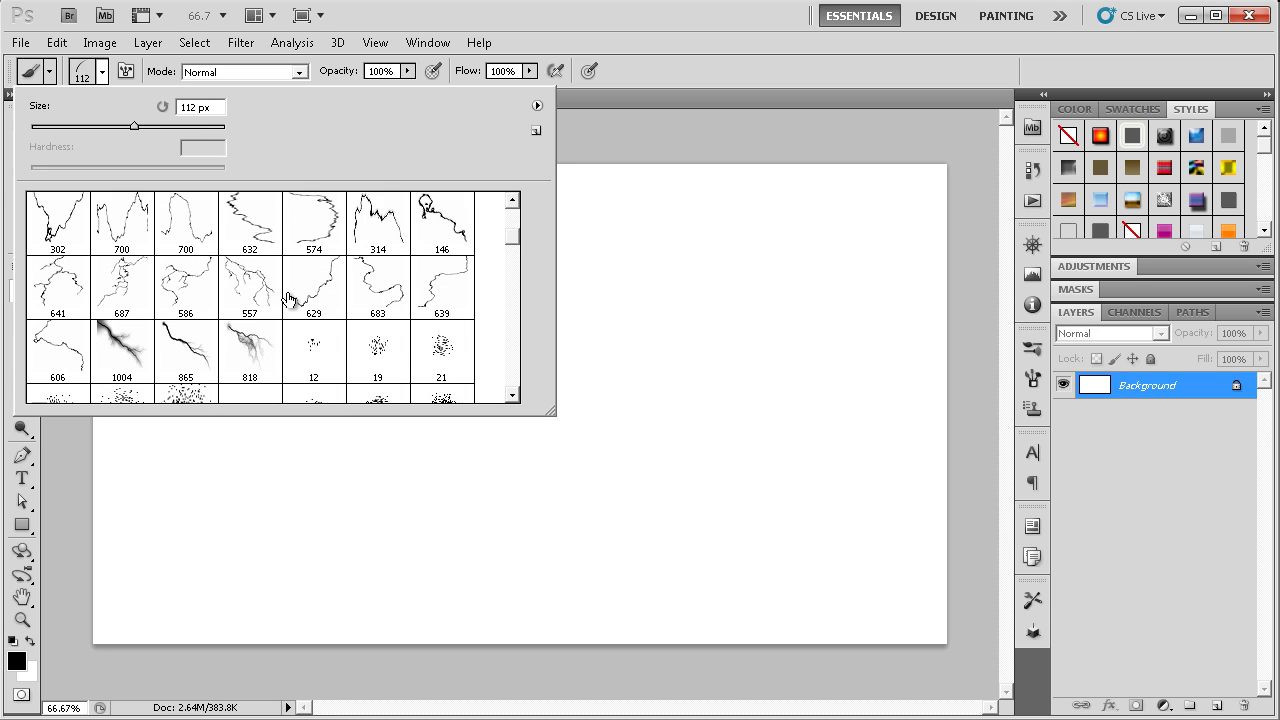
{"action": "scroll", "coordinate": [300, 290], "scroll_direction": "down", "scroll_amount": 1}
{"action": "scroll", "coordinate": [420, 260], "scroll_direction": "down", "scroll_amount": 3}
{"action": "scroll", "coordinate": [134, 295], "scroll_direction": "down", "scroll_amount": 2}
{"action": "scroll", "coordinate": [134, 295], "scroll_direction": "down", "scroll_amount": 1}
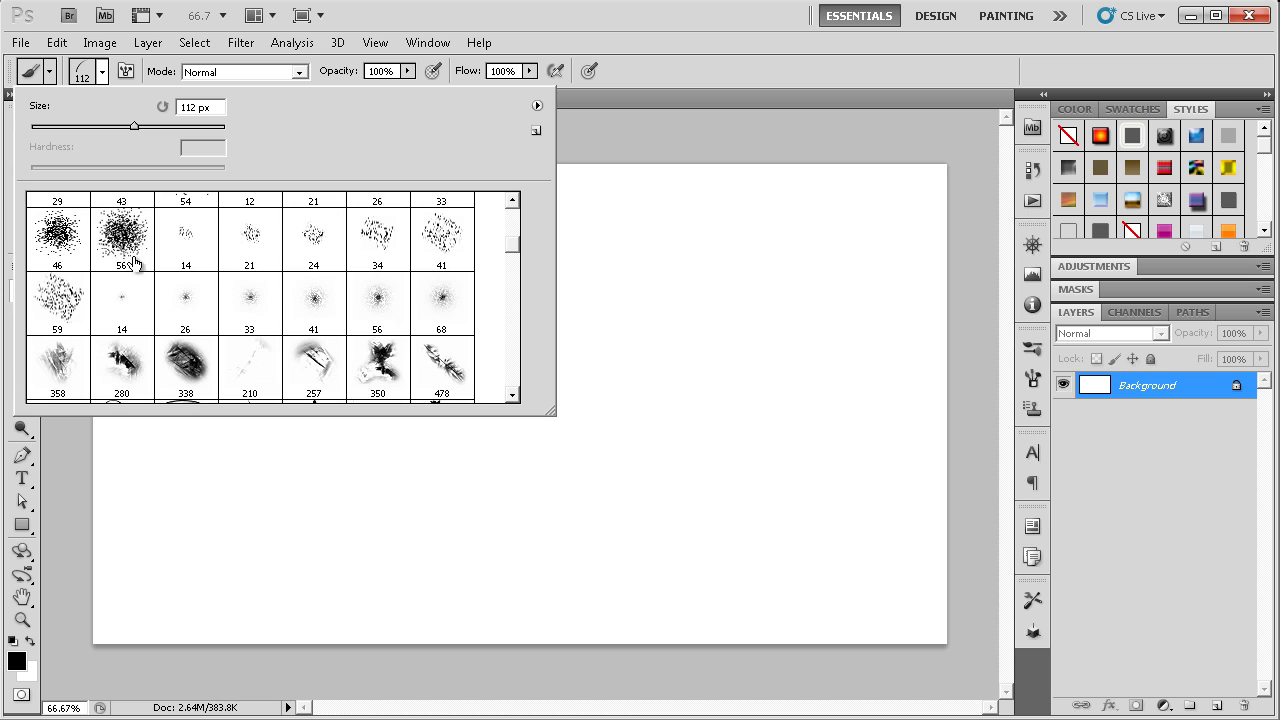
{"action": "scroll", "coordinate": [134, 260], "scroll_direction": "down", "scroll_amount": 3}
{"action": "scroll", "coordinate": [350, 282], "scroll_direction": "down", "scroll_amount": 3}
{"action": "scroll", "coordinate": [378, 258], "scroll_direction": "down", "scroll_amount": 2}
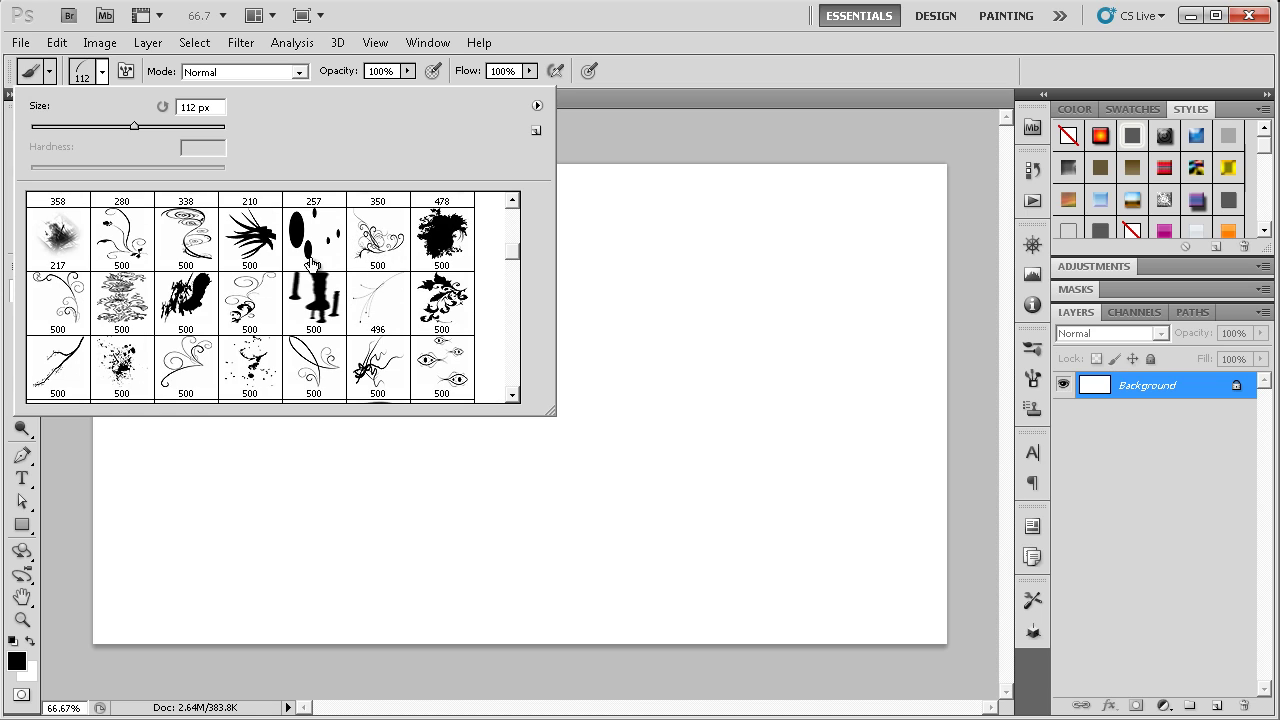
{"action": "scroll", "coordinate": [300, 265], "scroll_direction": "down", "scroll_amount": 2}
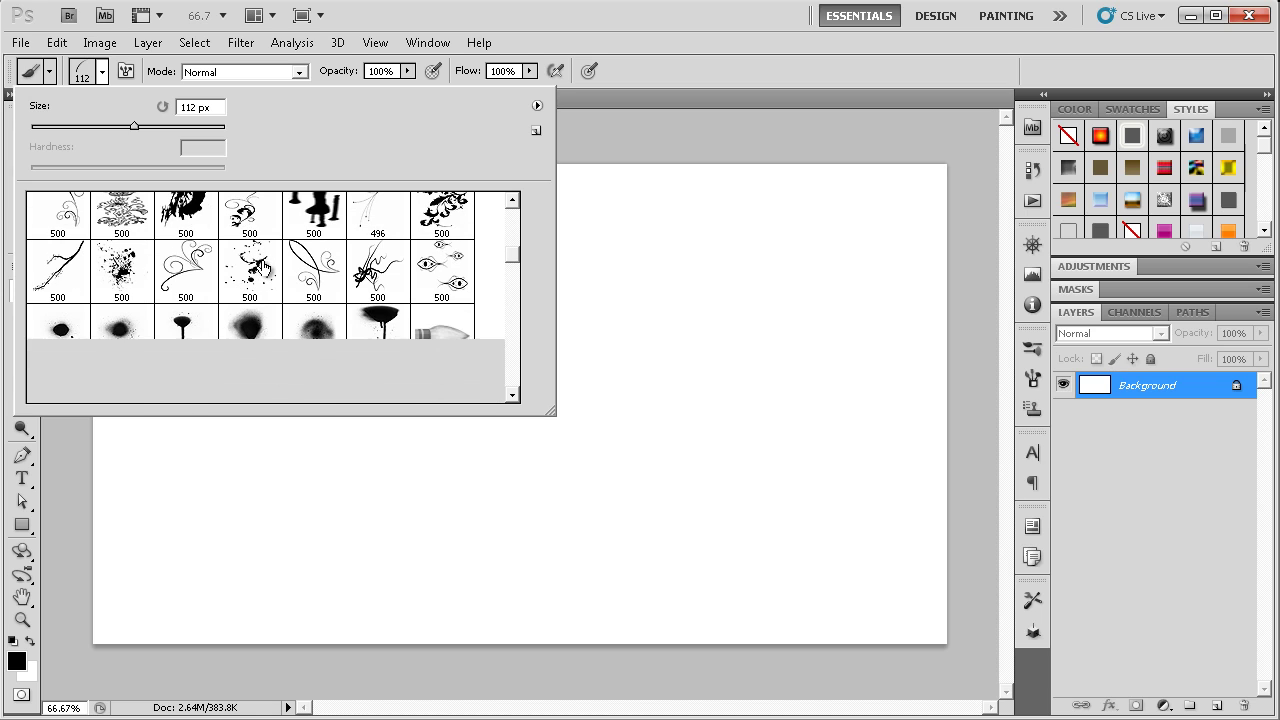
{"action": "left_click", "coordinate": [204, 270]}
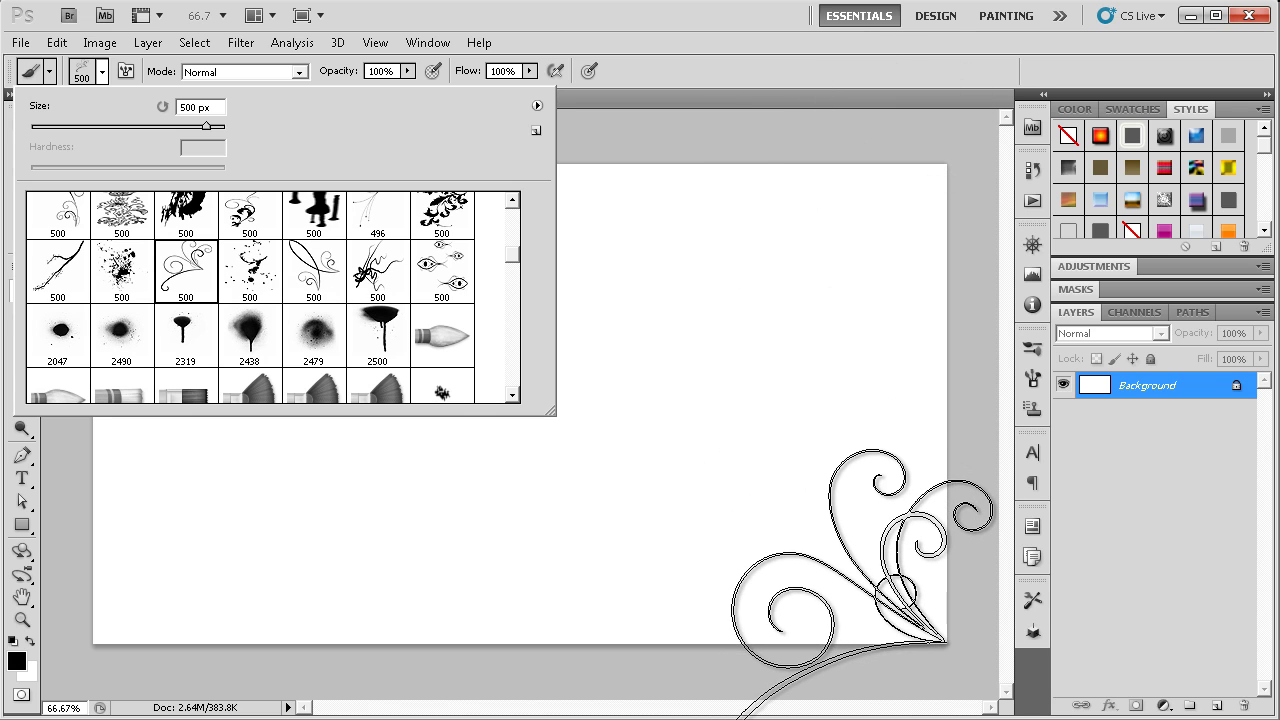
{"action": "left_click", "coordinate": [835, 605]}
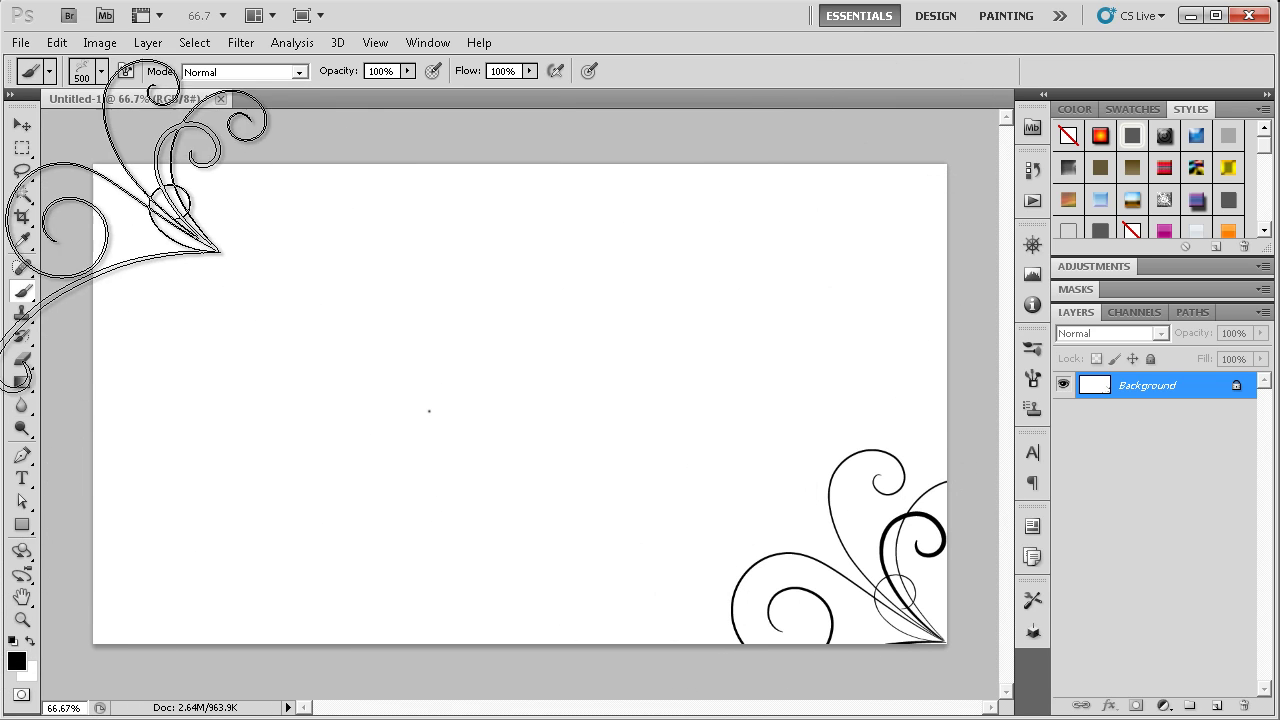
{"action": "key", "text": "ctrl+z"}
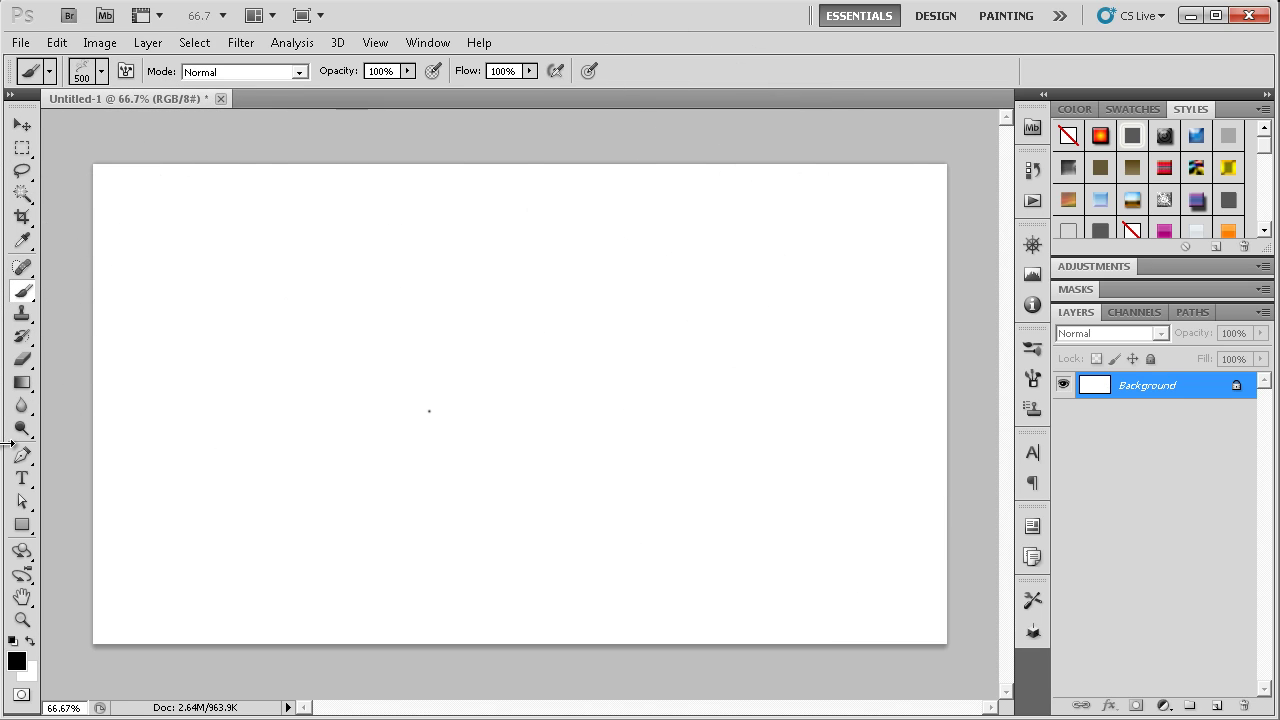
Choose the 95 px parallel-lines tip, paint a test stroke, and undo it
{"action": "left_click", "coordinate": [101, 71]}
{"action": "scroll", "coordinate": [350, 313], "scroll_direction": "down", "scroll_amount": 1}
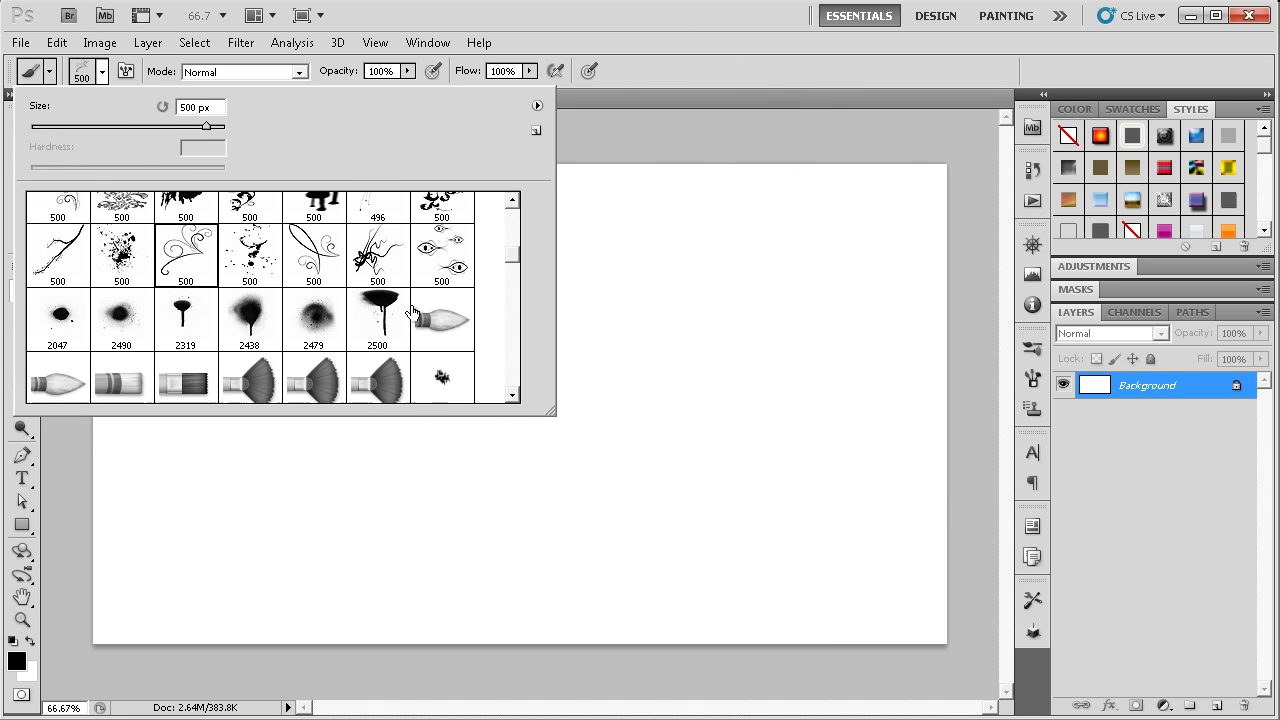
{"action": "scroll", "coordinate": [413, 313], "scroll_direction": "down", "scroll_amount": 1}
{"action": "scroll", "coordinate": [252, 318], "scroll_direction": "down", "scroll_amount": 2}
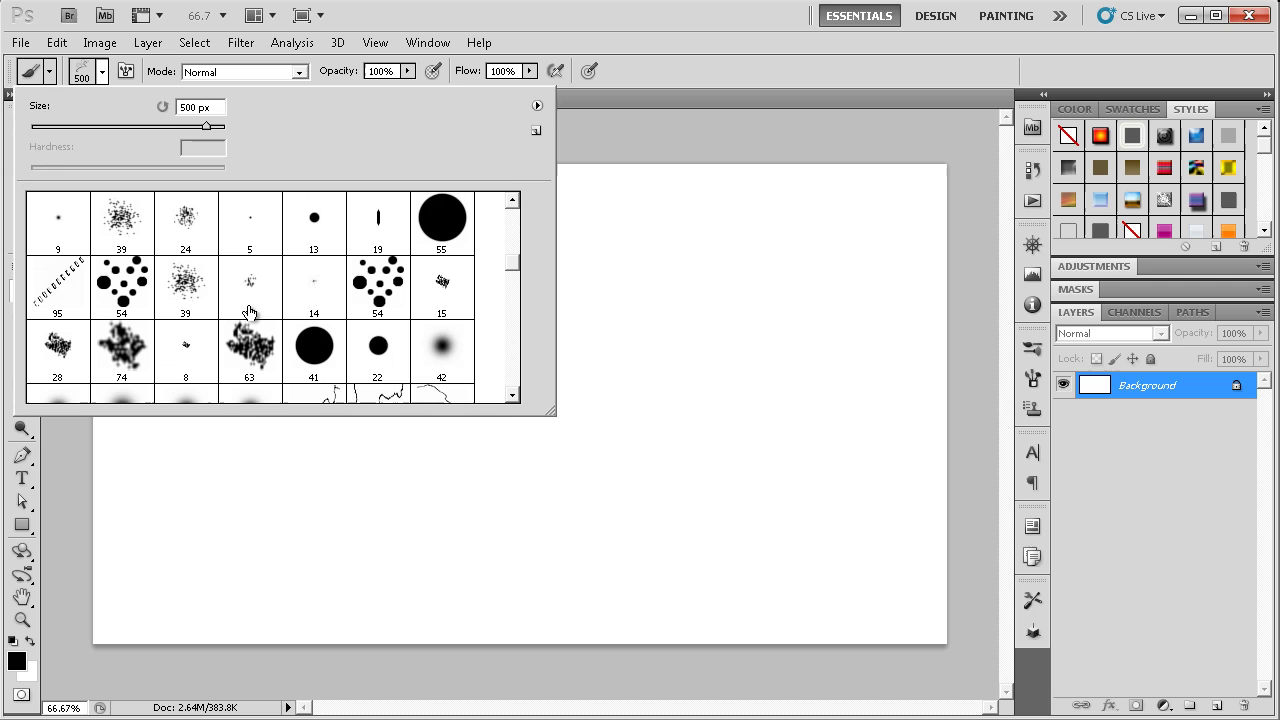
{"action": "left_click", "coordinate": [62, 298]}
{"action": "mouse_move", "coordinate": [788, 362]}
{"action": "left_mouse_down"}
{"action": "mouse_move", "coordinate": [668, 432]}
{"action": "mouse_move", "coordinate": [836, 416]}
{"action": "mouse_move", "coordinate": [548, 243]}
{"action": "left_mouse_up"}
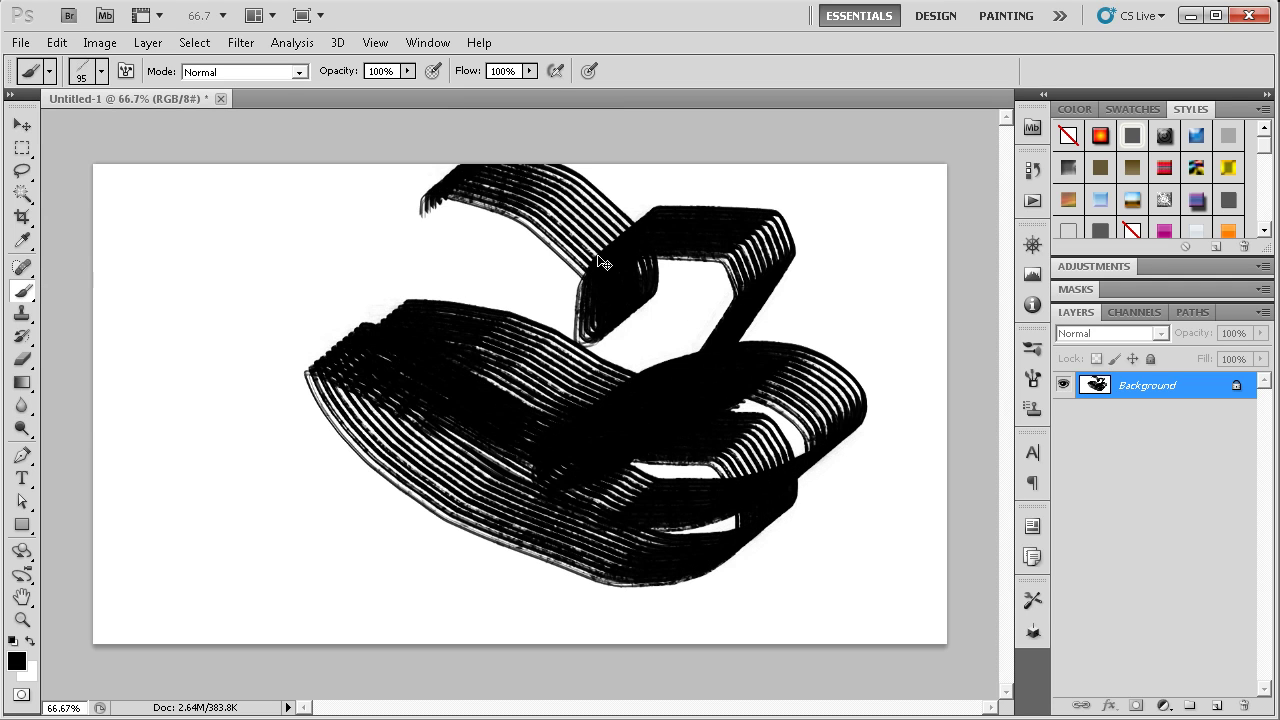
{"action": "key", "text": "ctrl+alt+z"}
{"action": "key", "text": "ctrl+alt+z"}
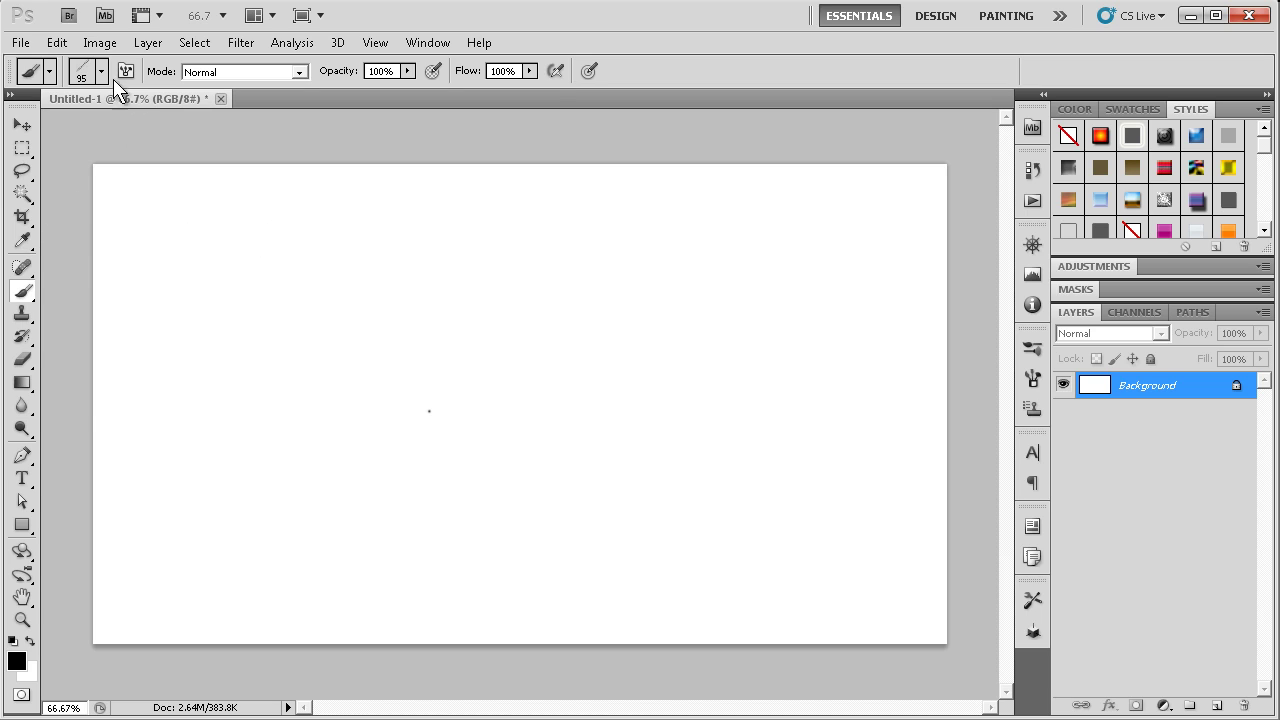
Choose the curved, tapered 2500 stroke preset and scale it to 37 px
{"action": "left_click", "coordinate": [94, 68]}
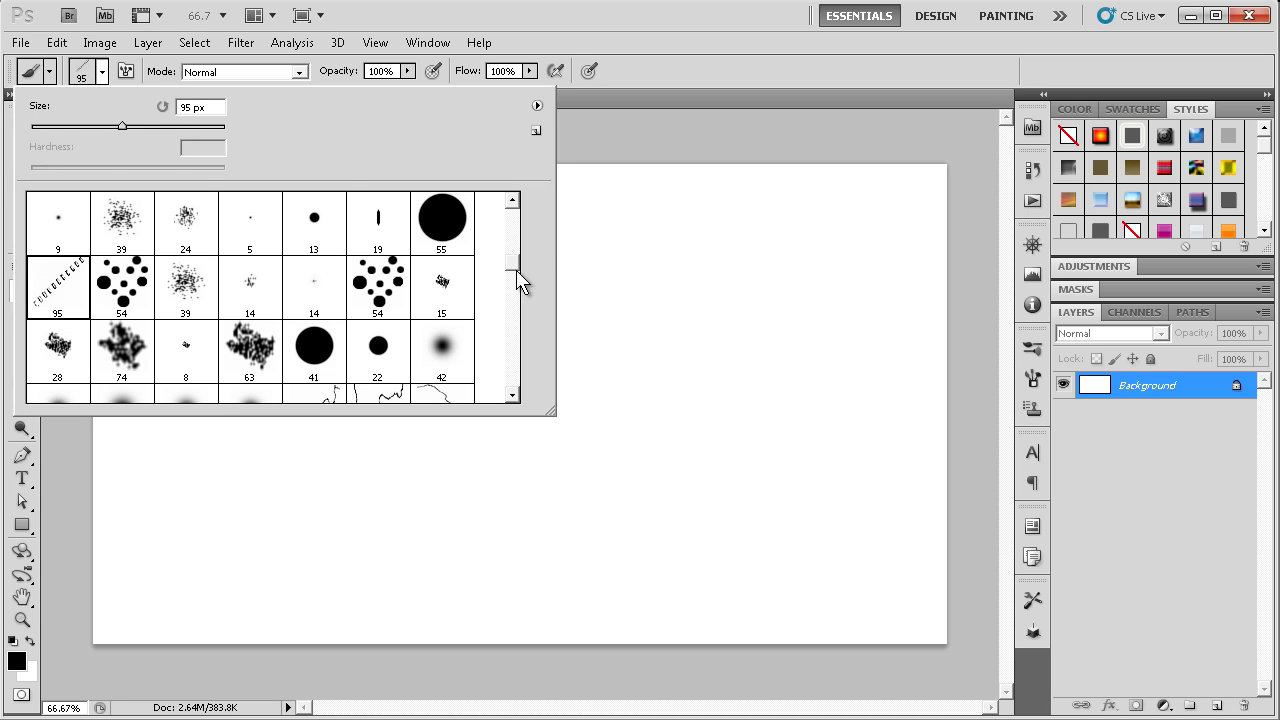
{"action": "scroll", "coordinate": [517, 282], "scroll_direction": "down", "scroll_amount": 2}
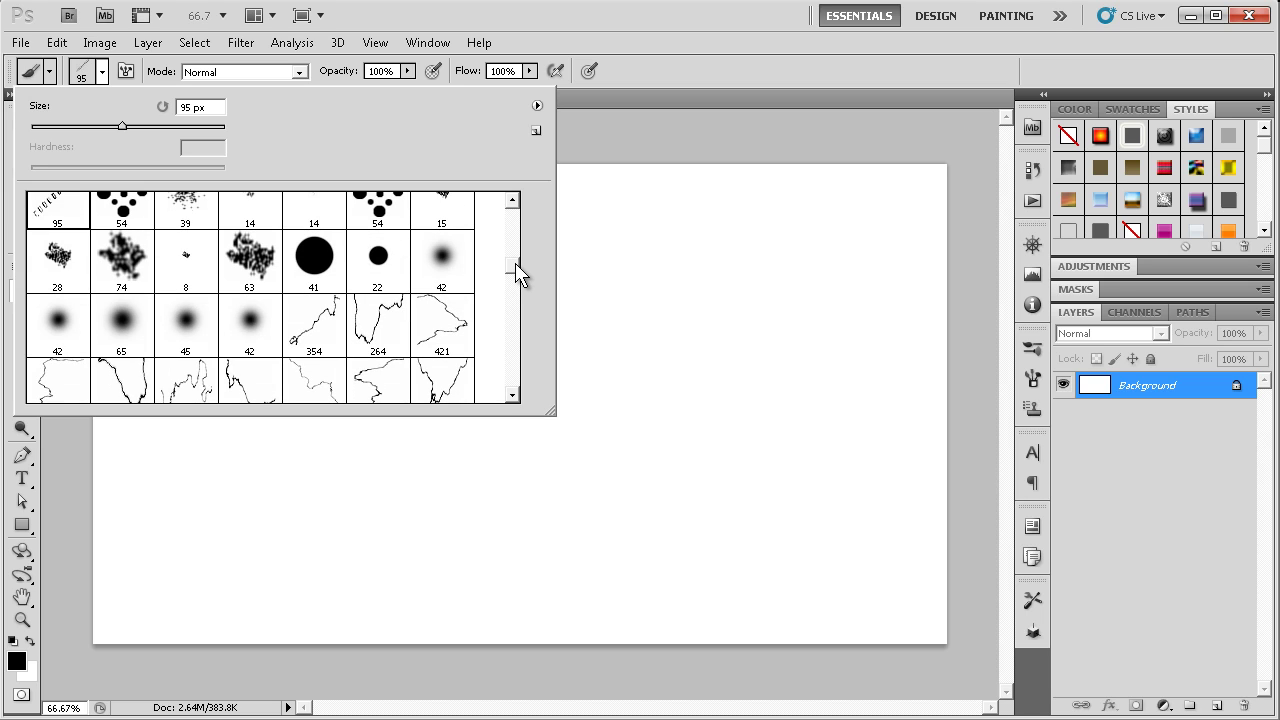
{"action": "left_click_drag", "start_coordinate": [517, 270], "coordinate": [521, 380]}
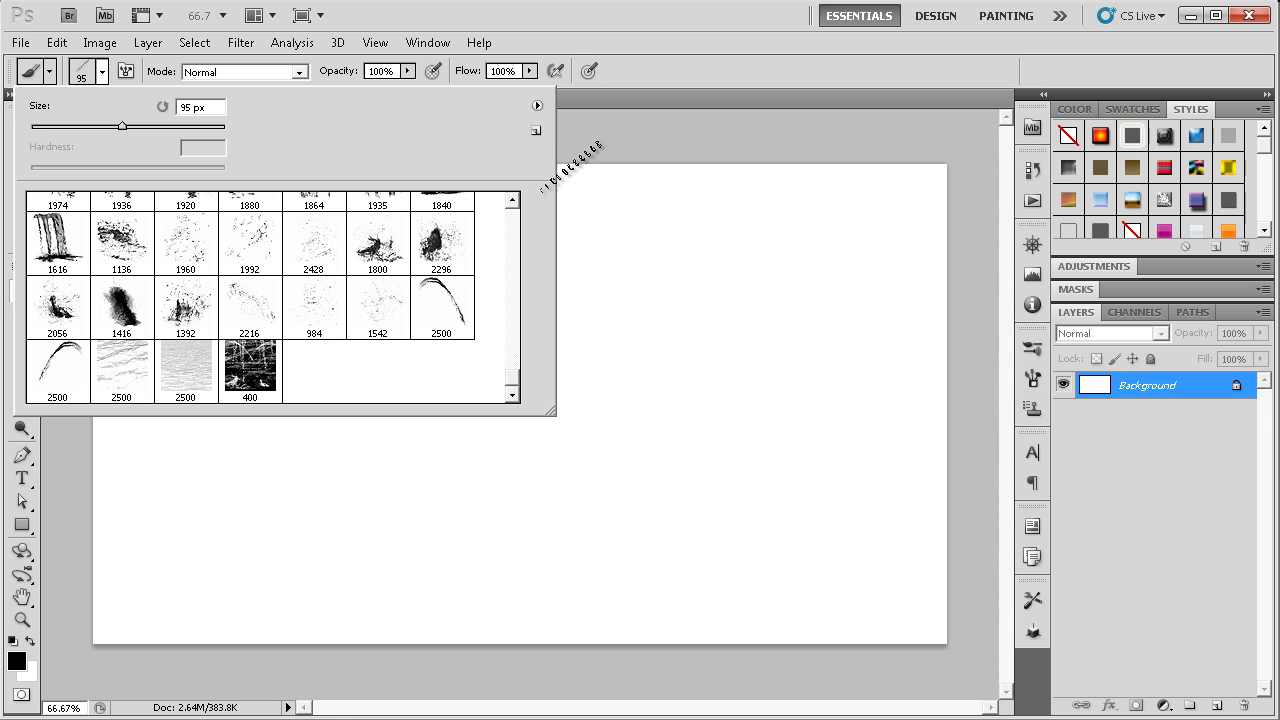
{"action": "left_click", "coordinate": [446, 325]}
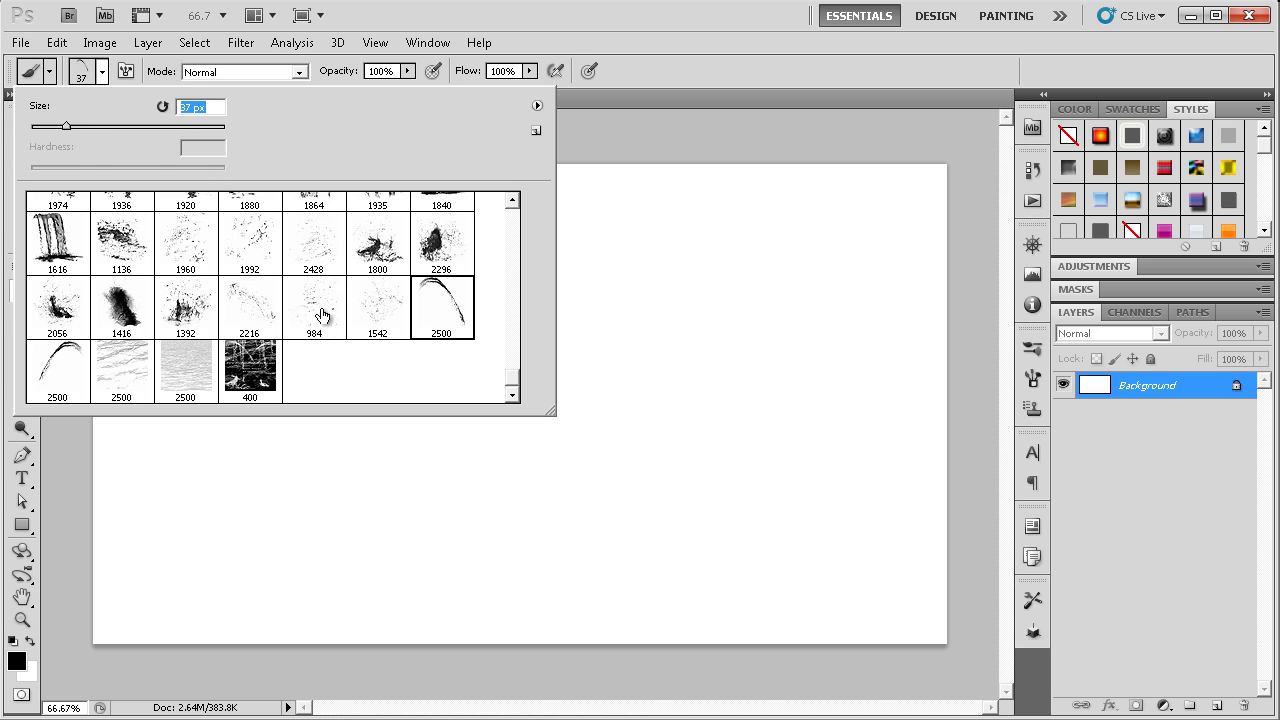
{"action": "left_click", "coordinate": [537, 105]}
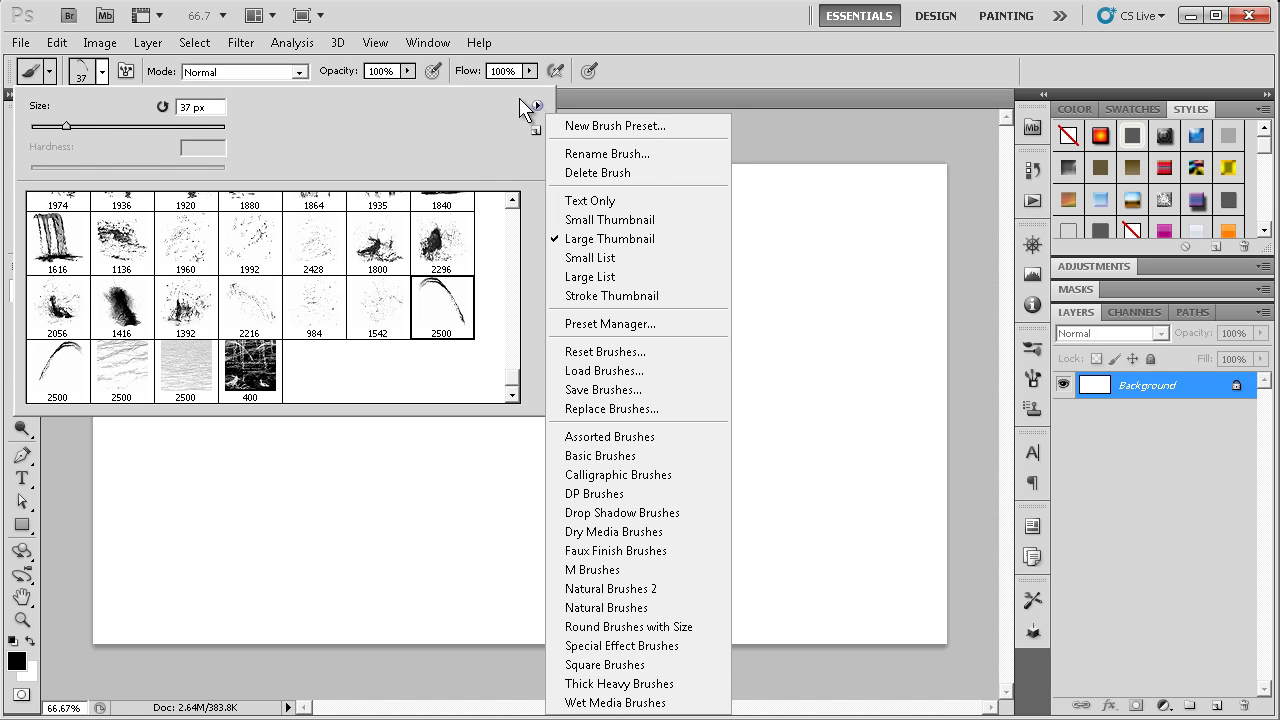
Start a New Brush Preset from the picker flyout, then cancel without saving
{"action": "left_click", "coordinate": [537, 105]}
{"action": "left_click", "coordinate": [537, 105]}
{"action": "left_click", "coordinate": [605, 125]}
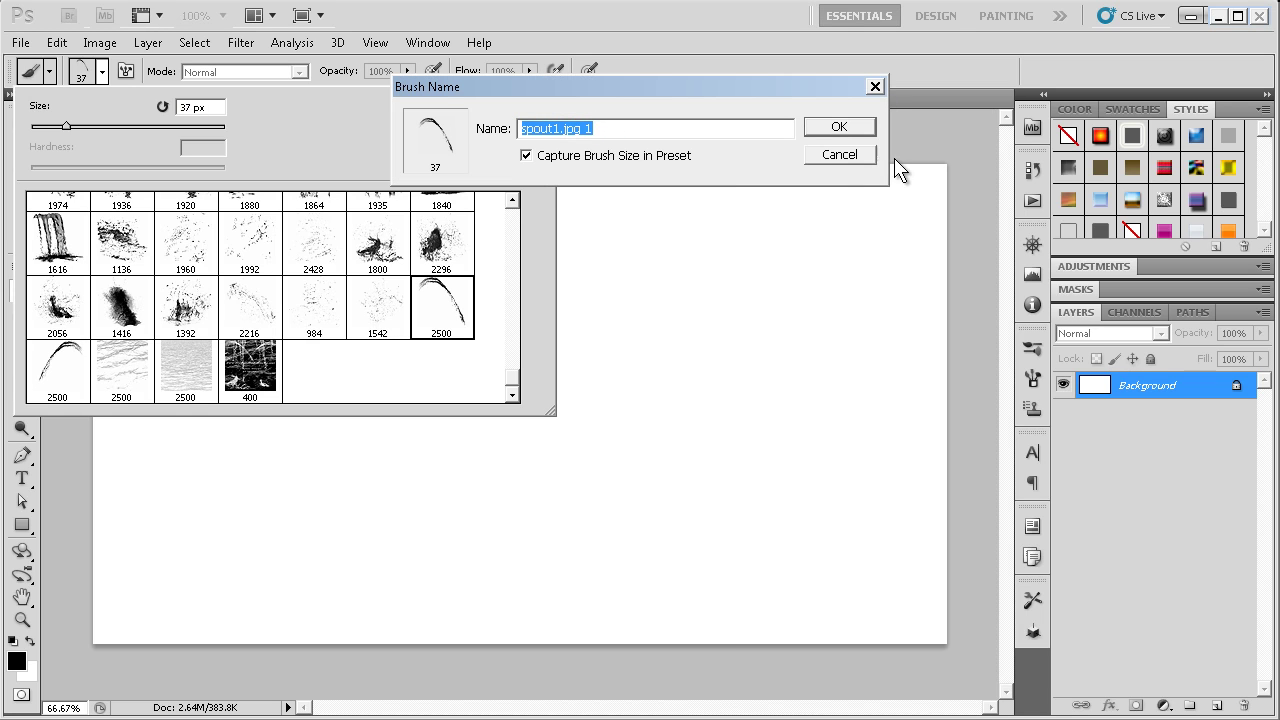
{"action": "left_click", "coordinate": [840, 155]}
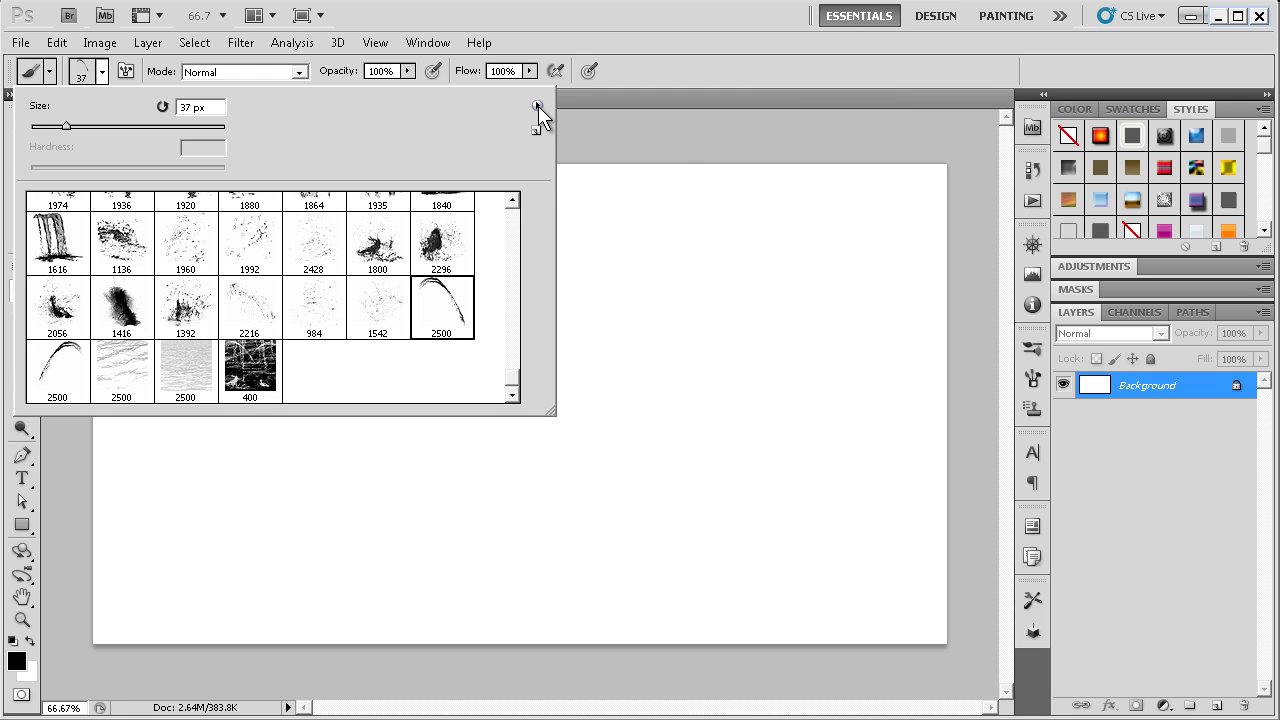
Cancel Load Brushes without loading a set, then close the Brush Preset picker
{"action": "left_click", "coordinate": [537, 105]}
{"action": "left_click", "coordinate": [537, 105]}
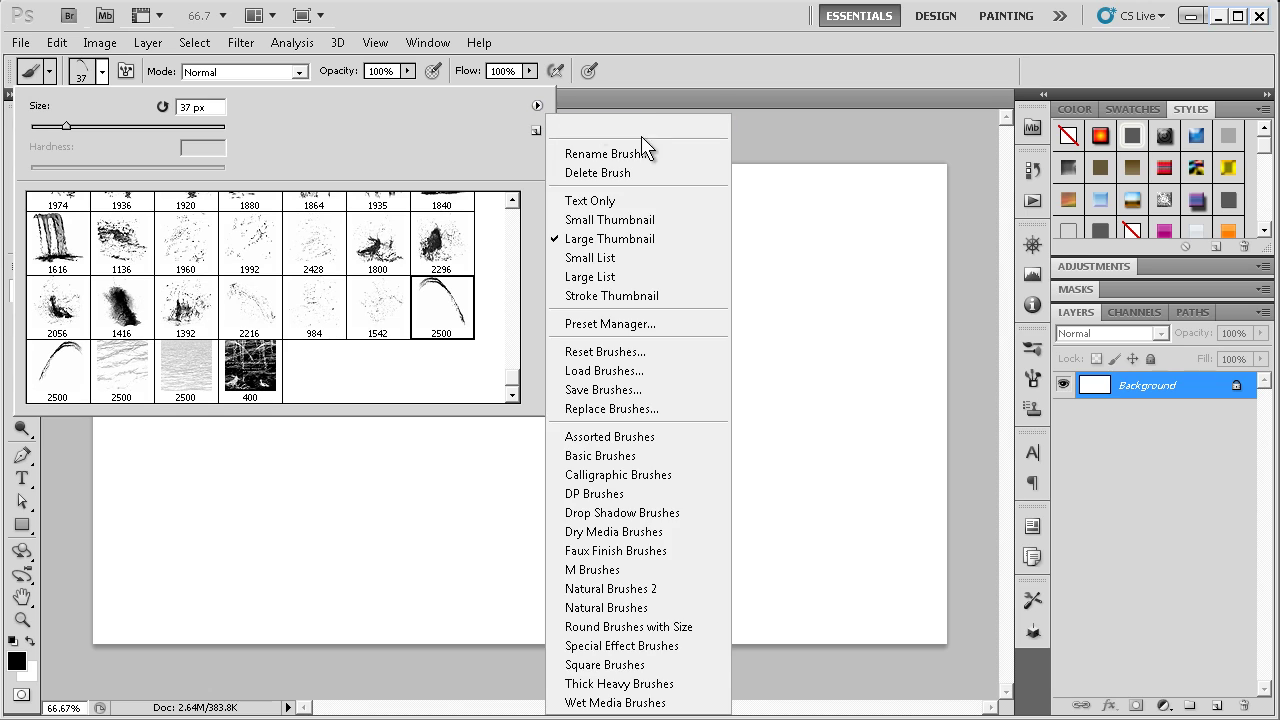
{"action": "left_click", "coordinate": [658, 371]}
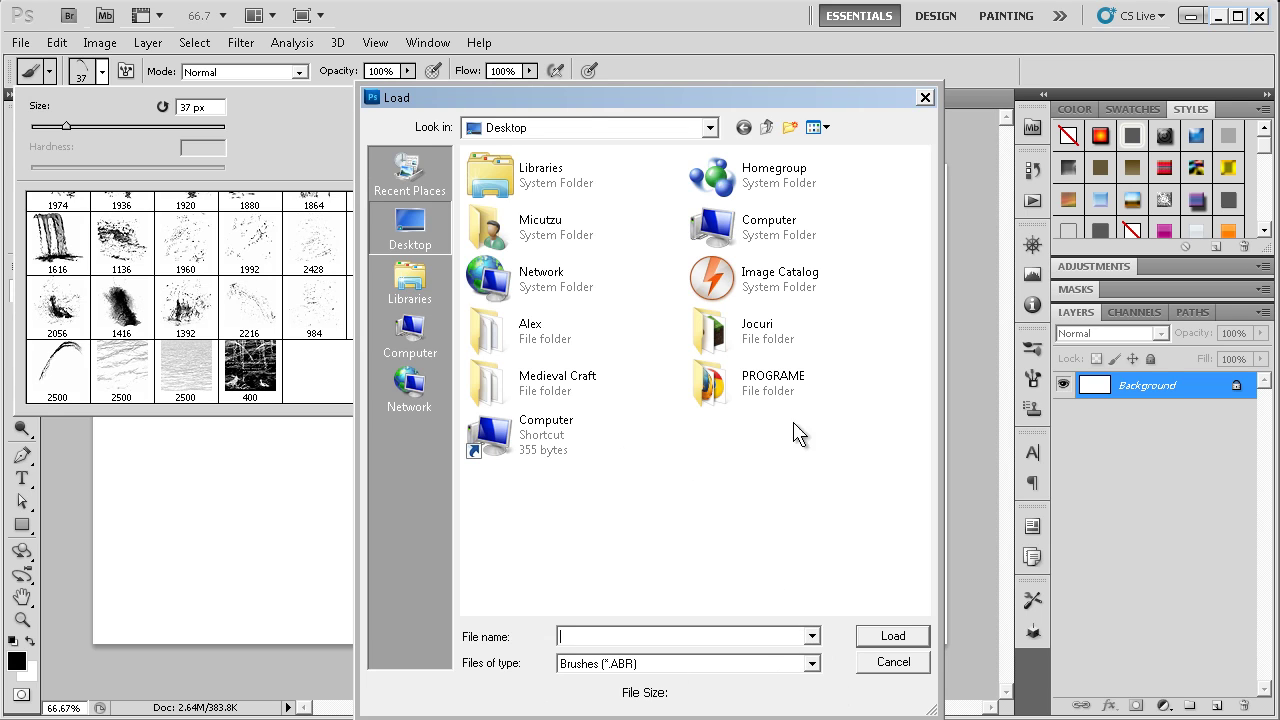
{"action": "left_click", "coordinate": [893, 662]}
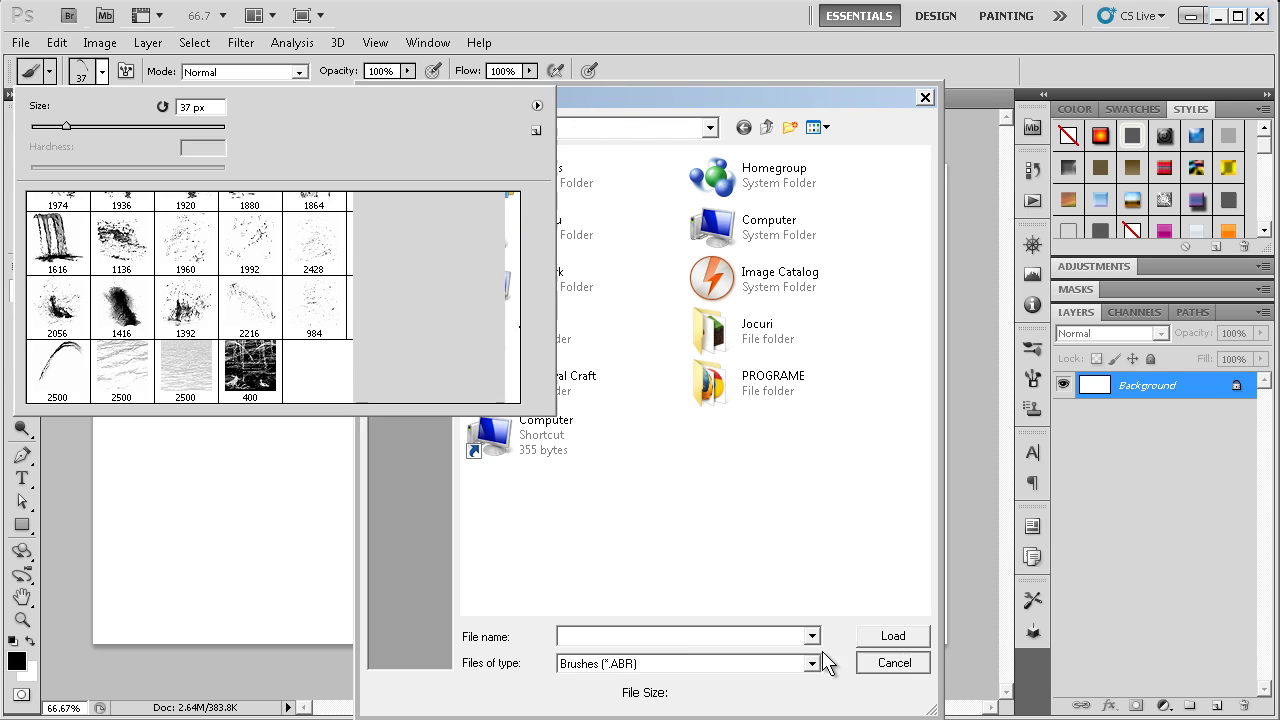
{"action": "left_click", "coordinate": [670, 84]}
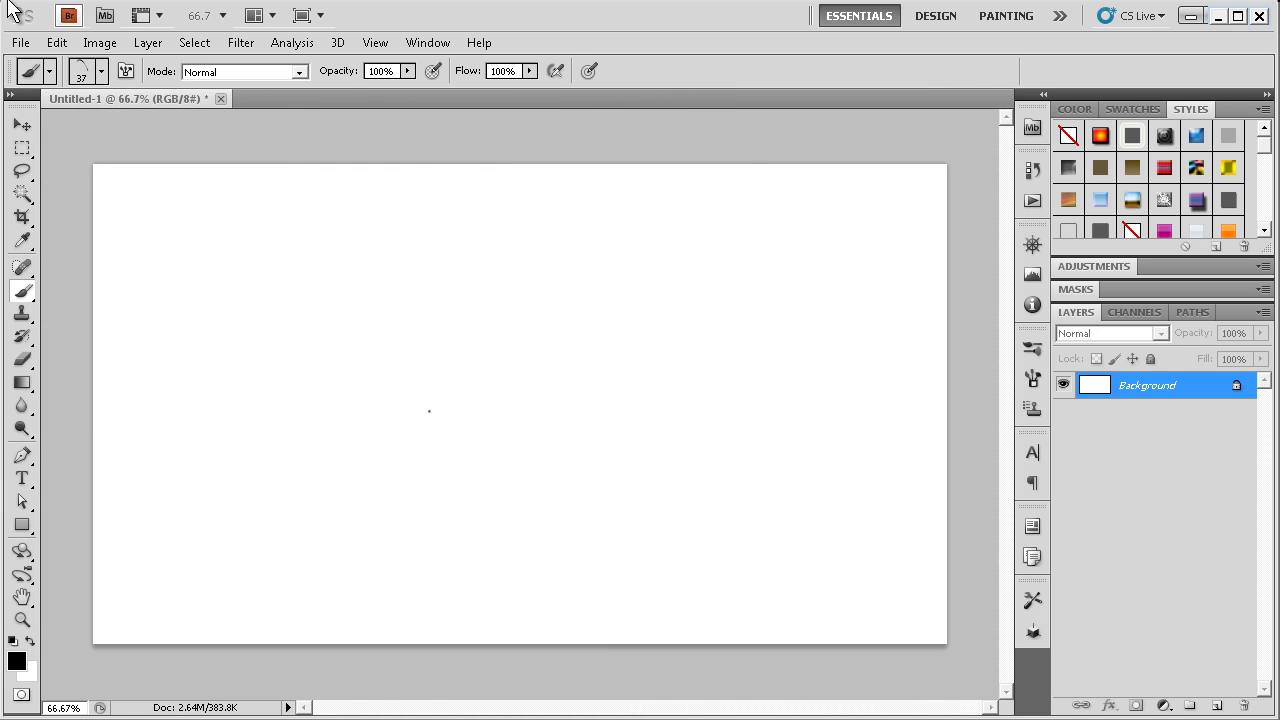
Fill in a new document named CEva at 2500 × 2500 pixels, white background
{"action": "left_click", "coordinate": [21, 44]}
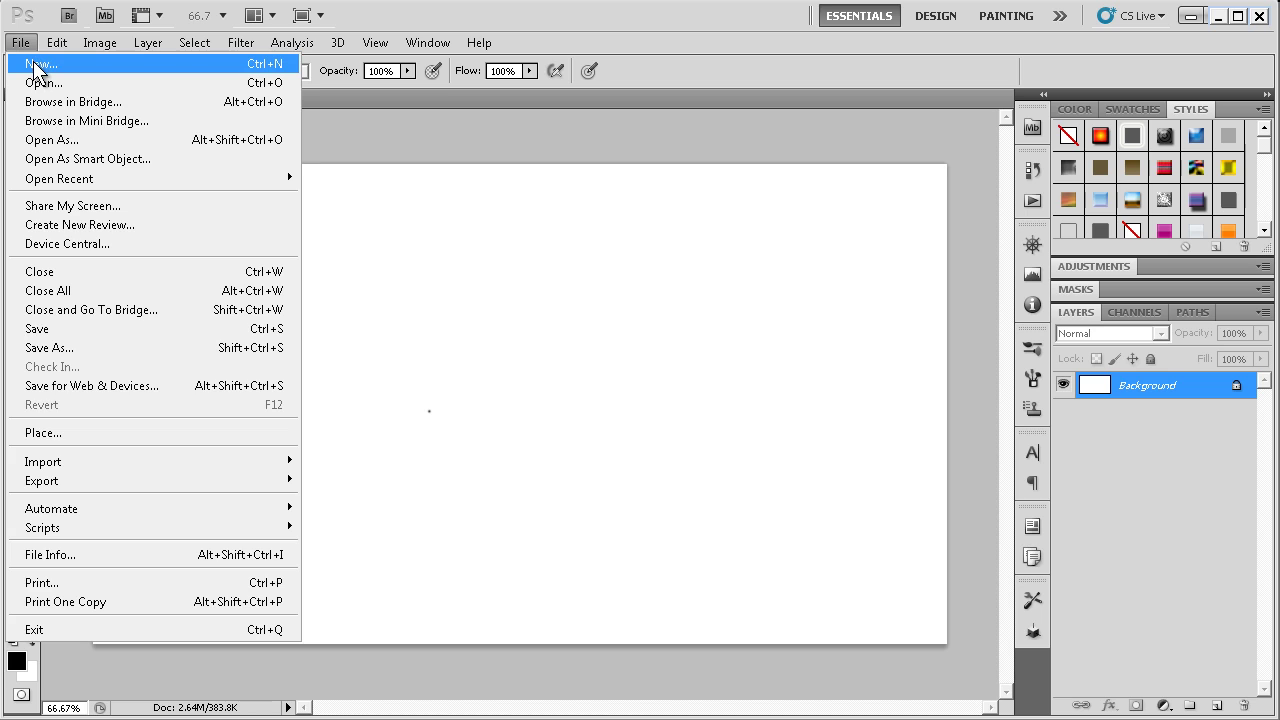
{"action": "left_click", "coordinate": [38, 66]}
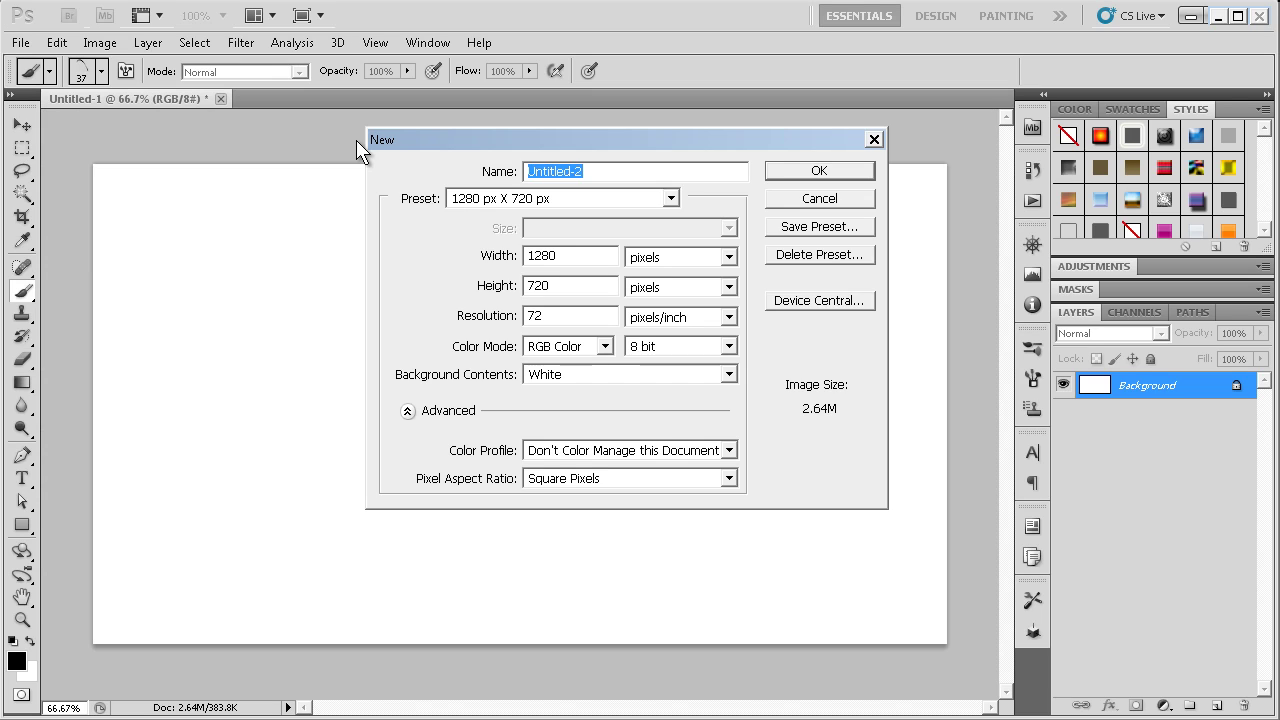
{"action": "type", "text": "B"}
{"action": "key", "text": "BackSpace"}
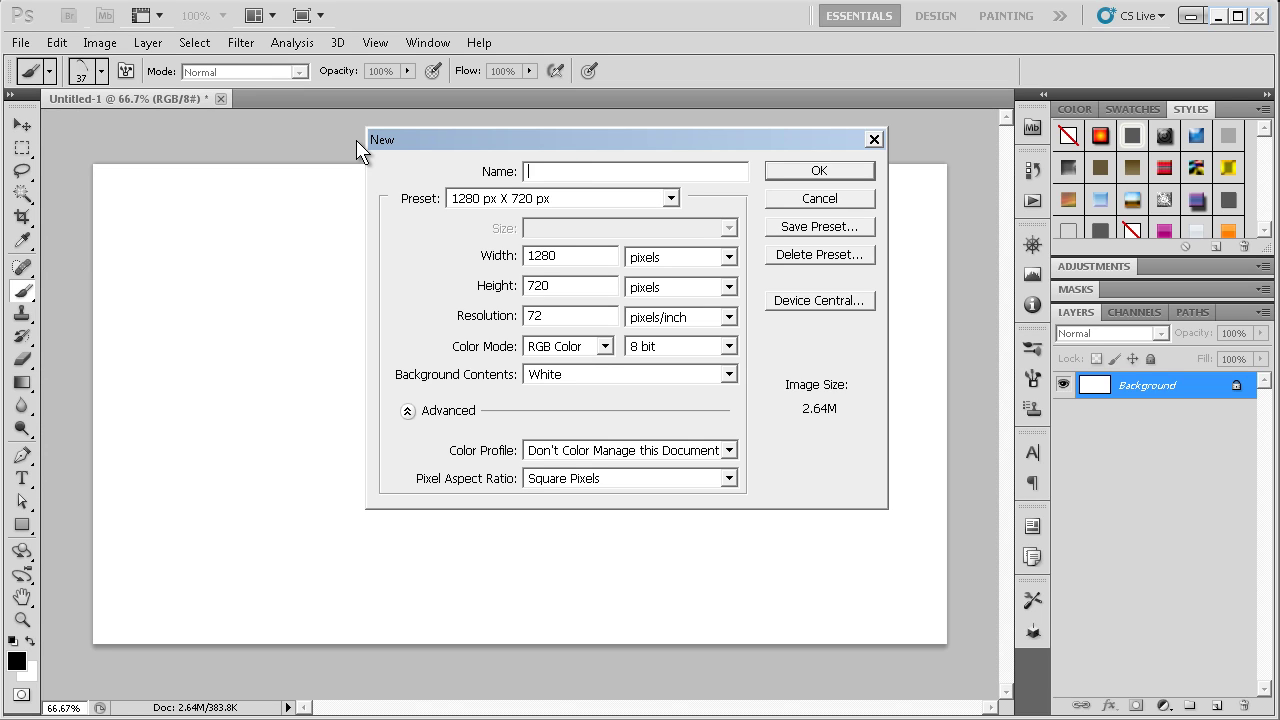
{"action": "type", "text": "CEva"}
{"action": "double_click", "coordinate": [567, 262]}
{"action": "type", "text": "2500"}
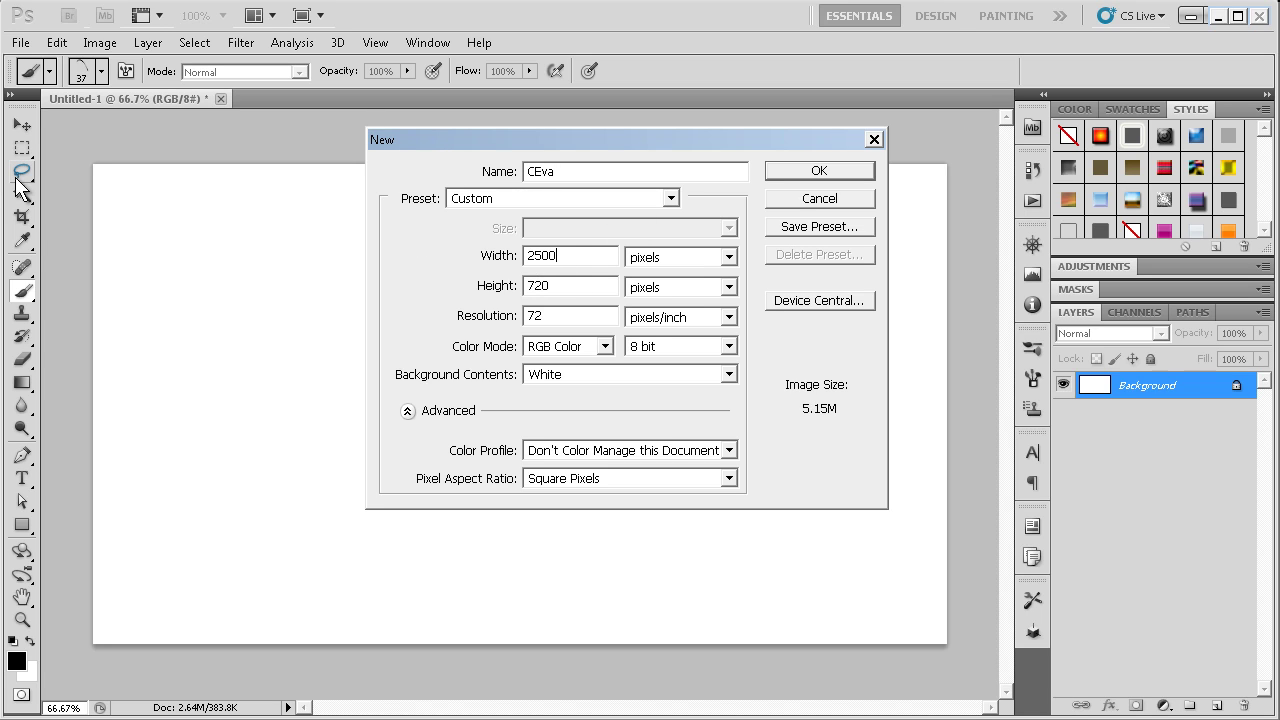
{"action": "key", "text": "Tab"}
{"action": "key", "text": "Tab"}
{"action": "type", "text": "2"}
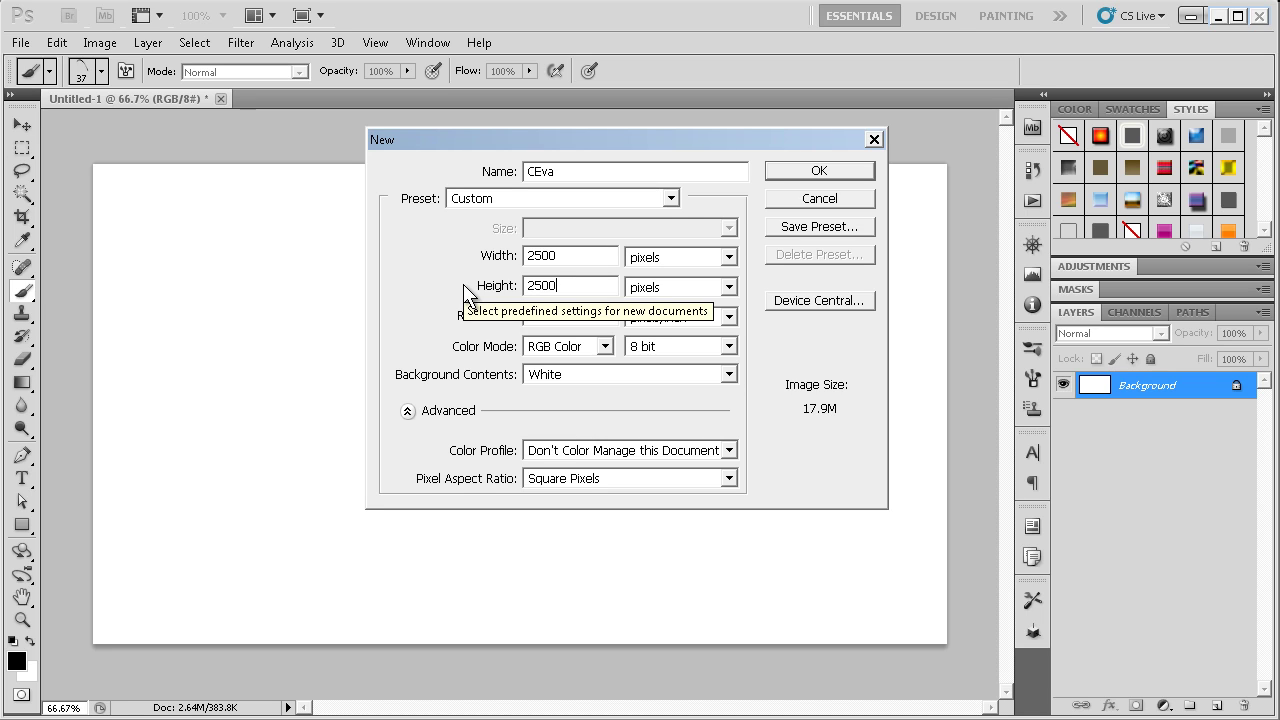
Confirm the 2500 px CEva document, then show the Custom Shape tool's shape presets
{"action": "left_click", "coordinate": [841, 180]}
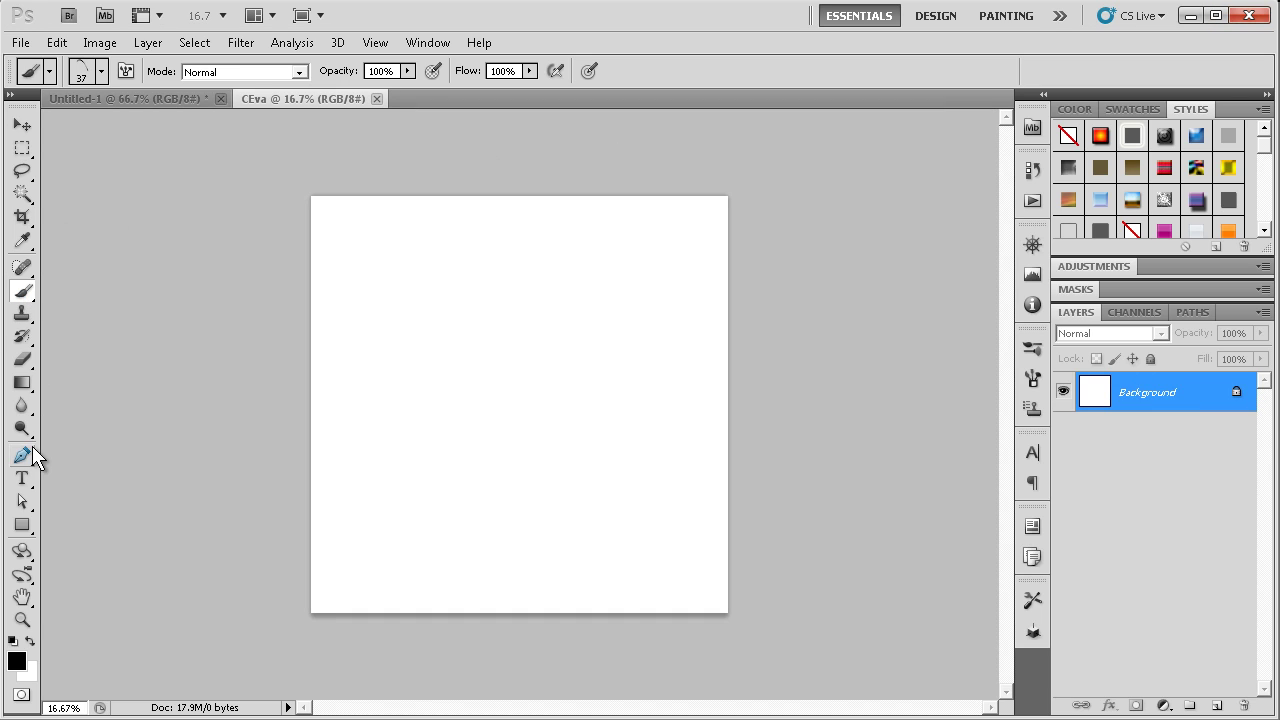
{"action": "left_click", "coordinate": [24, 525]}
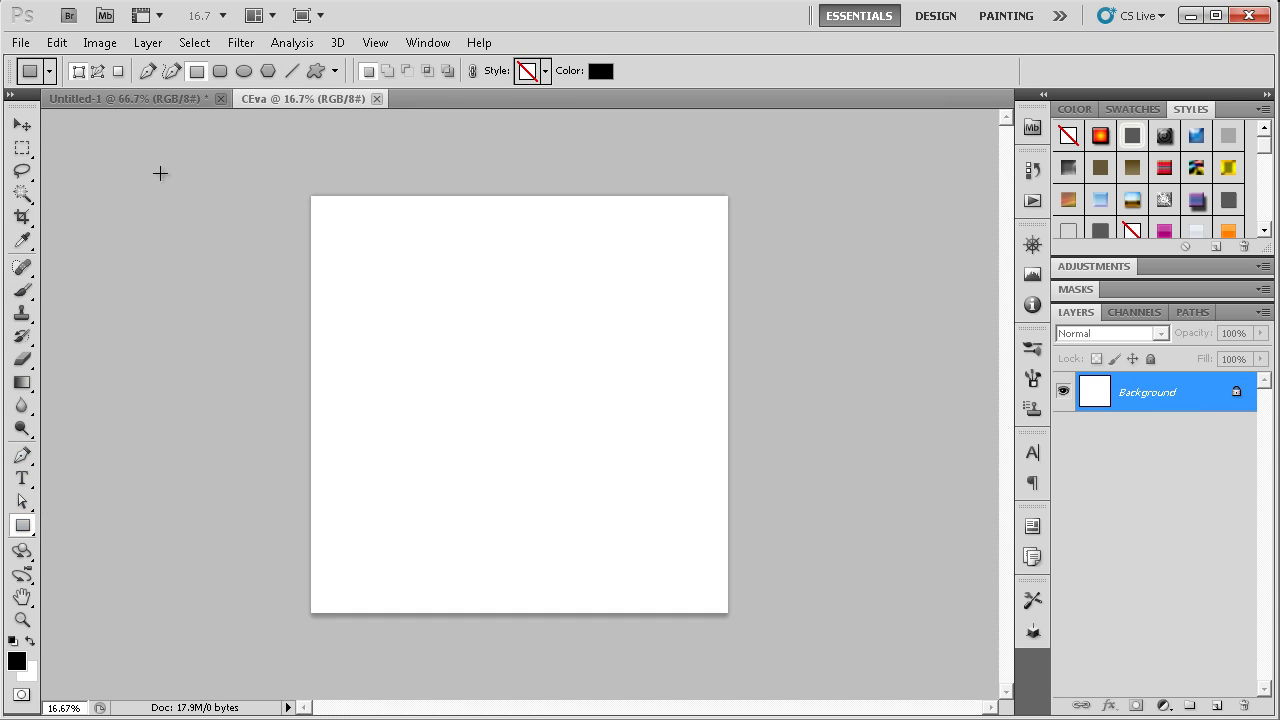
{"action": "left_click", "coordinate": [316, 71]}
{"action": "left_click", "coordinate": [405, 75]}
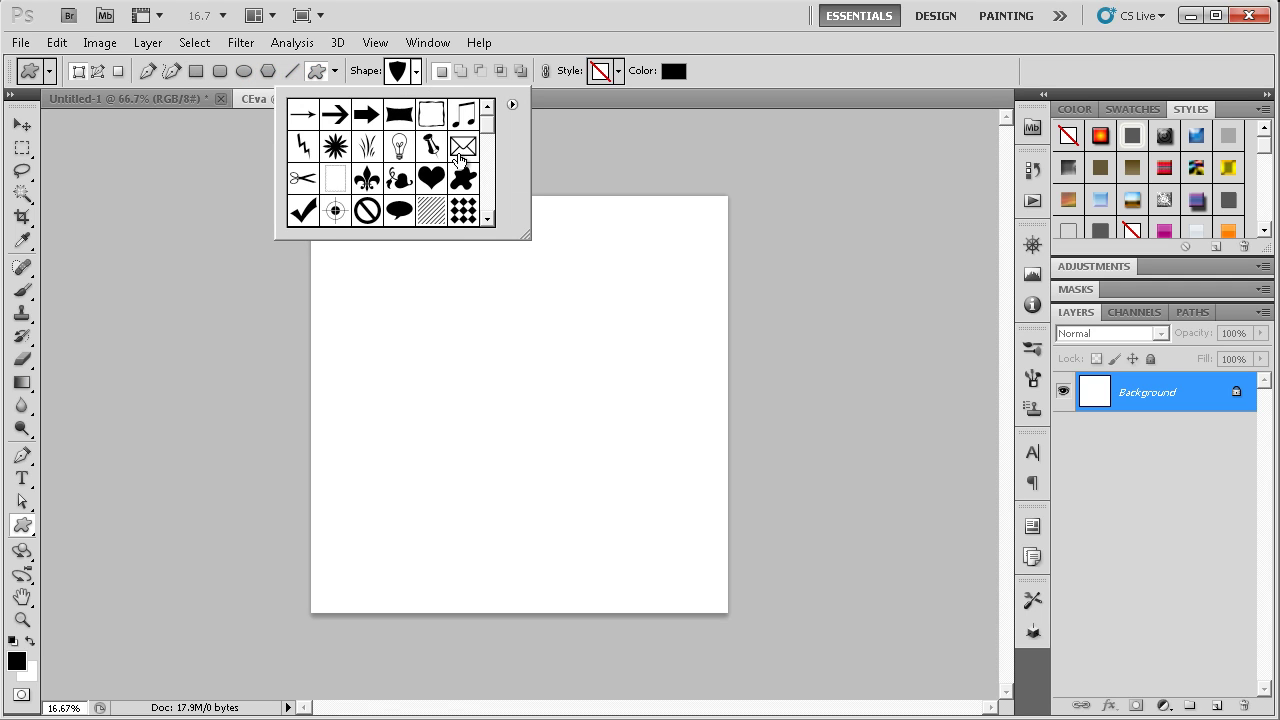
Draw a large black five-sided polygon shape layer and move it onto the canvas
{"action": "scroll", "coordinate": [334, 113], "scroll_direction": "down", "scroll_amount": 3}
{"action": "scroll", "coordinate": [334, 113], "scroll_direction": "down", "scroll_amount": 3}
{"action": "scroll", "coordinate": [334, 113], "scroll_direction": "up", "scroll_amount": 5}
{"action": "left_click", "coordinate": [268, 71]}
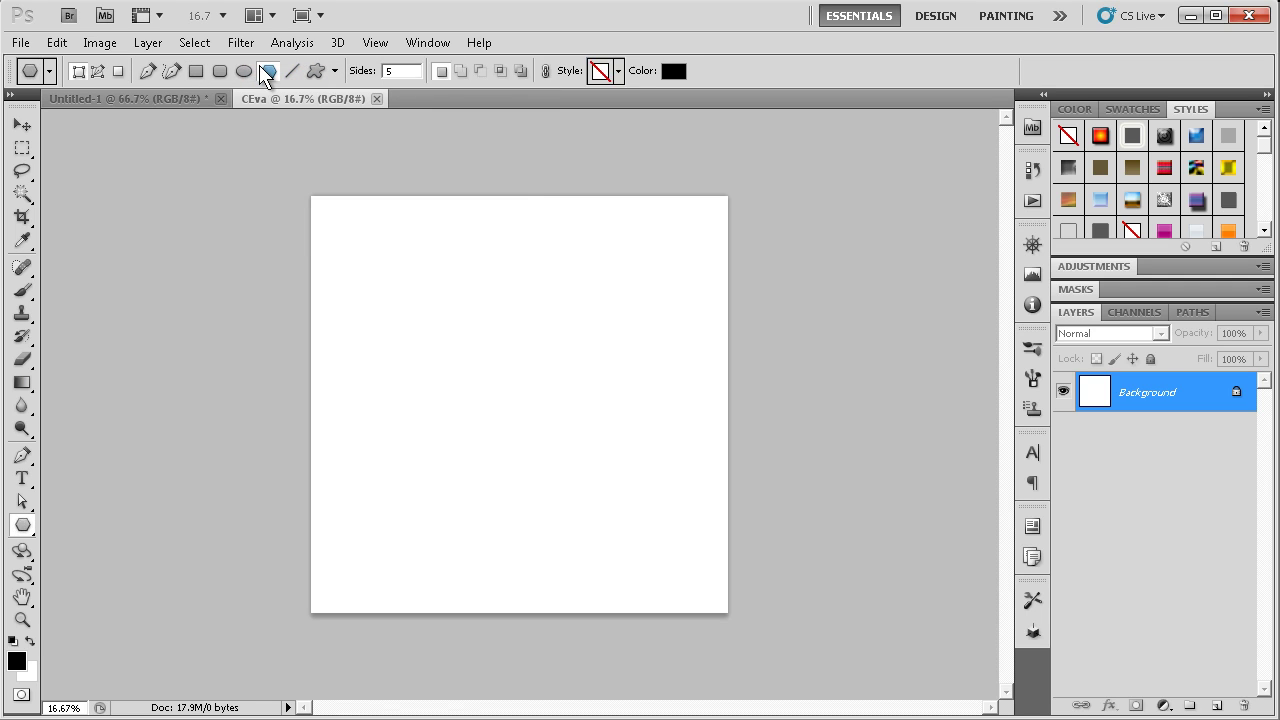
{"action": "left_click_drag", "start_coordinate": [400, 272], "coordinate": [509, 420]}
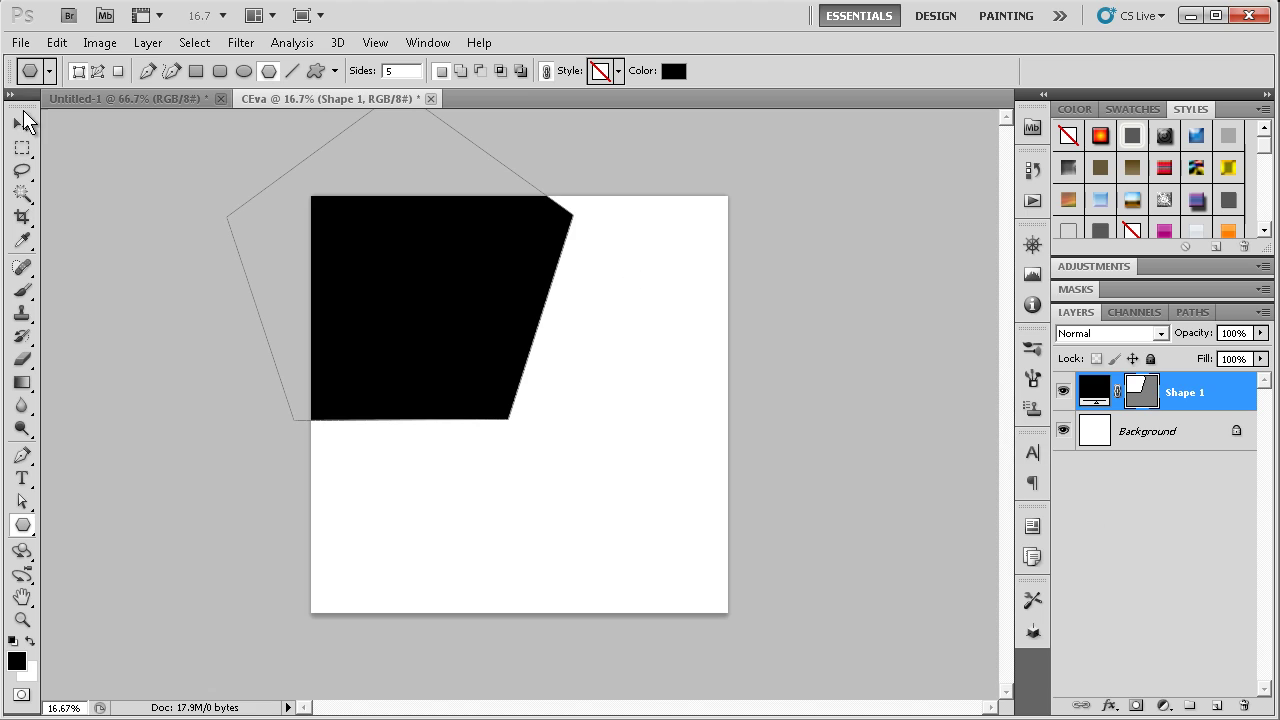
{"action": "mouse_move", "coordinate": [25, 108]}
{"action": "left_mouse_down"}
{"action": "mouse_move", "coordinate": [25, 130]}
{"action": "mouse_move", "coordinate": [28, 100]}
{"action": "mouse_move", "coordinate": [10, 100]}
{"action": "left_mouse_up"}
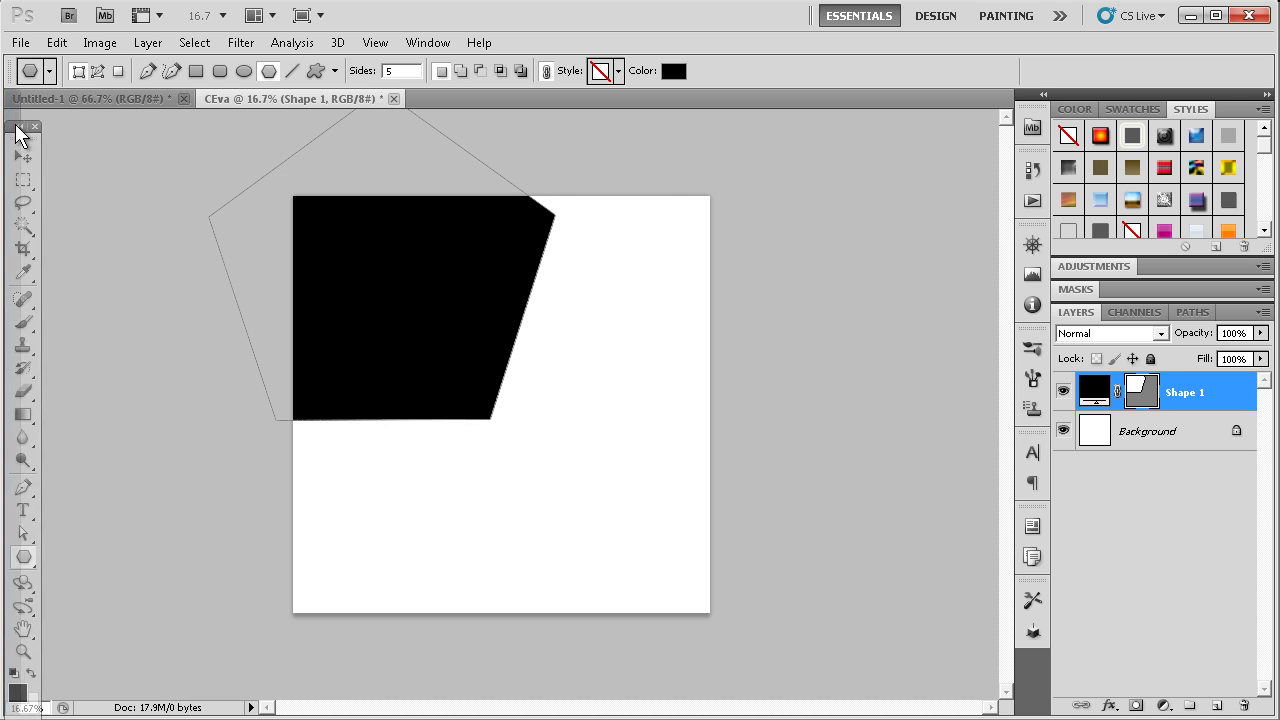
{"action": "left_click", "coordinate": [33, 101]}
{"action": "left_click", "coordinate": [21, 126]}
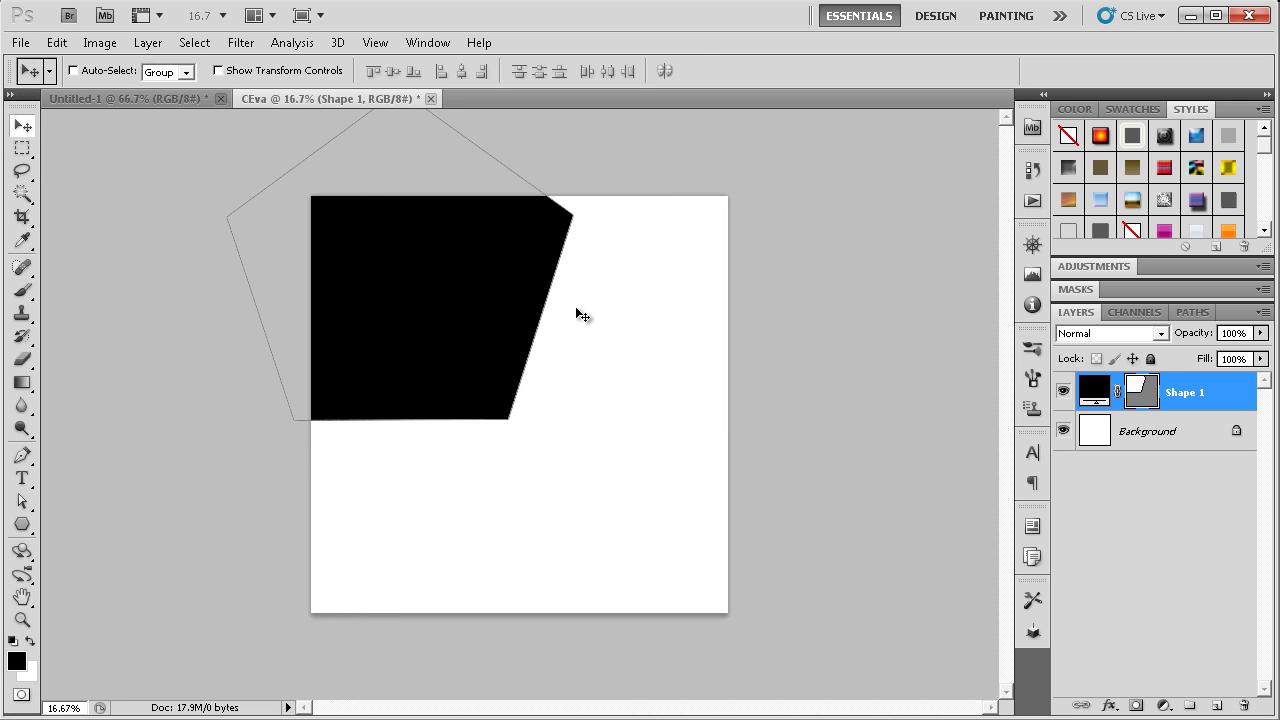
{"action": "mouse_move", "coordinate": [577, 308]}
{"action": "left_mouse_down"}
{"action": "mouse_move", "coordinate": [641, 420]}
{"action": "mouse_move", "coordinate": [680, 437]}
{"action": "left_mouse_up"}
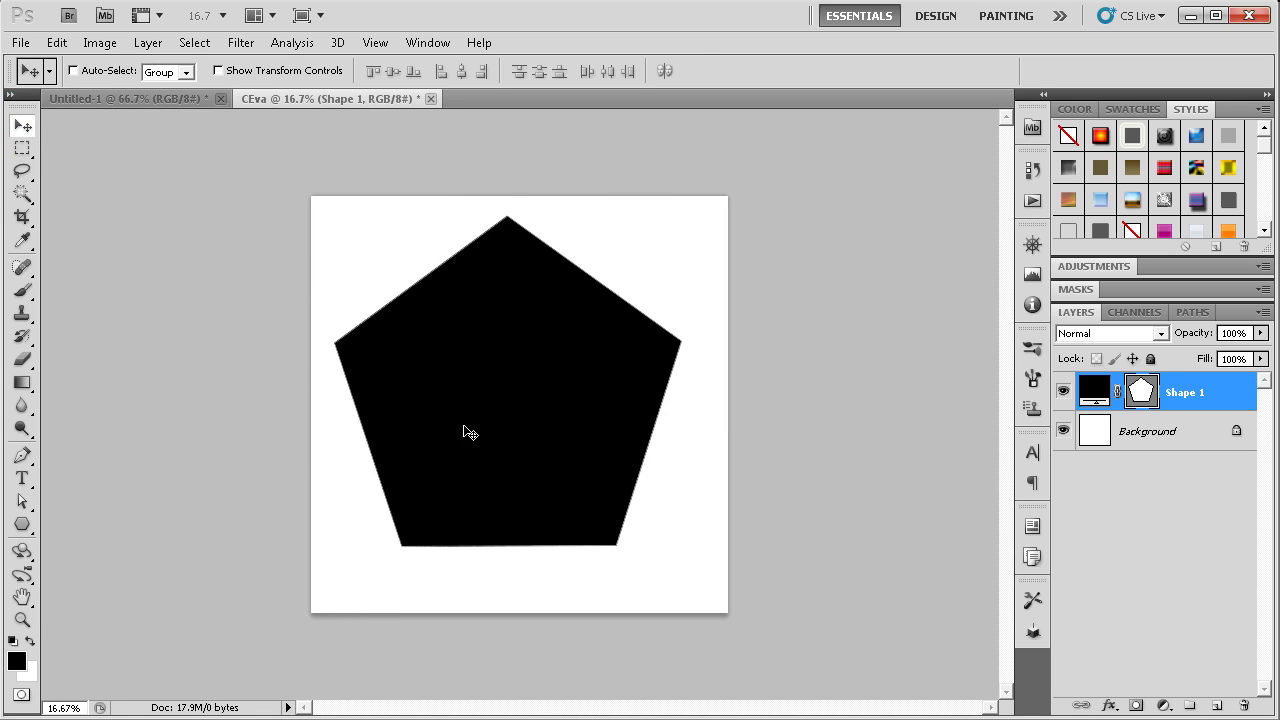
Rotate the pentagon upright with free transform and centre it on the canvas
{"action": "key", "text": "ctrl+t"}
{"action": "mouse_move", "coordinate": [723, 300]}
{"action": "left_mouse_down"}
{"action": "mouse_move", "coordinate": [744, 445]}
{"action": "mouse_move", "coordinate": [841, 291]}
{"action": "left_mouse_up"}
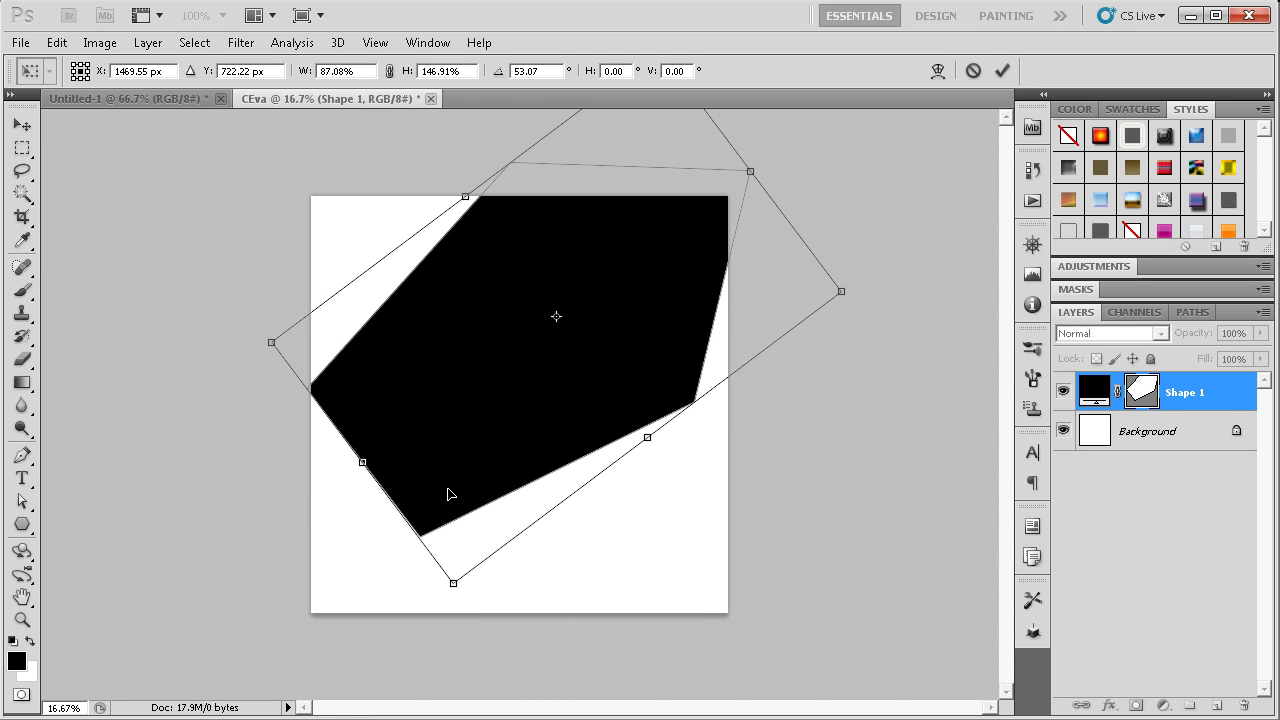
{"action": "key", "text": "ctrl+z"}
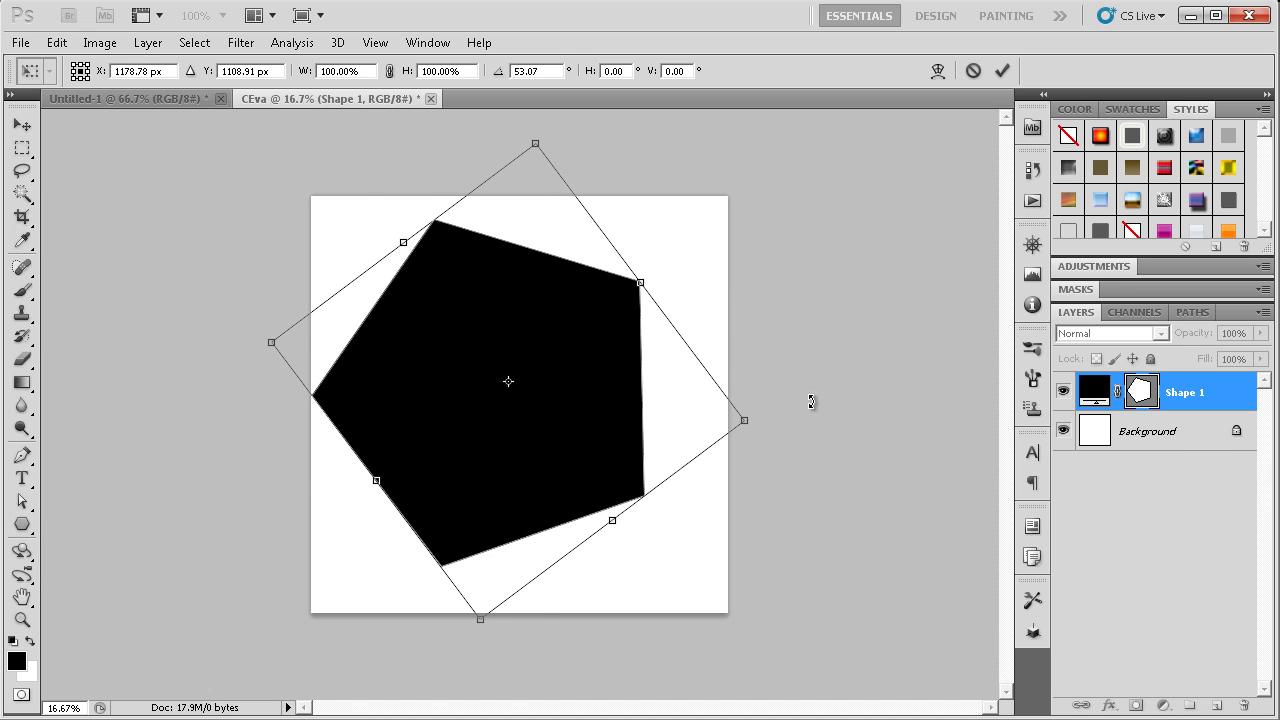
{"action": "left_click_drag", "start_coordinate": [811, 401], "coordinate": [644, 235]}
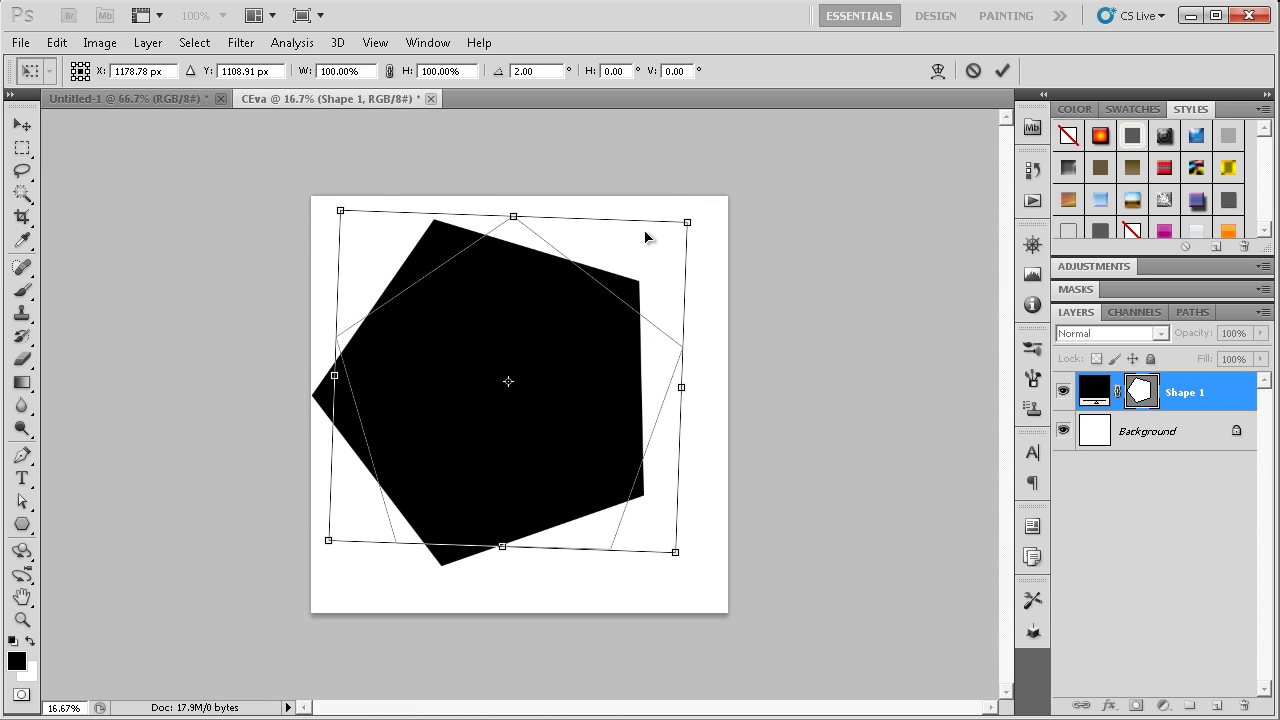
{"action": "key", "text": "Return"}
{"action": "left_click_drag", "start_coordinate": [480, 322], "coordinate": [531, 375]}
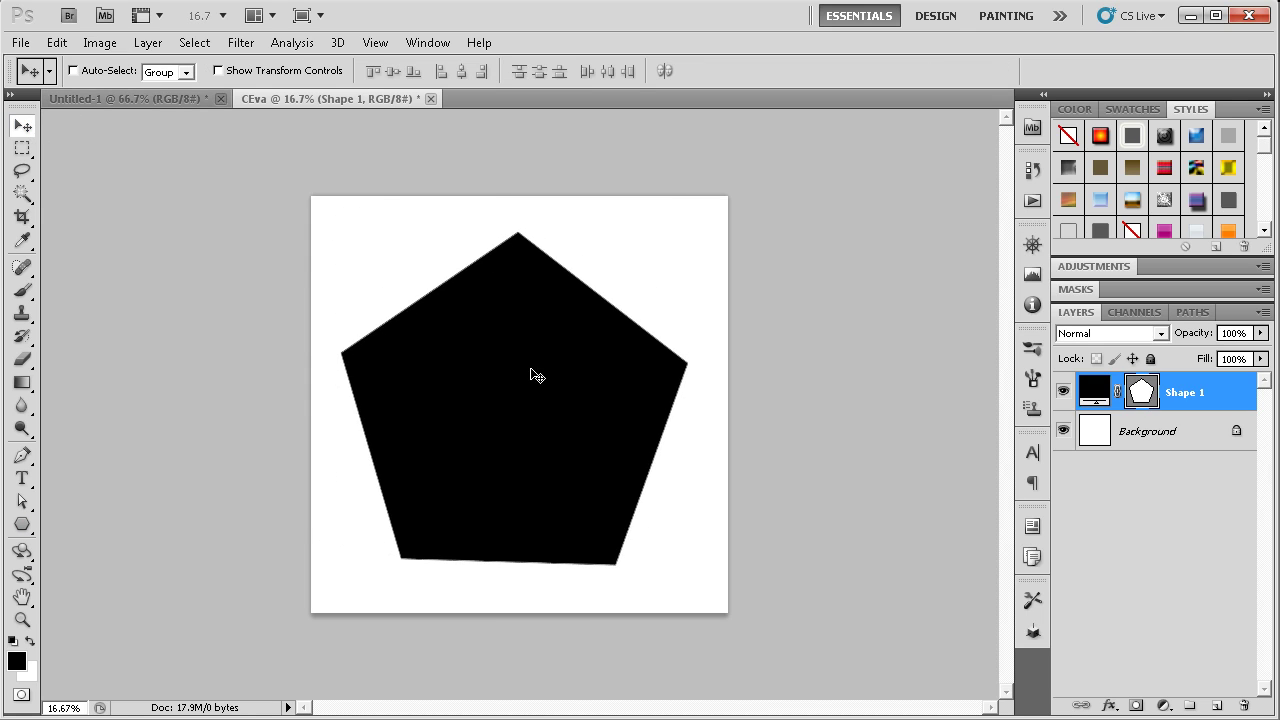
{"action": "key", "text": "ctrl+t"}
{"action": "left_click_drag", "start_coordinate": [734, 406], "coordinate": [770, 355]}
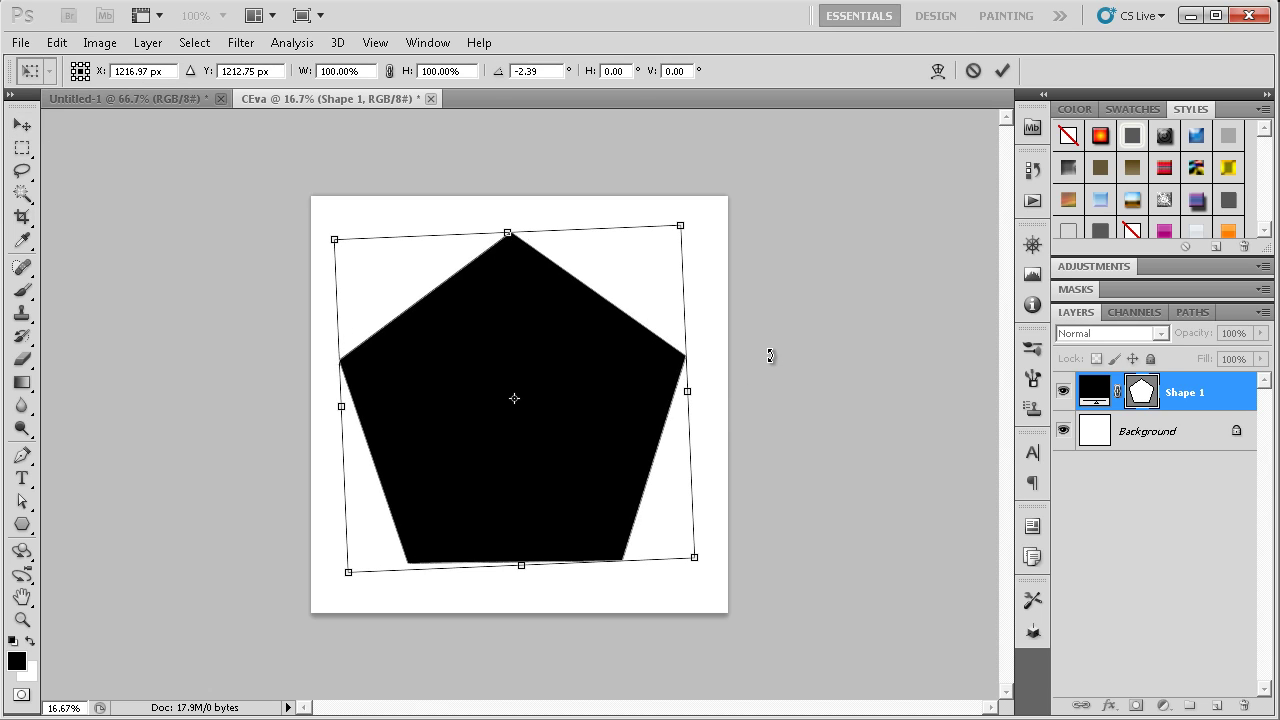
{"action": "key", "text": "Return"}
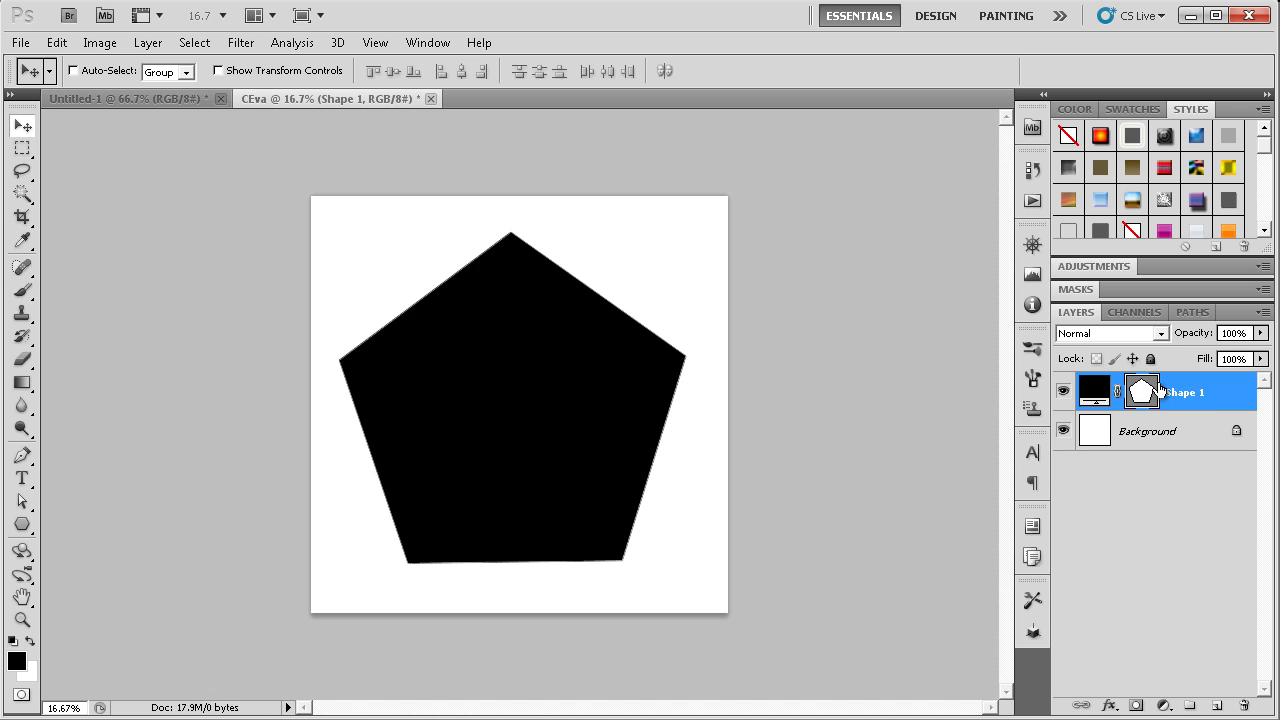
Nudge the pentagon right, then switch the brush to the 2500 px splatter-drip tip
{"action": "left_click_drag", "start_coordinate": [492, 362], "coordinate": [496, 357]}
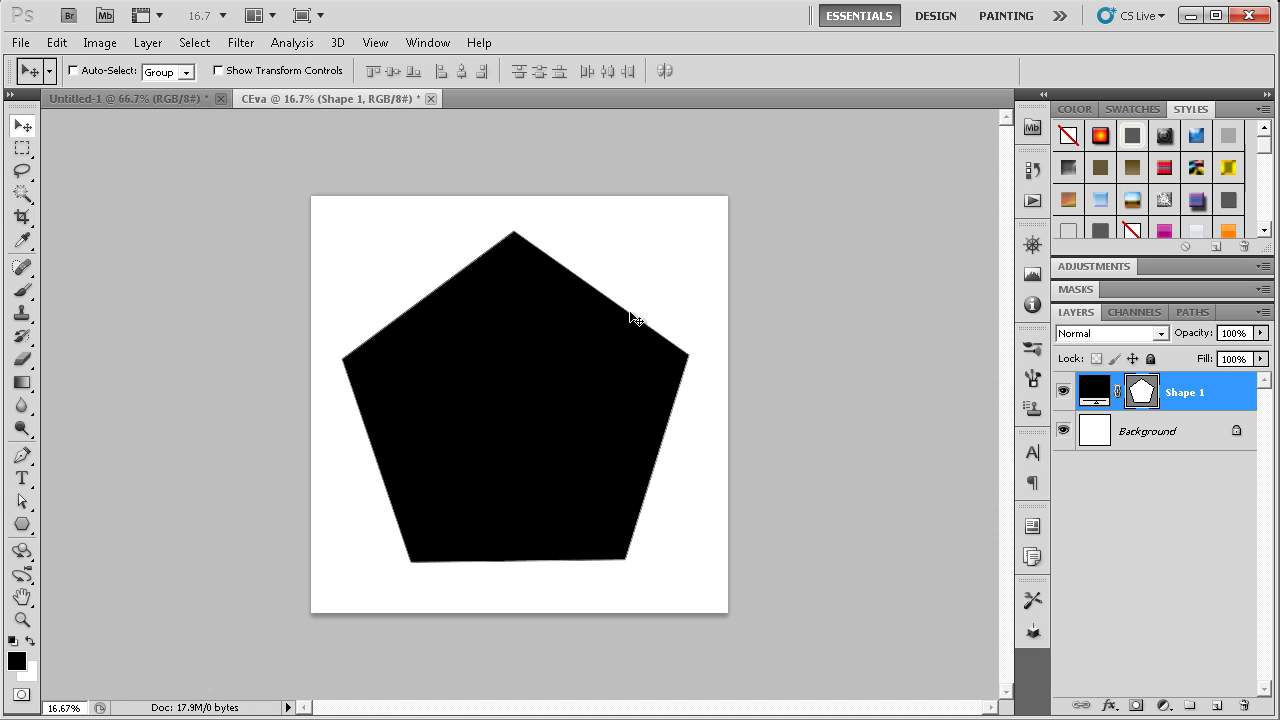
{"action": "left_click", "coordinate": [1127, 440]}
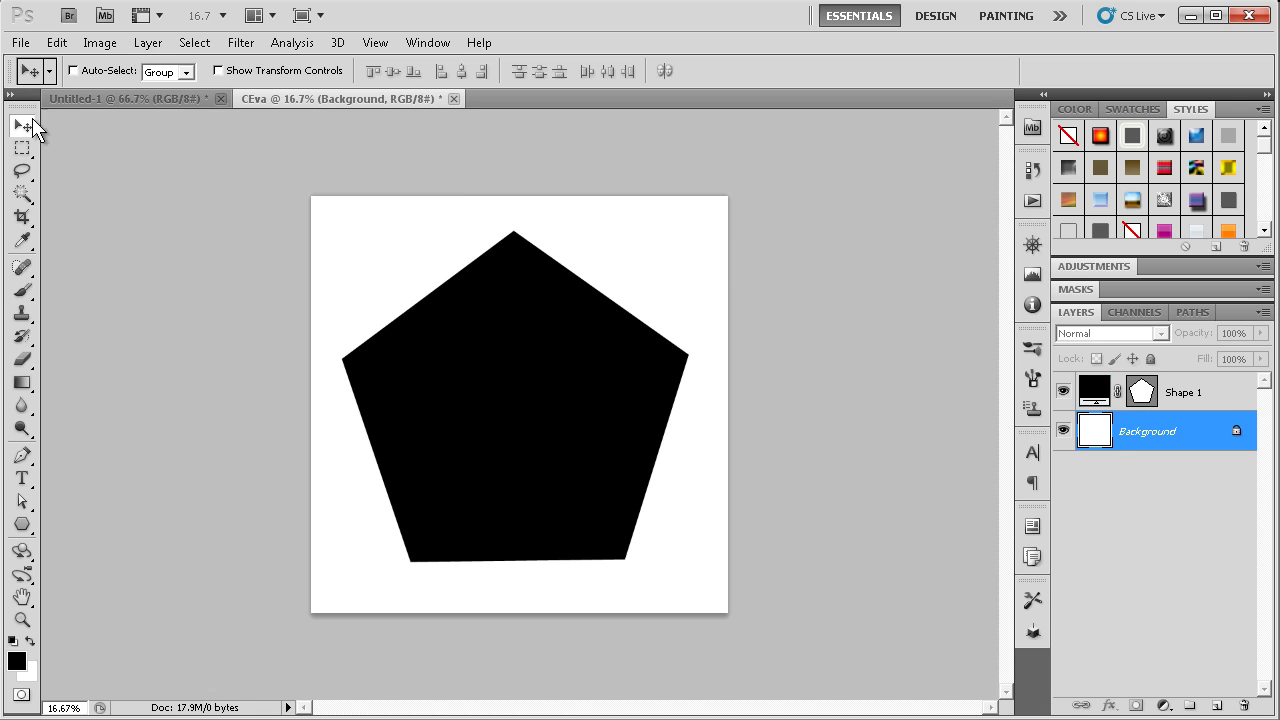
{"action": "left_click", "coordinate": [24, 270]}
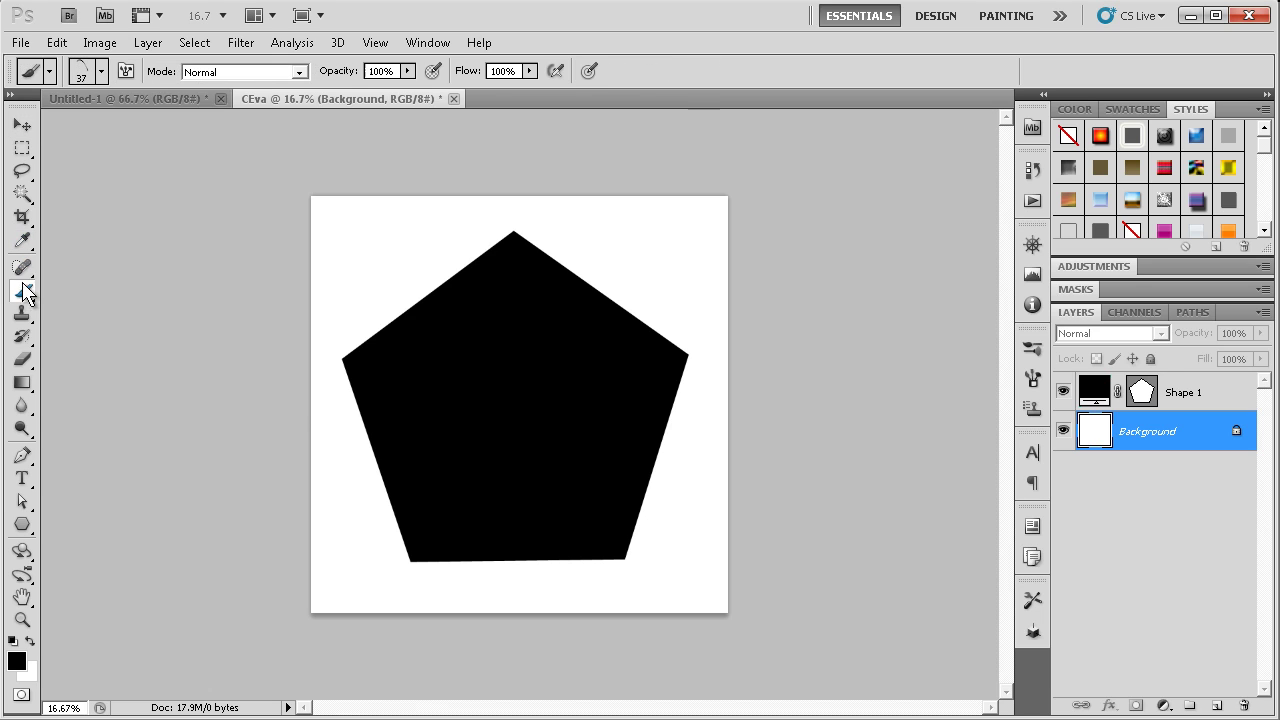
{"action": "left_click", "coordinate": [87, 74]}
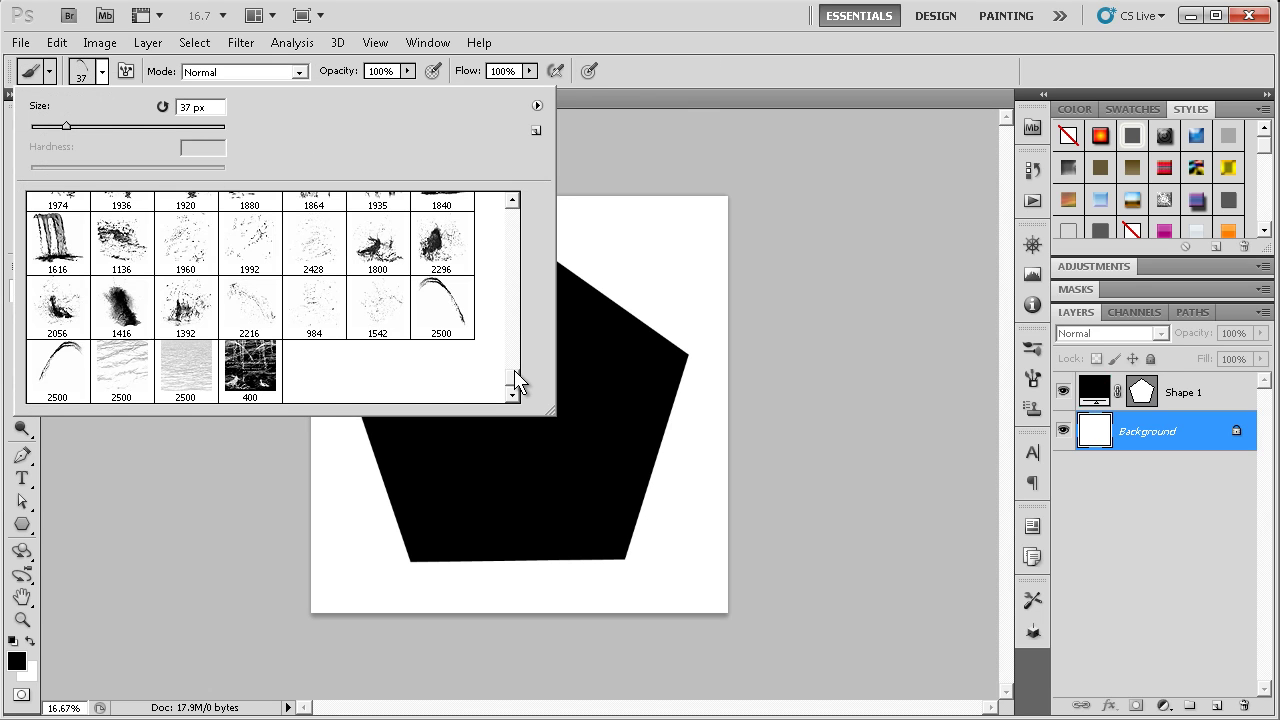
{"action": "mouse_move", "coordinate": [517, 383]}
{"action": "left_mouse_down"}
{"action": "mouse_move", "coordinate": [505, 220]}
{"action": "mouse_move", "coordinate": [506, 260]}
{"action": "left_mouse_up"}
{"action": "left_click", "coordinate": [386, 285]}
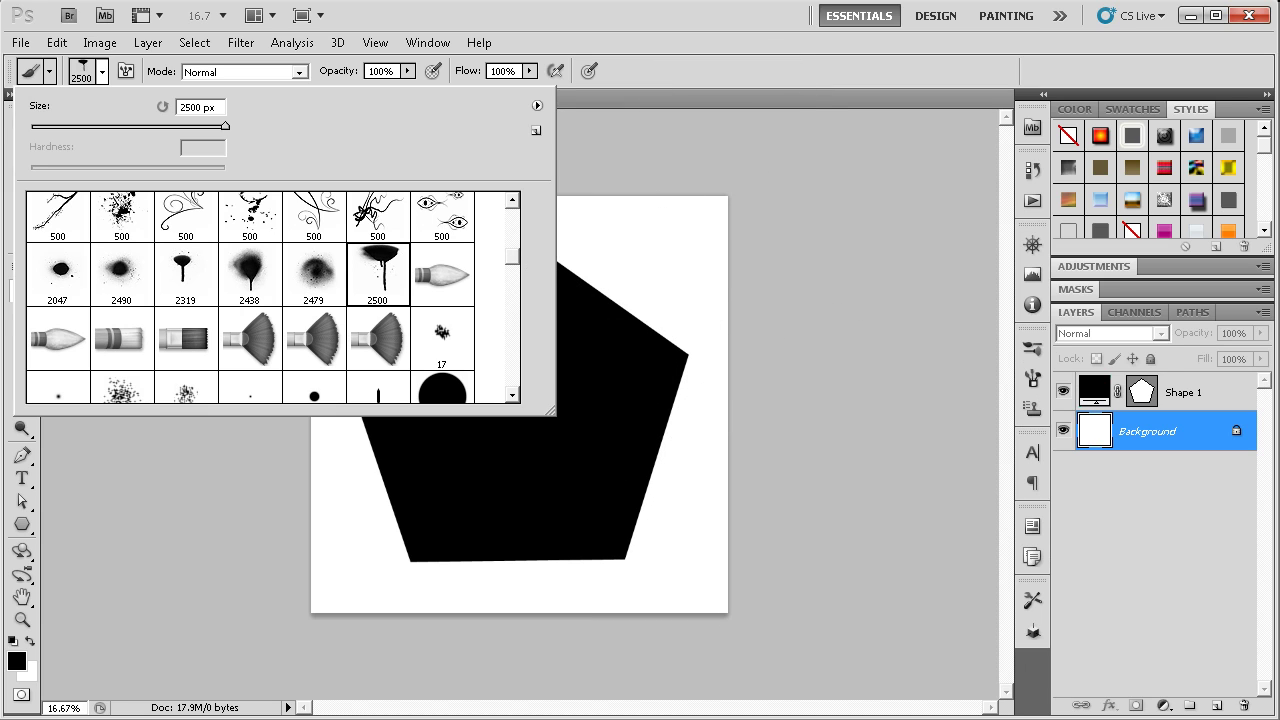
{"action": "left_click", "coordinate": [1170, 392]}
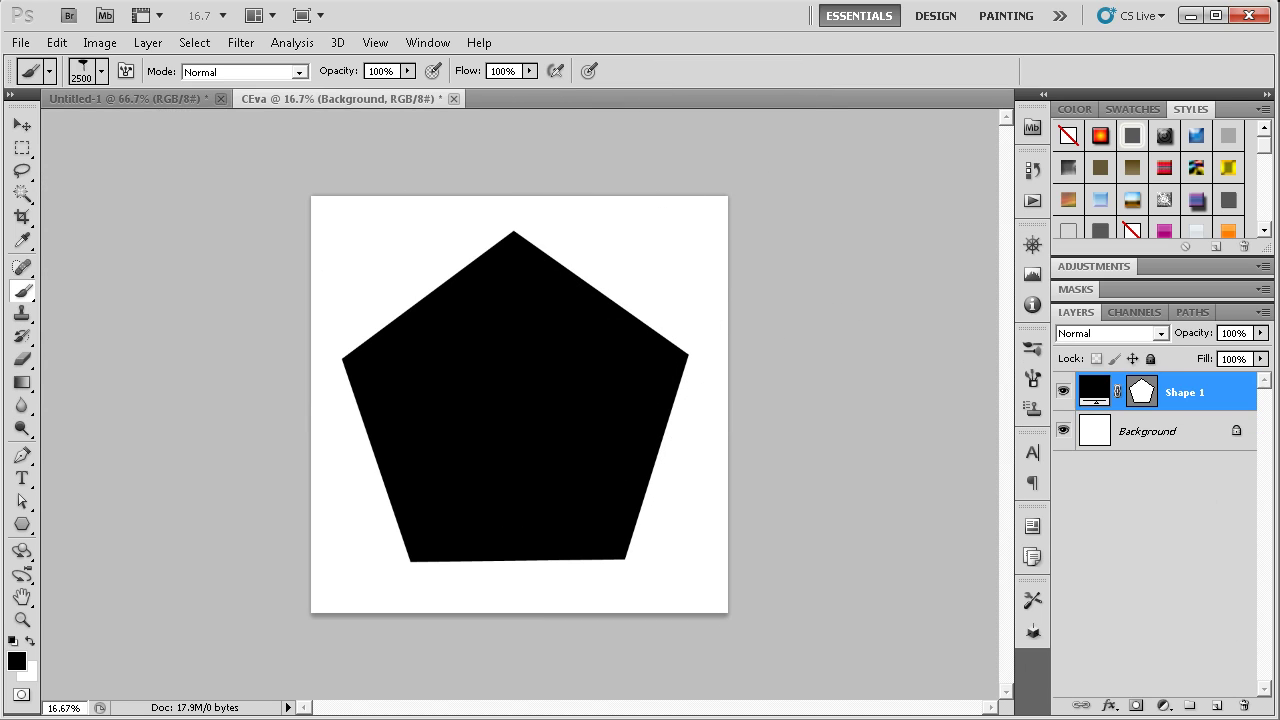
Undo an accidental layer group, then add Layer 1 and stamp a splatter dab near the top
{"action": "left_click", "coordinate": [1191, 706]}
{"action": "left_click", "coordinate": [1215, 707]}
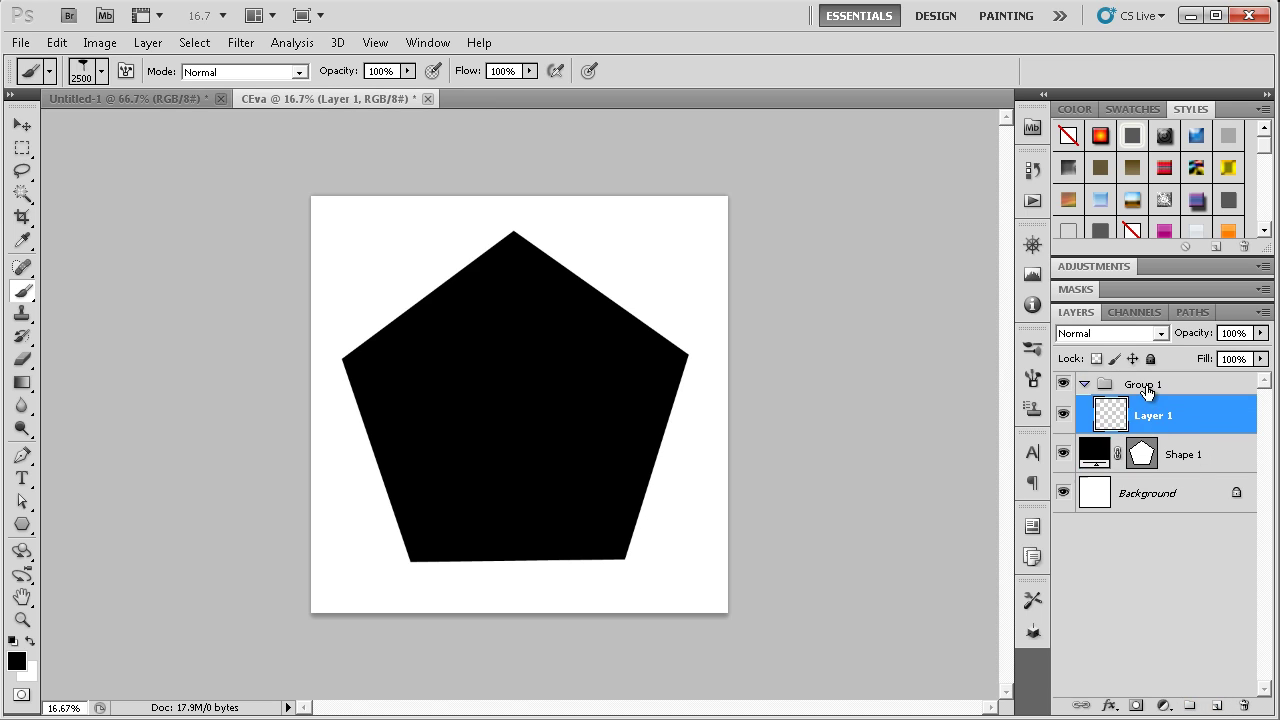
{"action": "key", "text": "ctrl+alt+z"}
{"action": "key", "text": "ctrl+alt+z"}
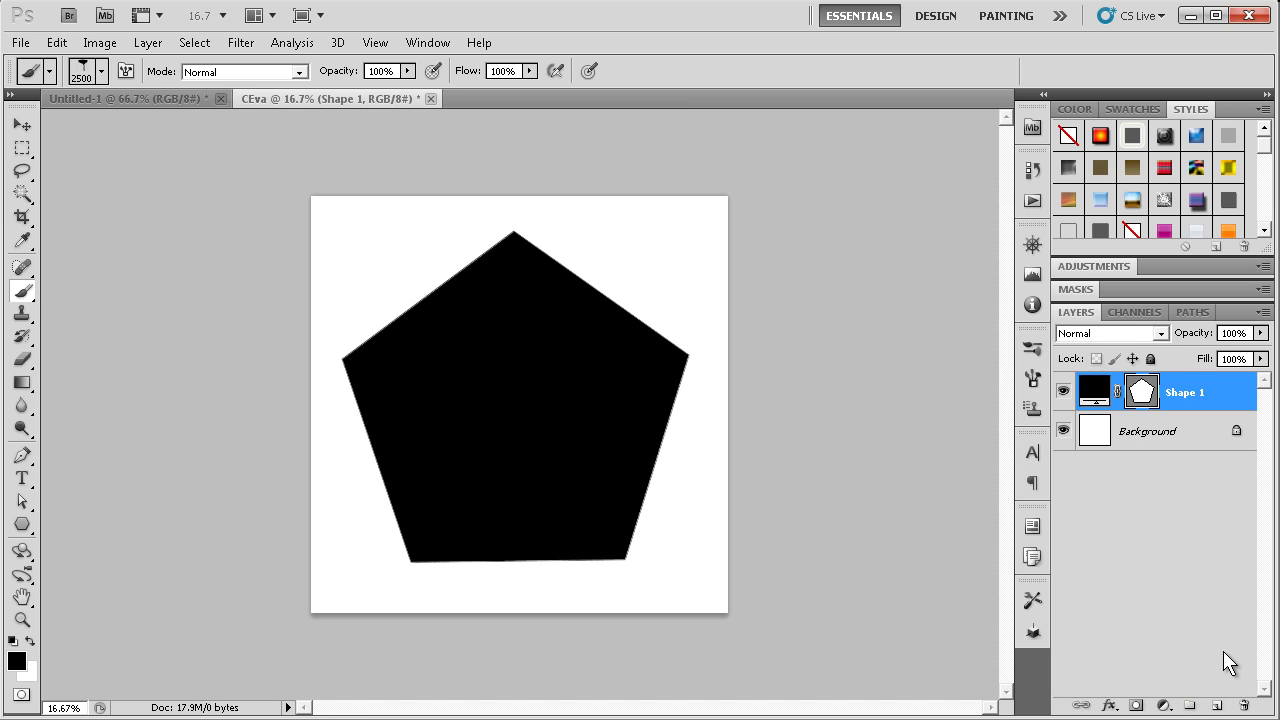
{"action": "key", "text": "ctrl+shift+n"}
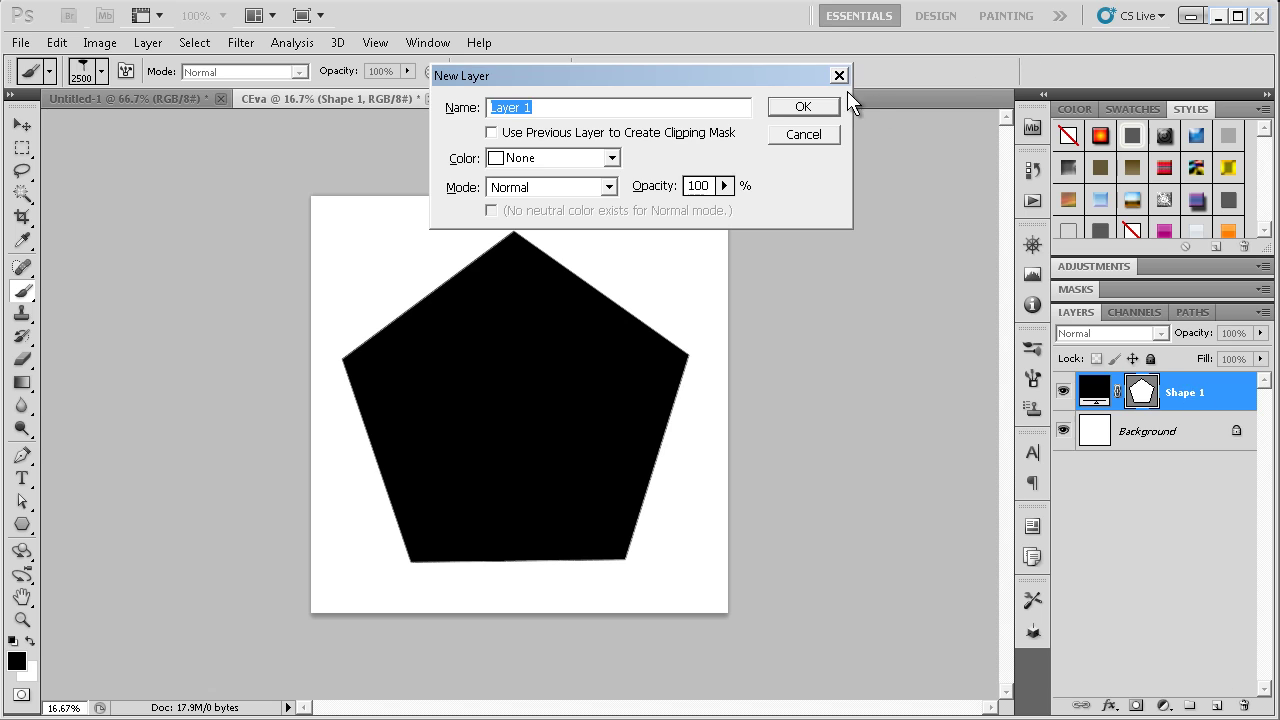
{"action": "left_click", "coordinate": [813, 105]}
{"action": "left_click", "coordinate": [542, 377]}
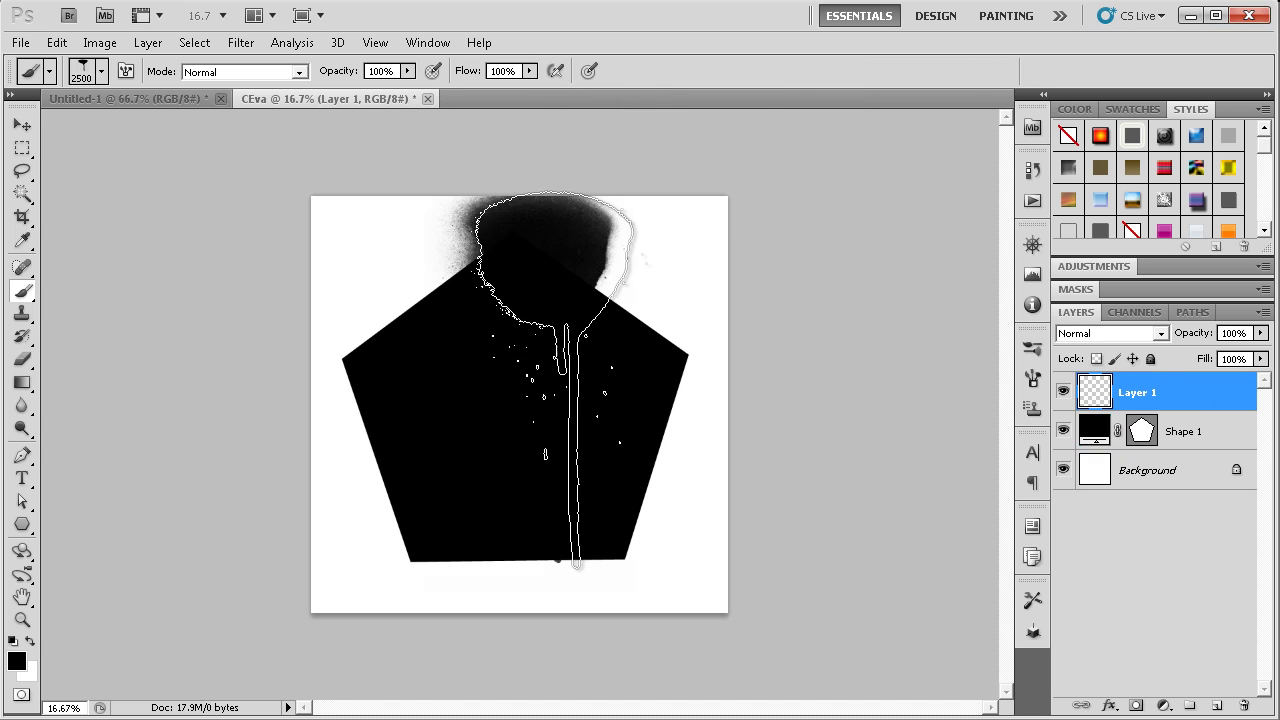
Hide the Shape 1 pentagon and nudge the splatter down-right with the Move tool
{"action": "left_click", "coordinate": [1063, 430]}
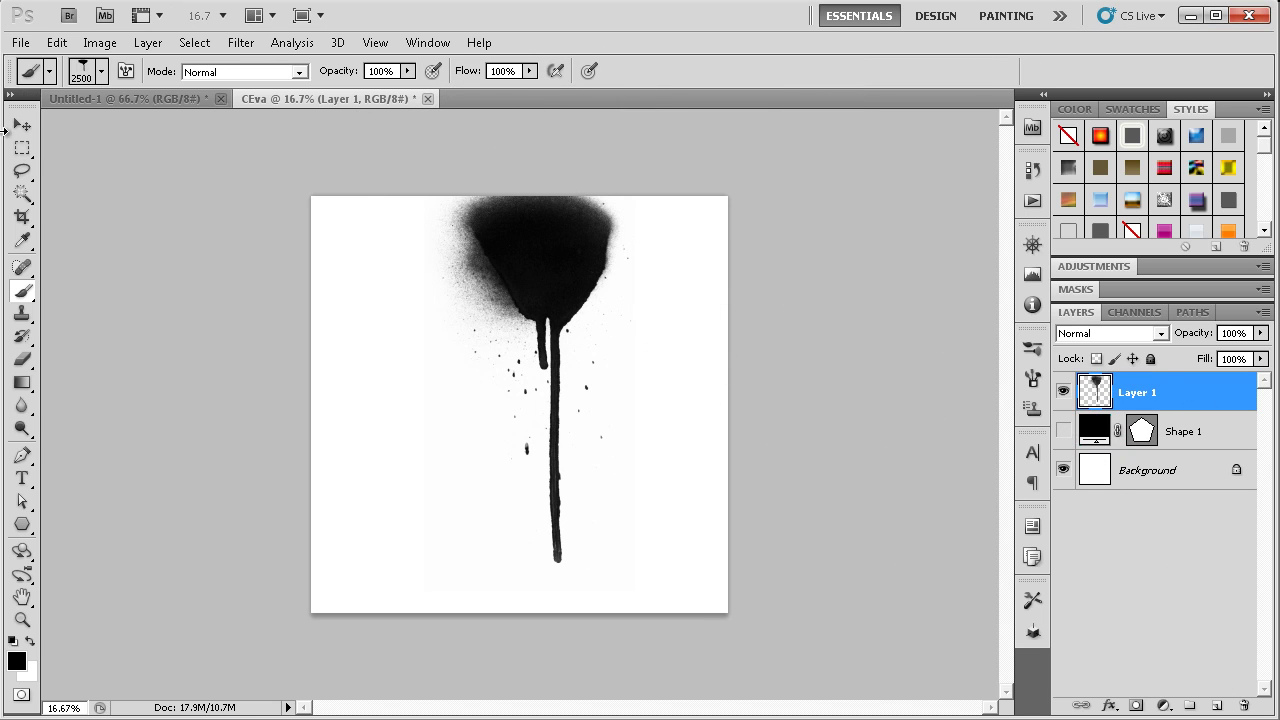
{"action": "left_click", "coordinate": [22, 124]}
{"action": "mouse_move", "coordinate": [541, 325]}
{"action": "left_mouse_down"}
{"action": "mouse_move", "coordinate": [549, 347]}
{"action": "mouse_move", "coordinate": [520, 347]}
{"action": "left_mouse_up"}
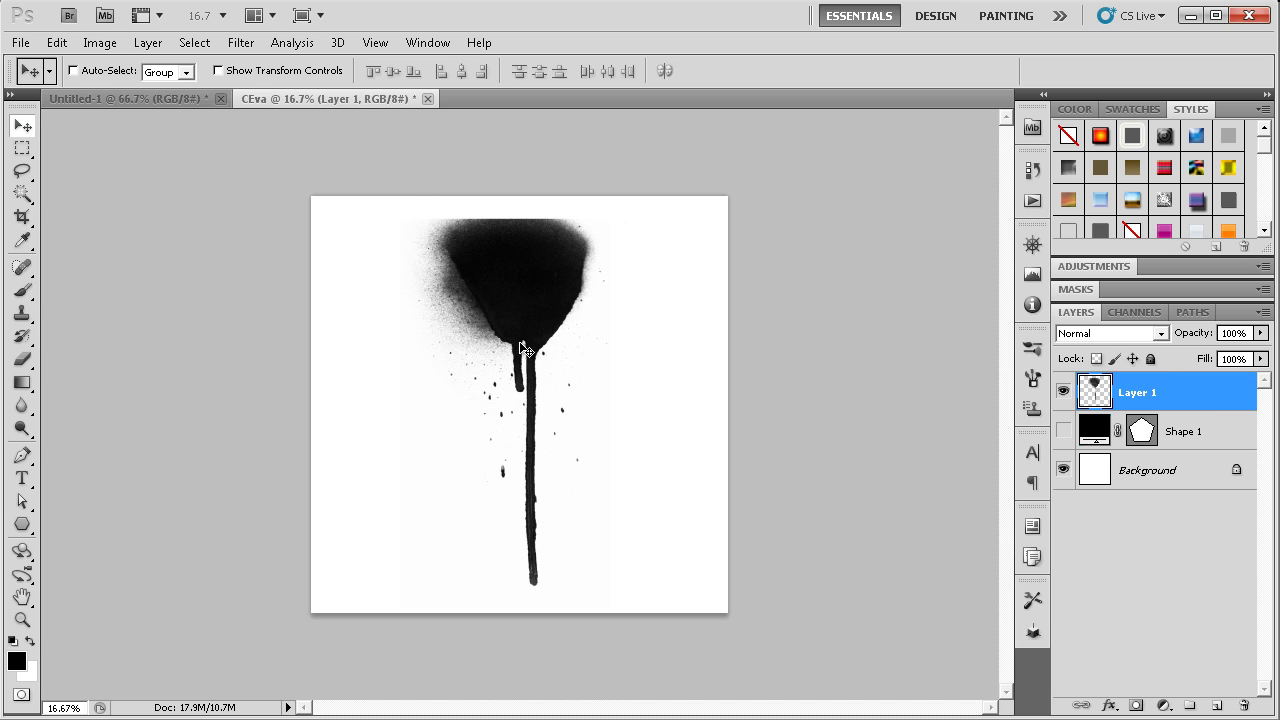
{"action": "left_click", "coordinate": [22, 290]}
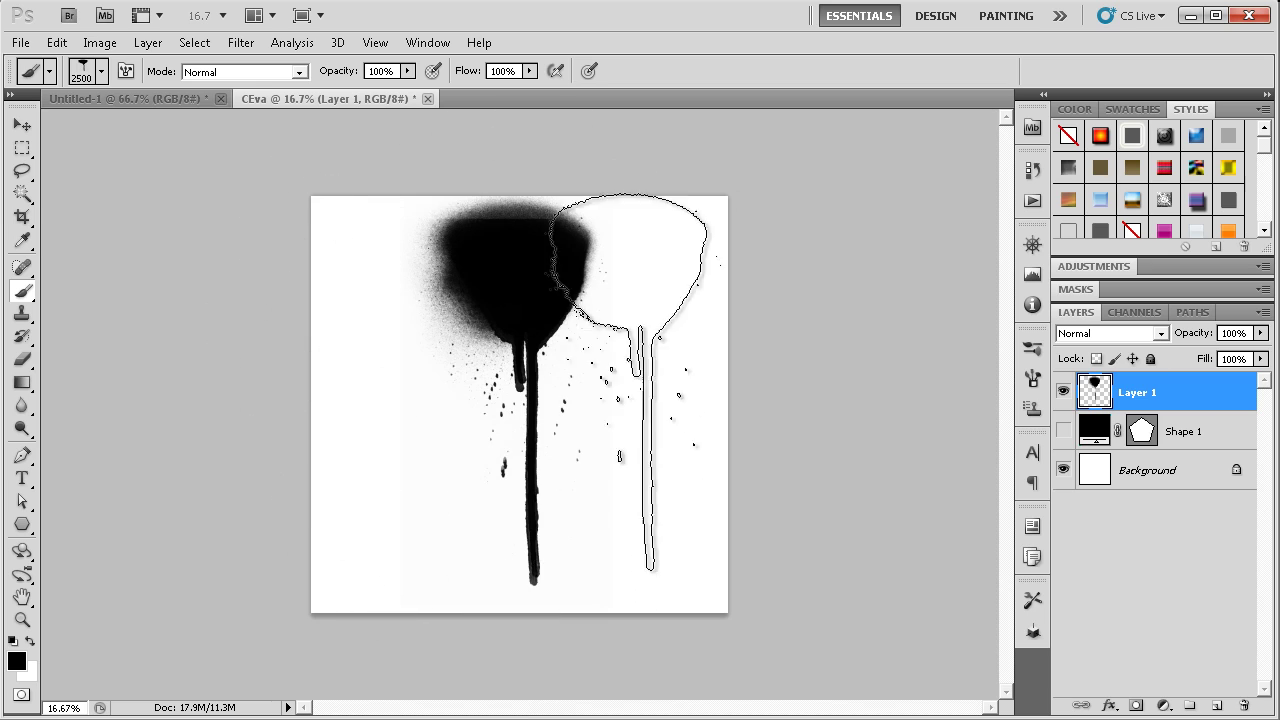
Delete the Layer 1 splatter test and restore Shape 1 and Background visibility
{"action": "left_click", "coordinate": [1076, 477]}
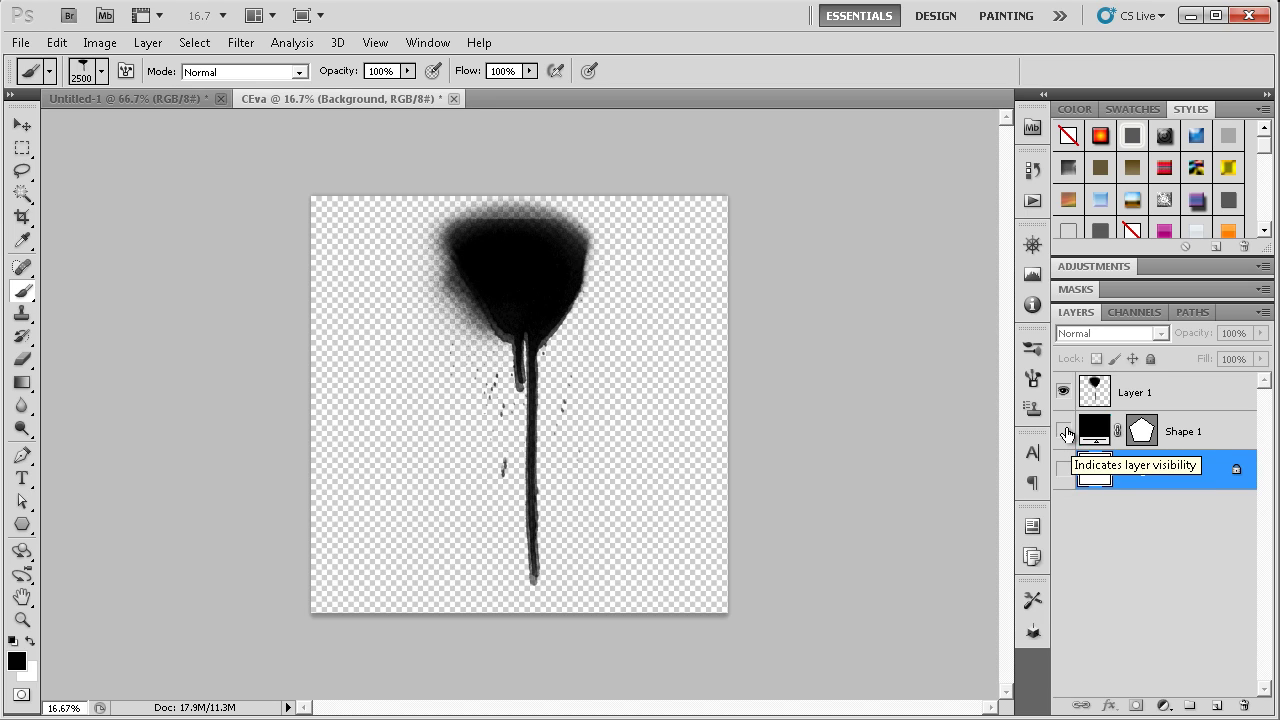
{"action": "left_click", "coordinate": [1134, 392]}
{"action": "key", "text": "Delete"}
{"action": "left_click", "coordinate": [1064, 392]}
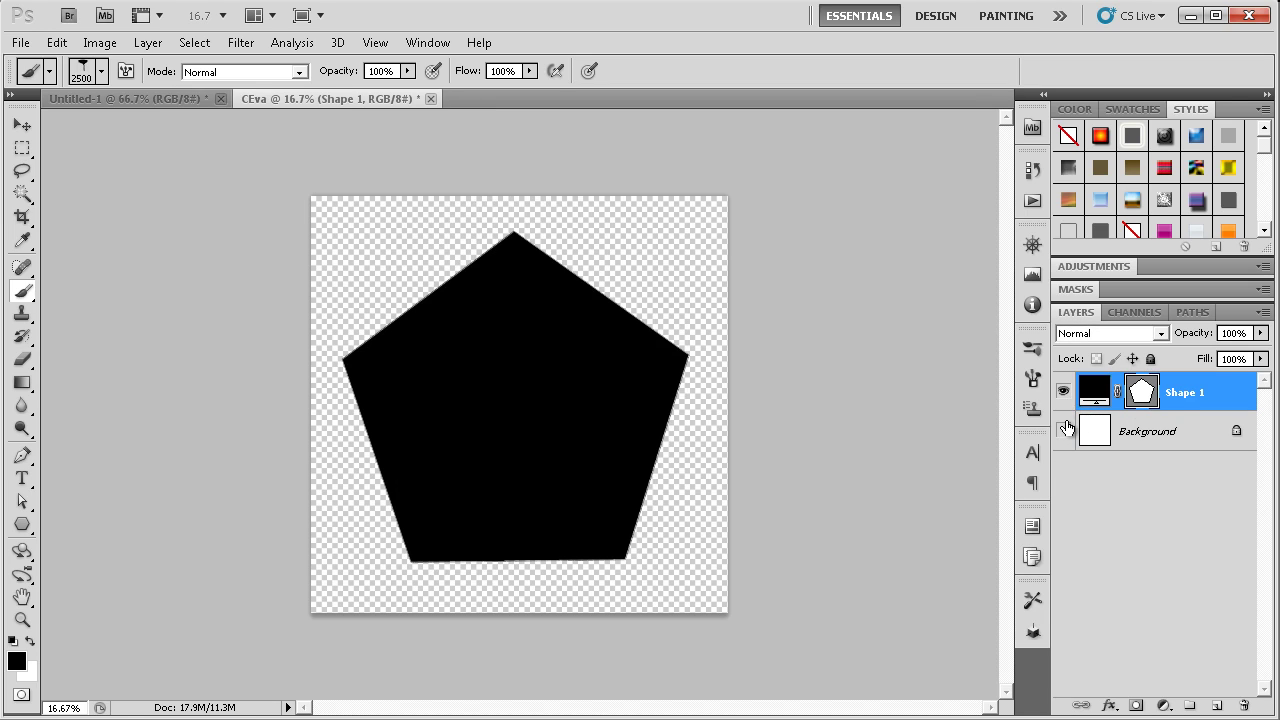
{"action": "left_click", "coordinate": [1064, 430]}
Rasterize the Shape 1 pentagon layer
{"action": "left_click", "coordinate": [1066, 432]}
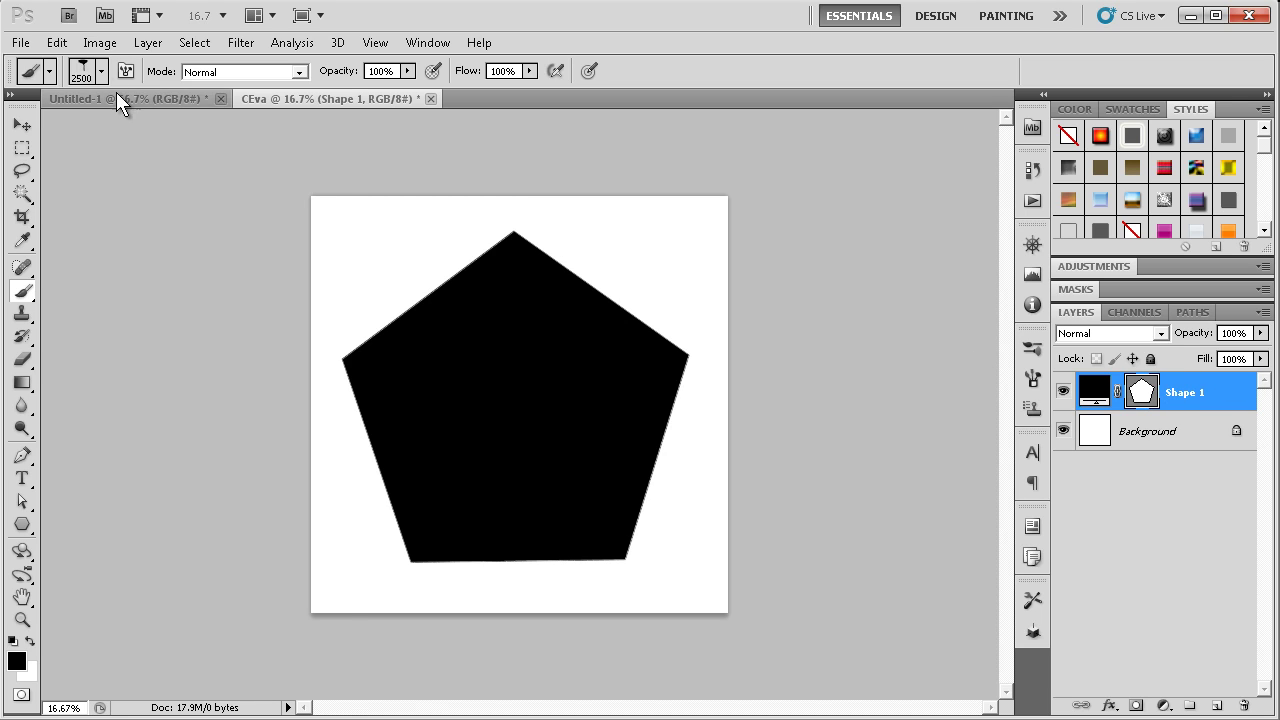
{"action": "left_click", "coordinate": [57, 42]}
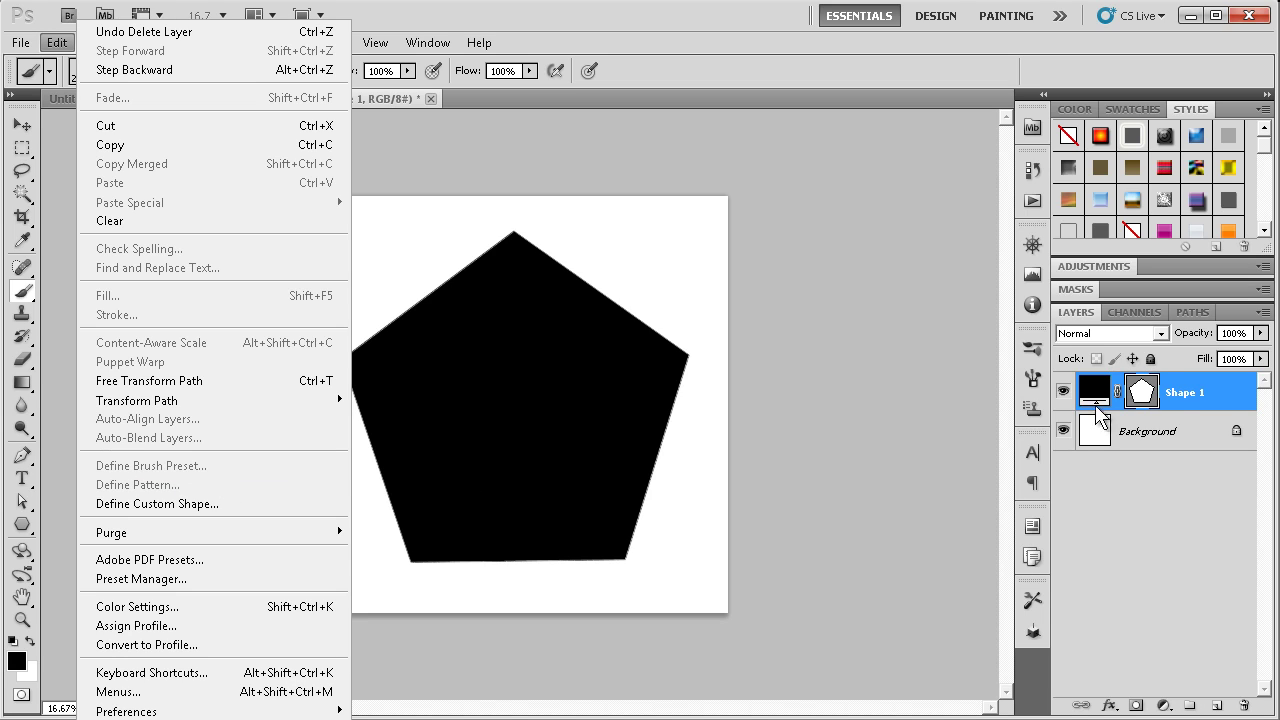
{"action": "left_click", "coordinate": [1170, 396]}
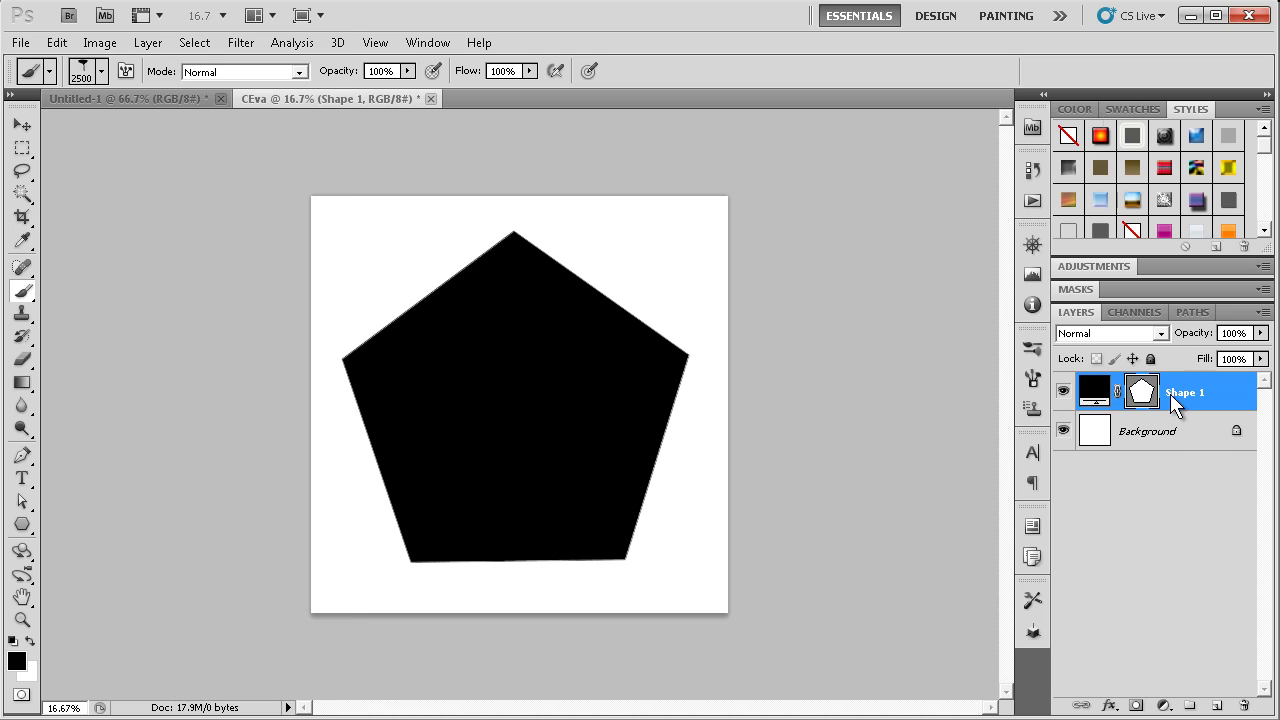
{"action": "right_click", "coordinate": [1170, 394]}
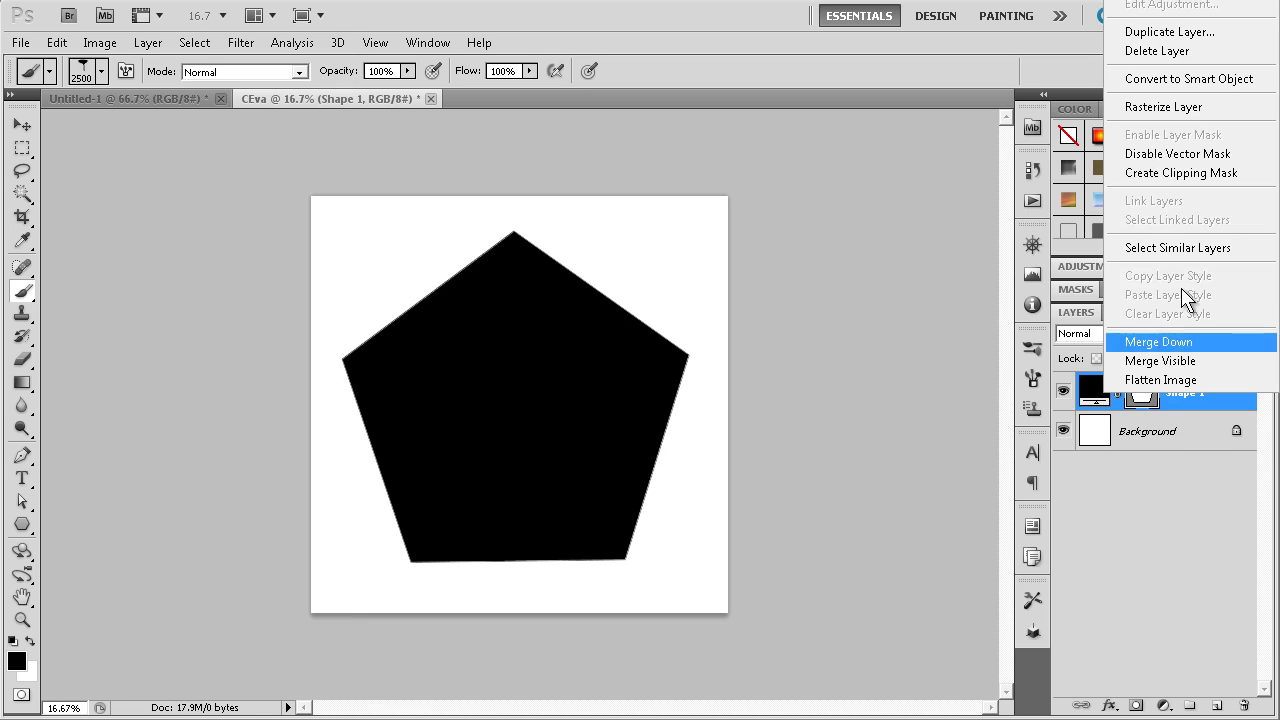
{"action": "left_click", "coordinate": [1200, 106]}
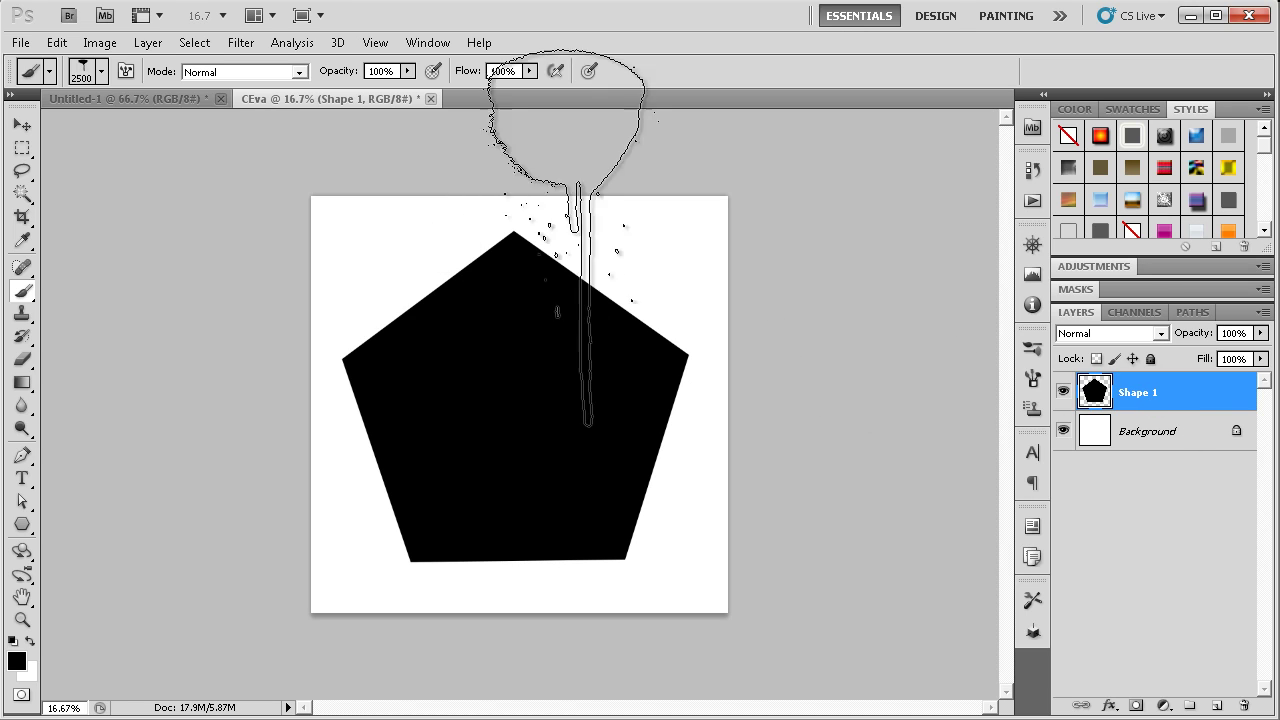
Define the pentagon as a 2081 px brush preset named CEva
{"action": "left_click", "coordinate": [56, 43]}
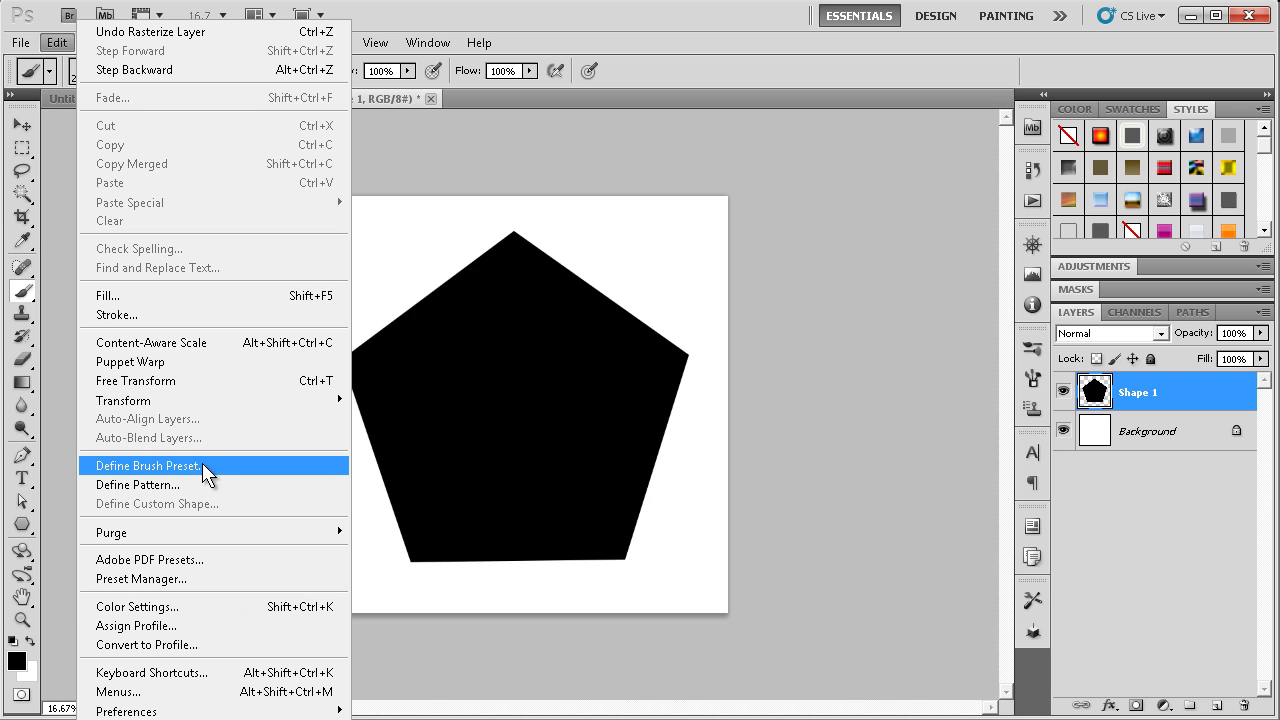
{"action": "left_click", "coordinate": [207, 467]}
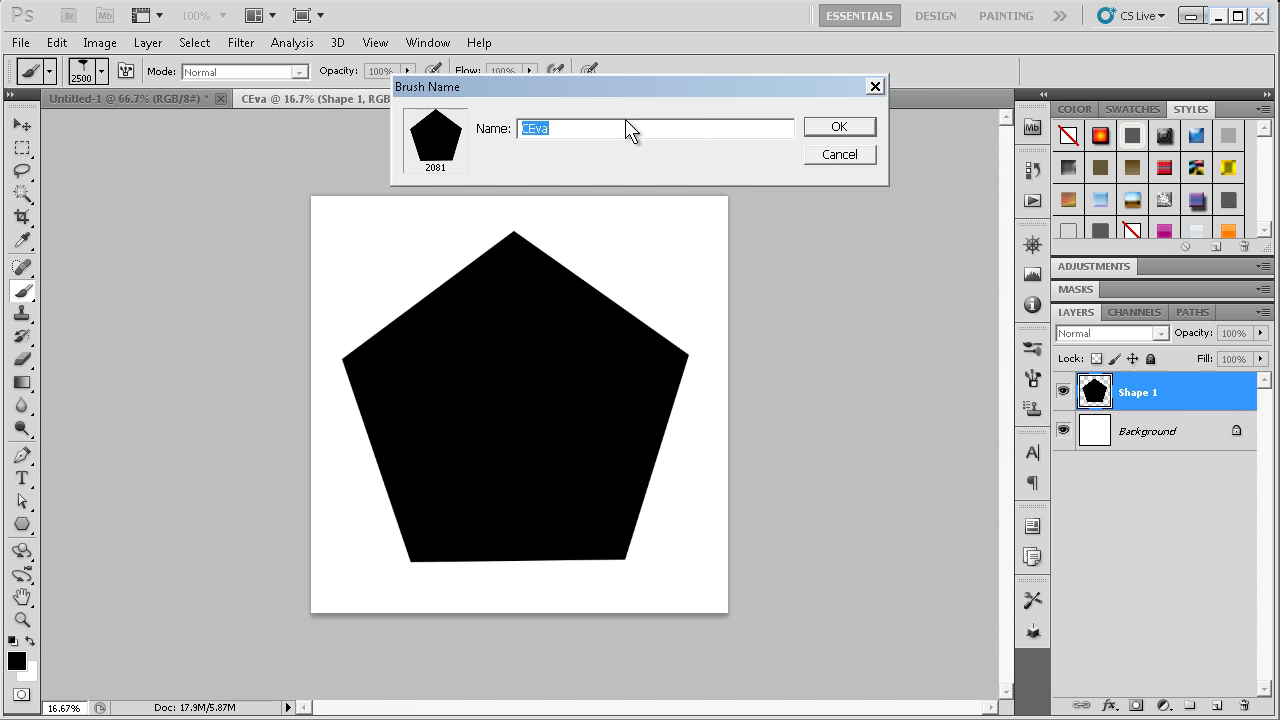
{"action": "left_click", "coordinate": [848, 126]}
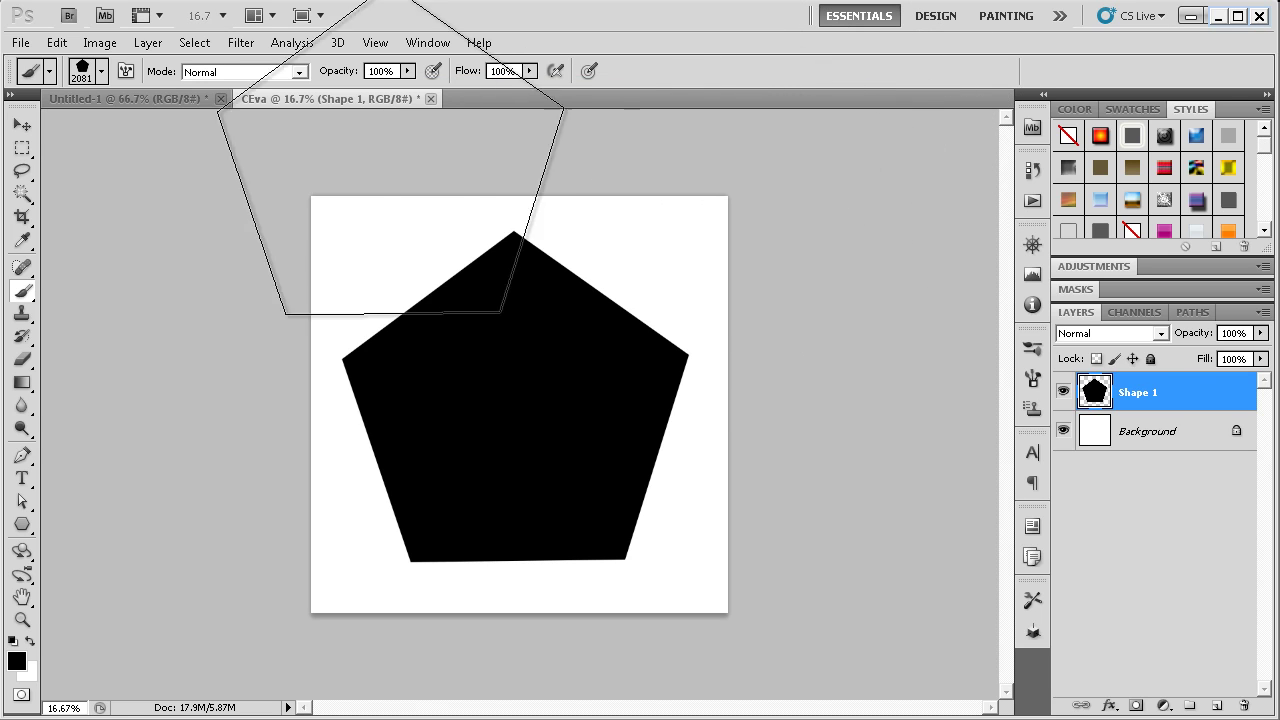
Switch to the blank Untitled-1 document with the Brush tool active
{"action": "left_click", "coordinate": [110, 99]}
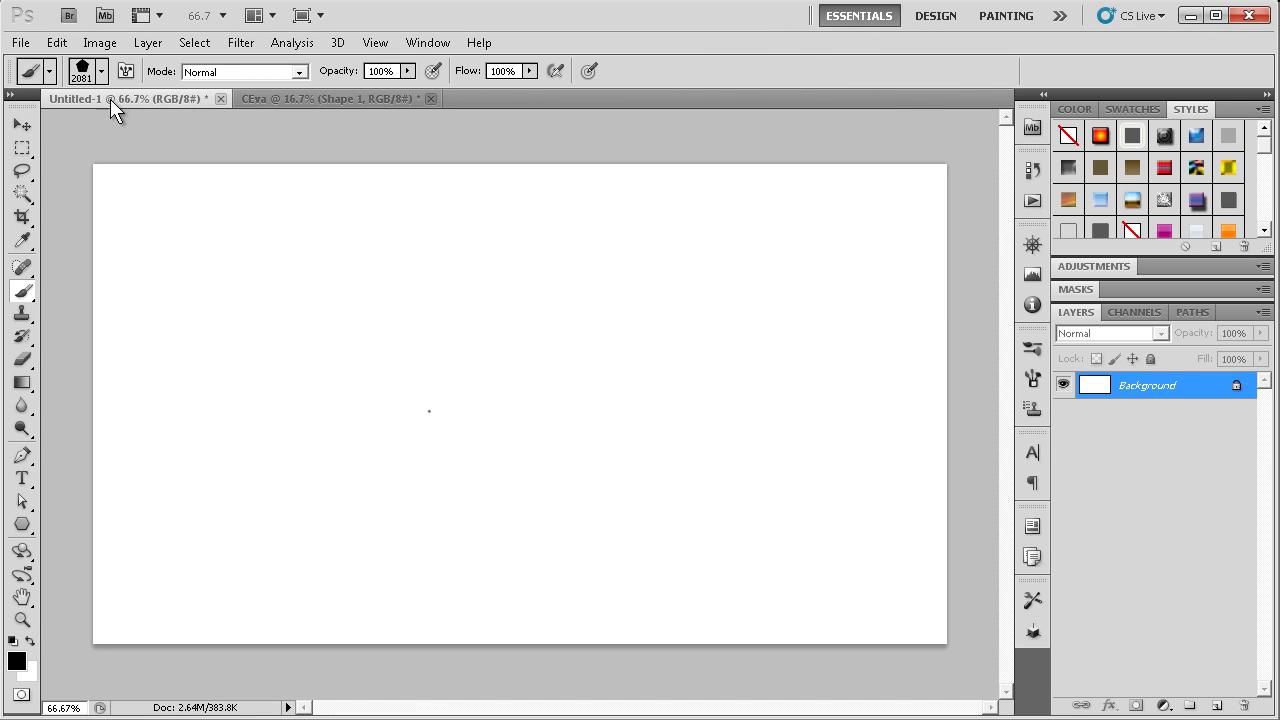
{"action": "left_click", "coordinate": [76, 80]}
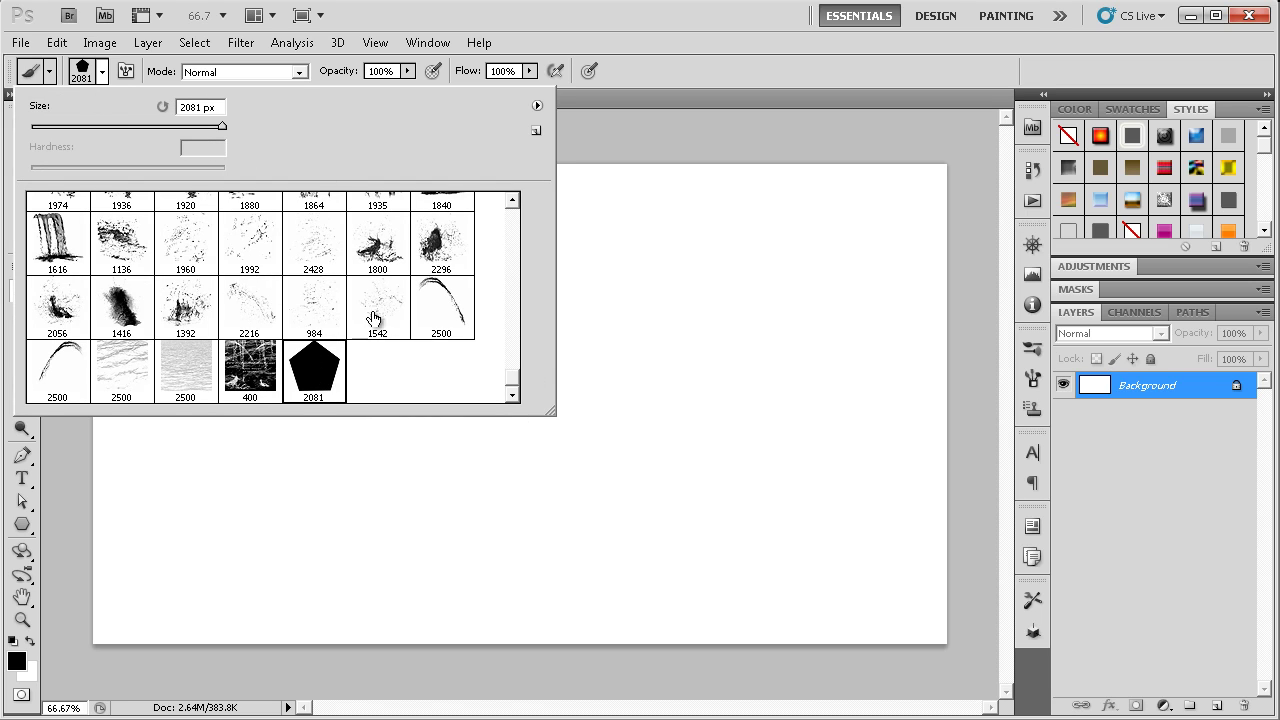
{"action": "left_click", "coordinate": [483, 110]}
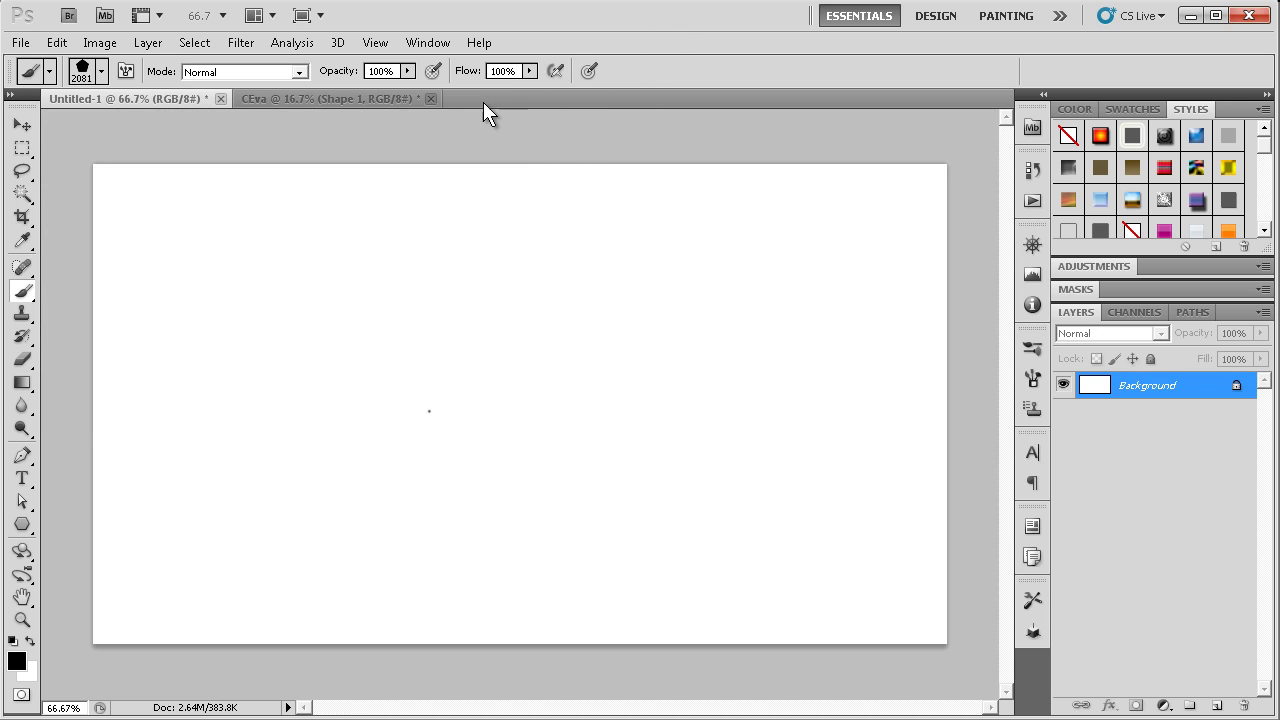
{"action": "left_click", "coordinate": [20, 313]}
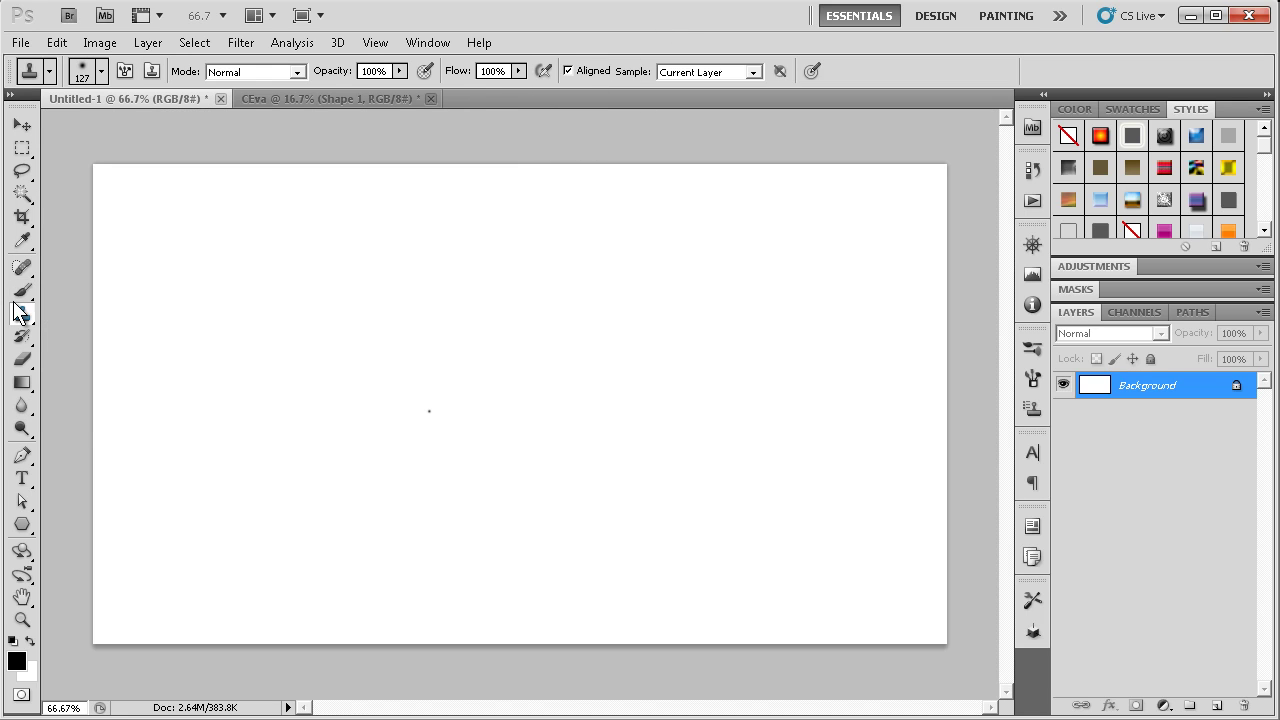
{"action": "left_click", "coordinate": [22, 290]}
Resize the pentagon brush tip from 123 px to 308 px in the Brush Preset picker
{"action": "left_click", "coordinate": [80, 80]}
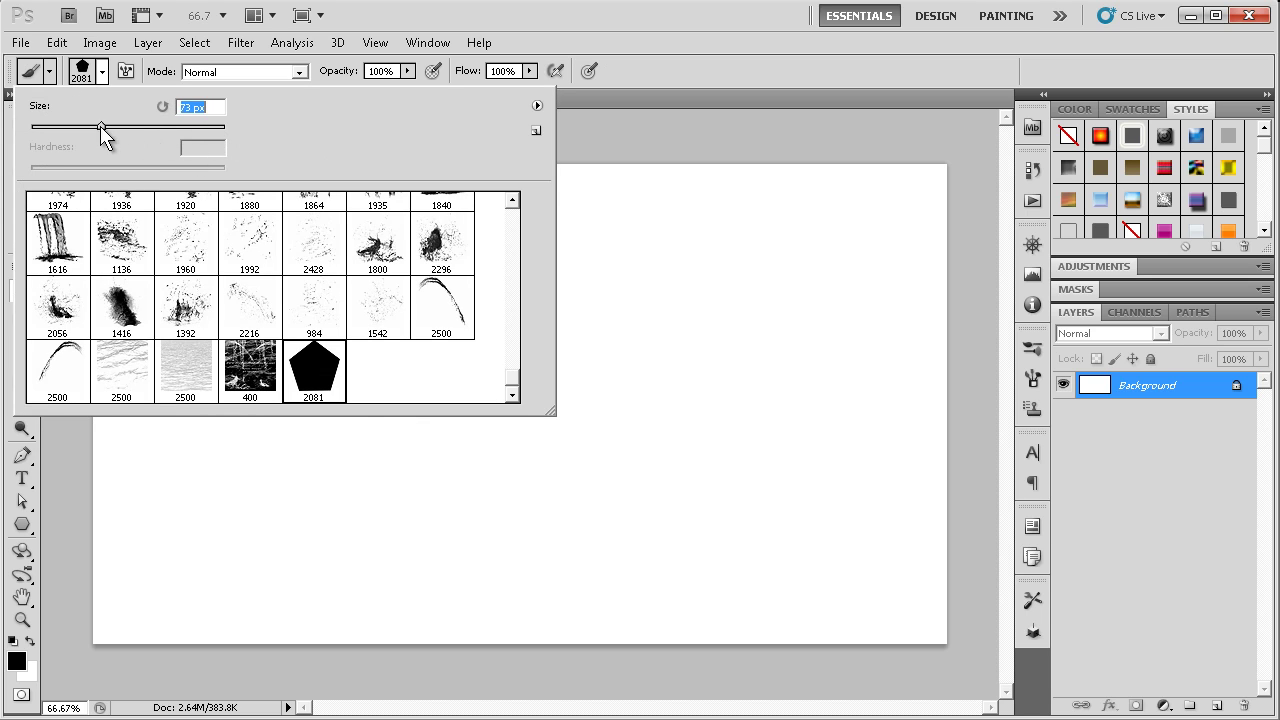
{"action": "key", "text": "Return"}
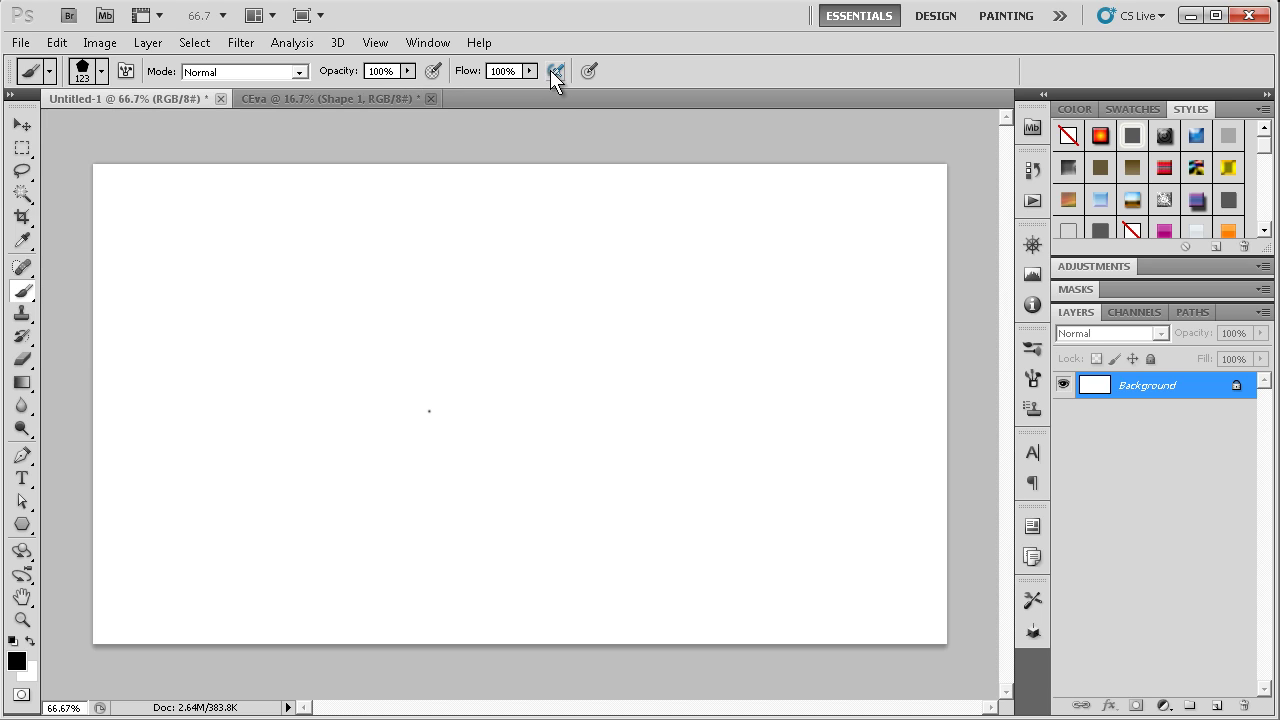
{"action": "left_click", "coordinate": [84, 79]}
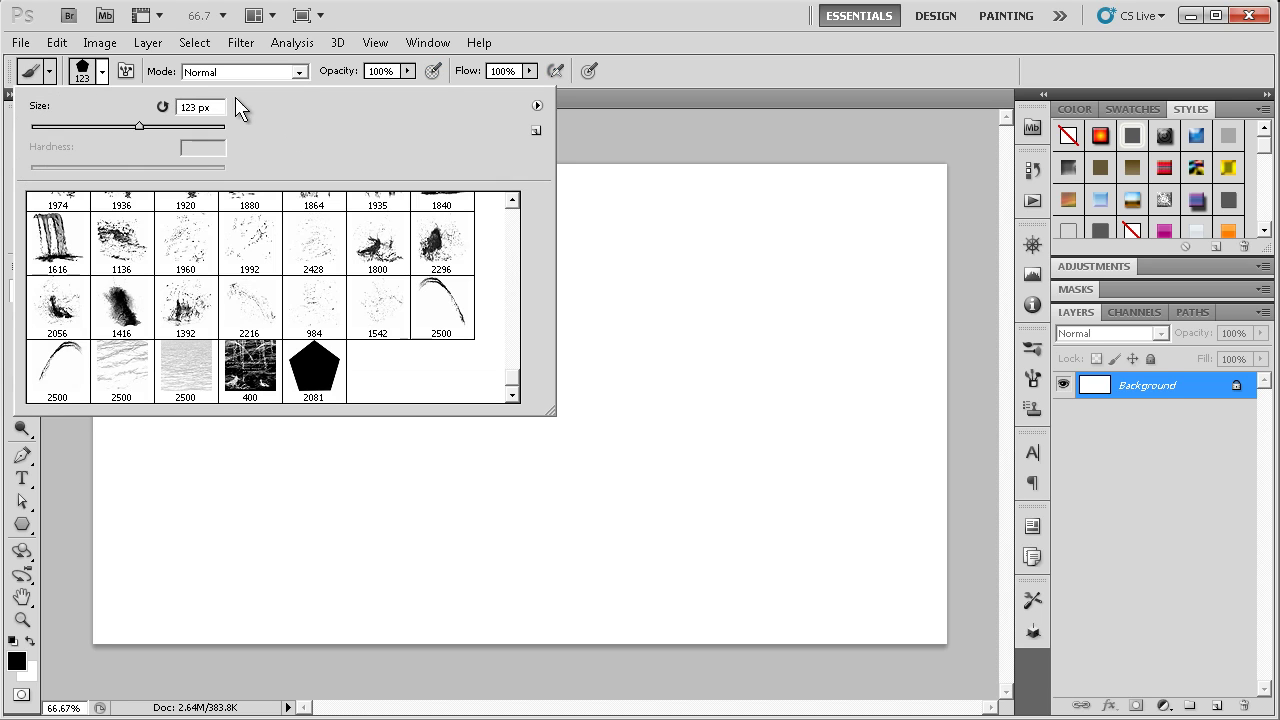
{"action": "left_click", "coordinate": [587, 31]}
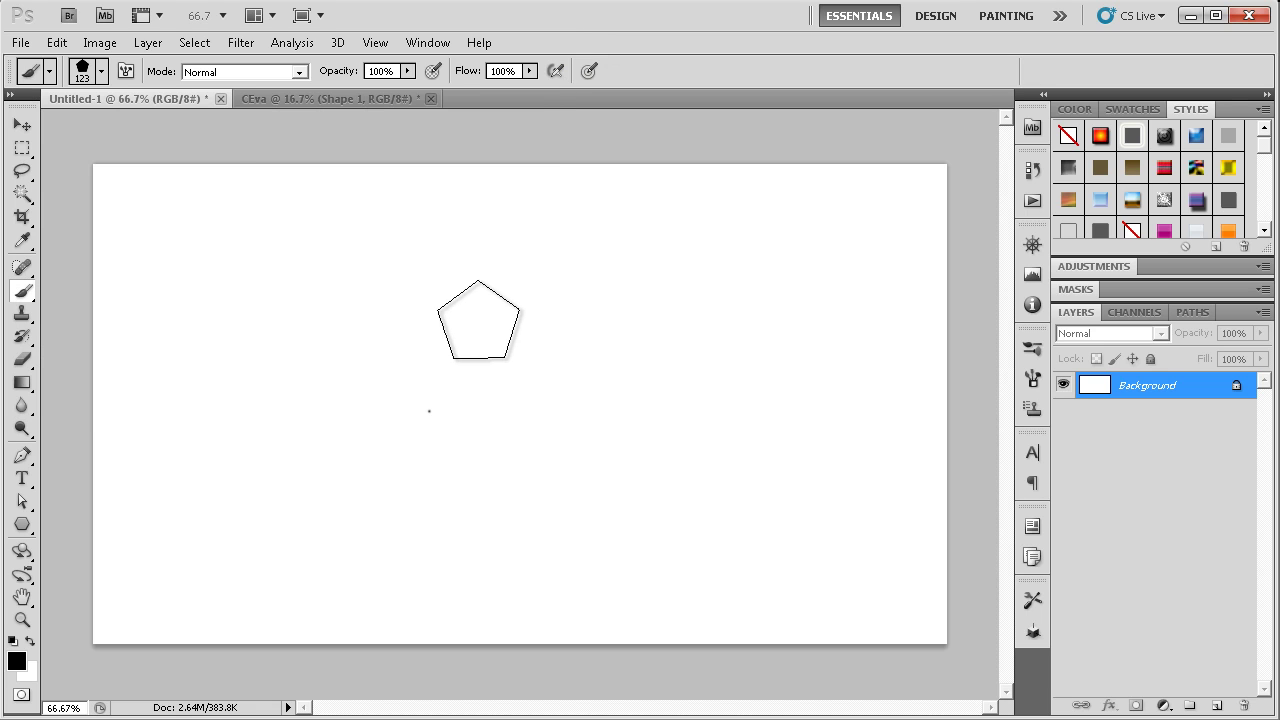
{"action": "left_click", "coordinate": [90, 78]}
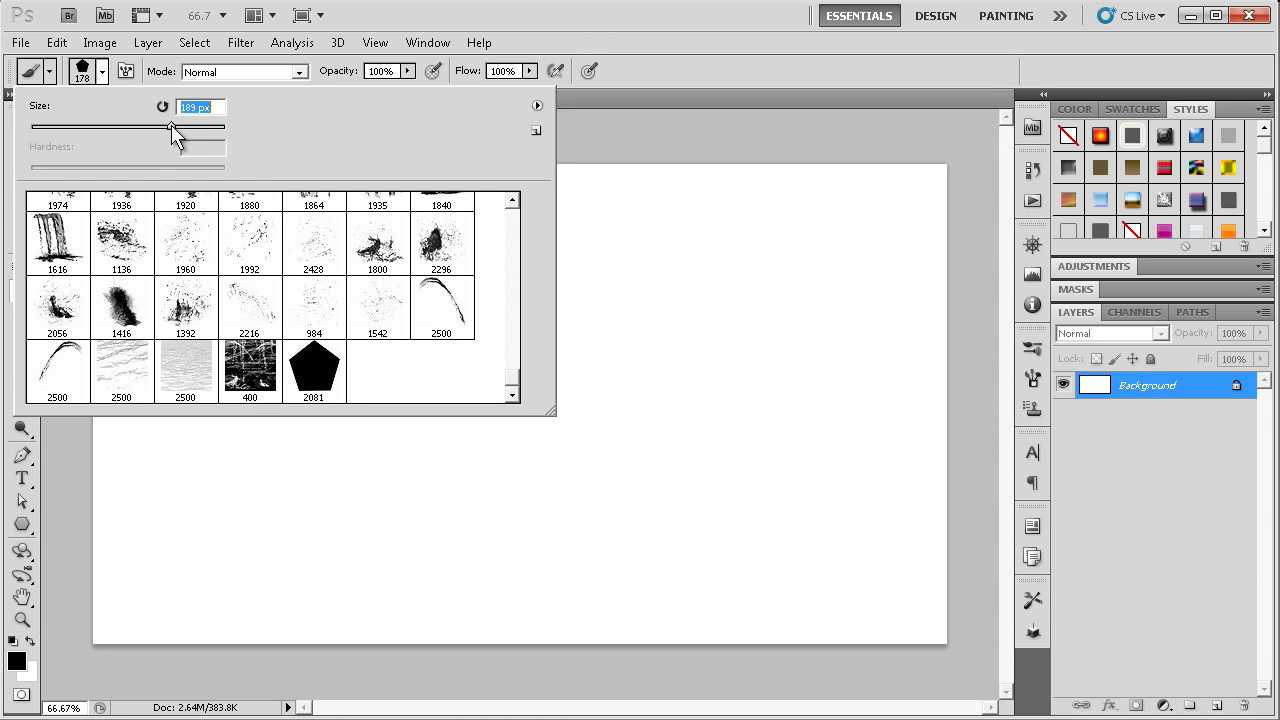
{"action": "left_click", "coordinate": [826, 114]}
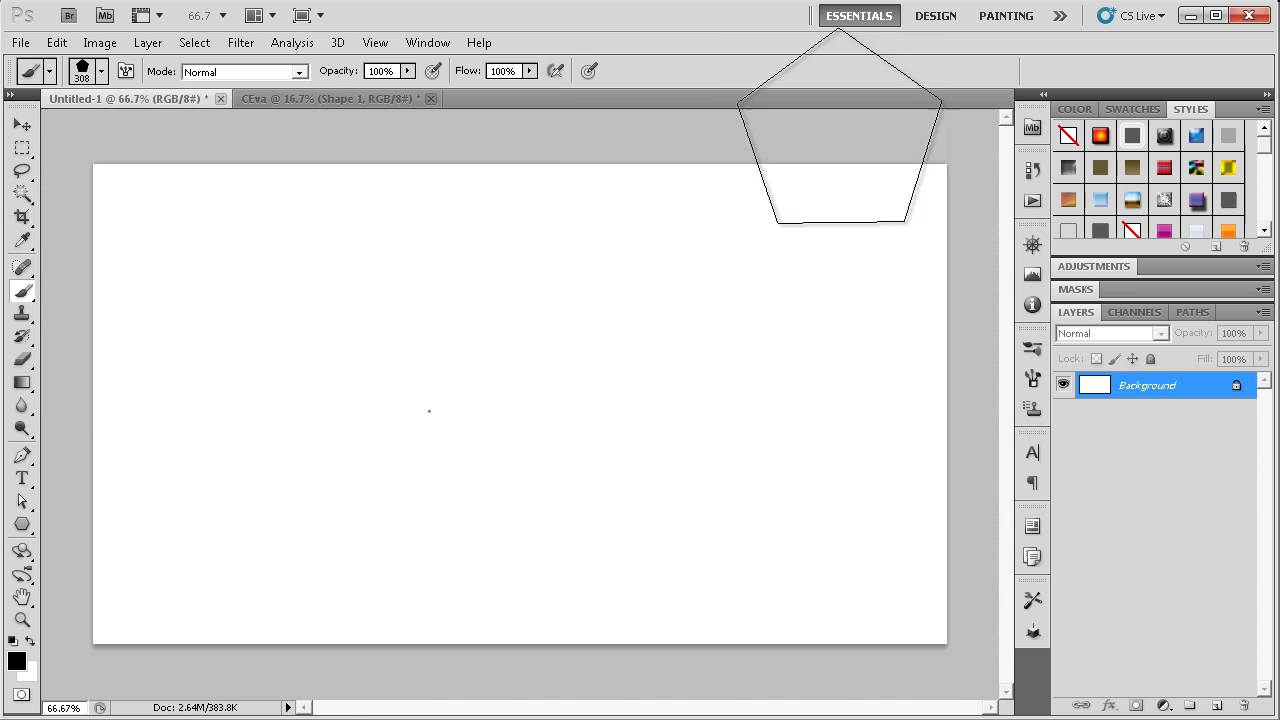
In the Brush panel, set the pentagon tip to 424 px and enable Shape Dynamics
{"action": "left_click", "coordinate": [1035, 347]}
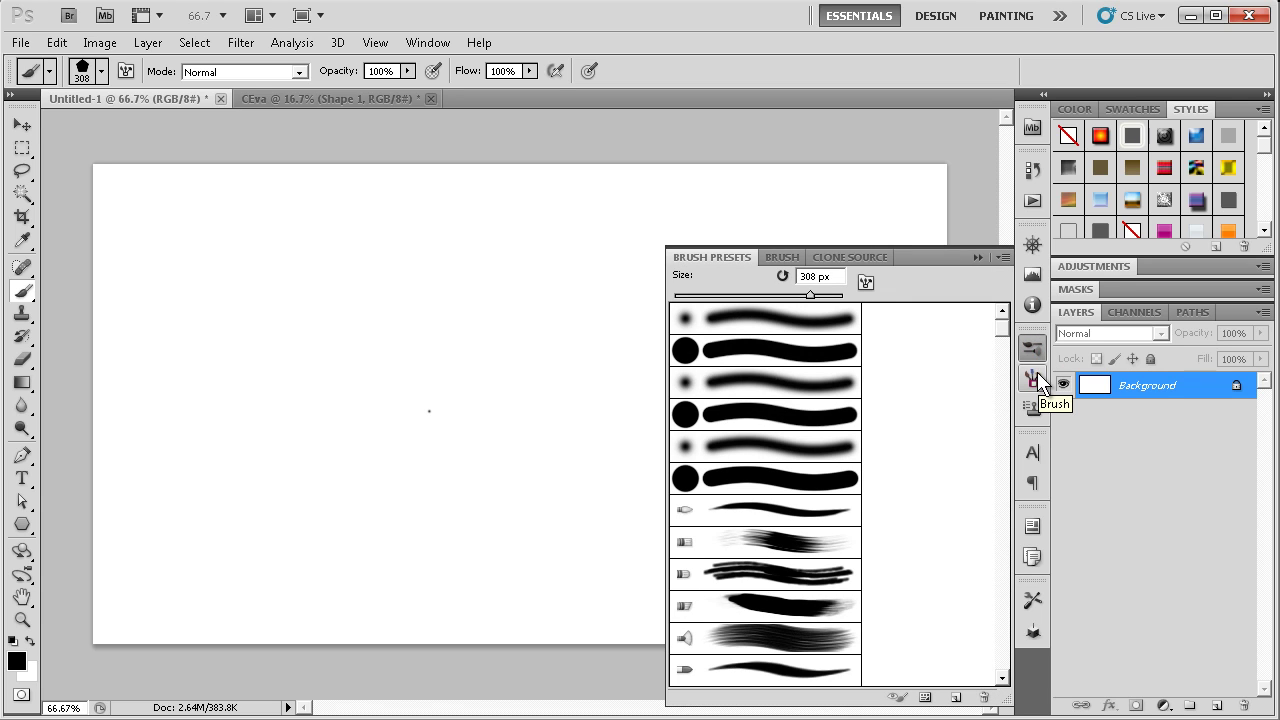
{"action": "left_click", "coordinate": [1037, 373]}
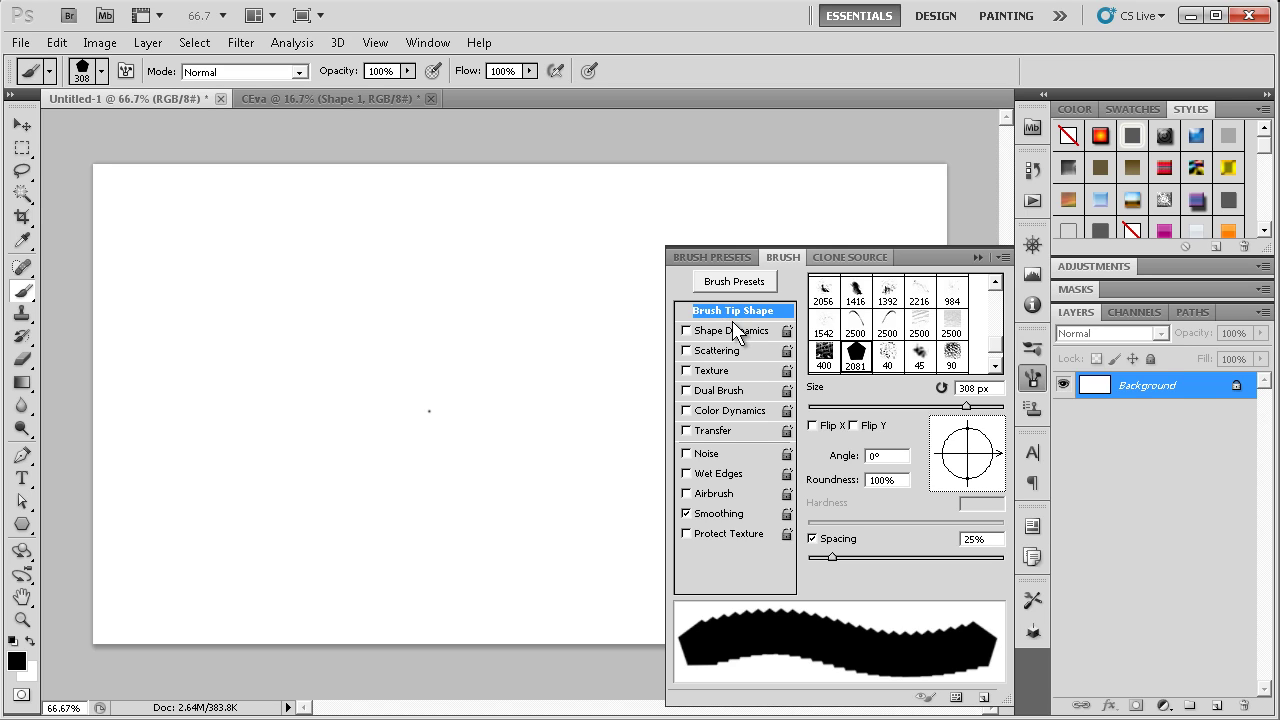
{"action": "left_click_drag", "start_coordinate": [932, 398], "coordinate": [980, 422]}
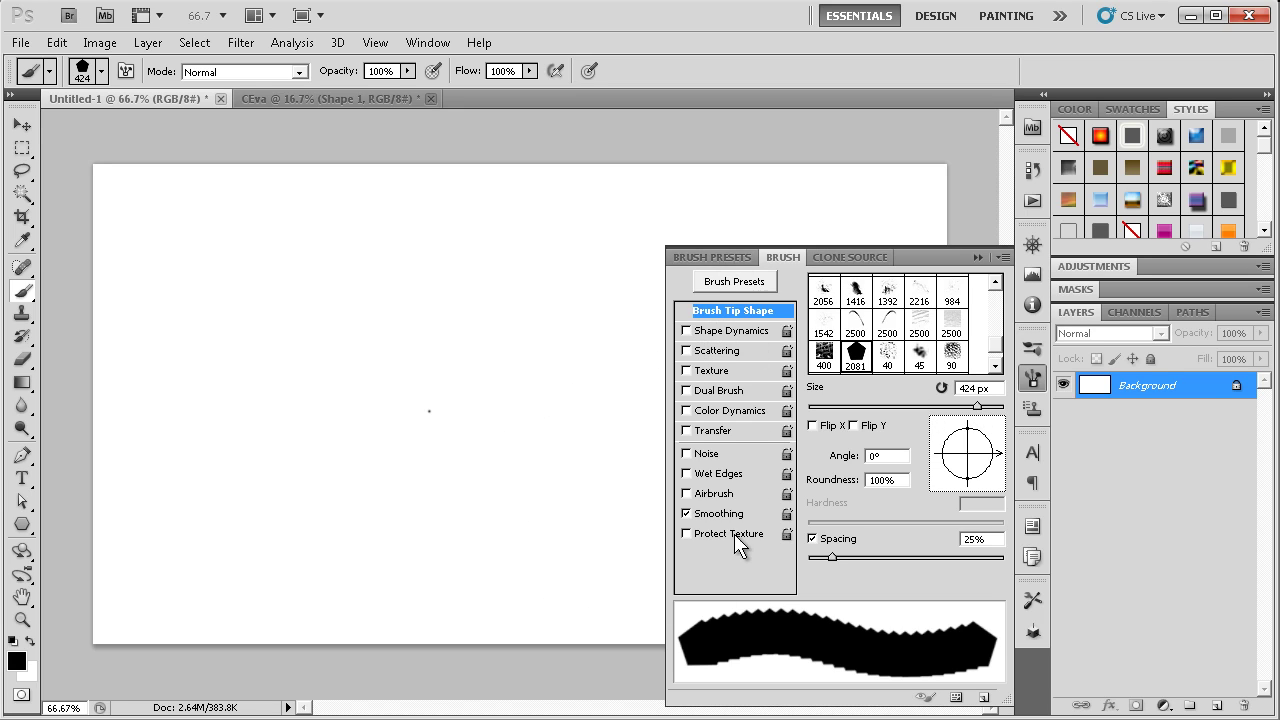
{"action": "left_click", "coordinate": [700, 330]}
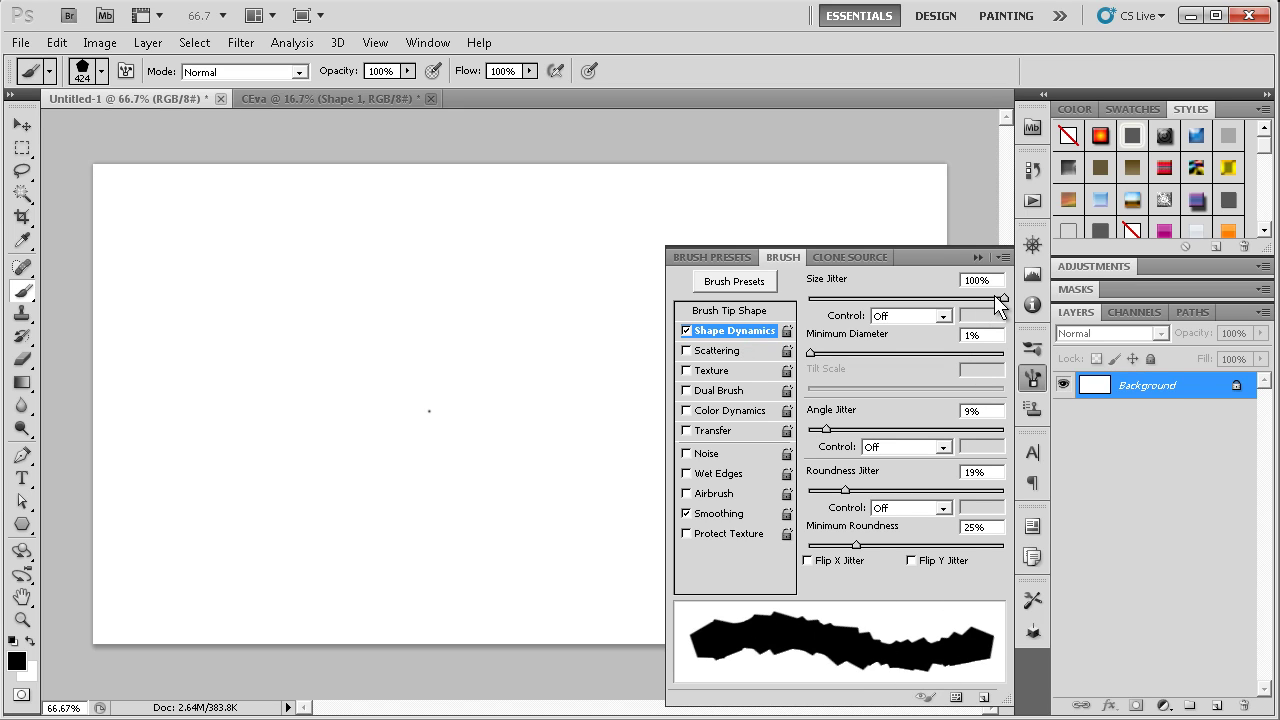
Set Shape Dynamics Size Jitter 53%, Minimum Diameter 70% and Angle Jitter 77%
{"action": "left_click_drag", "start_coordinate": [1002, 294], "coordinate": [929, 308]}
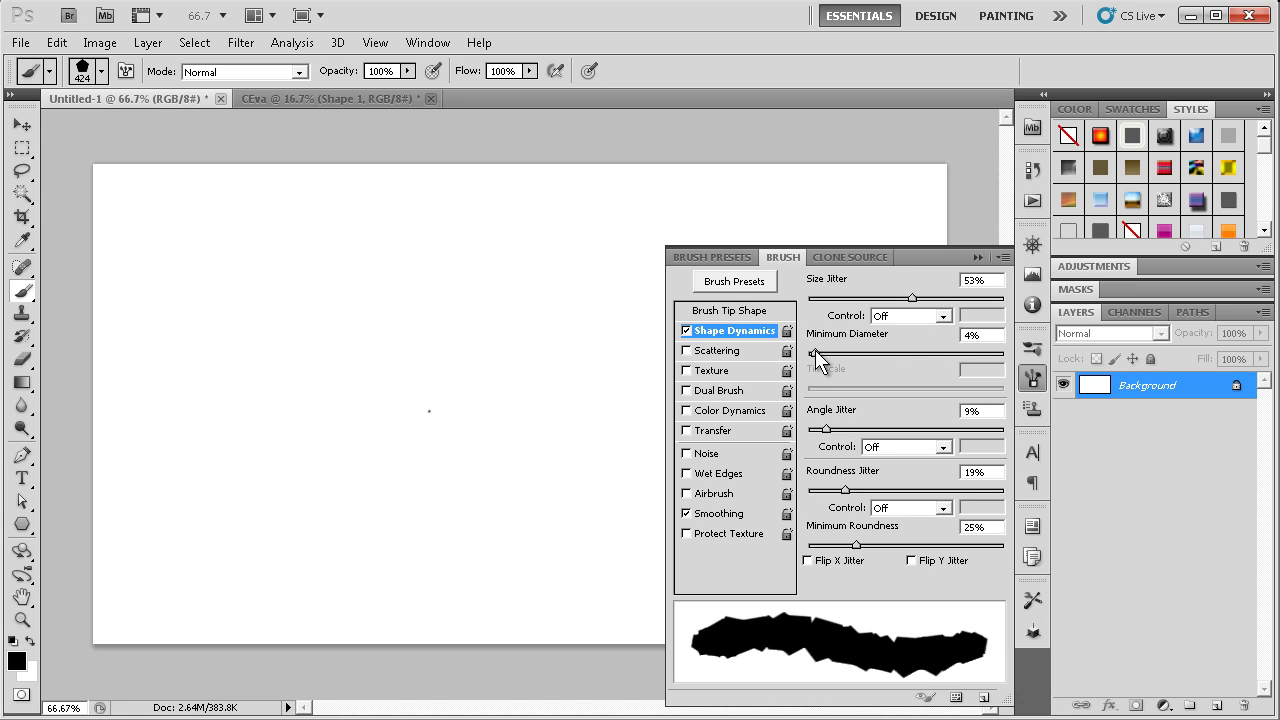
{"action": "left_click_drag", "start_coordinate": [815, 352], "coordinate": [946, 356]}
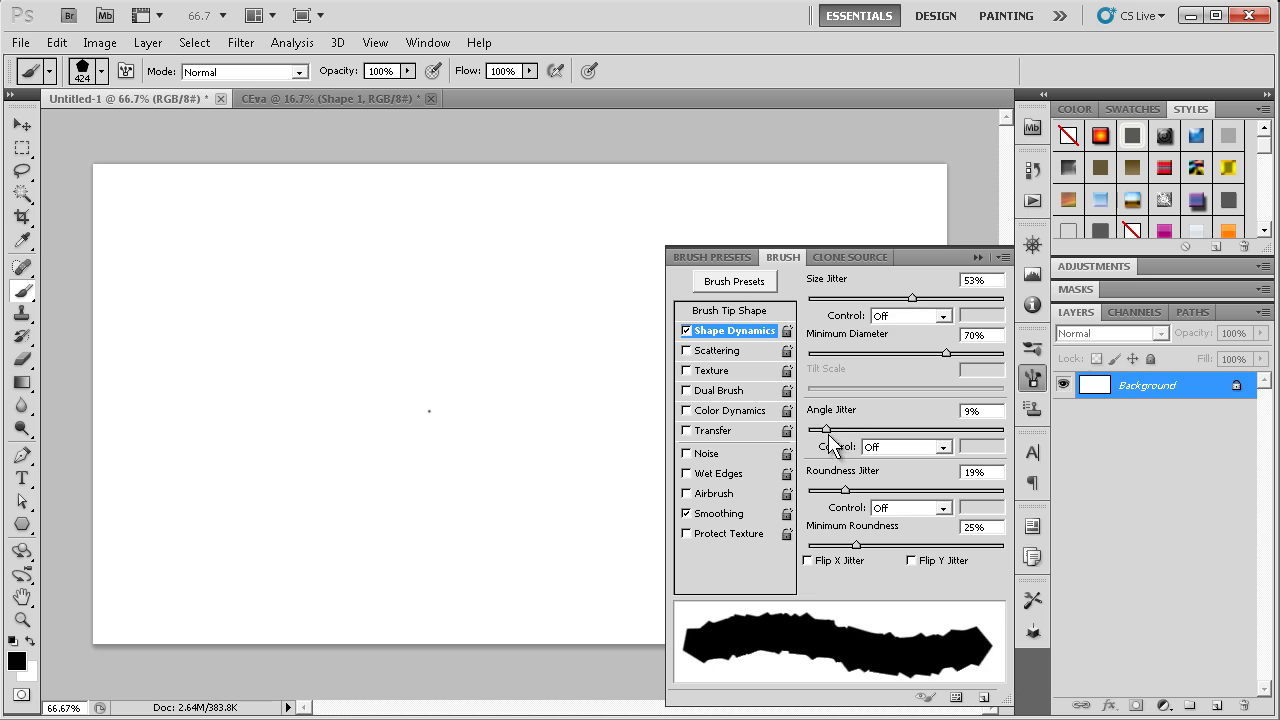
{"action": "left_click_drag", "start_coordinate": [828, 430], "coordinate": [959, 433]}
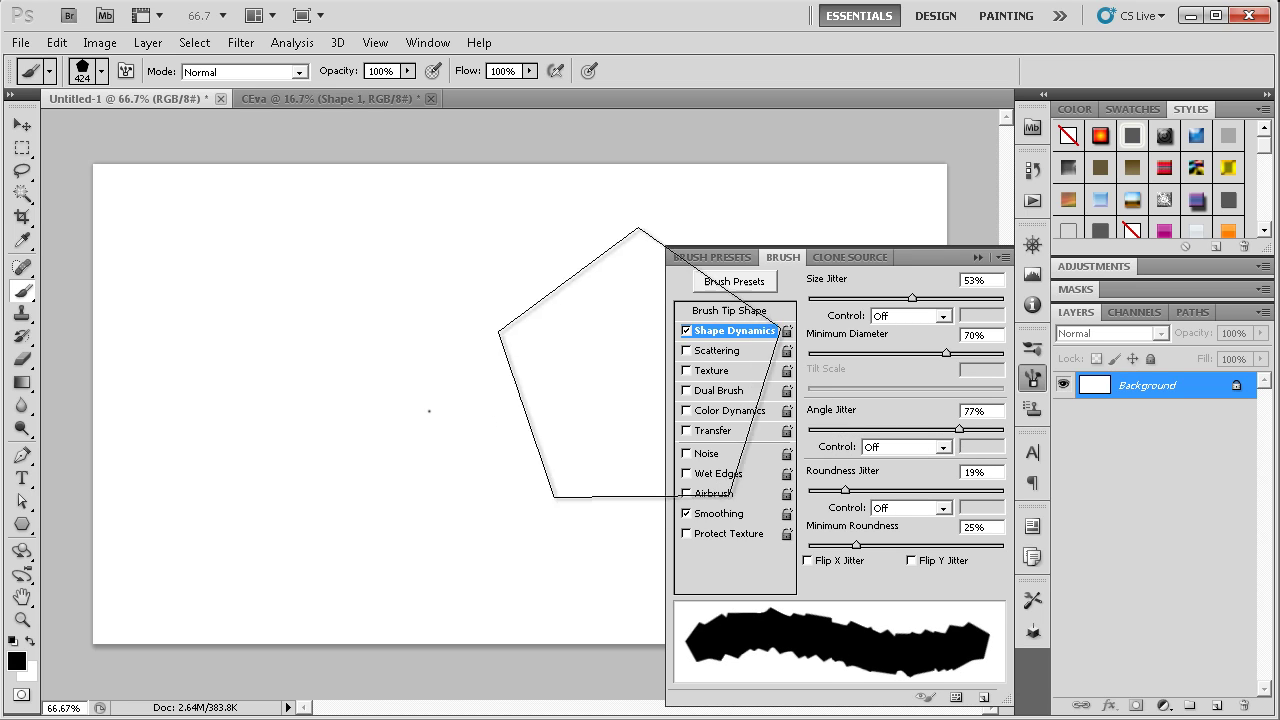
Enable Scattering, widening the scatter amount and setting Count to 1
{"action": "left_click", "coordinate": [693, 351]}
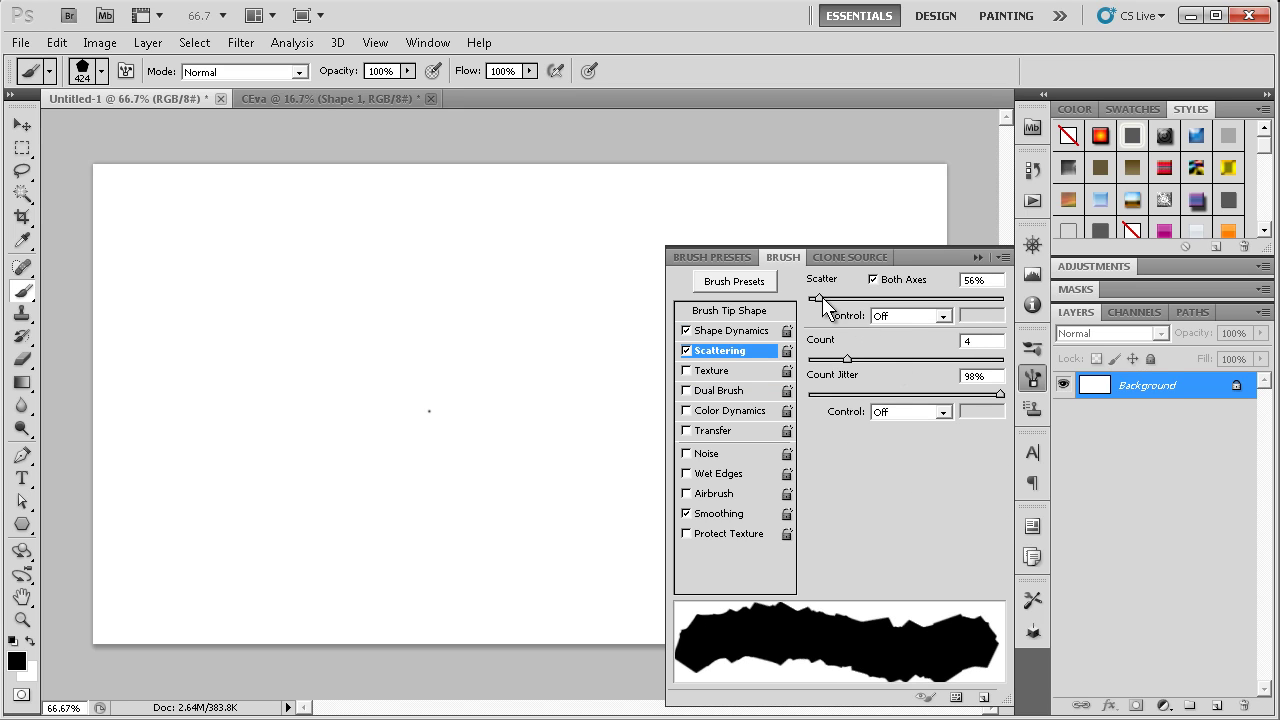
{"action": "left_click_drag", "start_coordinate": [826, 298], "coordinate": [882, 305]}
{"action": "mouse_move", "coordinate": [848, 359]}
{"action": "left_mouse_down"}
{"action": "mouse_move", "coordinate": [928, 360]}
{"action": "mouse_move", "coordinate": [823, 360]}
{"action": "left_mouse_up"}
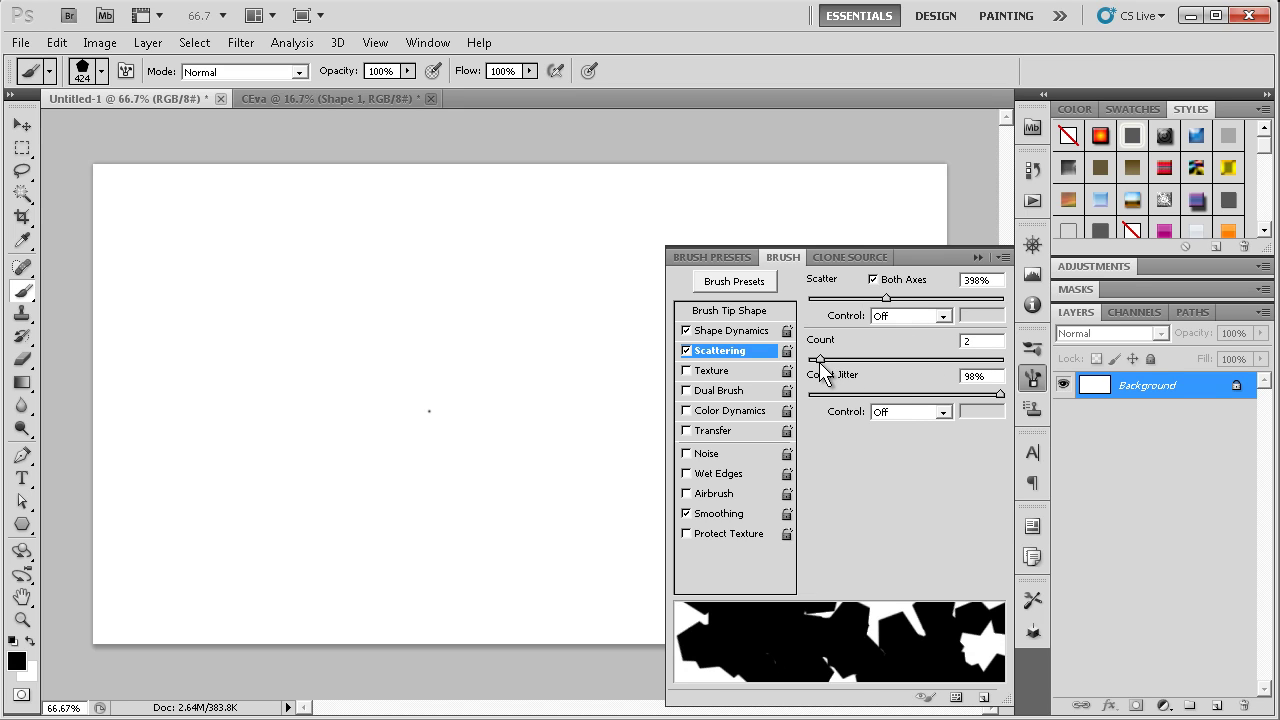
{"action": "left_click_drag", "start_coordinate": [886, 298], "coordinate": [941, 298]}
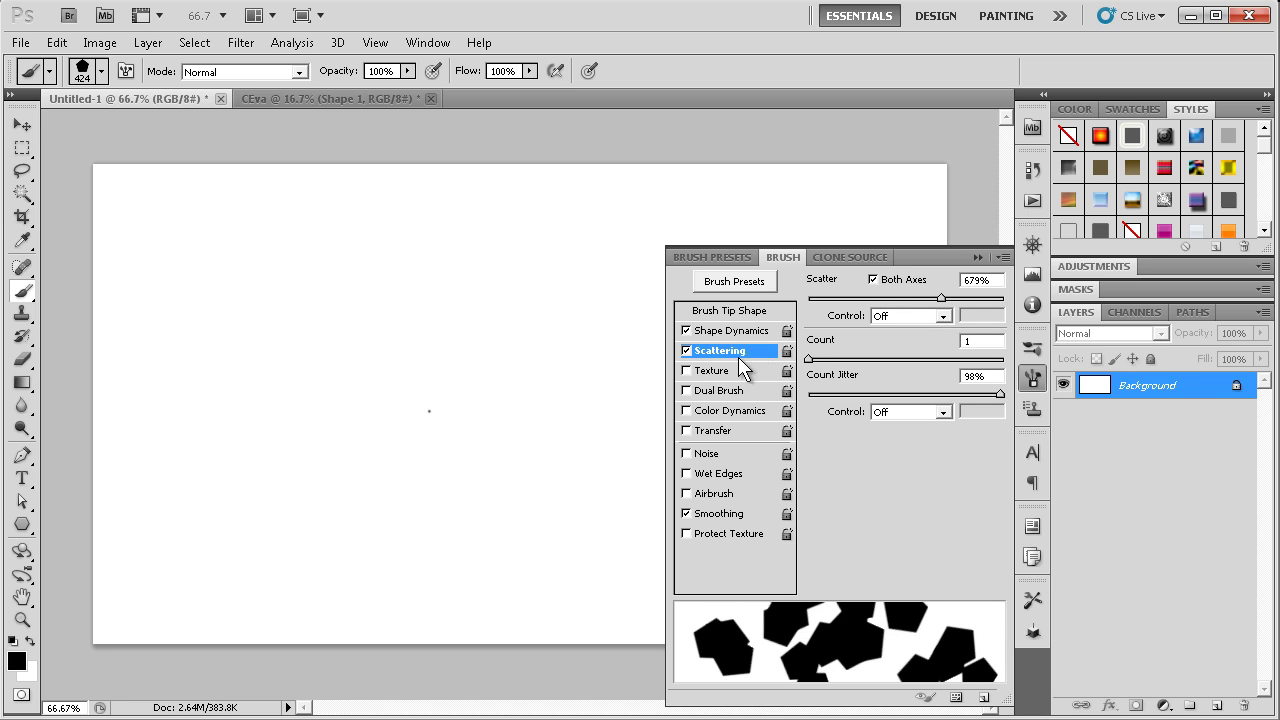
Leave Dual Brush off and enable Texture on the pentagon brush
{"action": "left_click", "coordinate": [735, 389]}
{"action": "left_click", "coordinate": [687, 390]}
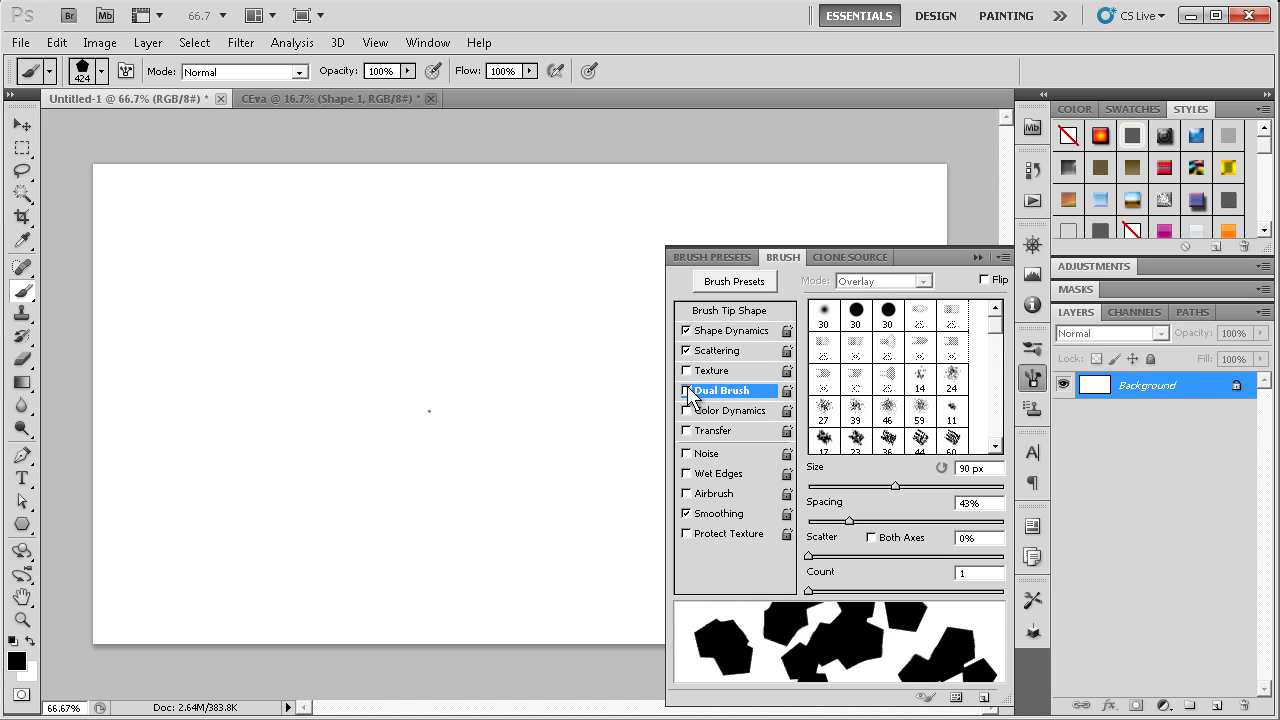
{"action": "left_click", "coordinate": [697, 370]}
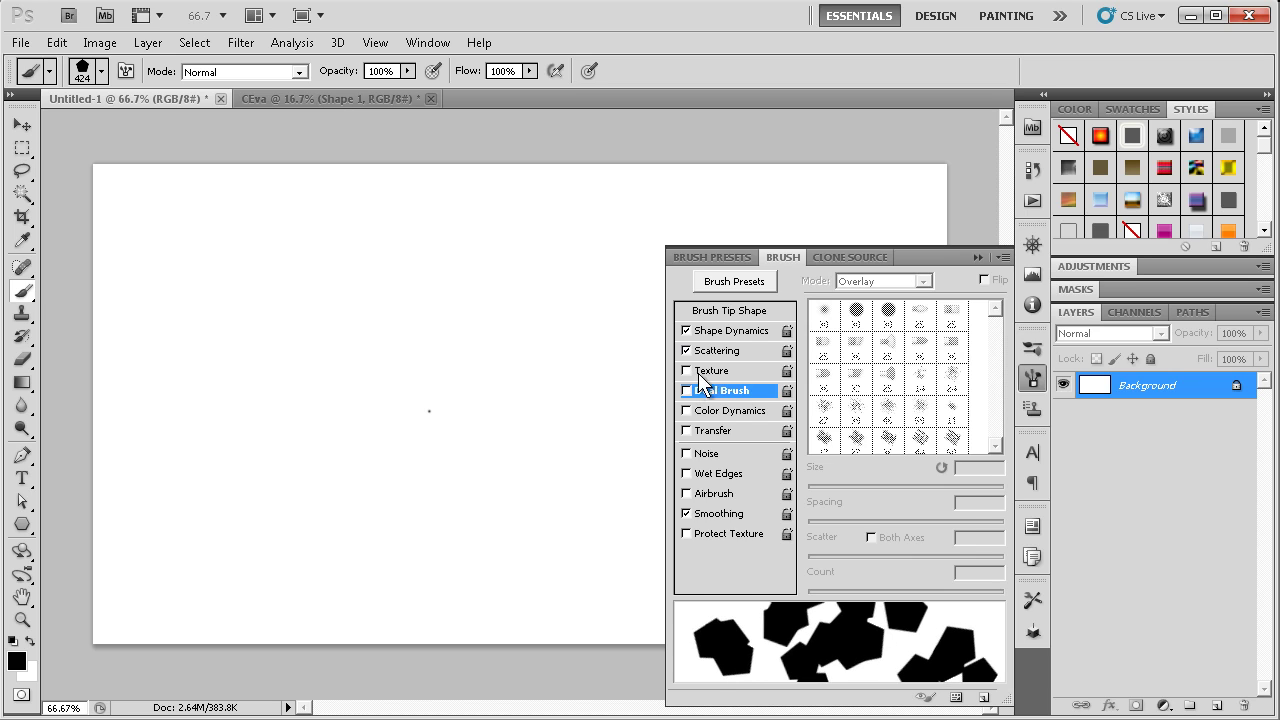
{"action": "left_click", "coordinate": [715, 370]}
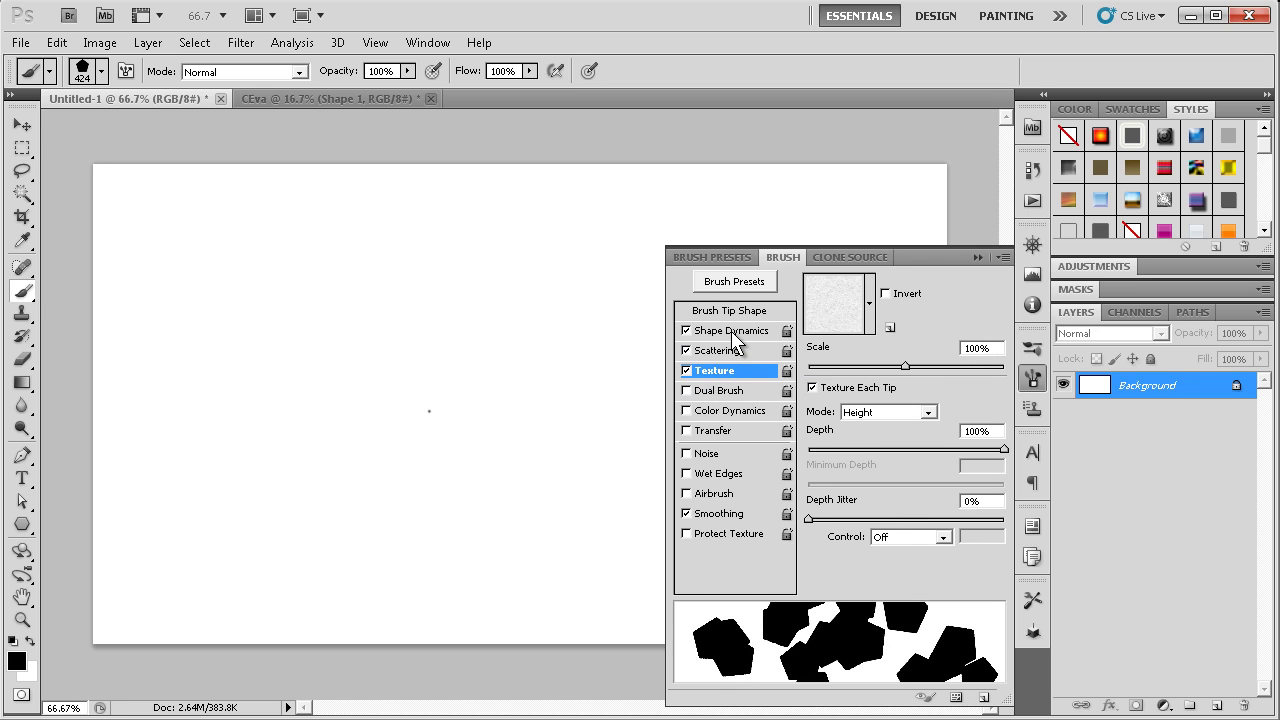
Set Count Jitter to 93% and raise Scatter to 857% on both axes
{"action": "left_click", "coordinate": [731, 331]}
{"action": "left_click", "coordinate": [735, 351]}
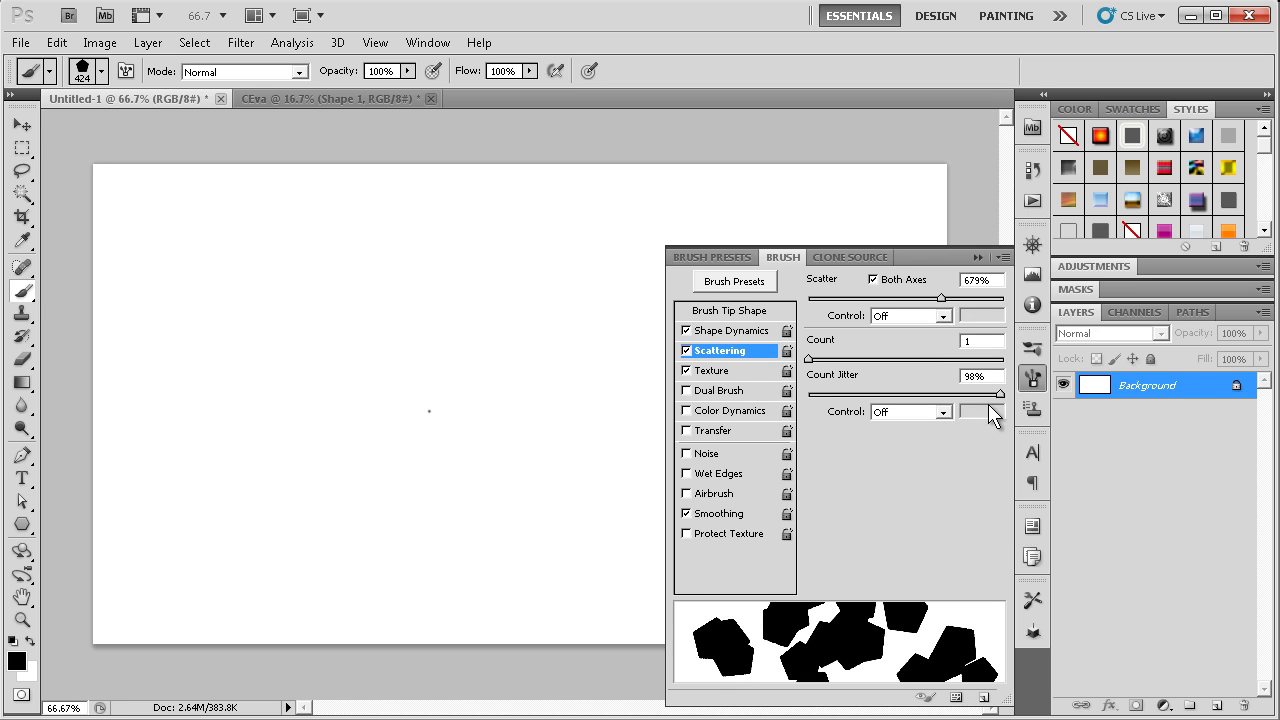
{"action": "mouse_move", "coordinate": [1000, 394]}
{"action": "left_mouse_down"}
{"action": "mouse_move", "coordinate": [886, 395]}
{"action": "mouse_move", "coordinate": [991, 395]}
{"action": "left_mouse_up"}
{"action": "left_click_drag", "start_coordinate": [973, 299], "coordinate": [999, 313]}
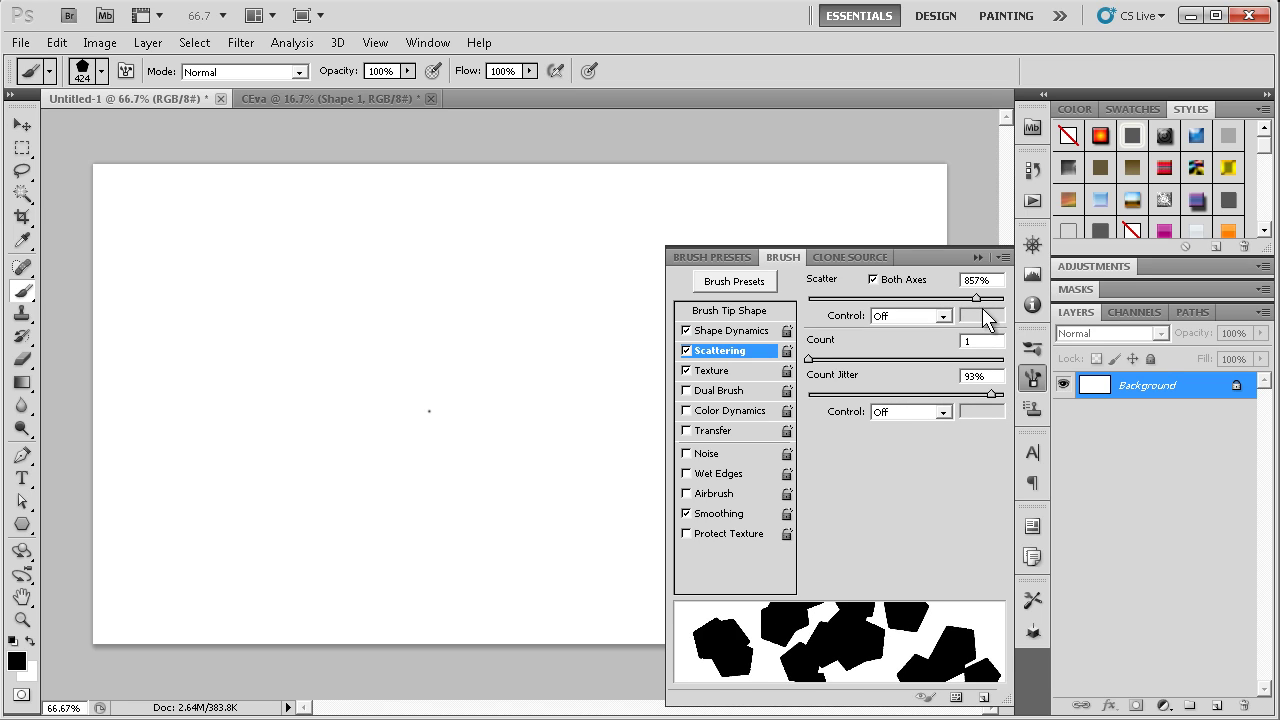
{"action": "left_click", "coordinate": [718, 331]}
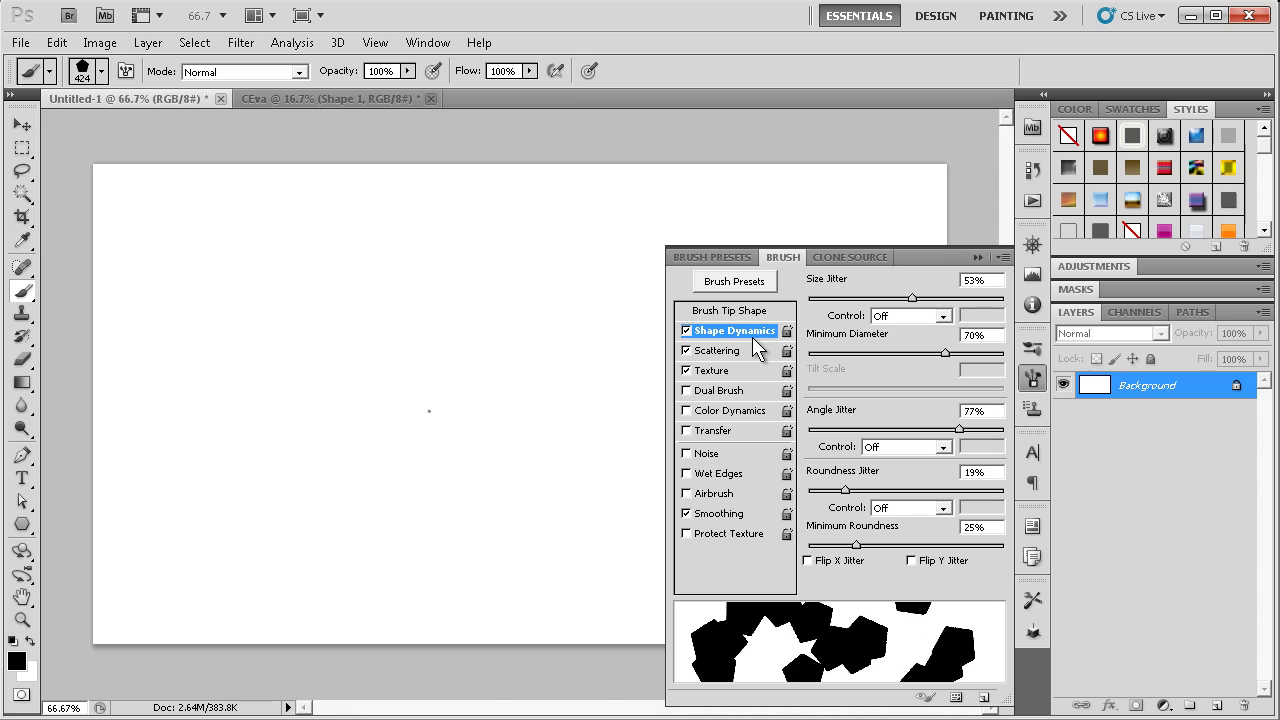
Set Minimum Roundness 32%, Roundness Jitter 41% and Angle Jitter 41%
{"action": "mouse_move", "coordinate": [856, 545]}
{"action": "left_mouse_down"}
{"action": "mouse_move", "coordinate": [893, 548]}
{"action": "mouse_move", "coordinate": [870, 546]}
{"action": "left_mouse_up"}
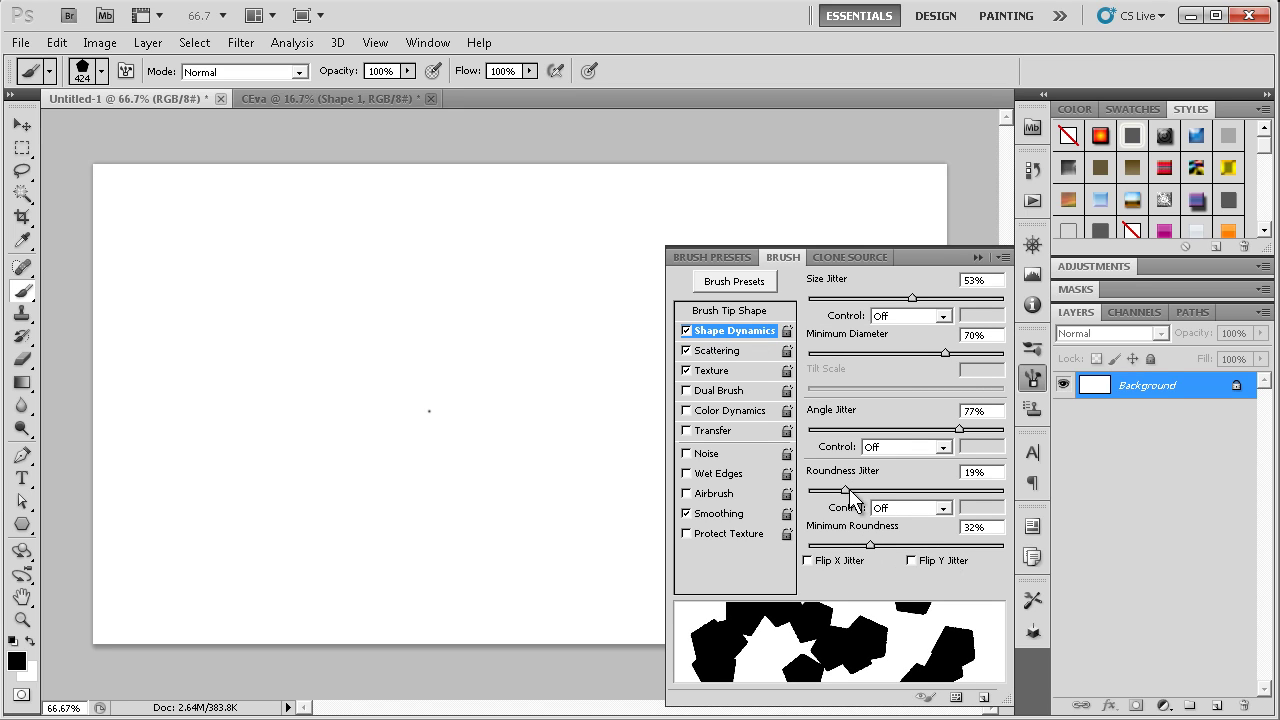
{"action": "left_click_drag", "start_coordinate": [886, 490], "coordinate": [893, 491]}
{"action": "left_click_drag", "start_coordinate": [960, 429], "coordinate": [890, 430]}
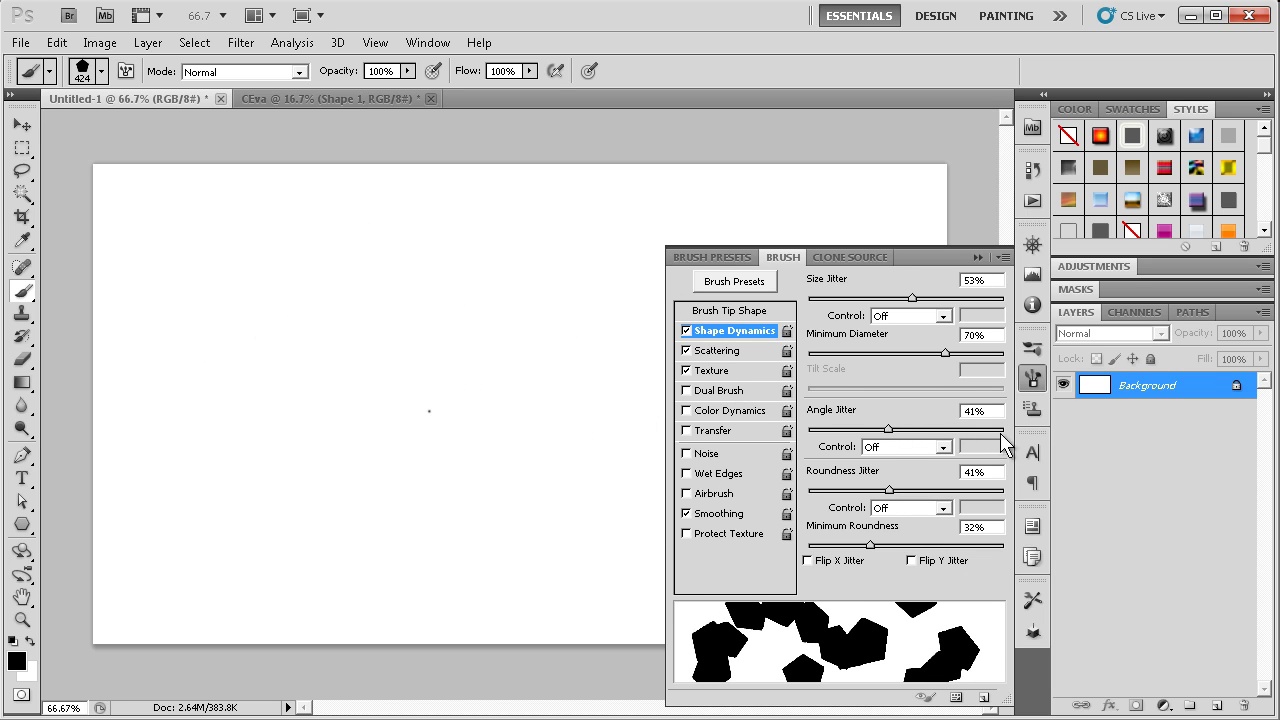
Enable Transfer with Opacity Jitter 51% and Flow Jitter 34%, plus Color Dynamics
{"action": "left_click", "coordinate": [686, 431]}
{"action": "left_click", "coordinate": [712, 431]}
{"action": "mouse_move", "coordinate": [809, 299]}
{"action": "left_mouse_down"}
{"action": "mouse_move", "coordinate": [857, 311]}
{"action": "mouse_move", "coordinate": [907, 302]}
{"action": "left_mouse_up"}
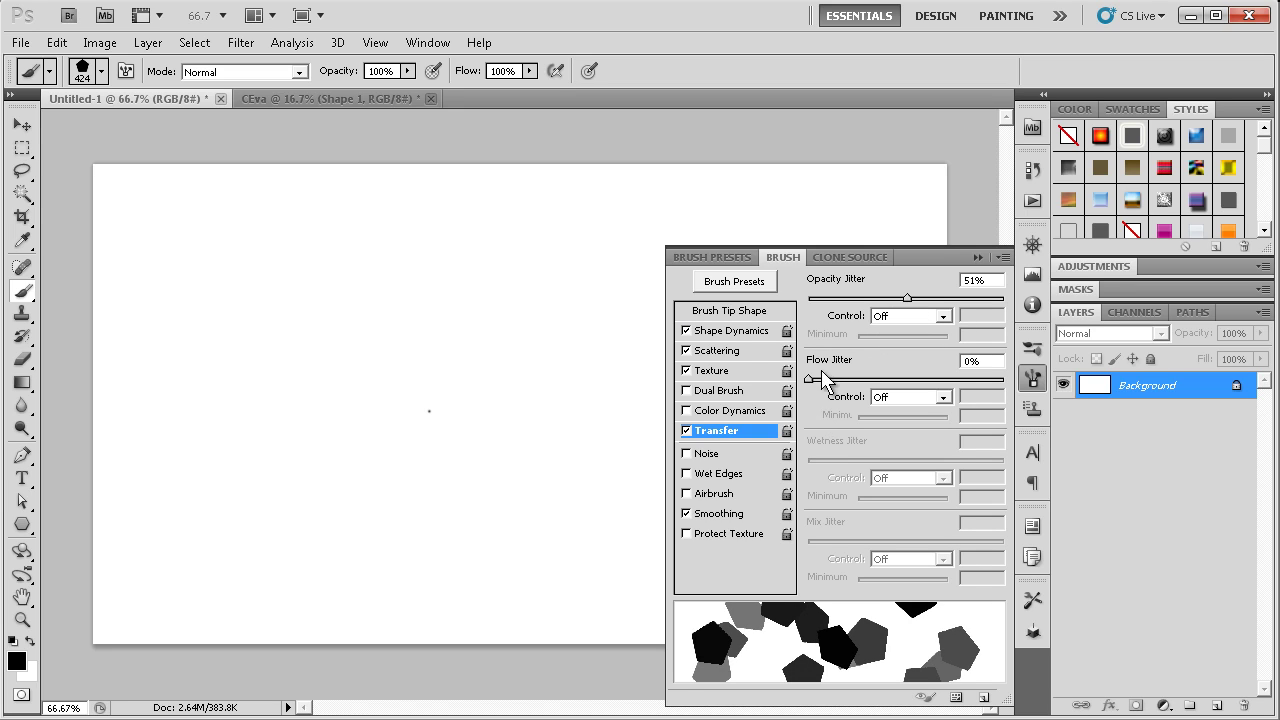
{"action": "left_click_drag", "start_coordinate": [832, 380], "coordinate": [875, 386]}
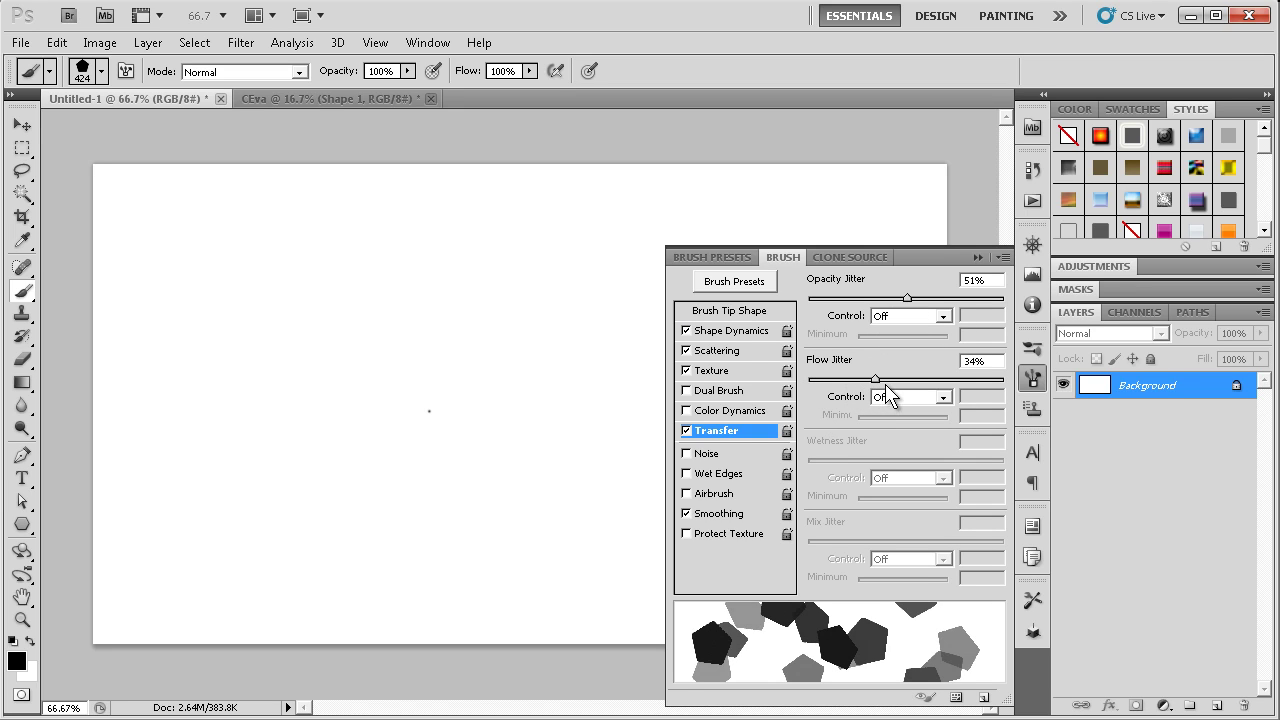
{"action": "left_click", "coordinate": [718, 410]}
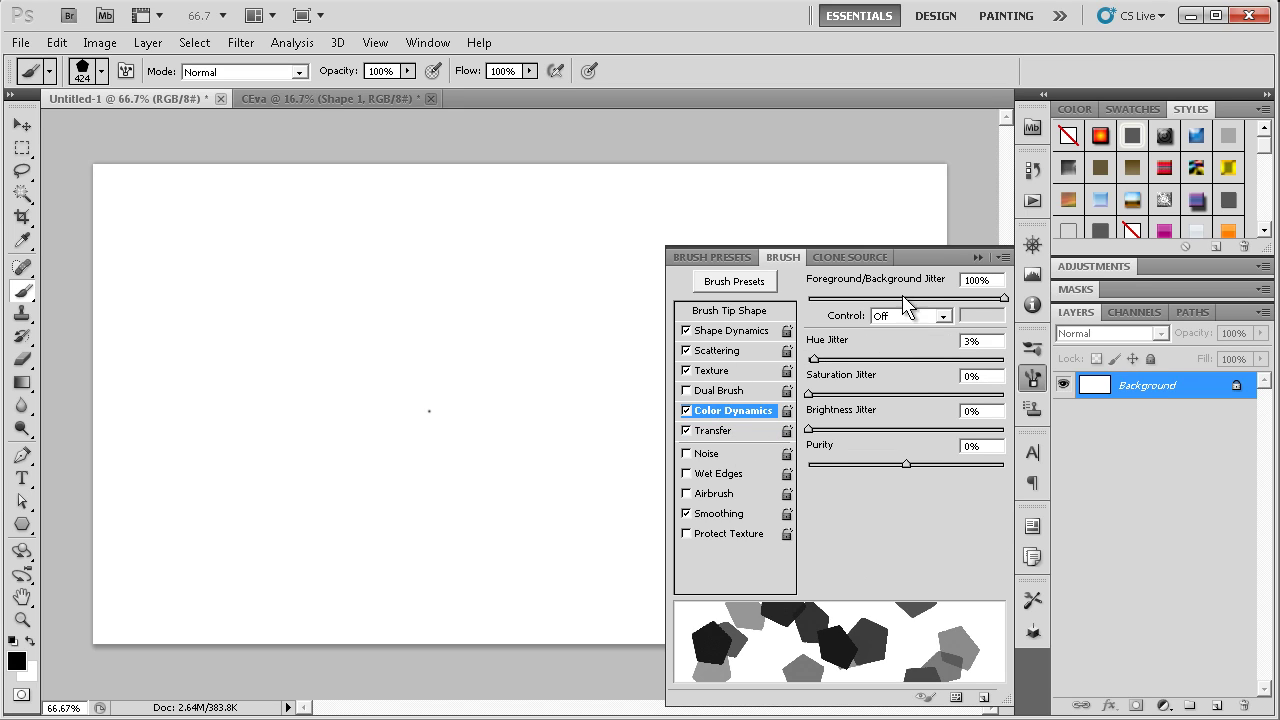
Pick dark red ba0f0f as foreground, then swap it to the background
{"action": "left_click", "coordinate": [17, 664]}
{"action": "left_click", "coordinate": [922, 382]}
{"action": "mouse_move", "coordinate": [922, 382]}
{"action": "left_mouse_down"}
{"action": "mouse_move", "coordinate": [900, 451]}
{"action": "mouse_move", "coordinate": [998, 490]}
{"action": "left_mouse_up"}
{"action": "left_click", "coordinate": [1202, 368]}
{"action": "key", "text": "b"}
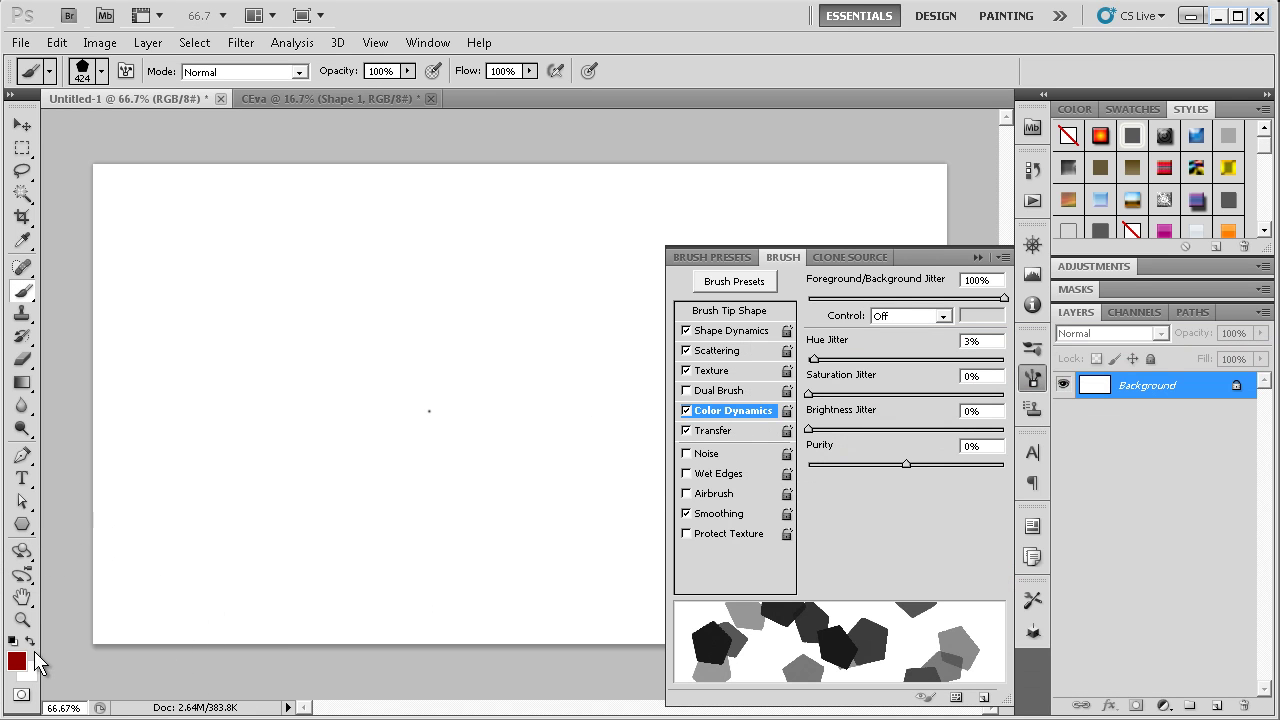
{"action": "left_click", "coordinate": [29, 644]}
Pick brighter red ec3838, then swap so dark red is foreground again
{"action": "left_click", "coordinate": [17, 662]}
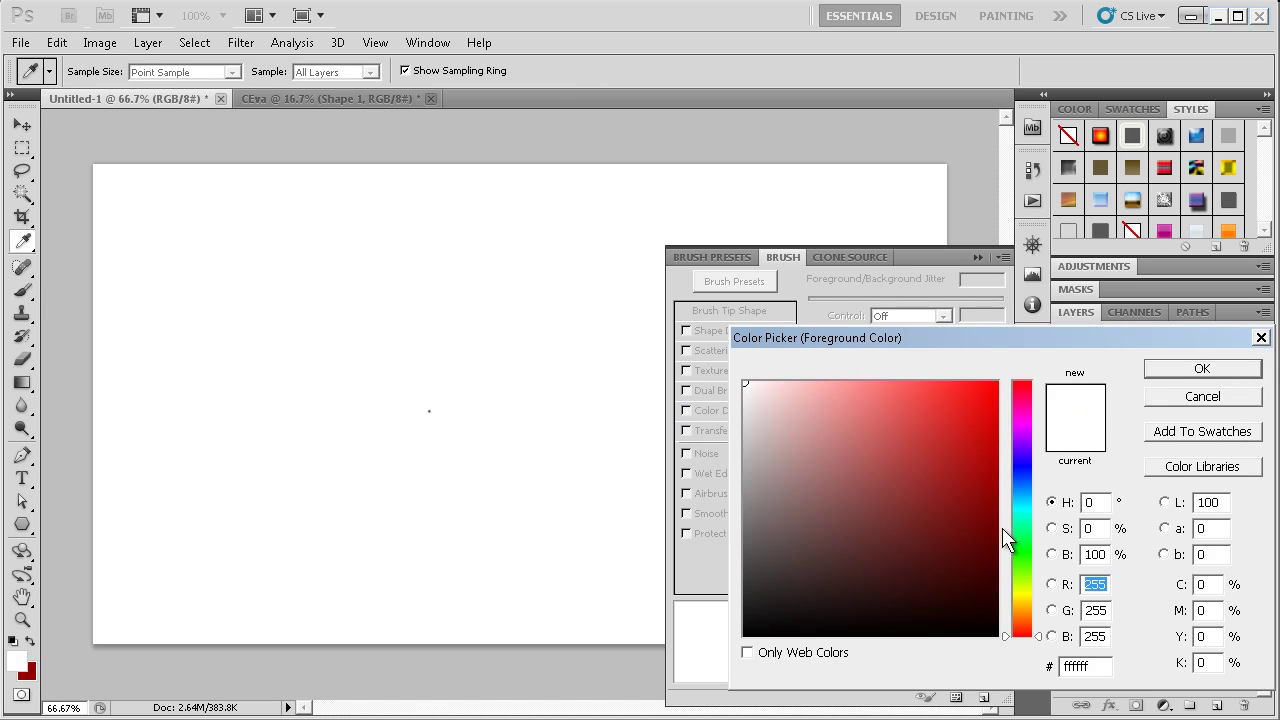
{"action": "left_click_drag", "start_coordinate": [940, 394], "coordinate": [934, 401]}
{"action": "left_click", "coordinate": [1202, 369]}
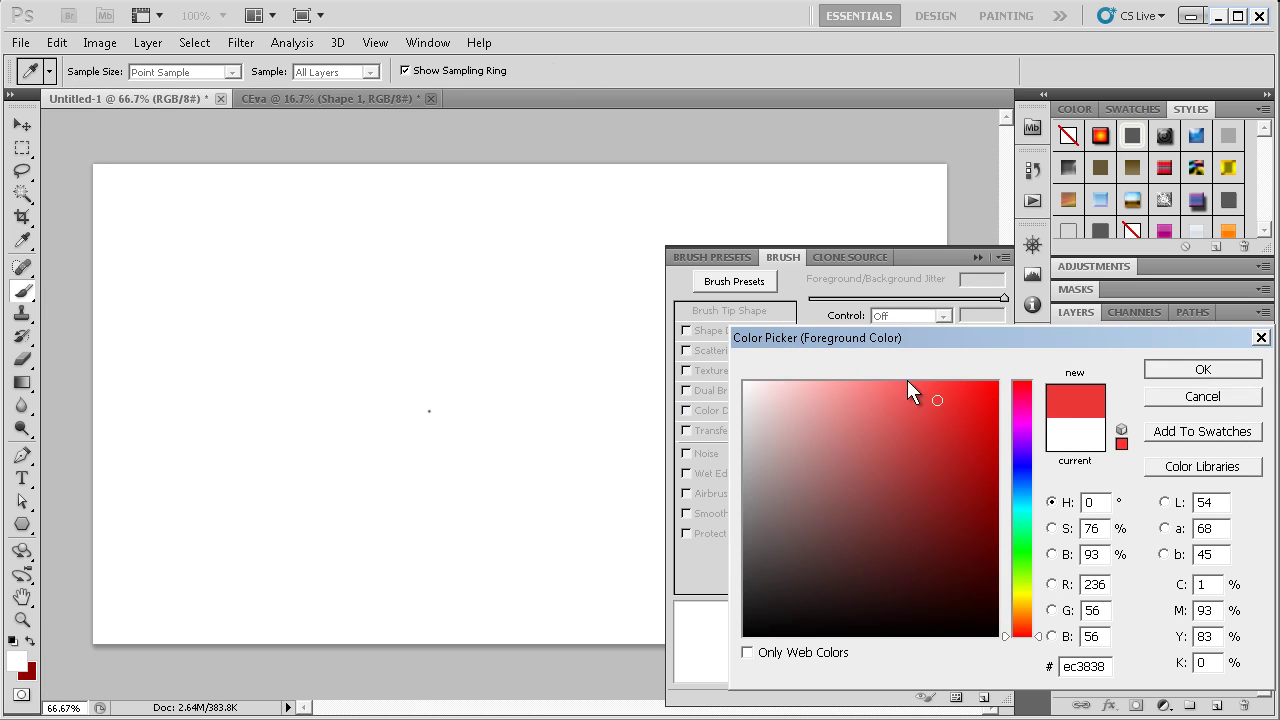
{"action": "left_click", "coordinate": [31, 642]}
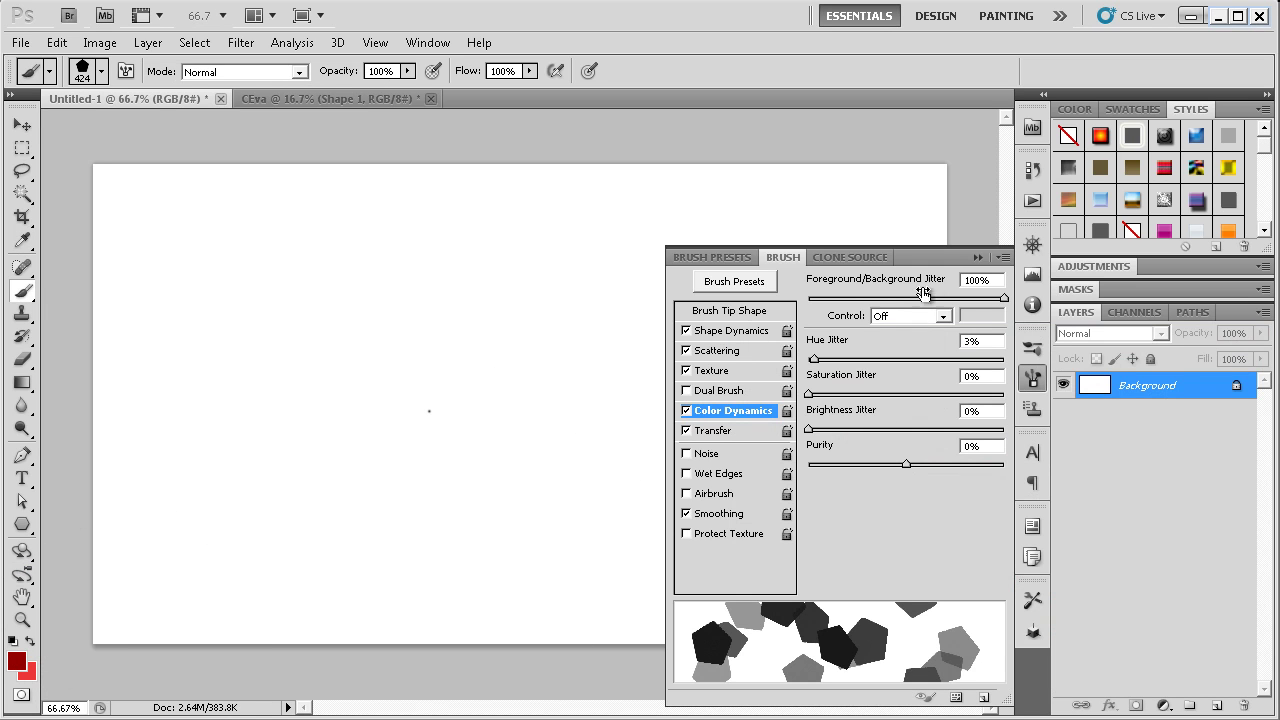
Collapse the Brush panel, add a new layer, test-paint pentagons, then undo them
{"action": "left_click", "coordinate": [975, 257]}
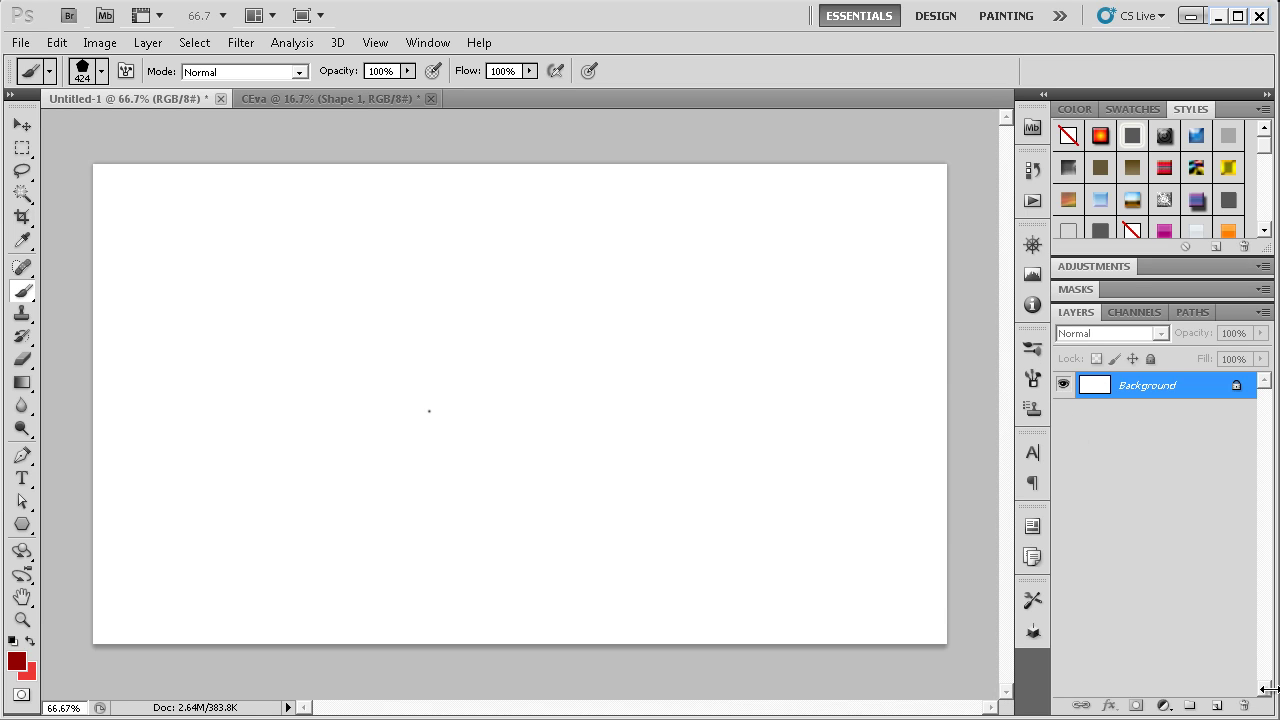
{"action": "left_click", "coordinate": [1216, 705]}
{"action": "left_click_drag", "start_coordinate": [380, 310], "coordinate": [1012, 375]}
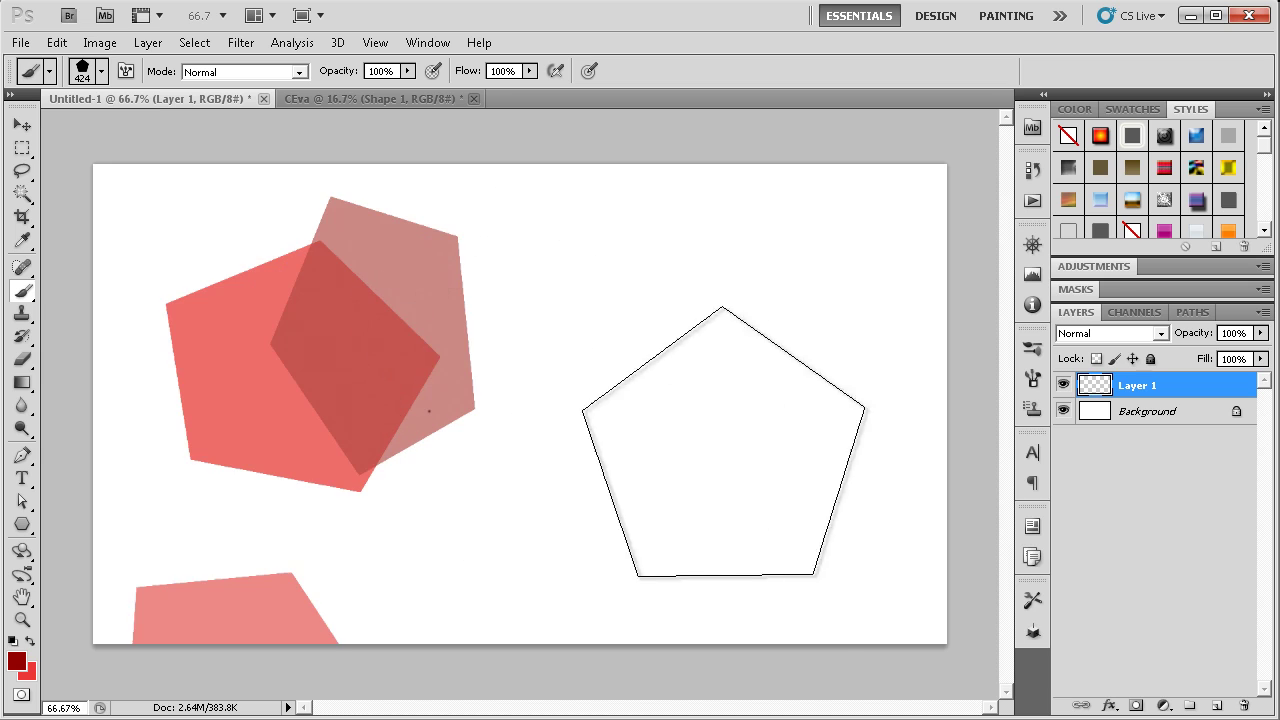
{"action": "key", "text": "ctrl+z"}
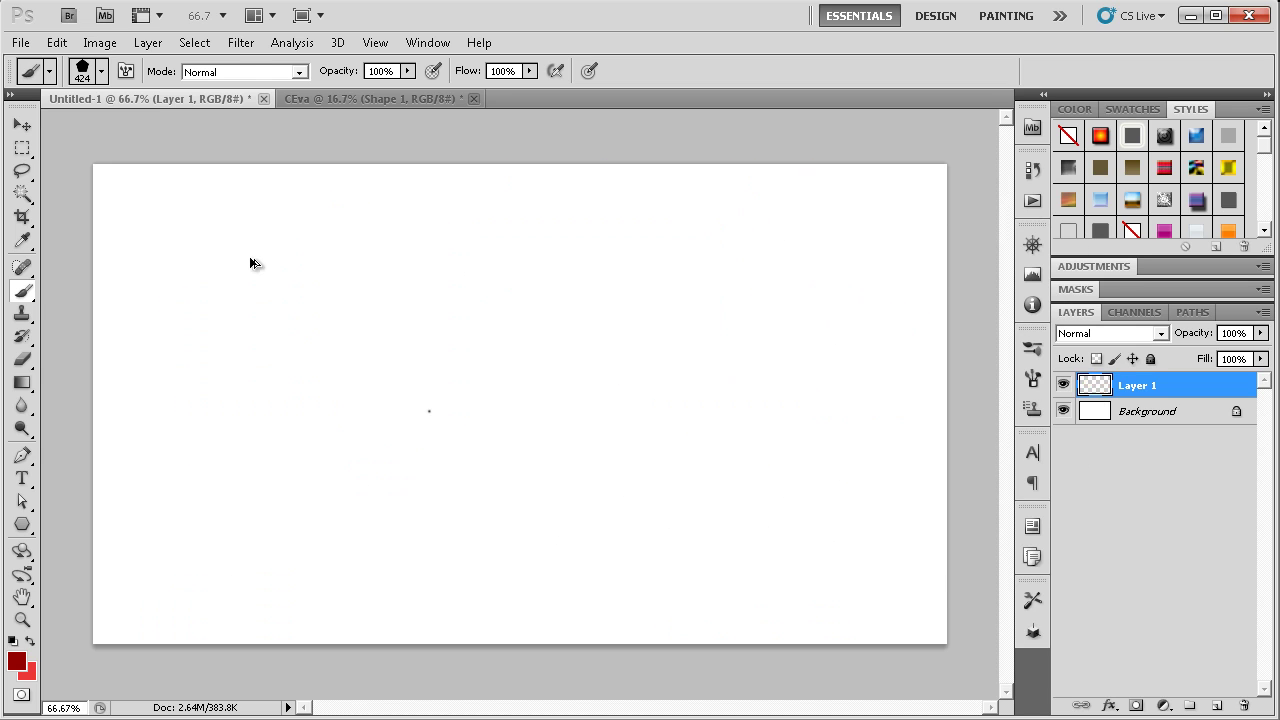
Set the pentagon brush size to 60 px in the Brush Preset picker
{"action": "left_click", "coordinate": [90, 70]}
{"action": "left_click", "coordinate": [85, 122]}
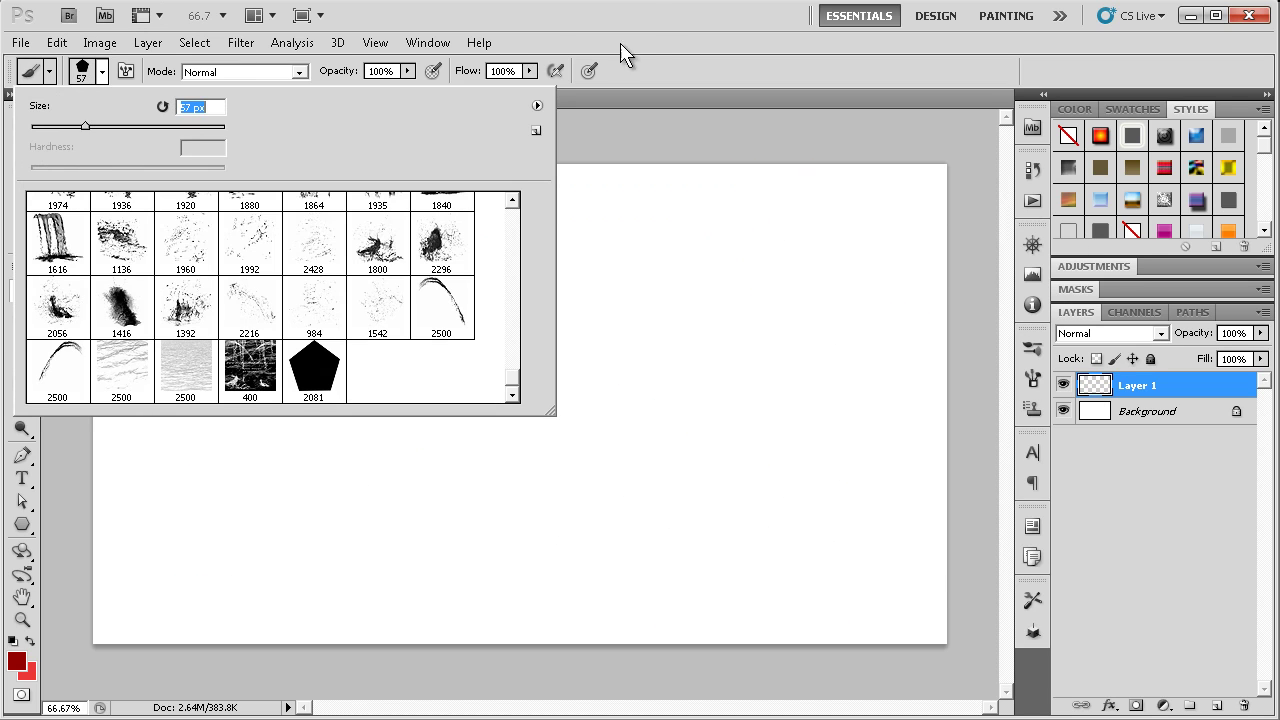
{"action": "left_click", "coordinate": [620, 43]}
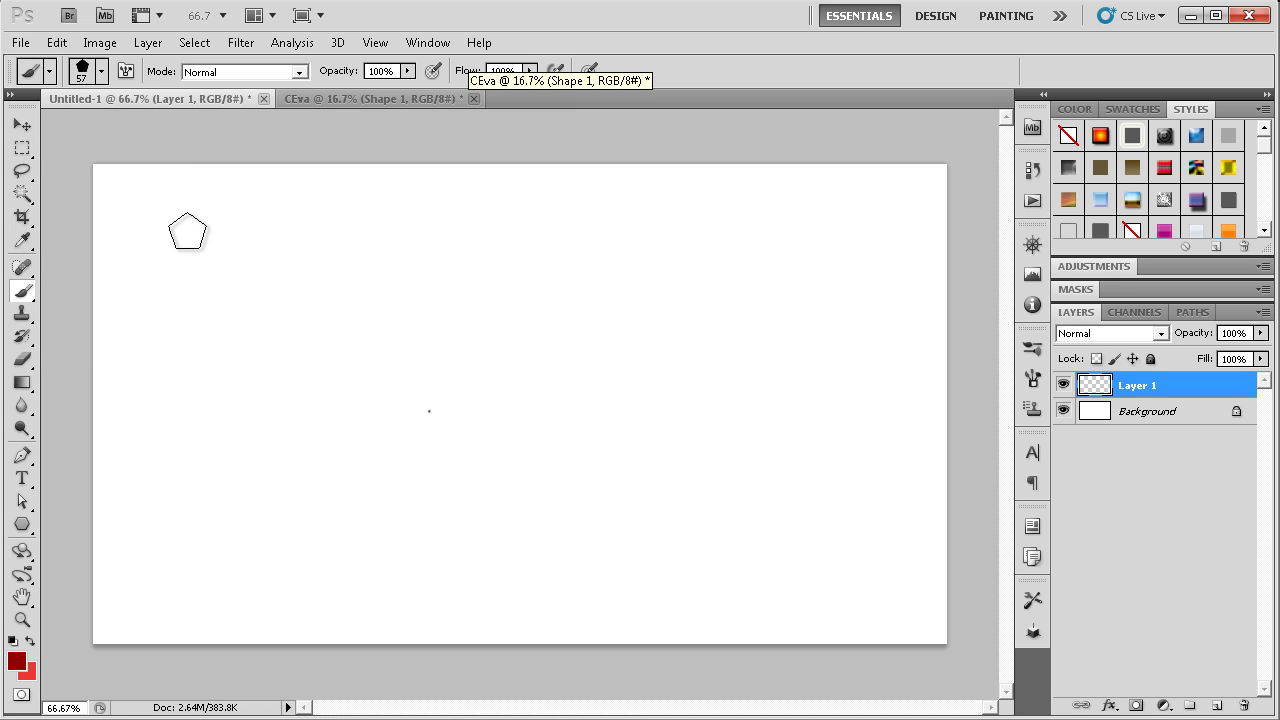
{"action": "left_click", "coordinate": [101, 72]}
{"action": "mouse_move", "coordinate": [96, 124]}
{"action": "left_mouse_down"}
{"action": "mouse_move", "coordinate": [146, 124]}
{"action": "mouse_move", "coordinate": [88, 127]}
{"action": "left_mouse_up"}
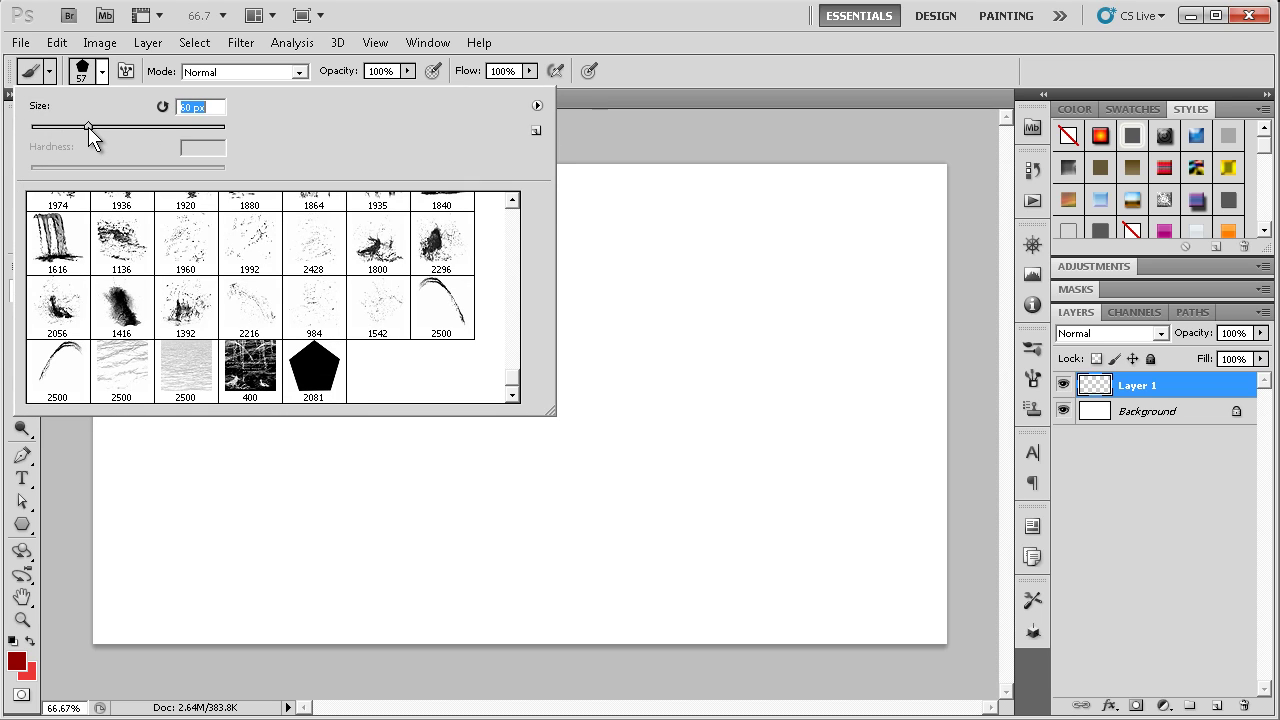
{"action": "left_click", "coordinate": [101, 72]}
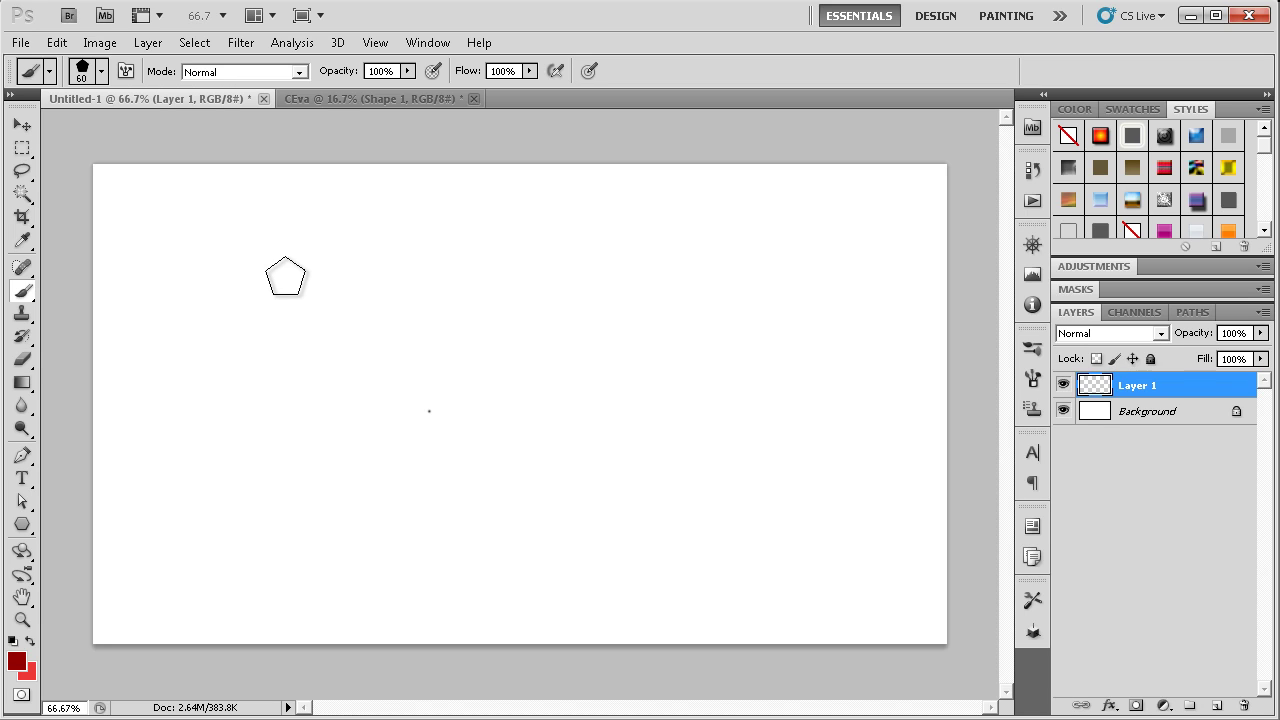
Adjust the brush size with the bracket keys and scatter red pentagon dabs across the canvas
{"action": "key", "text": "bracketleft"}
{"action": "key", "text": "bracketleft"}
{"action": "key", "text": "bracketleft"}
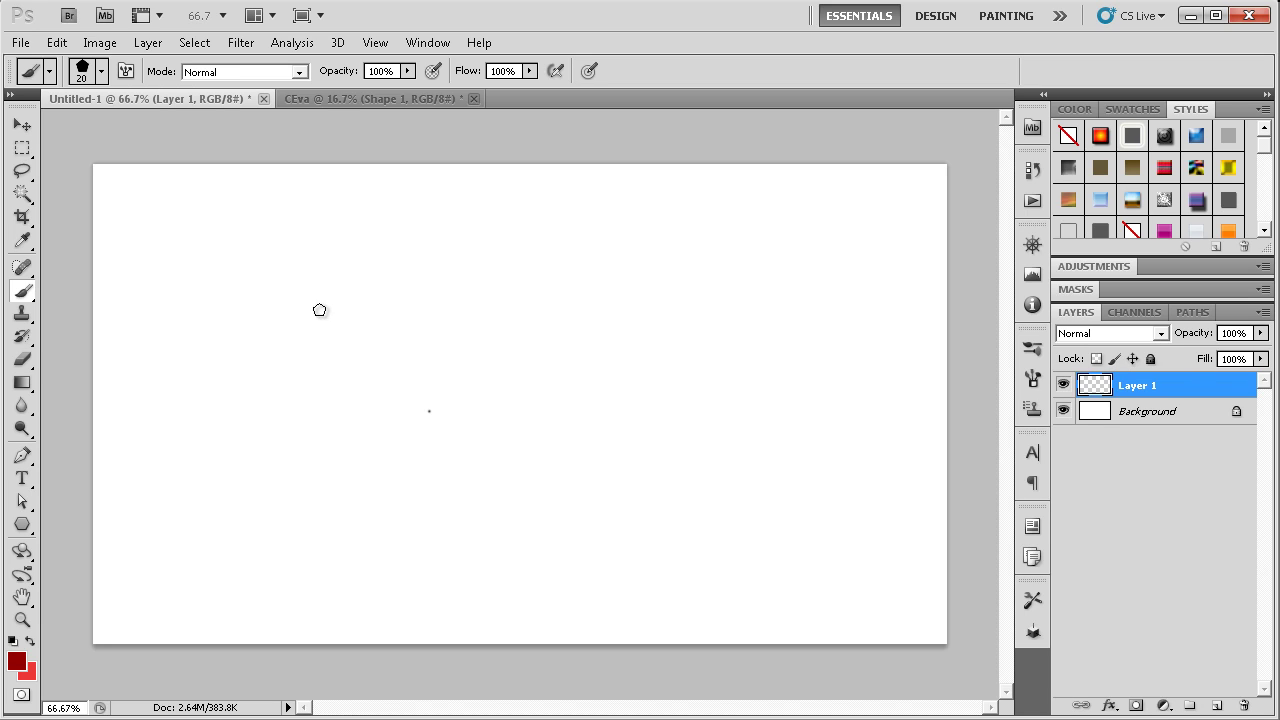
{"action": "key", "text": "bracketright"}
{"action": "key", "text": "bracketright"}
{"action": "key", "text": "bracketright"}
{"action": "key", "text": "bracketright"}
{"action": "key", "text": "bracketright"}
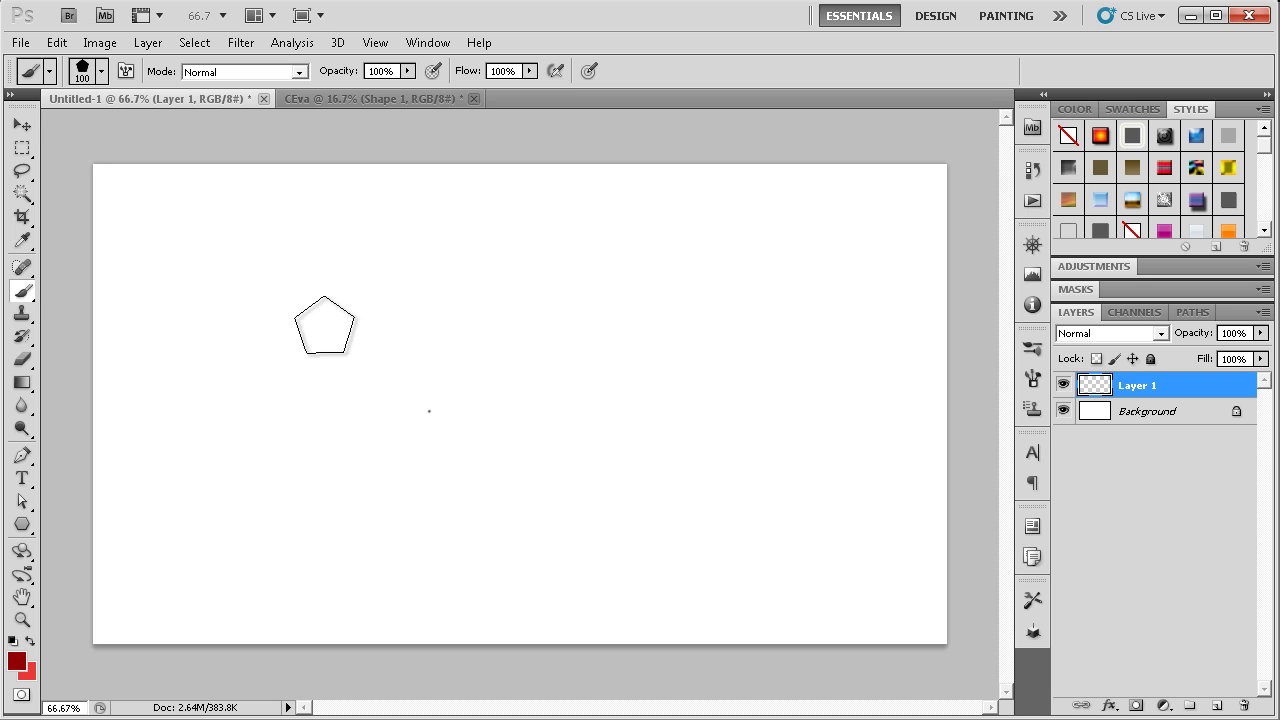
{"action": "key", "text": "bracketright"}
{"action": "key", "text": "bracketright"}
{"action": "key", "text": "bracketright"}
{"action": "key", "text": "bracketright"}
{"action": "key", "text": "bracketright"}
{"action": "key", "text": "bracketright"}
{"action": "key", "text": "bracketright"}
{"action": "key", "text": "bracketright"}
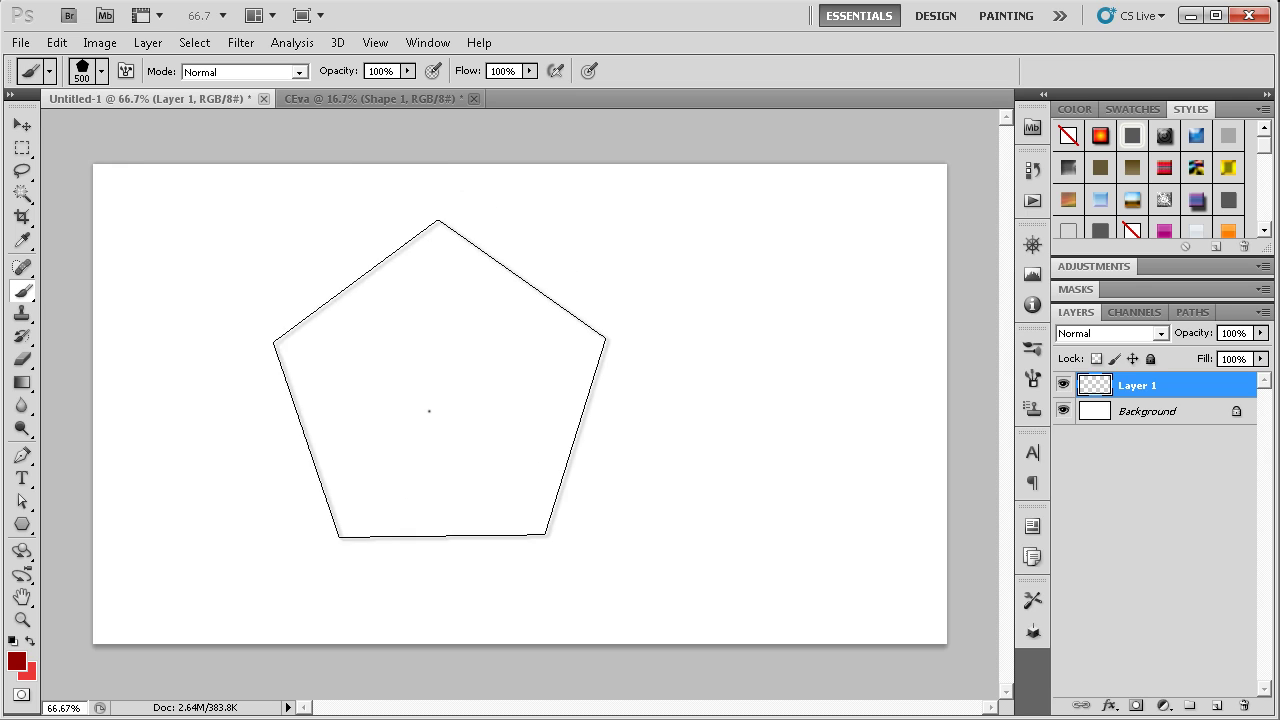
{"action": "key", "text": "bracketleft"}
{"action": "key", "text": "bracketleft"}
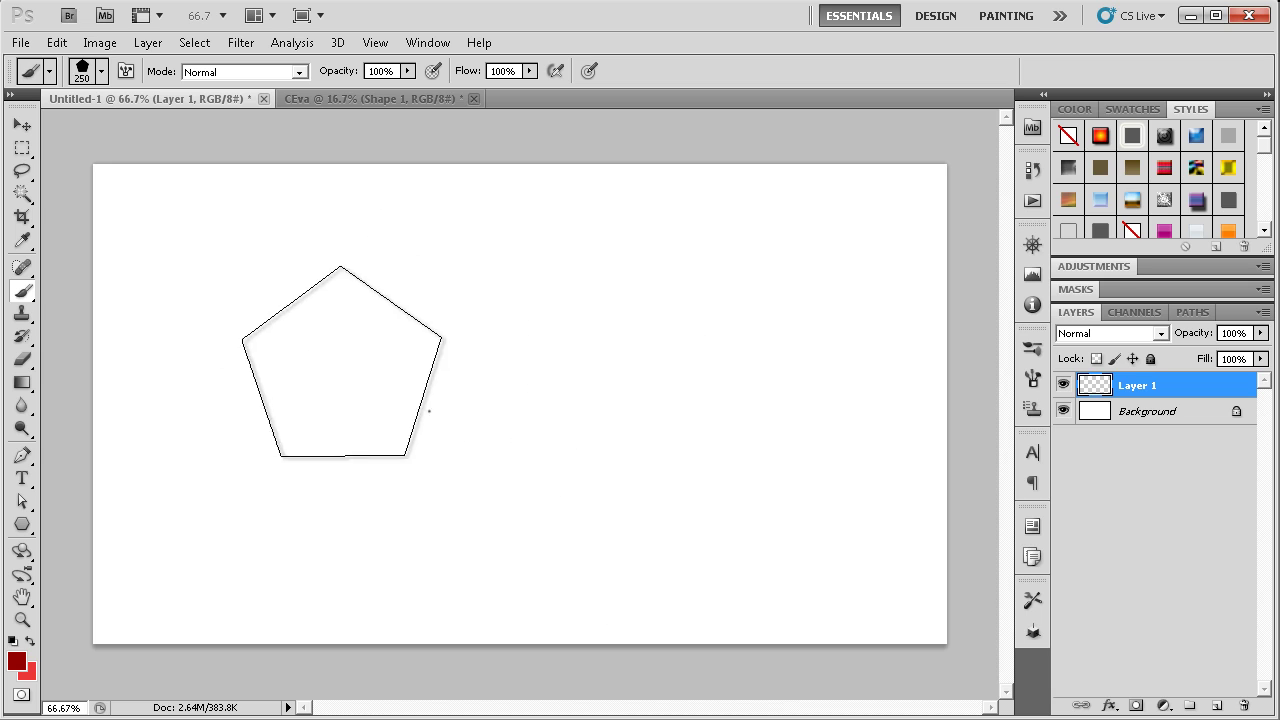
{"action": "key", "text": "bracketleft"}
{"action": "key", "text": "bracketleft"}
{"action": "key", "text": "bracketleft"}
{"action": "left_click_drag", "start_coordinate": [278, 263], "coordinate": [374, 307]}
{"action": "mouse_move", "coordinate": [608, 286]}
{"action": "left_mouse_down"}
{"action": "mouse_move", "coordinate": [777, 400]}
{"action": "mouse_move", "coordinate": [857, 251]}
{"action": "mouse_move", "coordinate": [659, 222]}
{"action": "mouse_move", "coordinate": [390, 312]}
{"action": "left_mouse_up"}
Enlarge the brush to 600 px and stamp a big pale pink pentagon lower-left
{"action": "key", "text": "bracketright"}
{"action": "key", "text": "bracketright"}
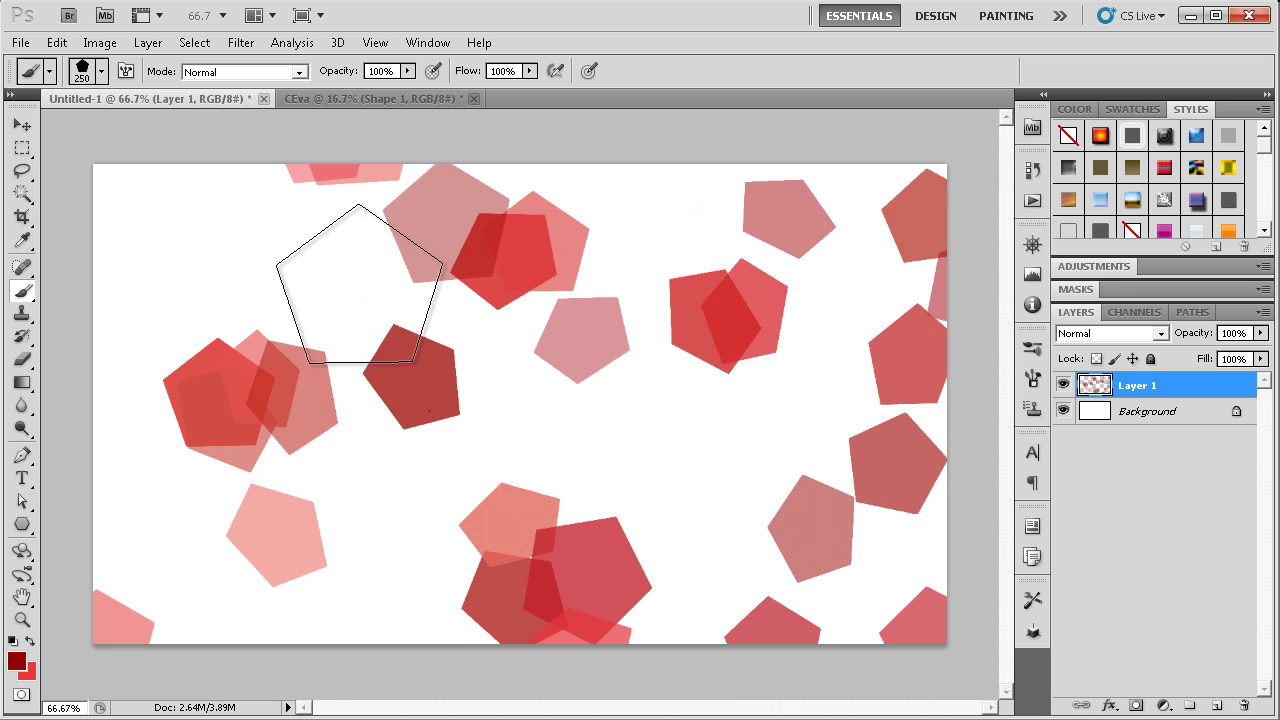
{"action": "key", "text": "bracketright"}
{"action": "key", "text": "bracketright"}
{"action": "key", "text": "bracketright"}
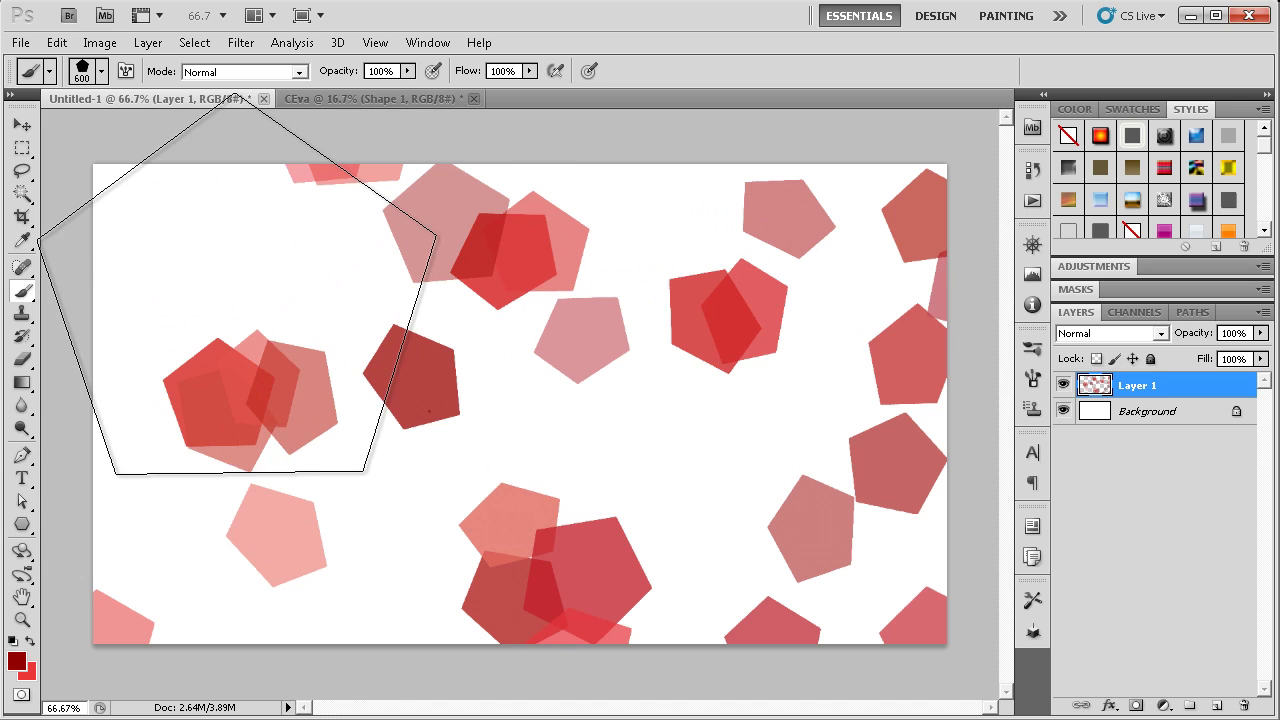
{"action": "key", "text": "bracketright"}
{"action": "key", "text": "bracketright"}
{"action": "key", "text": "bracketright"}
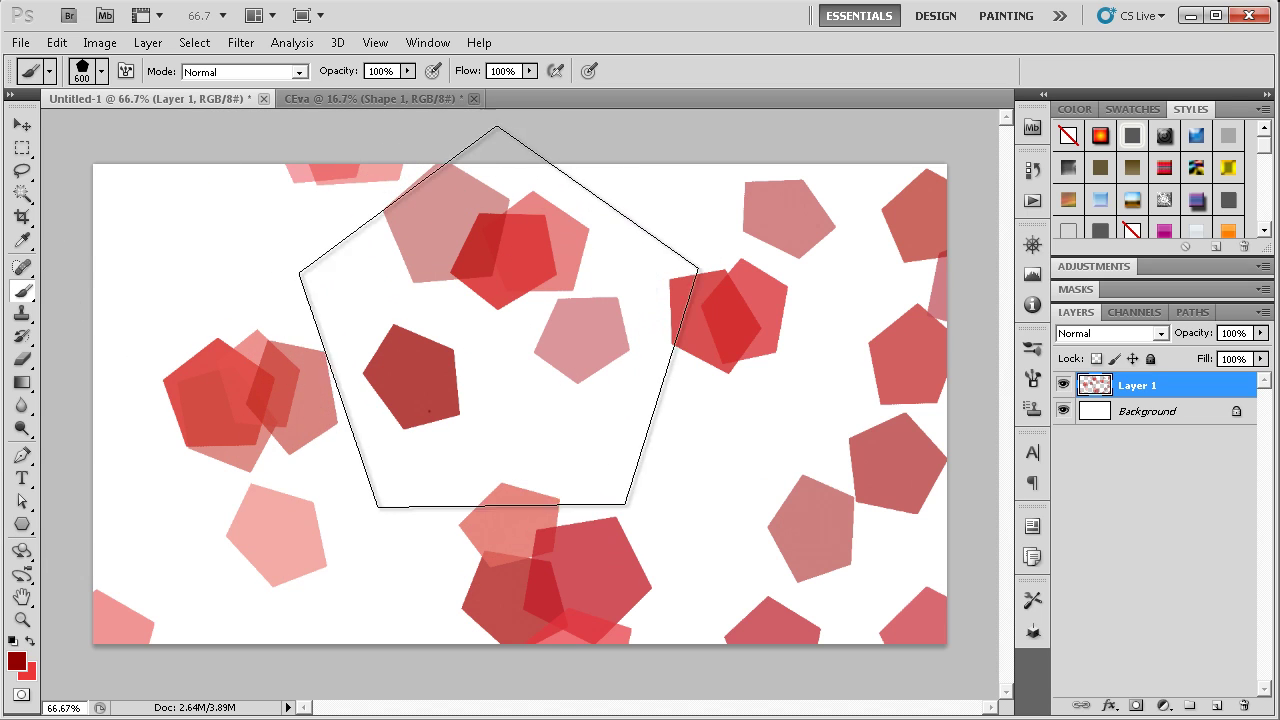
{"action": "left_click", "coordinate": [406, 415]}
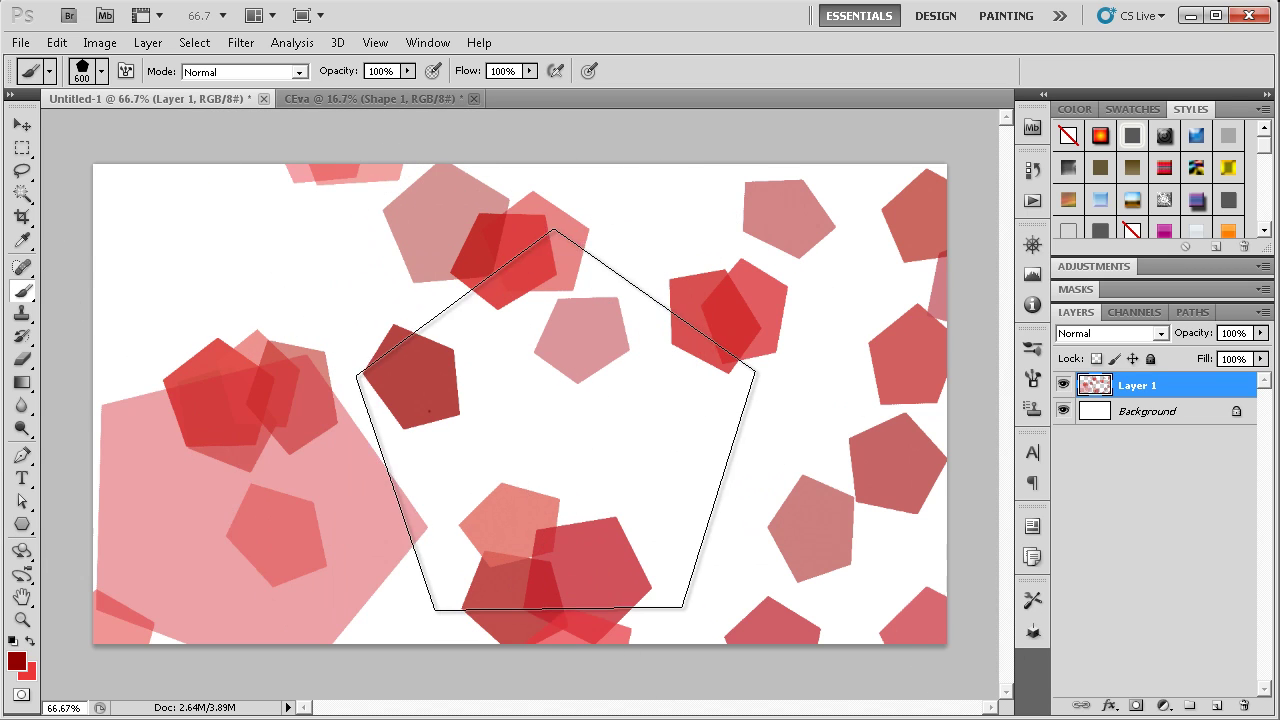
Shrink the brush to 250 px and add more pentagons upper-left and mid-canvas
{"action": "key", "text": "bracketleft"}
{"action": "key", "text": "bracketleft"}
{"action": "key", "text": "bracketleft"}
{"action": "key", "text": "bracketleft"}
{"action": "mouse_move", "coordinate": [622, 385]}
{"action": "left_mouse_down"}
{"action": "mouse_move", "coordinate": [714, 486]}
{"action": "mouse_move", "coordinate": [686, 243]}
{"action": "mouse_move", "coordinate": [543, 343]}
{"action": "left_mouse_up"}
{"action": "mouse_move", "coordinate": [243, 266]}
{"action": "left_mouse_down"}
{"action": "mouse_move", "coordinate": [223, 214]}
{"action": "mouse_move", "coordinate": [286, 294]}
{"action": "left_mouse_up"}
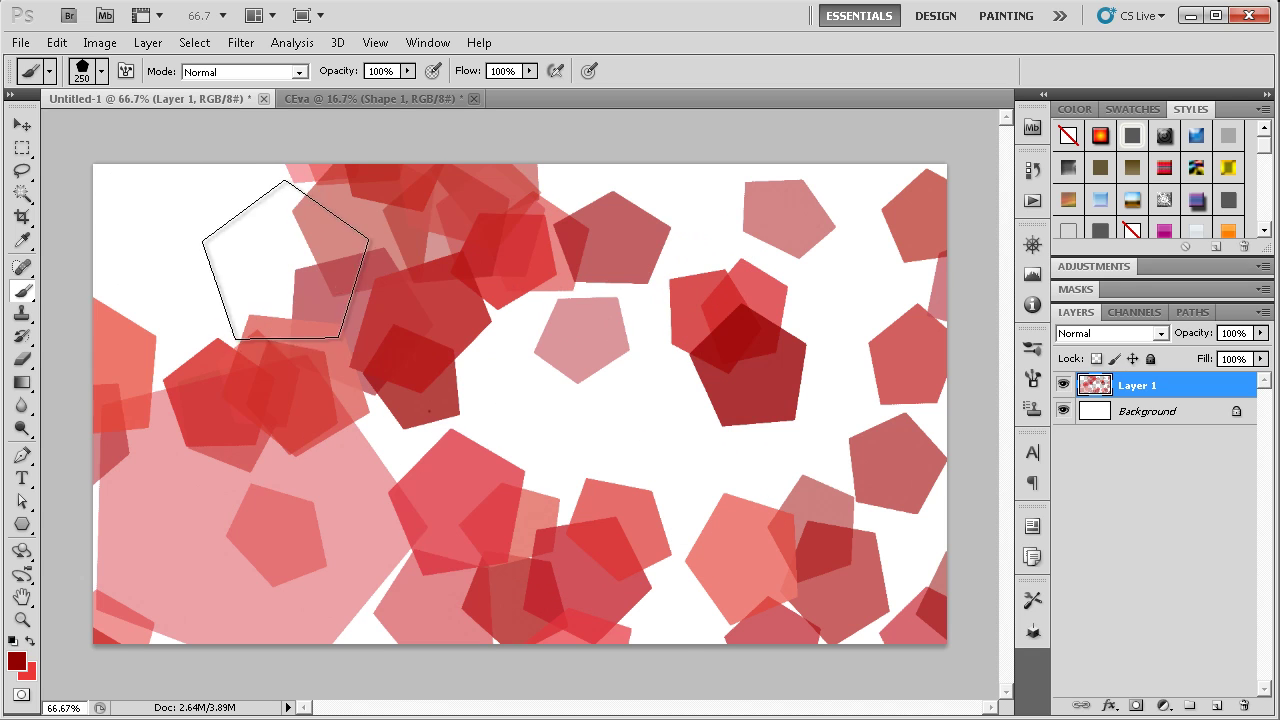
{"action": "mouse_move", "coordinate": [206, 166]}
{"action": "left_mouse_down"}
{"action": "mouse_move", "coordinate": [551, 349]}
{"action": "mouse_move", "coordinate": [843, 243]}
{"action": "mouse_move", "coordinate": [733, 178]}
{"action": "left_mouse_up"}
{"action": "left_click_drag", "start_coordinate": [189, 194], "coordinate": [286, 214]}
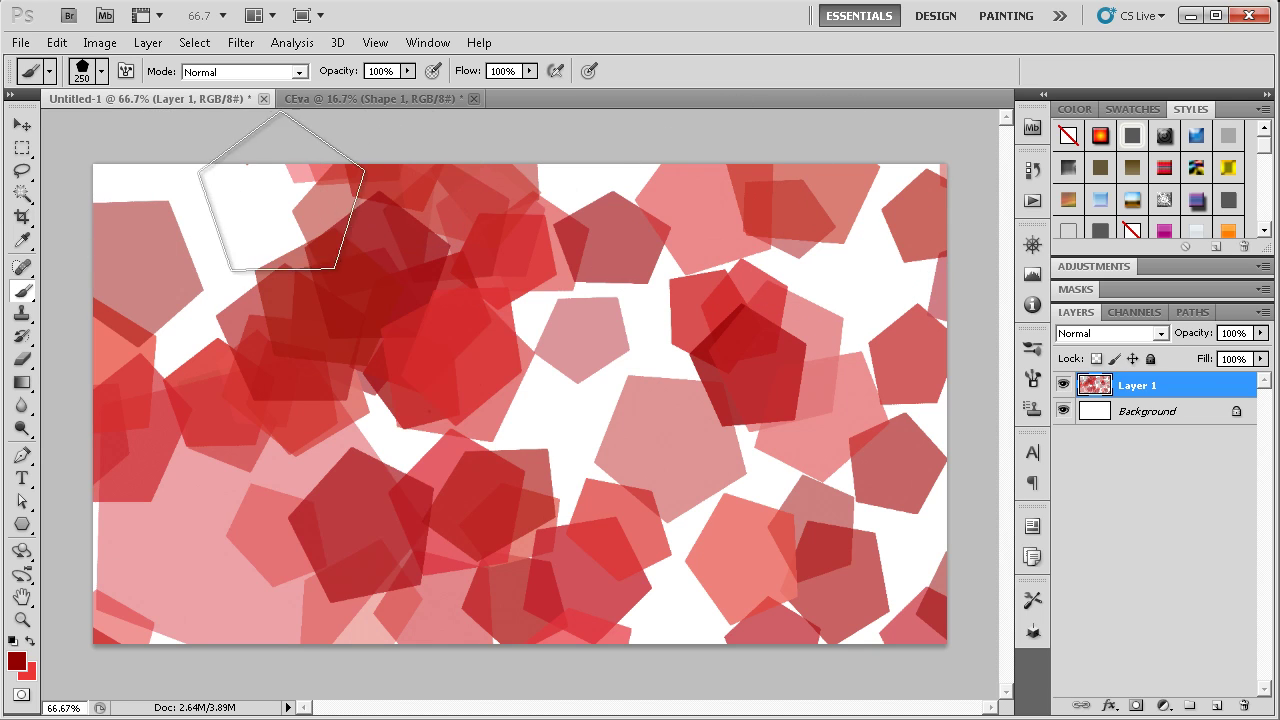
{"action": "key", "text": "bracketleft"}
{"action": "key", "text": "bracketleft"}
{"action": "key", "text": "bracketleft"}
{"action": "key", "text": "bracketleft"}
{"action": "key", "text": "bracketleft"}
{"action": "key", "text": "bracketleft"}
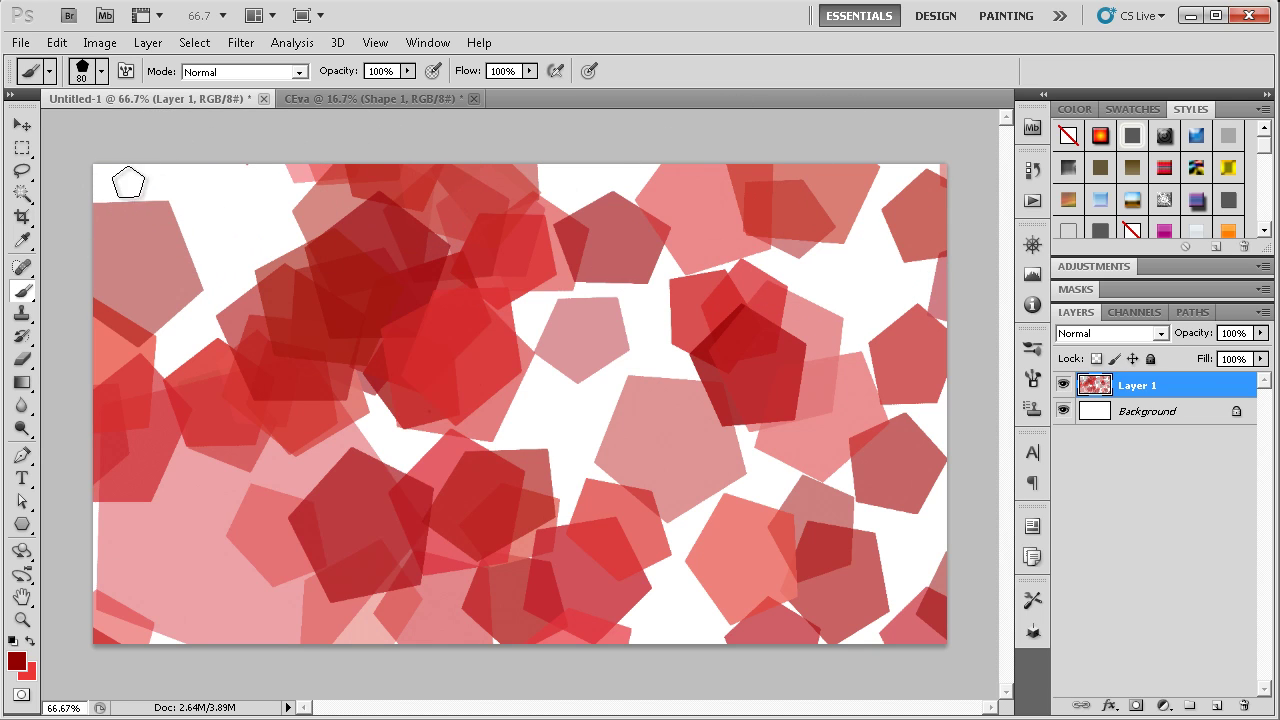
Scatter small 45 px red pentagon dabs across the whole canvas
{"action": "mouse_move", "coordinate": [126, 183]}
{"action": "left_mouse_down"}
{"action": "mouse_move", "coordinate": [402, 255]}
{"action": "mouse_move", "coordinate": [330, 240]}
{"action": "mouse_move", "coordinate": [760, 270]}
{"action": "mouse_move", "coordinate": [560, 340]}
{"action": "mouse_move", "coordinate": [736, 481]}
{"action": "left_mouse_up"}
{"action": "mouse_move", "coordinate": [356, 545]}
{"action": "left_mouse_down"}
{"action": "mouse_move", "coordinate": [700, 600]}
{"action": "mouse_move", "coordinate": [834, 249]}
{"action": "mouse_move", "coordinate": [700, 300]}
{"action": "mouse_move", "coordinate": [155, 188]}
{"action": "mouse_move", "coordinate": [197, 295]}
{"action": "left_mouse_up"}
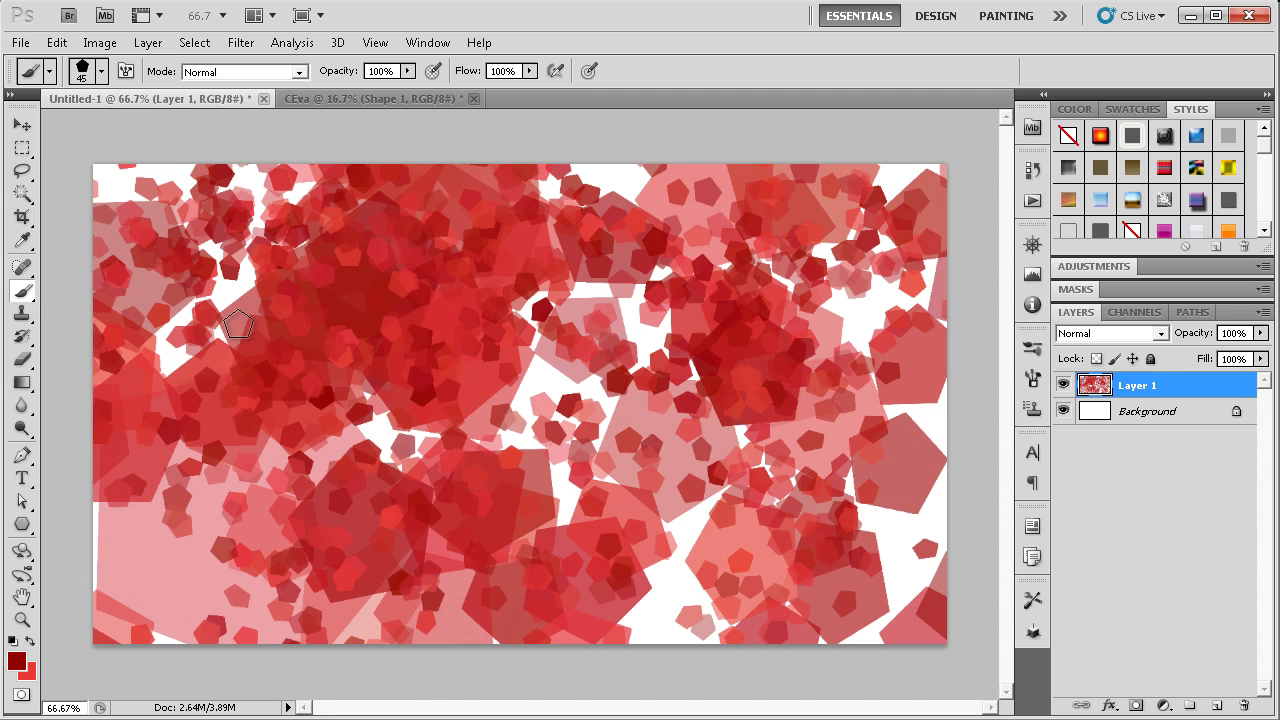
{"action": "mouse_move", "coordinate": [238, 324]}
{"action": "left_mouse_down"}
{"action": "mouse_move", "coordinate": [468, 537]}
{"action": "mouse_move", "coordinate": [520, 550]}
{"action": "mouse_move", "coordinate": [680, 400]}
{"action": "mouse_move", "coordinate": [820, 430]}
{"action": "mouse_move", "coordinate": [870, 410]}
{"action": "left_mouse_up"}
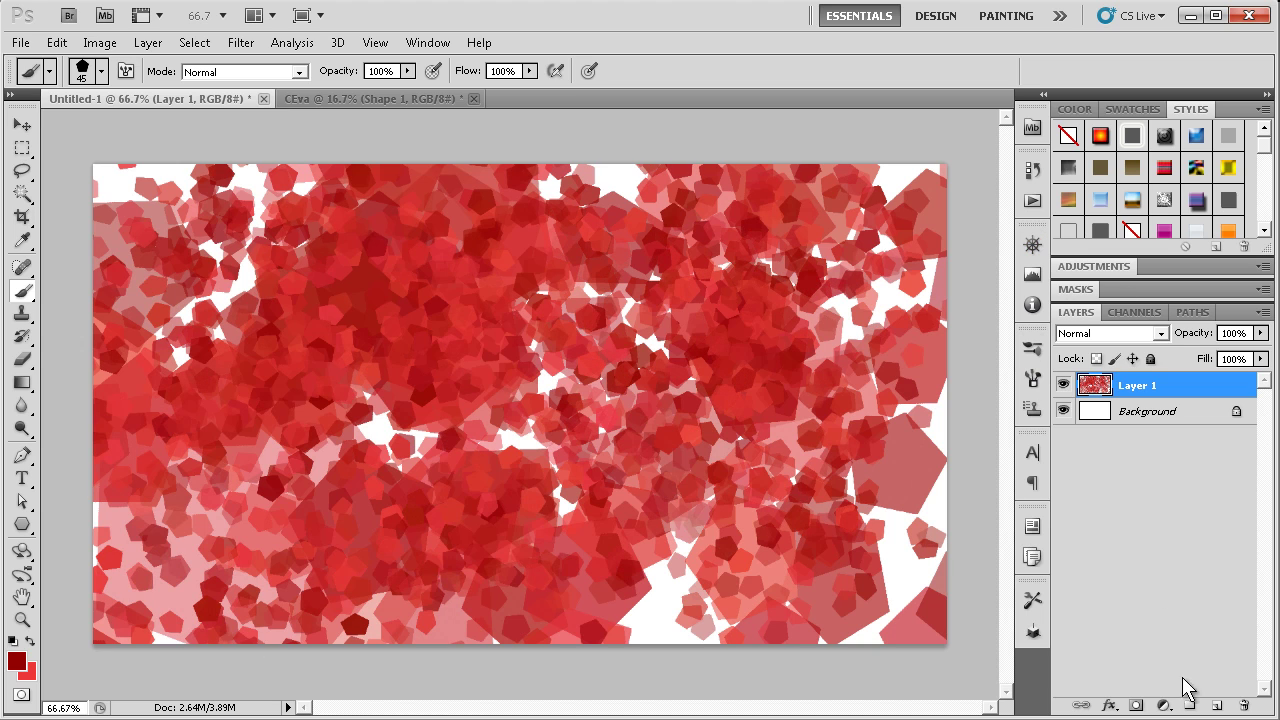
{"action": "mouse_move", "coordinate": [884, 242]}
{"action": "left_mouse_down"}
{"action": "mouse_move", "coordinate": [700, 260]}
{"action": "mouse_move", "coordinate": [508, 323]}
{"action": "mouse_move", "coordinate": [351, 309]}
{"action": "mouse_move", "coordinate": [176, 352]}
{"action": "mouse_move", "coordinate": [491, 506]}
{"action": "mouse_move", "coordinate": [857, 343]}
{"action": "left_mouse_up"}
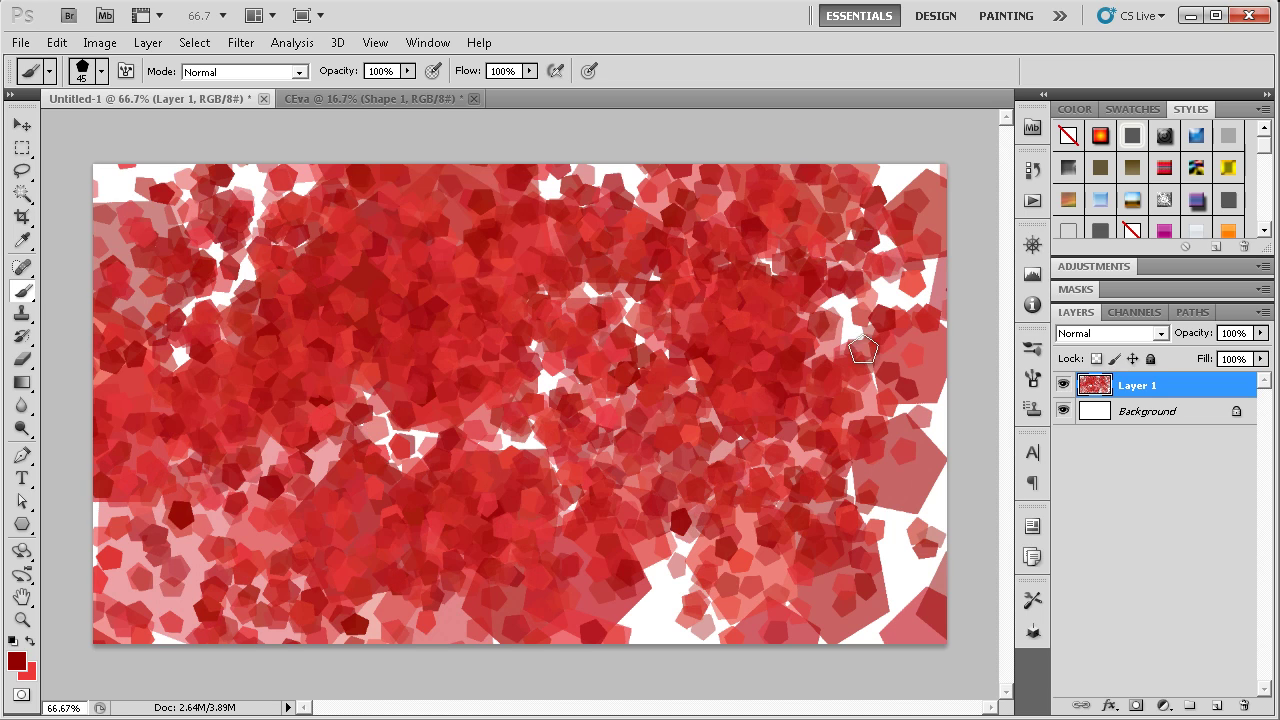
{"action": "mouse_move", "coordinate": [795, 440]}
{"action": "left_mouse_down"}
{"action": "mouse_move", "coordinate": [560, 490]}
{"action": "mouse_move", "coordinate": [508, 323]}
{"action": "mouse_move", "coordinate": [53, 215]}
{"action": "mouse_move", "coordinate": [140, 195]}
{"action": "mouse_move", "coordinate": [180, 215]}
{"action": "mouse_move", "coordinate": [270, 205]}
{"action": "mouse_move", "coordinate": [391, 157]}
{"action": "mouse_move", "coordinate": [263, 263]}
{"action": "mouse_move", "coordinate": [194, 360]}
{"action": "mouse_move", "coordinate": [142, 565]}
{"action": "mouse_move", "coordinate": [80, 523]}
{"action": "mouse_move", "coordinate": [366, 349]}
{"action": "mouse_move", "coordinate": [320, 470]}
{"action": "mouse_move", "coordinate": [330, 632]}
{"action": "mouse_move", "coordinate": [971, 546]}
{"action": "mouse_move", "coordinate": [983, 589]}
{"action": "mouse_move", "coordinate": [971, 474]}
{"action": "mouse_move", "coordinate": [841, 233]}
{"action": "mouse_move", "coordinate": [620, 318]}
{"action": "mouse_move", "coordinate": [700, 380]}
{"action": "mouse_move", "coordinate": [449, 360]}
{"action": "mouse_move", "coordinate": [578, 357]}
{"action": "mouse_move", "coordinate": [788, 134]}
{"action": "mouse_move", "coordinate": [600, 137]}
{"action": "mouse_move", "coordinate": [581, 208]}
{"action": "mouse_move", "coordinate": [240, 355]}
{"action": "mouse_move", "coordinate": [529, 429]}
{"action": "mouse_move", "coordinate": [470, 430]}
{"action": "mouse_move", "coordinate": [736, 446]}
{"action": "left_mouse_up"}
Enlarge the brush to 100 px and fill the white gaps at the right and lower canvas
{"action": "key", "text": "bracketleft"}
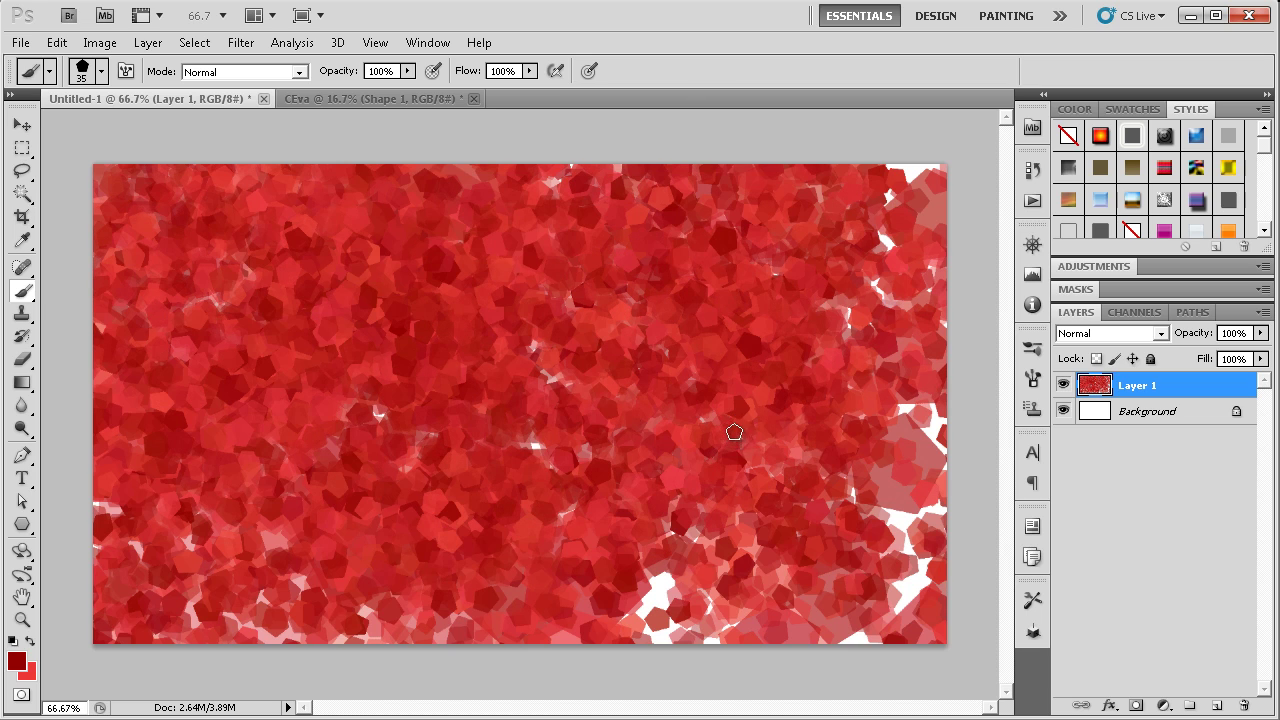
{"action": "key", "text": "bracketright"}
{"action": "key", "text": "bracketright"}
{"action": "key", "text": "bracketright"}
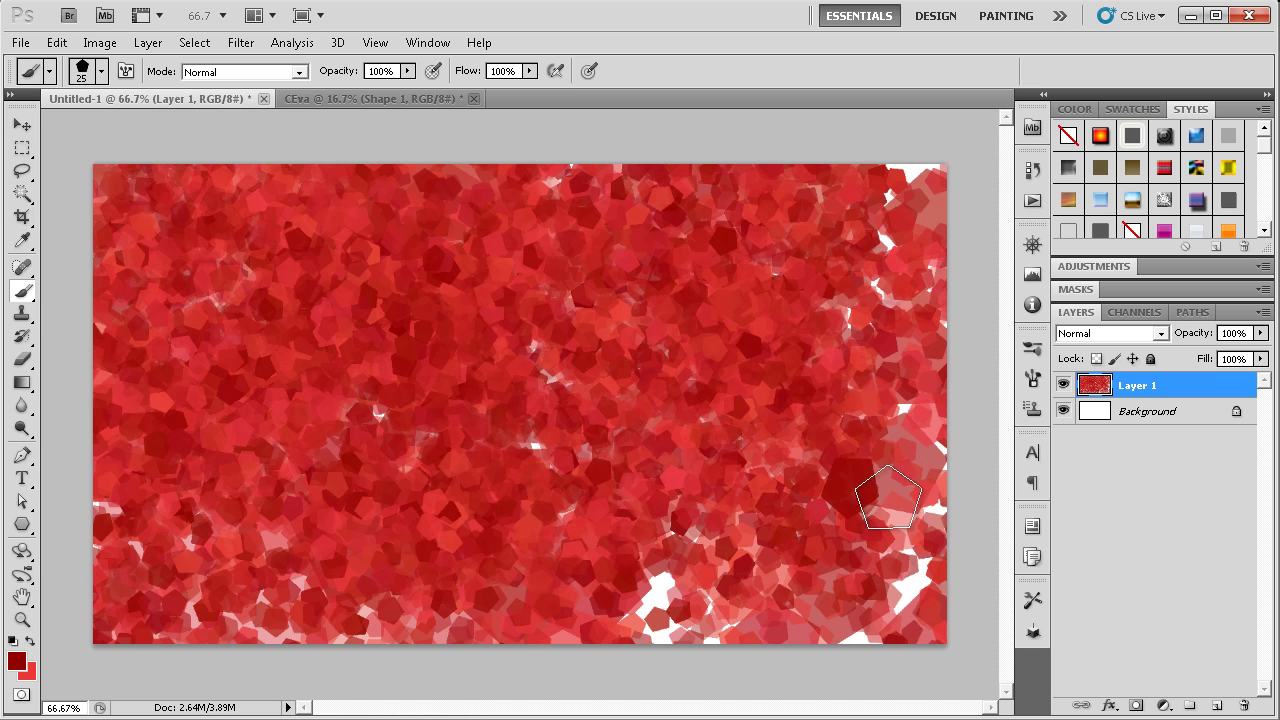
{"action": "left_click_drag", "start_coordinate": [860, 490], "coordinate": [910, 410]}
{"action": "mouse_move", "coordinate": [782, 617]}
{"action": "left_mouse_down"}
{"action": "mouse_move", "coordinate": [786, 571]}
{"action": "mouse_move", "coordinate": [443, 537]}
{"action": "mouse_move", "coordinate": [743, 537]}
{"action": "mouse_move", "coordinate": [894, 361]}
{"action": "mouse_move", "coordinate": [100, 520]}
{"action": "mouse_move", "coordinate": [434, 251]}
{"action": "mouse_move", "coordinate": [749, 331]}
{"action": "mouse_move", "coordinate": [560, 468]}
{"action": "mouse_move", "coordinate": [771, 366]}
{"action": "left_mouse_up"}
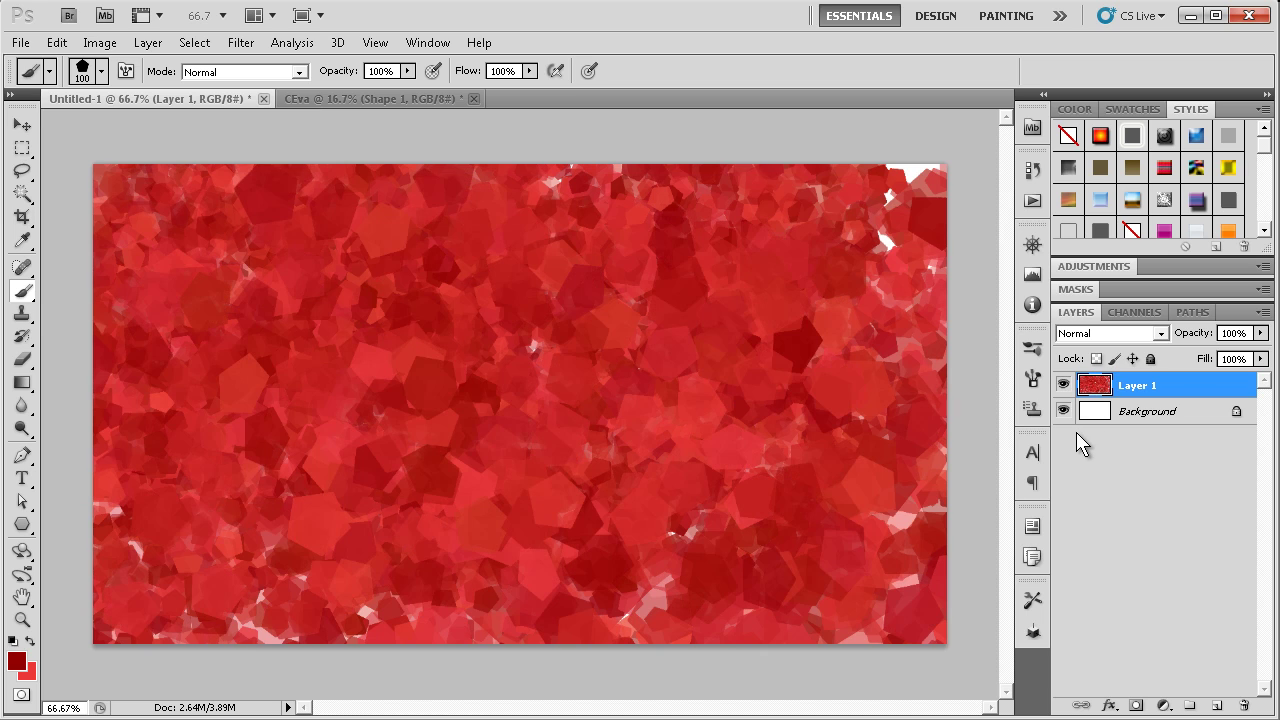
Hide Layer 1 and turn off the brush's shape dynamics, scattering and colour dynamics
{"action": "left_click", "coordinate": [1063, 385]}
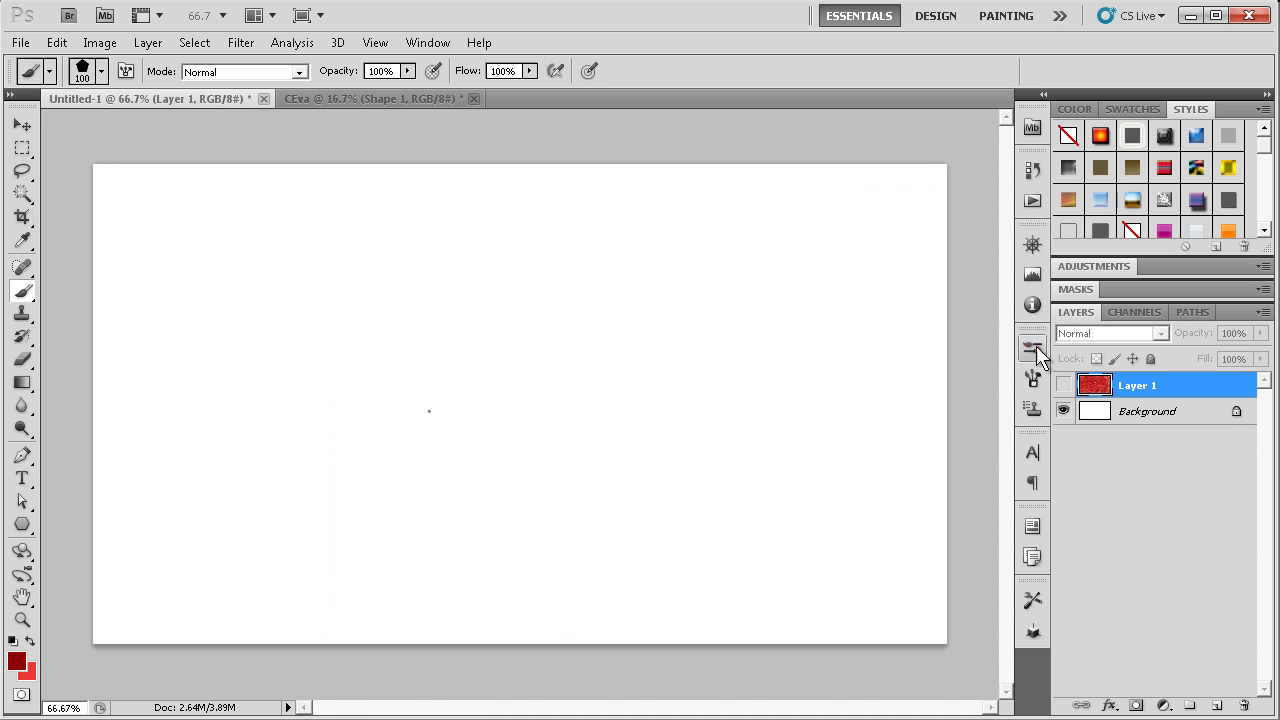
{"action": "left_click", "coordinate": [1030, 372]}
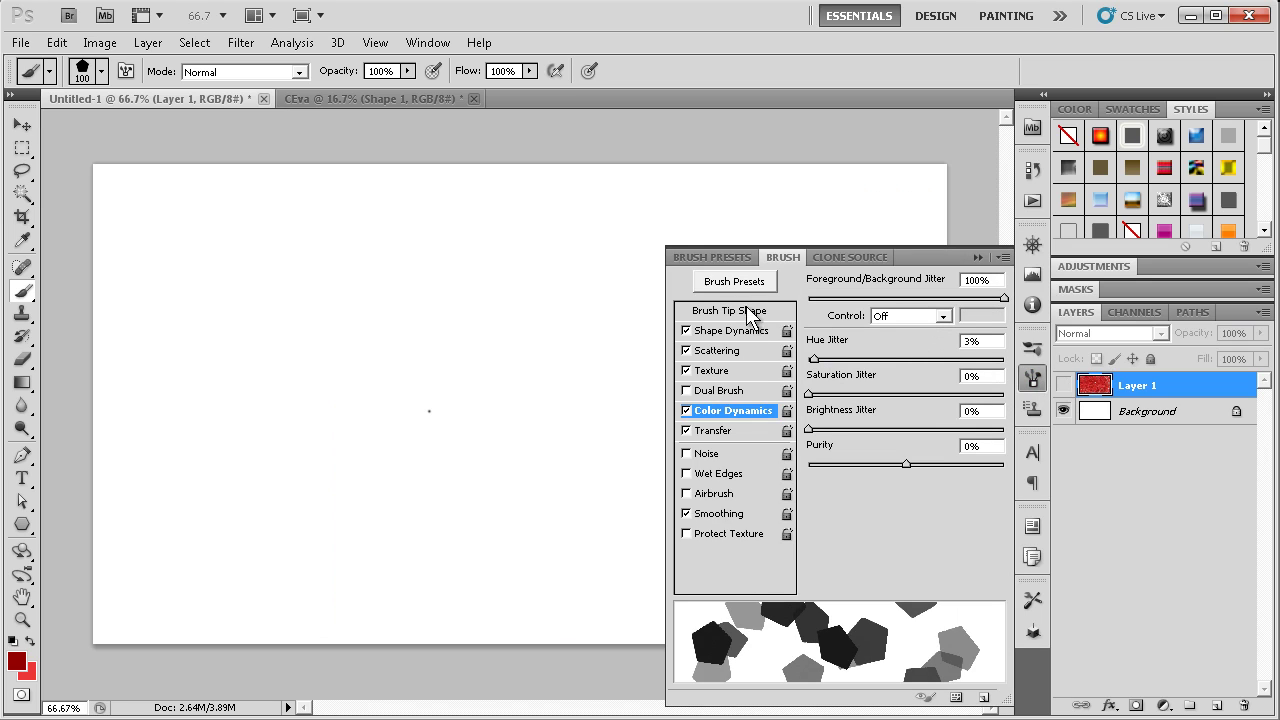
{"action": "left_click", "coordinate": [686, 330]}
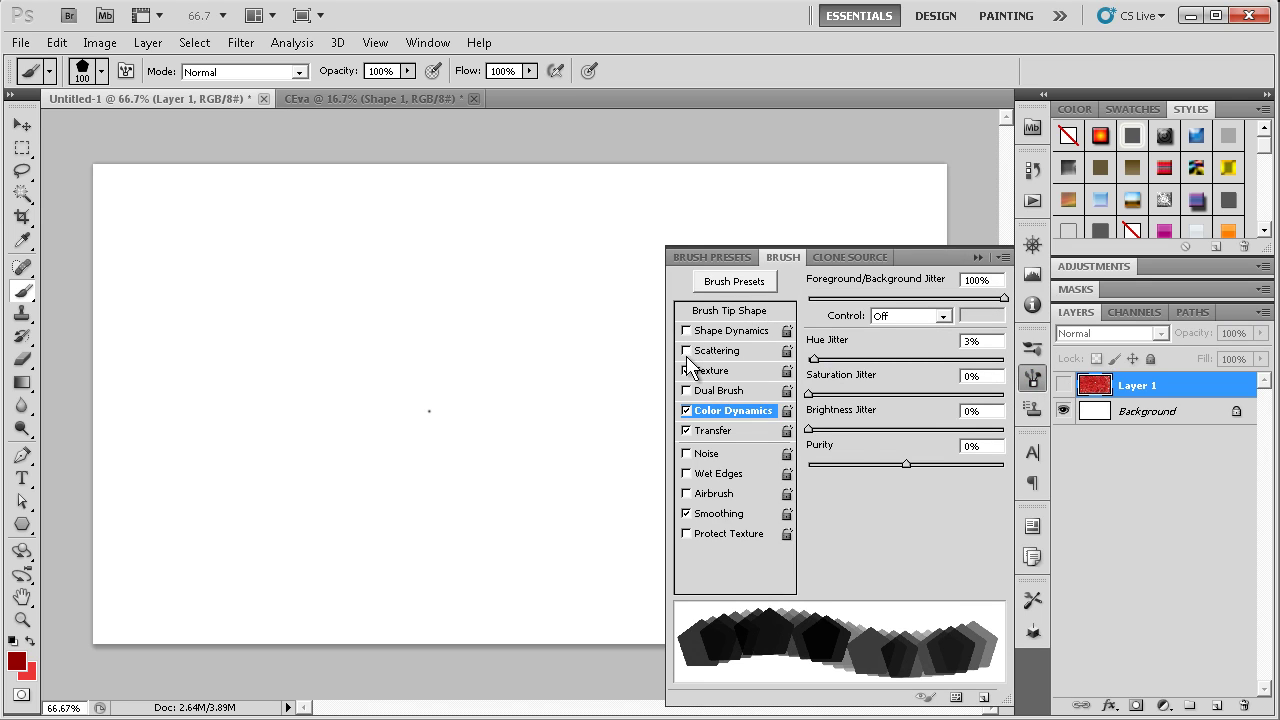
{"action": "left_click", "coordinate": [686, 410]}
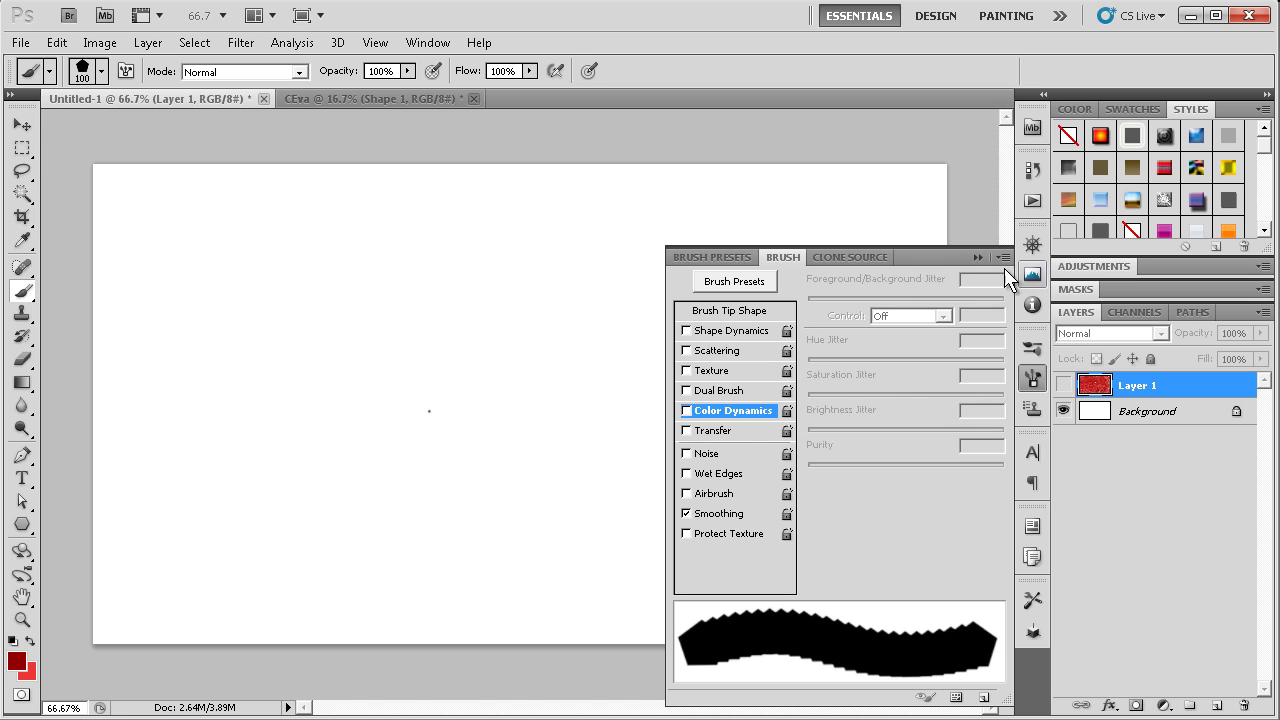
{"action": "left_click", "coordinate": [977, 257]}
Stamp large 400 px dark-red pentagons on a new Layer 2, then delete that layer
{"action": "left_click", "coordinate": [1218, 706]}
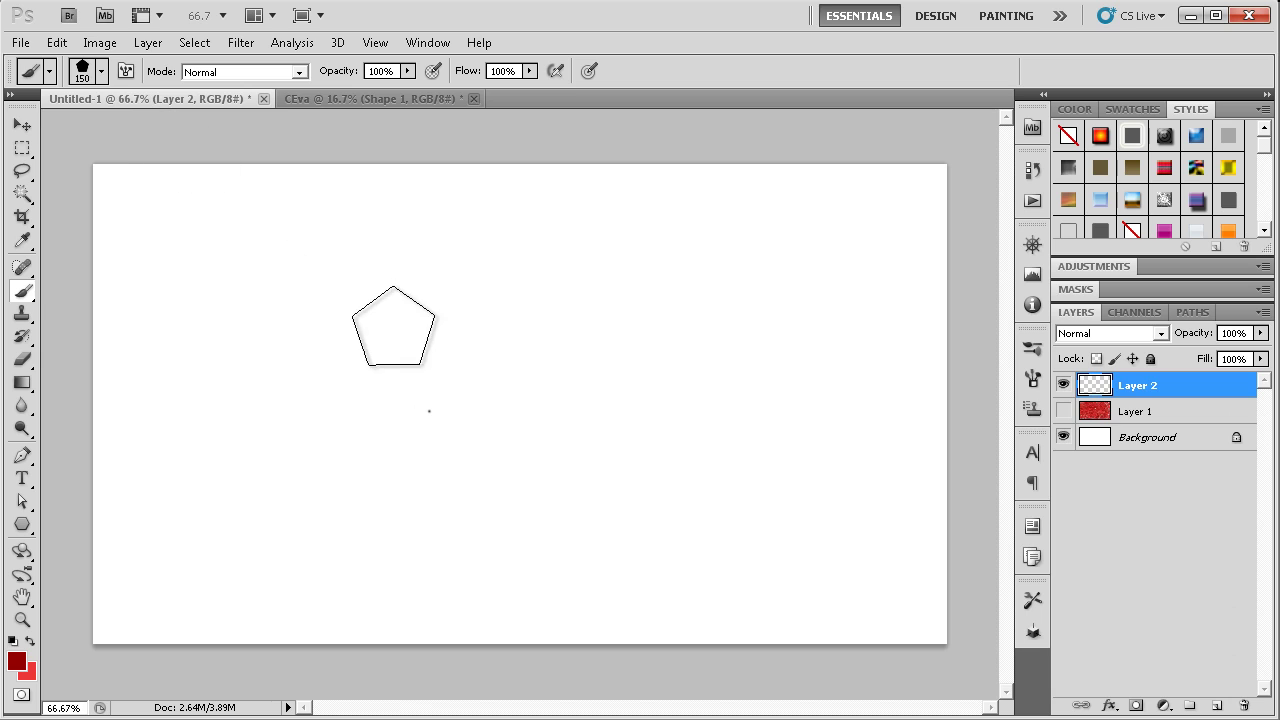
{"action": "key", "text": "bracketright"}
{"action": "key", "text": "bracketright"}
{"action": "key", "text": "bracketright"}
{"action": "key", "text": "bracketright"}
{"action": "key", "text": "bracketright"}
{"action": "key", "text": "bracketright"}
{"action": "key", "text": "bracketright"}
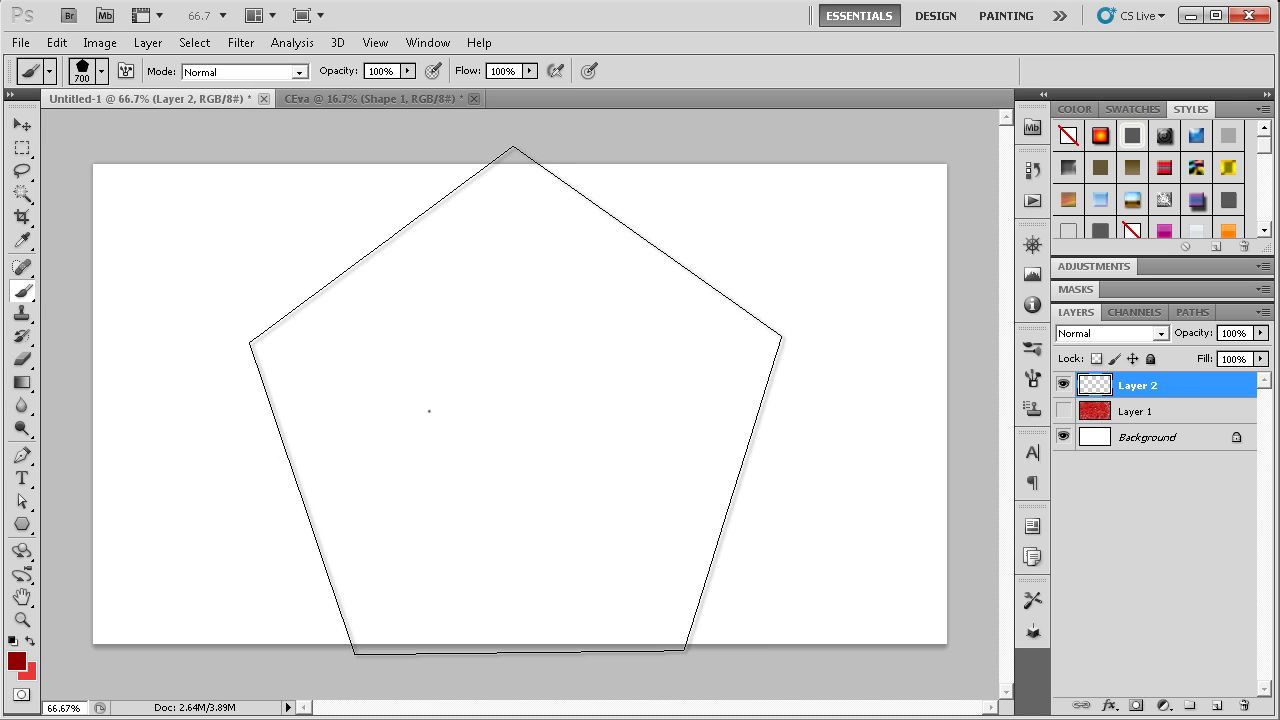
{"action": "key", "text": "bracketleft"}
{"action": "key", "text": "bracketleft"}
{"action": "key", "text": "bracketleft"}
{"action": "key", "text": "bracketleft"}
{"action": "left_click", "coordinate": [516, 410]}
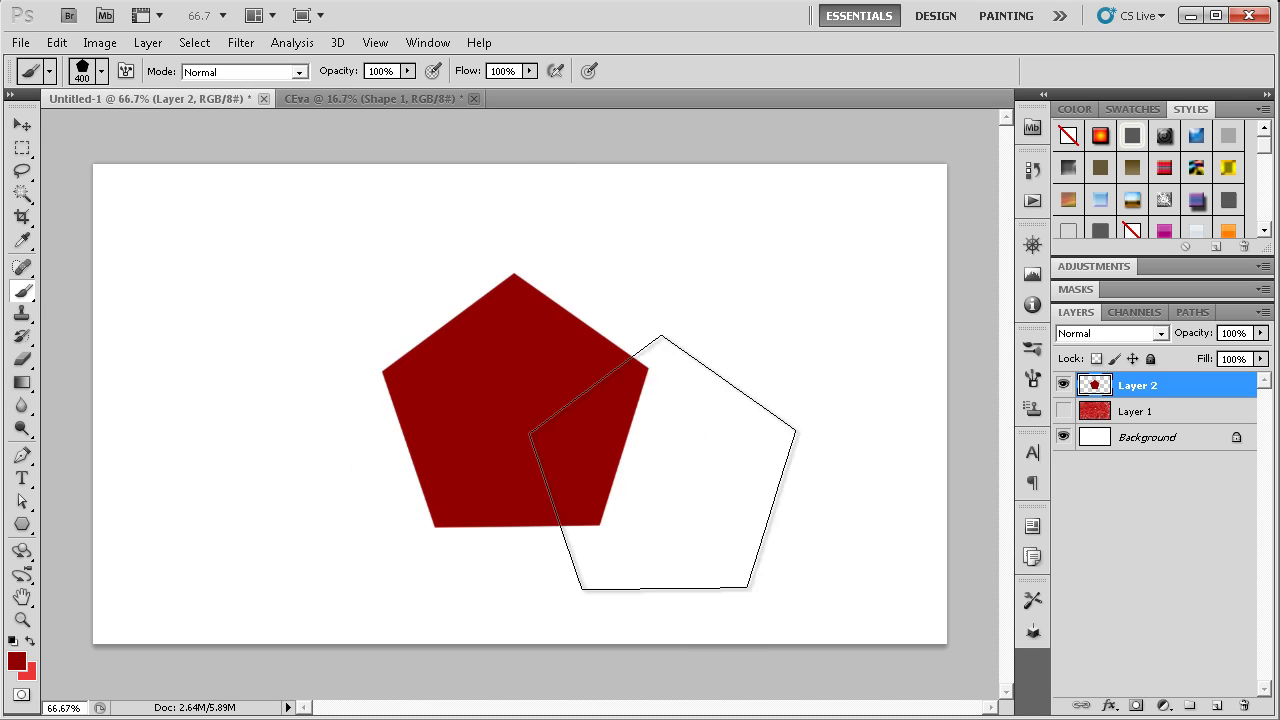
{"action": "left_click", "coordinate": [707, 226]}
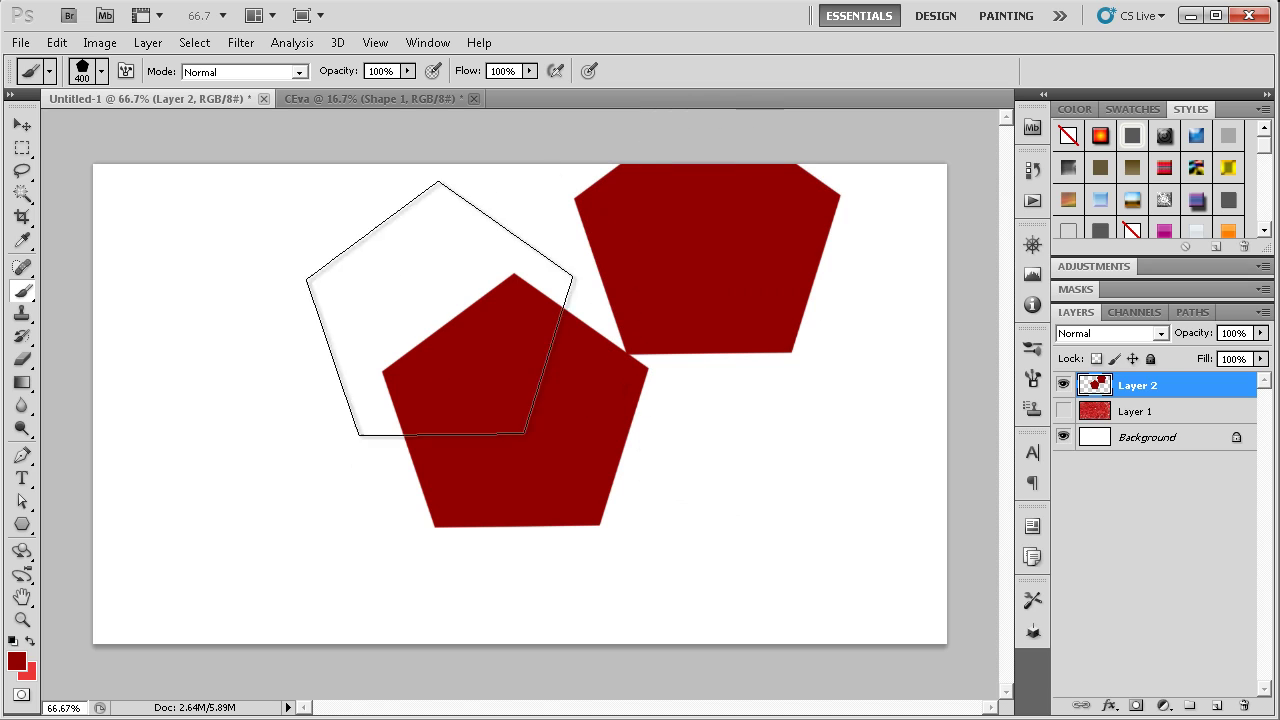
{"action": "left_click", "coordinate": [295, 242]}
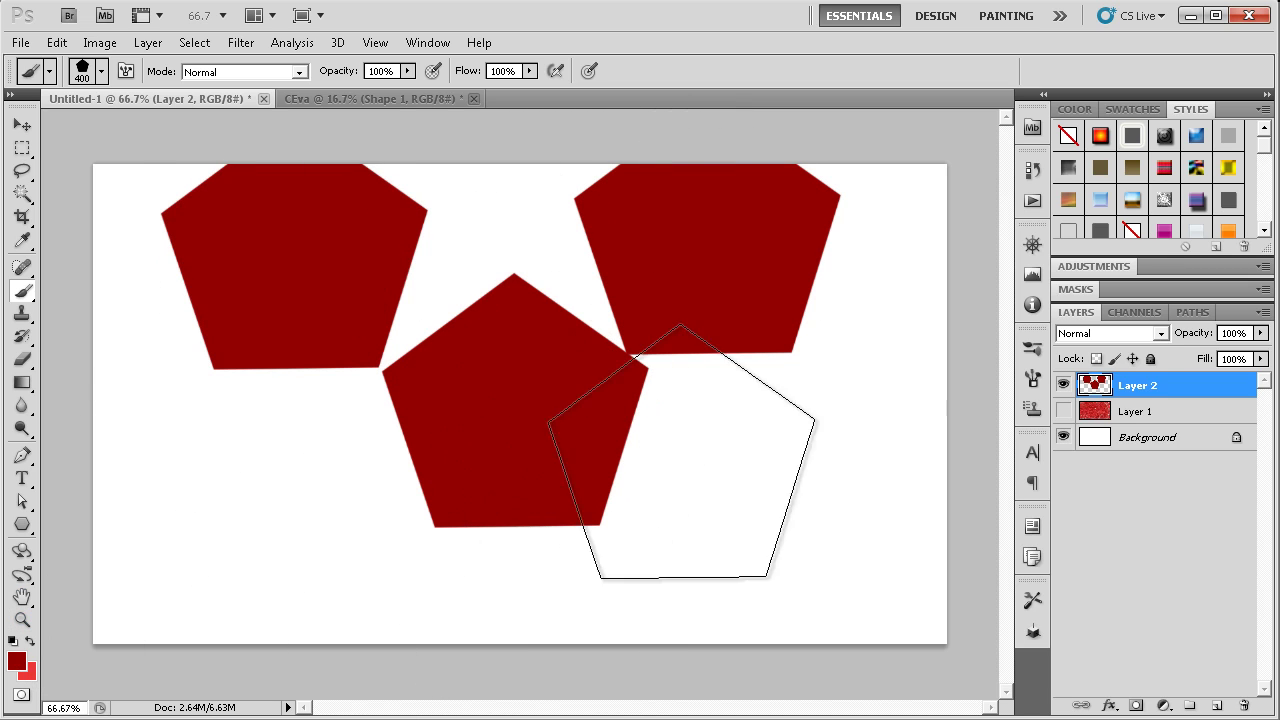
{"action": "mouse_move", "coordinate": [805, 399]}
{"action": "left_mouse_down"}
{"action": "mouse_move", "coordinate": [470, 380]}
{"action": "mouse_move", "coordinate": [420, 345]}
{"action": "left_mouse_up"}
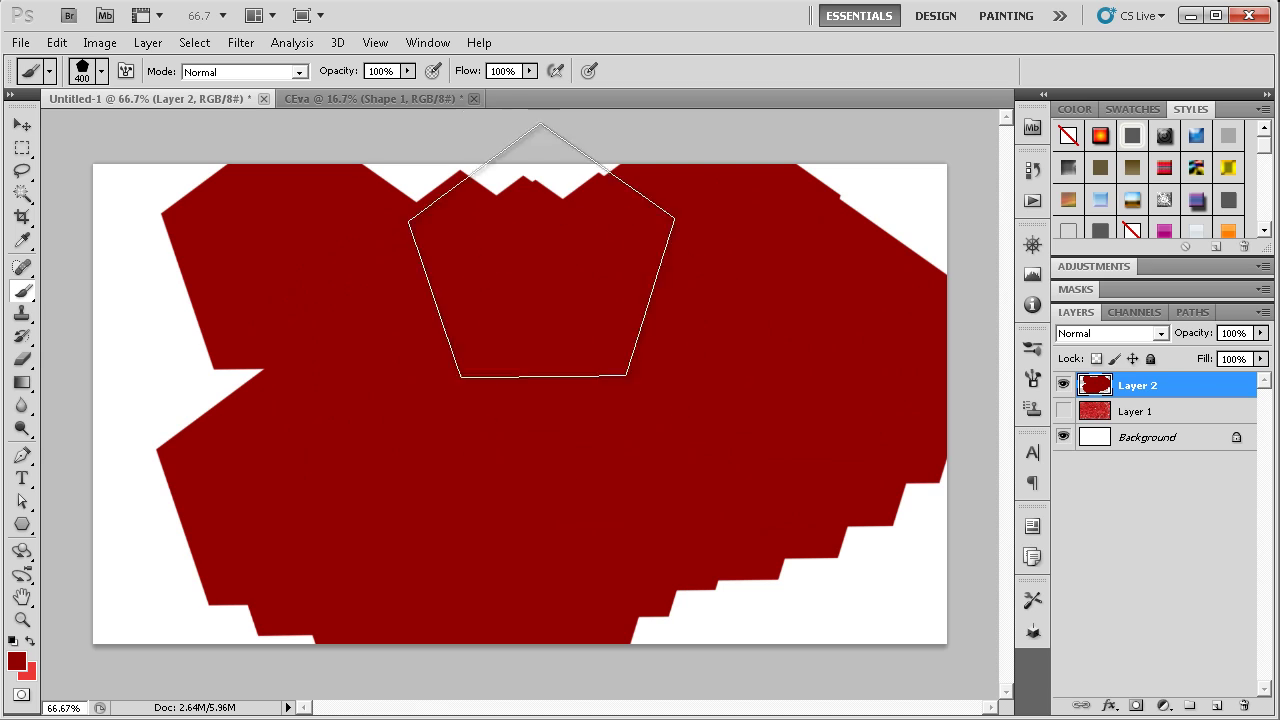
{"action": "key", "text": "Delete"}
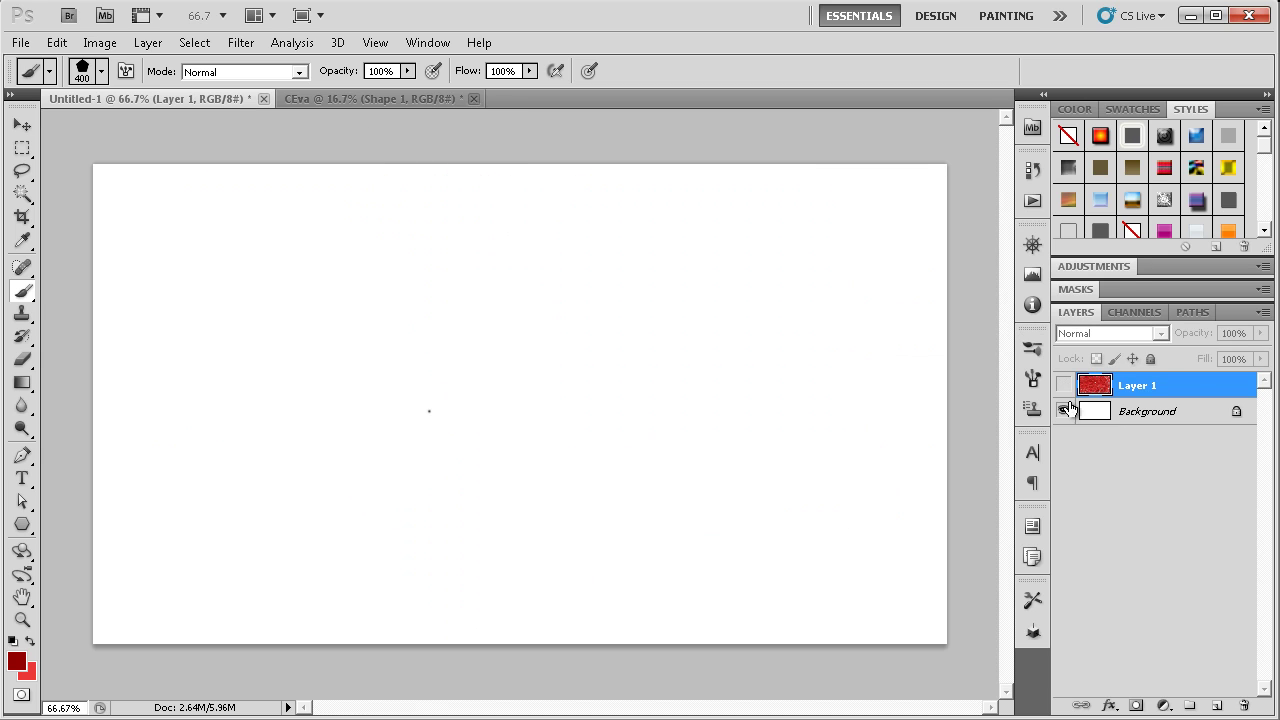
Show Layer 1, add an empty Layer 2, delete Layer 1, and fit the canvas on screen
{"action": "left_click", "coordinate": [1063, 385]}
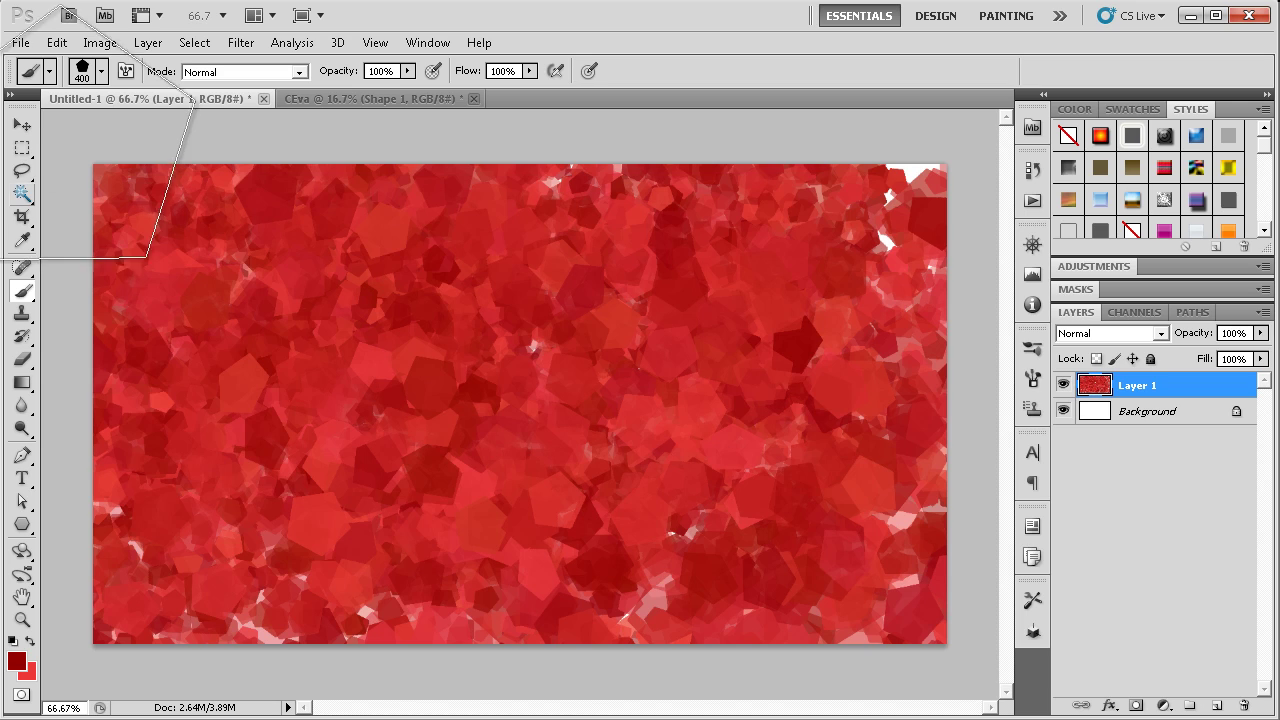
{"action": "left_click", "coordinate": [1219, 705]}
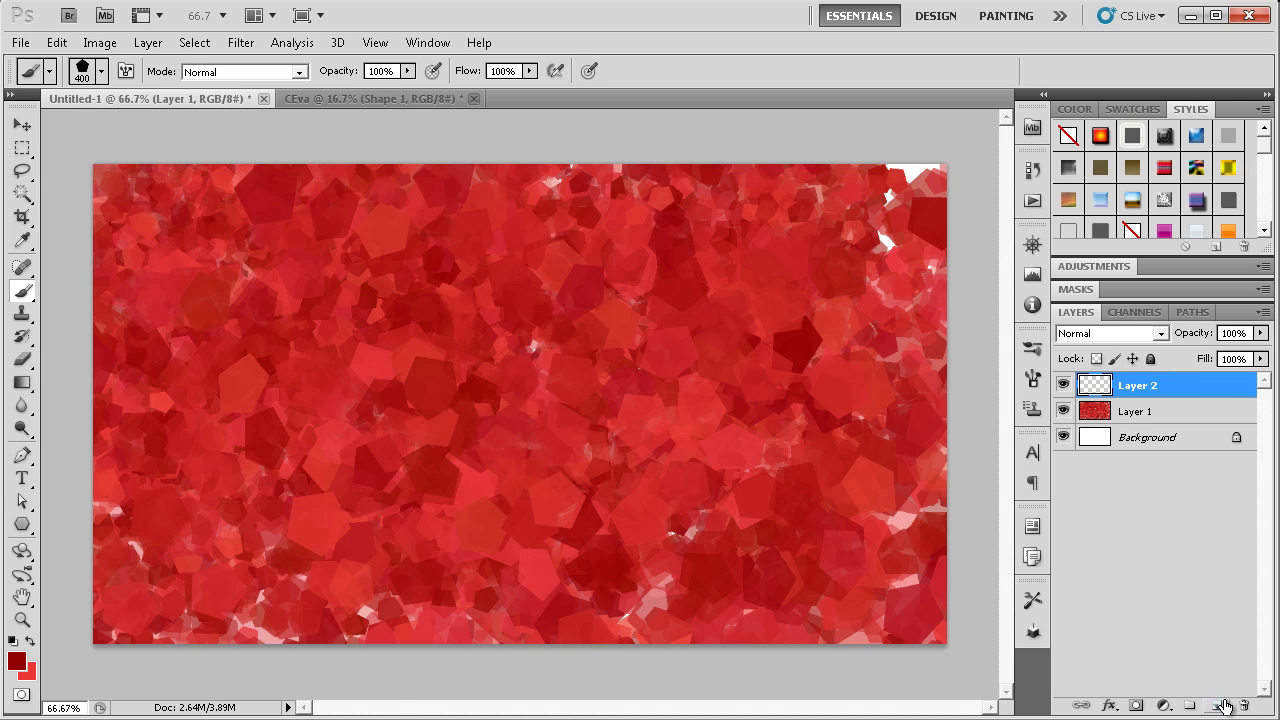
{"action": "left_click", "coordinate": [1140, 422]}
{"action": "key", "text": "z"}
{"action": "left_click", "coordinate": [394, 386]}
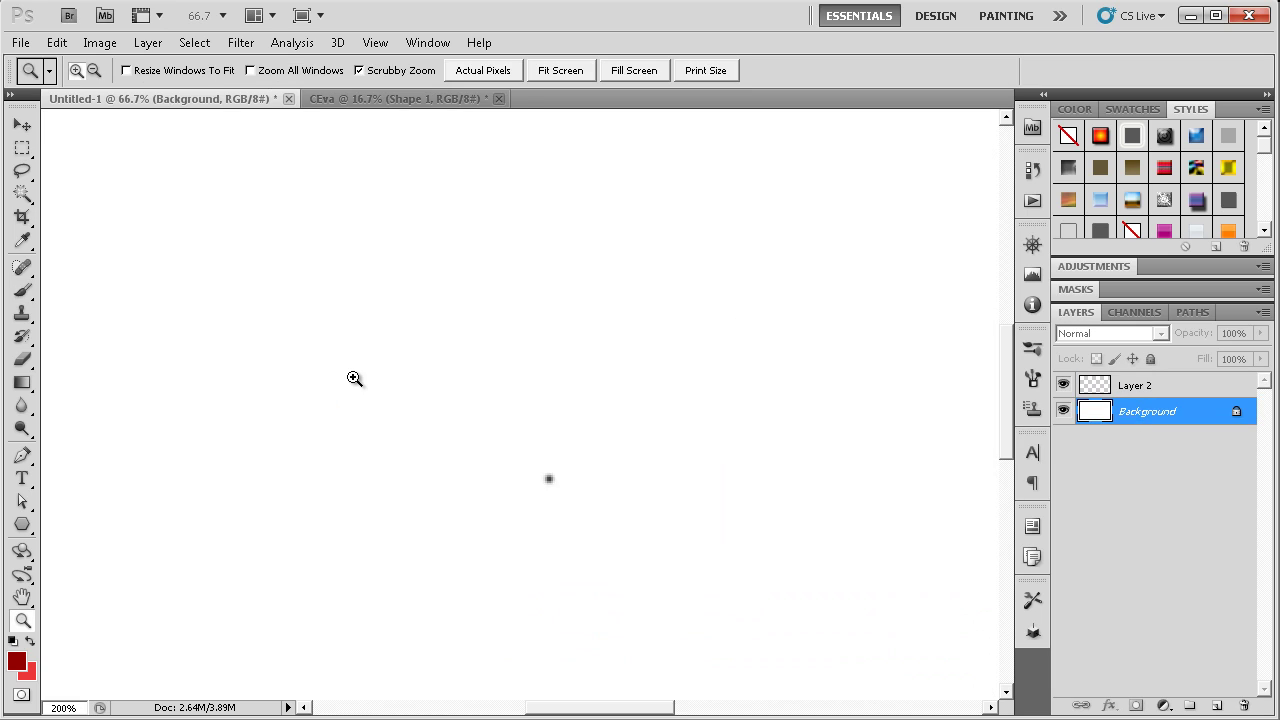
{"action": "left_click", "coordinate": [546, 74]}
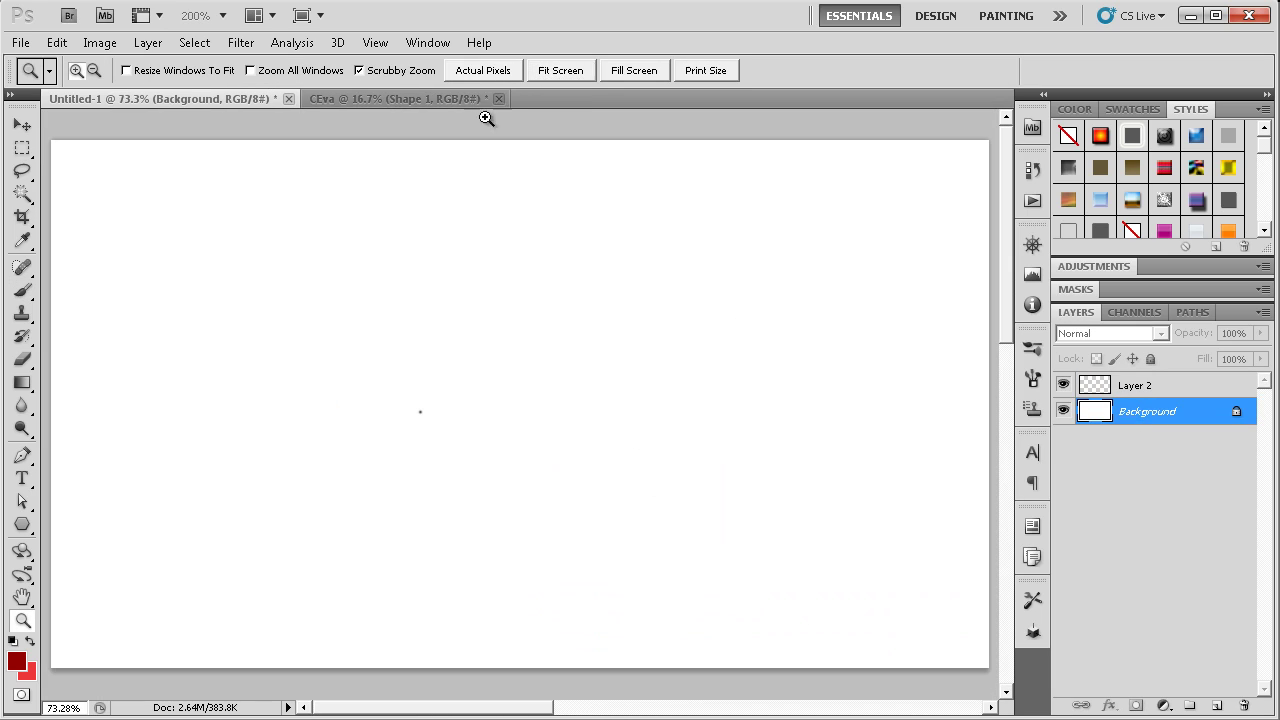
Choose the 14 px bristle brush from the Brush Preset picker
{"action": "left_click", "coordinate": [24, 290]}
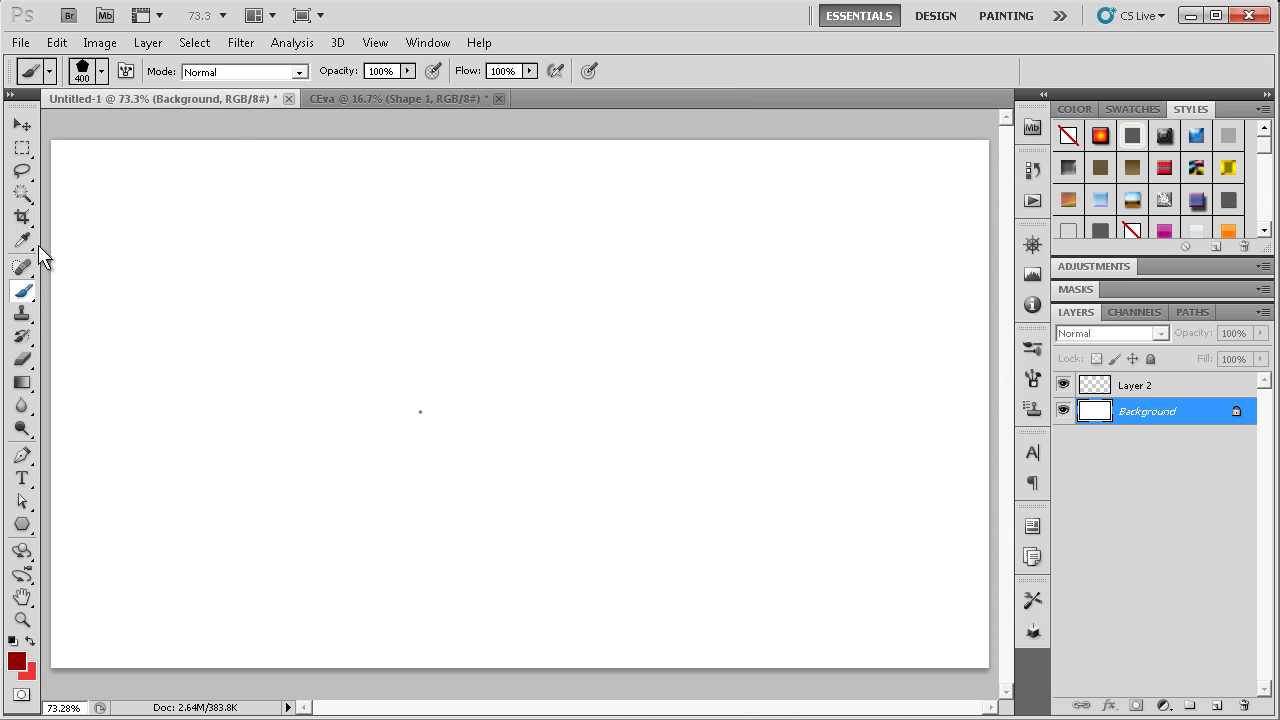
{"action": "left_click", "coordinate": [101, 72]}
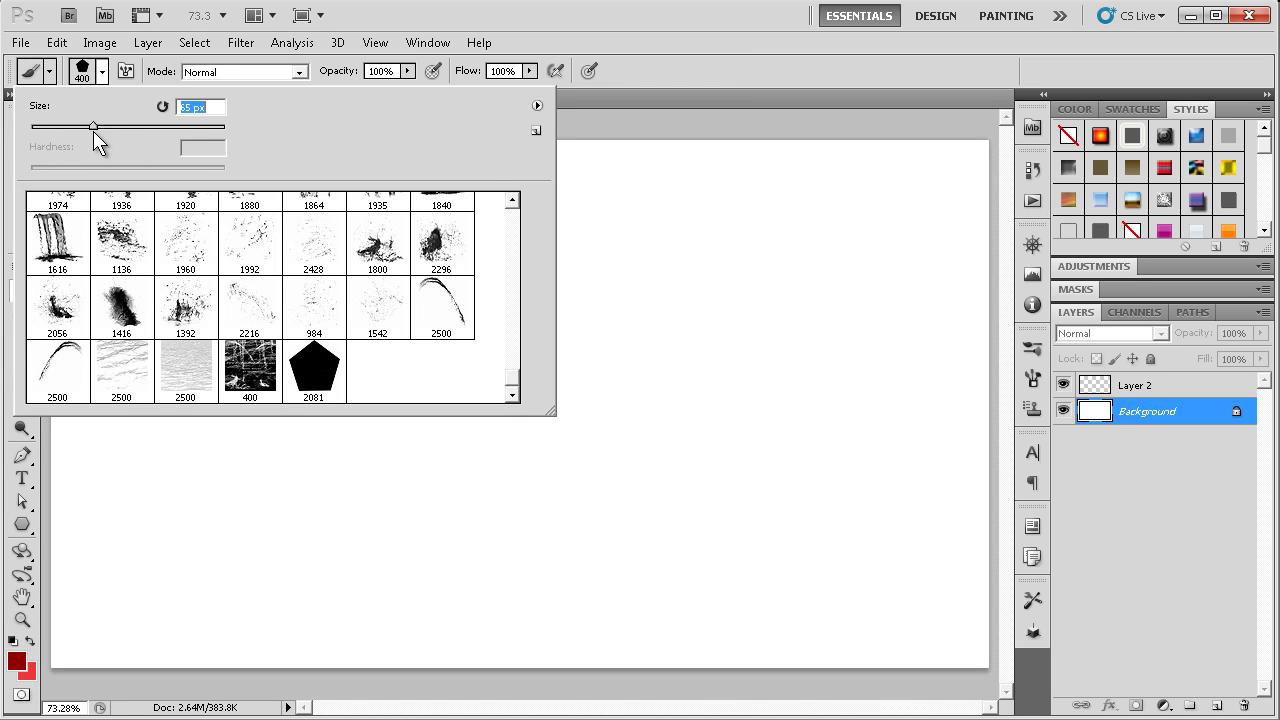
{"action": "left_click", "coordinate": [511, 228]}
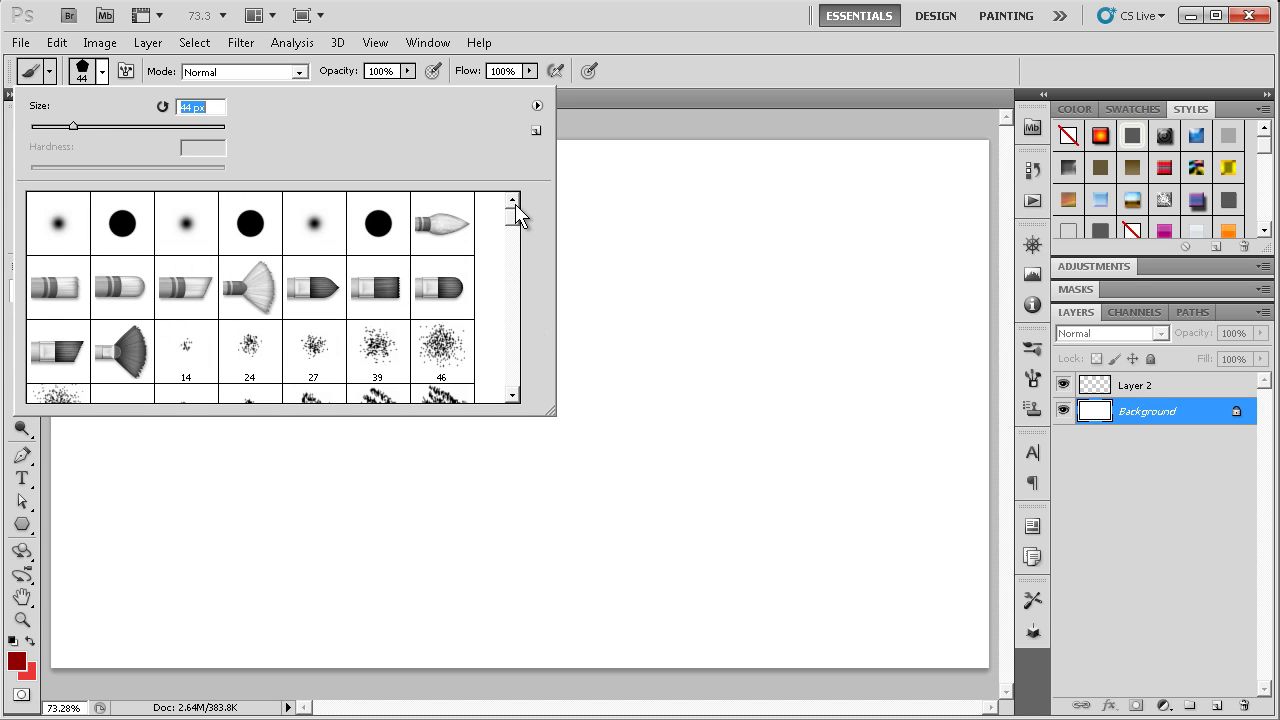
{"action": "left_click", "coordinate": [448, 235]}
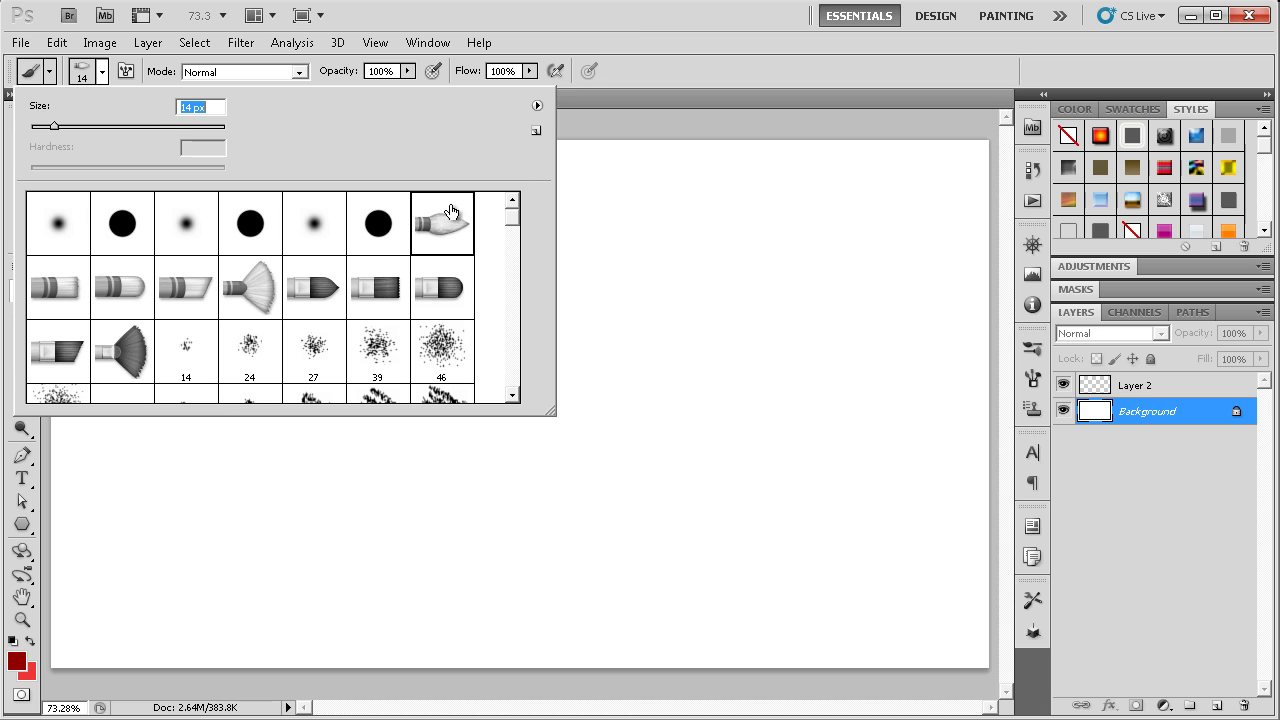
{"action": "left_click", "coordinate": [632, 29]}
Sketch a red figure outline on Layer 2, then undo all the strokes
{"action": "left_click", "coordinate": [1150, 386]}
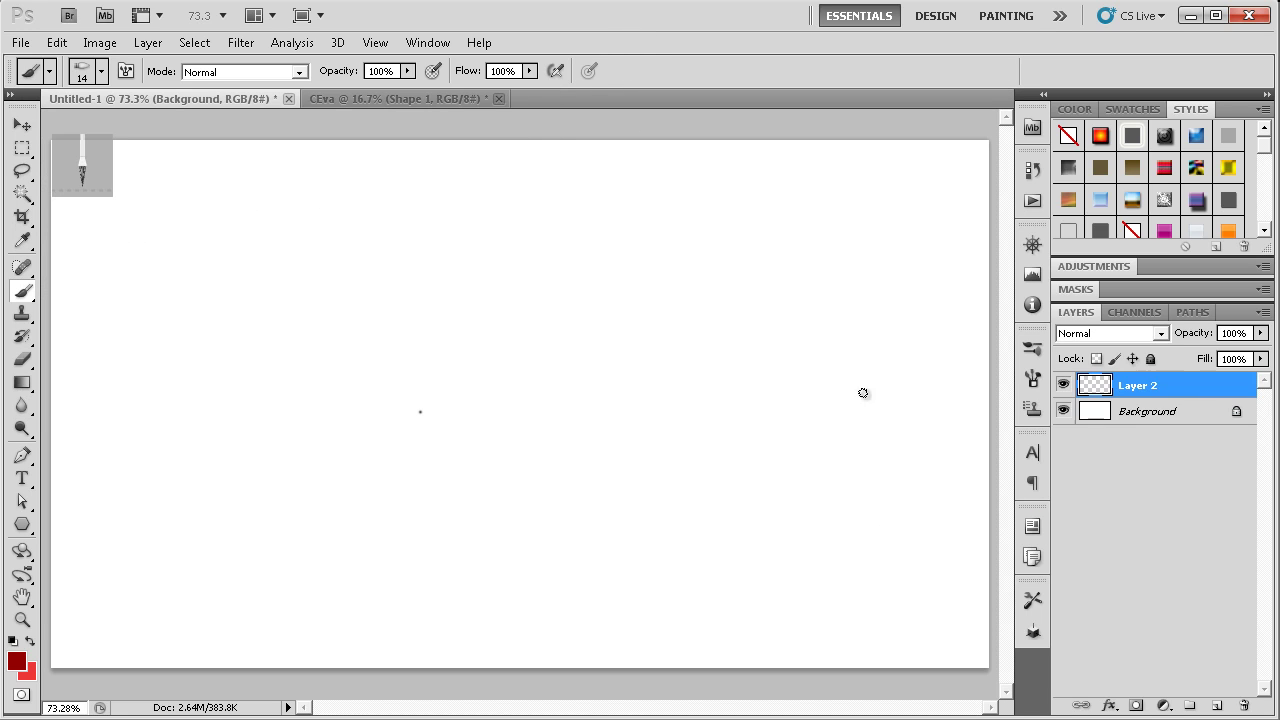
{"action": "mouse_move", "coordinate": [486, 229]}
{"action": "left_mouse_down"}
{"action": "mouse_move", "coordinate": [444, 226]}
{"action": "mouse_move", "coordinate": [350, 421]}
{"action": "left_mouse_up"}
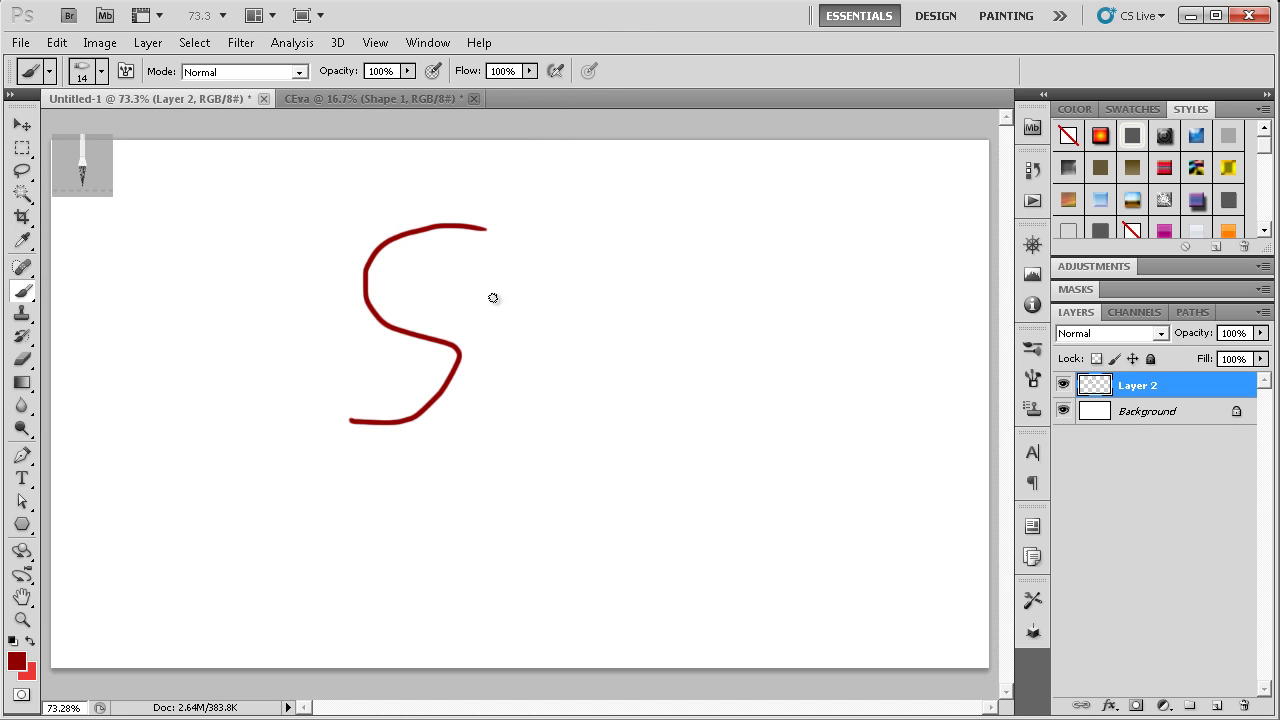
{"action": "mouse_move", "coordinate": [486, 229]}
{"action": "left_mouse_down"}
{"action": "mouse_move", "coordinate": [500, 357]}
{"action": "mouse_move", "coordinate": [577, 411]}
{"action": "left_mouse_up"}
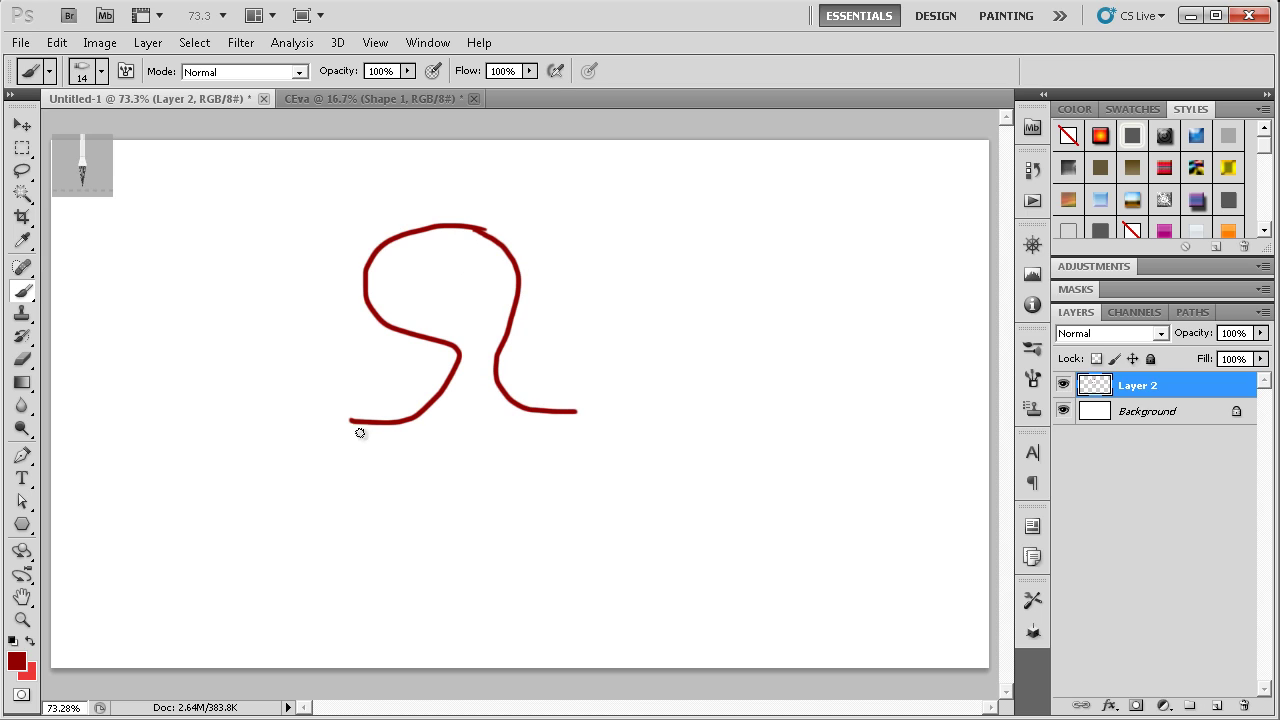
{"action": "left_click_drag", "start_coordinate": [349, 421], "coordinate": [340, 450]}
{"action": "mouse_move", "coordinate": [340, 516]}
{"action": "left_mouse_down"}
{"action": "mouse_move", "coordinate": [480, 603]}
{"action": "mouse_move", "coordinate": [474, 486]}
{"action": "mouse_move", "coordinate": [531, 497]}
{"action": "mouse_move", "coordinate": [623, 598]}
{"action": "mouse_move", "coordinate": [586, 408]}
{"action": "mouse_move", "coordinate": [572, 412]}
{"action": "left_mouse_up"}
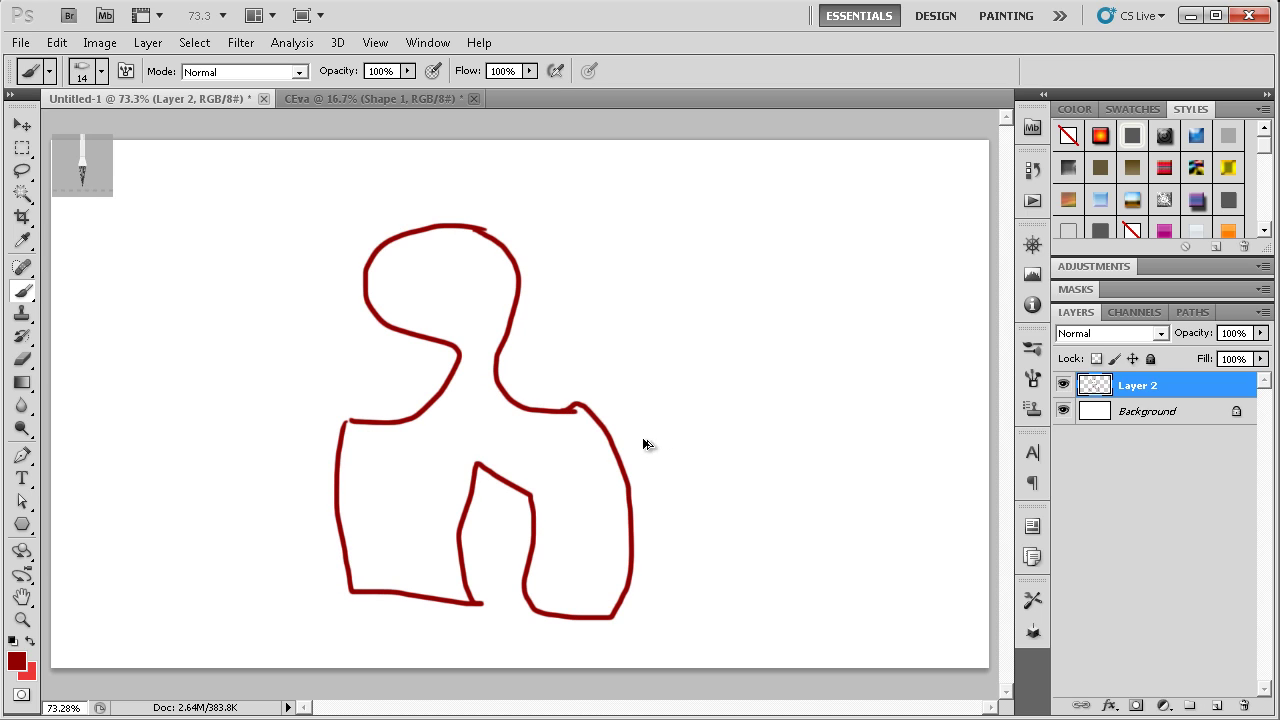
{"action": "key", "text": "ctrl+z"}
{"action": "key", "text": "ctrl+alt+z"}
{"action": "key", "text": "alt+["}
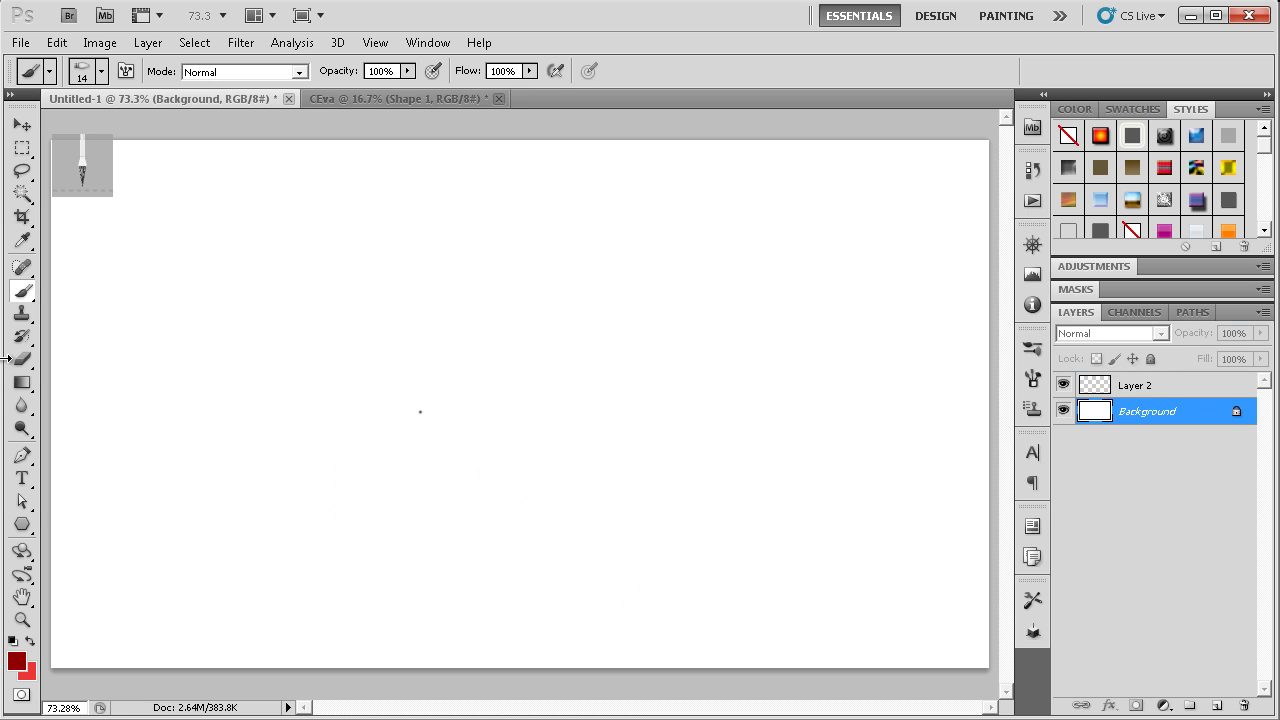
{"action": "left_click", "coordinate": [82, 72]}
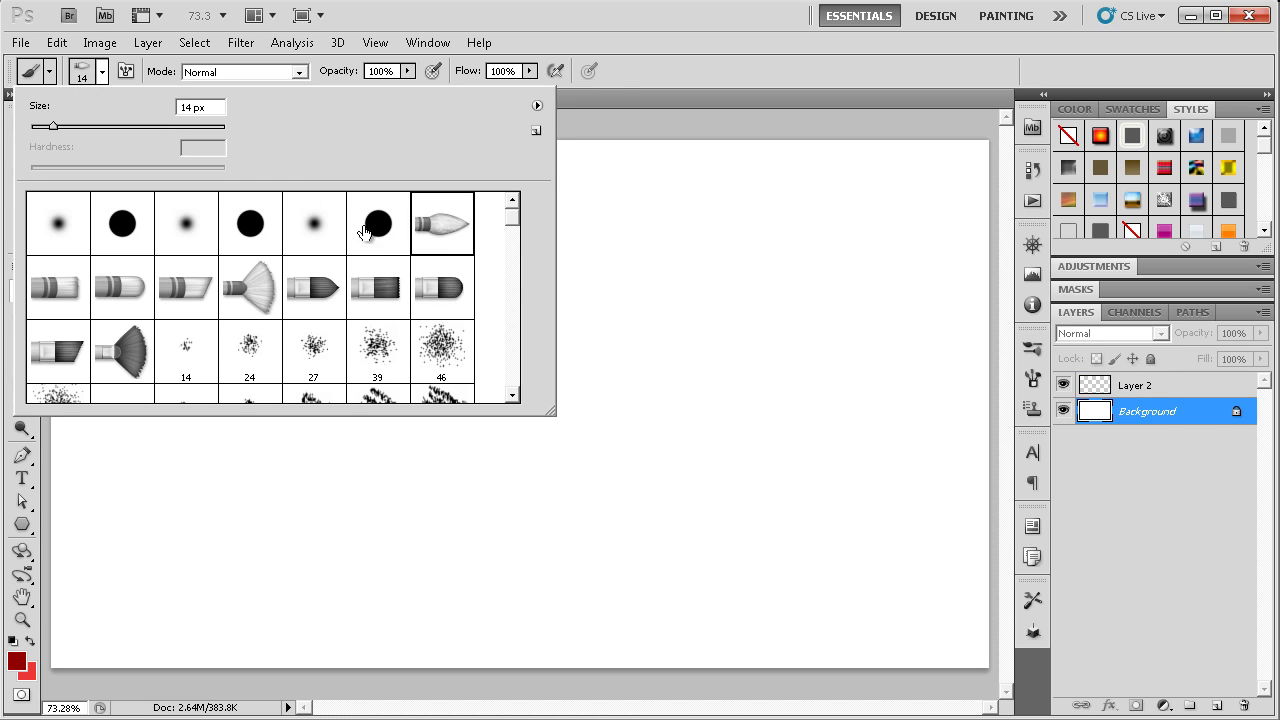
{"action": "left_click", "coordinate": [610, 70]}
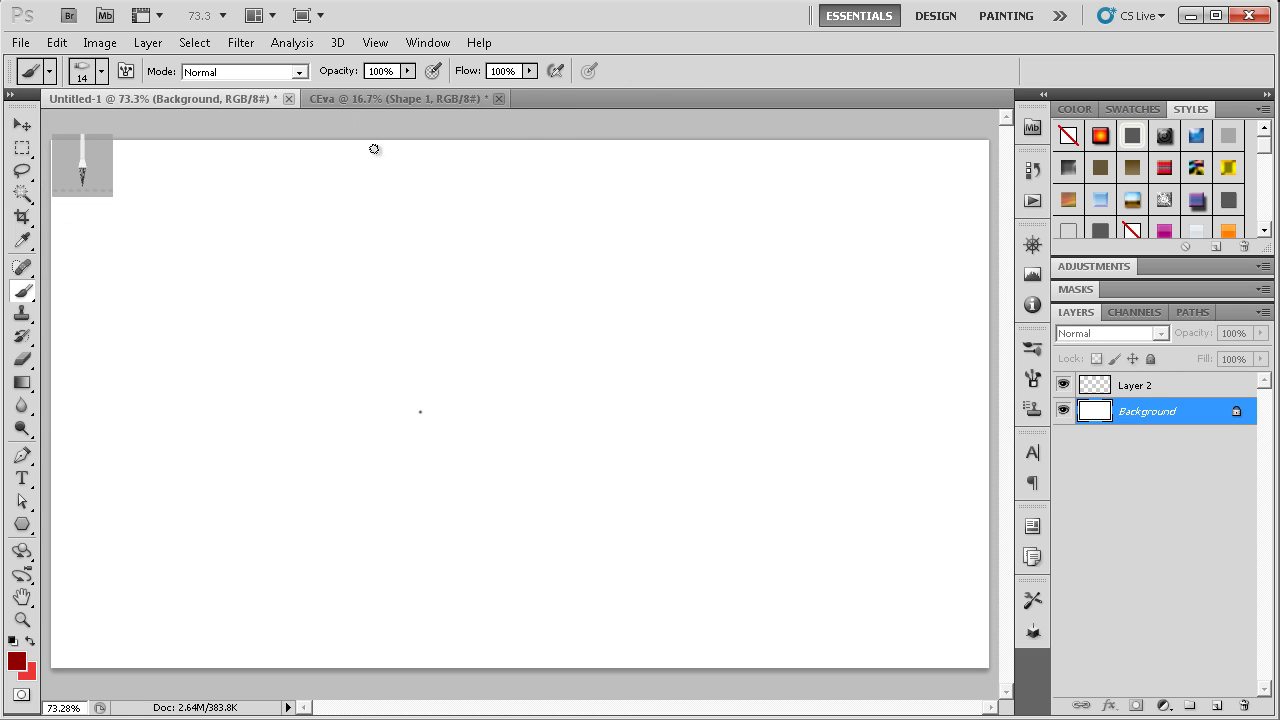
Undo an accidental filled pen shape and switch the Pen tool to Paths mode
{"action": "left_click", "coordinate": [27, 457]}
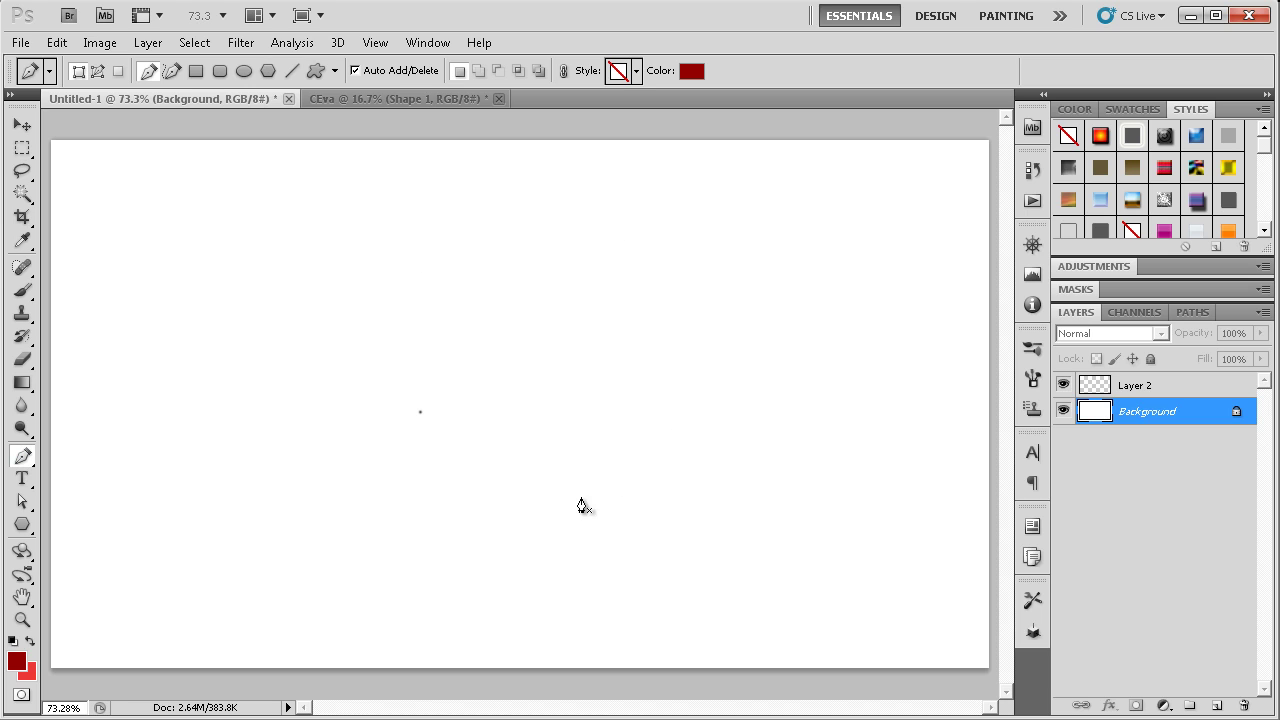
{"action": "left_click", "coordinate": [606, 561]}
{"action": "left_click_drag", "start_coordinate": [695, 316], "coordinate": [828, 386]}
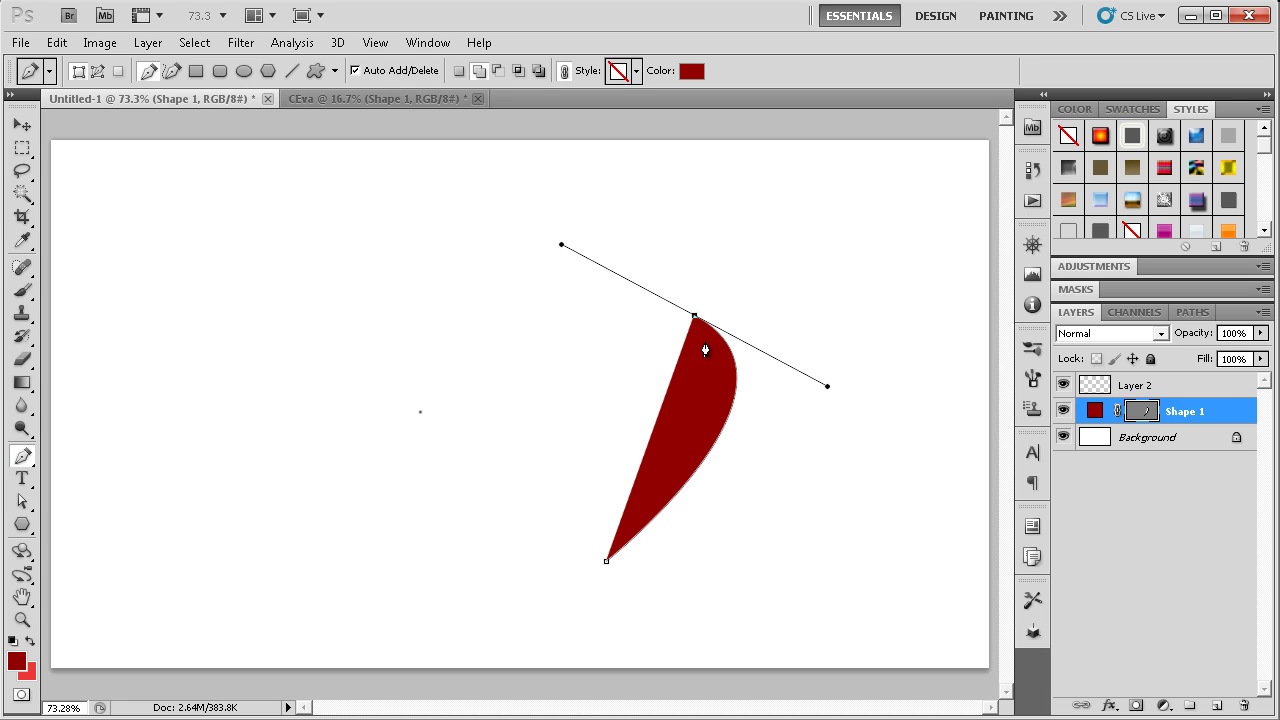
{"action": "key", "text": "ctrl+alt+z"}
{"action": "key", "text": "ctrl+alt+z"}
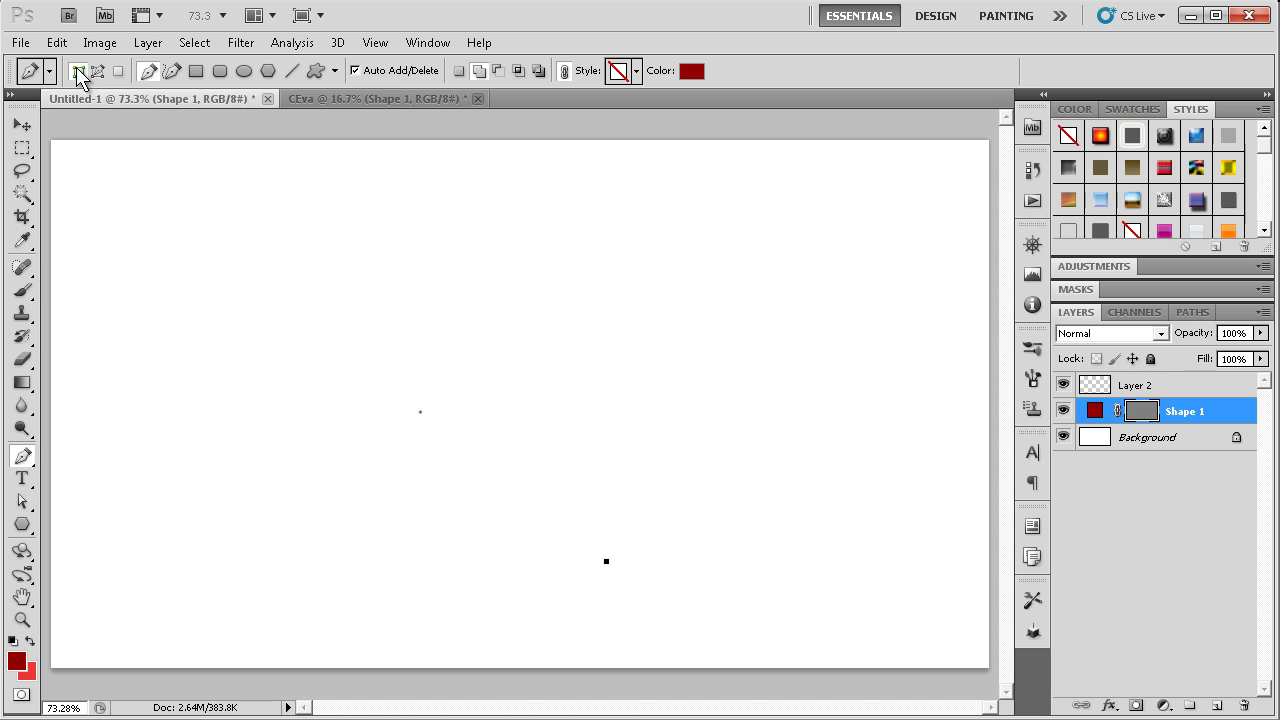
{"action": "left_click", "coordinate": [98, 71]}
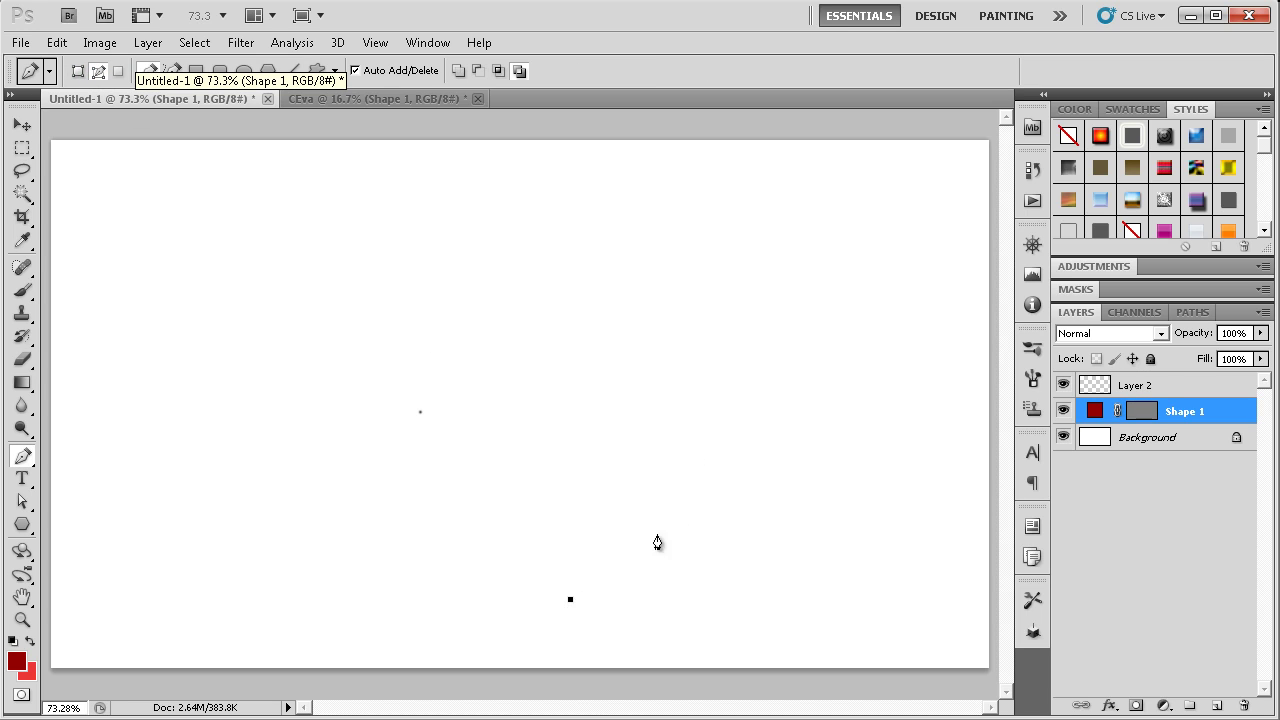
Draw the curved hook-shaped path with three curved anchors
{"action": "mouse_move", "coordinate": [632, 282]}
{"action": "left_mouse_down"}
{"action": "mouse_move", "coordinate": [463, 257]}
{"action": "mouse_move", "coordinate": [463, 200]}
{"action": "left_mouse_up"}
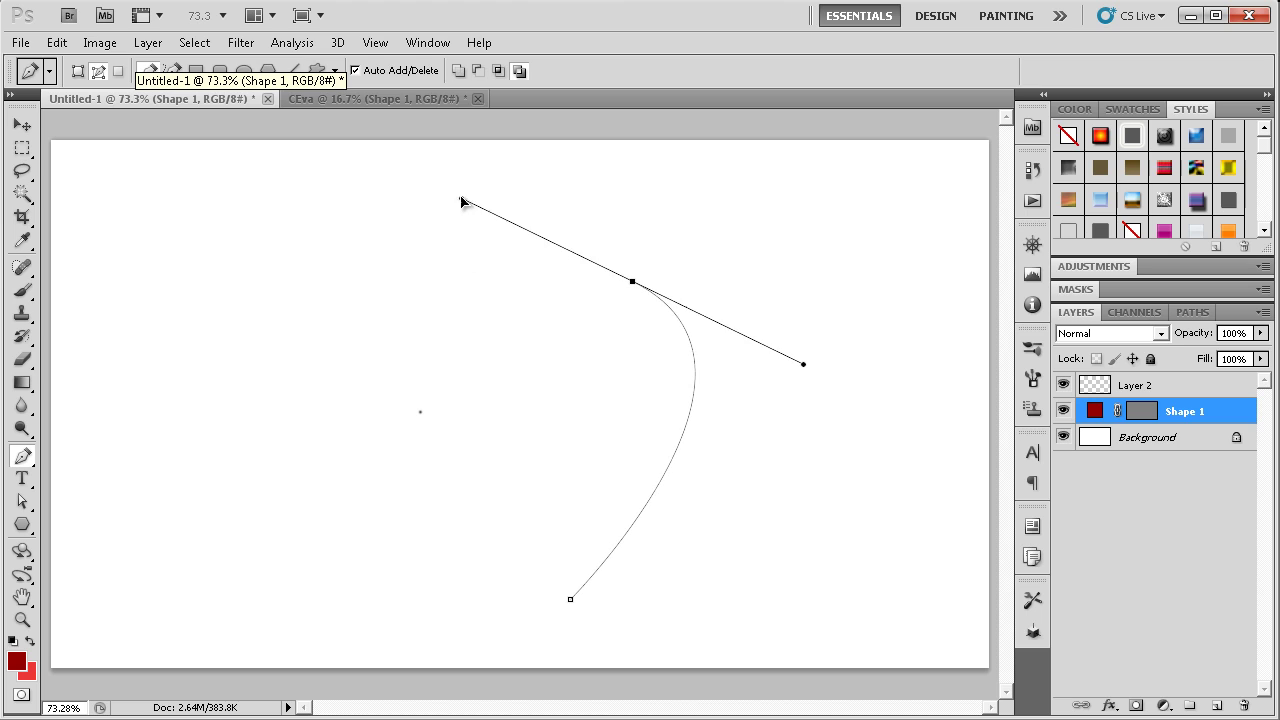
{"action": "left_click", "coordinate": [632, 283], "text": "alt"}
{"action": "left_click_drag", "start_coordinate": [368, 250], "coordinate": [266, 333]}
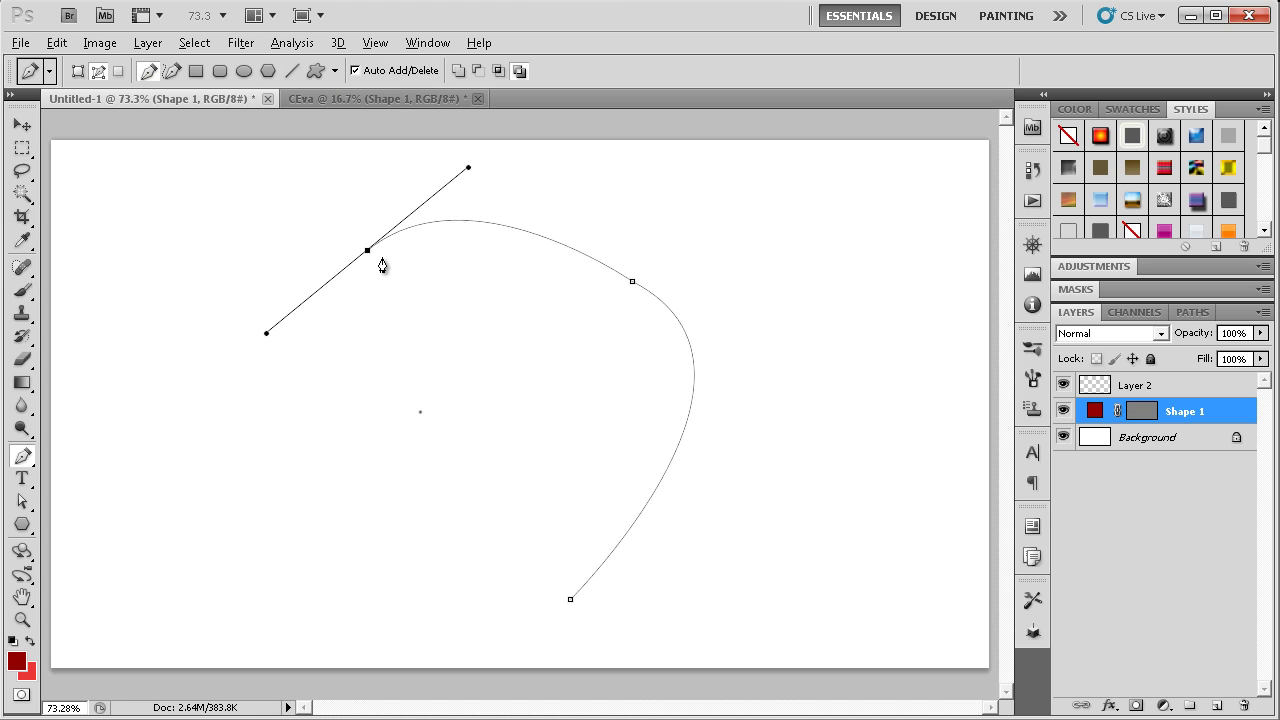
{"action": "left_click", "coordinate": [368, 250], "text": "alt"}
{"action": "mouse_move", "coordinate": [313, 402]}
{"action": "left_mouse_down"}
{"action": "mouse_move", "coordinate": [265, 460]}
{"action": "mouse_move", "coordinate": [166, 456]}
{"action": "left_mouse_up"}
{"action": "right_click", "coordinate": [505, 378]}
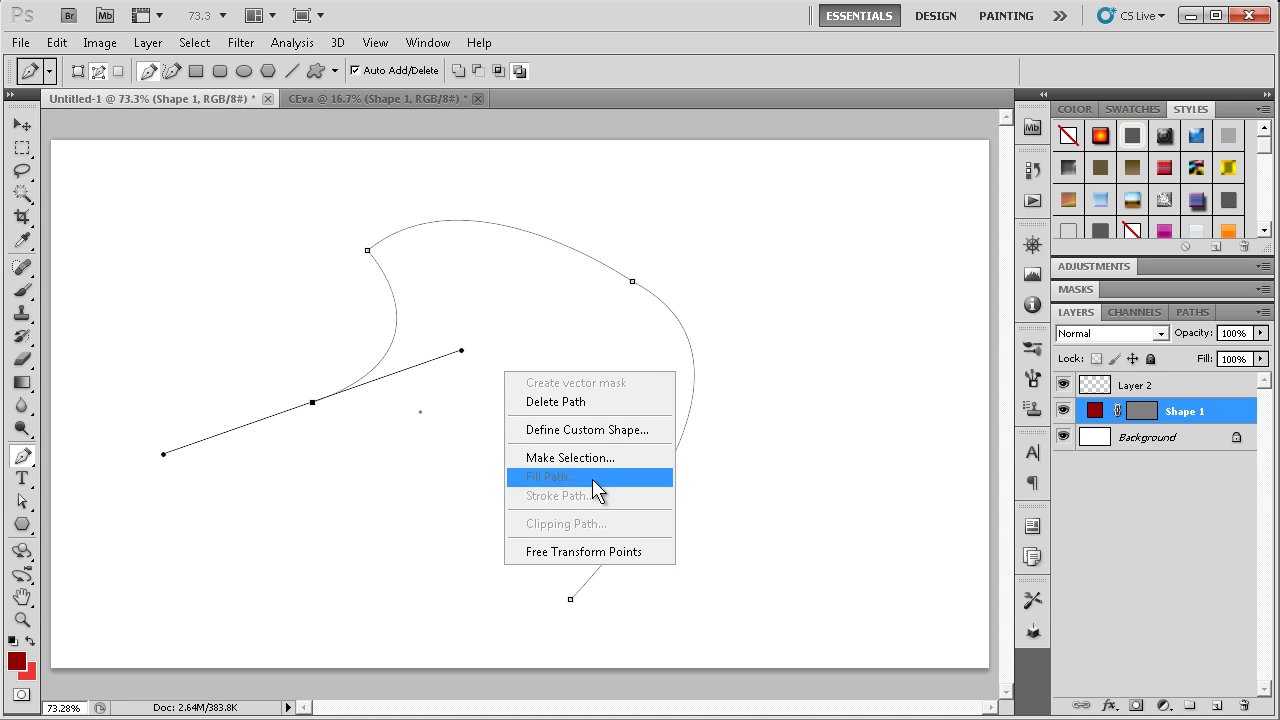
{"action": "right_click", "coordinate": [483, 301]}
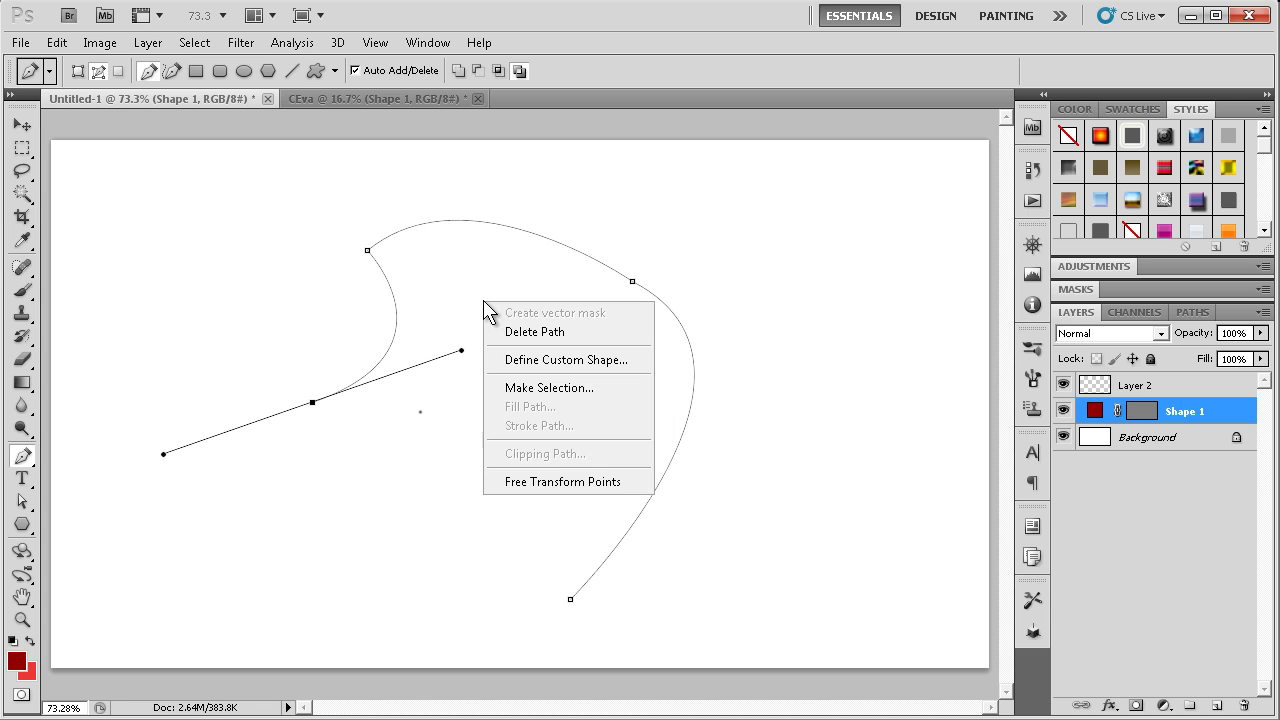
{"action": "left_click", "coordinate": [331, 499]}
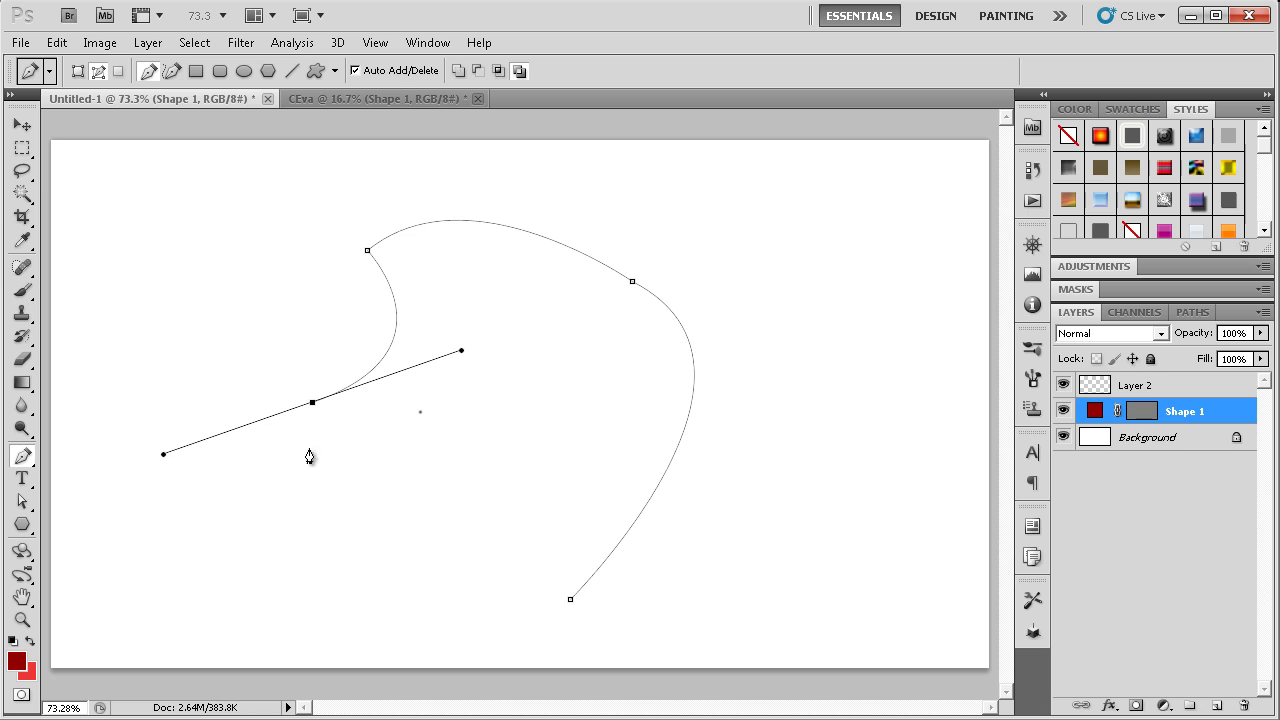
Select Layer 2 and restore the hook path after an accidental anchor deletion
{"action": "left_click", "coordinate": [1152, 398]}
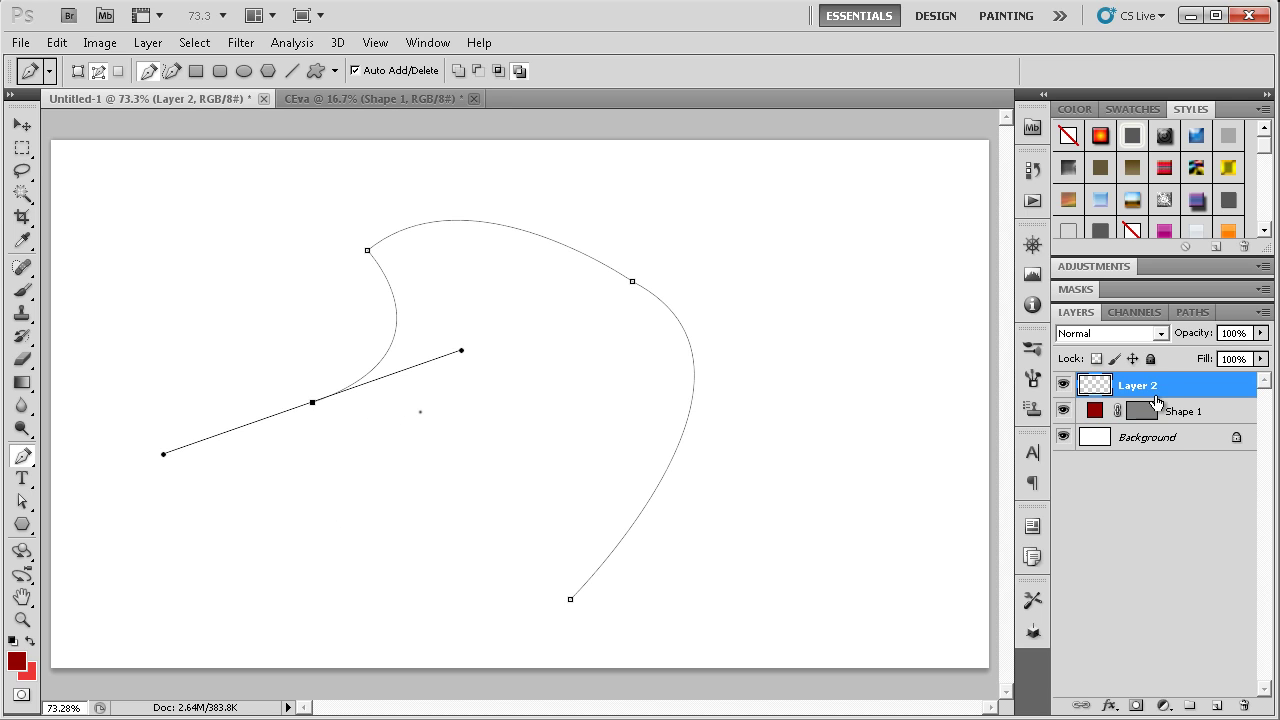
{"action": "right_click", "coordinate": [548, 396]}
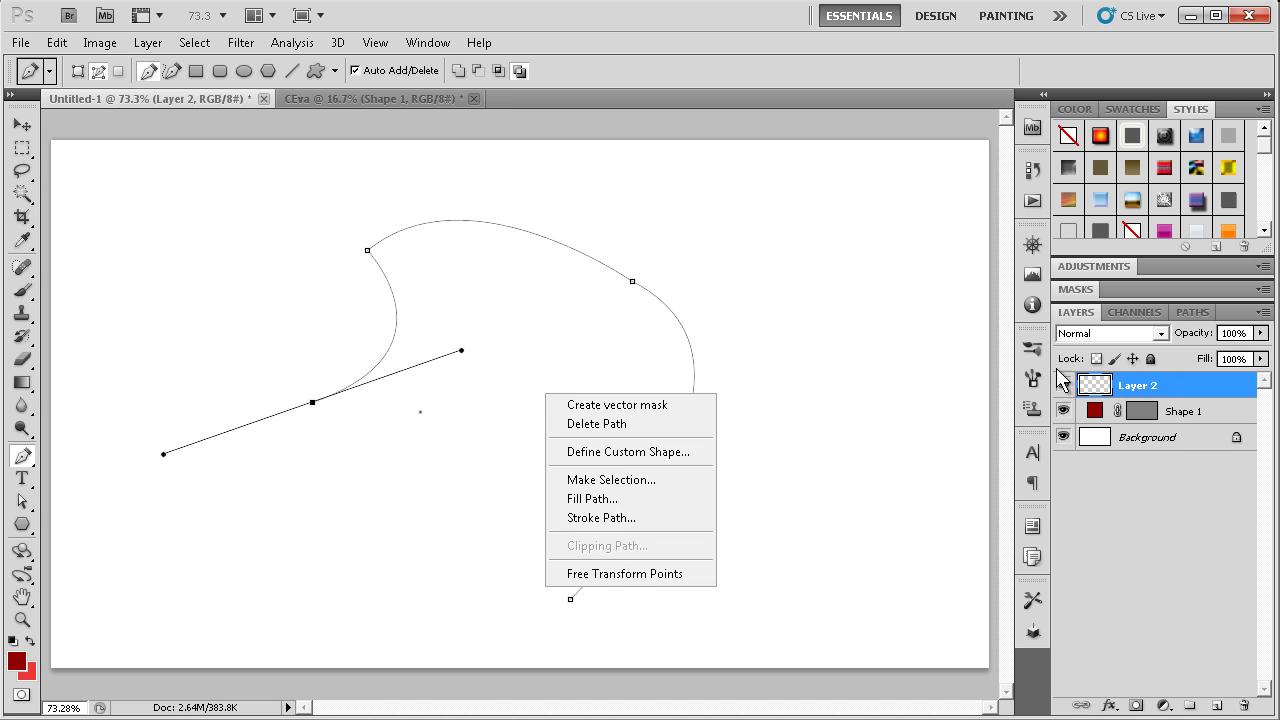
{"action": "left_click", "coordinate": [1160, 395]}
{"action": "left_click", "coordinate": [1190, 412]}
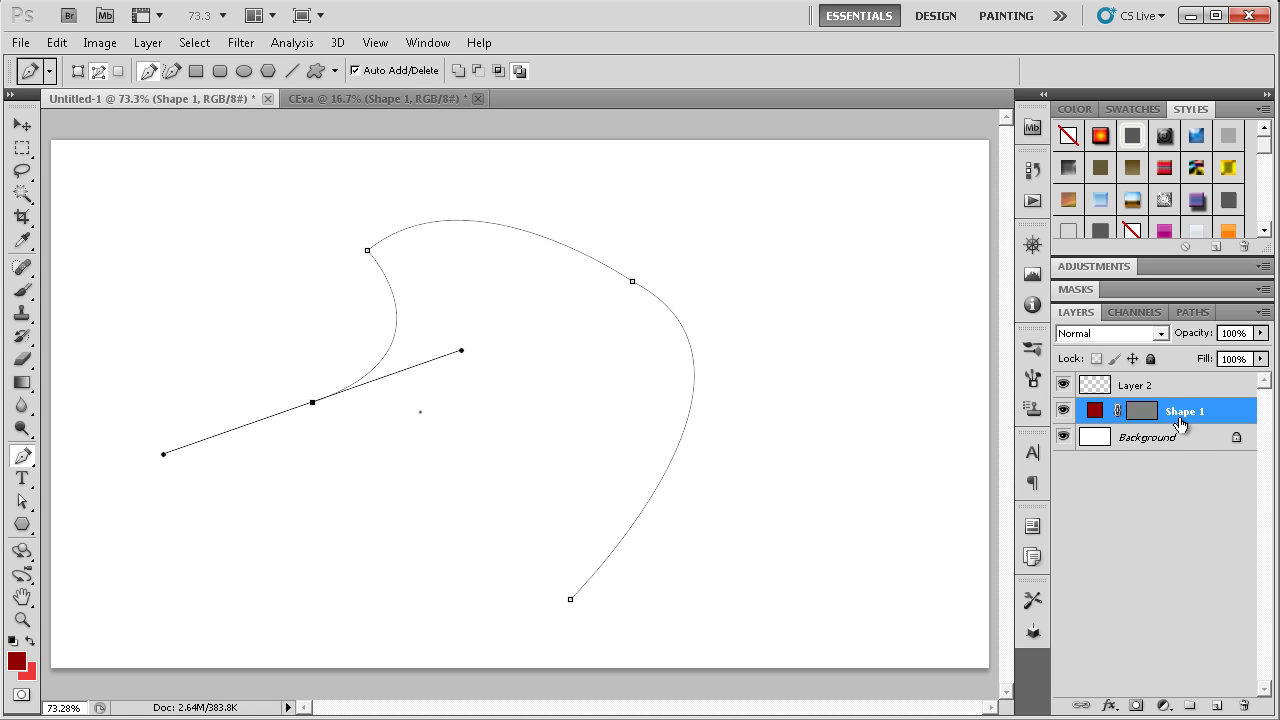
{"action": "key", "text": "Delete"}
{"action": "key", "text": "Delete"}
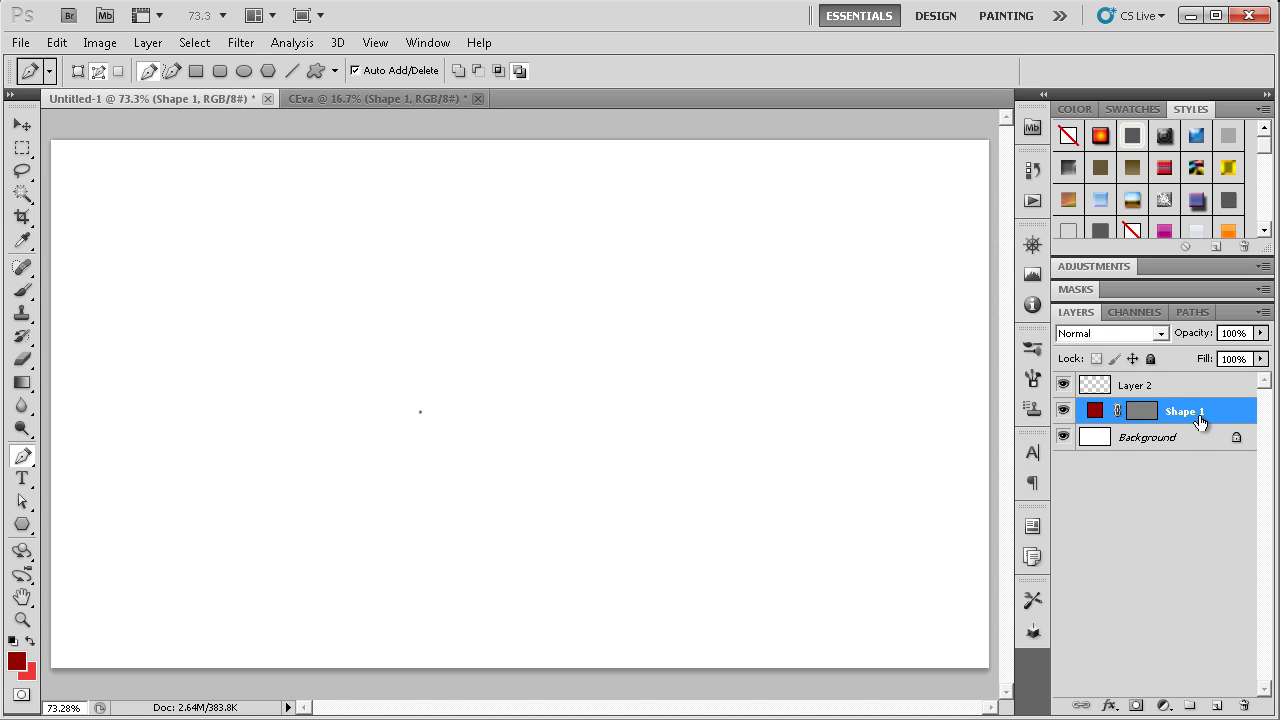
{"action": "key", "text": "ctrl+alt+z"}
{"action": "key", "text": "ctrl+alt+z"}
Stroke the hook path on Layer 2 with the tapered brush and hide the path
{"action": "left_click", "coordinate": [1145, 388]}
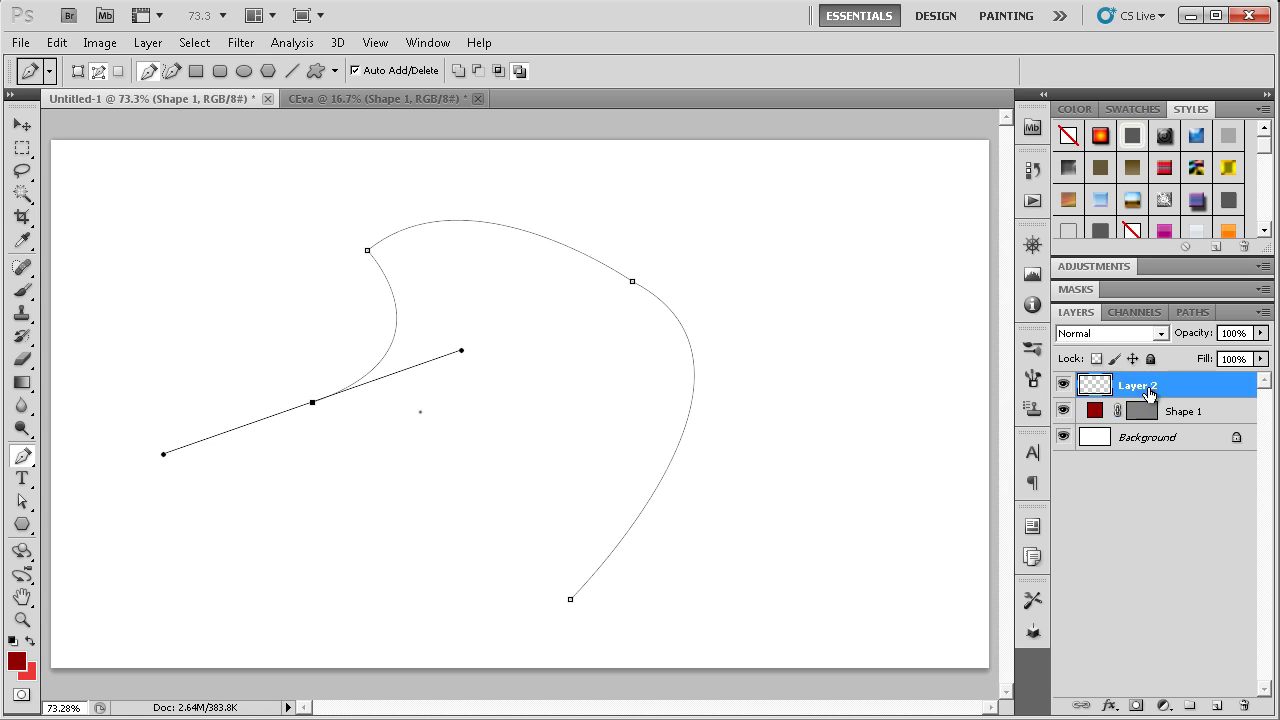
{"action": "right_click", "coordinate": [531, 358]}
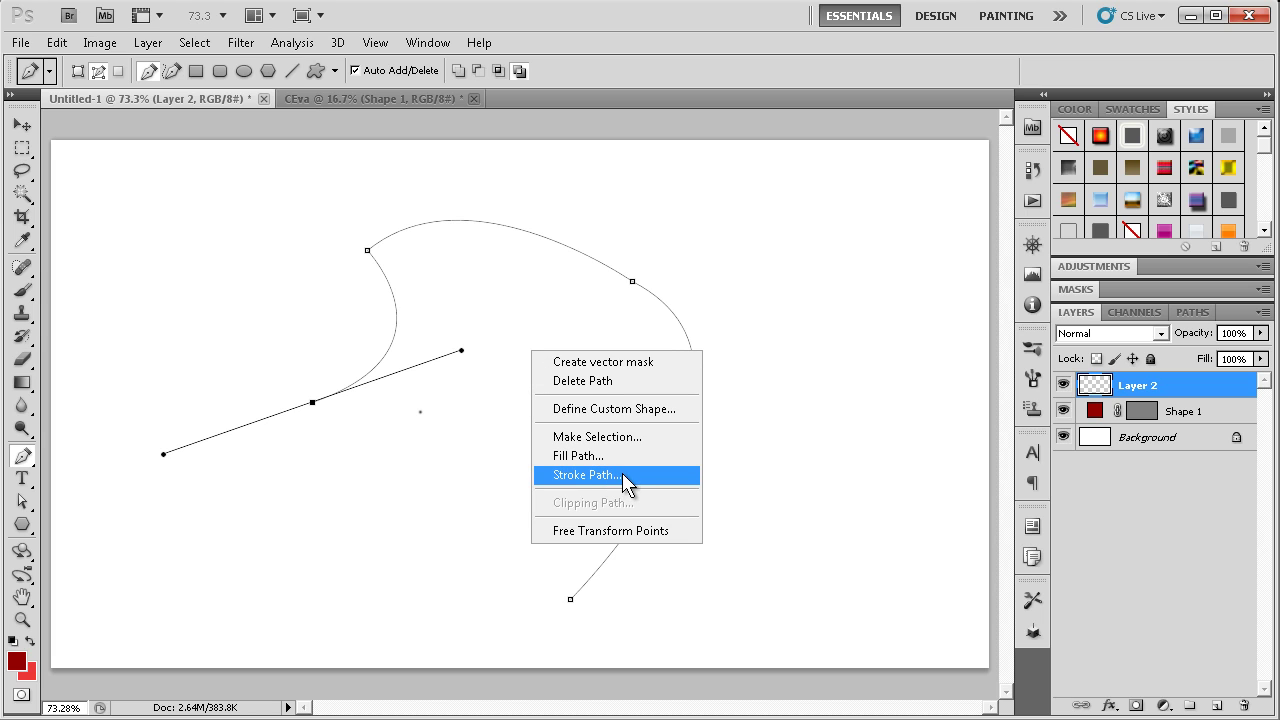
{"action": "left_click", "coordinate": [625, 476]}
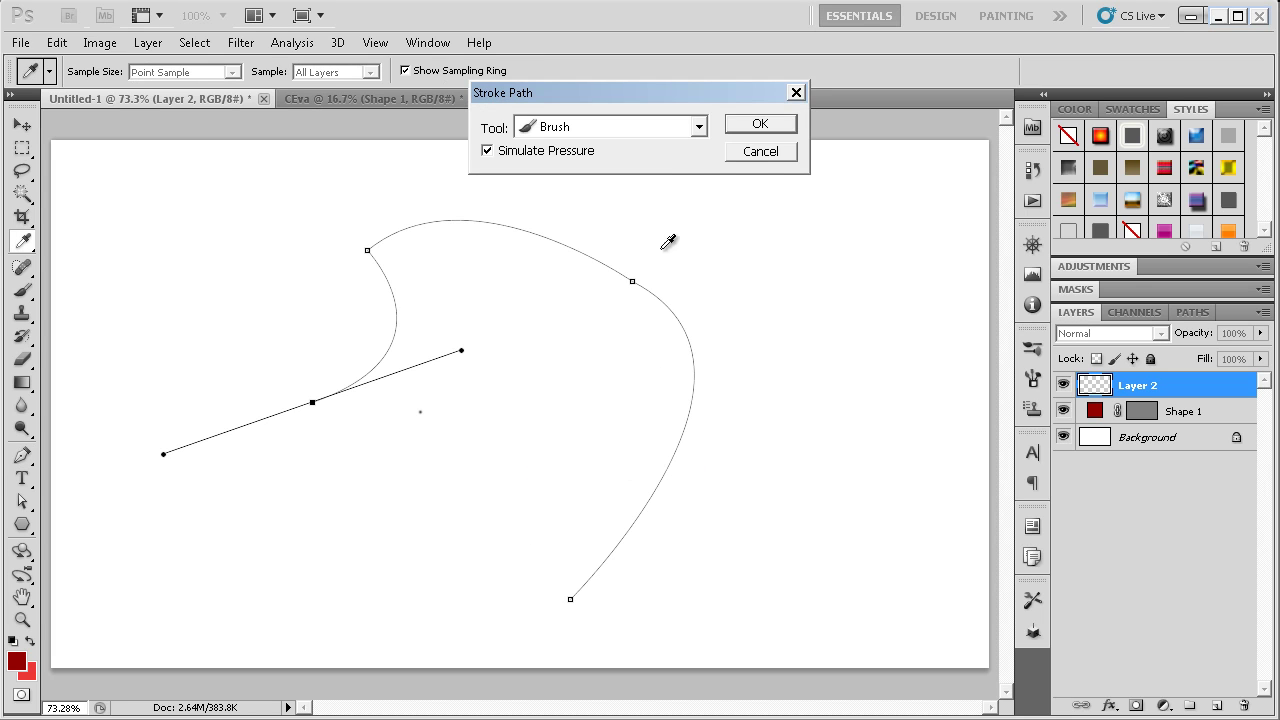
{"action": "left_click", "coordinate": [754, 126]}
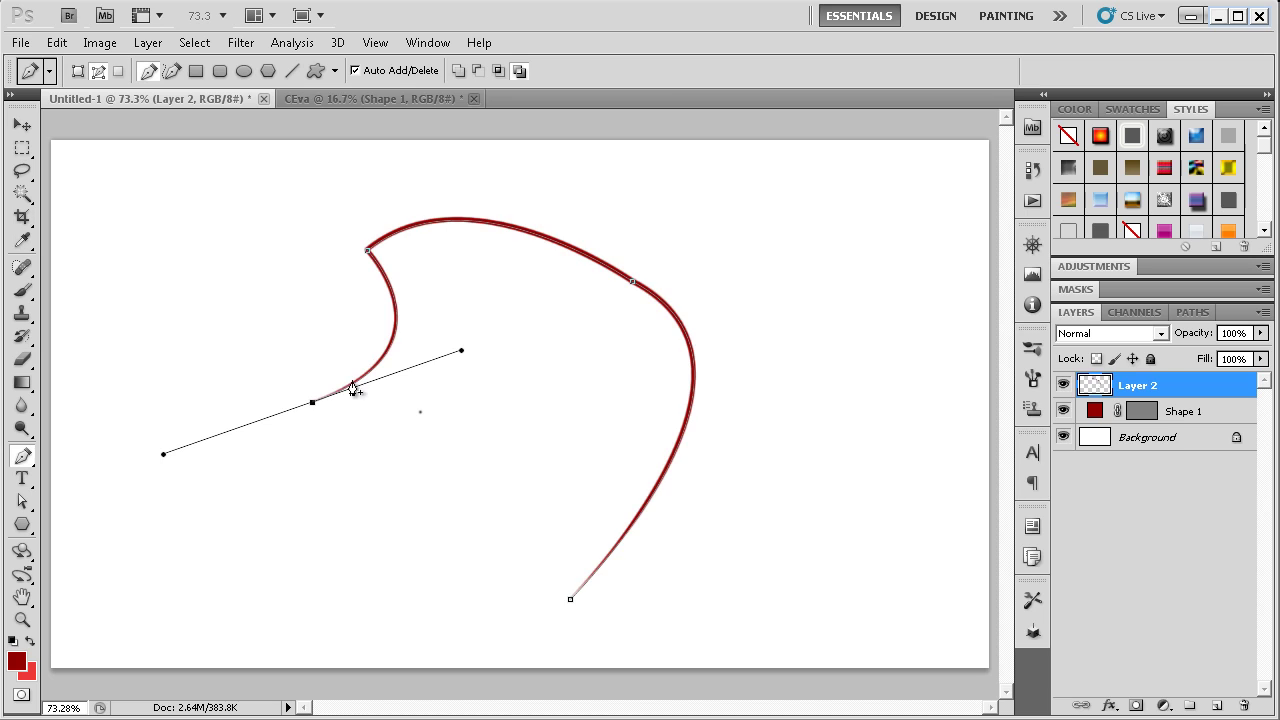
{"action": "key", "text": "Return"}
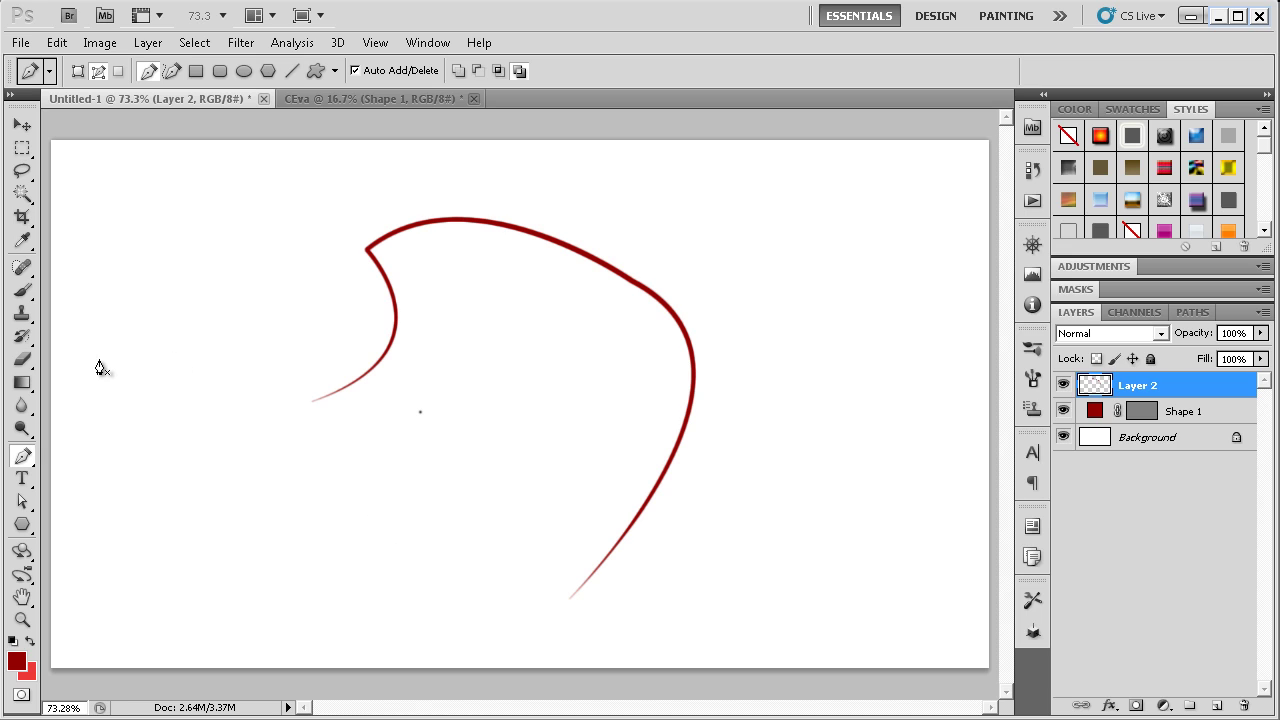
Draw a long curve from the left edge ending near the hook's lower tip
{"action": "left_click_drag", "start_coordinate": [680, 674], "coordinate": [688, 718]}
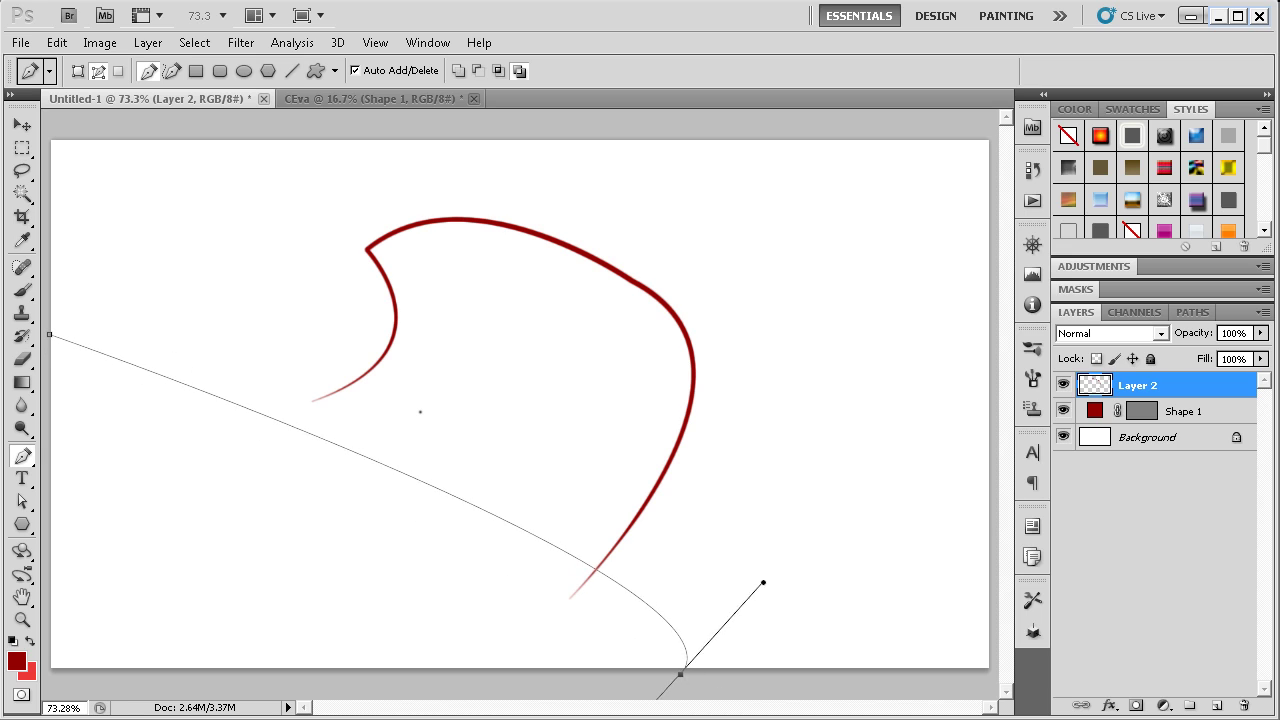
{"action": "left_click_drag", "start_coordinate": [670, 582], "coordinate": [703, 586]}
{"action": "key", "text": "ctrl+z"}
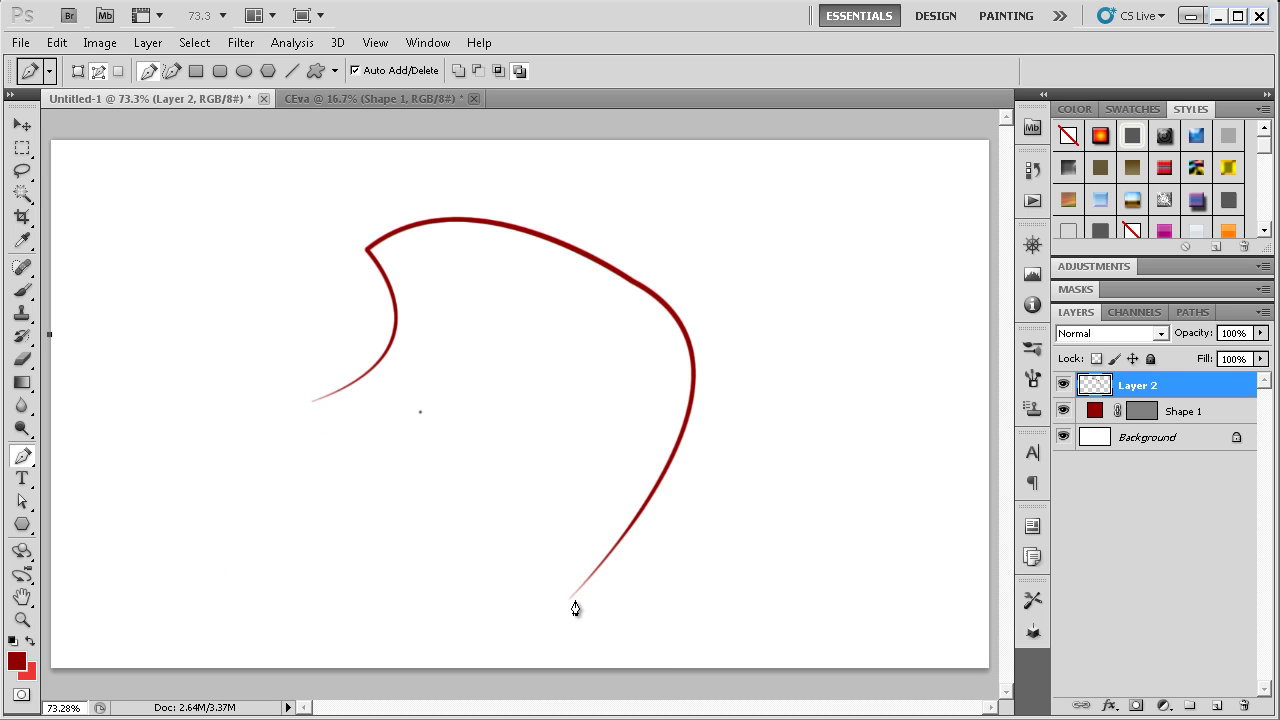
{"action": "left_click_drag", "start_coordinate": [577, 593], "coordinate": [615, 715]}
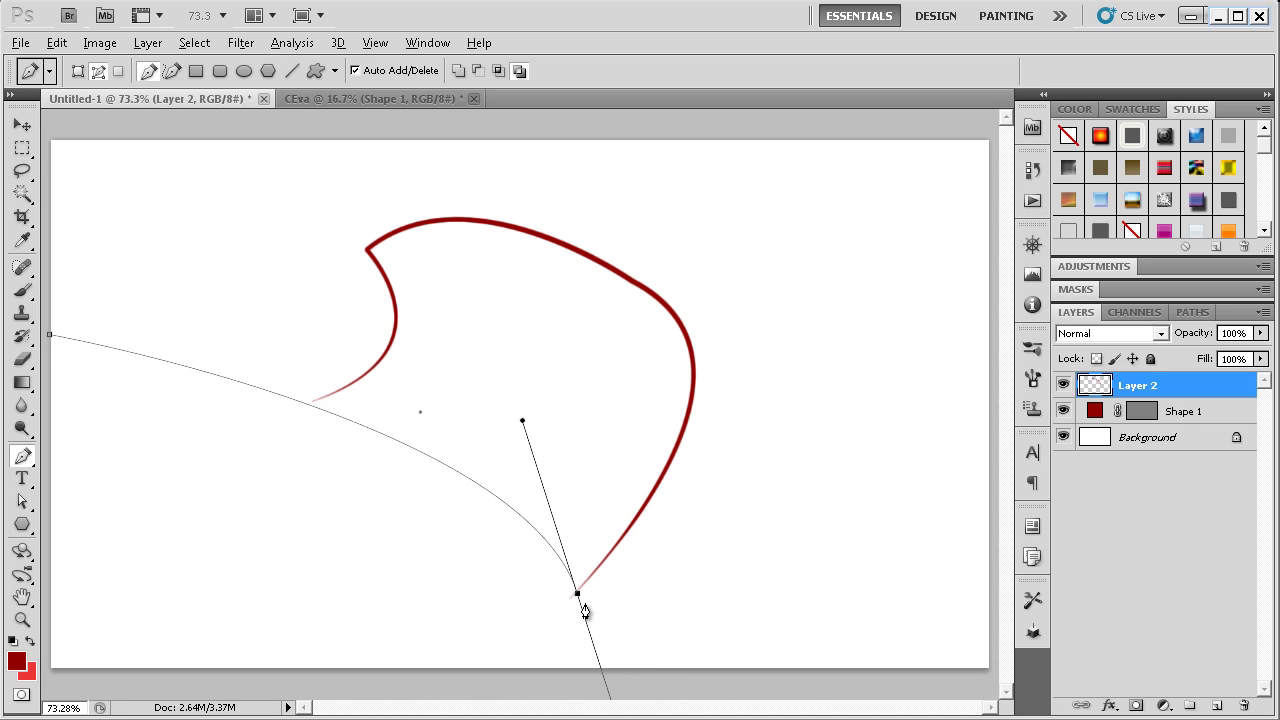
Stroke the new curve in dark red, then begin a small path inside the hook
{"action": "right_click", "coordinate": [480, 567]}
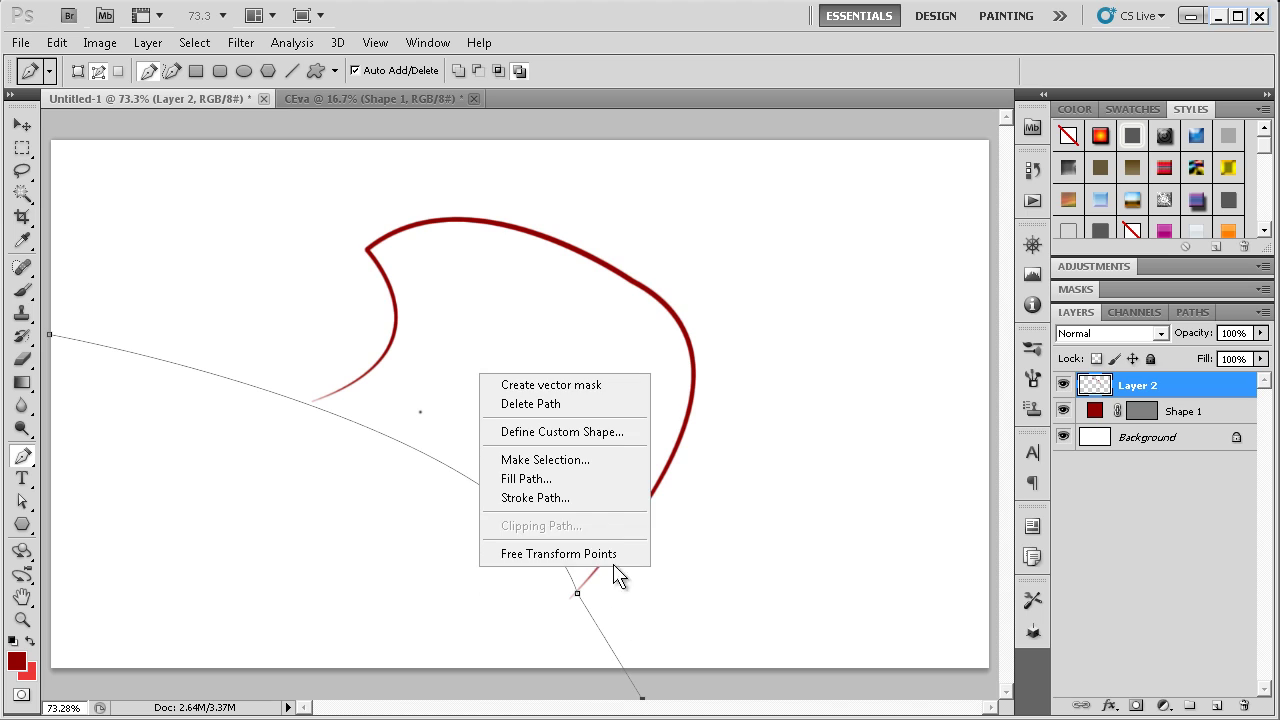
{"action": "left_click", "coordinate": [600, 497]}
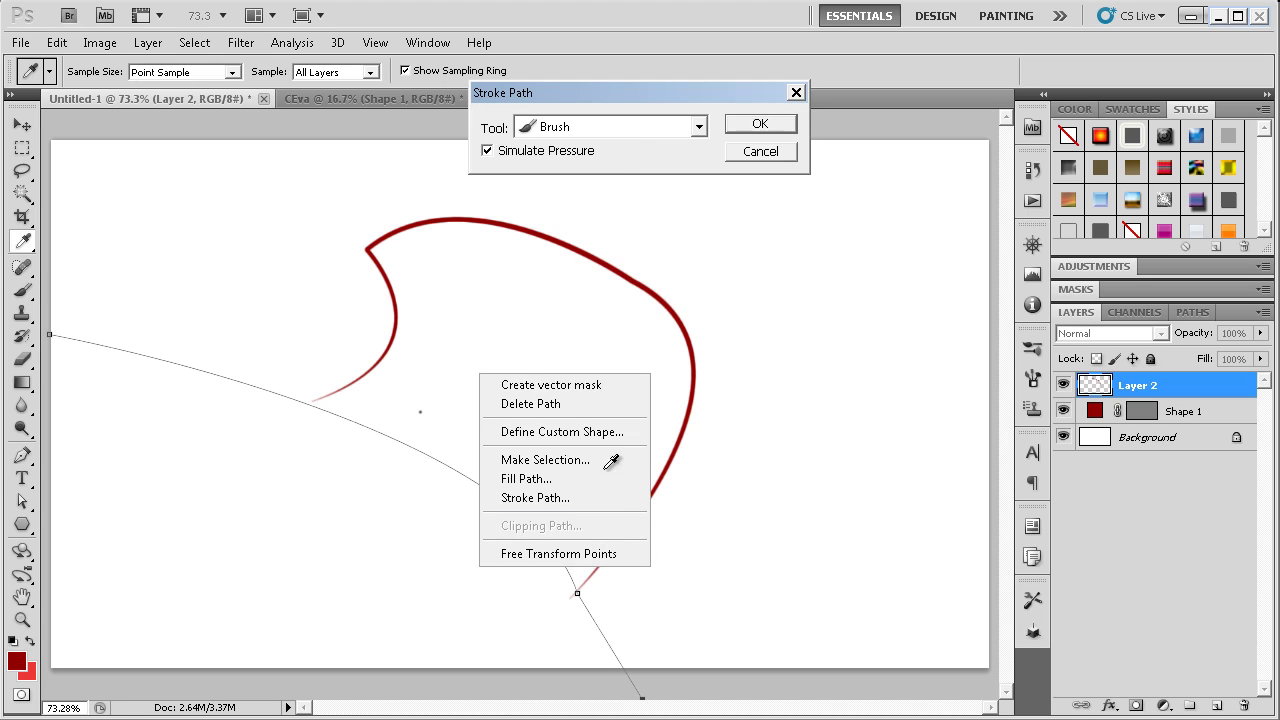
{"action": "left_click", "coordinate": [760, 124]}
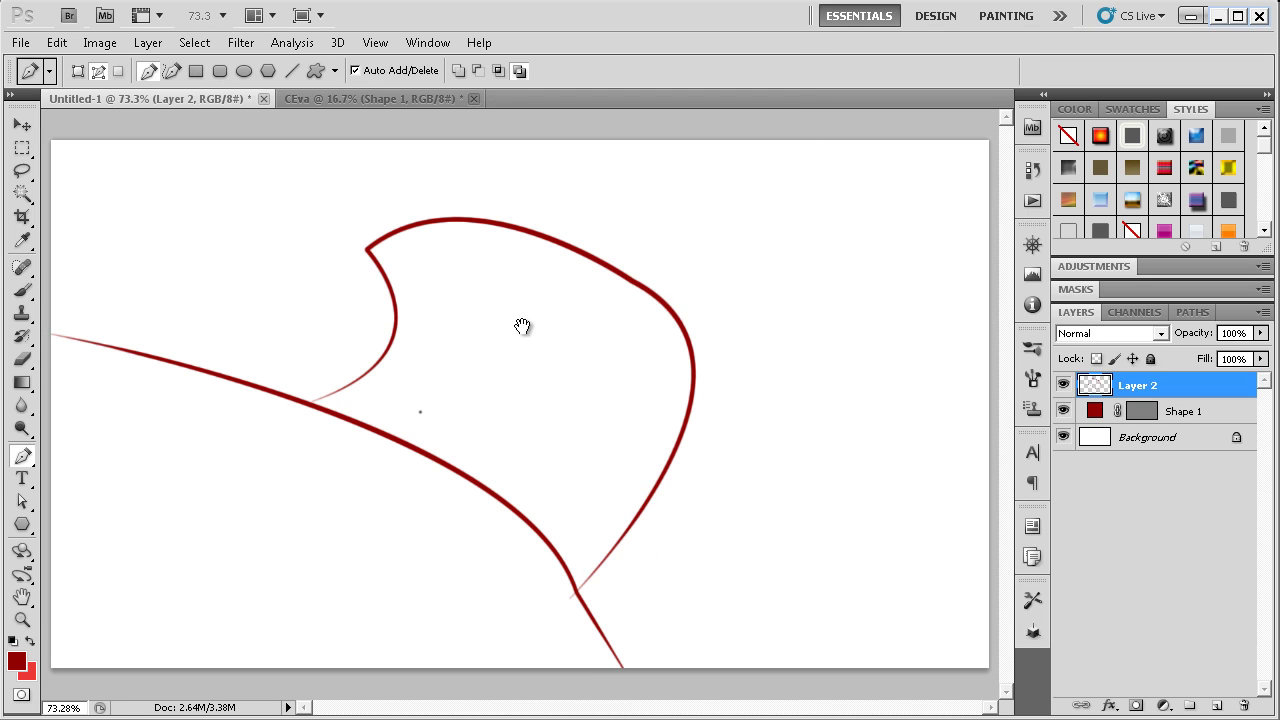
{"action": "left_click_drag", "start_coordinate": [545, 286], "coordinate": [578, 319]}
Close the small path into a leaf and reshape its anchors into an eye
{"action": "left_click_drag", "start_coordinate": [421, 292], "coordinate": [333, 272]}
{"action": "left_click", "coordinate": [22, 501], "text": "alt"}
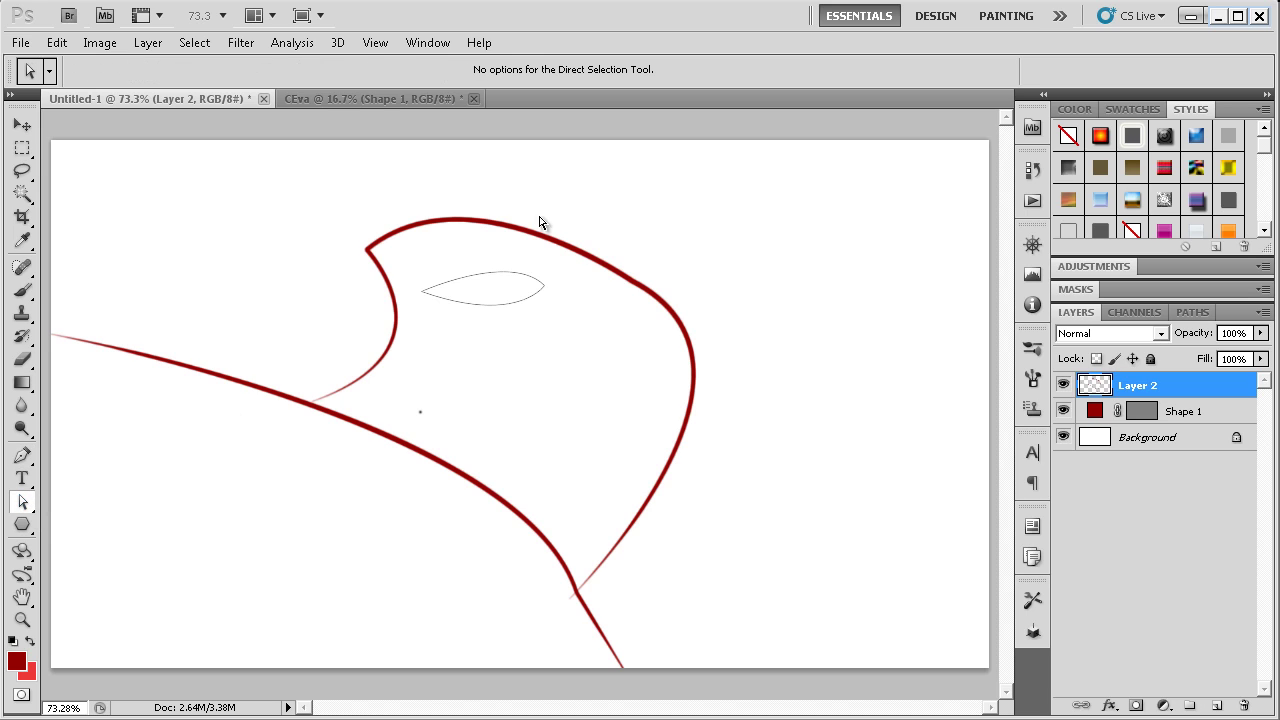
{"action": "key", "text": "alt"}
{"action": "left_click", "coordinate": [424, 291]}
{"action": "left_click_drag", "start_coordinate": [421, 284], "coordinate": [425, 272]}
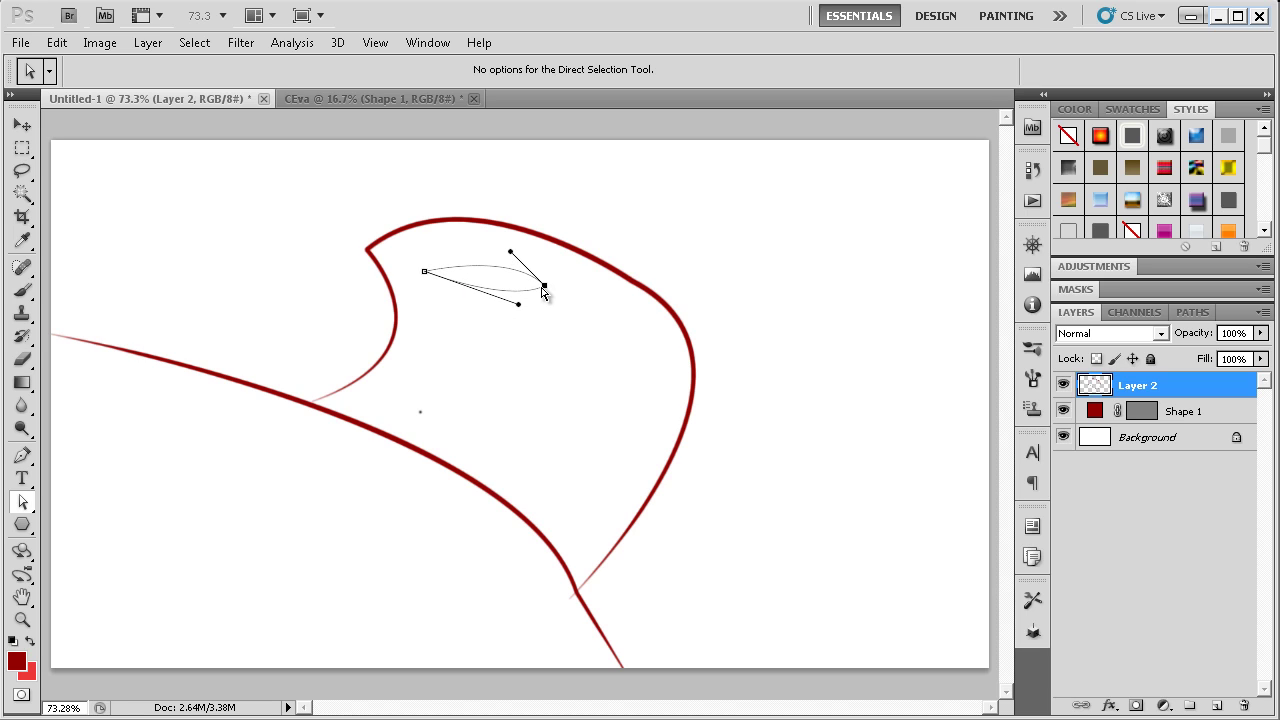
{"action": "mouse_move", "coordinate": [544, 288]}
{"action": "left_mouse_down"}
{"action": "mouse_move", "coordinate": [519, 269]}
{"action": "mouse_move", "coordinate": [504, 321]}
{"action": "left_mouse_up"}
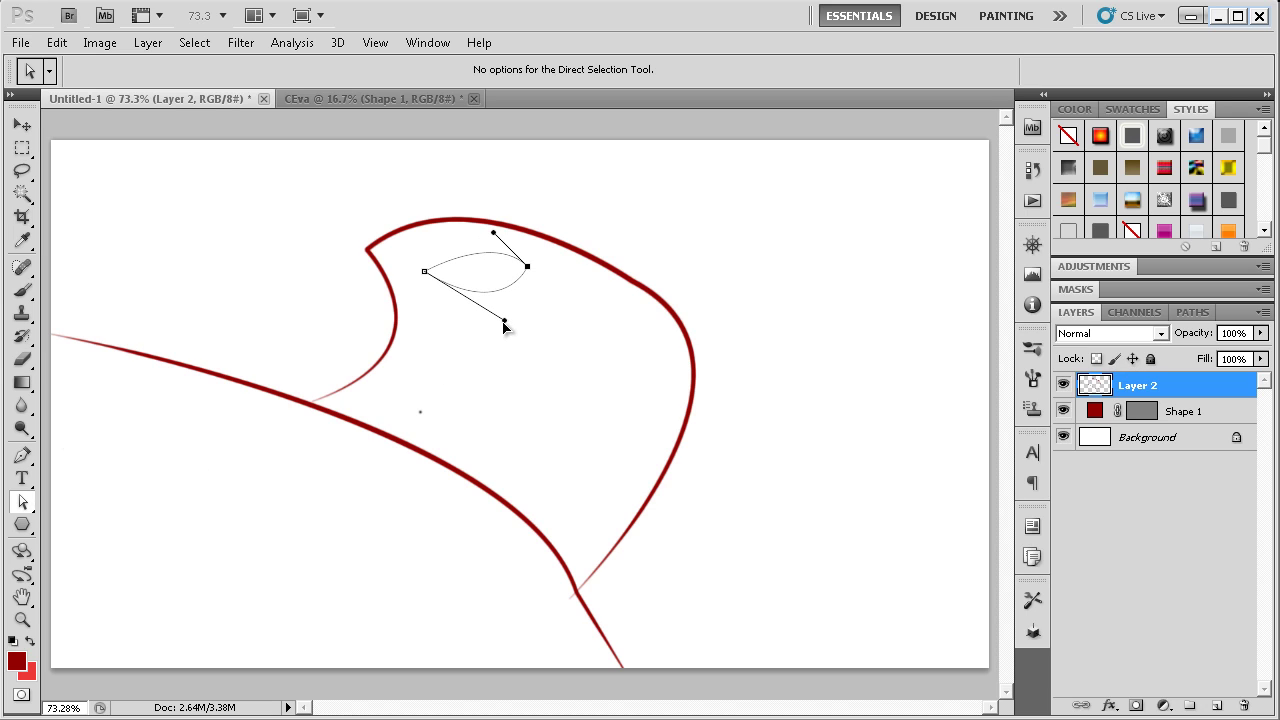
{"action": "left_click", "coordinate": [22, 456]}
{"action": "key", "text": "alt"}
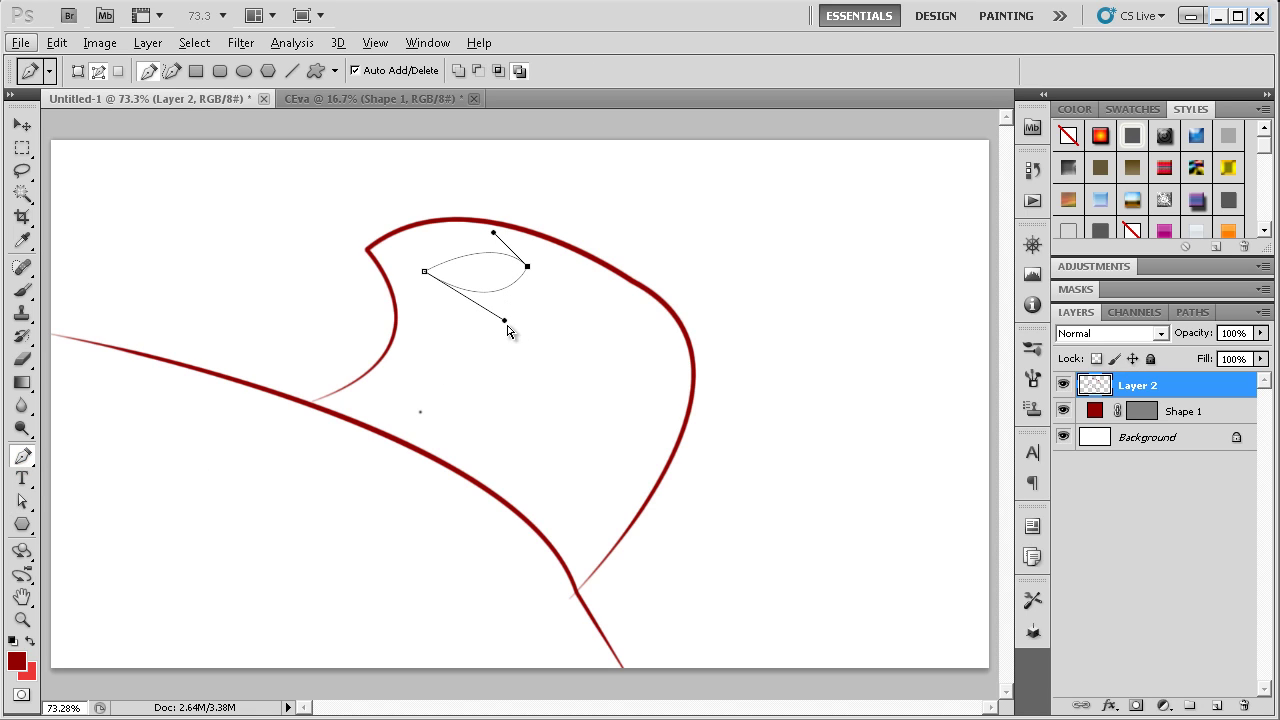
{"action": "left_click_drag", "start_coordinate": [505, 322], "coordinate": [493, 338]}
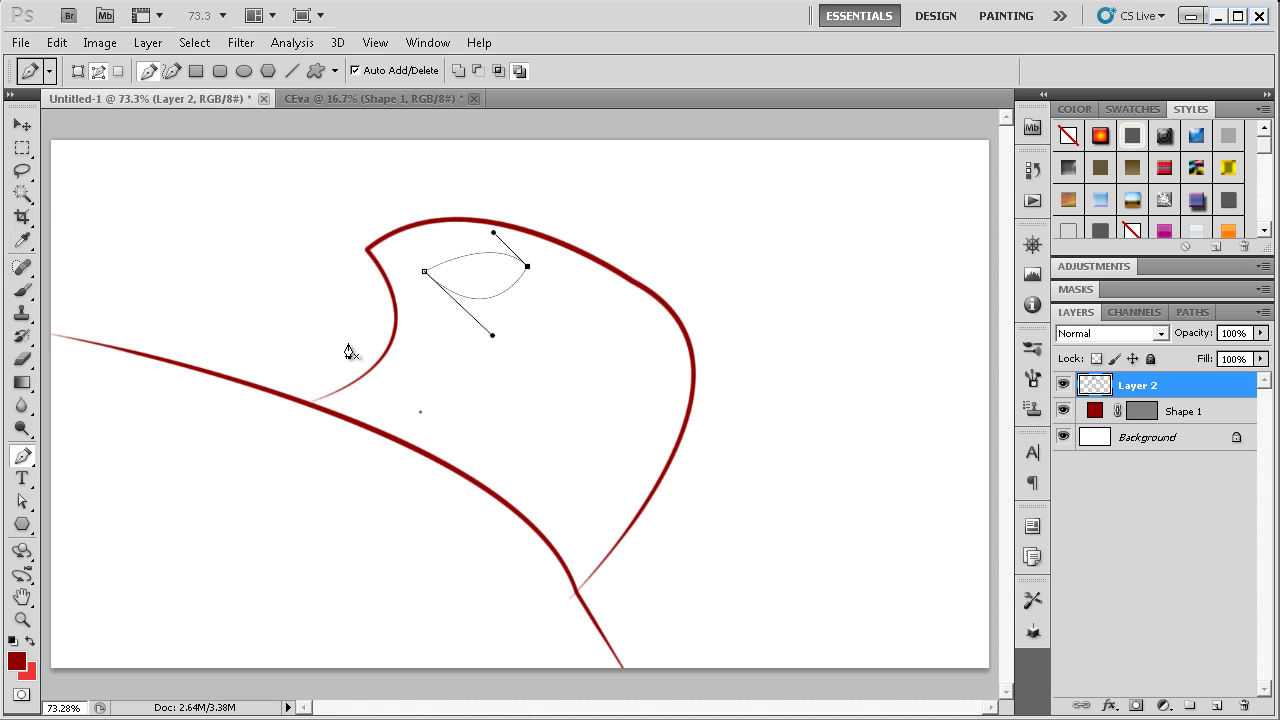
Stroke the eye path with the dark-red brush
{"action": "right_click", "coordinate": [484, 302]}
{"action": "left_click", "coordinate": [568, 456]}
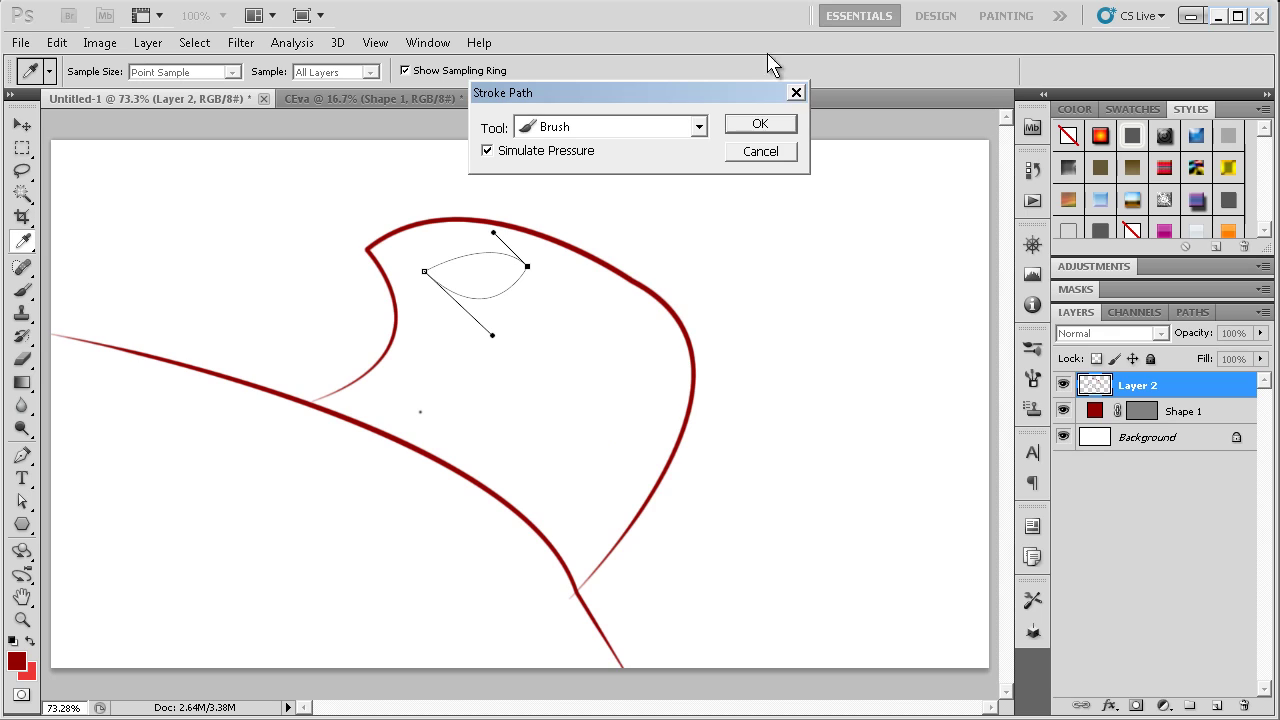
{"action": "left_click", "coordinate": [756, 123]}
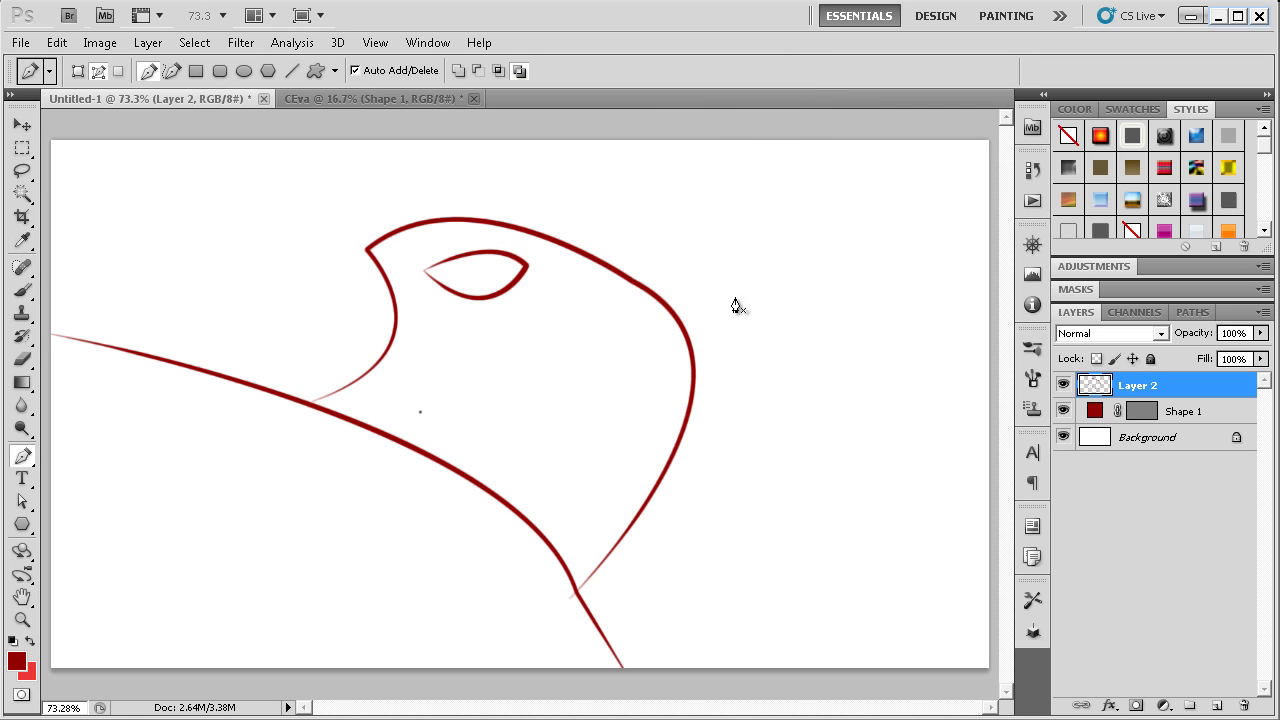
{"action": "left_click", "coordinate": [22, 479]}
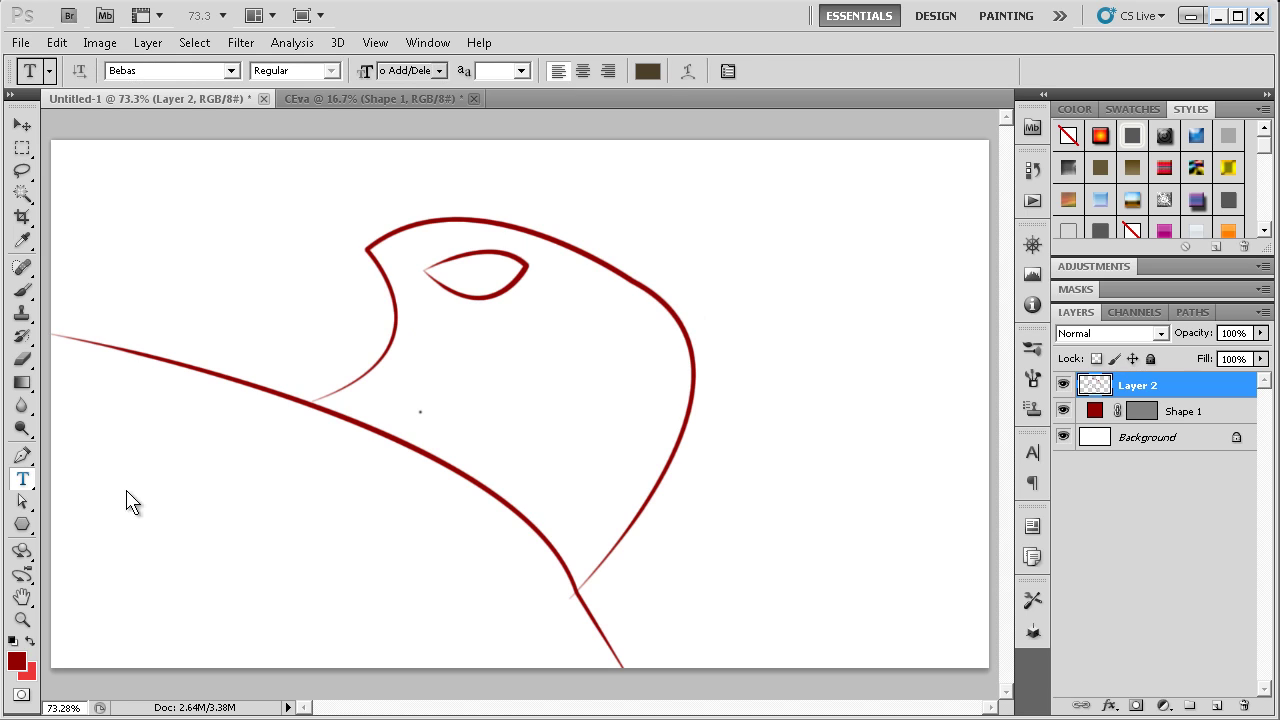
Type 'RAPIDU' on the left and colour it the strokes' red (a12424)
{"action": "left_click", "coordinate": [86, 502]}
{"action": "type", "text": "D"}
{"action": "key", "text": "BackSpace"}
{"action": "type", "text": "R"}
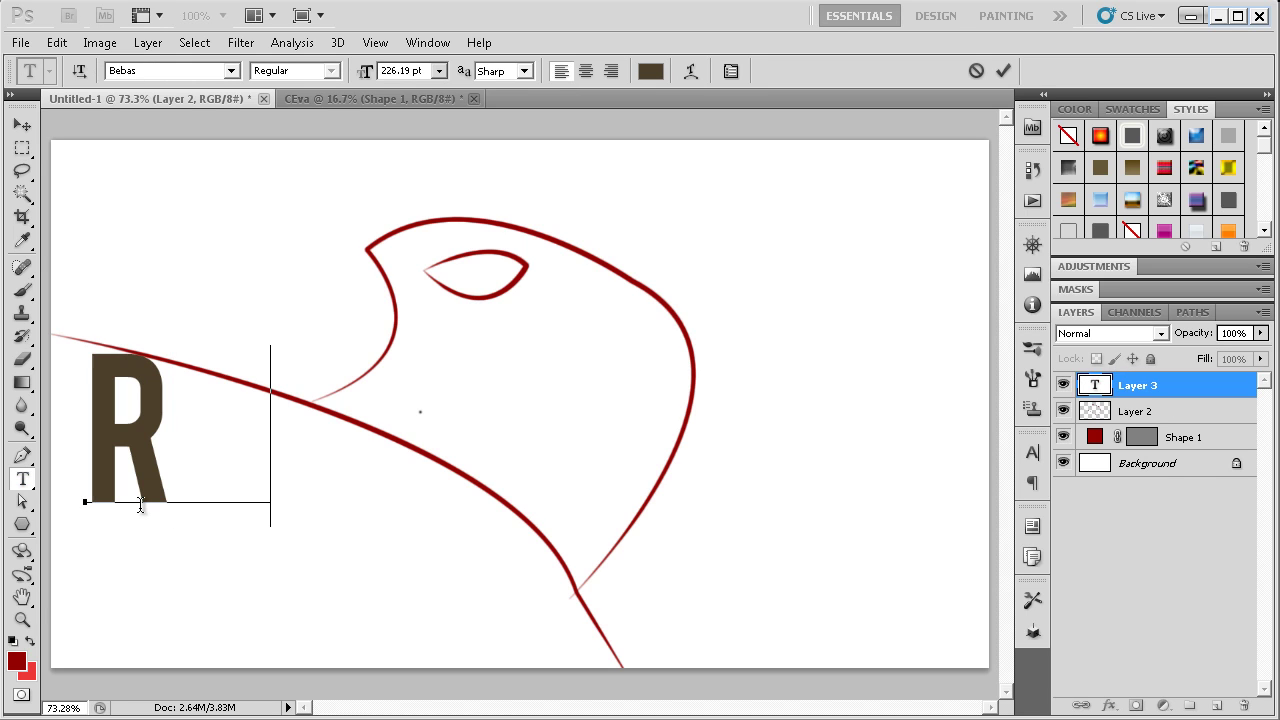
{"action": "type", "text": "APIDU"}
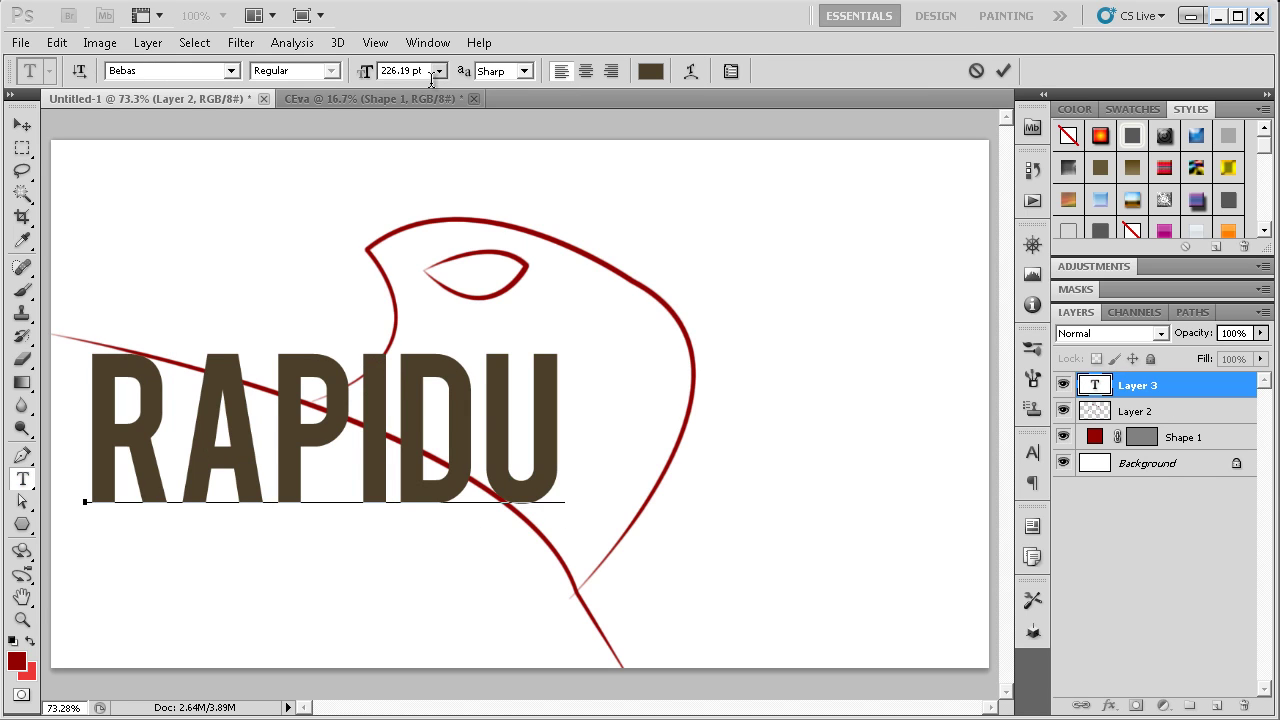
{"action": "left_click", "coordinate": [1180, 385]}
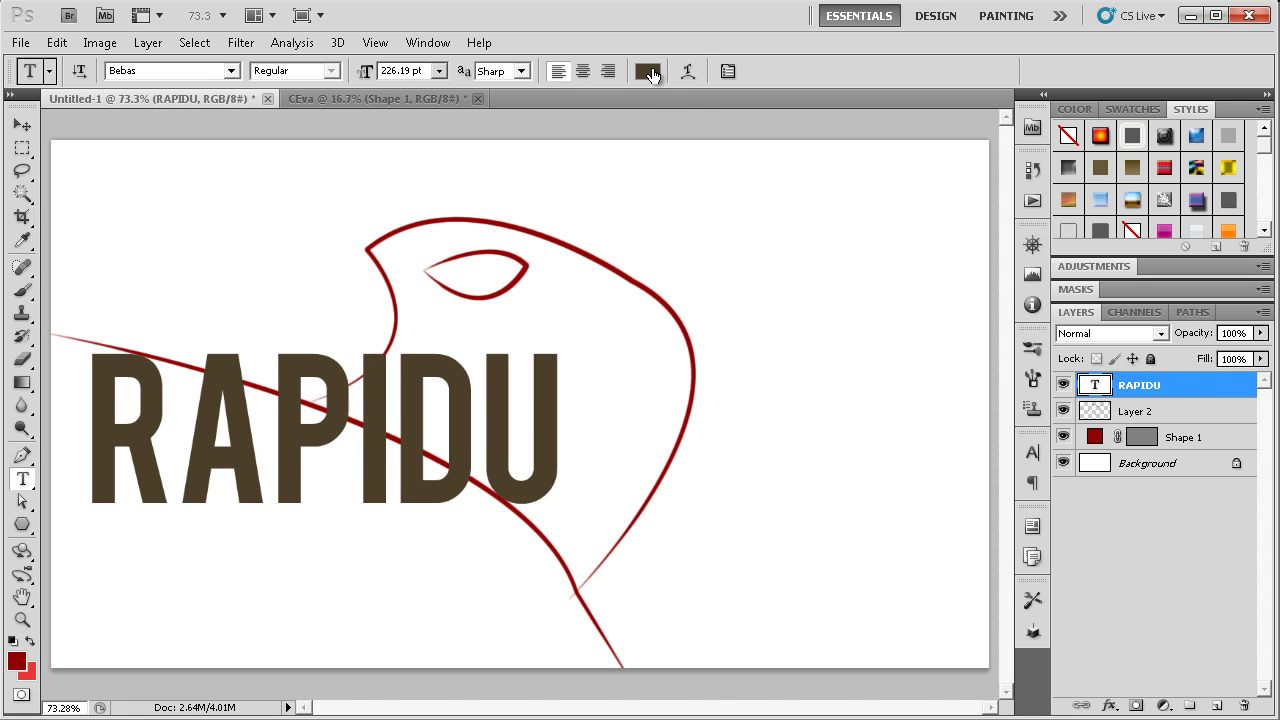
{"action": "left_click", "coordinate": [648, 71]}
{"action": "left_click", "coordinate": [448, 222]}
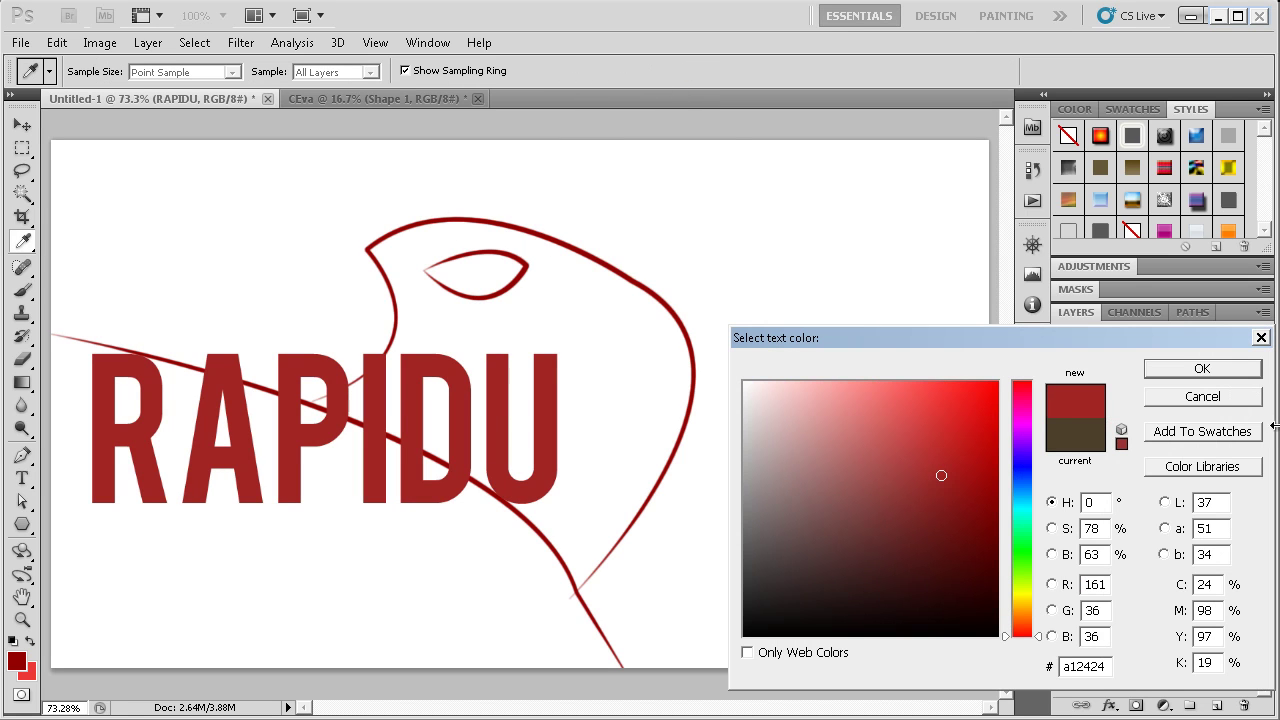
{"action": "left_click", "coordinate": [1204, 369]}
Rotate the RAPIDU text diagonally with Free Transform, then delete the text layer
{"action": "key", "text": "ctrl+t"}
{"action": "mouse_move", "coordinate": [663, 517]}
{"action": "left_mouse_down"}
{"action": "mouse_move", "coordinate": [538, 665]}
{"action": "mouse_move", "coordinate": [560, 648]}
{"action": "left_mouse_up"}
{"action": "left_click_drag", "start_coordinate": [565, 462], "coordinate": [477, 583]}
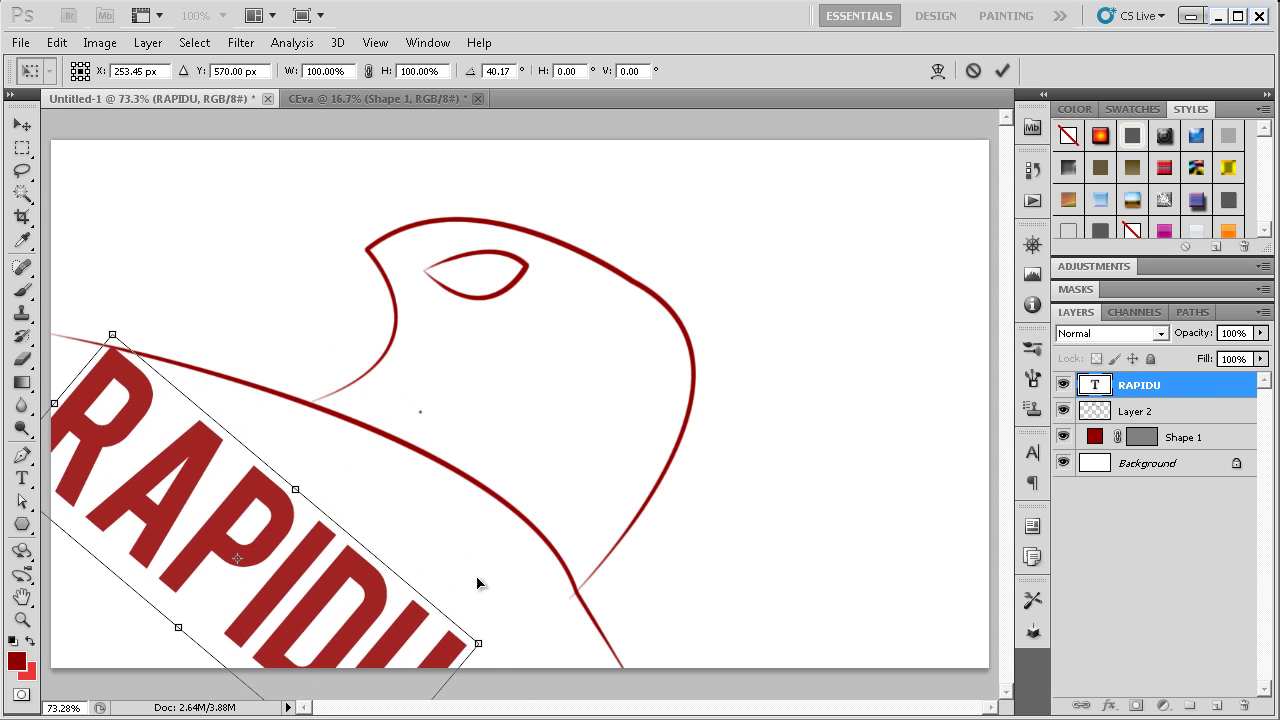
{"action": "left_click_drag", "start_coordinate": [646, 557], "coordinate": [650, 524]}
{"action": "left_click_drag", "start_coordinate": [336, 606], "coordinate": [380, 603]}
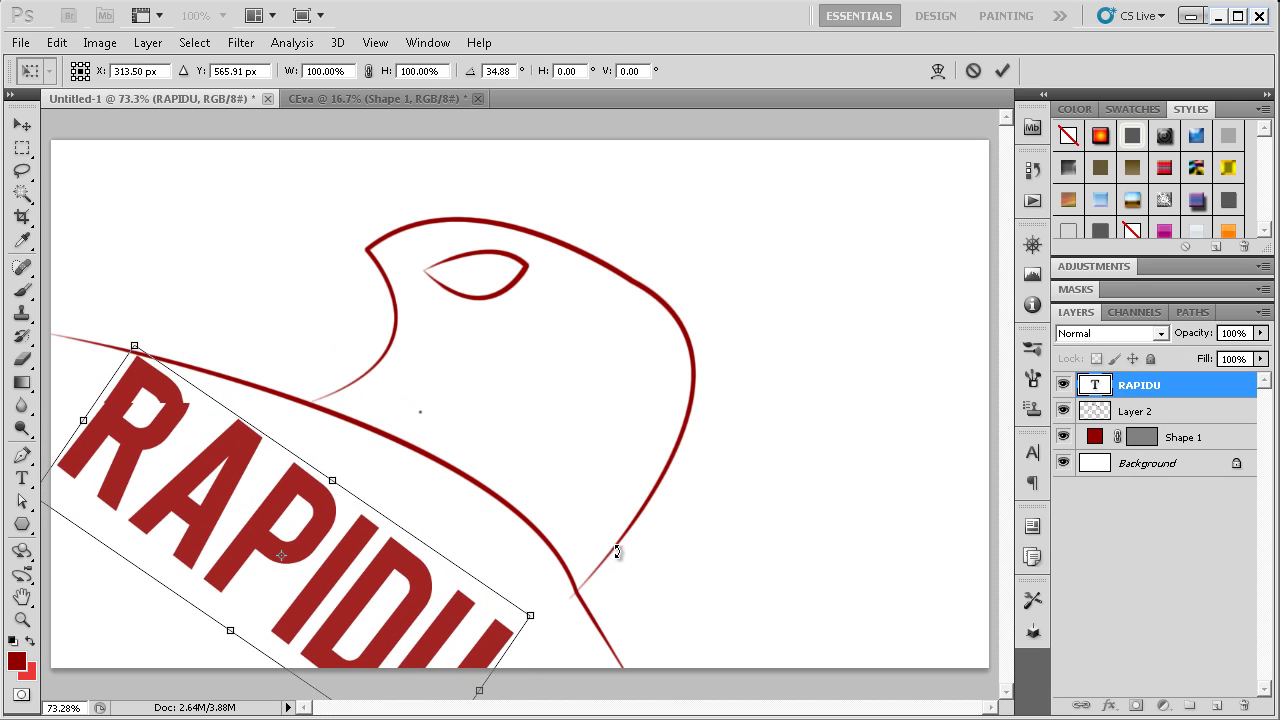
{"action": "left_click_drag", "start_coordinate": [617, 552], "coordinate": [629, 537]}
{"action": "key", "text": "Return"}
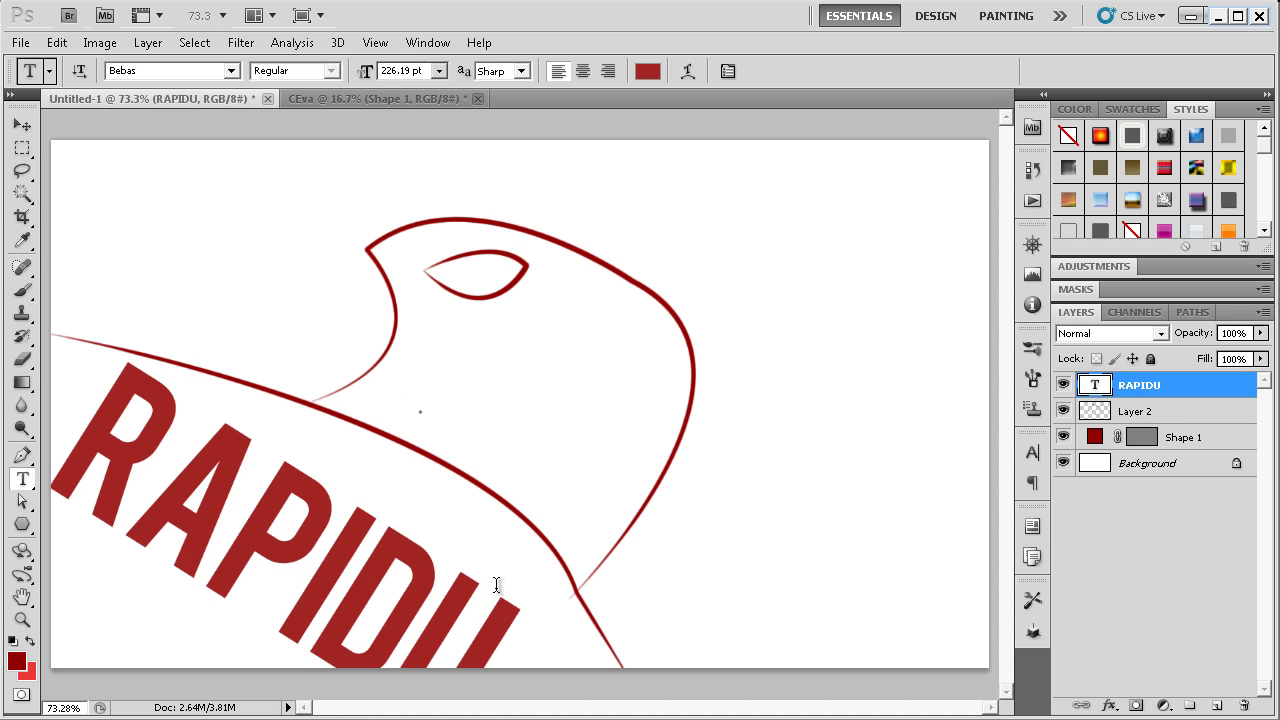
{"action": "key", "text": "Delete"}
{"action": "key", "text": "Delete"}
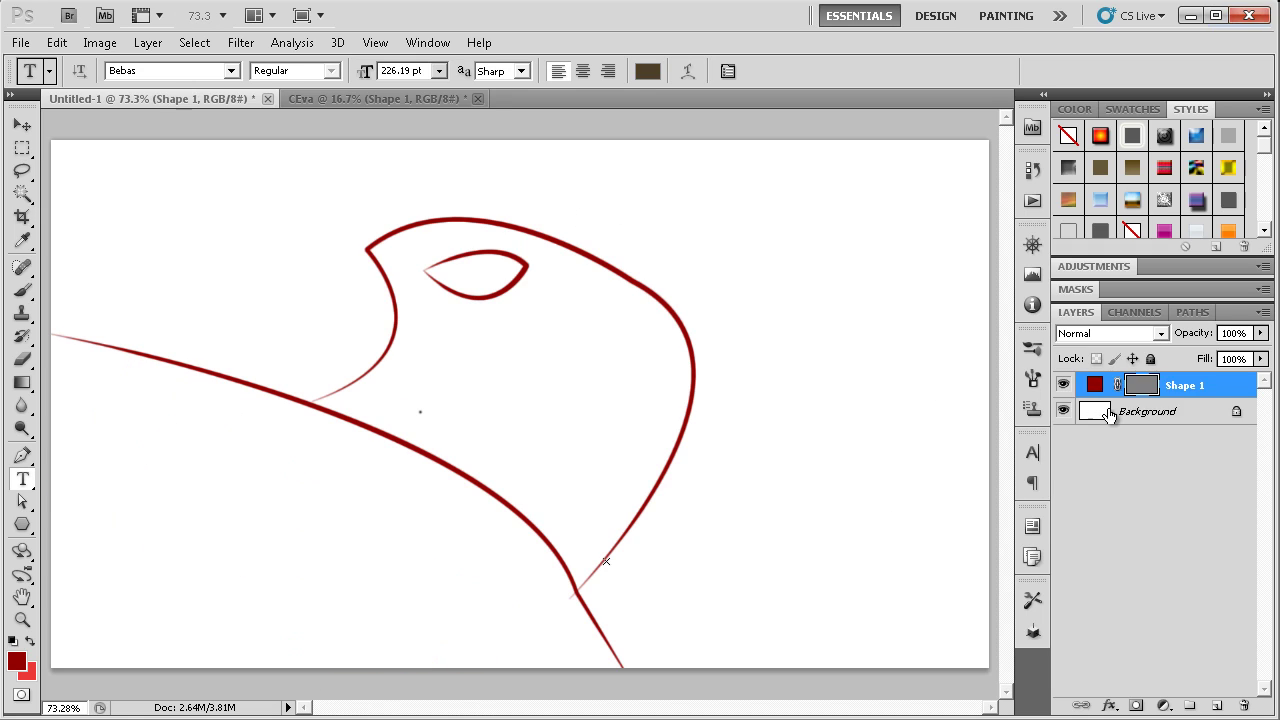
{"action": "key", "text": "Delete"}
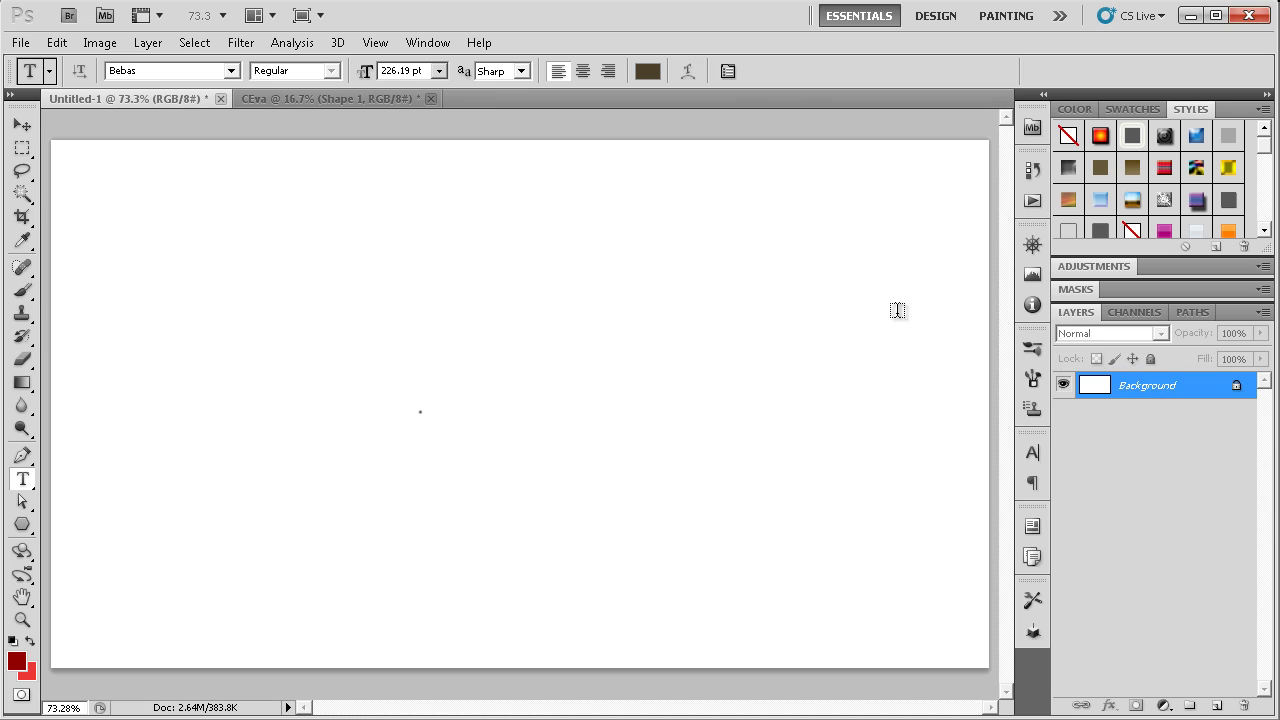
{"action": "left_click", "coordinate": [22, 456]}
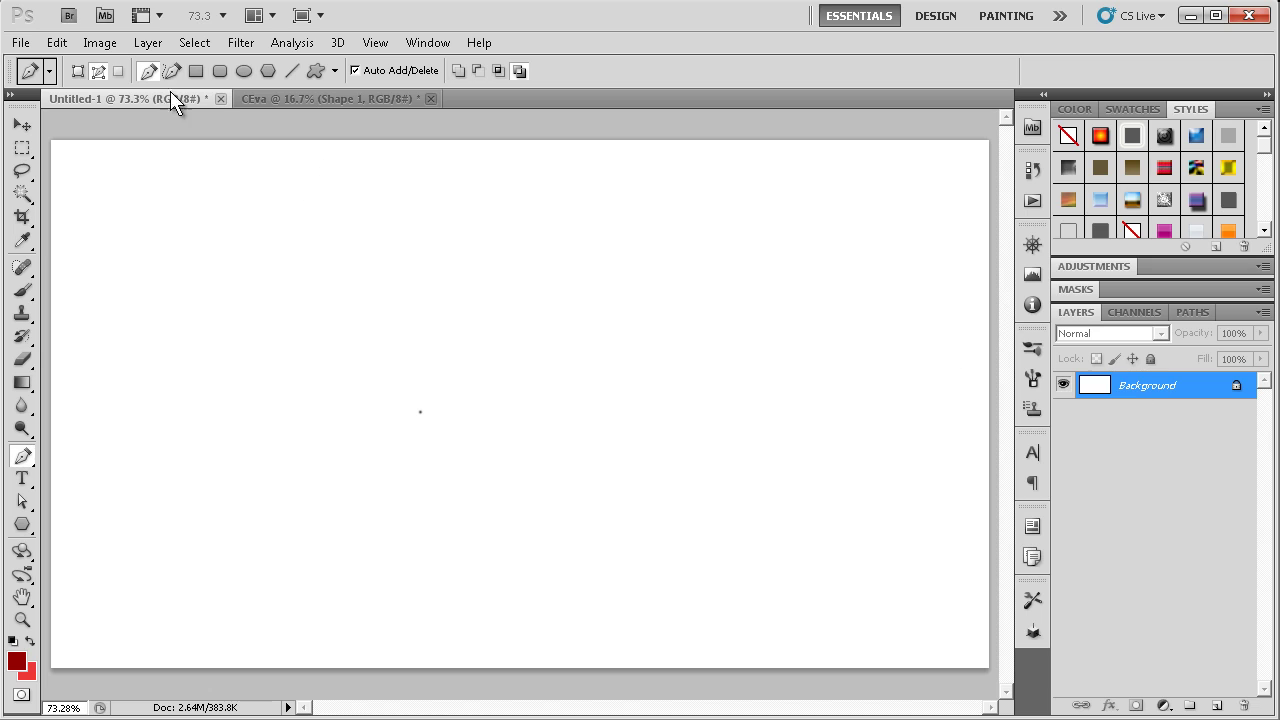
{"action": "left_click", "coordinate": [78, 71]}
{"action": "left_click", "coordinate": [78, 71]}
{"action": "left_click", "coordinate": [172, 71]}
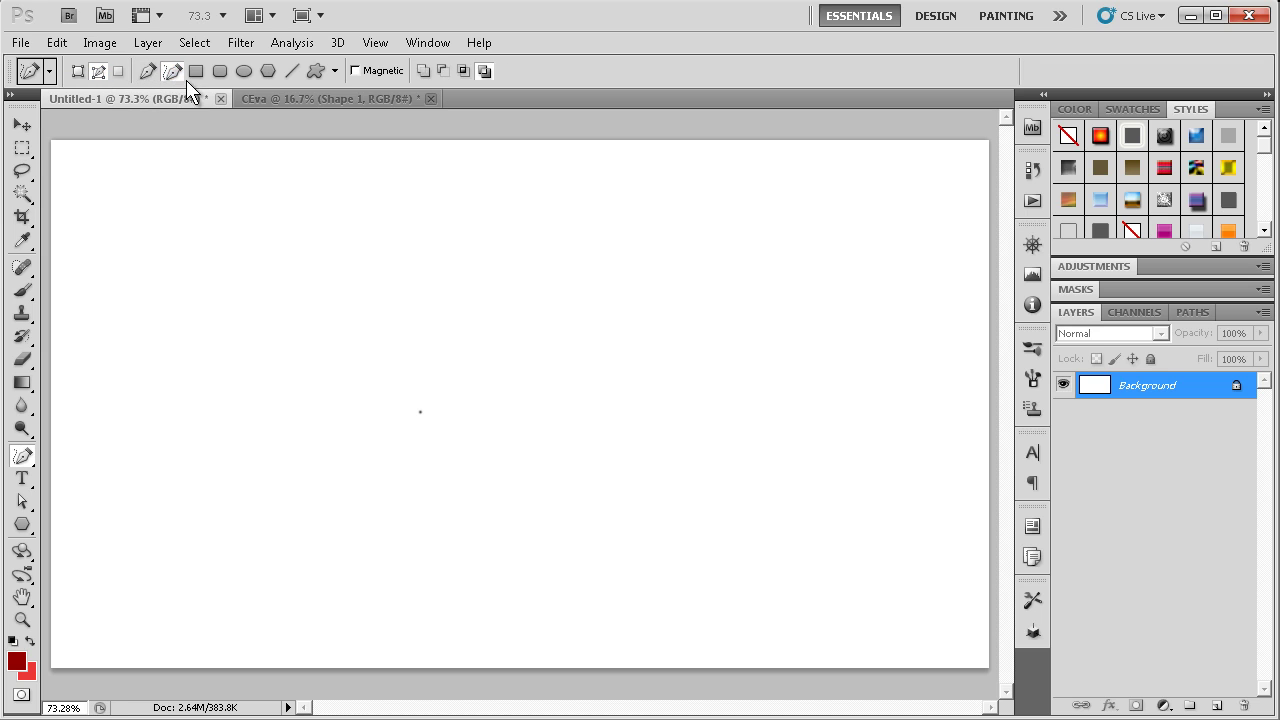
{"action": "left_click", "coordinate": [147, 71]}
{"action": "mouse_move", "coordinate": [789, 320]}
{"action": "left_mouse_down"}
{"action": "mouse_move", "coordinate": [486, 281]}
{"action": "mouse_move", "coordinate": [360, 240]}
{"action": "mouse_move", "coordinate": [277, 231]}
{"action": "mouse_move", "coordinate": [211, 300]}
{"action": "mouse_move", "coordinate": [322, 423]}
{"action": "mouse_move", "coordinate": [449, 423]}
{"action": "mouse_move", "coordinate": [629, 360]}
{"action": "mouse_move", "coordinate": [793, 357]}
{"action": "mouse_move", "coordinate": [789, 322]}
{"action": "left_mouse_up"}
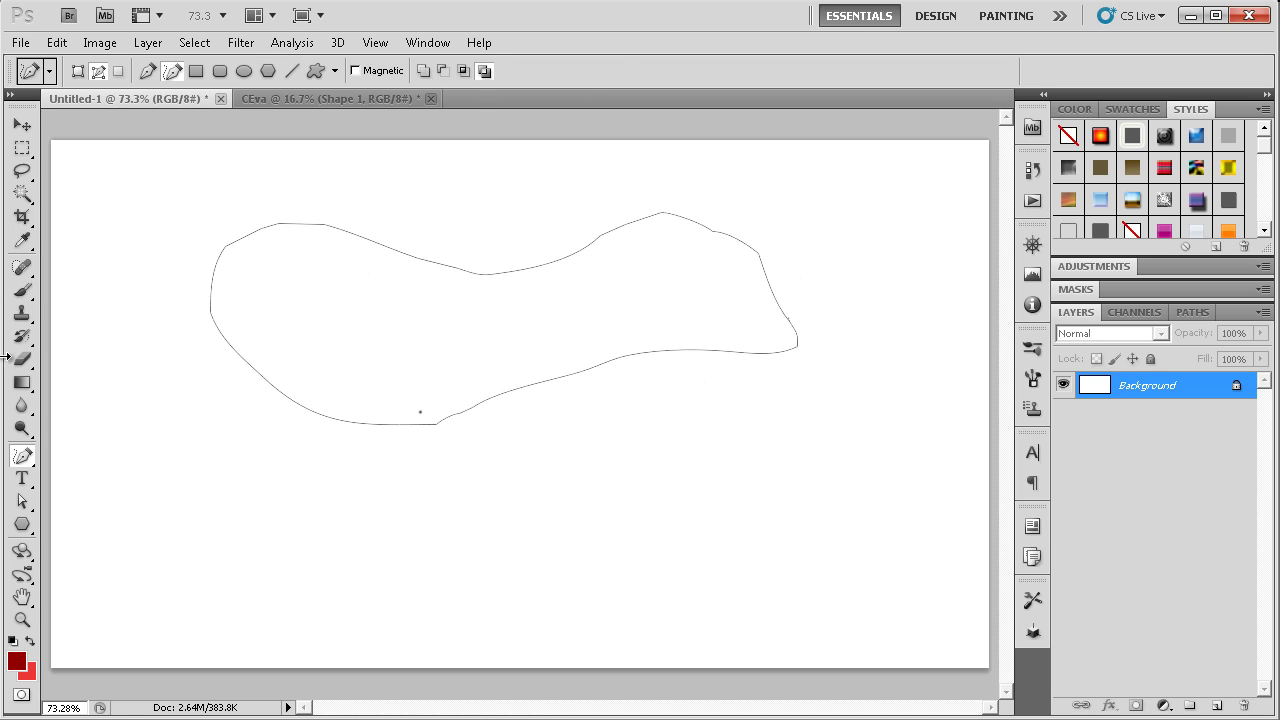
{"action": "left_click", "coordinate": [22, 501]}
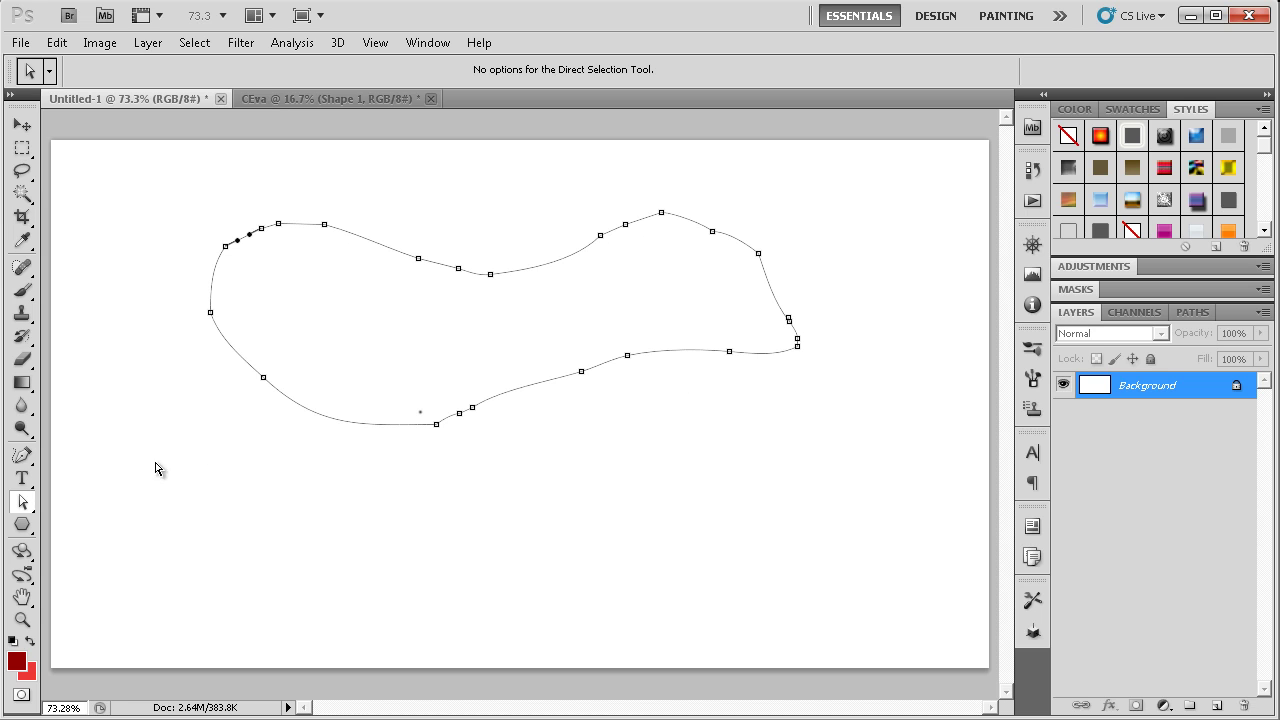
{"action": "left_click", "coordinate": [21, 455]}
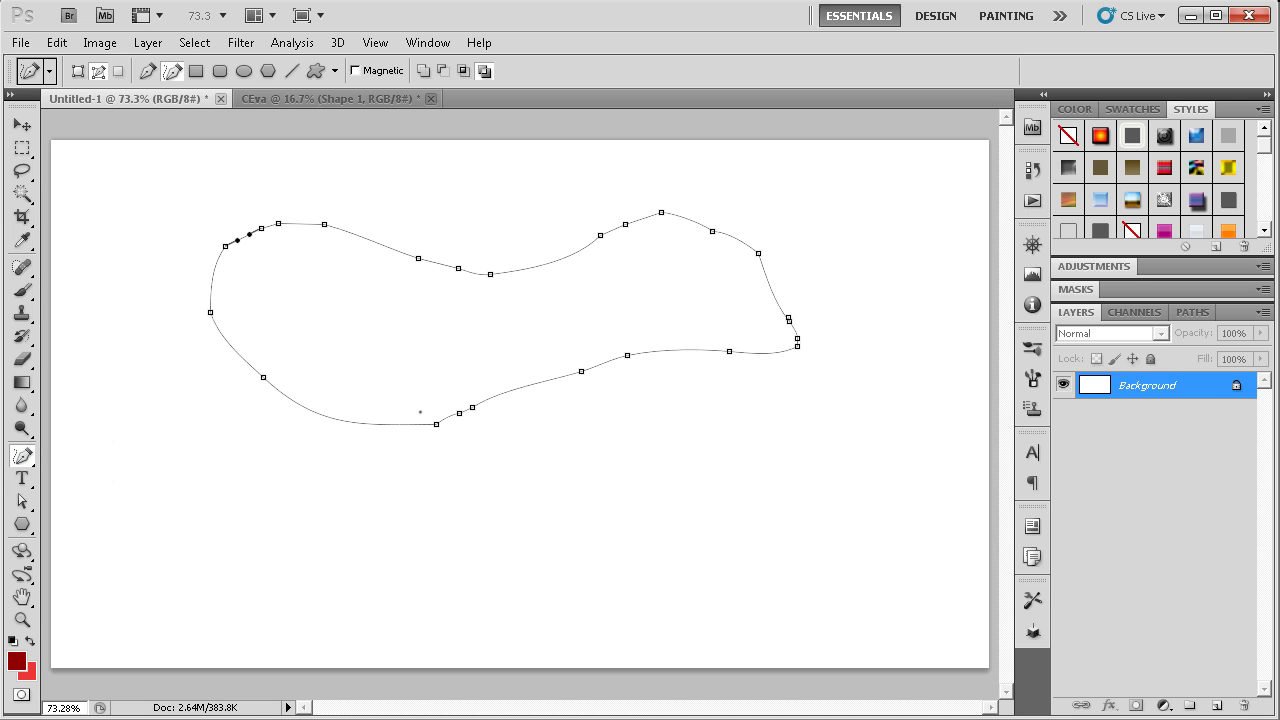
{"action": "key", "text": "Return"}
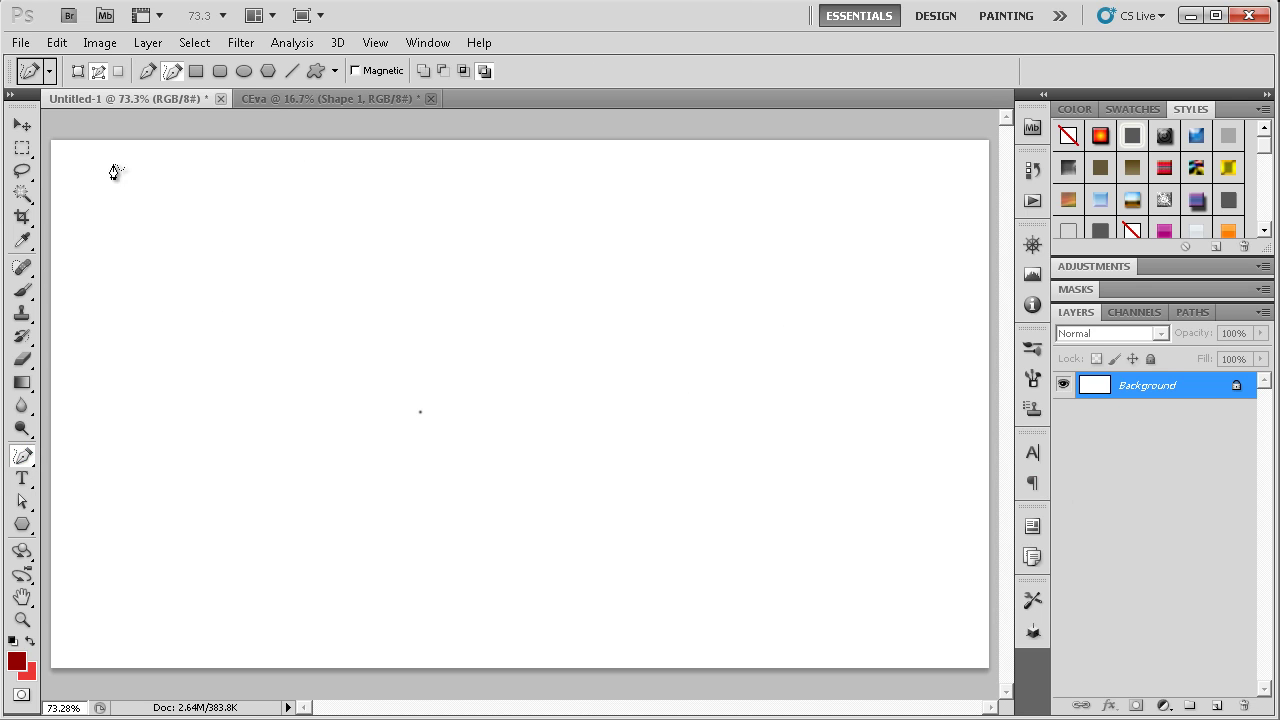
Draw the curvy S-shaped path with curved anchors and one corner point
{"action": "left_click", "coordinate": [148, 70]}
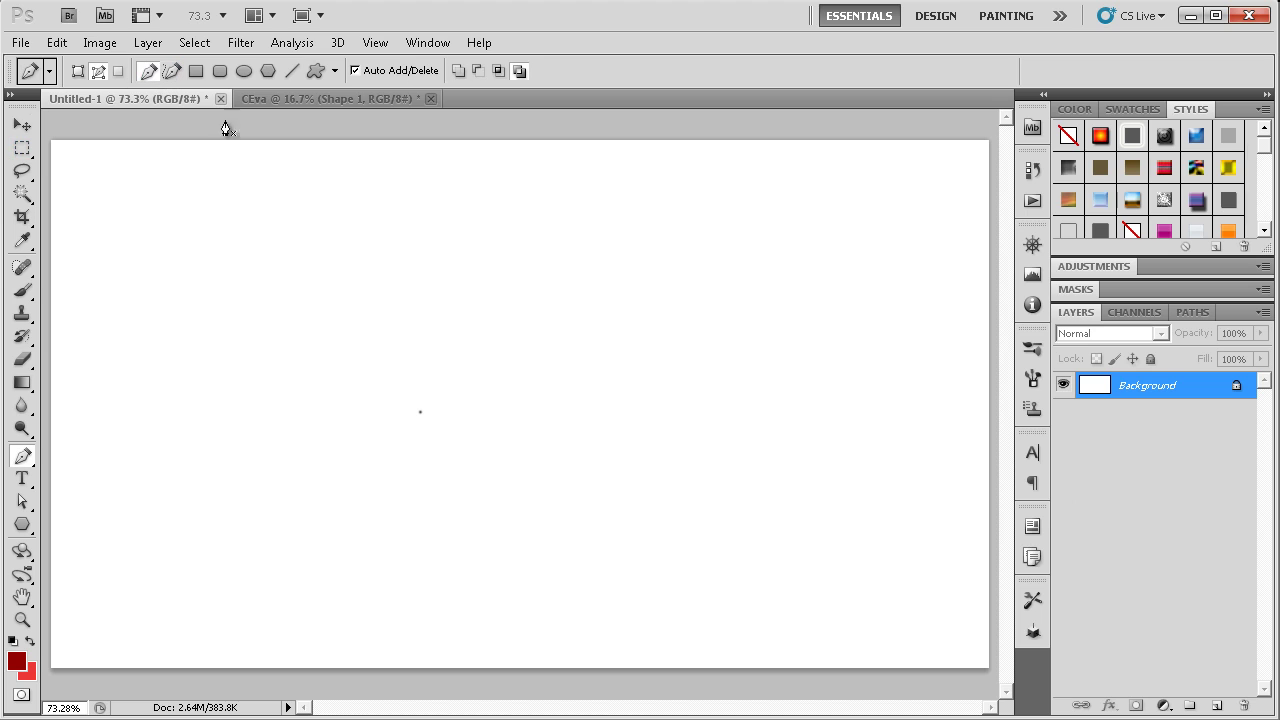
{"action": "left_click", "coordinate": [433, 210]}
{"action": "mouse_move", "coordinate": [301, 314]}
{"action": "left_mouse_down"}
{"action": "mouse_move", "coordinate": [329, 358]}
{"action": "mouse_move", "coordinate": [437, 402]}
{"action": "left_mouse_up"}
{"action": "left_click", "coordinate": [301, 314], "text": "alt"}
{"action": "mouse_move", "coordinate": [370, 443]}
{"action": "left_mouse_down"}
{"action": "mouse_move", "coordinate": [374, 464]}
{"action": "mouse_move", "coordinate": [302, 524]}
{"action": "mouse_move", "coordinate": [187, 518]}
{"action": "left_mouse_up"}
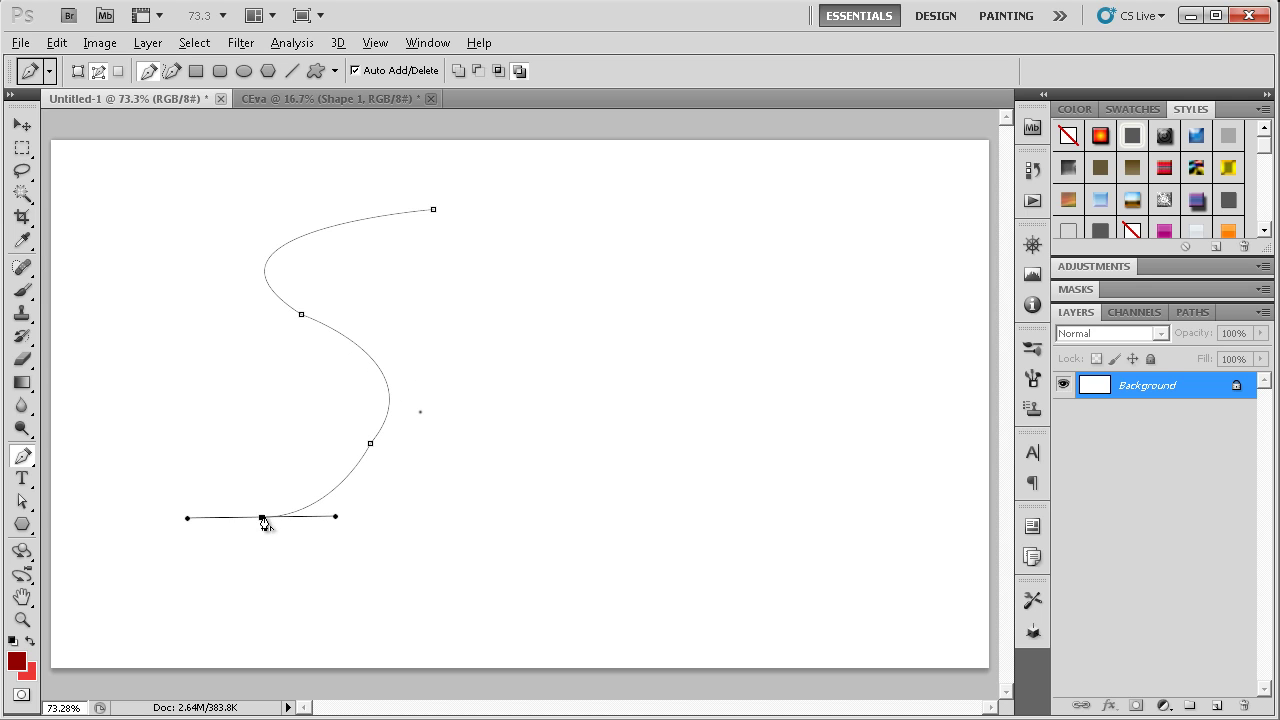
{"action": "left_click_drag", "start_coordinate": [556, 375], "coordinate": [478, 223]}
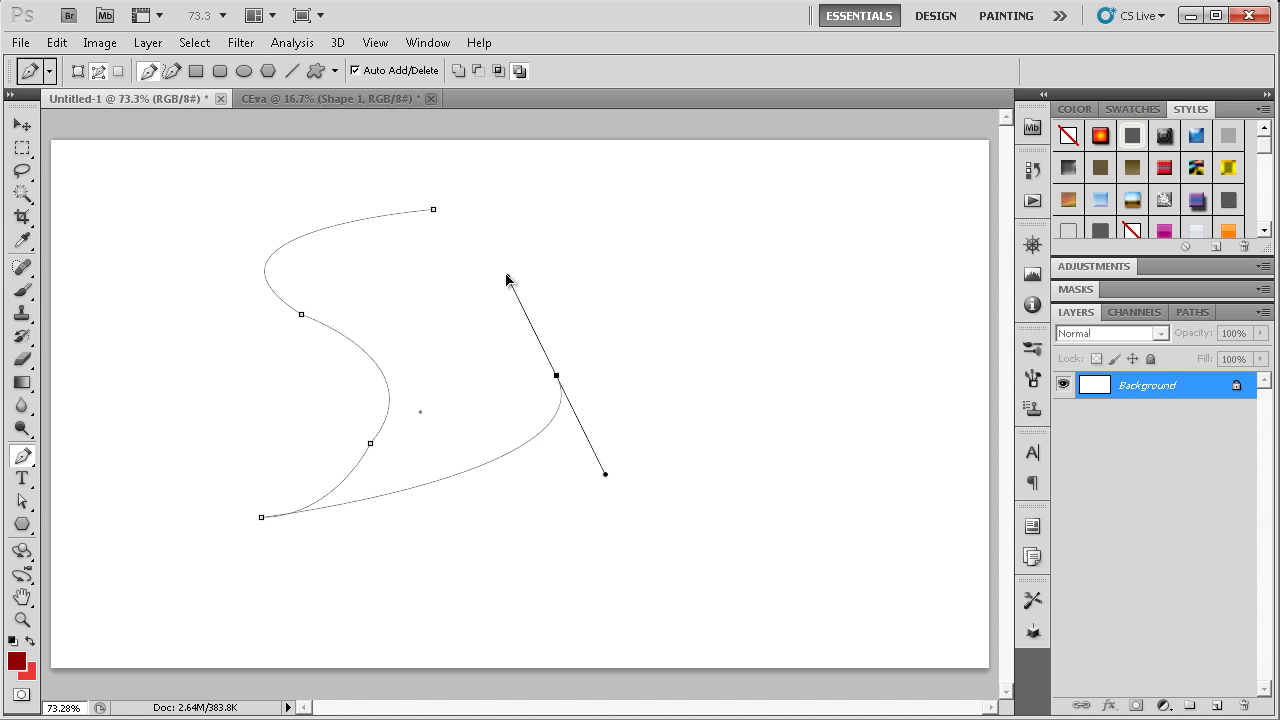
{"action": "left_click", "coordinate": [558, 378]}
{"action": "left_click_drag", "start_coordinate": [396, 268], "coordinate": [317, 279]}
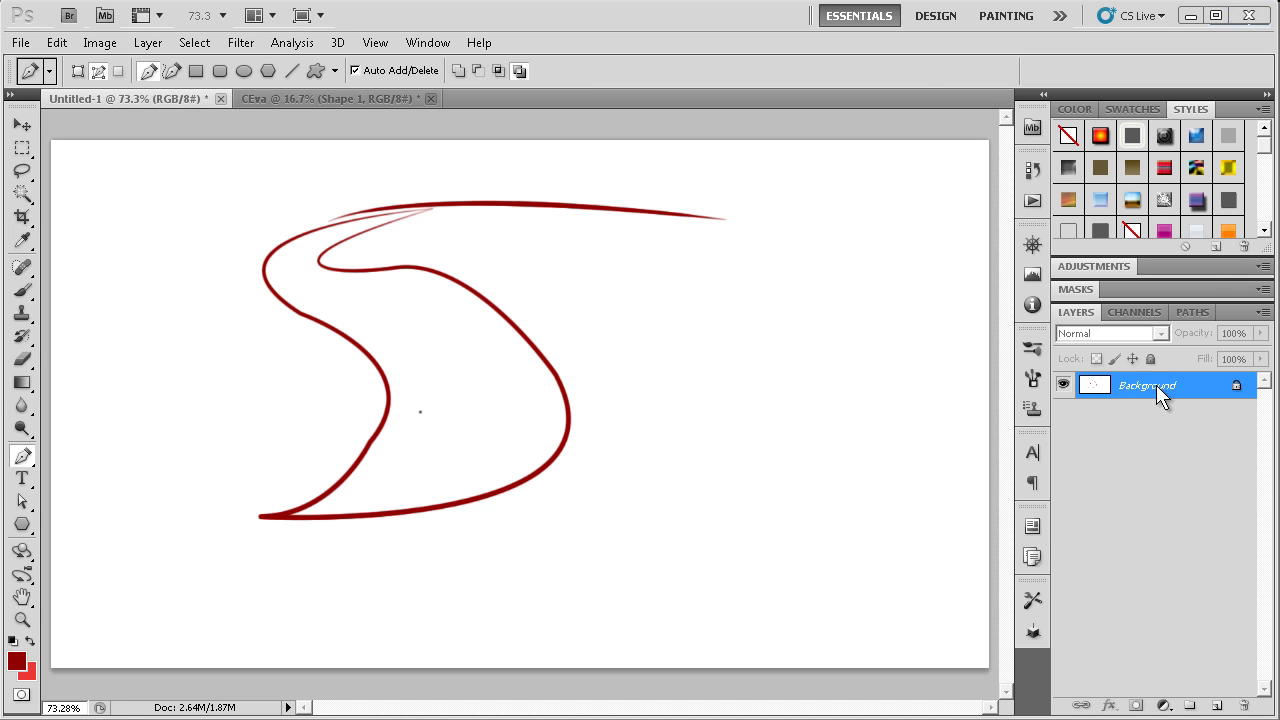
Undo and restore the S curve's red stroke, then clear a stray path anchor
{"action": "key", "text": "ctrl+alt+z"}
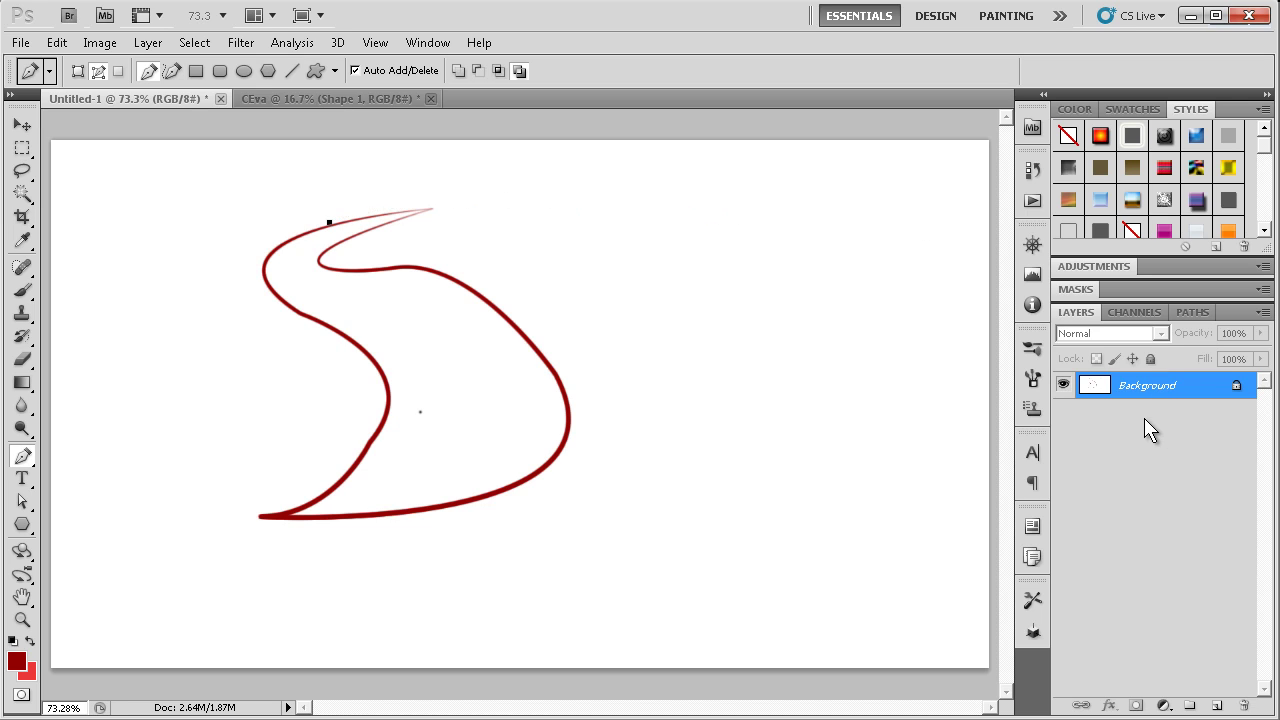
{"action": "key", "text": "ctrl+alt+z"}
{"action": "key", "text": "ctrl+alt+z"}
{"action": "key", "text": "ctrl+shift+z"}
{"action": "key", "text": "ctrl+shift+z"}
{"action": "key", "text": "ctrl+shift+z"}
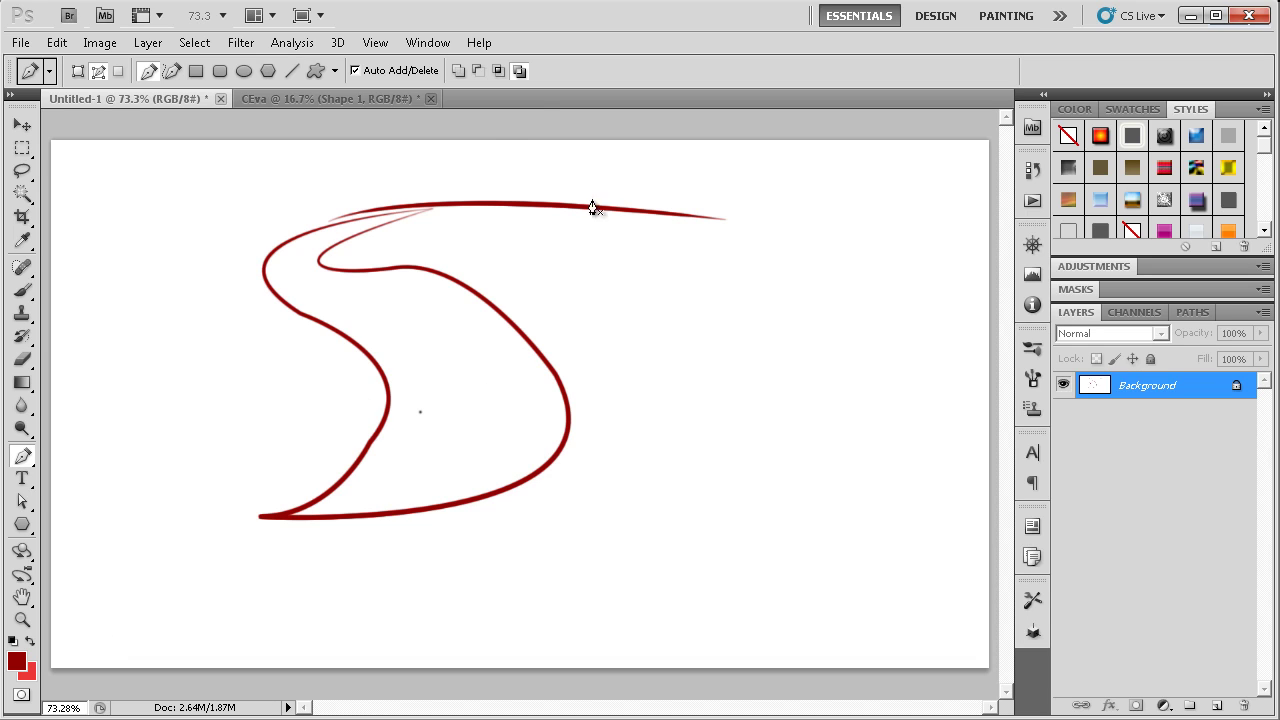
{"action": "left_click_drag", "start_coordinate": [414, 182], "coordinate": [237, 280]}
{"action": "left_click", "coordinate": [437, 286], "text": "ctrl"}
Draw a closed four-sided path right of the S and stroke it with the brush
{"action": "left_click", "coordinate": [1192, 313]}
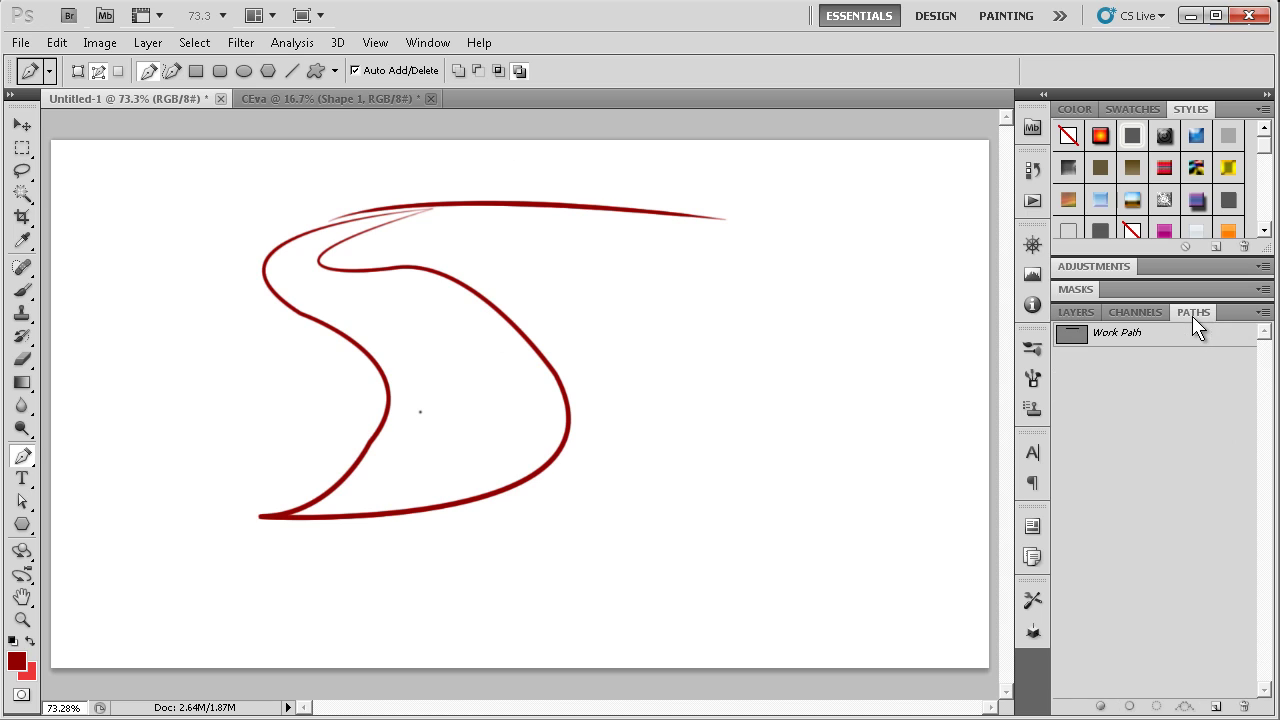
{"action": "left_click", "coordinate": [738, 300]}
{"action": "left_click_drag", "start_coordinate": [633, 458], "coordinate": [640, 490]}
{"action": "left_click", "coordinate": [825, 516]}
{"action": "left_click", "coordinate": [872, 328]}
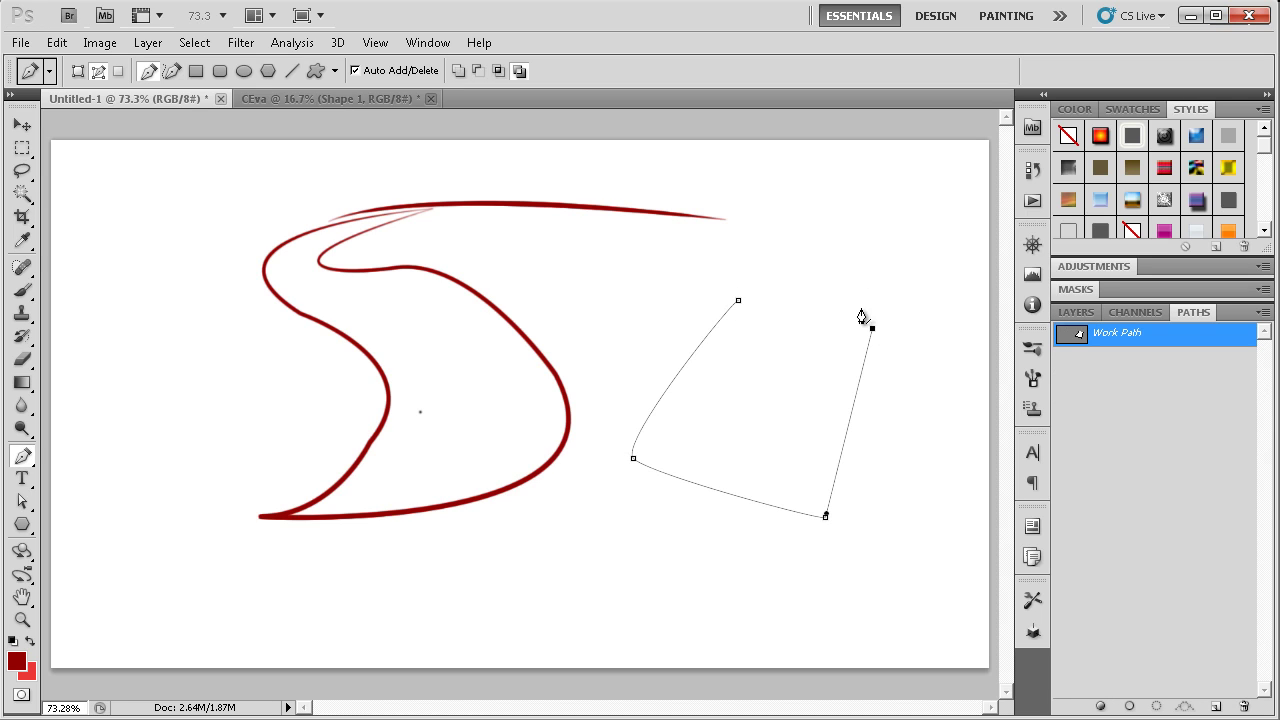
{"action": "left_click", "coordinate": [744, 301]}
{"action": "left_click", "coordinate": [740, 302]}
{"action": "right_click", "coordinate": [743, 386]}
{"action": "left_click", "coordinate": [830, 511]}
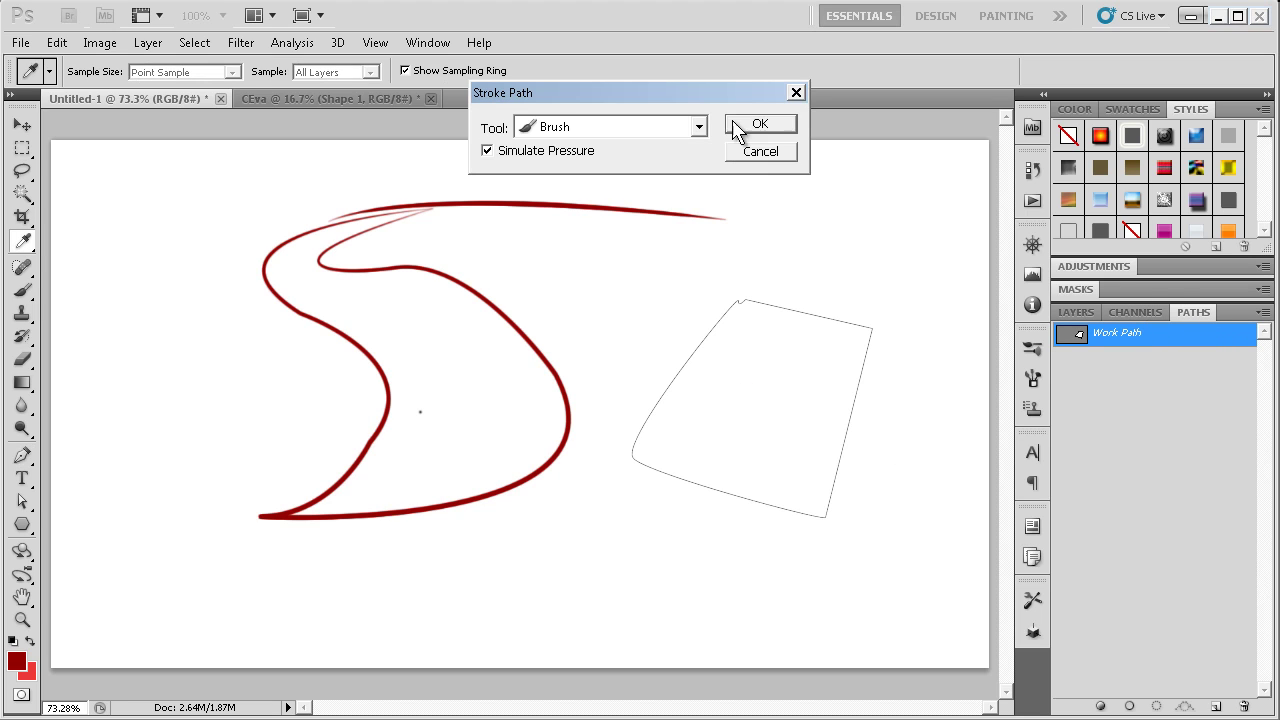
{"action": "left_click", "coordinate": [757, 125]}
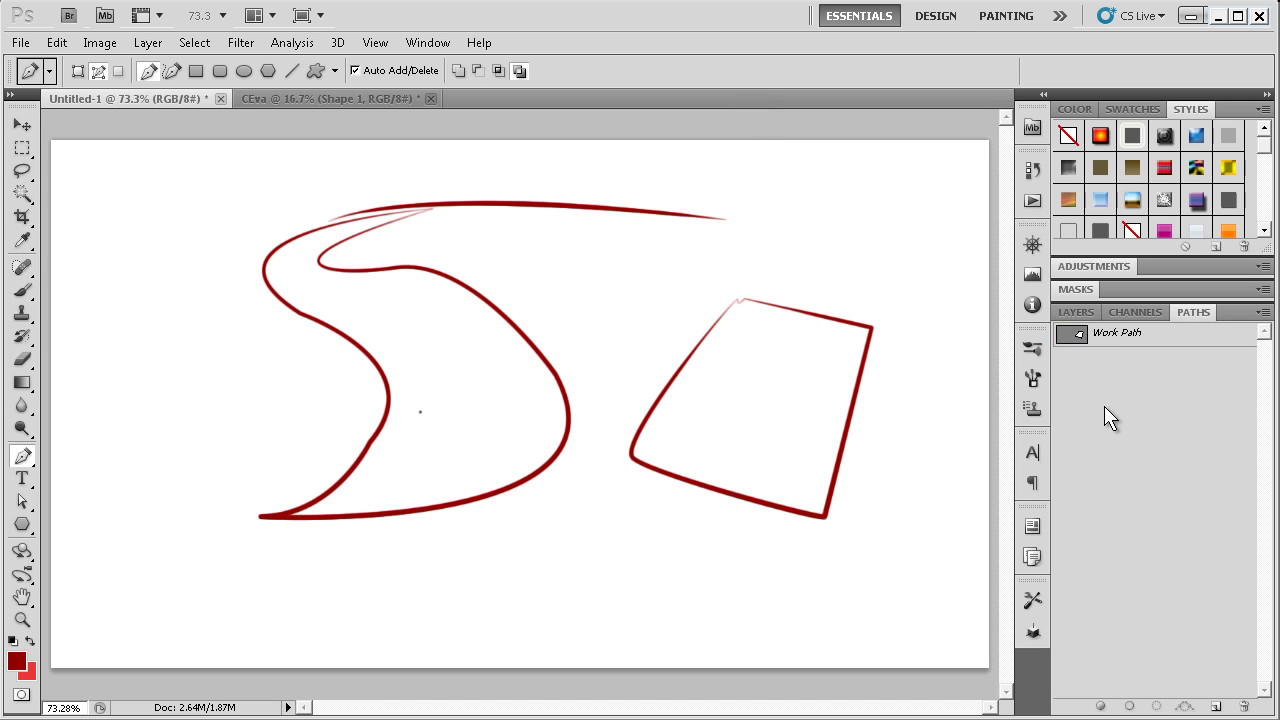
Draw an eleven-point zigzag pen path inside the four-sided outline, running down to its bottom
{"action": "left_click", "coordinate": [745, 326]}
{"action": "left_click", "coordinate": [763, 337]}
{"action": "left_click", "coordinate": [832, 352]}
{"action": "left_click", "coordinate": [820, 385]}
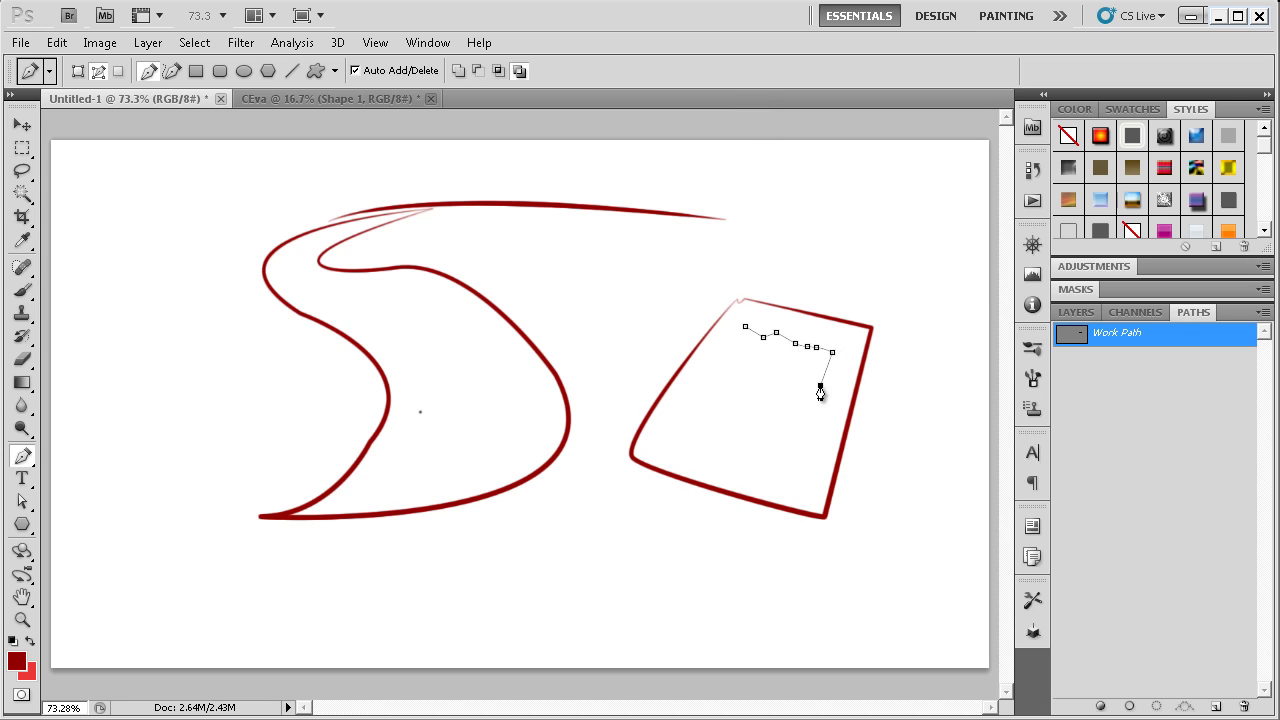
{"action": "left_click", "coordinate": [768, 369]}
{"action": "left_click", "coordinate": [747, 385]}
{"action": "left_click", "coordinate": [801, 404]}
{"action": "left_click", "coordinate": [831, 412]}
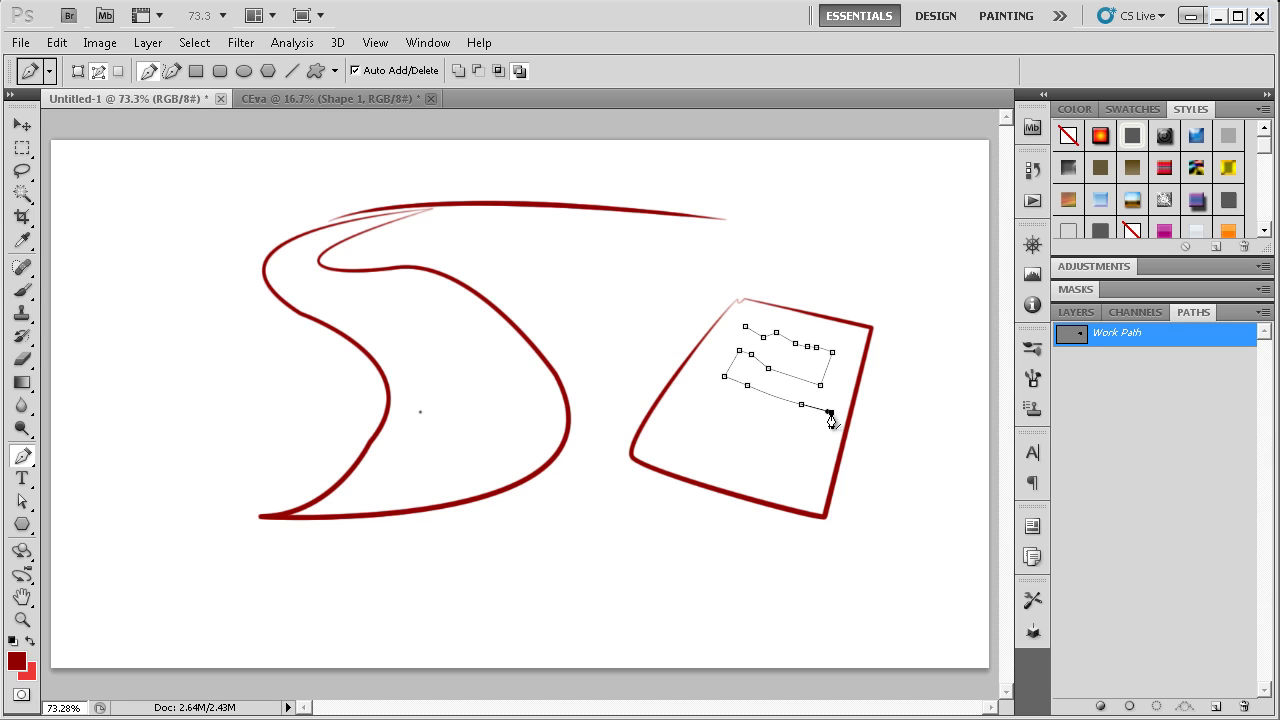
{"action": "left_click", "coordinate": [791, 437]}
{"action": "left_click", "coordinate": [705, 401]}
{"action": "left_click", "coordinate": [776, 460]}
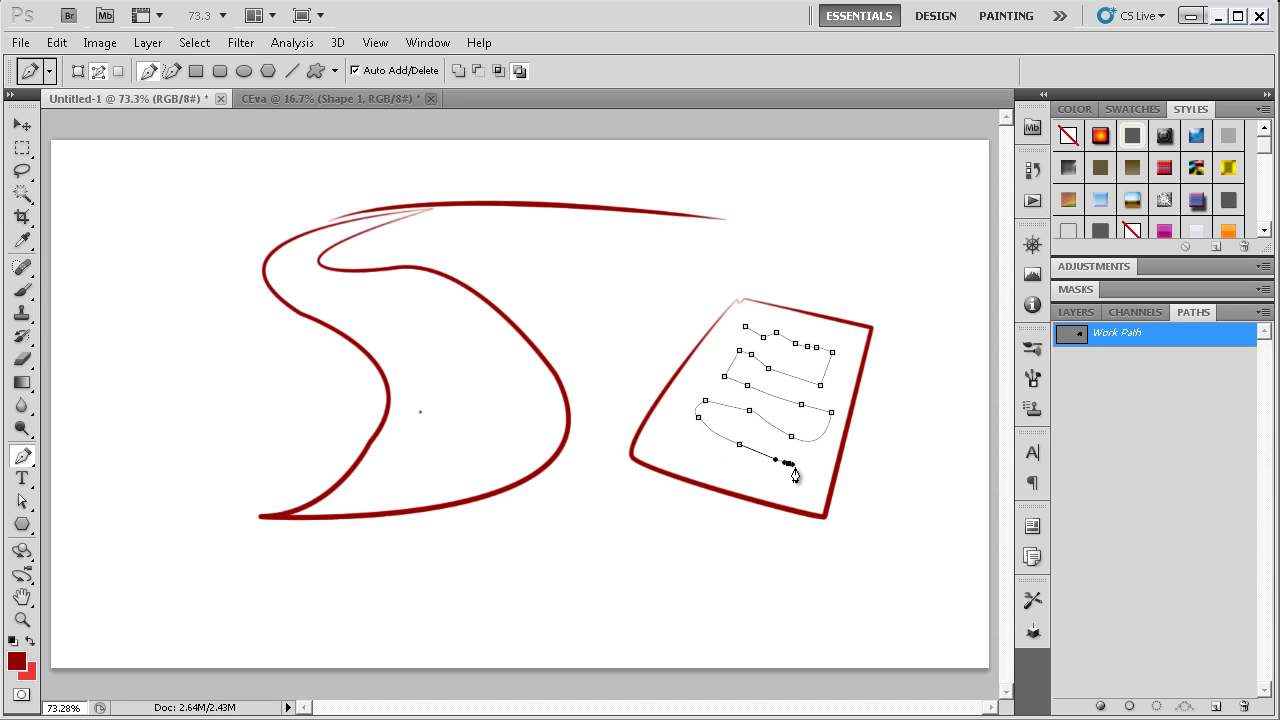
Stroke the zigzag path with the tapered dark-red brush, then delete the work path
{"action": "right_click", "coordinate": [852, 346]}
{"action": "left_click", "coordinate": [905, 466]}
{"action": "left_click", "coordinate": [795, 128]}
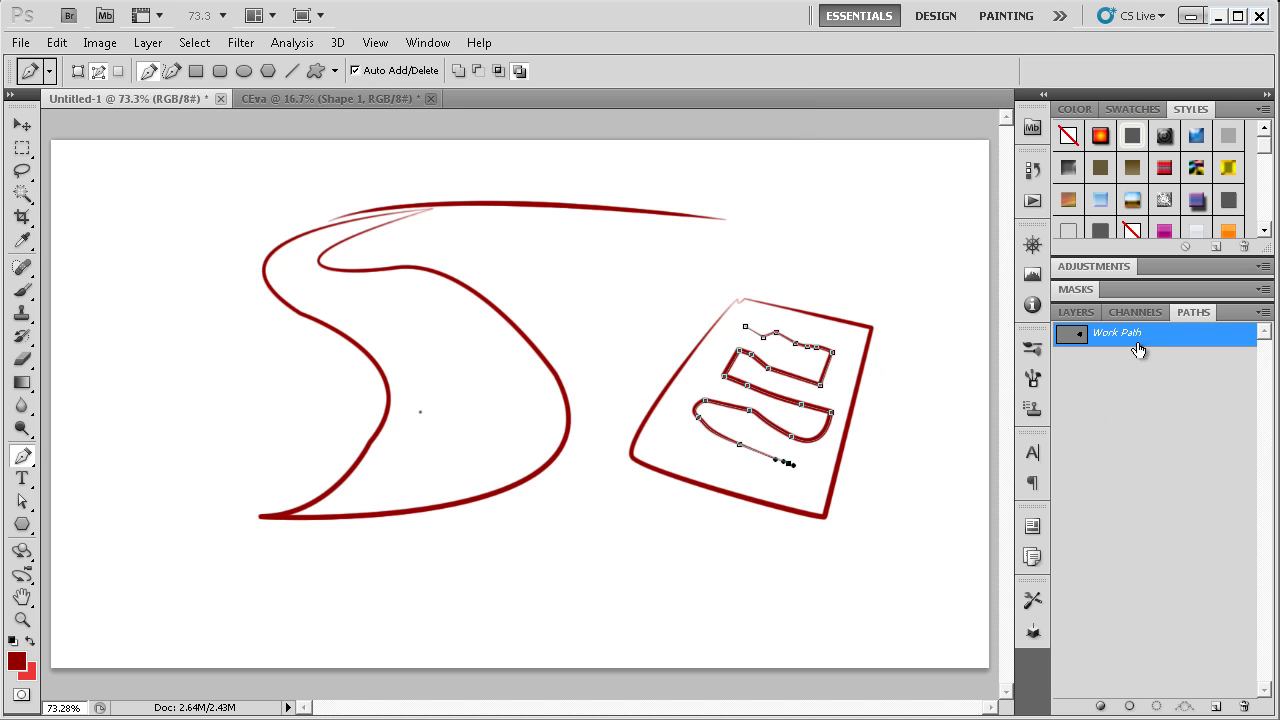
{"action": "key", "text": "Delete"}
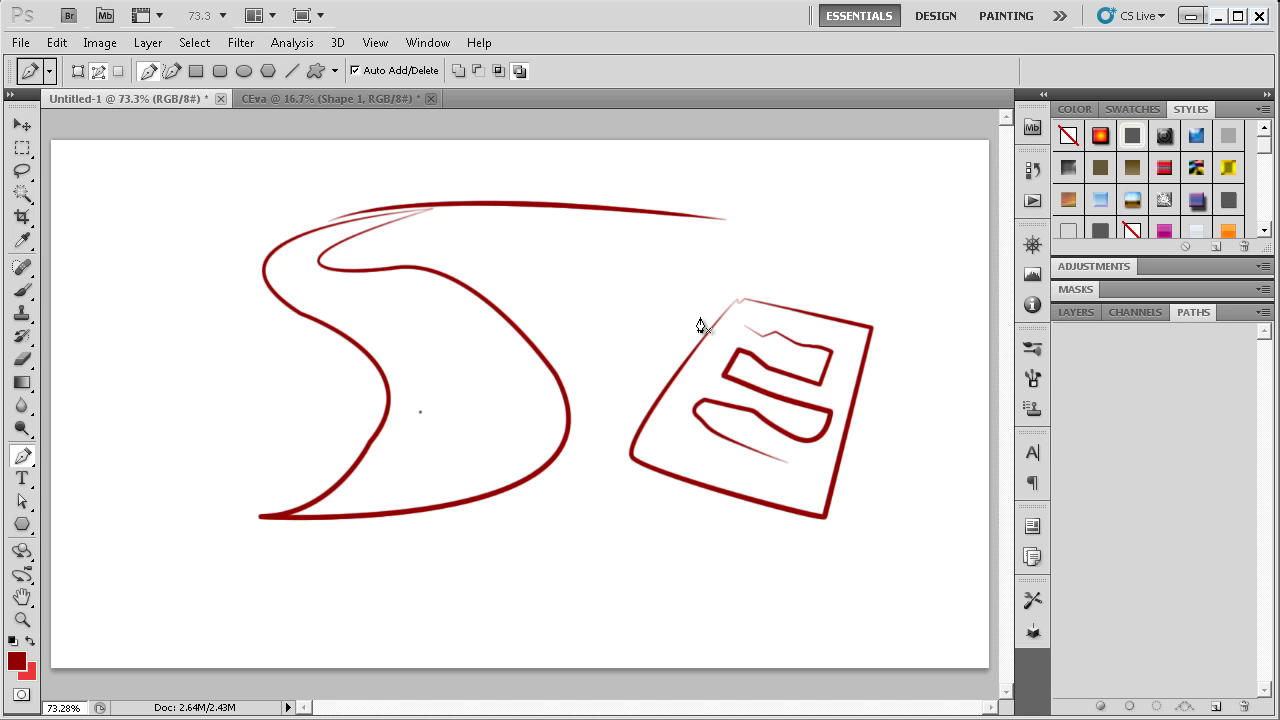
Draw a closed, rounded triangular pen path overlapping the outline's upper right
{"action": "key", "text": "F7"}
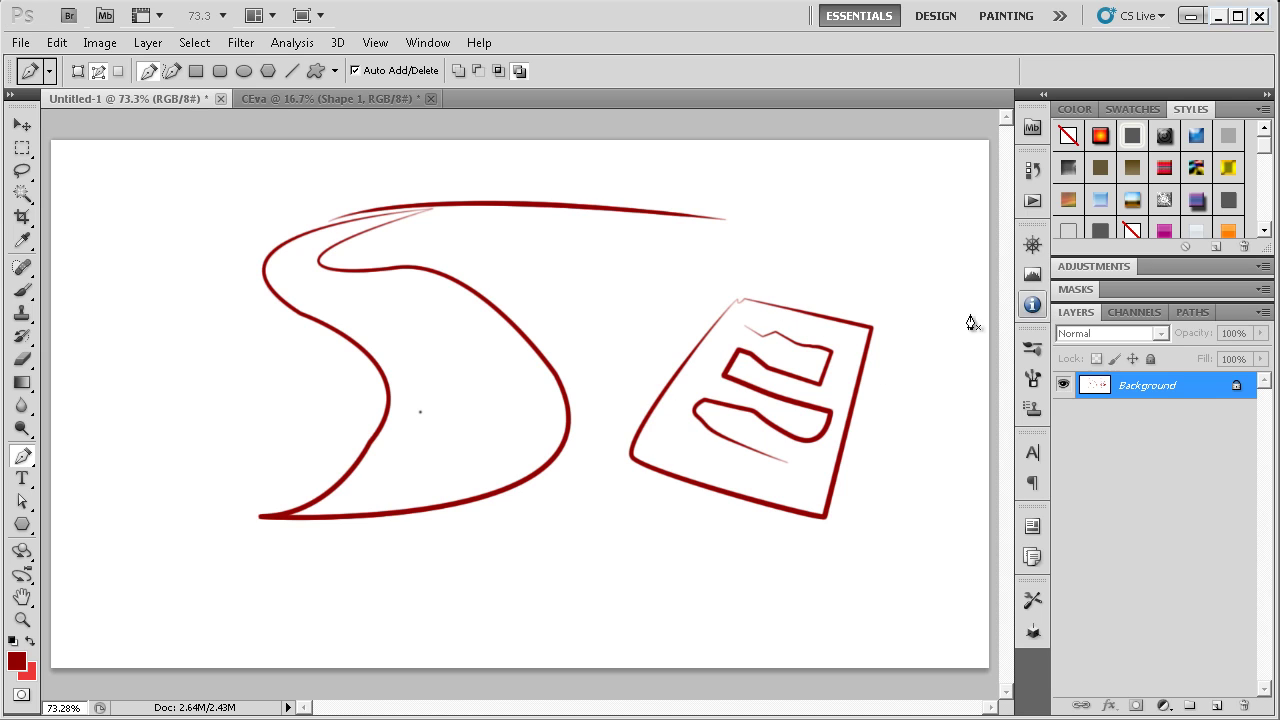
{"action": "left_click", "coordinate": [812, 182]}
{"action": "left_click_drag", "start_coordinate": [601, 291], "coordinate": [643, 379]}
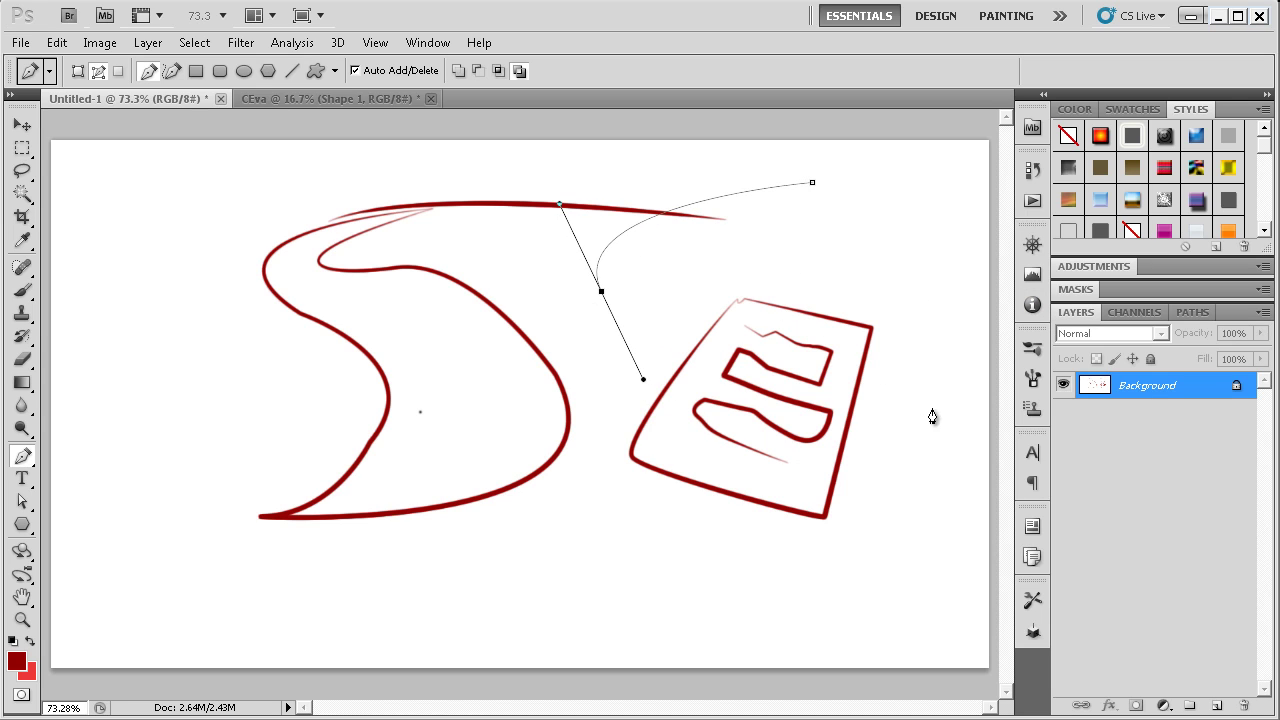
{"action": "left_click_drag", "start_coordinate": [934, 410], "coordinate": [910, 224]}
{"action": "mouse_move", "coordinate": [812, 182]}
{"action": "left_mouse_down"}
{"action": "mouse_move", "coordinate": [697, 183]}
{"action": "mouse_move", "coordinate": [695, 166]}
{"action": "mouse_move", "coordinate": [700, 208]}
{"action": "mouse_move", "coordinate": [671, 218]}
{"action": "mouse_move", "coordinate": [694, 197]}
{"action": "left_mouse_up"}
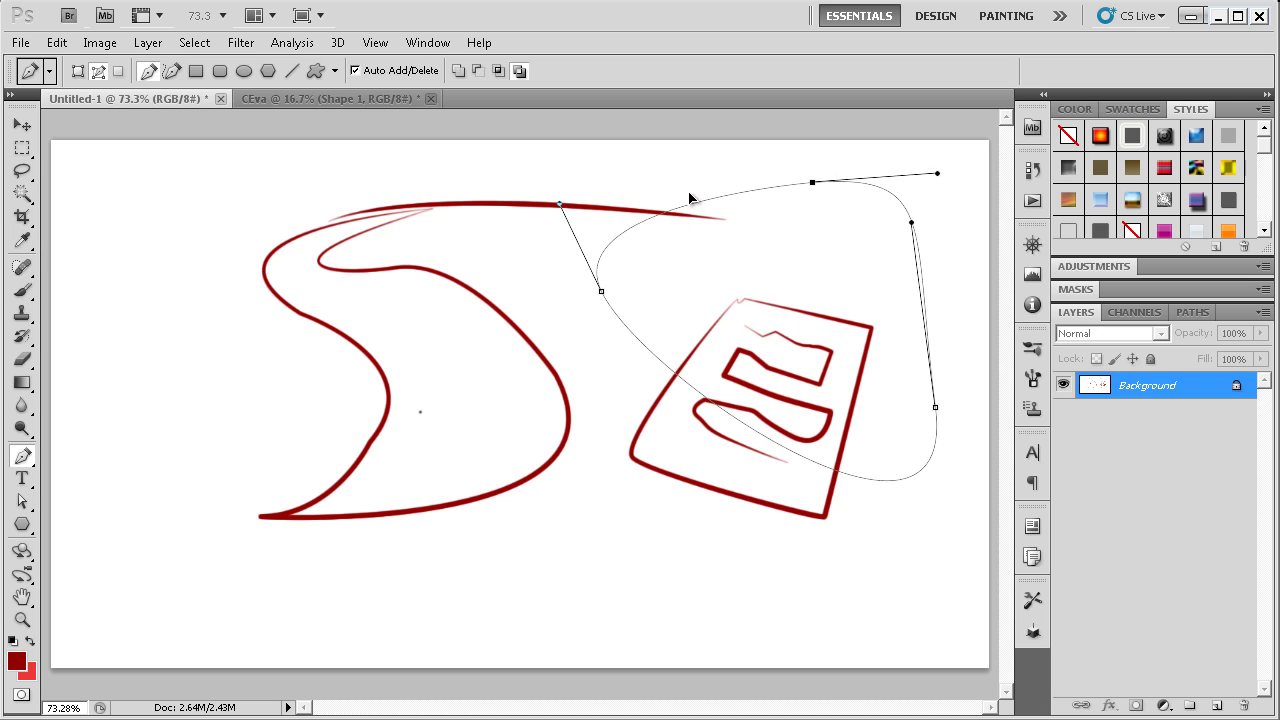
{"action": "key", "text": "Escape"}
Fill the rounded path with solid dark red
{"action": "right_click", "coordinate": [760, 226]}
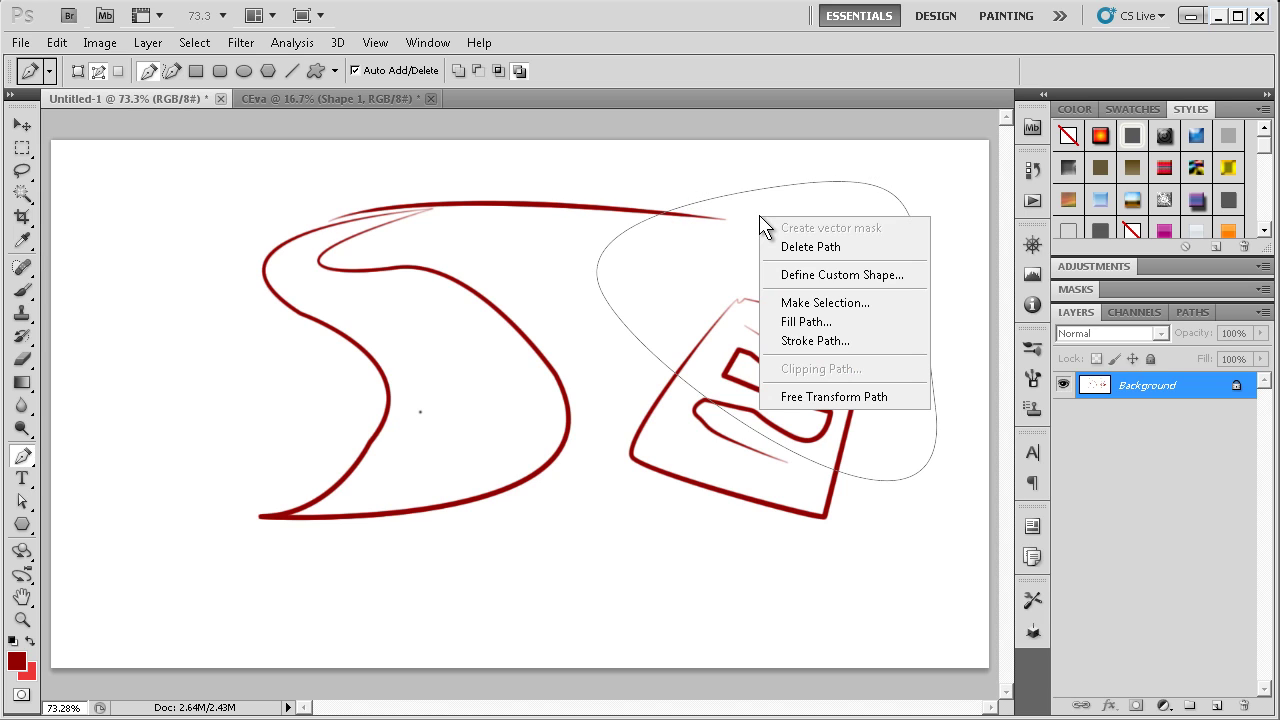
{"action": "left_click", "coordinate": [833, 320]}
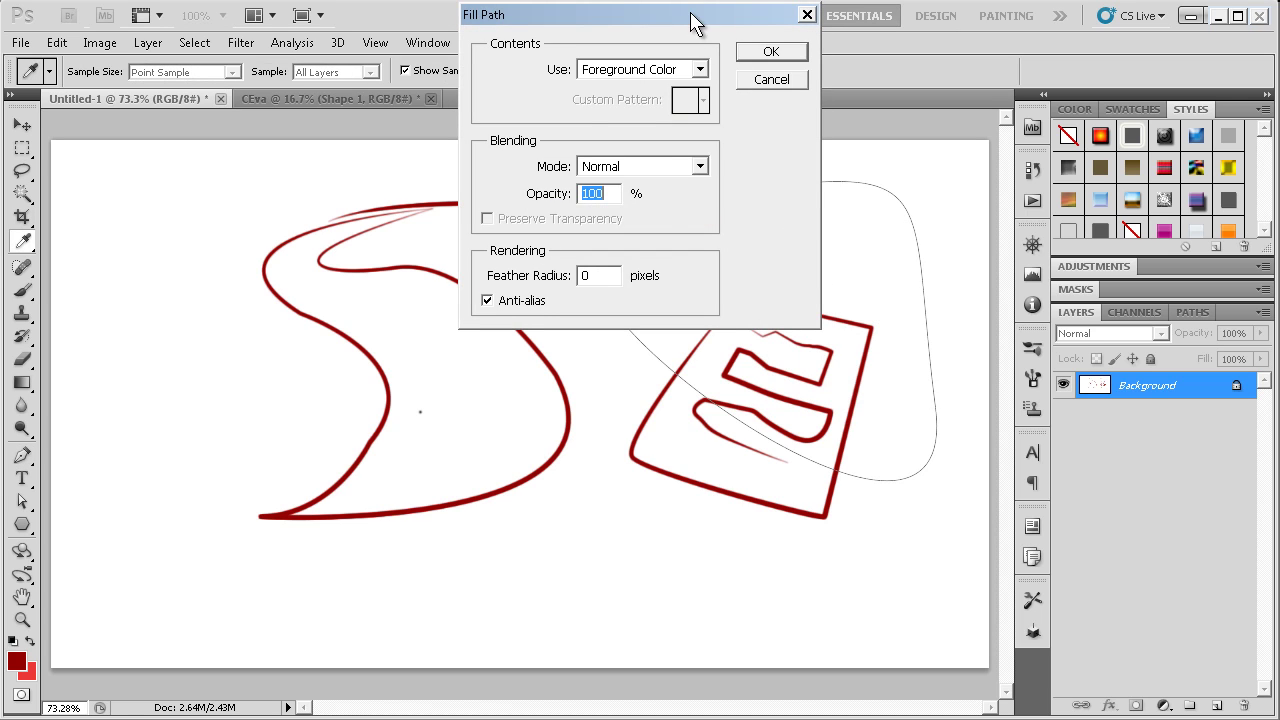
{"action": "left_click_drag", "start_coordinate": [690, 22], "coordinate": [347, 112]}
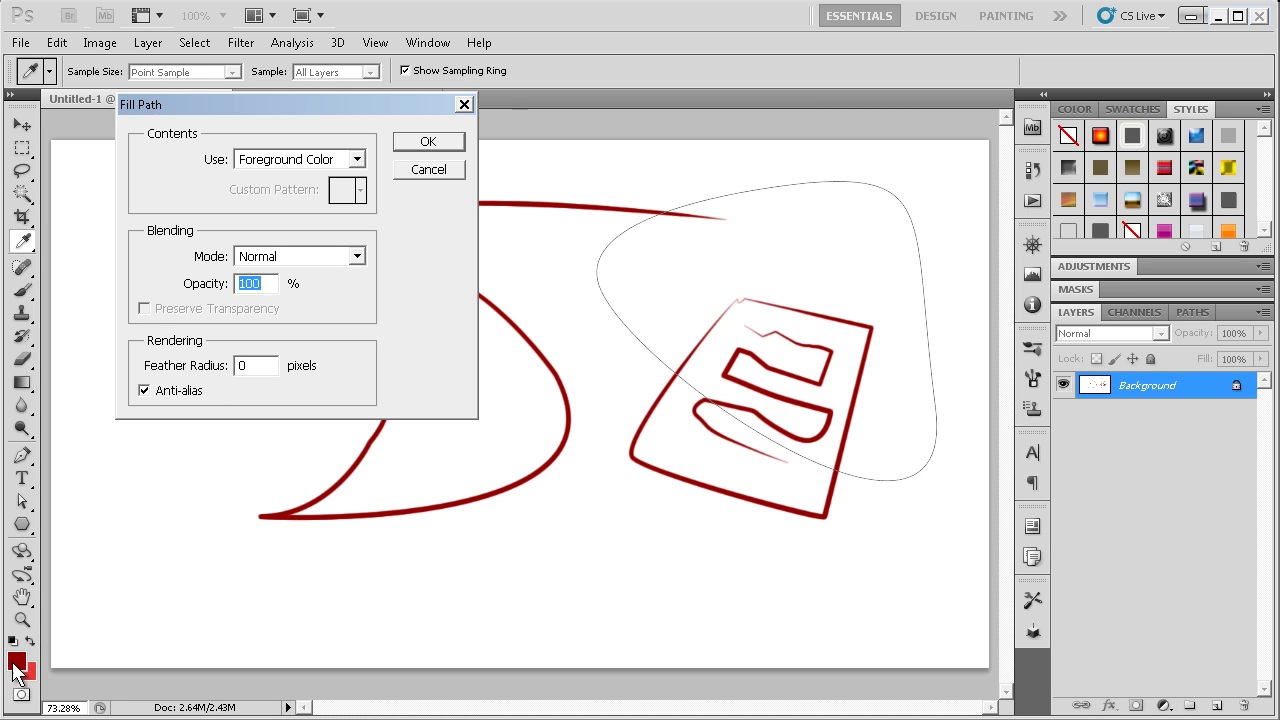
{"action": "left_click", "coordinate": [426, 143]}
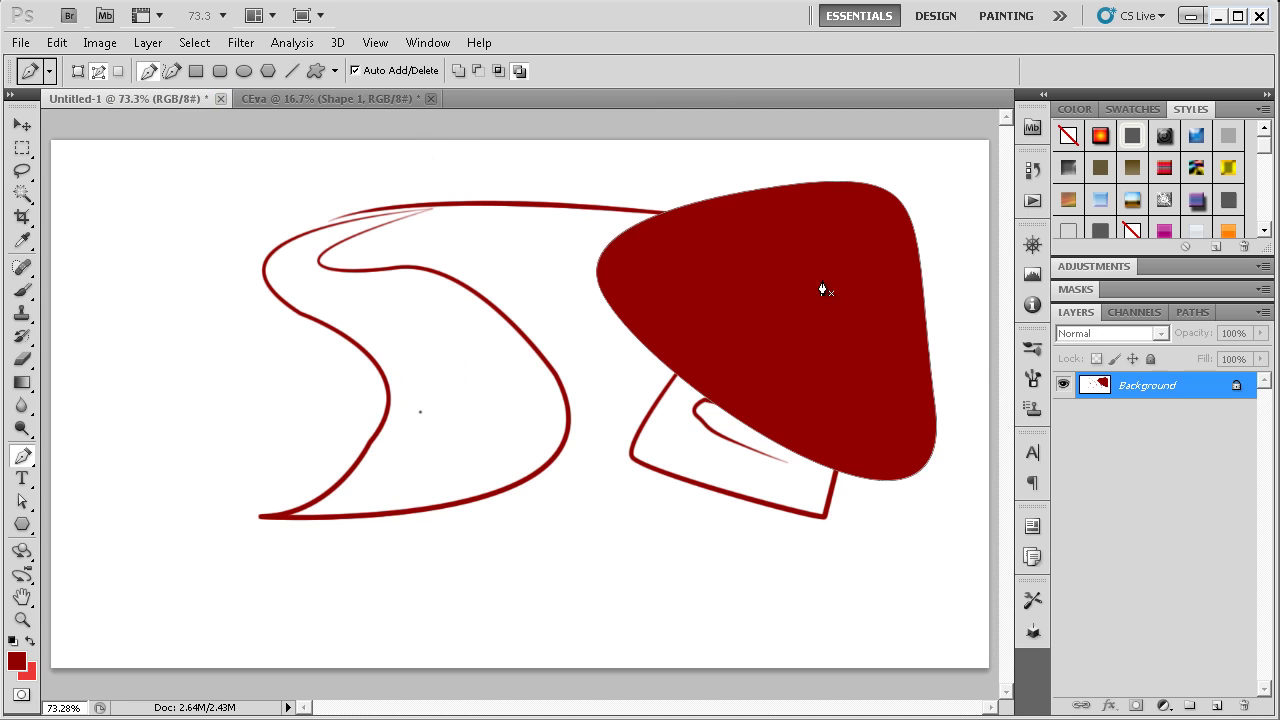
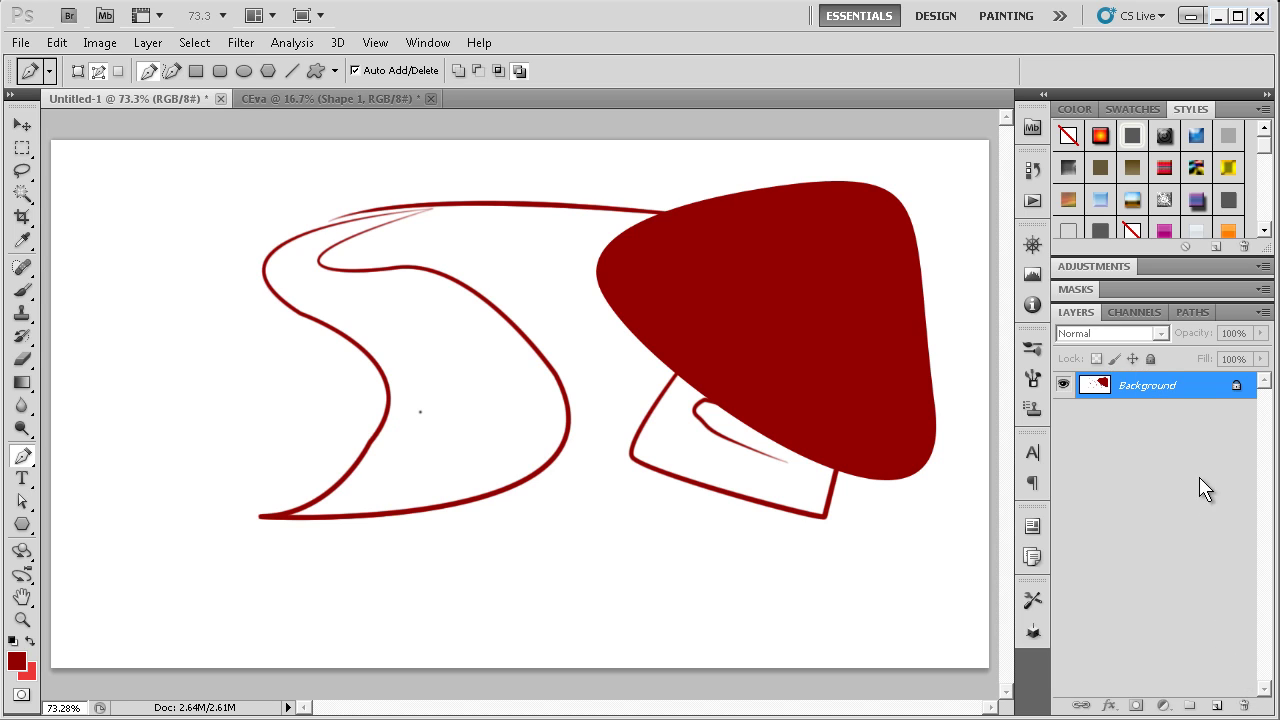
Add an empty Layer 1 and pick a 257 px hard round brush
{"action": "left_click", "coordinate": [1217, 705]}
{"action": "left_click", "coordinate": [1160, 411]}
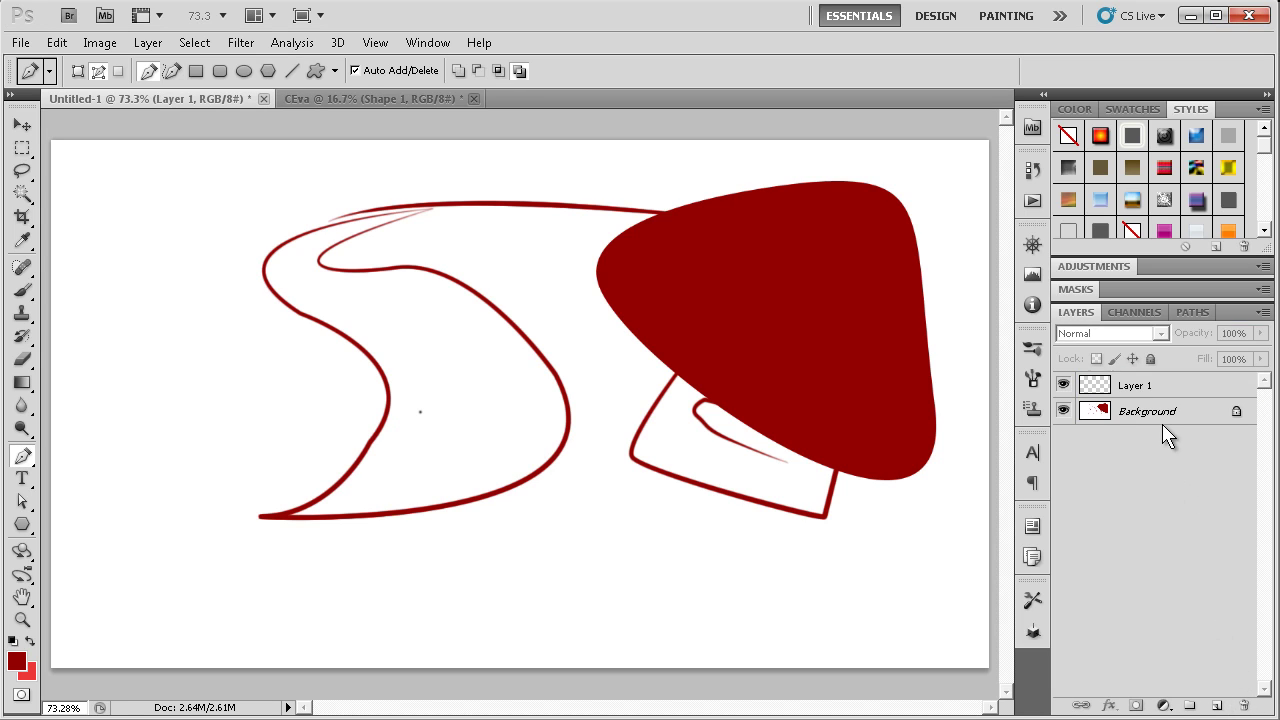
{"action": "left_click", "coordinate": [21, 291]}
{"action": "left_click", "coordinate": [92, 72]}
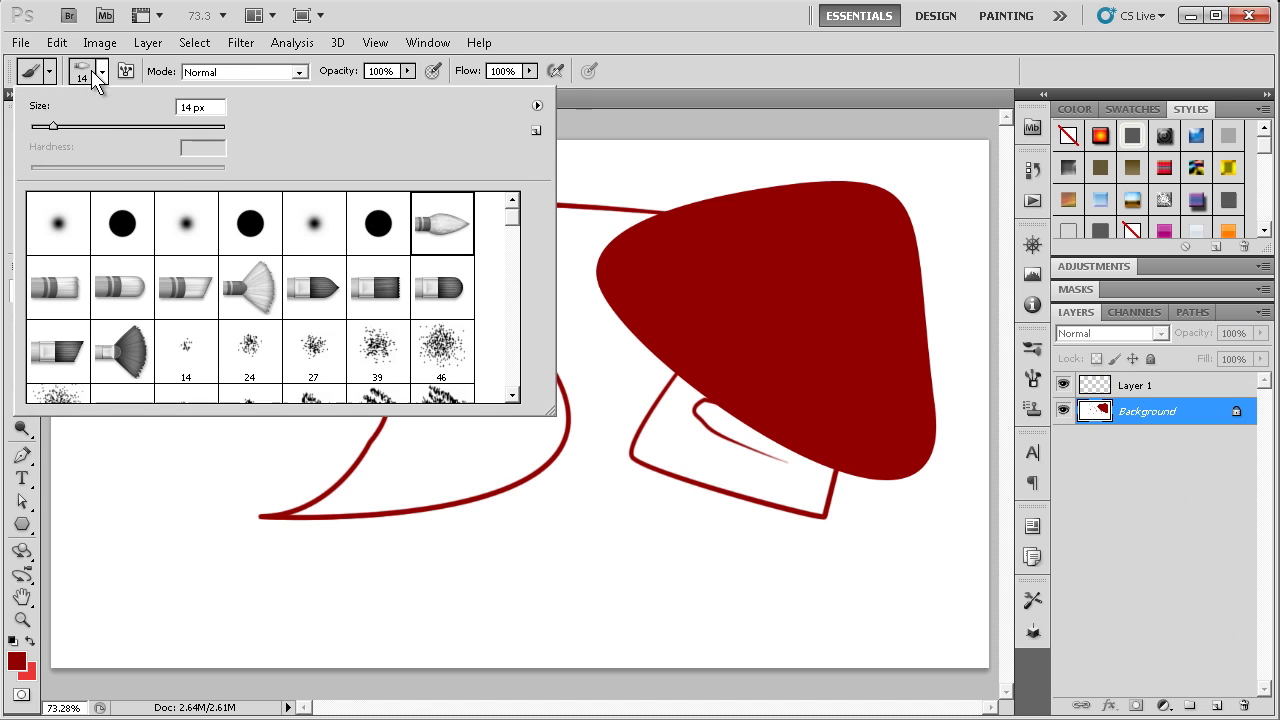
{"action": "left_click", "coordinate": [122, 223]}
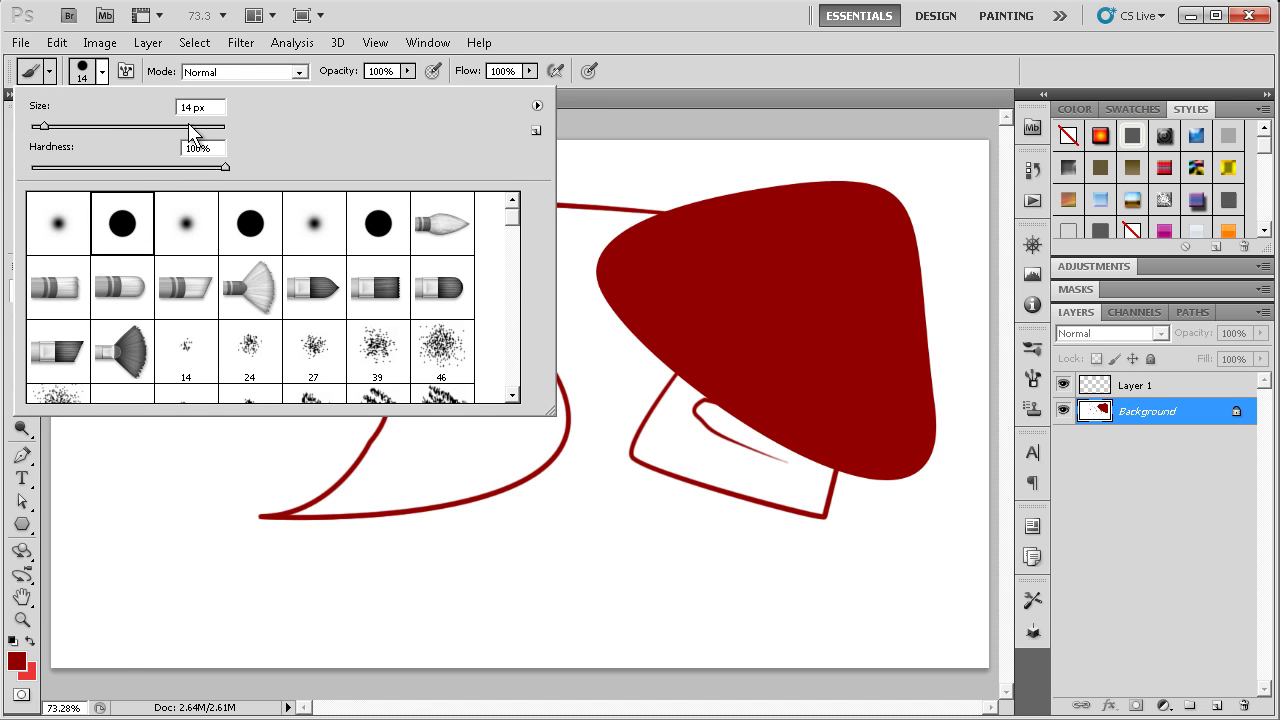
Set the foreground to white and paint over the old red drawing
{"action": "left_click", "coordinate": [17, 660]}
{"action": "left_click", "coordinate": [571, 297]}
{"action": "left_click", "coordinate": [1203, 372]}
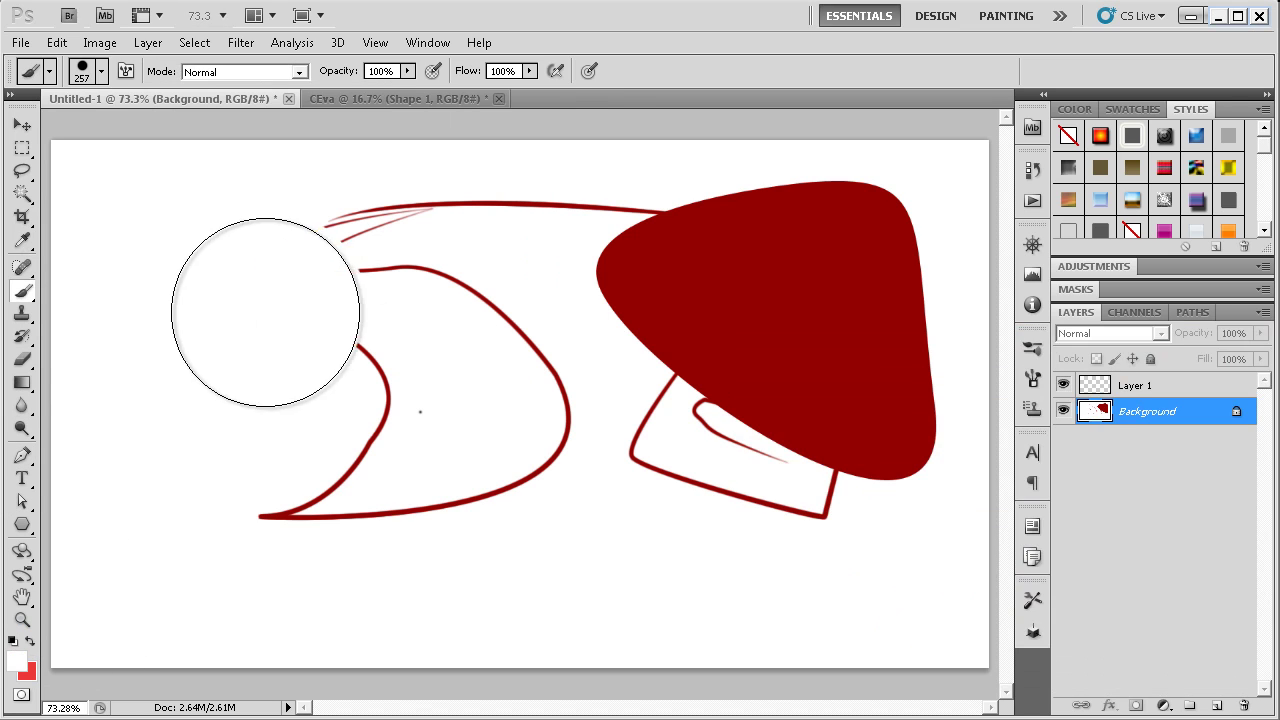
{"action": "mouse_move", "coordinate": [266, 314]}
{"action": "left_mouse_down"}
{"action": "mouse_move", "coordinate": [643, 249]}
{"action": "mouse_move", "coordinate": [400, 414]}
{"action": "mouse_move", "coordinate": [860, 197]}
{"action": "mouse_move", "coordinate": [823, 194]}
{"action": "mouse_move", "coordinate": [803, 560]}
{"action": "mouse_move", "coordinate": [157, 586]}
{"action": "left_mouse_up"}
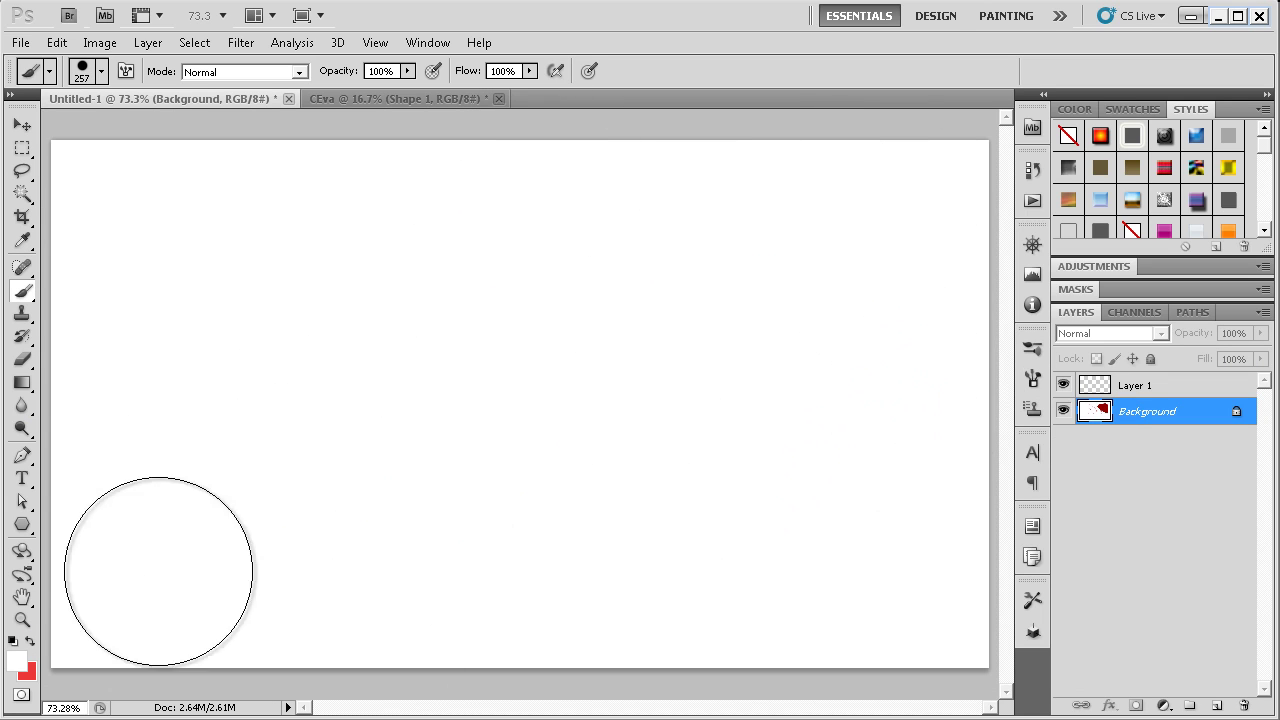
{"action": "left_click", "coordinate": [22, 456]}
Set the Pen to Shape Layers mode with red foreground, try a first curve, then undo it
{"action": "left_click", "coordinate": [80, 72]}
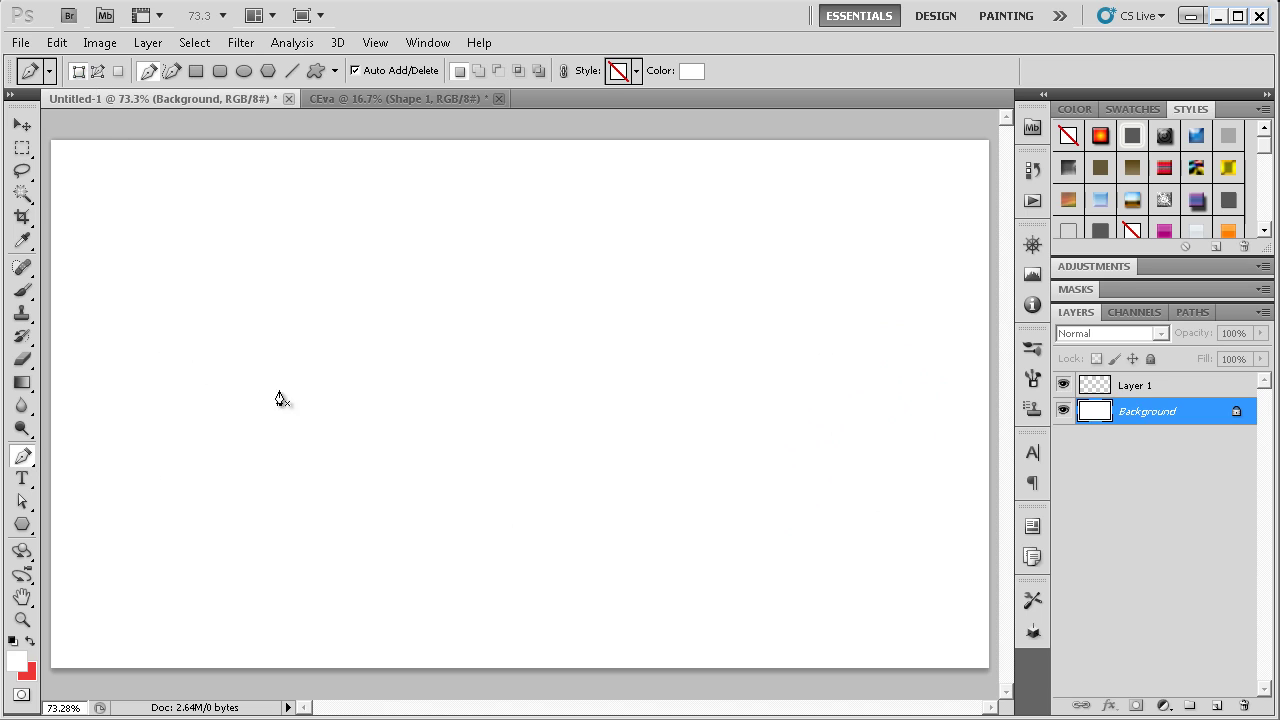
{"action": "left_click", "coordinate": [1170, 386]}
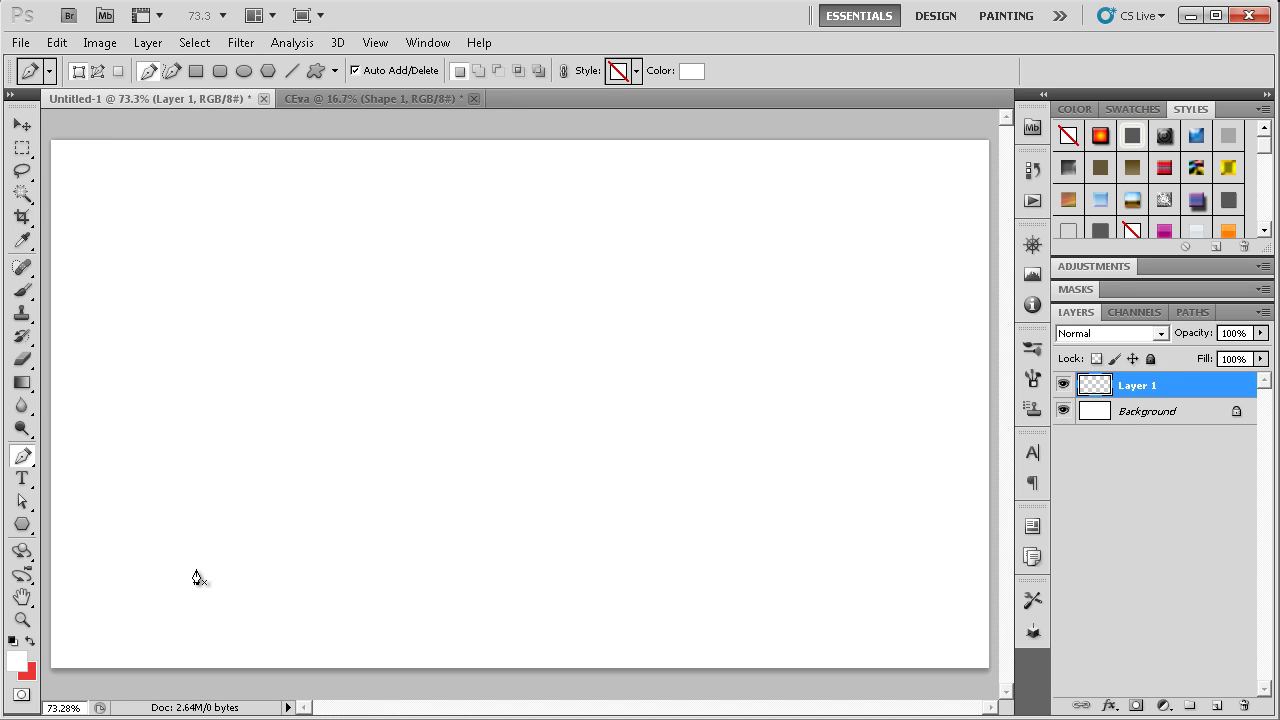
{"action": "left_click", "coordinate": [168, 666]}
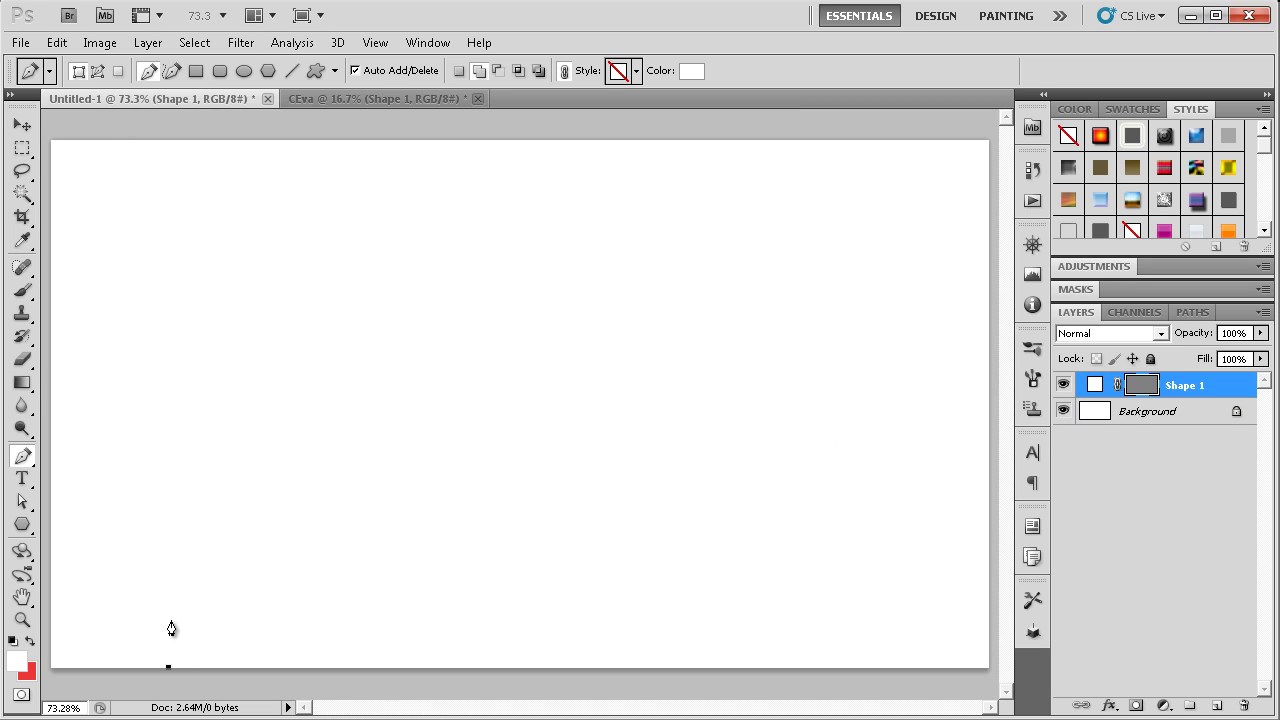
{"action": "left_click", "coordinate": [30, 641]}
{"action": "left_click_drag", "start_coordinate": [373, 262], "coordinate": [558, 212]}
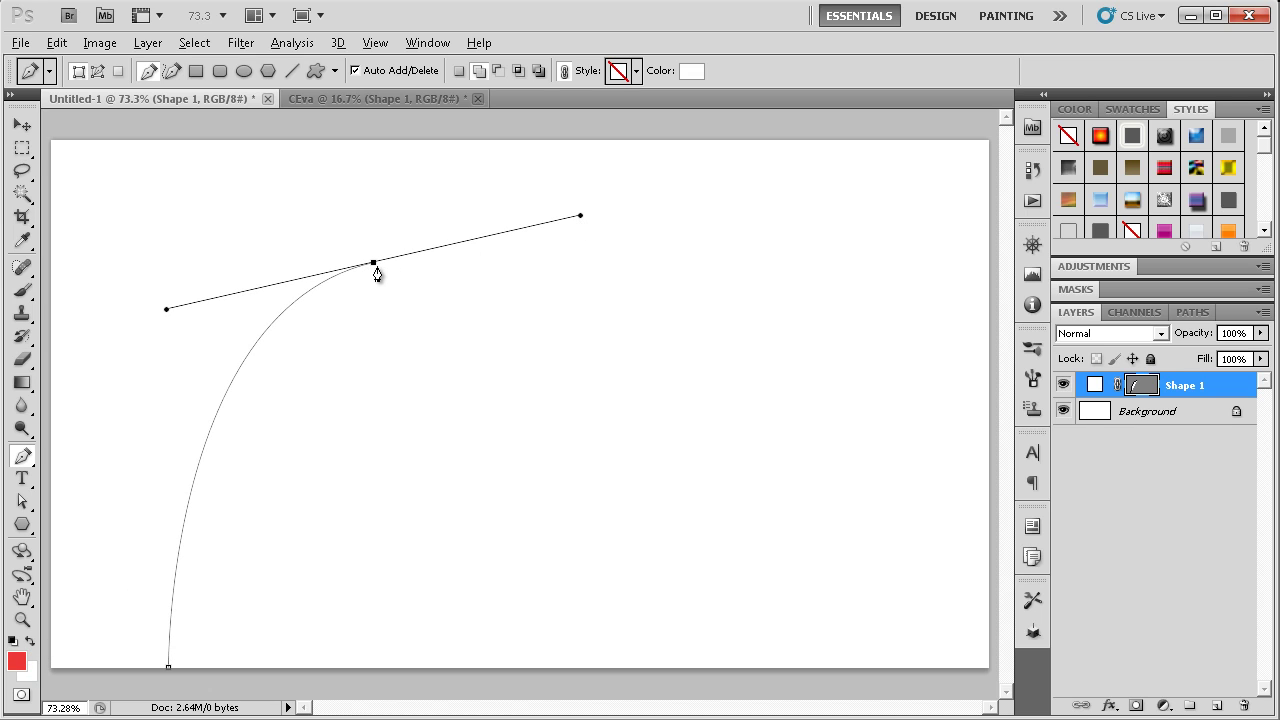
{"action": "left_click", "coordinate": [373, 265], "text": "alt"}
{"action": "key", "text": "ctrl+alt+z"}
{"action": "key", "text": "ctrl+alt+z"}
{"action": "key", "text": "ctrl+alt+z"}
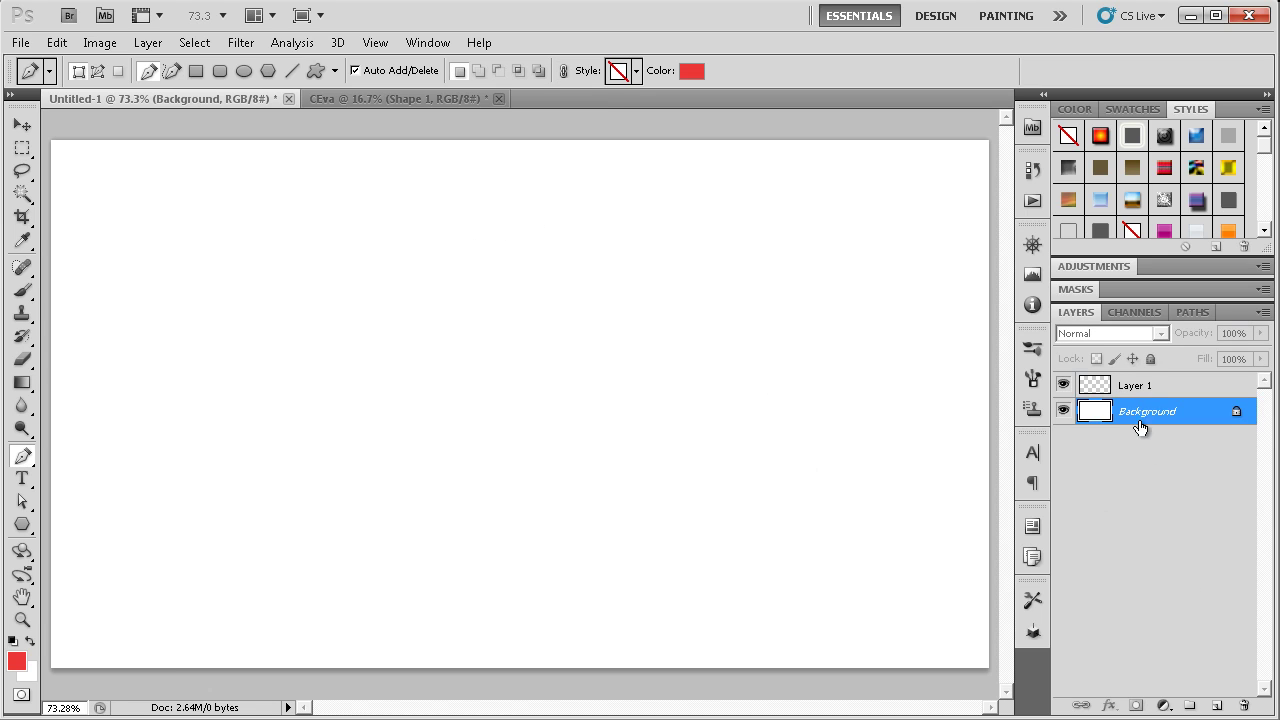
Restart the red shape at the bottom-left, curving up toward the upper middle
{"action": "left_click", "coordinate": [1120, 388]}
{"action": "left_click", "coordinate": [191, 664]}
{"action": "left_click_drag", "start_coordinate": [240, 476], "coordinate": [249, 459]}
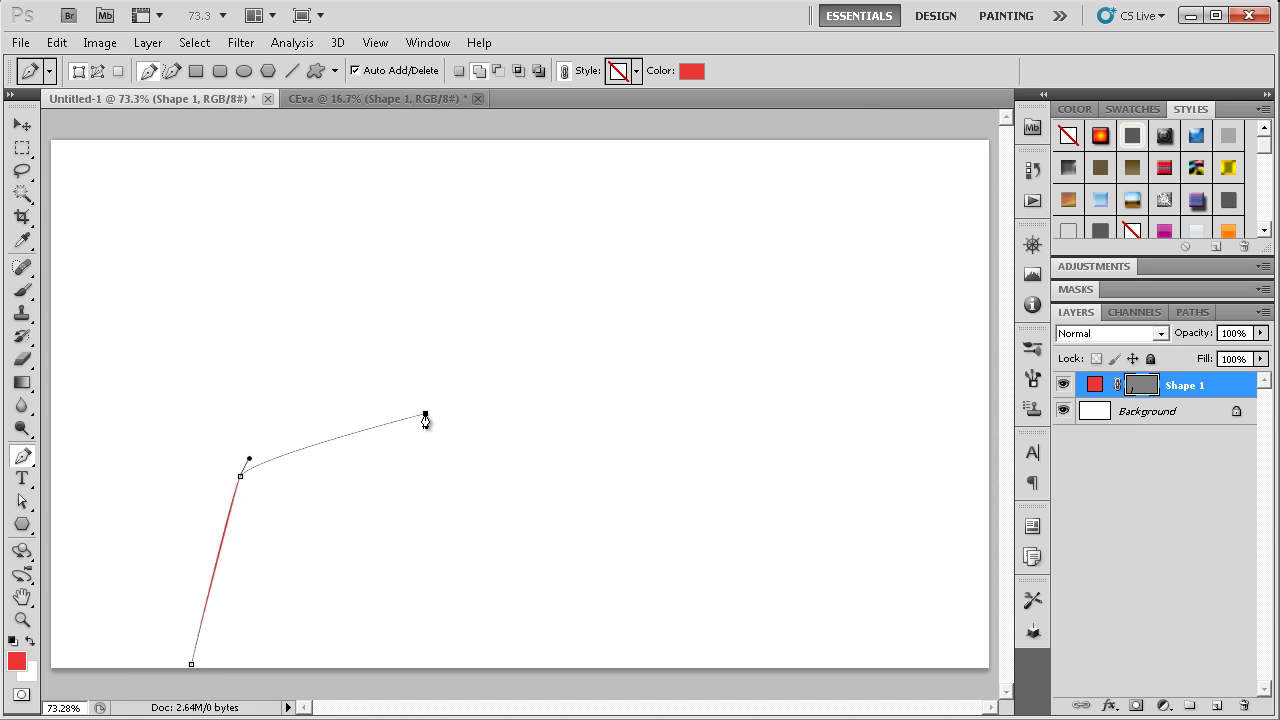
{"action": "key", "text": "ctrl+alt+z"}
{"action": "key", "text": "ctrl+alt+z"}
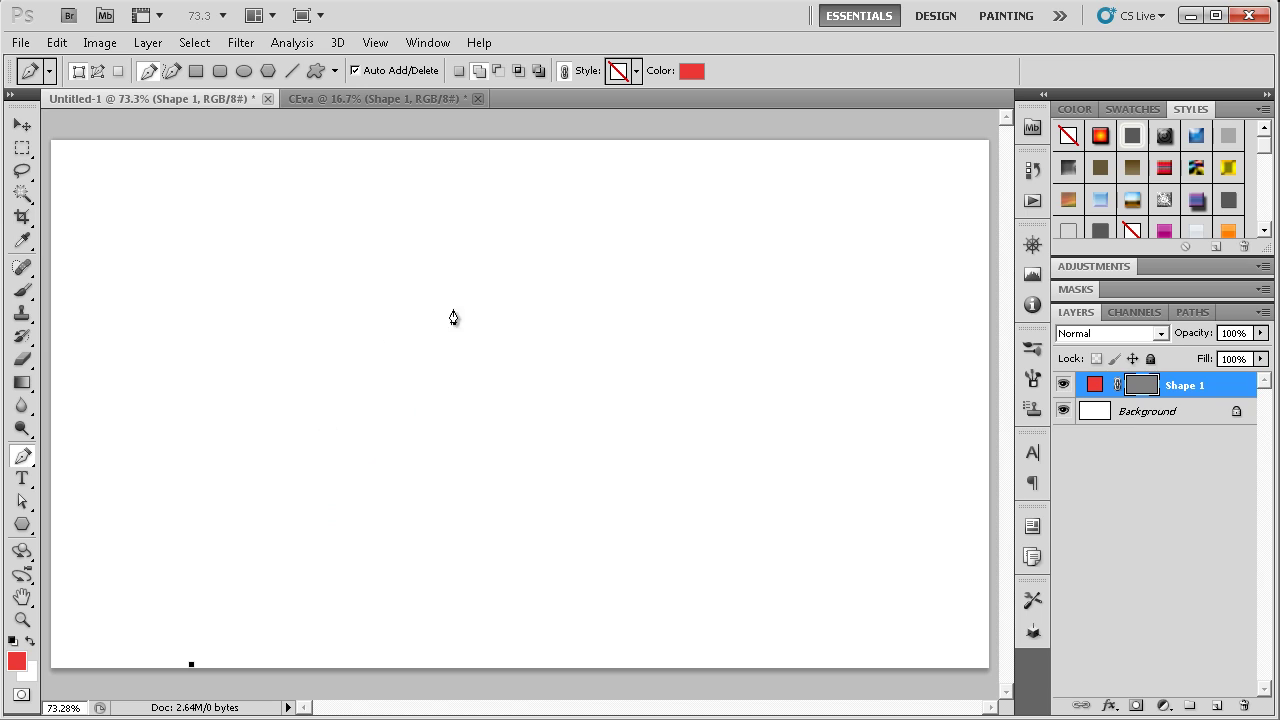
{"action": "left_click_drag", "start_coordinate": [438, 314], "coordinate": [721, 191]}
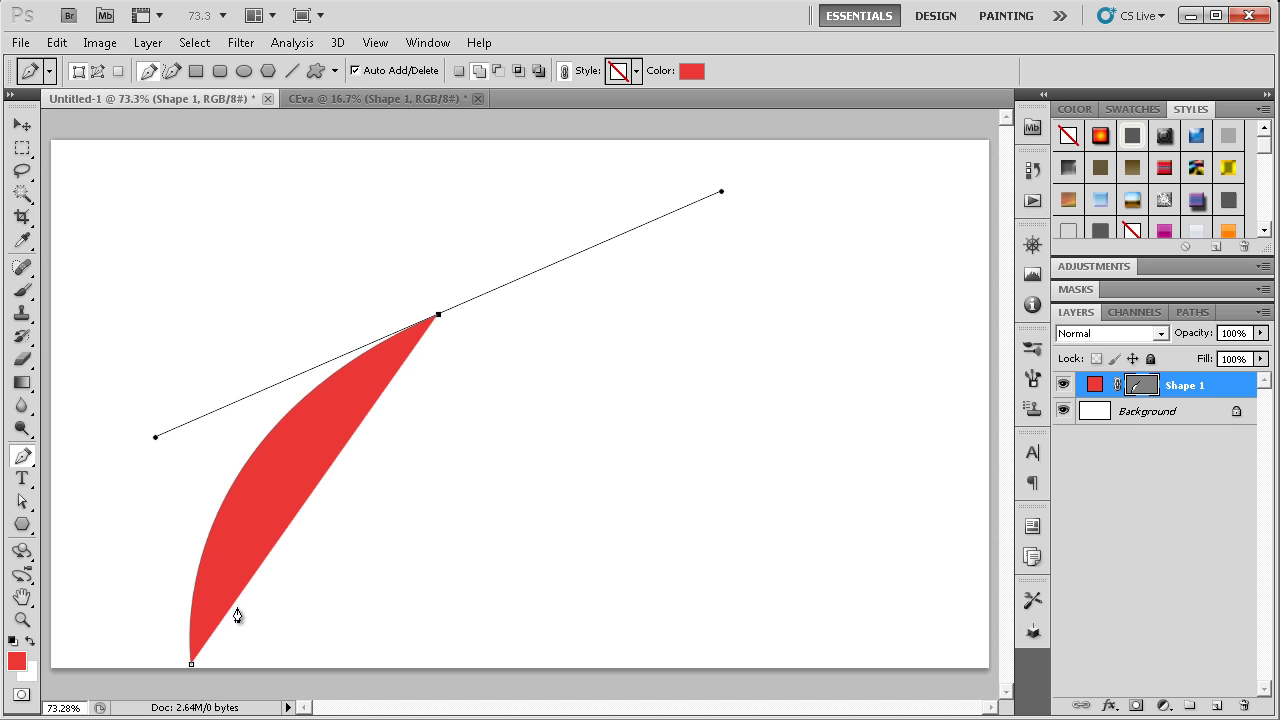
{"action": "left_click_drag", "start_coordinate": [681, 292], "coordinate": [966, 391]}
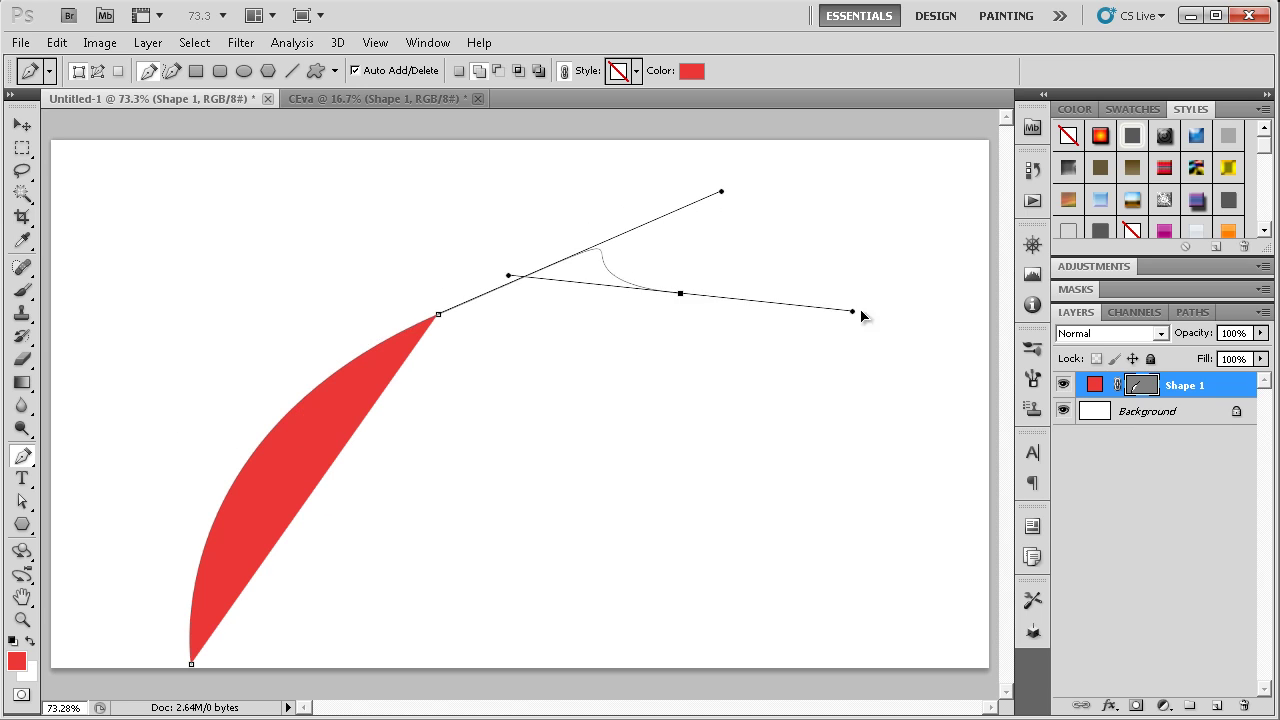
{"action": "key", "text": "ctrl+alt+z"}
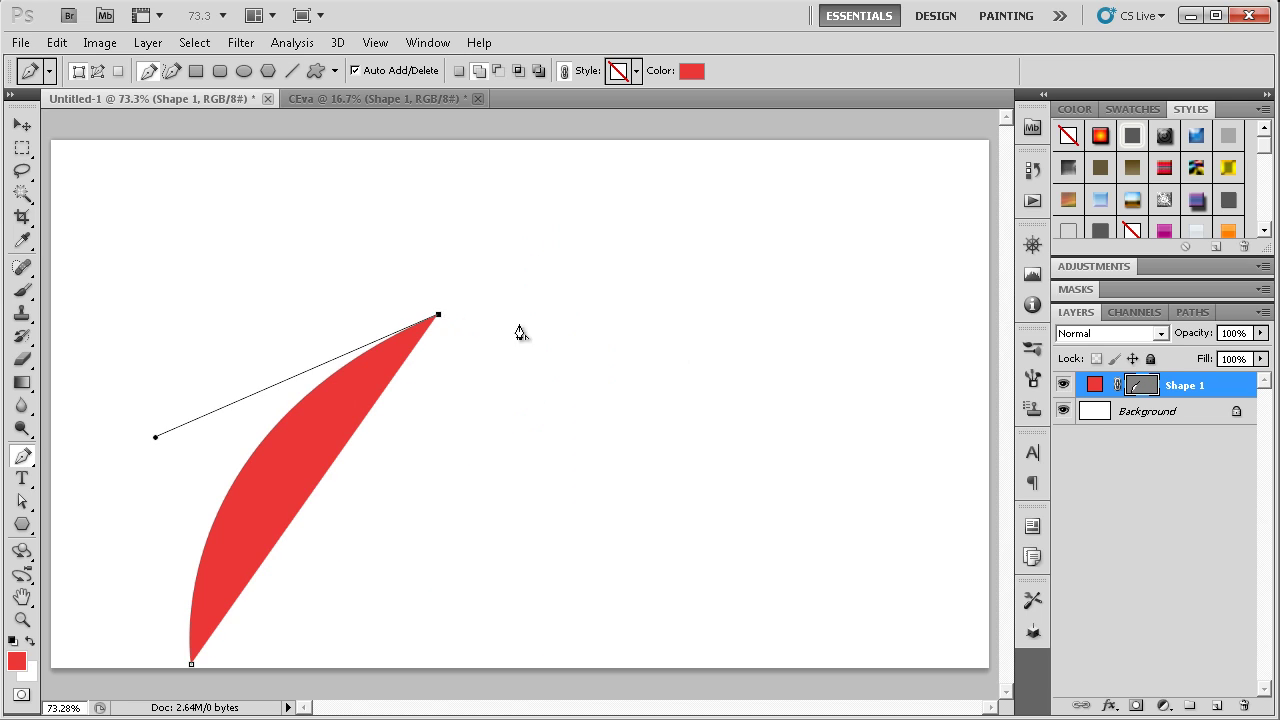
Extend the red outline right and down to the bottom right as a curve
{"action": "left_click_drag", "start_coordinate": [709, 338], "coordinate": [884, 403]}
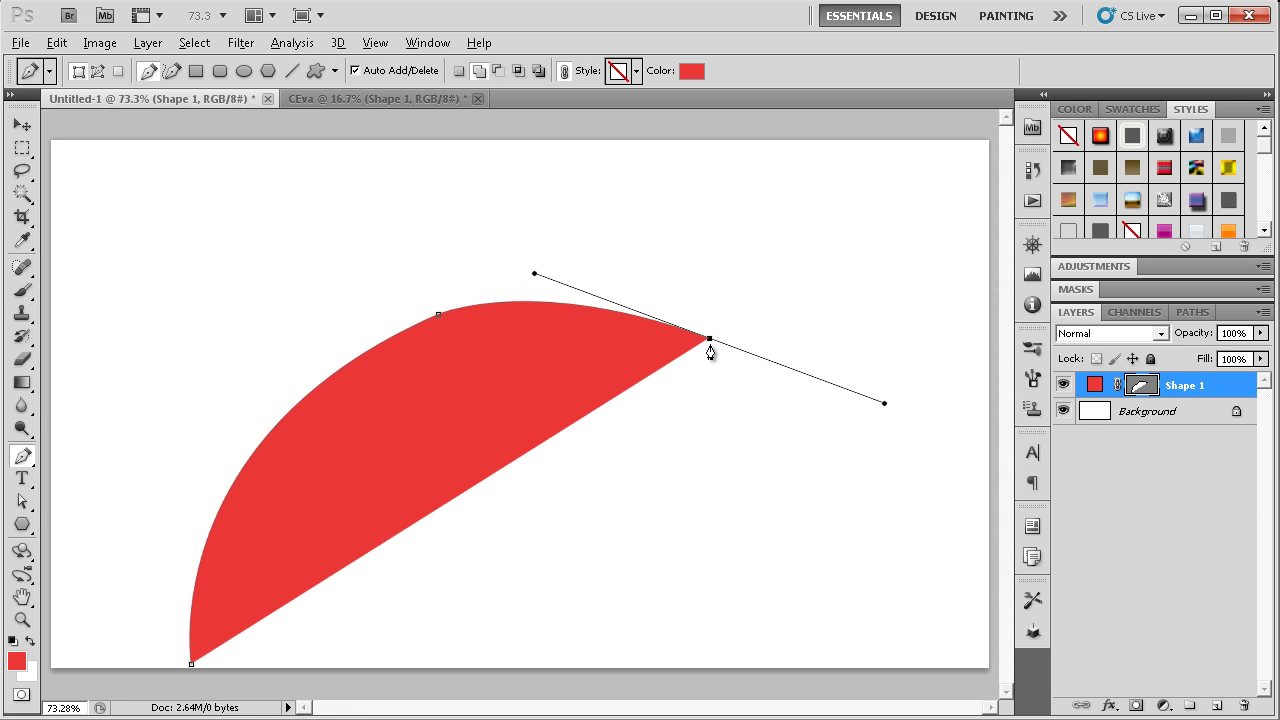
{"action": "left_click", "coordinate": [709, 340], "text": "alt"}
{"action": "left_click_drag", "start_coordinate": [866, 671], "coordinate": [875, 688]}
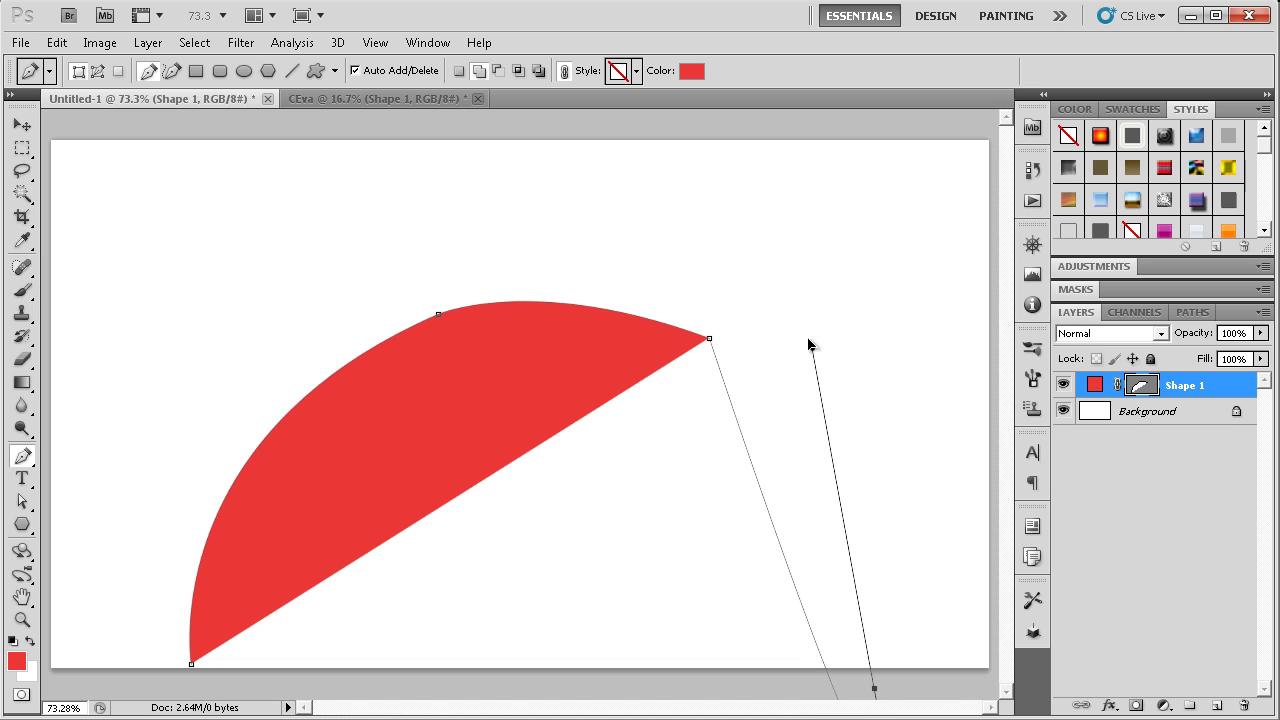
{"action": "mouse_move", "coordinate": [866, 655]}
{"action": "left_mouse_down"}
{"action": "mouse_move", "coordinate": [1277, 250]}
{"action": "mouse_move", "coordinate": [1166, 250]}
{"action": "left_mouse_up"}
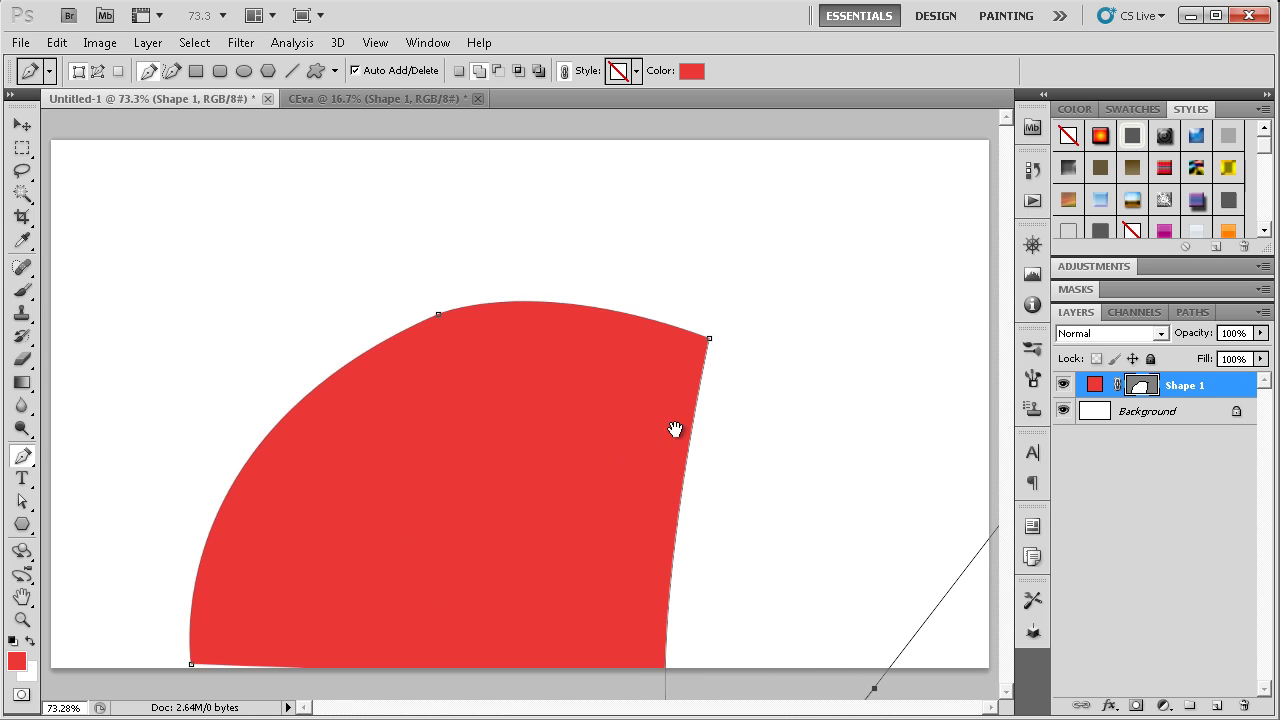
{"action": "left_click", "coordinate": [22, 124]}
Undo the stray shape move and the accidental Shape 2, returning to Shape 1's open path
{"action": "left_click_drag", "start_coordinate": [236, 364], "coordinate": [266, 189]}
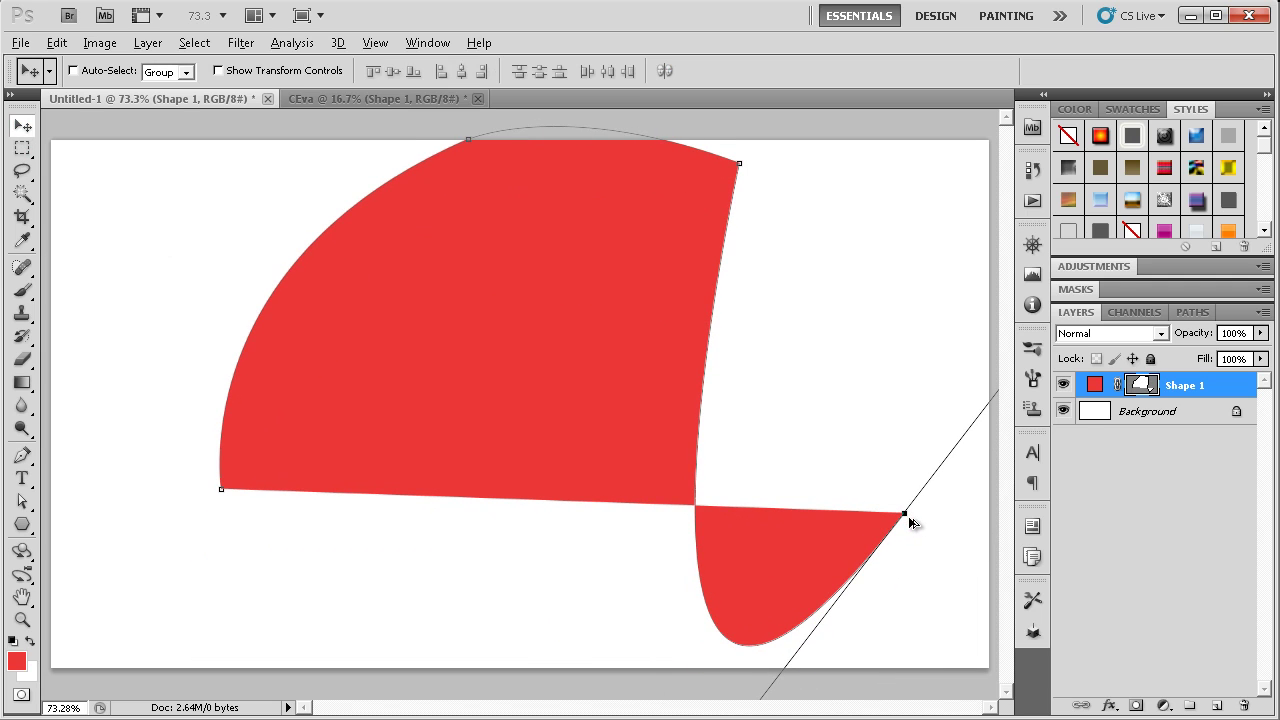
{"action": "left_click_drag", "start_coordinate": [248, 617], "coordinate": [230, 631]}
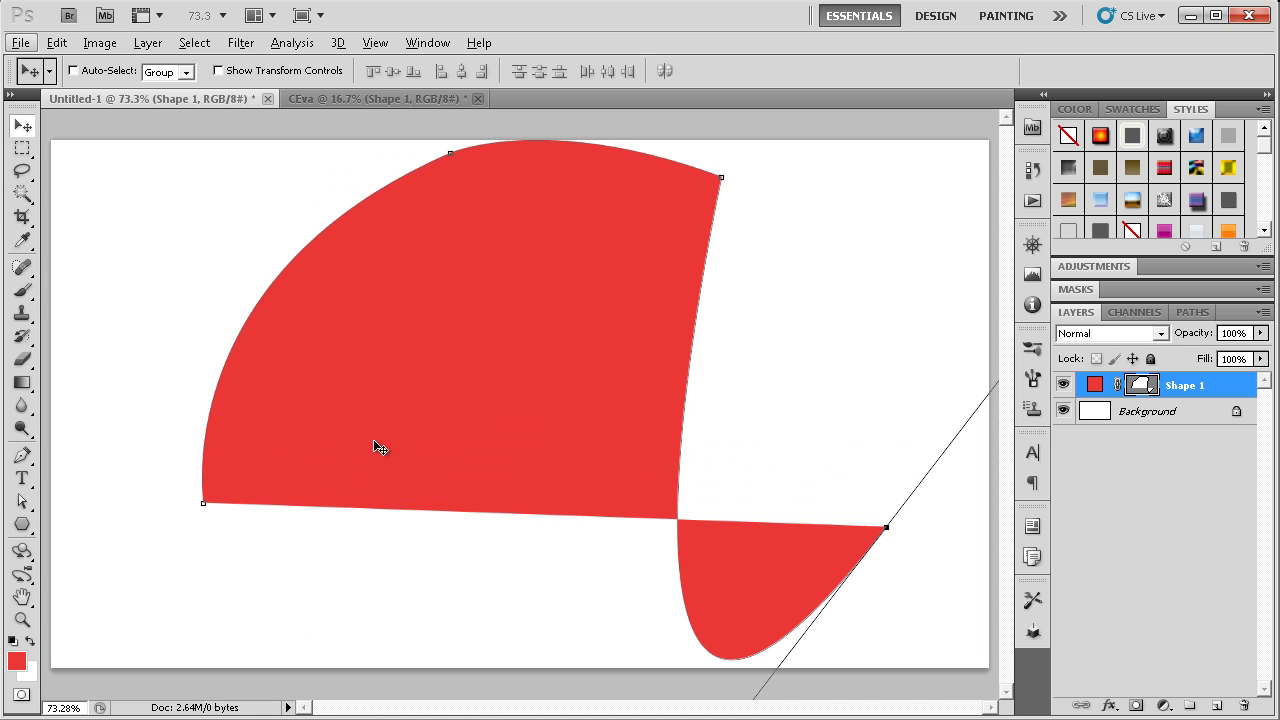
{"action": "left_click", "coordinate": [22, 455]}
{"action": "key", "text": "Escape"}
{"action": "left_click_drag", "start_coordinate": [906, 606], "coordinate": [821, 657]}
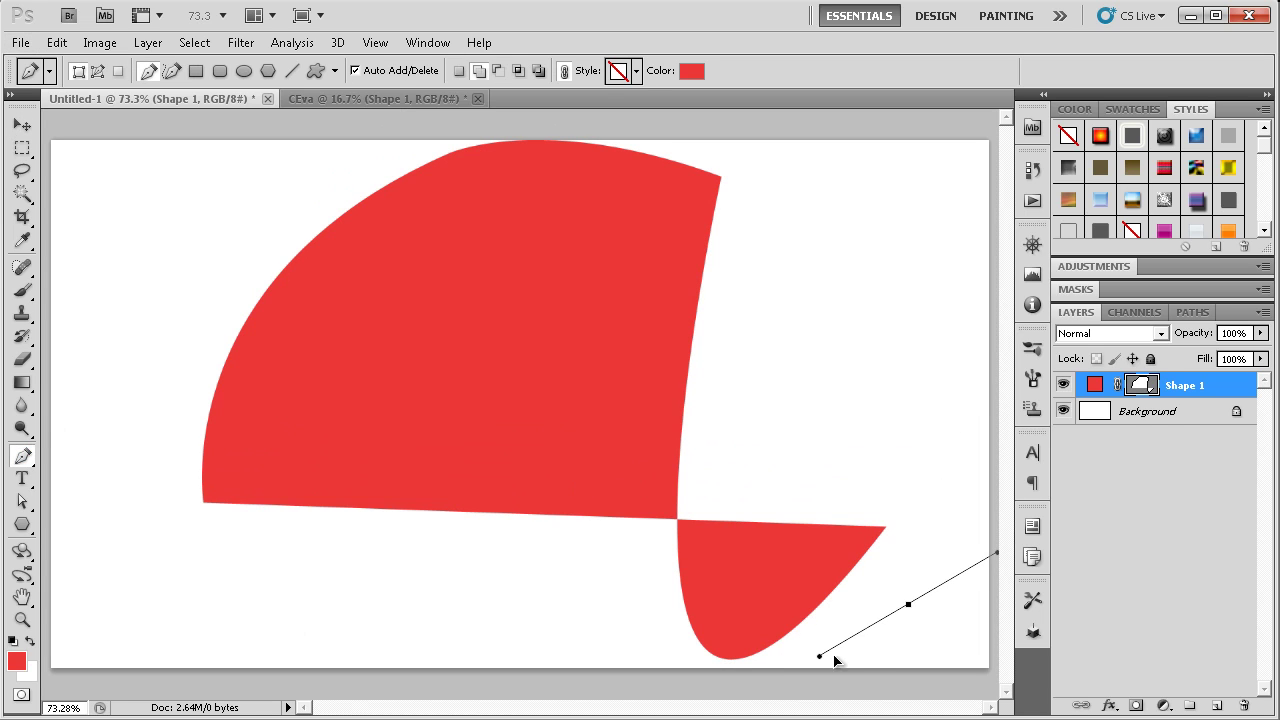
{"action": "key", "text": "ctrl+alt+z"}
{"action": "key", "text": "ctrl+alt+z"}
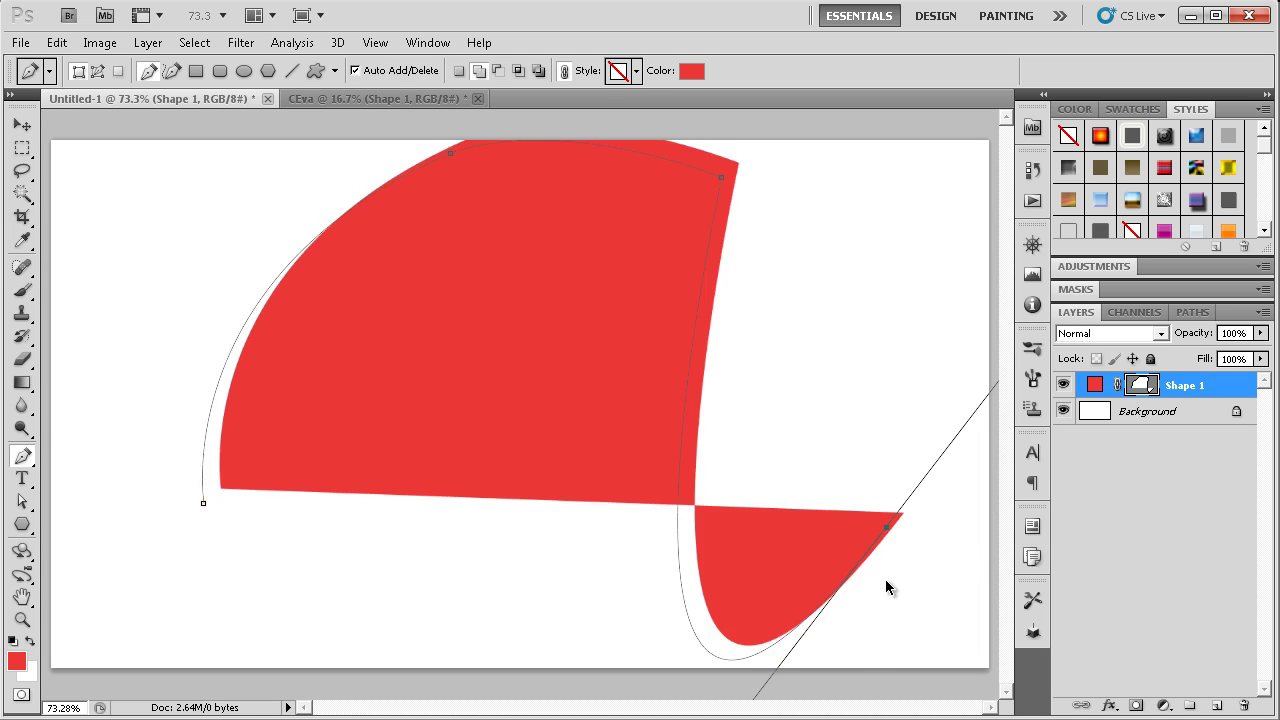
{"action": "key", "text": "ctrl+alt+z"}
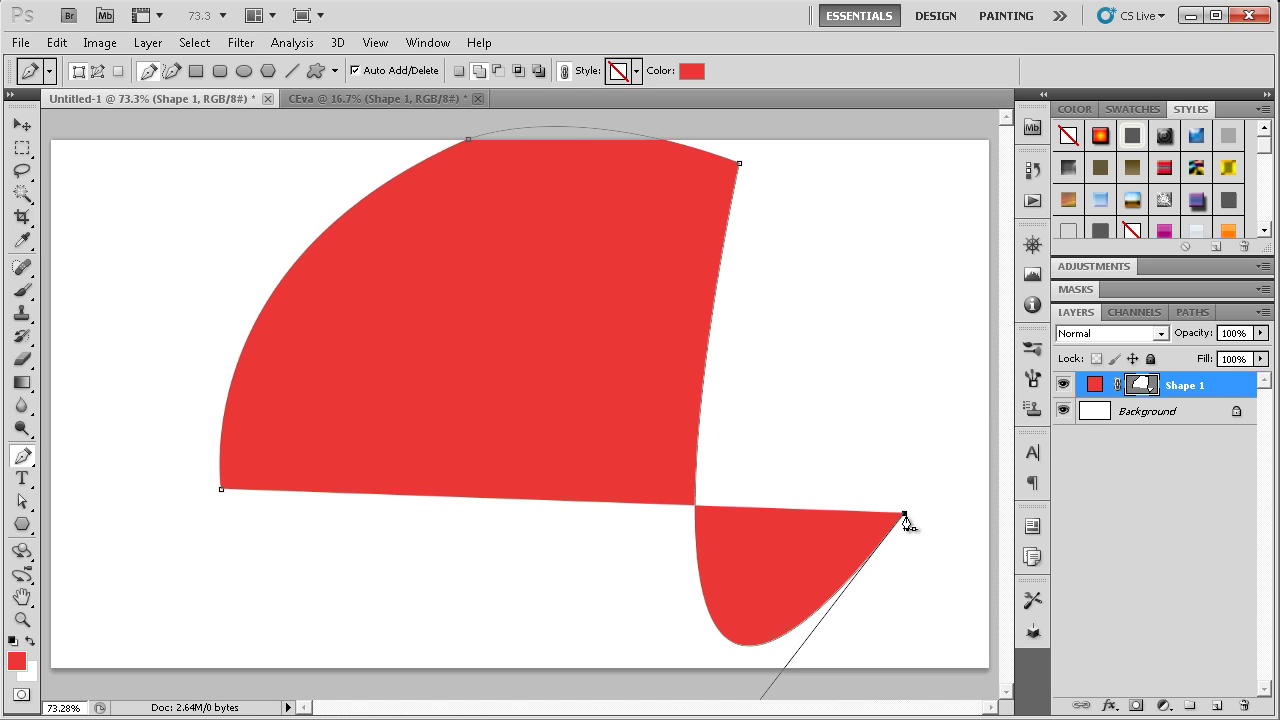
{"action": "key", "text": "ctrl+alt+z"}
{"action": "key", "text": "shift+ctrl+z"}
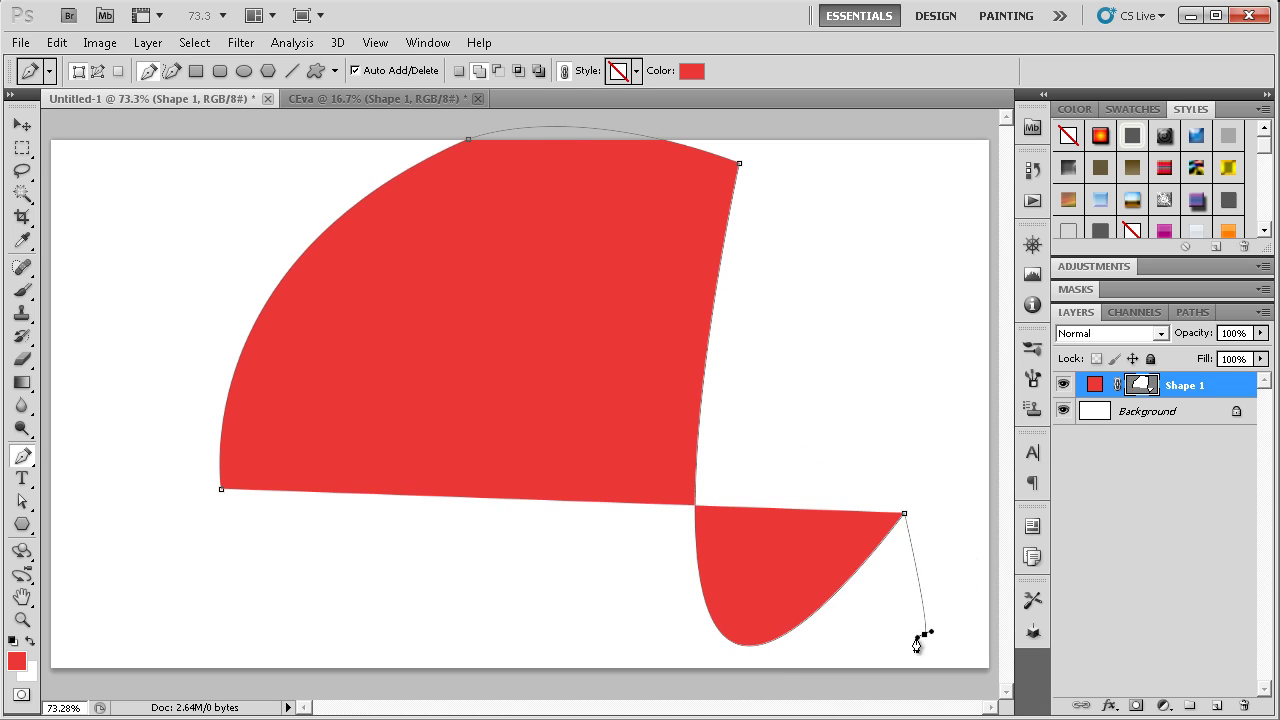
Add anchors along the bottom and close the outline at its starting anchor
{"action": "left_click", "coordinate": [924, 634]}
{"action": "left_click", "coordinate": [488, 681]}
{"action": "left_click", "coordinate": [190, 612]}
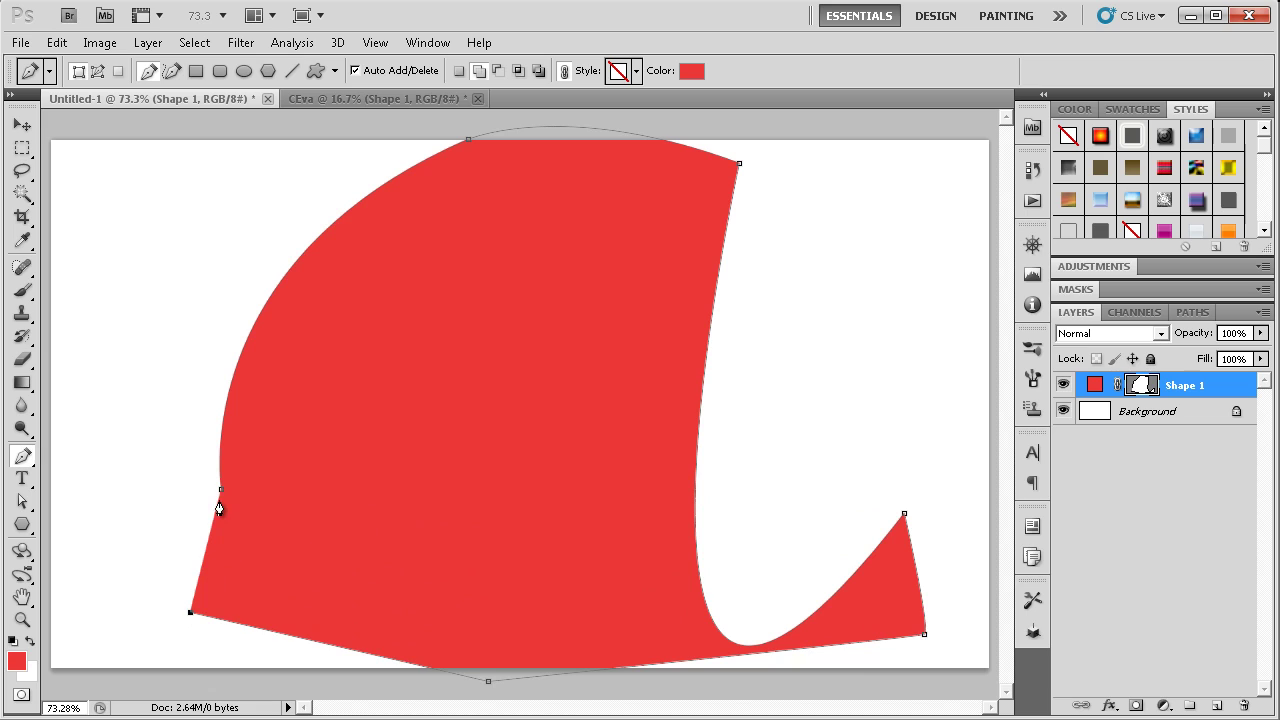
{"action": "left_click", "coordinate": [221, 491]}
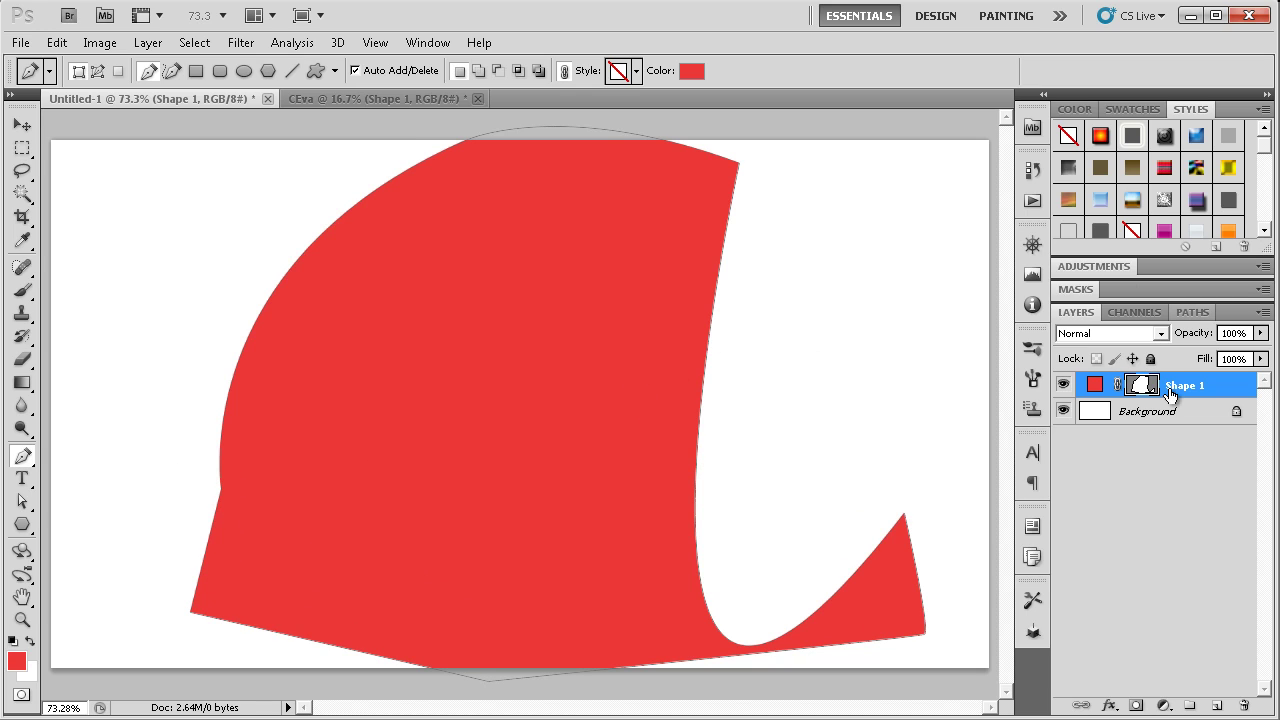
Free-transform the red shape larger and shift it right and down
{"action": "key", "text": "ctrl+t"}
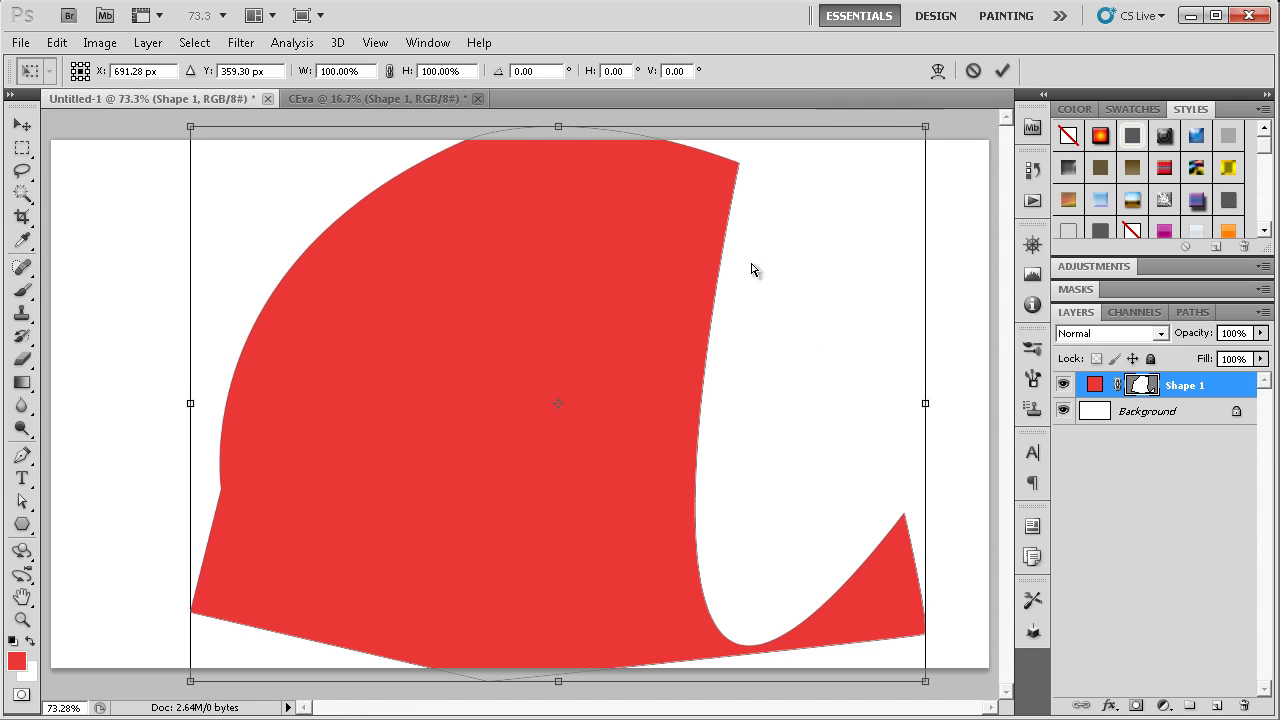
{"action": "left_click_drag", "start_coordinate": [917, 123], "coordinate": [1275, 5]}
{"action": "left_click_drag", "start_coordinate": [190, 260], "coordinate": [126, 250]}
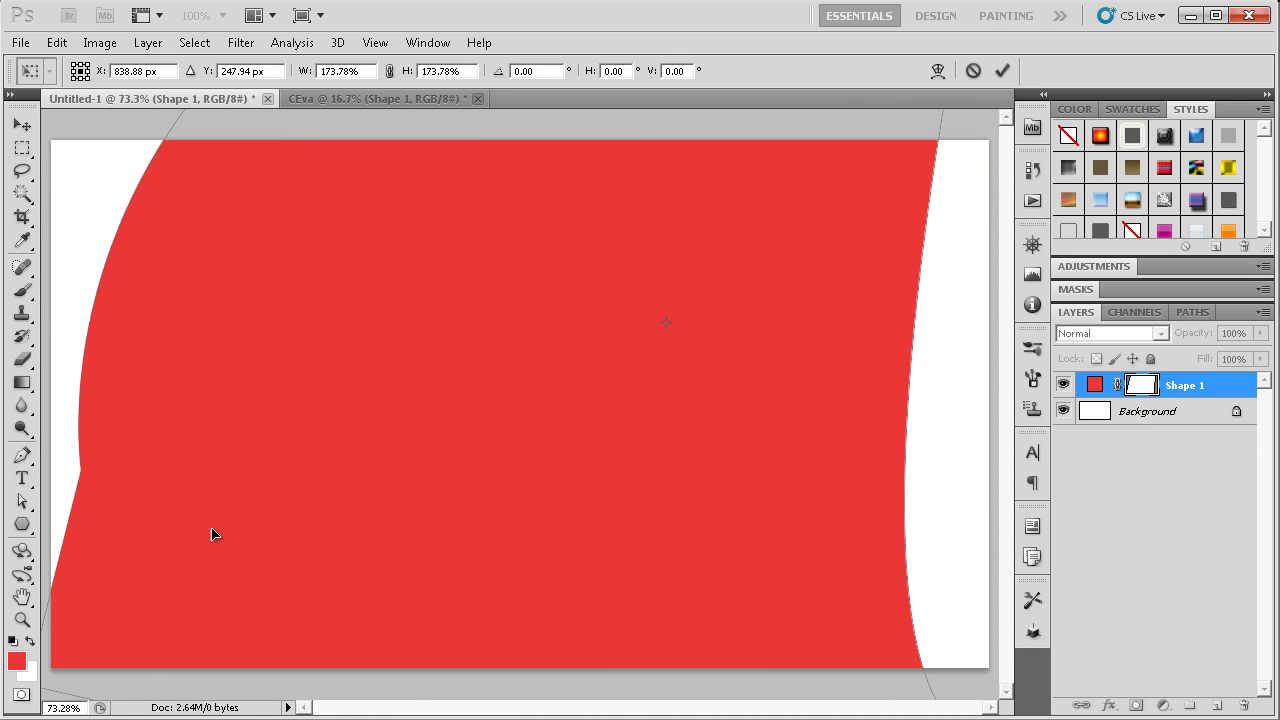
{"action": "left_click_drag", "start_coordinate": [186, 371], "coordinate": [400, 463]}
{"action": "key", "text": "Return"}
Zoom in on the left edge and check Shape 1's vector mask in the Paths panel
{"action": "key", "text": "z"}
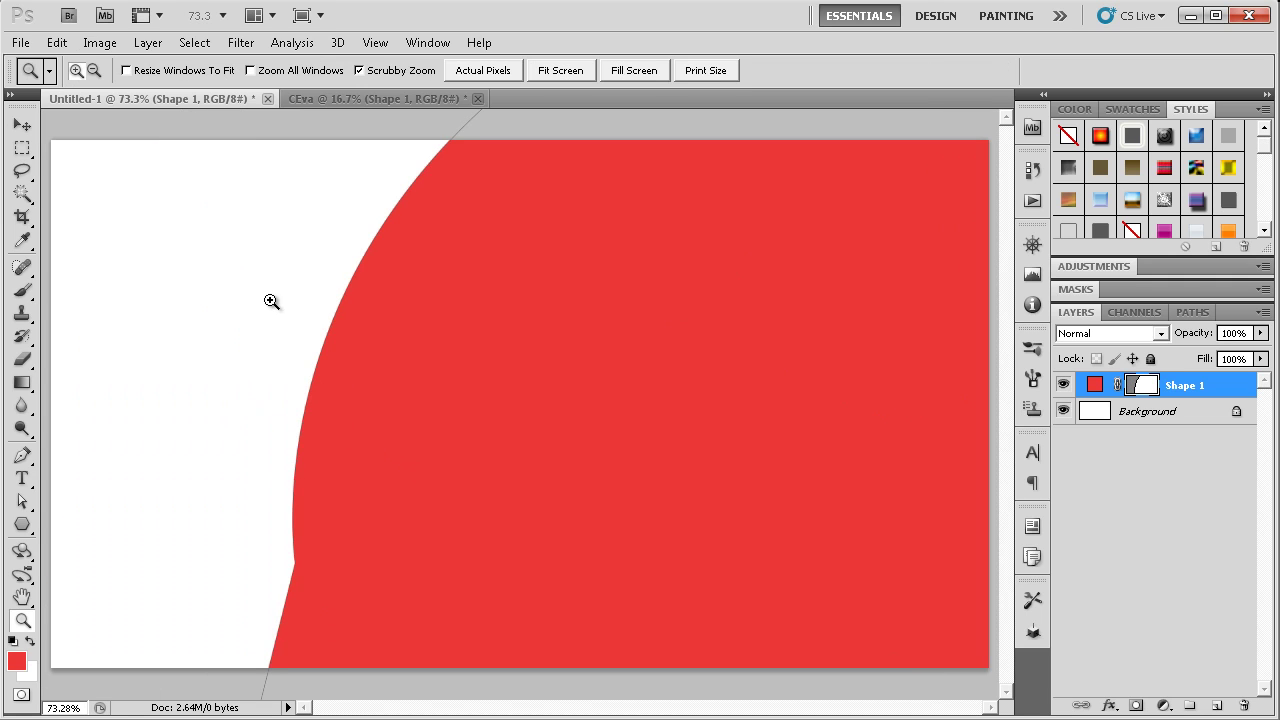
{"action": "mouse_move", "coordinate": [294, 274]}
{"action": "left_mouse_down"}
{"action": "mouse_move", "coordinate": [460, 299]}
{"action": "mouse_move", "coordinate": [957, 323]}
{"action": "left_mouse_up"}
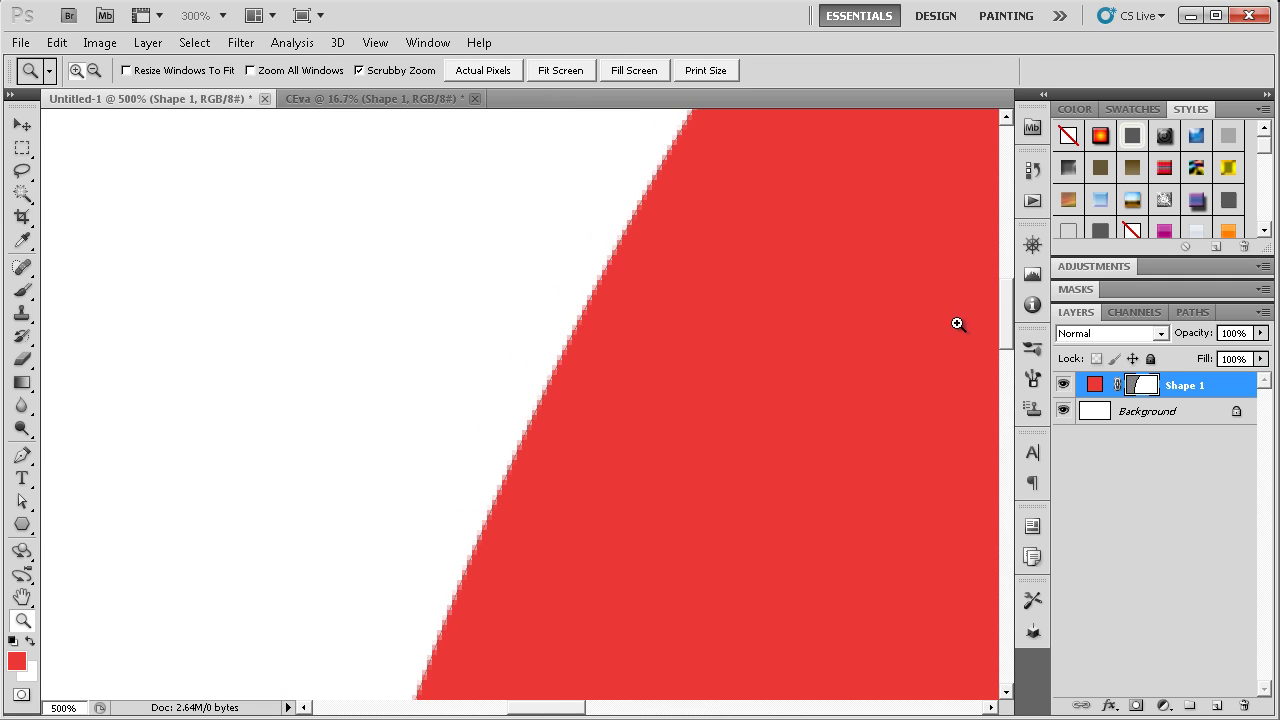
{"action": "left_click", "coordinate": [1192, 312]}
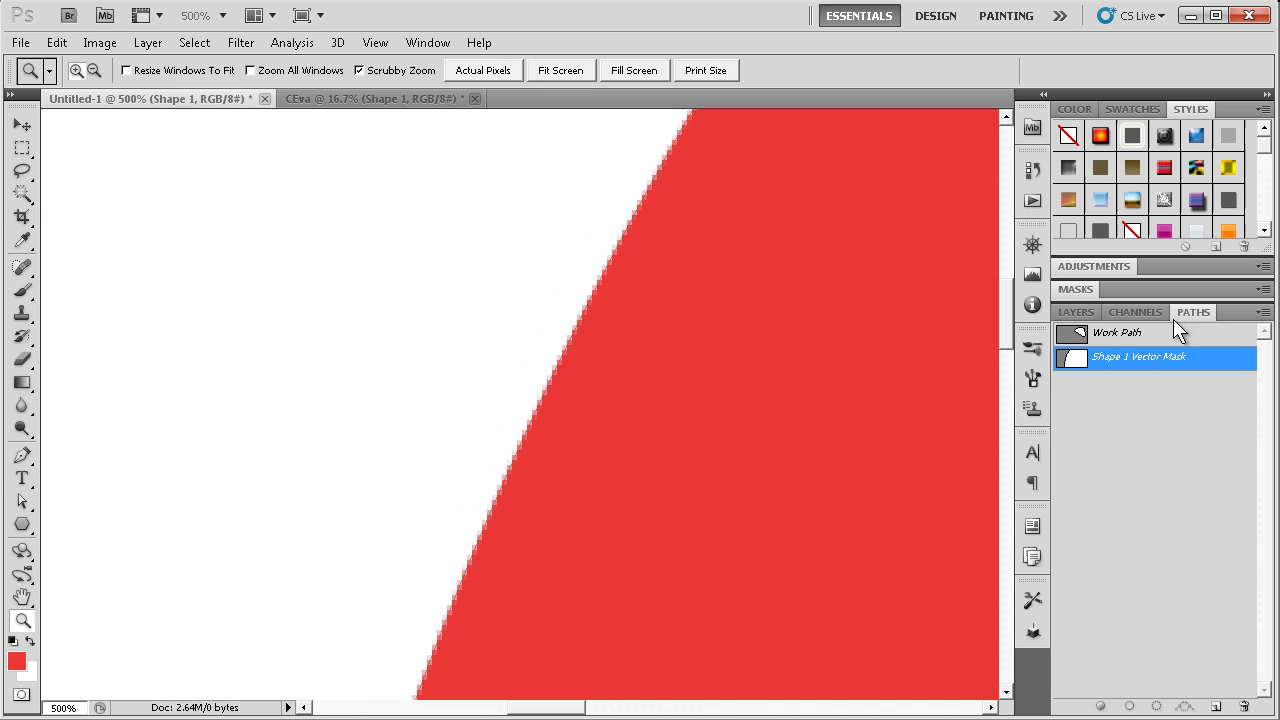
{"action": "left_click", "coordinate": [1128, 346]}
{"action": "left_click", "coordinate": [1128, 344]}
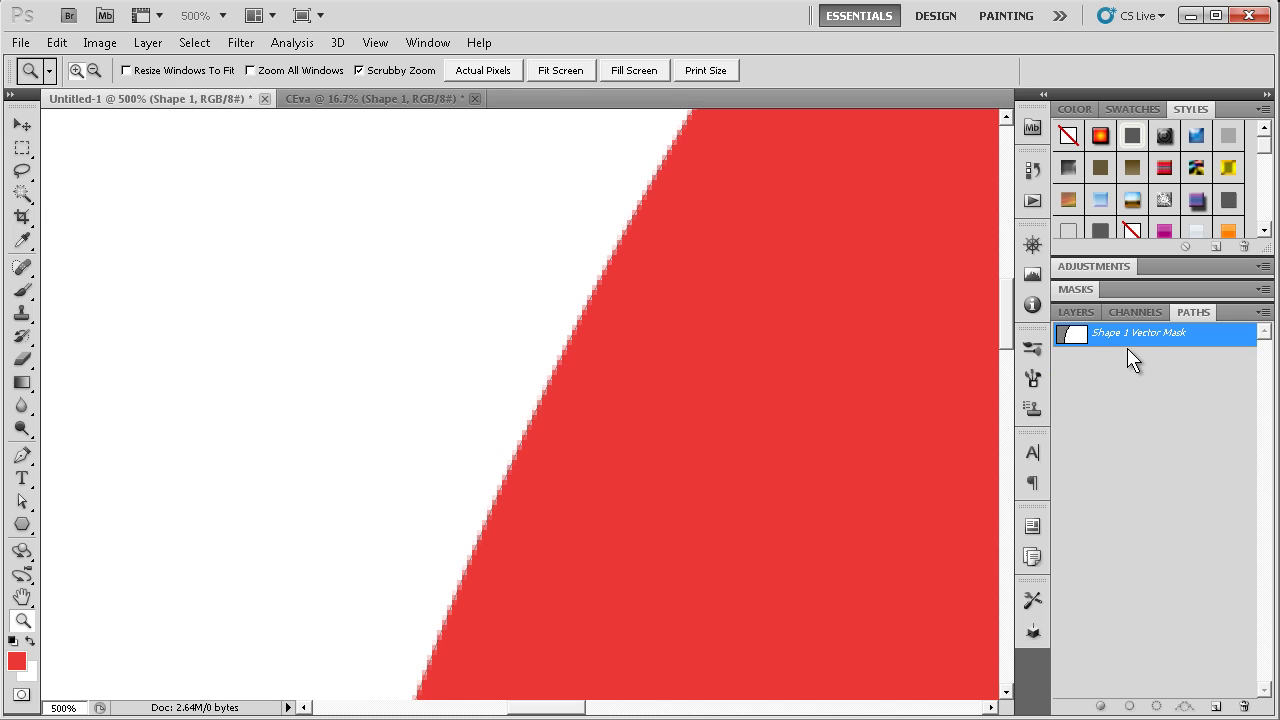
{"action": "key", "text": "Delete"}
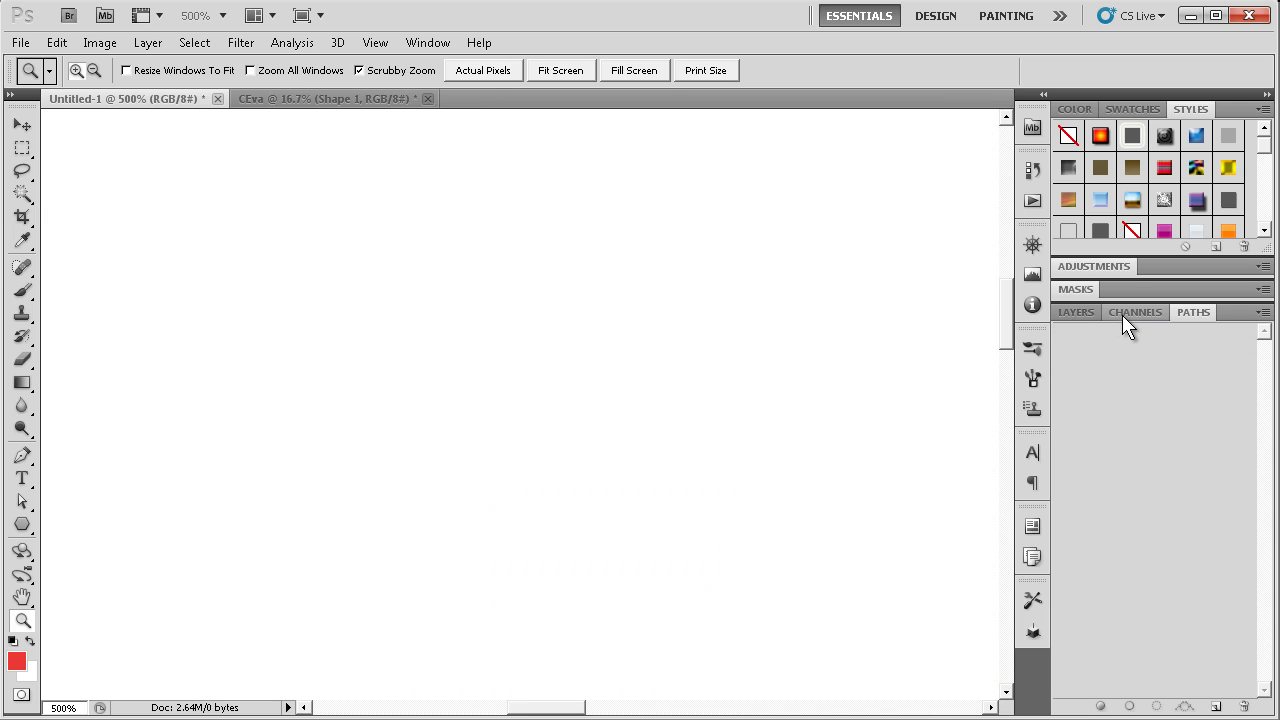
{"action": "key", "text": "ctrl+z"}
{"action": "left_click", "coordinate": [1090, 312]}
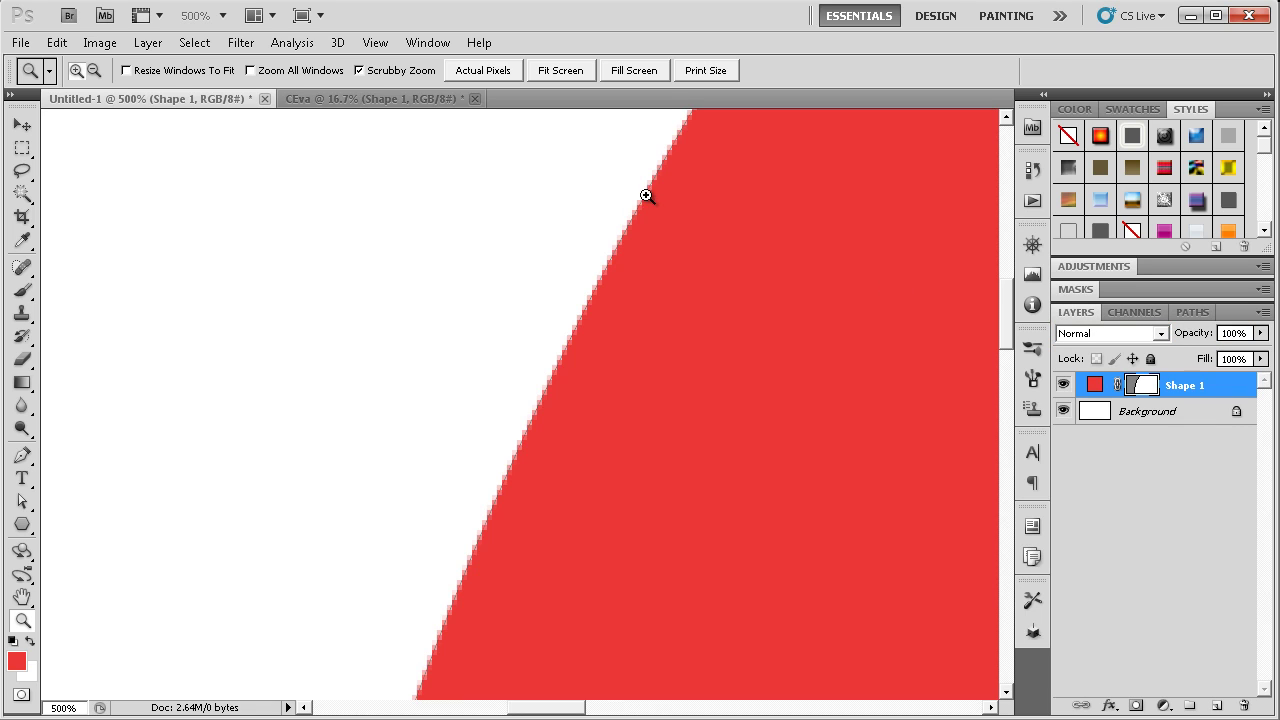
Inspect the curved edge at Actual Pixels, then fit the whole canvas on screen
{"action": "left_click", "coordinate": [561, 71]}
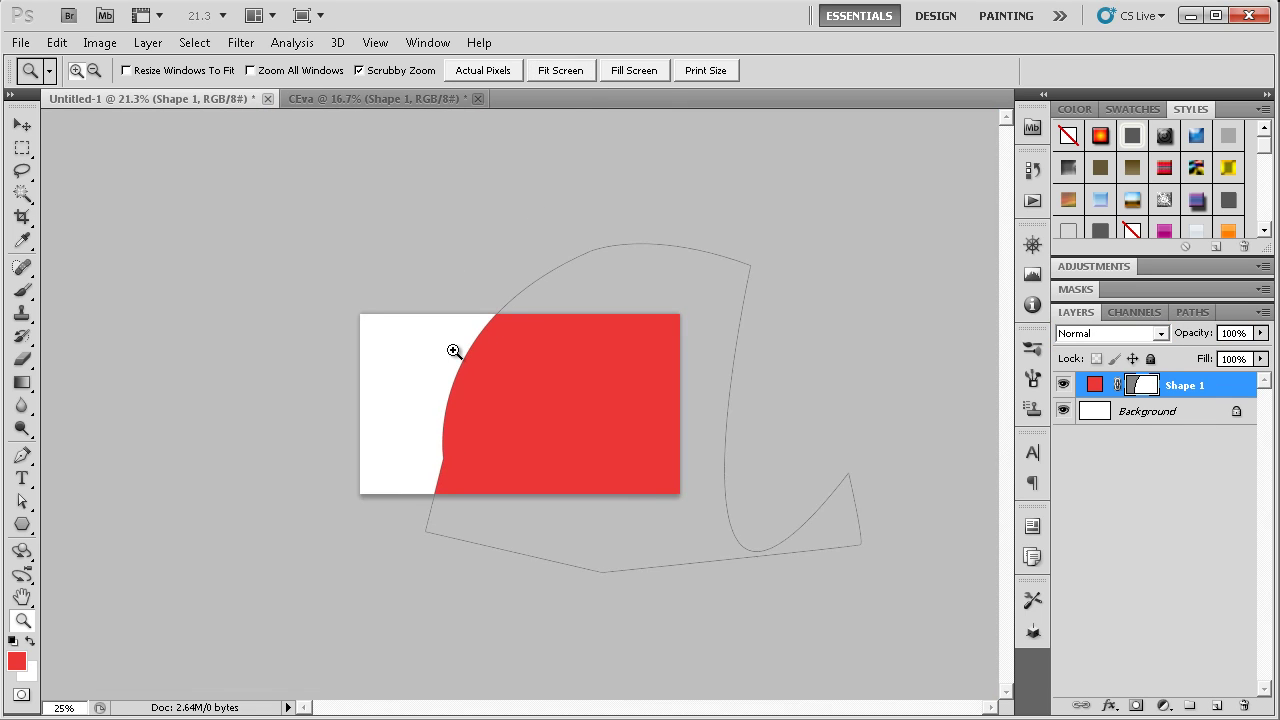
{"action": "left_click", "coordinate": [484, 71]}
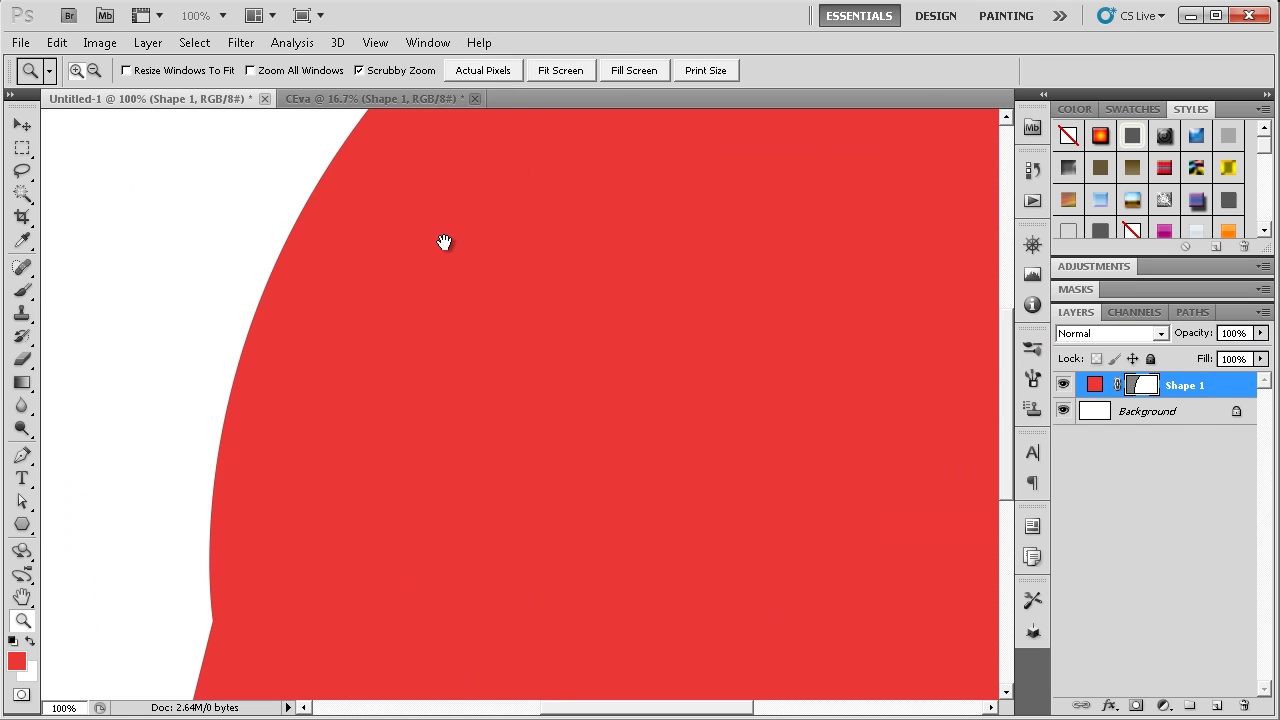
{"action": "mouse_move", "coordinate": [443, 243]}
{"action": "left_mouse_down"}
{"action": "mouse_move", "coordinate": [550, 220]}
{"action": "mouse_move", "coordinate": [489, 277]}
{"action": "mouse_move", "coordinate": [606, 266]}
{"action": "mouse_move", "coordinate": [541, 455]}
{"action": "left_mouse_up"}
{"action": "left_click", "coordinate": [507, 424]}
{"action": "mouse_move", "coordinate": [657, 466]}
{"action": "left_mouse_down"}
{"action": "mouse_move", "coordinate": [709, 243]}
{"action": "mouse_move", "coordinate": [609, 400]}
{"action": "left_mouse_up"}
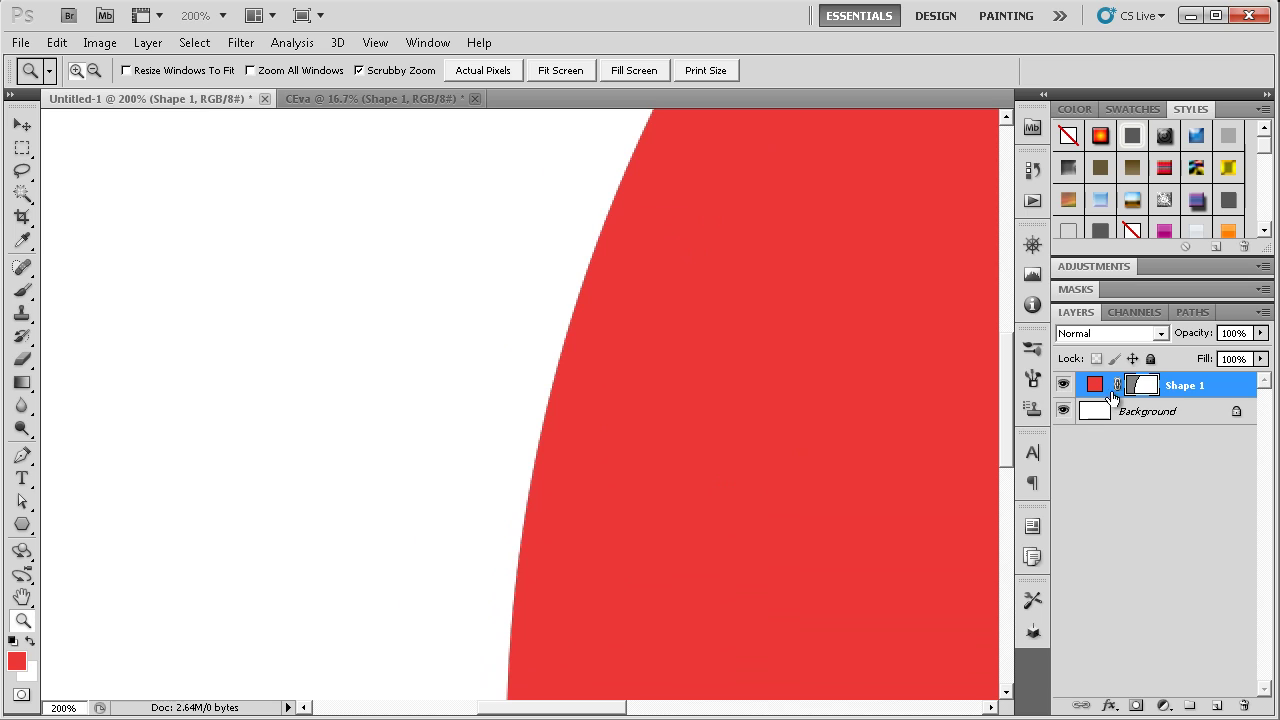
{"action": "left_click", "coordinate": [483, 70]}
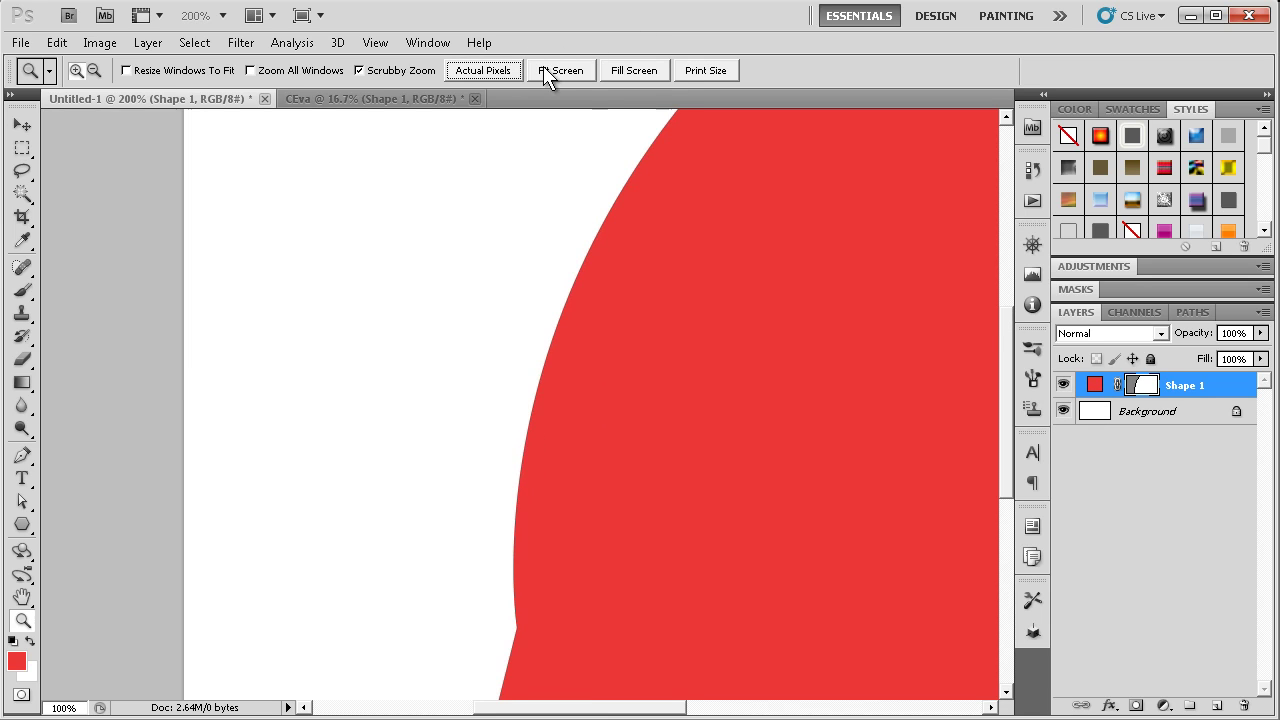
{"action": "left_click", "coordinate": [560, 70]}
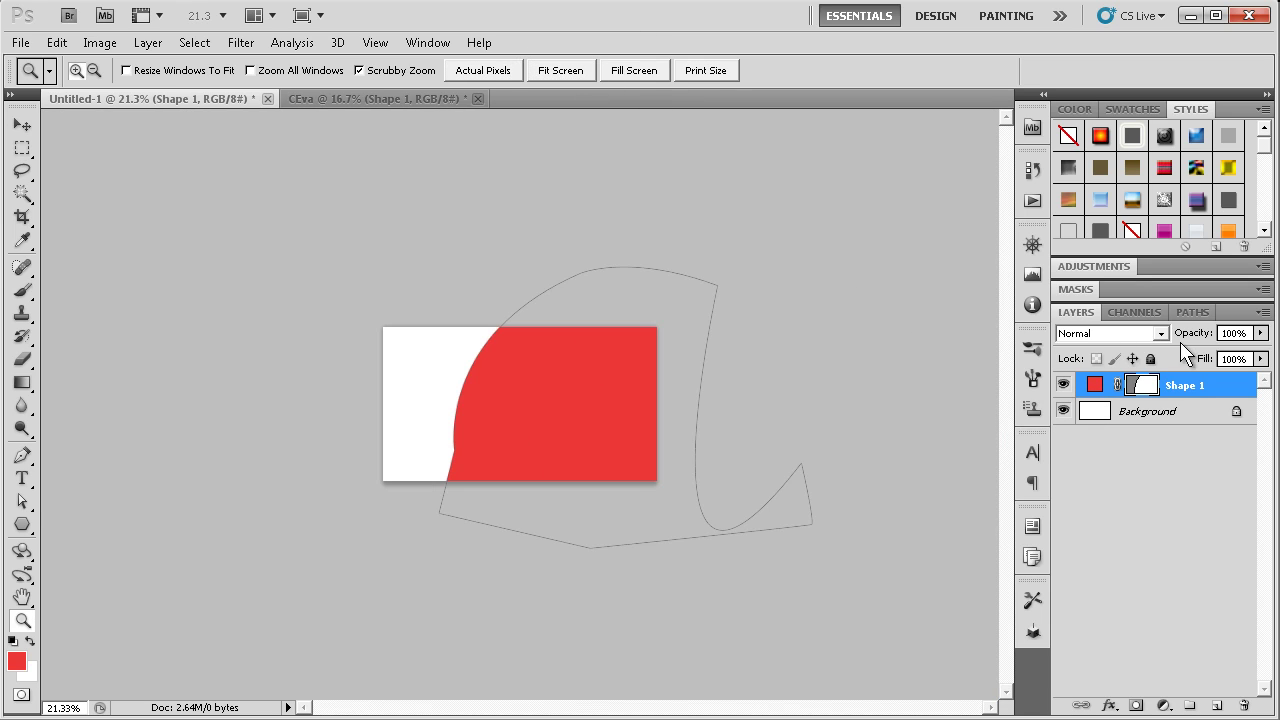
Delete the old Shape 1 and start over with the Pen in shape-layer mode
{"action": "key", "text": "Delete"}
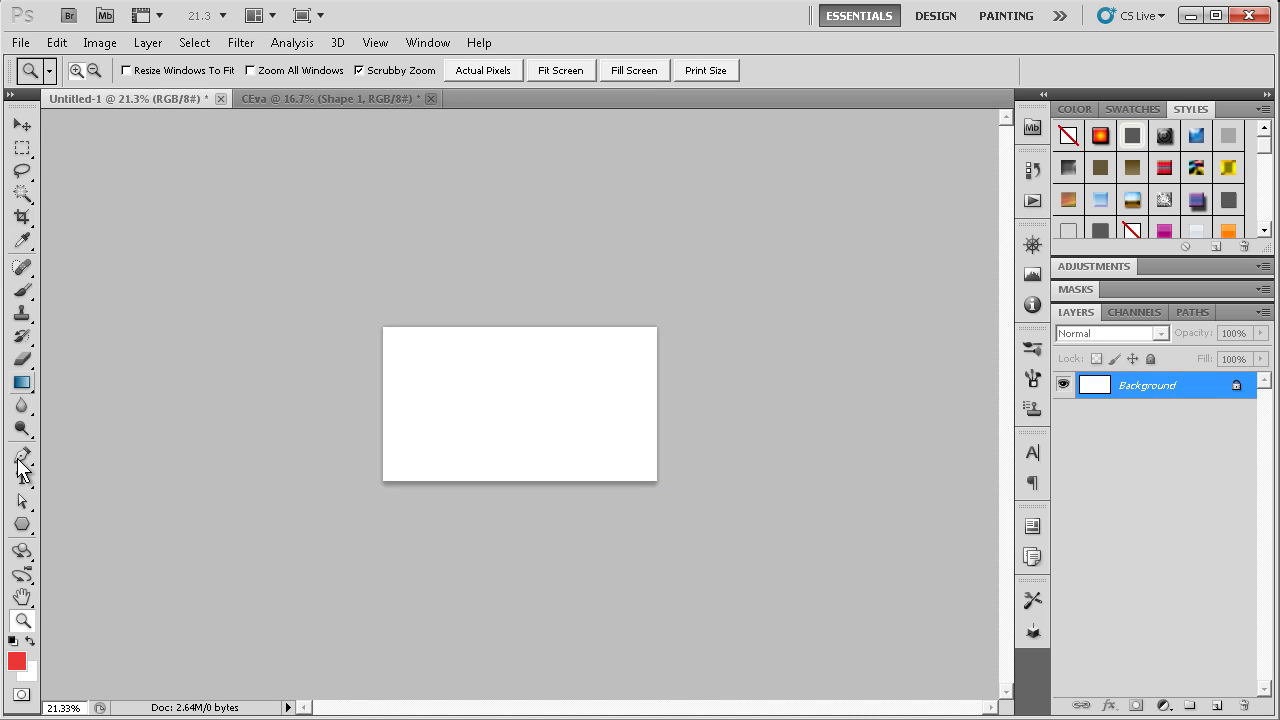
{"action": "left_click", "coordinate": [22, 455]}
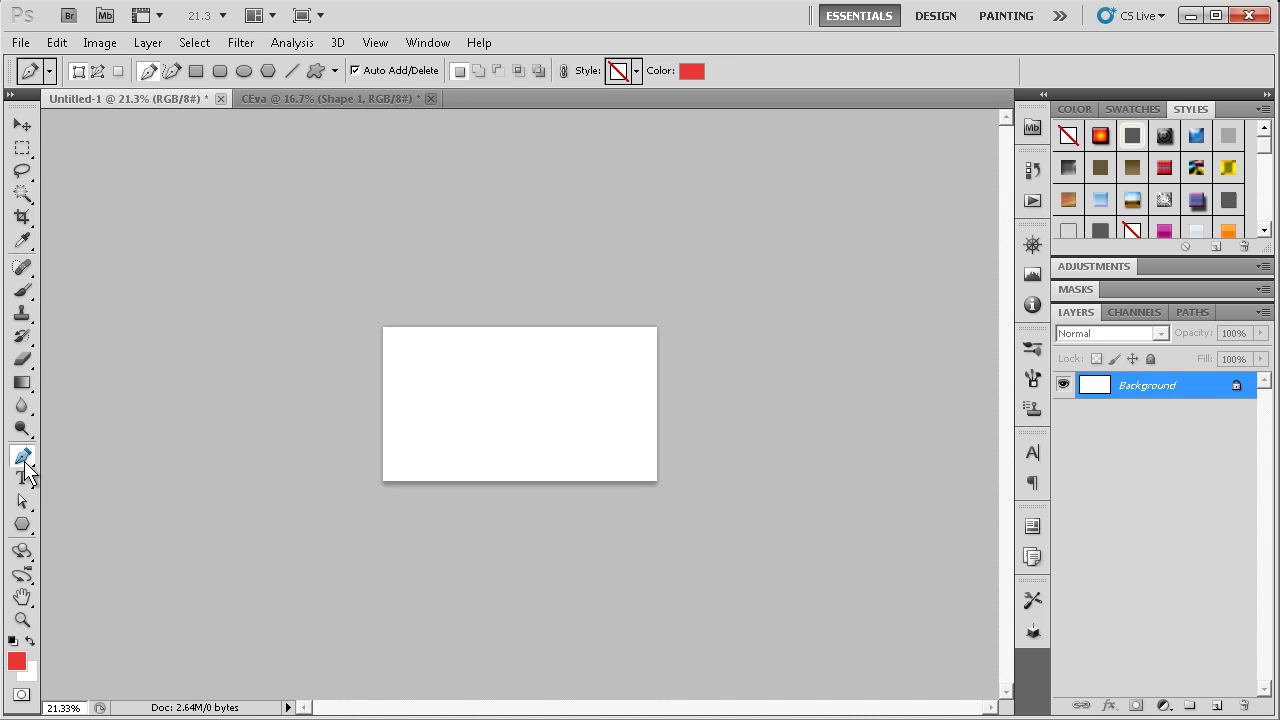
{"action": "left_click", "coordinate": [407, 453]}
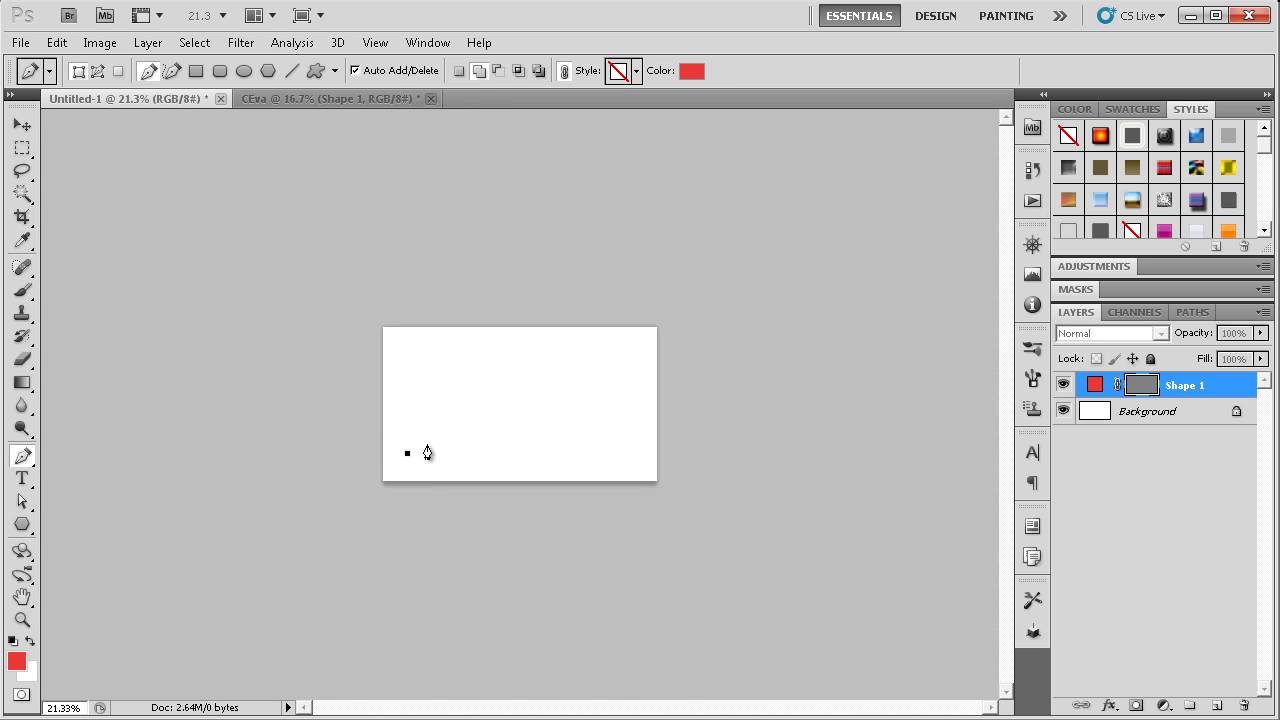
{"action": "left_click", "coordinate": [460, 397], "text": "ctrl"}
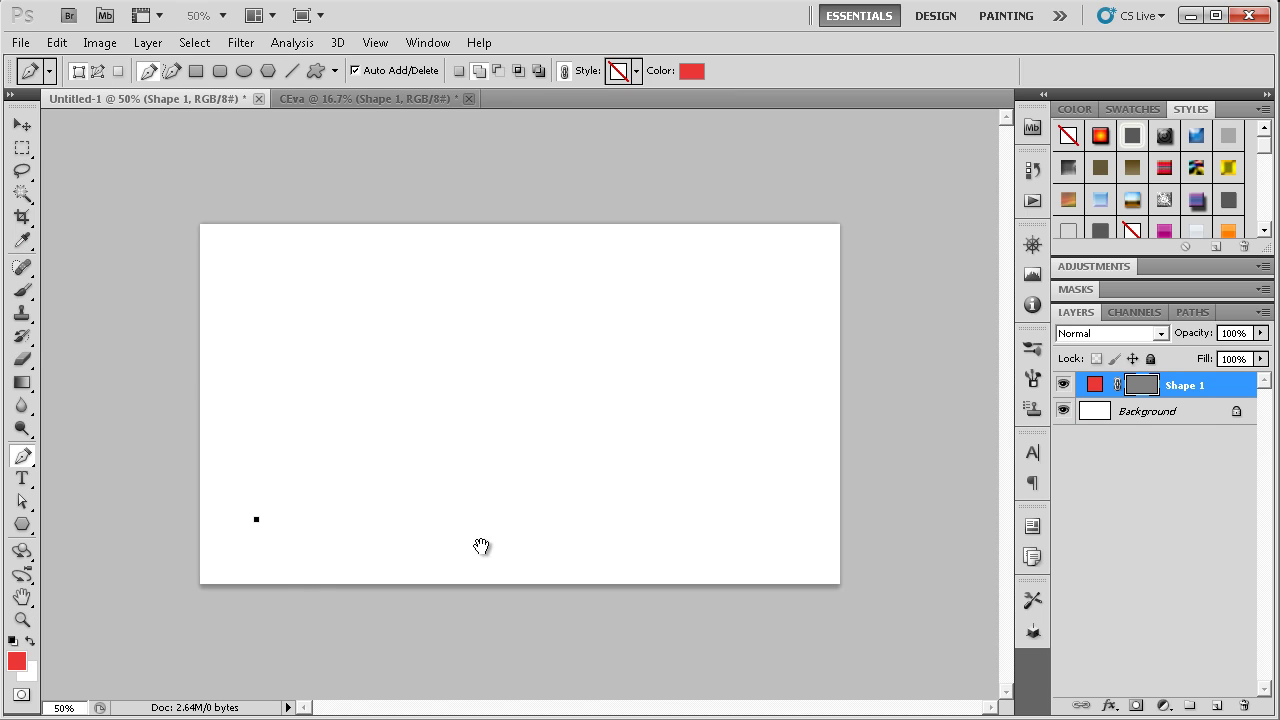
{"action": "key", "text": "ctrl+z"}
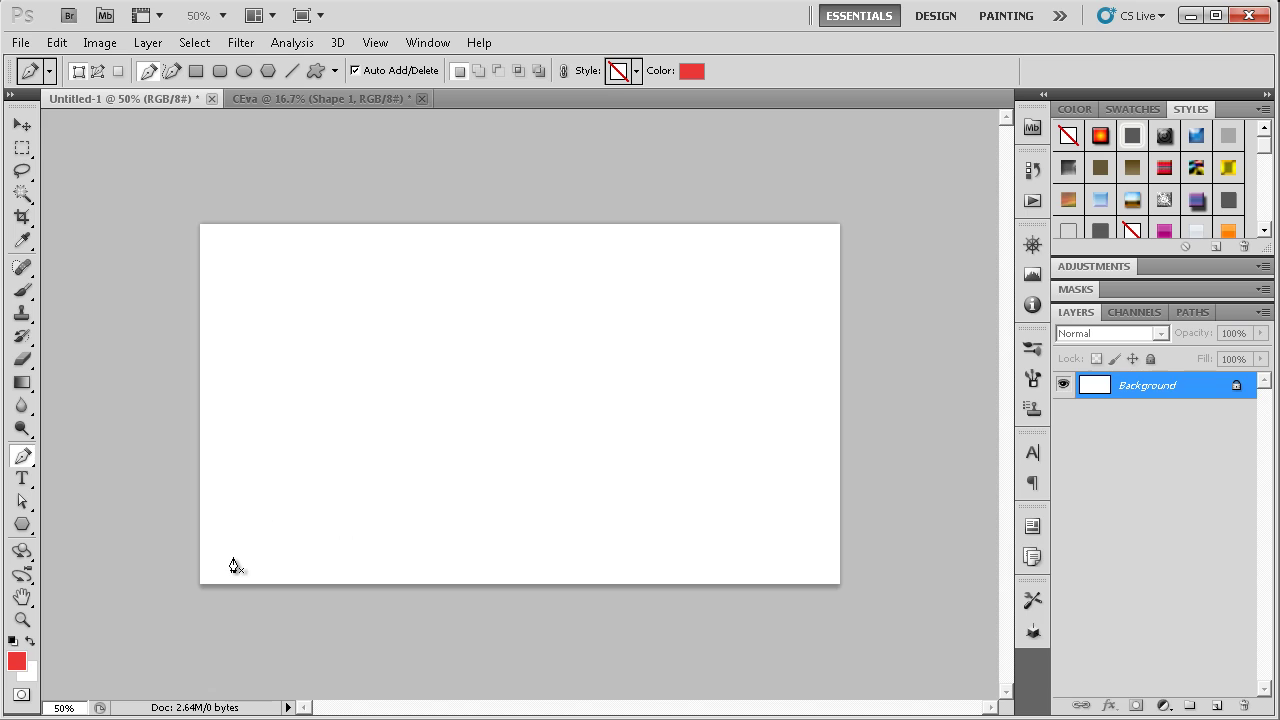
Draw a small curved red lobe from anchors at the canvas's lower left
{"action": "left_click", "coordinate": [228, 549]}
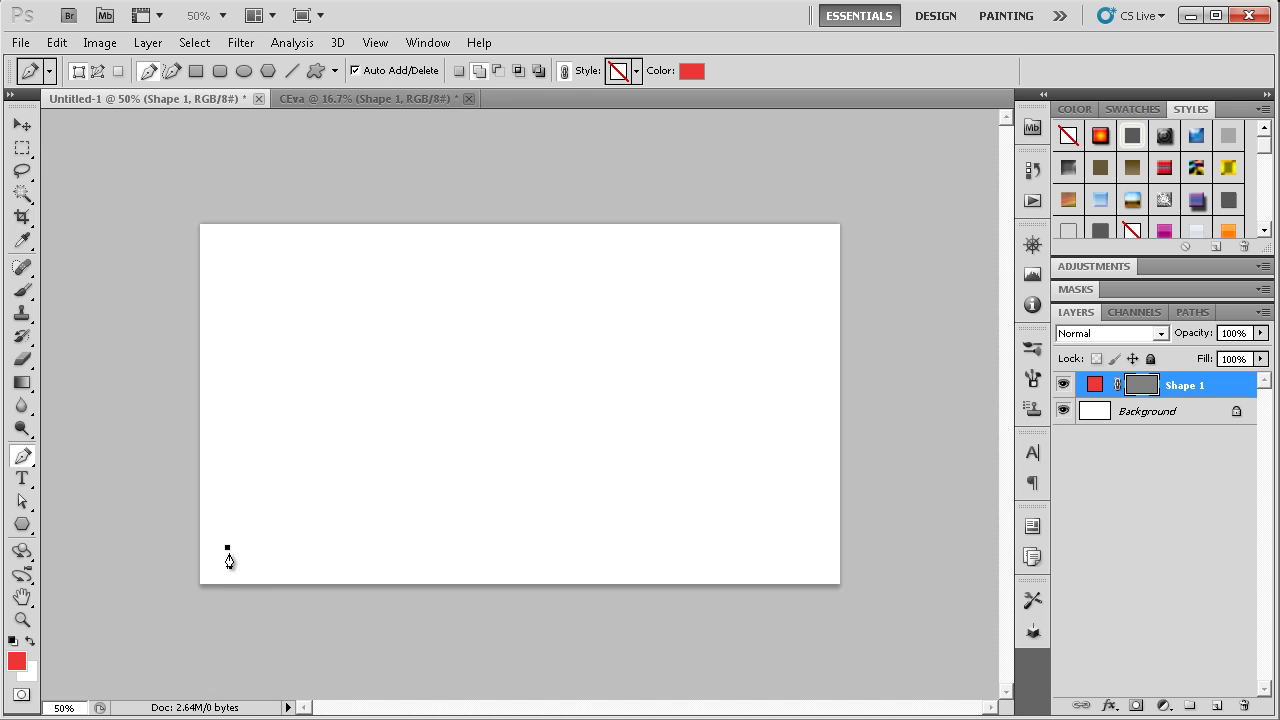
{"action": "left_click", "coordinate": [323, 471]}
{"action": "mouse_move", "coordinate": [325, 472]}
{"action": "left_mouse_down"}
{"action": "mouse_move", "coordinate": [416, 479]}
{"action": "mouse_move", "coordinate": [331, 299]}
{"action": "mouse_move", "coordinate": [22, 578]}
{"action": "mouse_move", "coordinate": [450, 542]}
{"action": "left_mouse_up"}
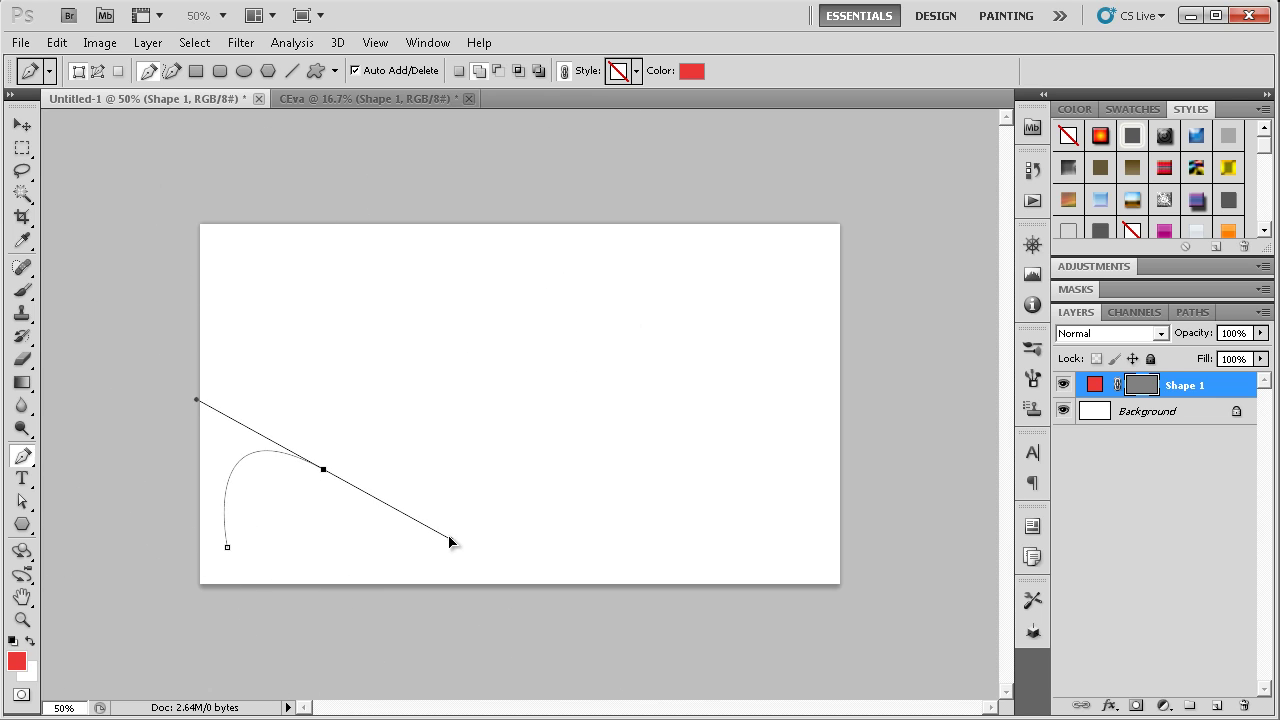
{"action": "left_click_drag", "start_coordinate": [450, 542], "coordinate": [459, 489]}
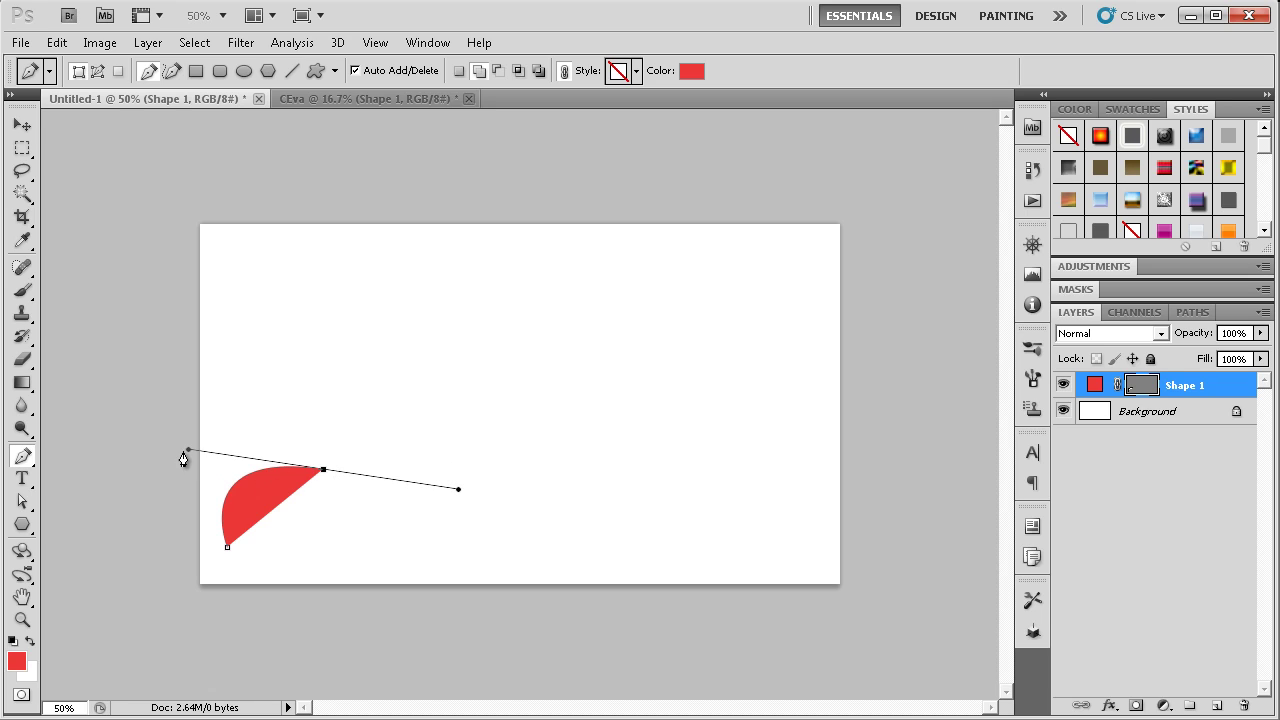
{"action": "left_click", "coordinate": [321, 326]}
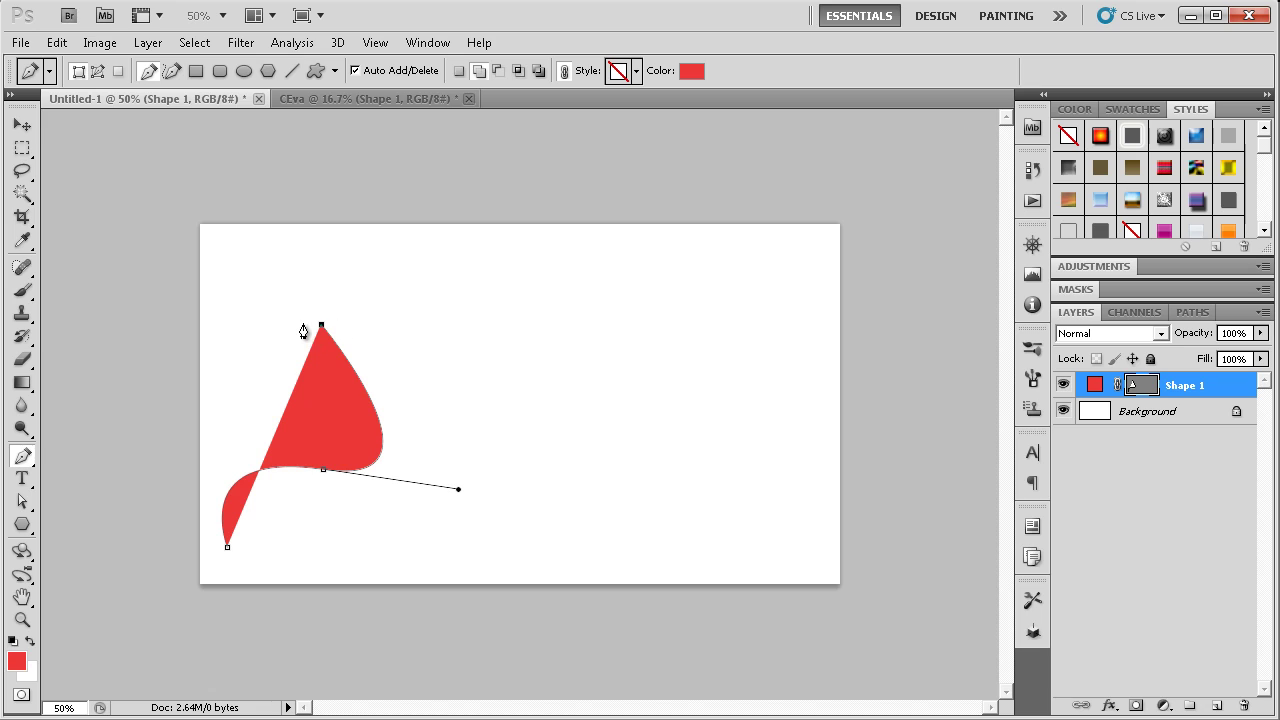
{"action": "key", "text": "ctrl+z"}
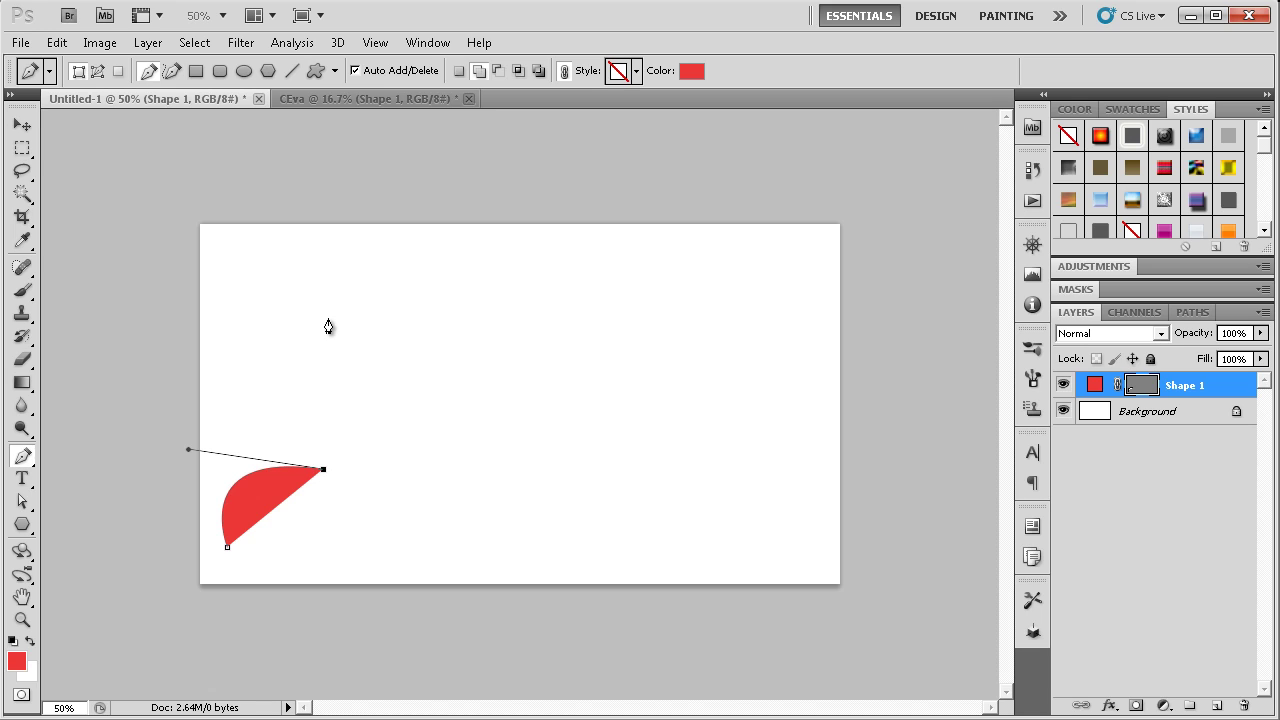
Add anchors for a tall peak, a dip, a flat top right and a rounded right side to the bottom
{"action": "left_click", "coordinate": [323, 293]}
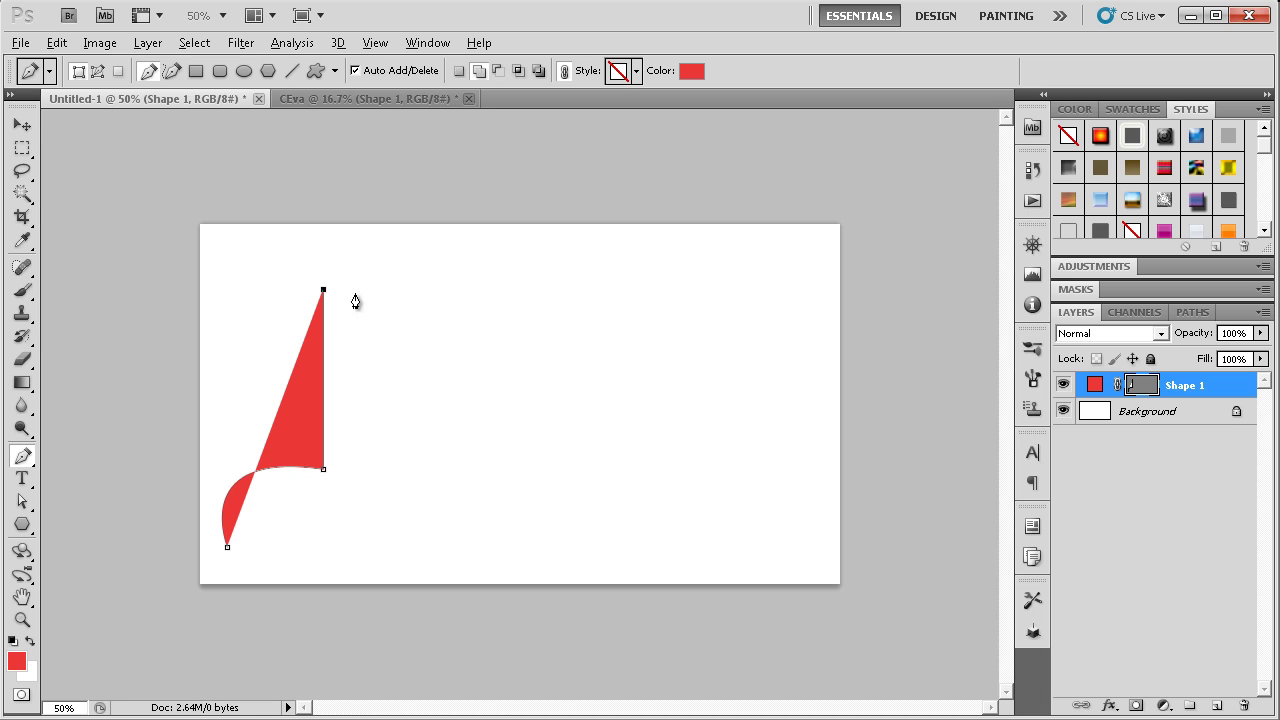
{"action": "key", "text": "alt"}
{"action": "left_click_drag", "start_coordinate": [446, 367], "coordinate": [463, 554]}
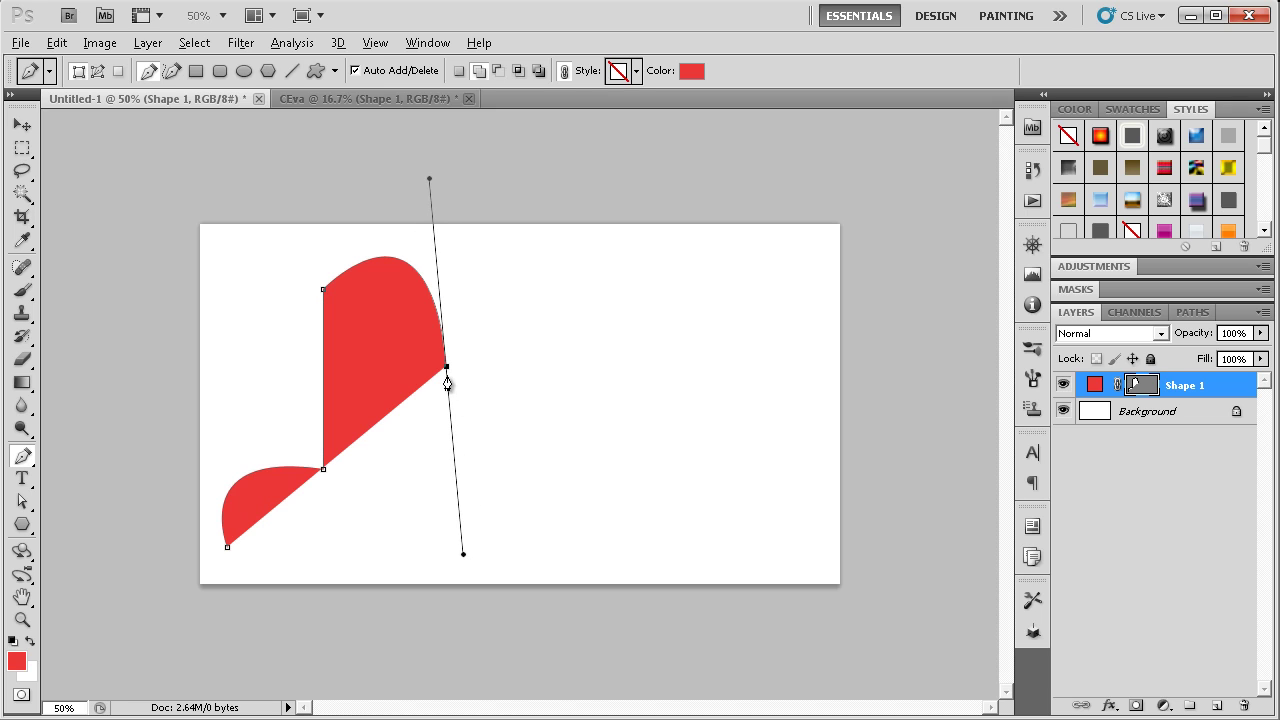
{"action": "left_click_drag", "start_coordinate": [552, 389], "coordinate": [592, 259]}
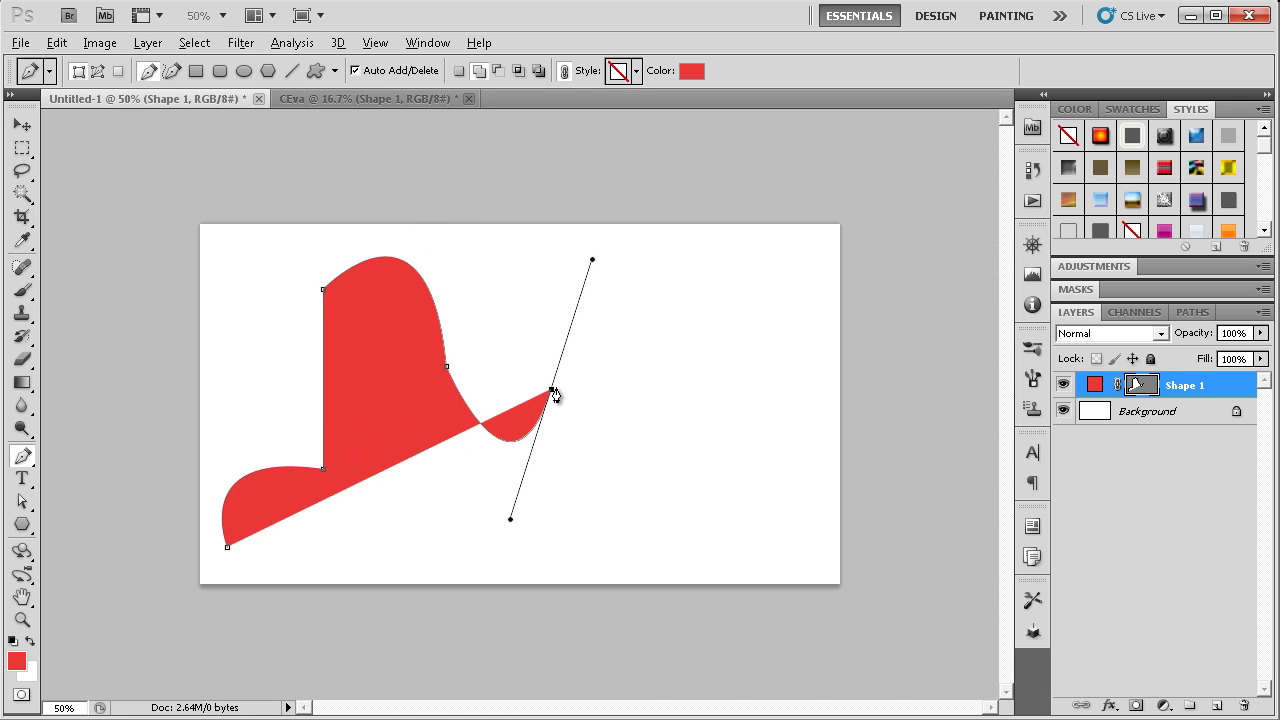
{"action": "left_click", "coordinate": [744, 394]}
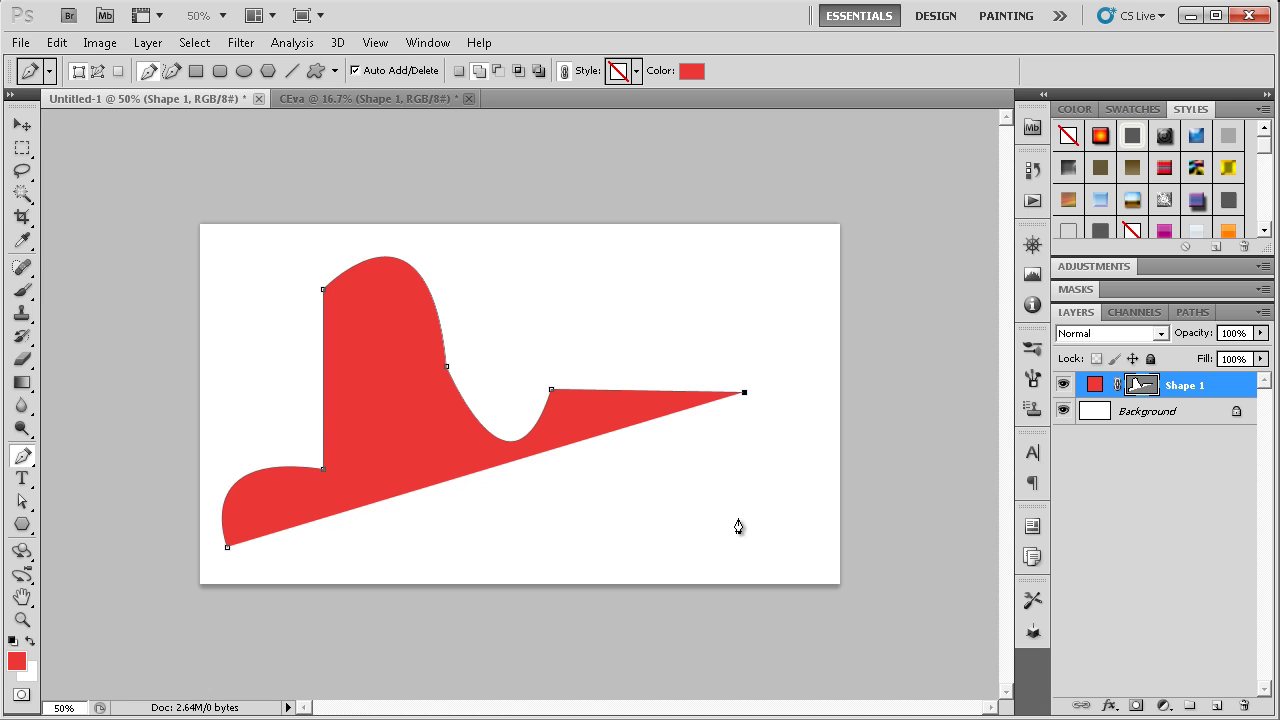
{"action": "left_click_drag", "start_coordinate": [590, 585], "coordinate": [353, 601]}
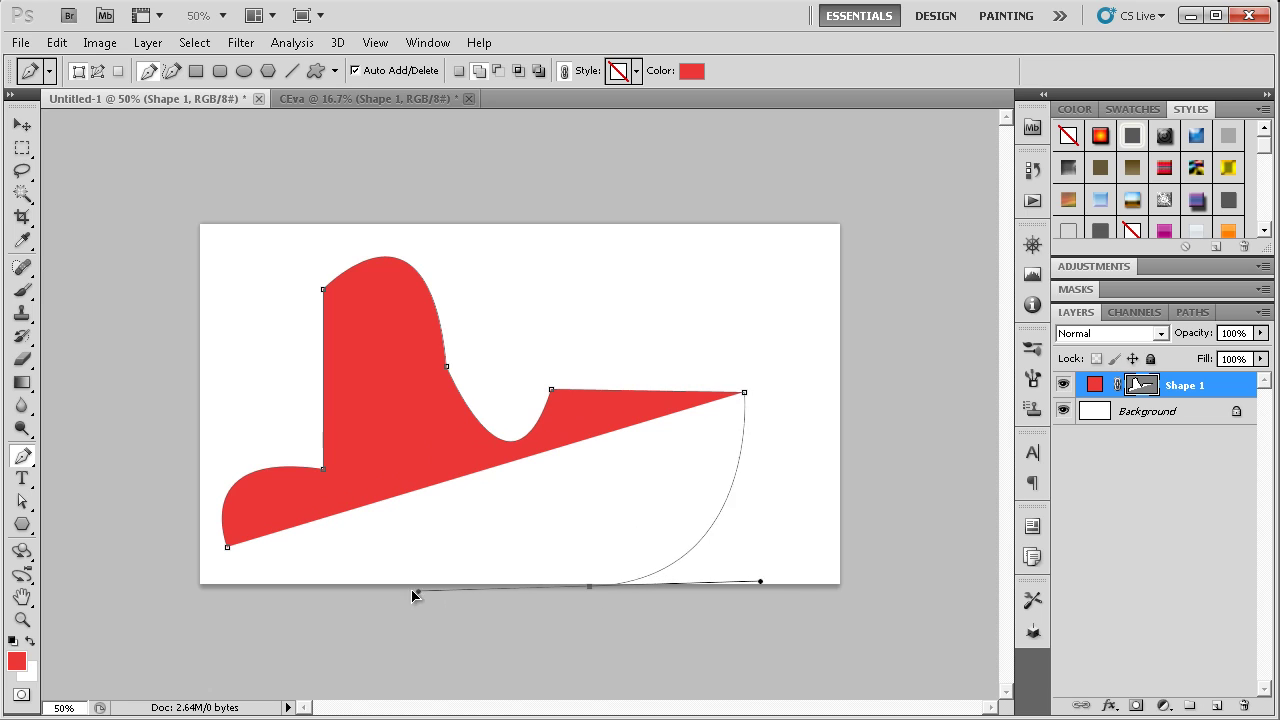
{"action": "left_click", "coordinate": [589, 588], "text": "alt"}
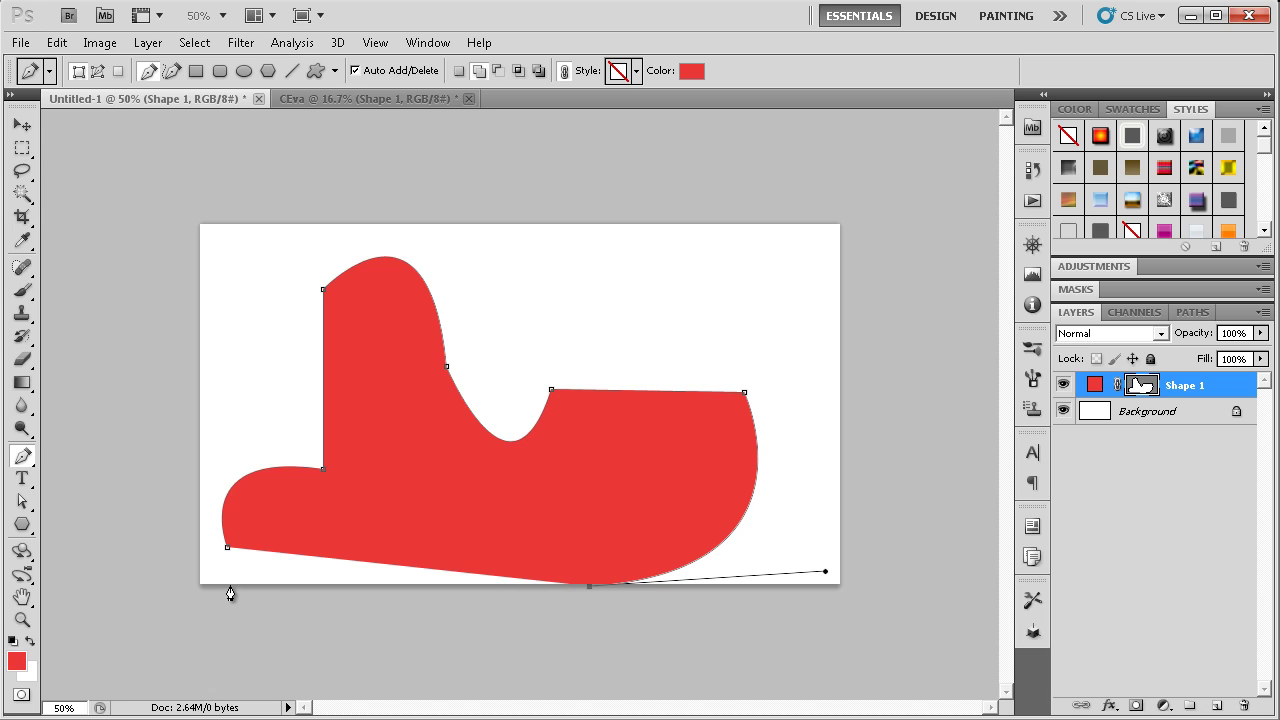
{"action": "left_click", "coordinate": [230, 586]}
Zoom in on the lower left of the red shape's outline
{"action": "key", "text": "z"}
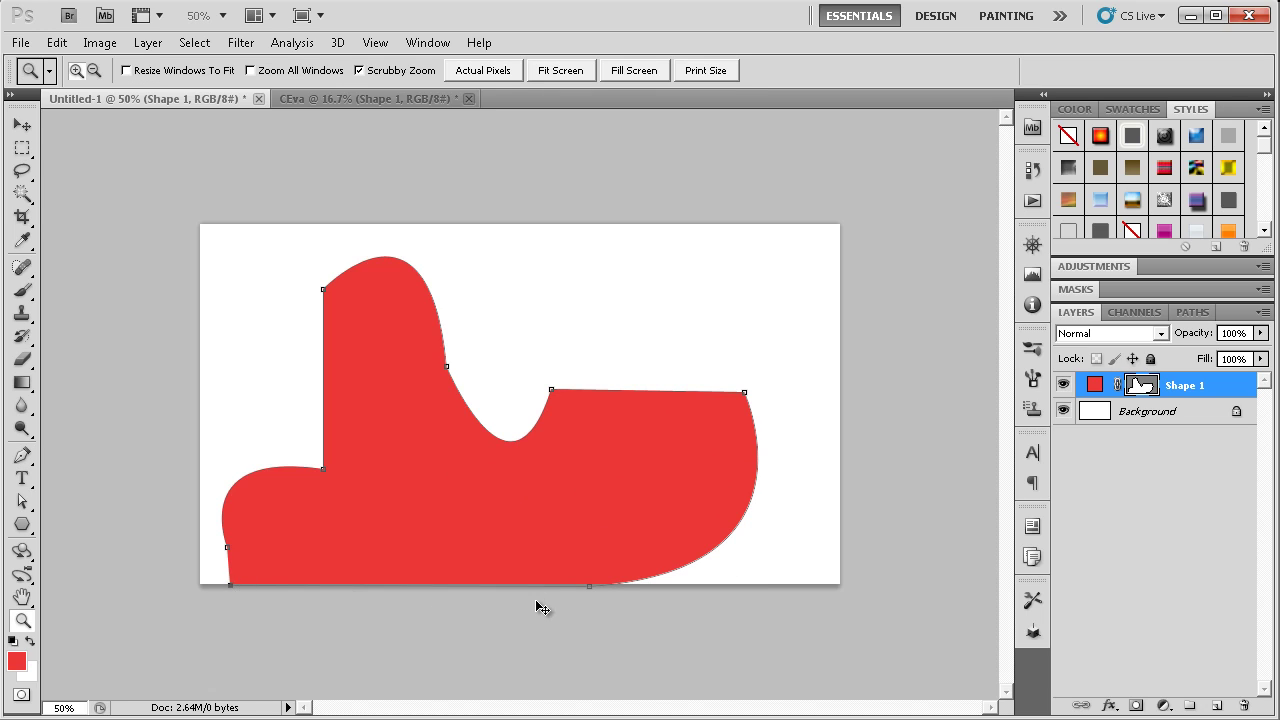
{"action": "key", "text": "ctrl+z"}
{"action": "key", "text": "alt"}
{"action": "left_click_drag", "start_coordinate": [535, 477], "coordinate": [614, 554]}
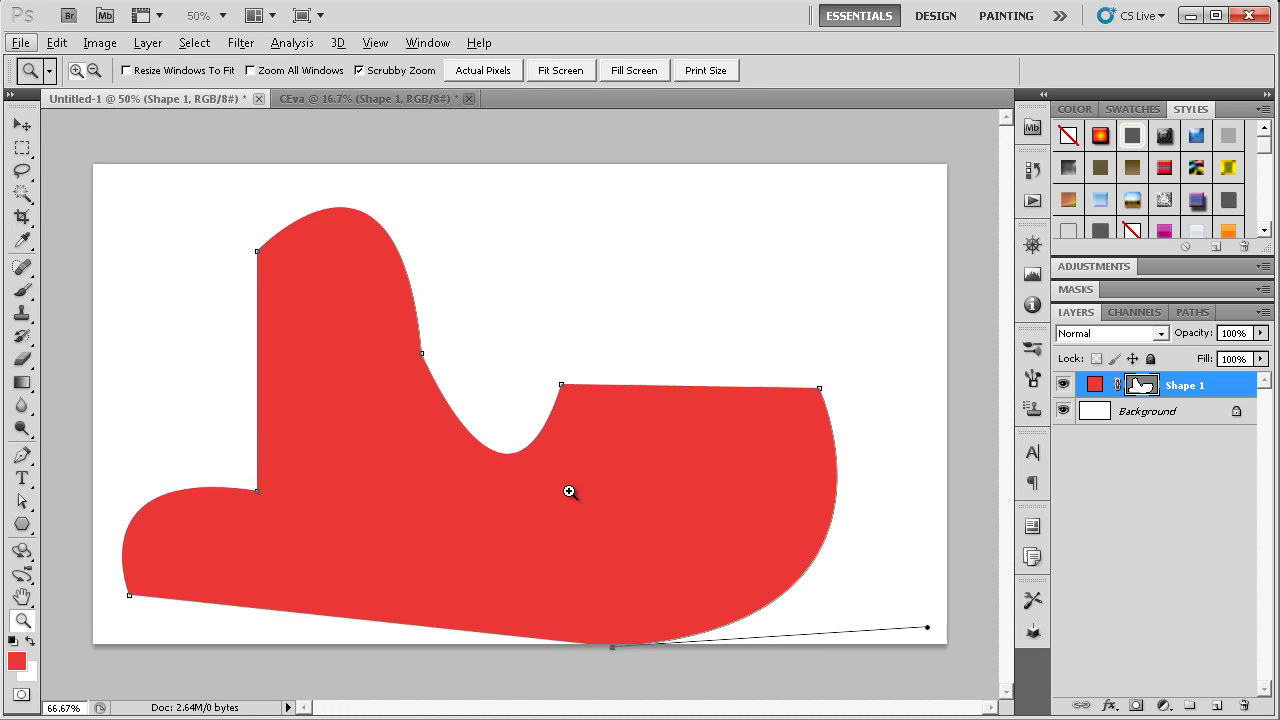
{"action": "scroll", "coordinate": [630, 351], "scroll_direction": "down", "scroll_amount": 3}
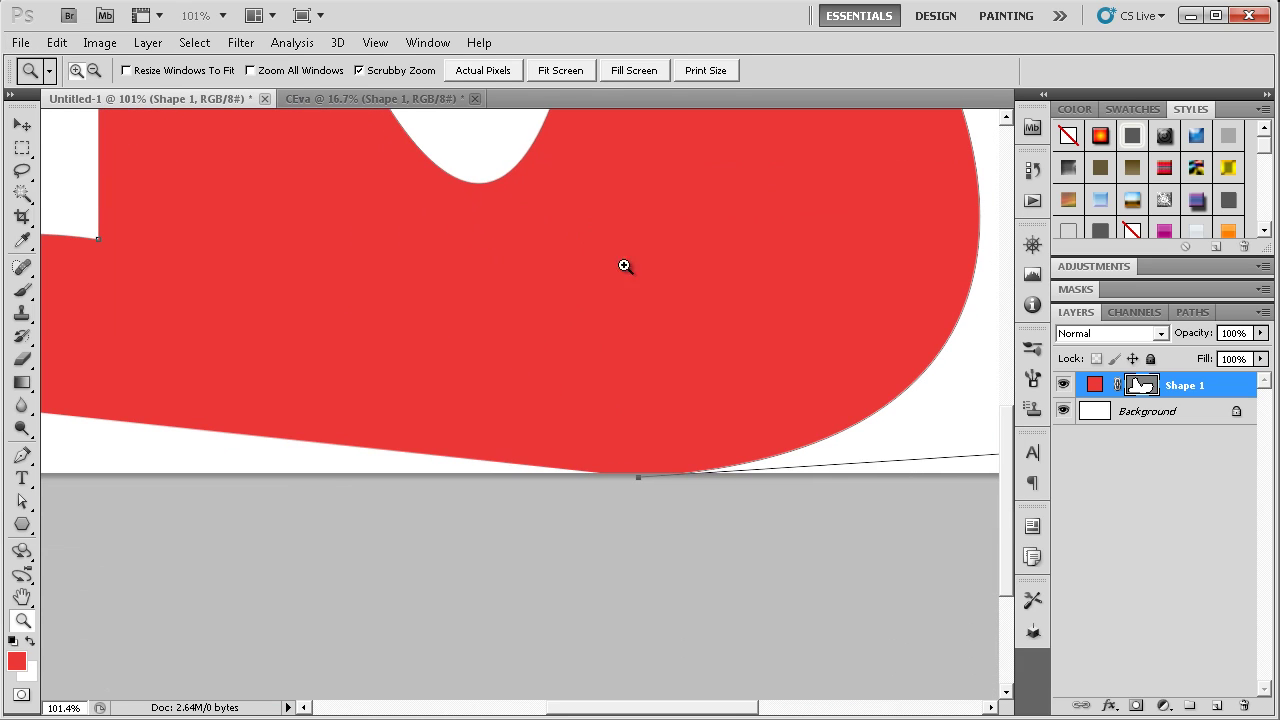
{"action": "left_click", "coordinate": [329, 380]}
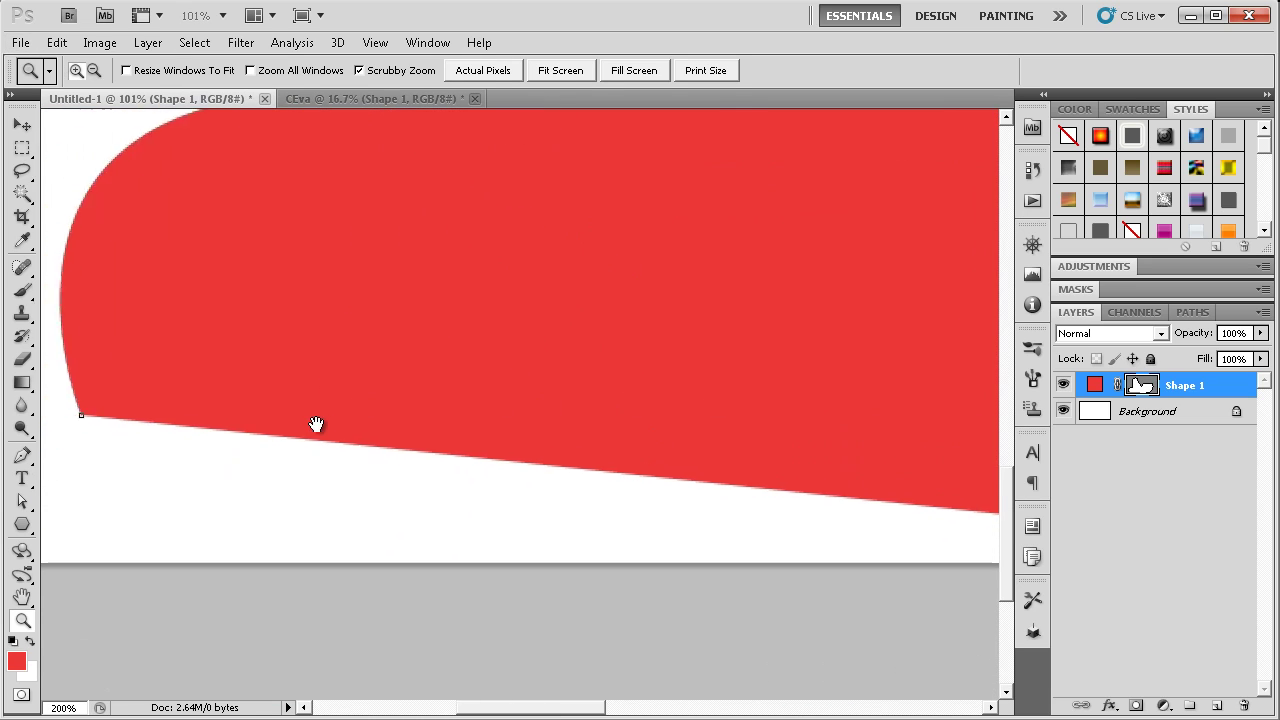
{"action": "left_click_drag", "start_coordinate": [360, 402], "coordinate": [489, 428]}
Close the path via a bottom anchor, then fit the document on screen
{"action": "left_click", "coordinate": [22, 456]}
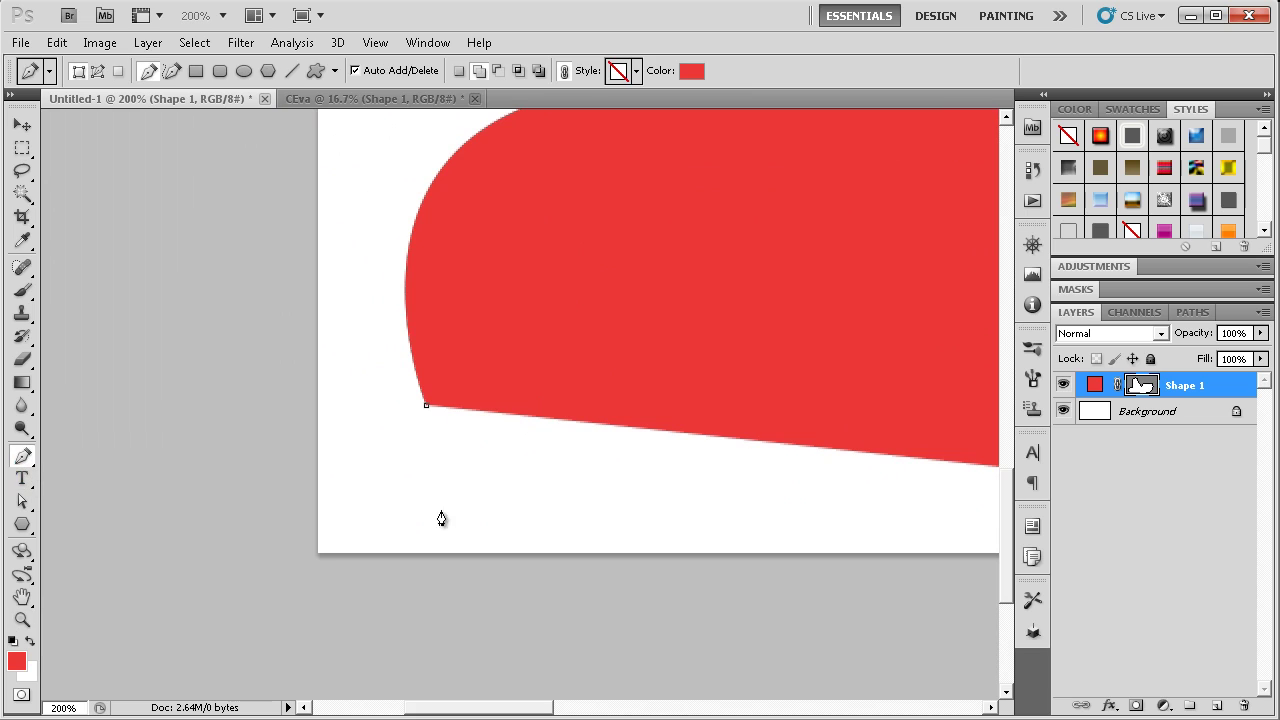
{"action": "left_click", "coordinate": [425, 553]}
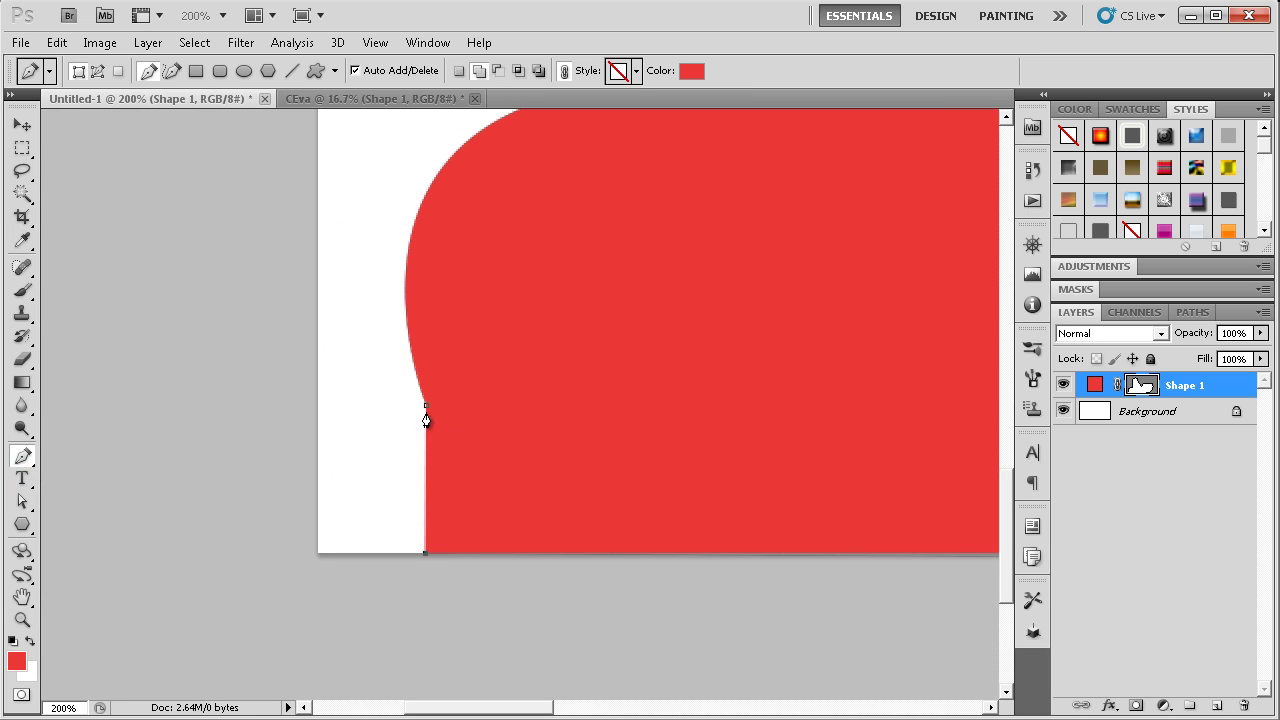
{"action": "left_click", "coordinate": [426, 410]}
{"action": "key", "text": "z"}
{"action": "left_click", "coordinate": [560, 70]}
Nudge the red shape up, right and down with the Move tool
{"action": "key", "text": "p"}
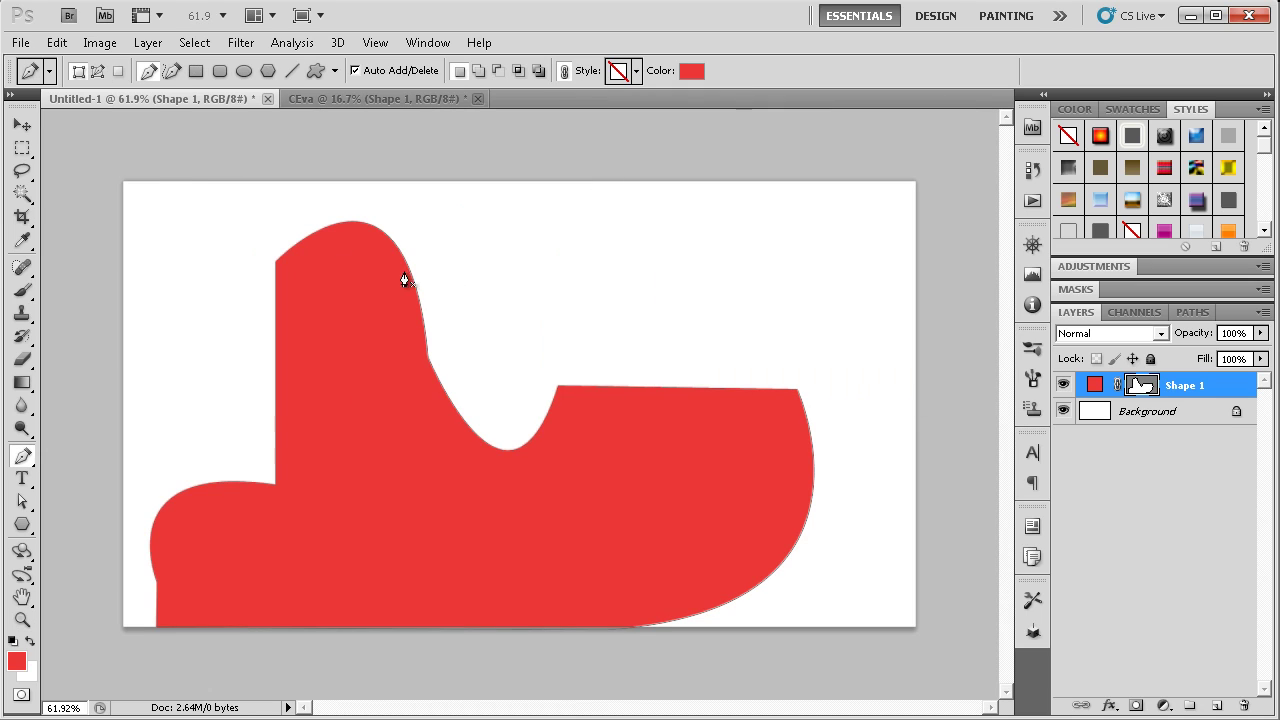
{"action": "key", "text": "v"}
{"action": "key", "text": "shift+Up"}
{"action": "key", "text": "shift+Up"}
{"action": "key", "text": "shift+Up"}
{"action": "key", "text": "shift+Right"}
{"action": "key", "text": "shift+Right"}
{"action": "key", "text": "shift+Right"}
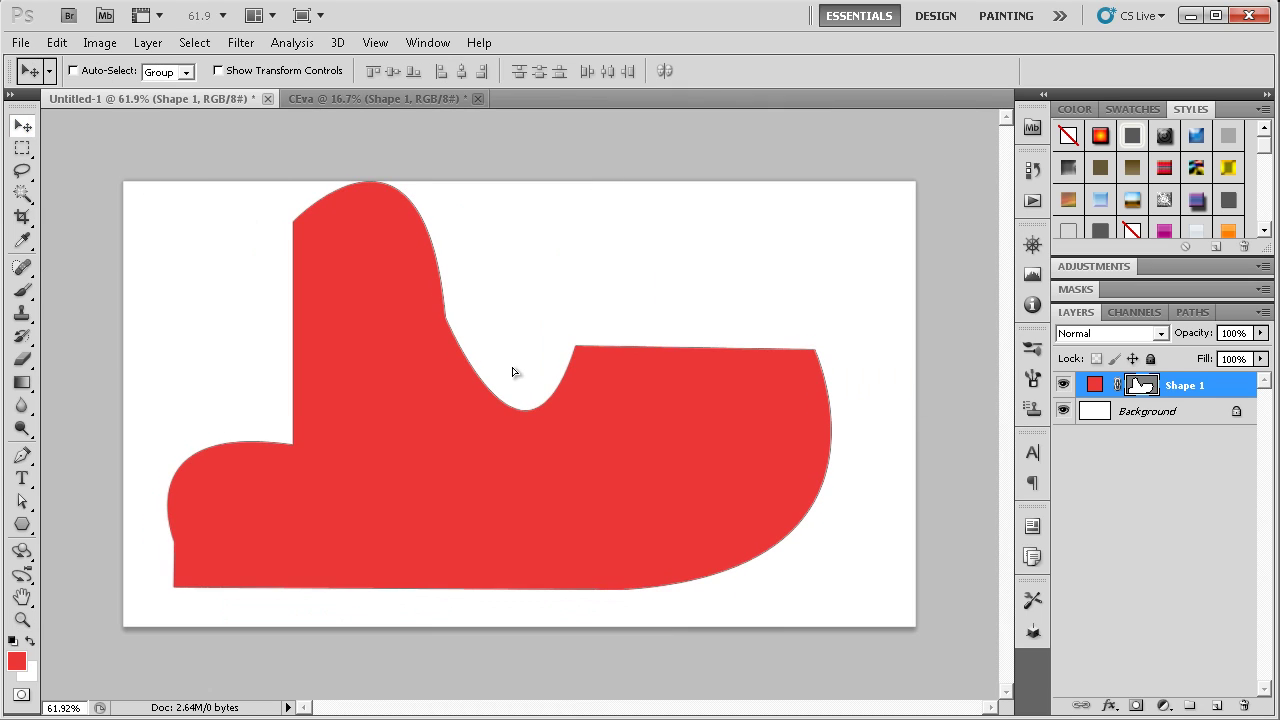
{"action": "key", "text": "shift+Down"}
{"action": "key", "text": "shift+Down"}
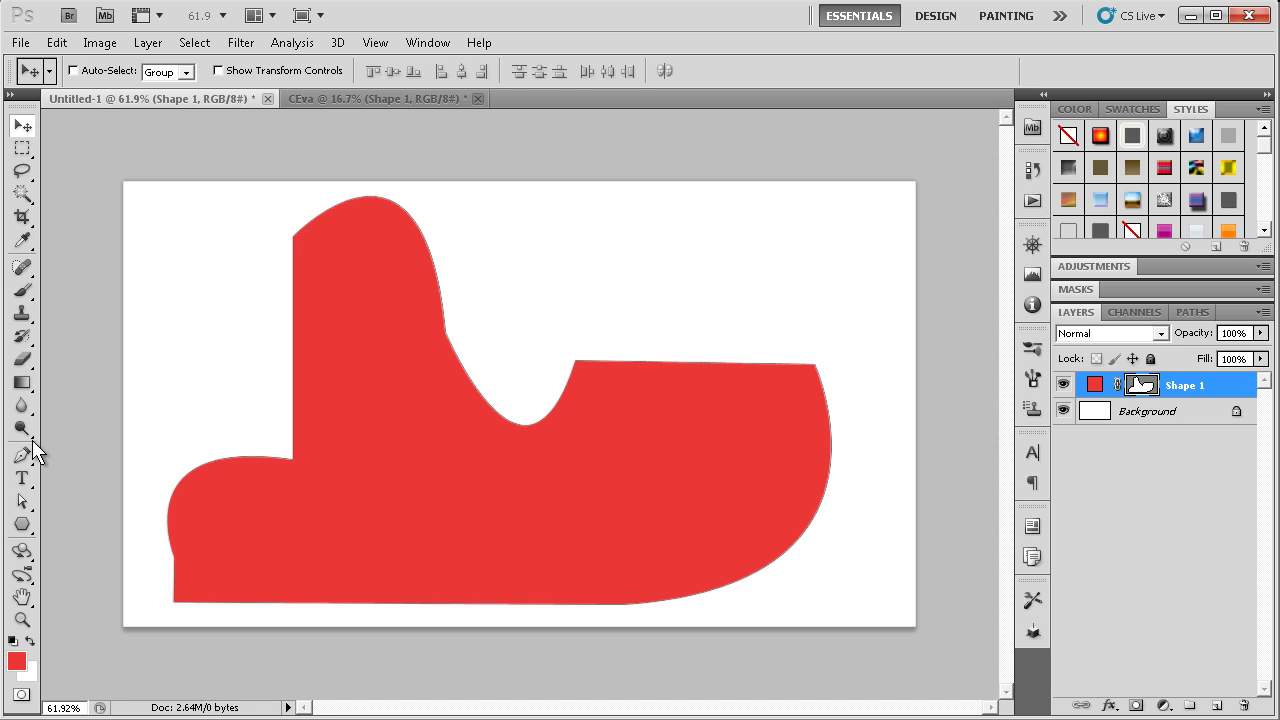
Draw a quick Shape 2 outline, then delete both practice shape layers
{"action": "left_click", "coordinate": [22, 474]}
{"action": "left_click", "coordinate": [170, 549]}
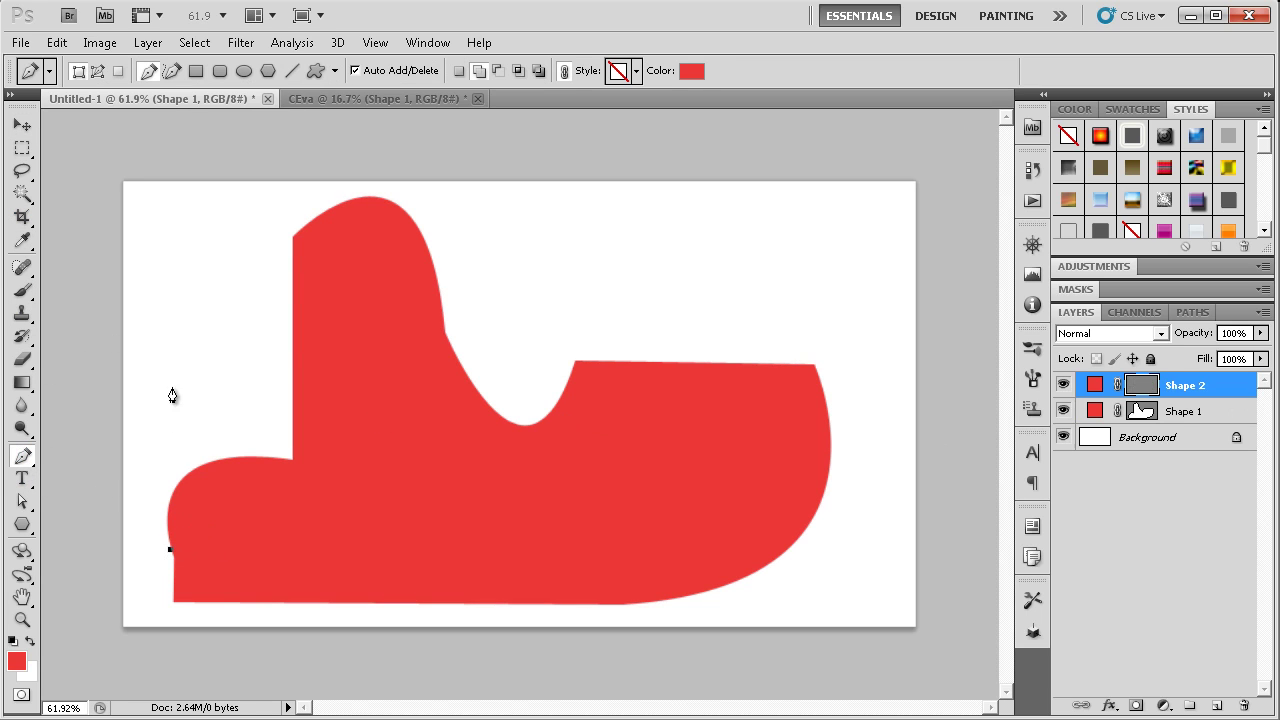
{"action": "left_click", "coordinate": [183, 218]}
{"action": "left_click_drag", "start_coordinate": [391, 201], "coordinate": [393, 484]}
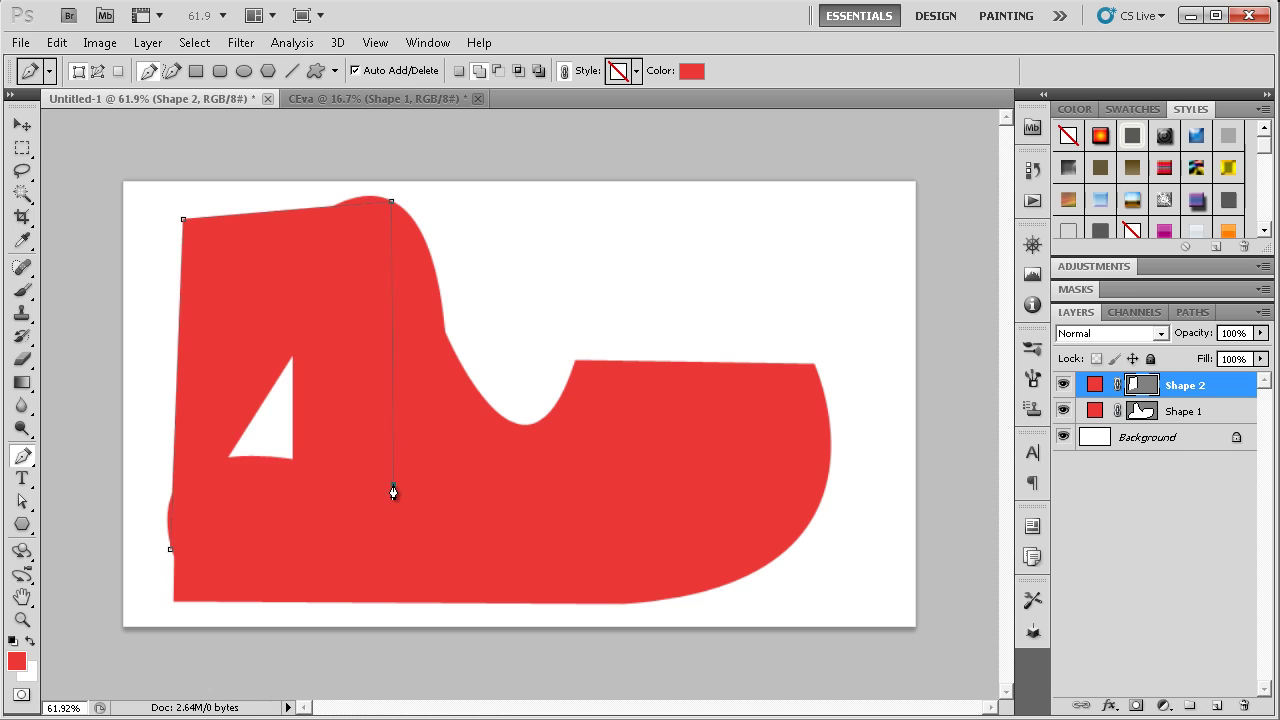
{"action": "left_click", "coordinate": [170, 556]}
{"action": "right_click", "coordinate": [294, 392]}
{"action": "left_click", "coordinate": [1170, 383]}
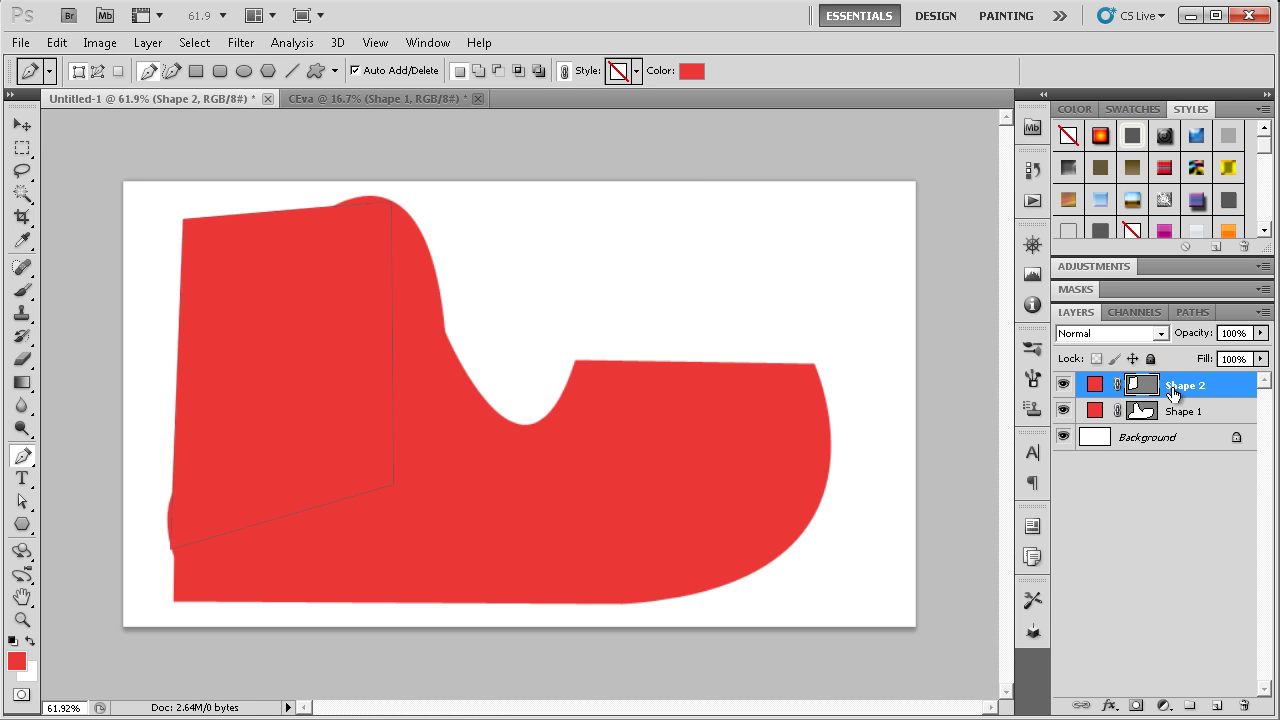
{"action": "key", "text": "Delete"}
{"action": "key", "text": "Delete"}
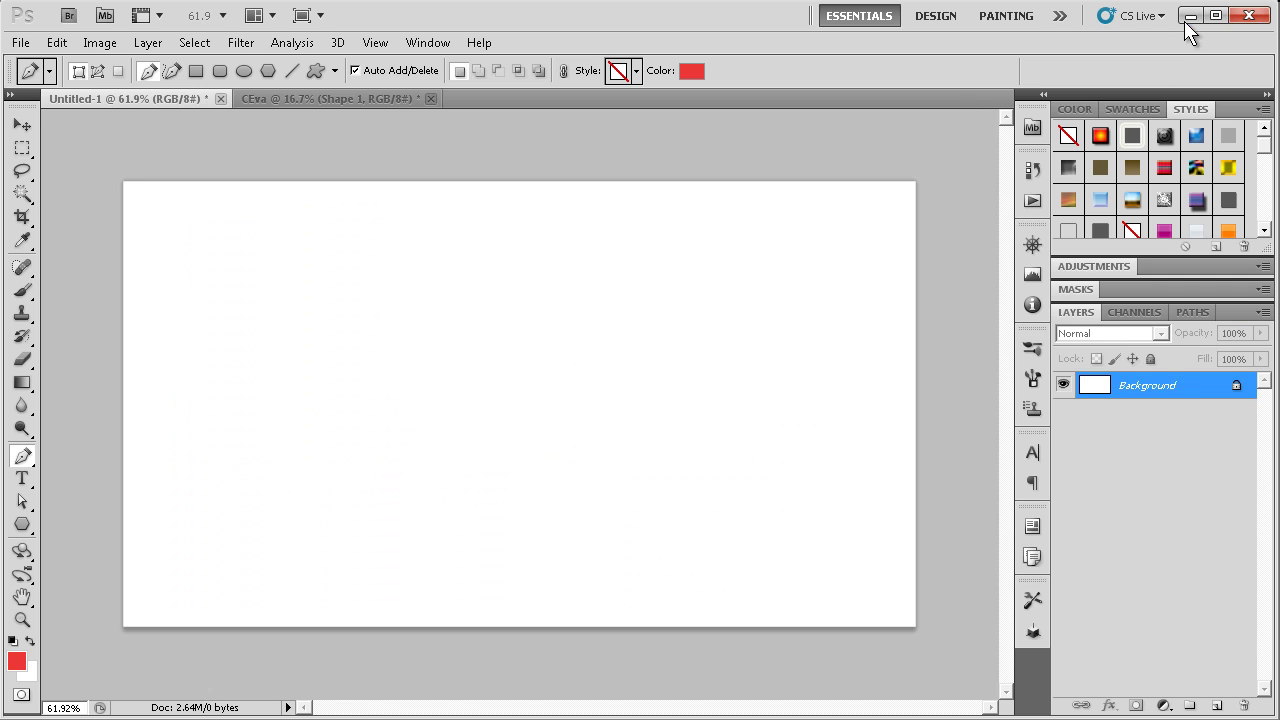
Open Computer, enter Local Disk (D:) and maximize the Explorer window
{"action": "key", "text": "super"}
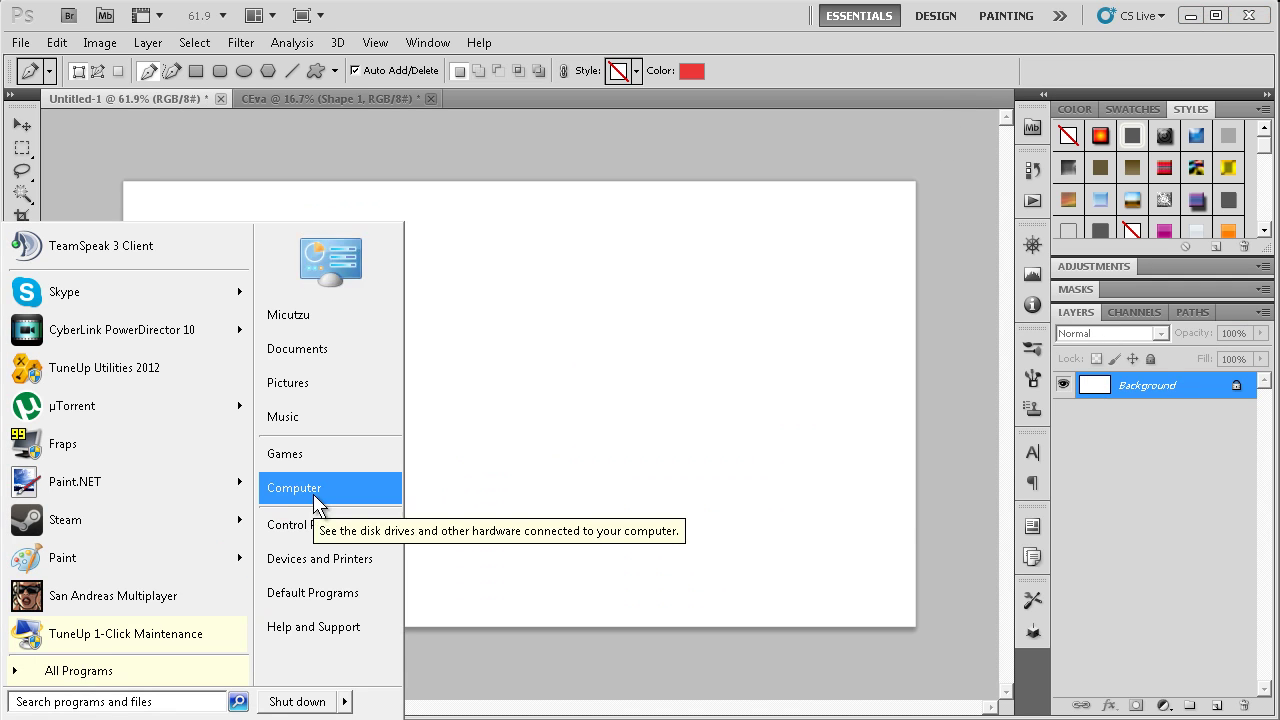
{"action": "left_click", "coordinate": [294, 488]}
{"action": "key", "text": "Down"}
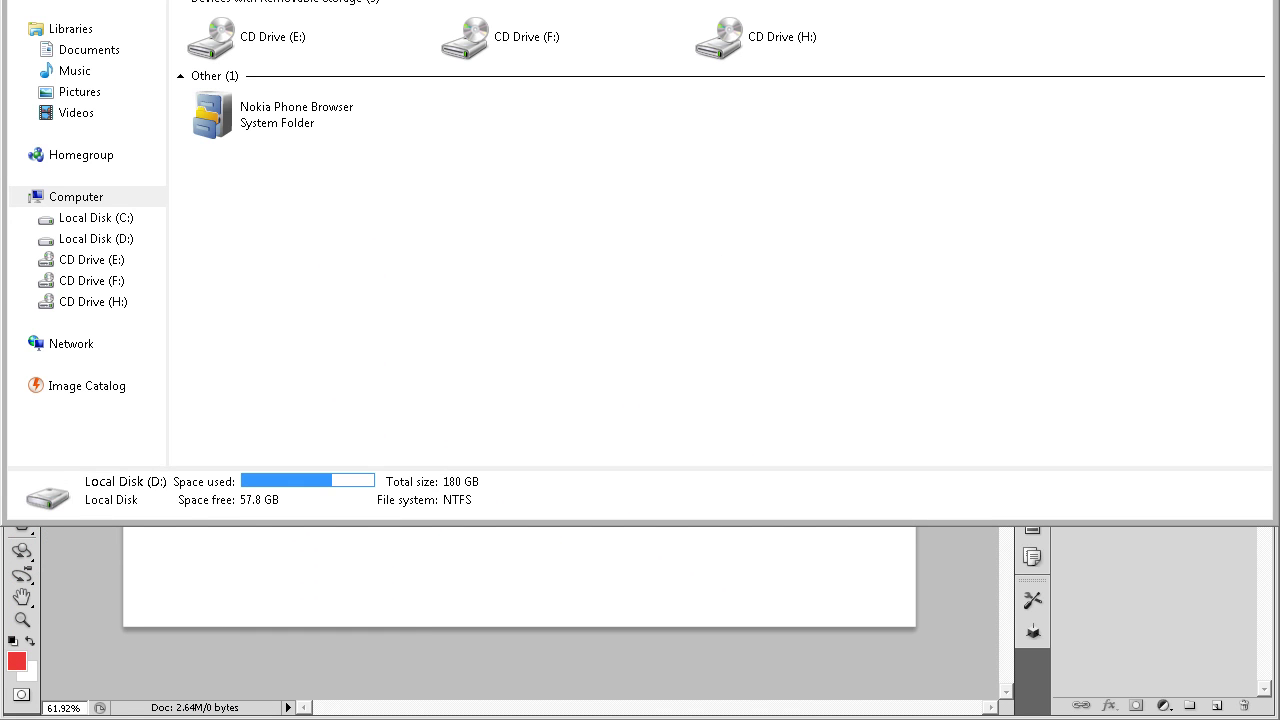
{"action": "key", "text": "Return"}
{"action": "key", "text": "super+Up"}
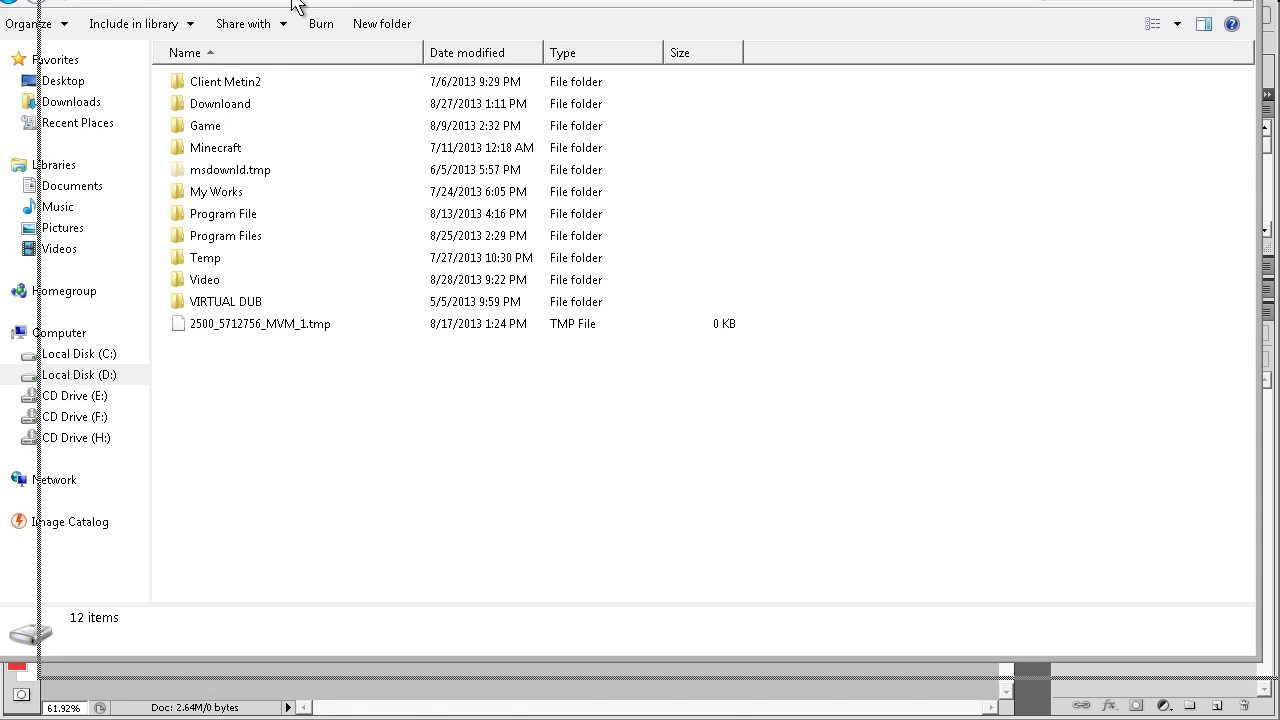
{"action": "left_click_drag", "start_coordinate": [294, 6], "coordinate": [348, 24]}
Browse Desktop > GFX PACK > CKEARTS - STOCK PACK > lanscapes & buildings
{"action": "left_click", "coordinate": [134, 99]}
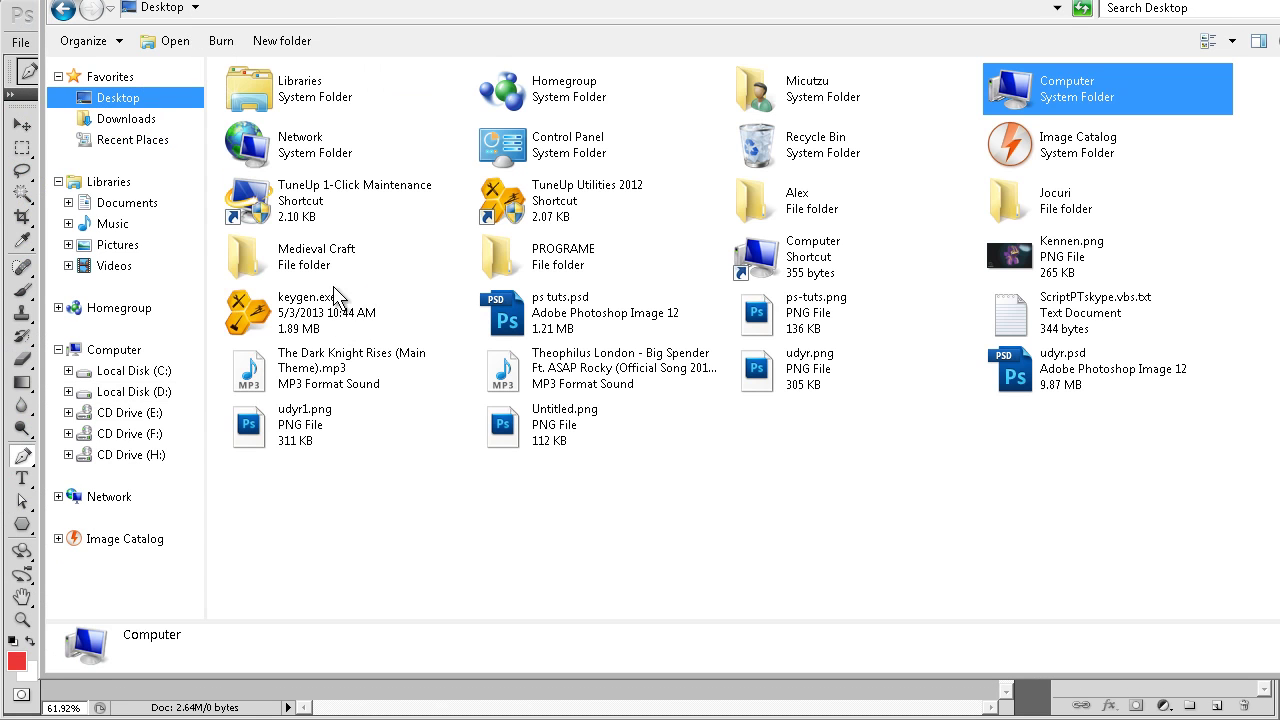
{"action": "double_click", "coordinate": [780, 196]}
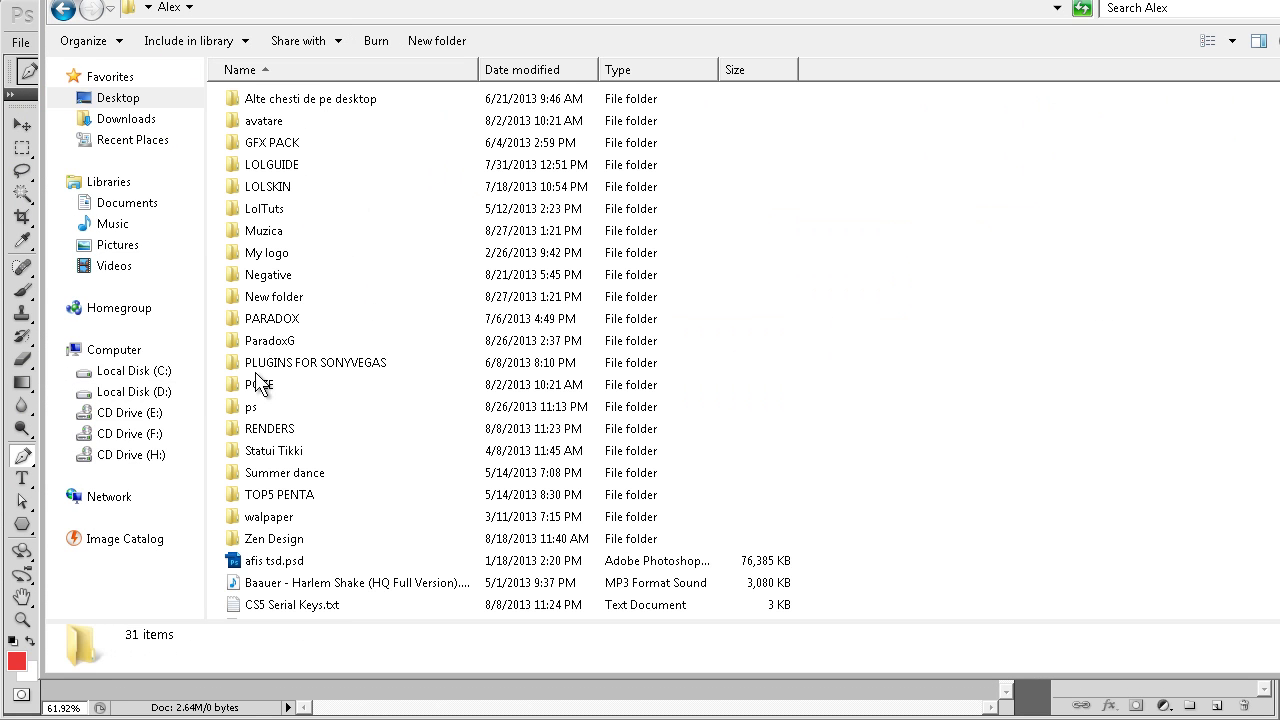
{"action": "double_click", "coordinate": [286, 143]}
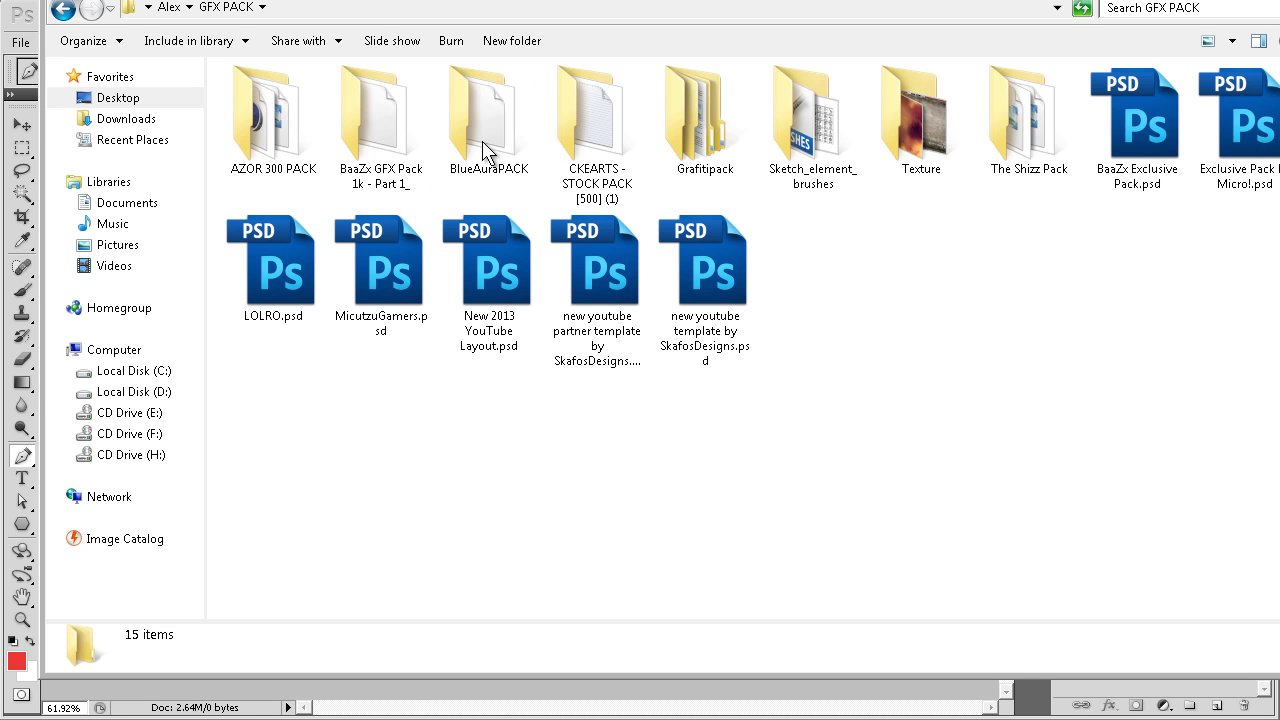
{"action": "double_click", "coordinate": [608, 137]}
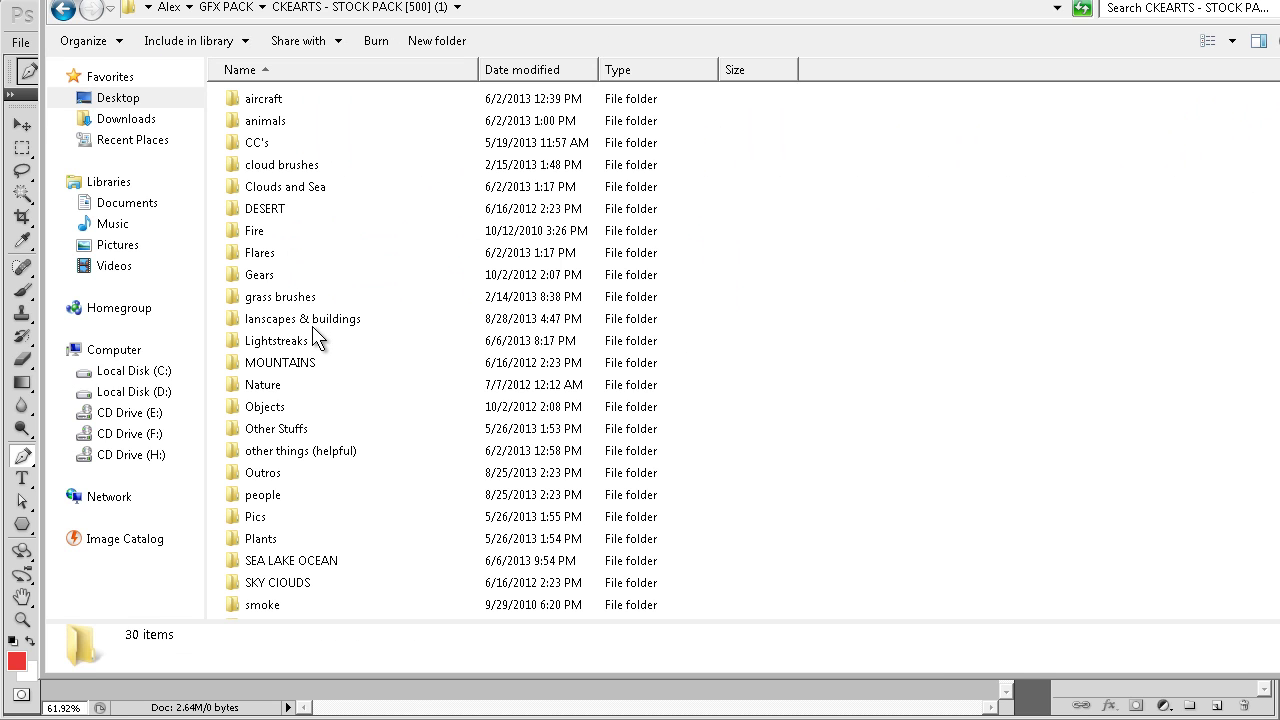
{"action": "double_click", "coordinate": [313, 322]}
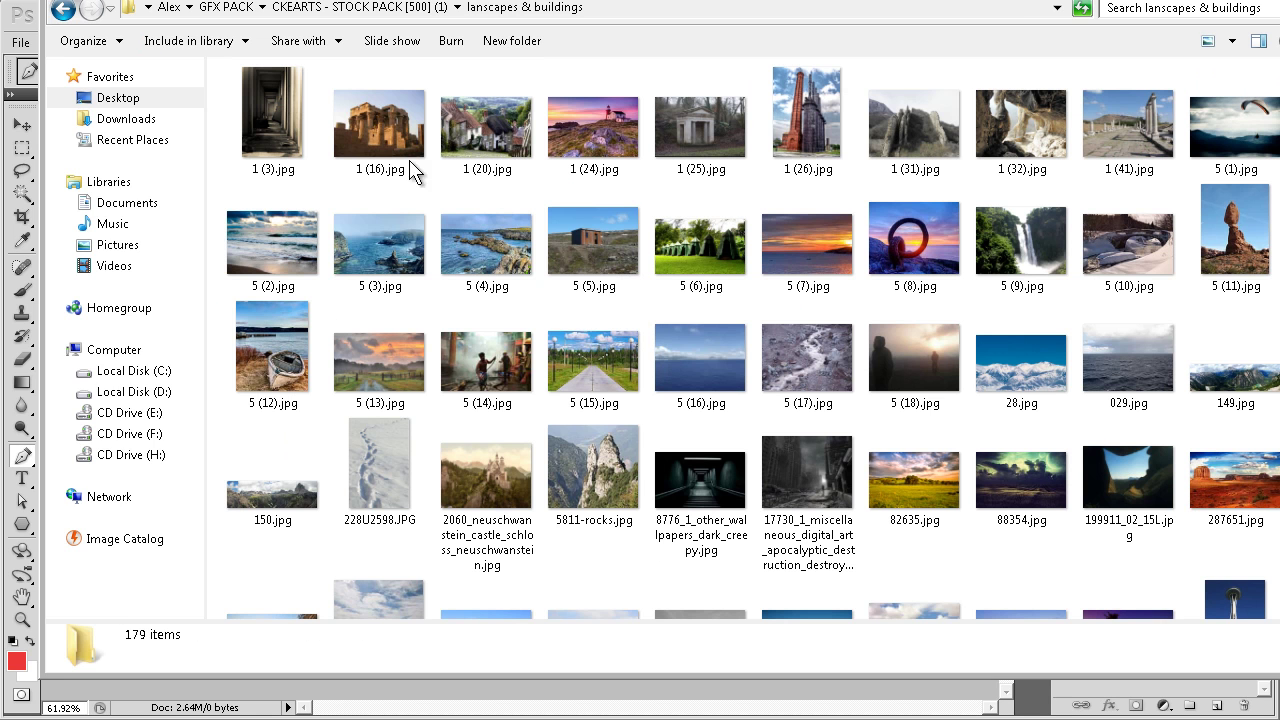
Scroll the folder and select statue-of-liberty-l.jpg
{"action": "left_click", "coordinate": [409, 162]}
{"action": "scroll", "coordinate": [714, 337], "scroll_direction": "down", "scroll_amount": 3}
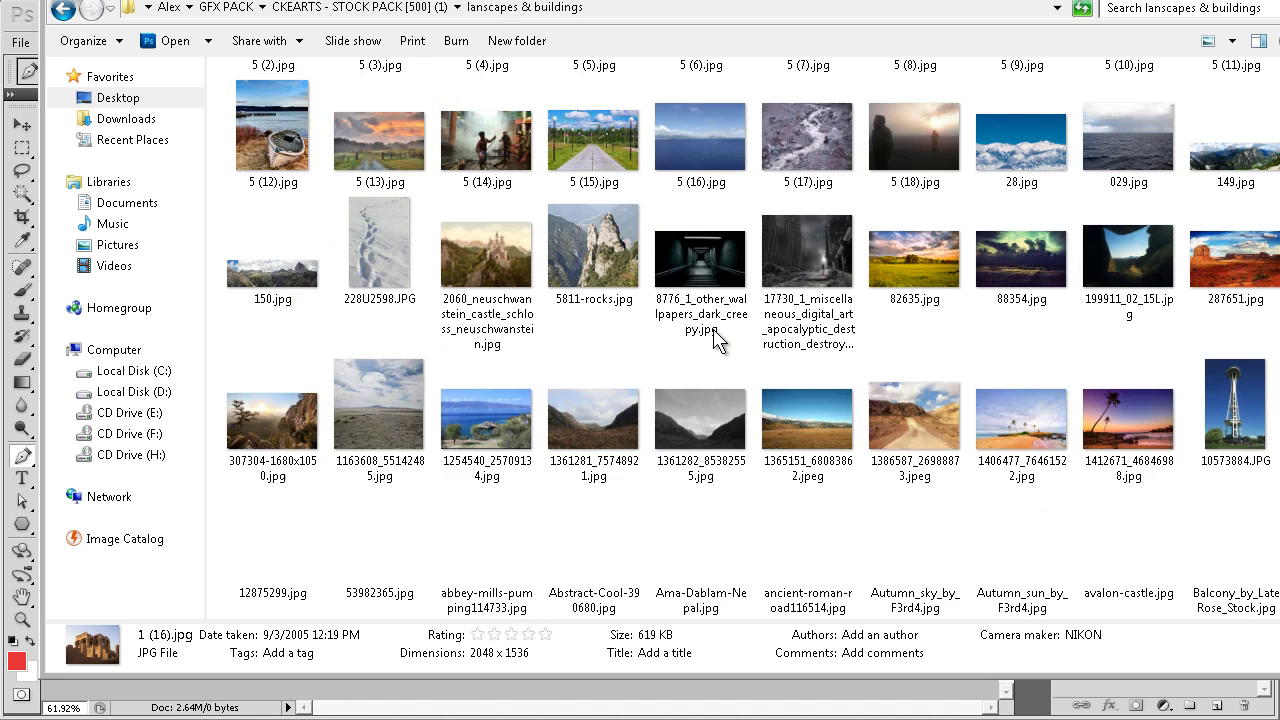
{"action": "scroll", "coordinate": [725, 337], "scroll_direction": "down", "scroll_amount": 3}
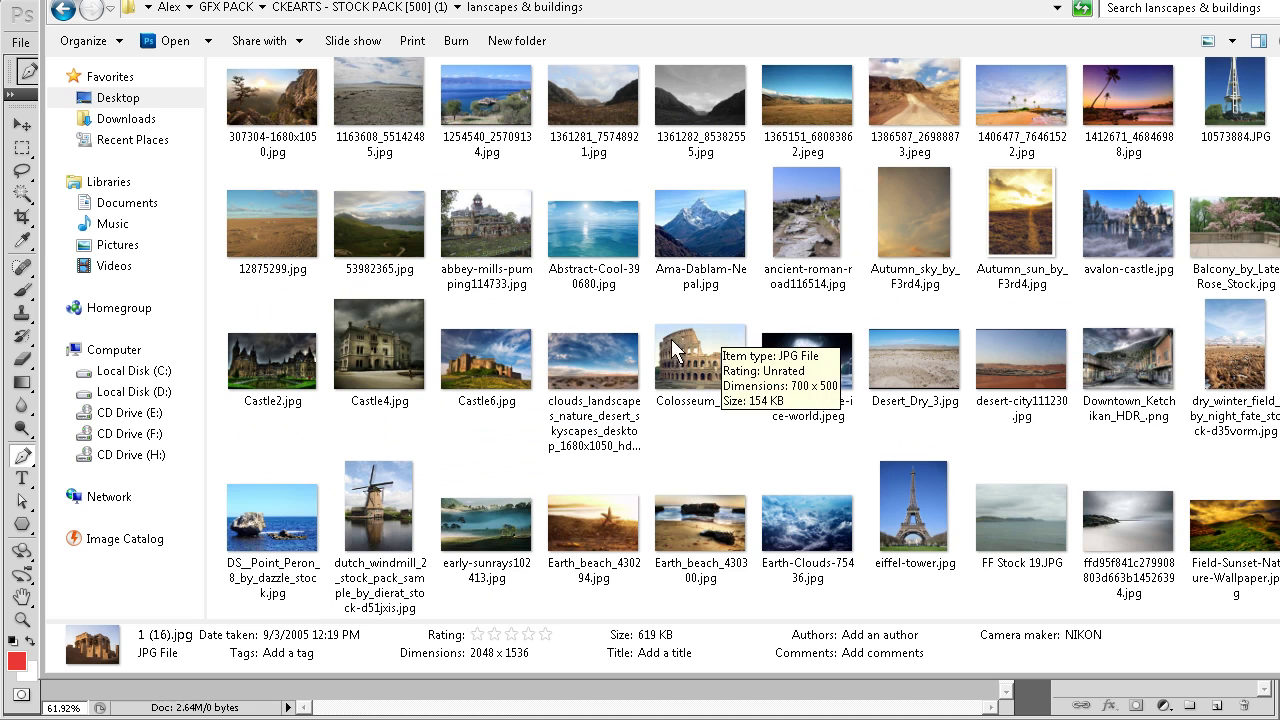
{"action": "scroll", "coordinate": [418, 362], "scroll_direction": "down", "scroll_amount": 5}
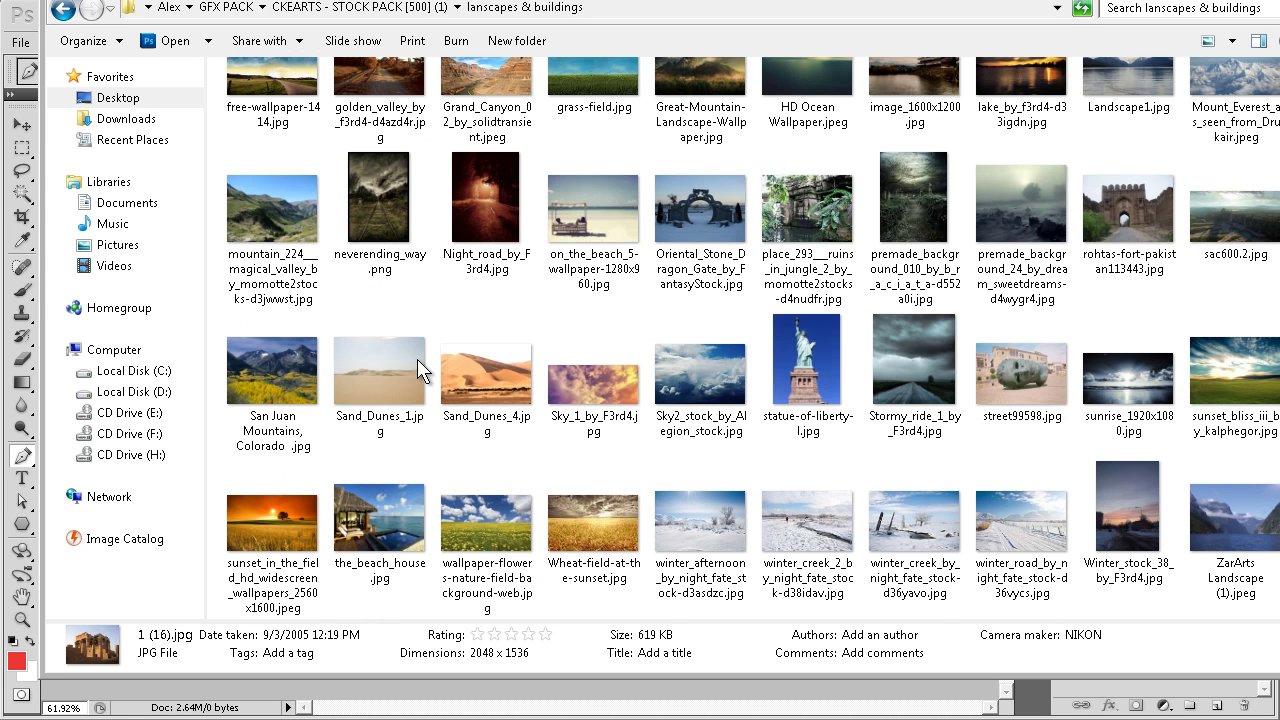
{"action": "left_click", "coordinate": [819, 368]}
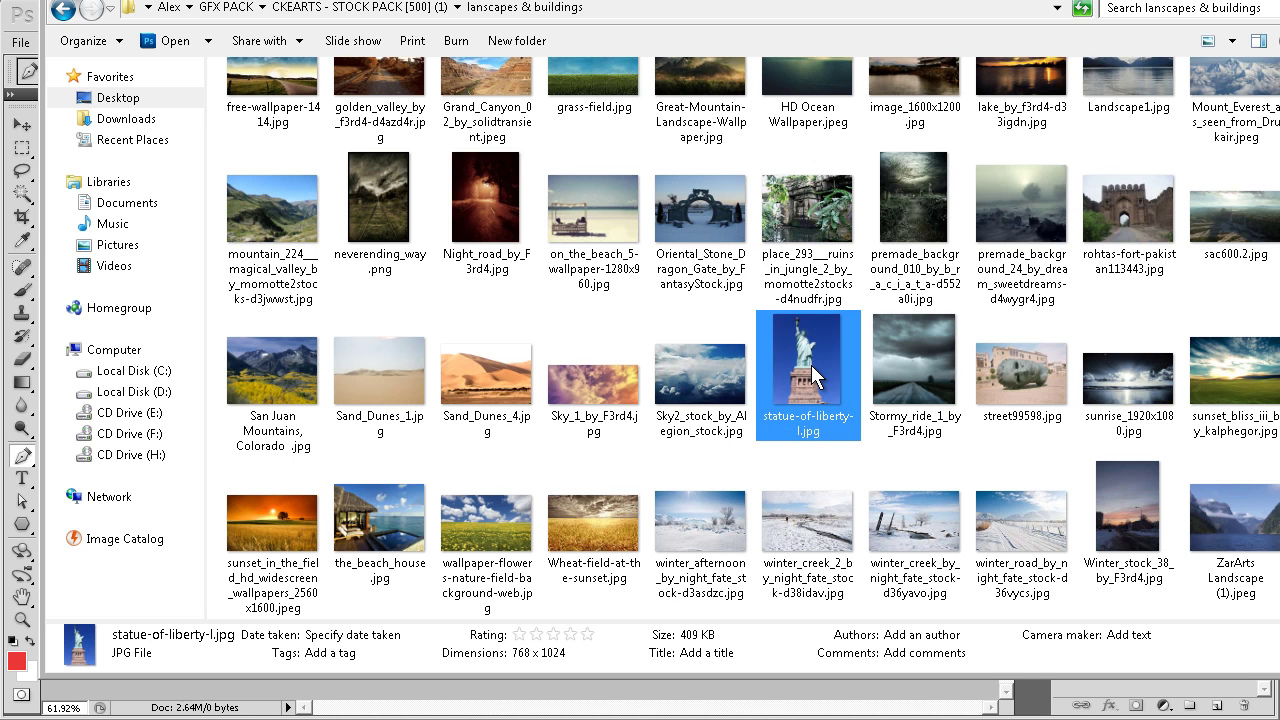
{"action": "left_click", "coordinate": [268, 702]}
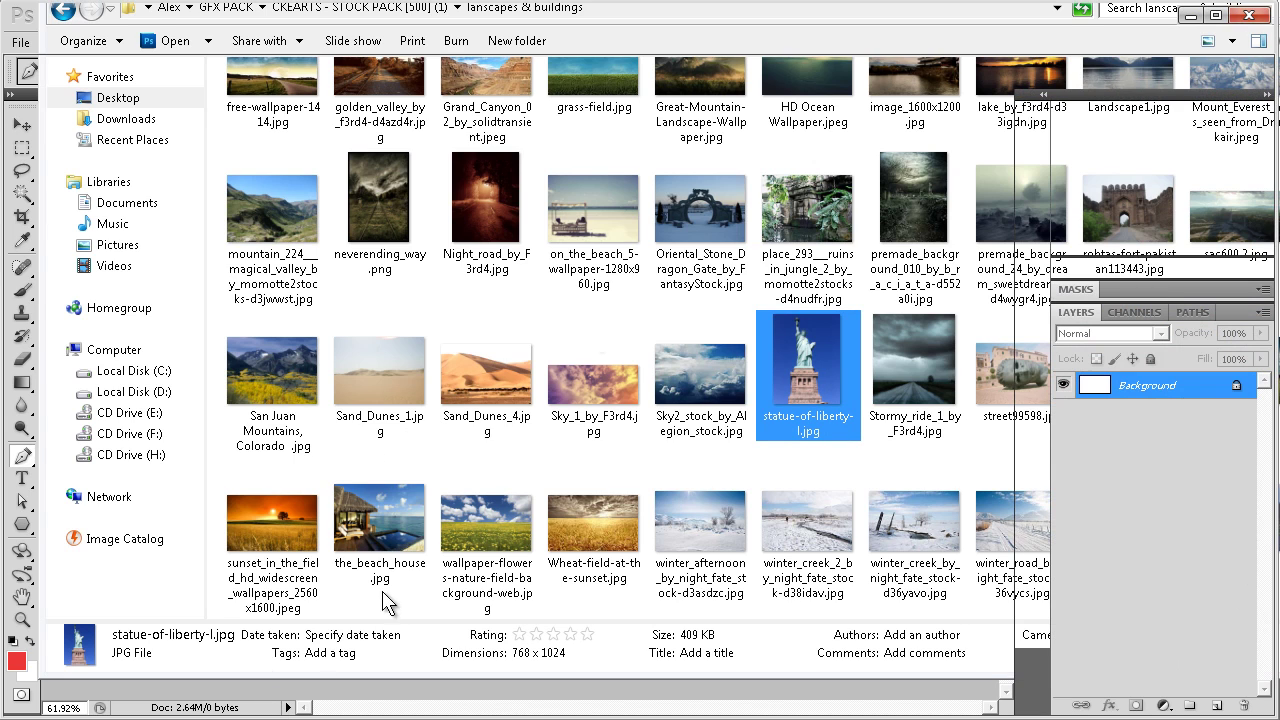
Place the statue-of-liberty-l photo into Untitled-1 as a layer and zoom in on the statue
{"action": "left_click_drag", "start_coordinate": [388, 603], "coordinate": [540, 375]}
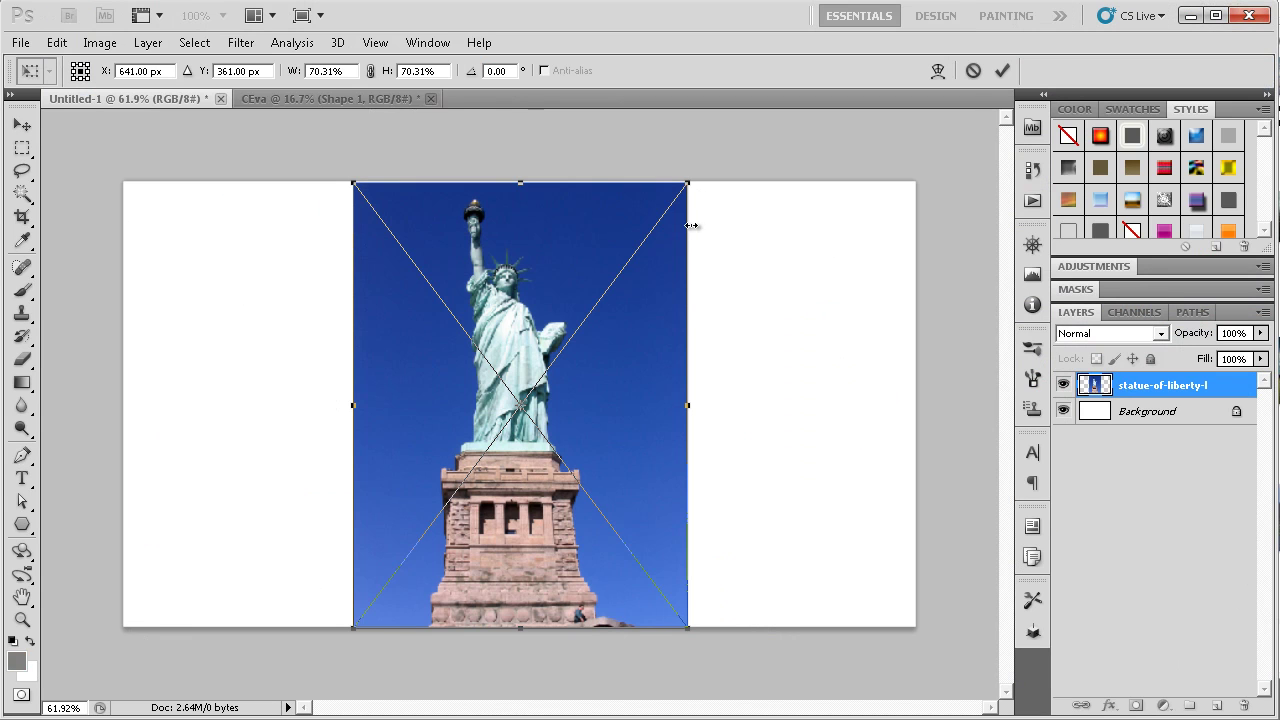
{"action": "key", "text": "Return"}
{"action": "key", "text": "z"}
{"action": "left_click", "coordinate": [527, 348]}
{"action": "left_click", "coordinate": [493, 337]}
{"action": "left_click", "coordinate": [493, 337]}
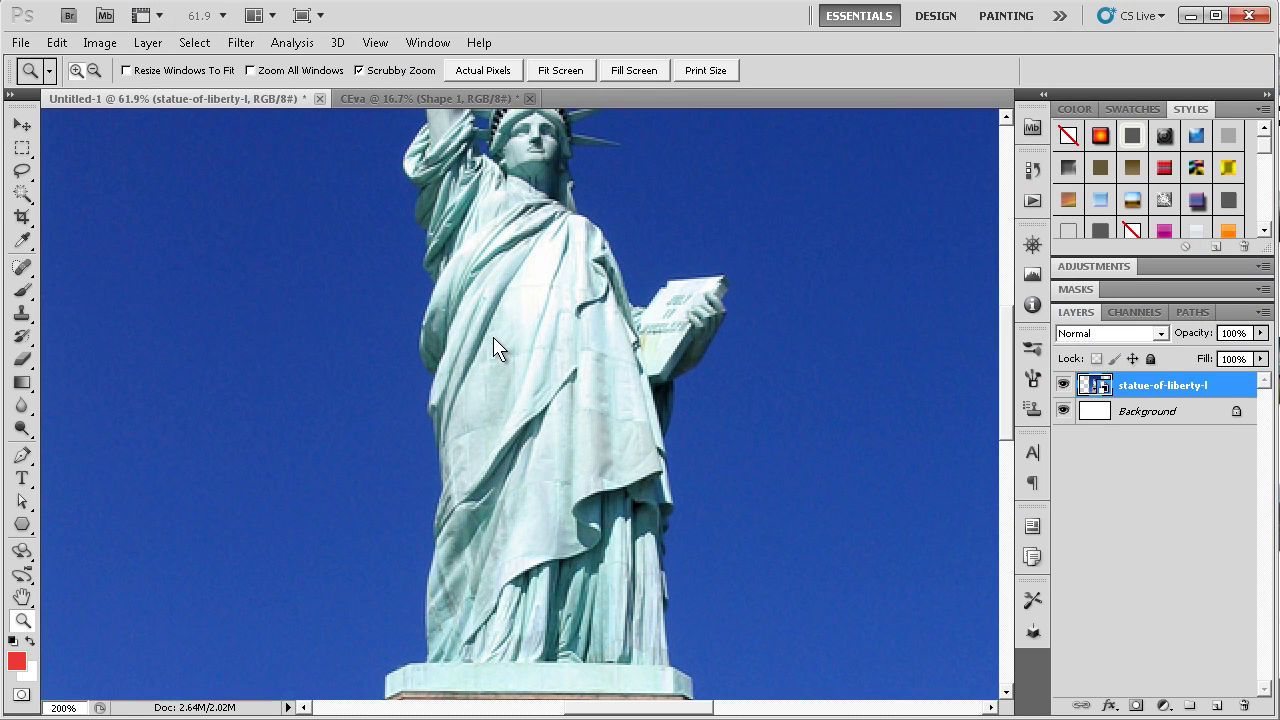
{"action": "left_click", "coordinate": [591, 240]}
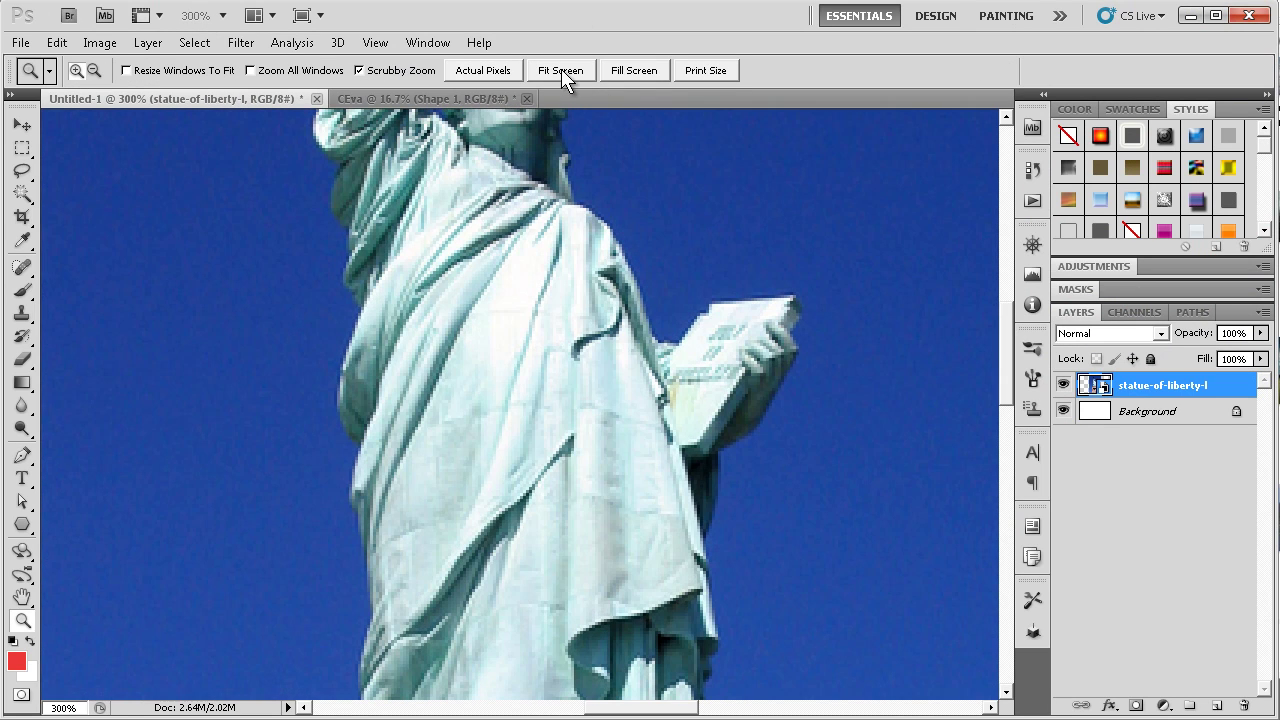
{"action": "left_click", "coordinate": [515, 70]}
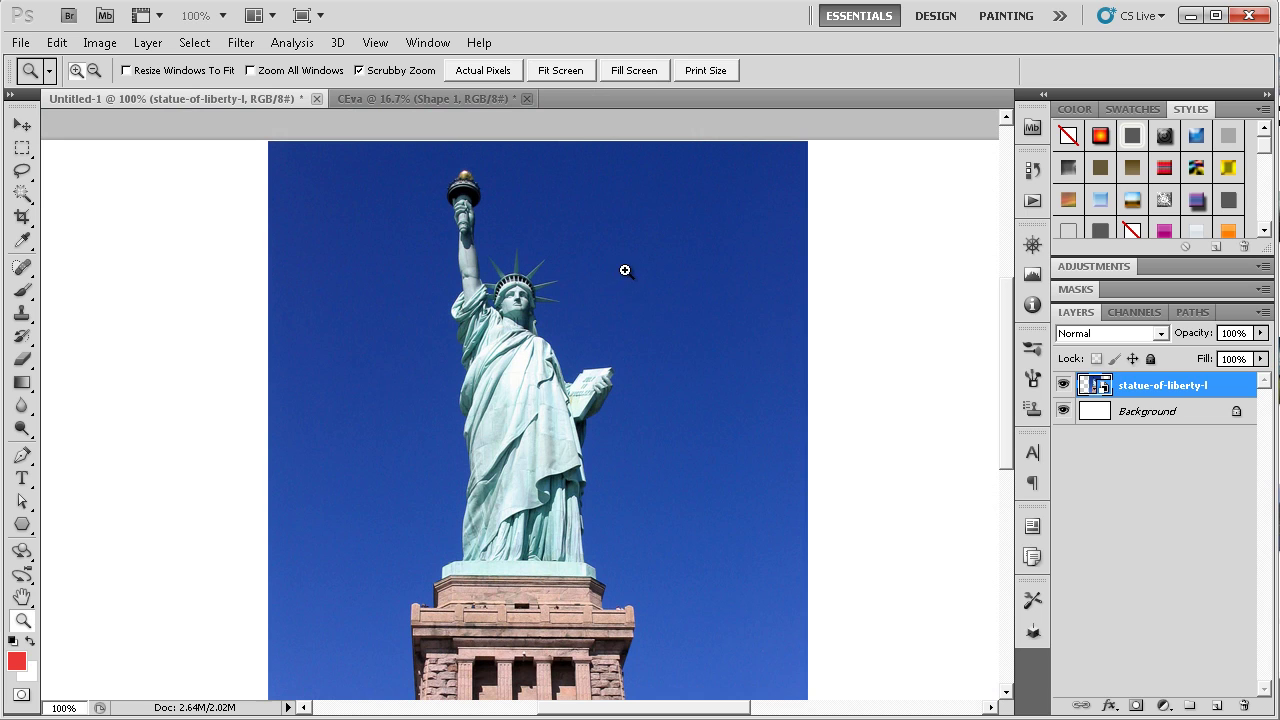
{"action": "left_click", "coordinate": [589, 300]}
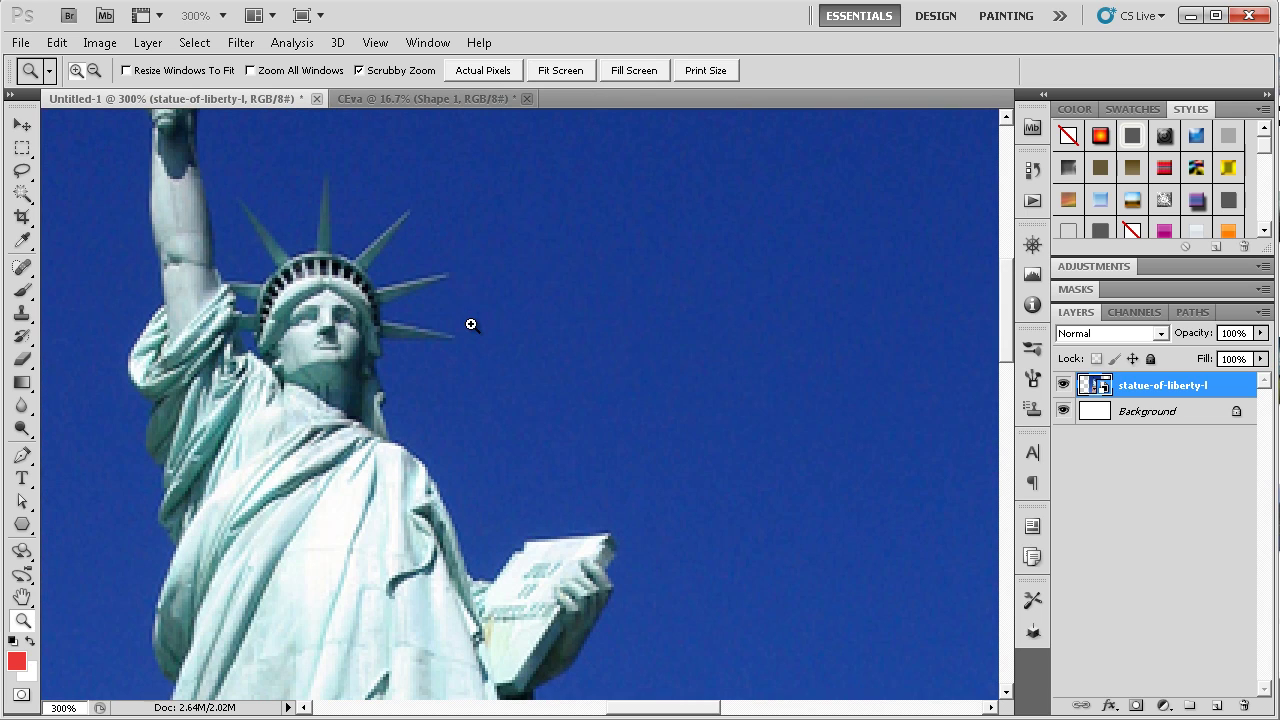
Zoom back out and bring the pedestal's bottom edge into view
{"action": "key", "text": "p"}
{"action": "key", "text": "z"}
{"action": "key", "text": "alt"}
{"action": "left_click", "coordinate": [462, 325], "text": "alt"}
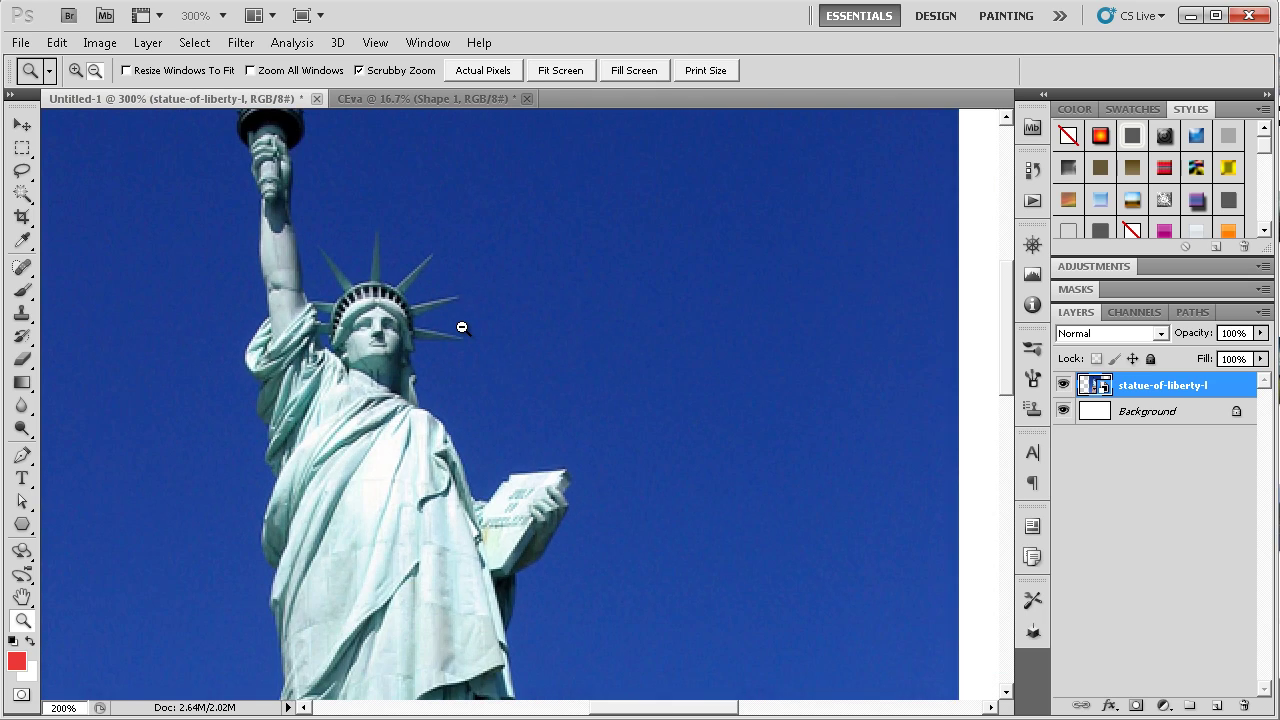
{"action": "left_click", "coordinate": [461, 327], "text": "alt"}
{"action": "left_click", "coordinate": [462, 327]}
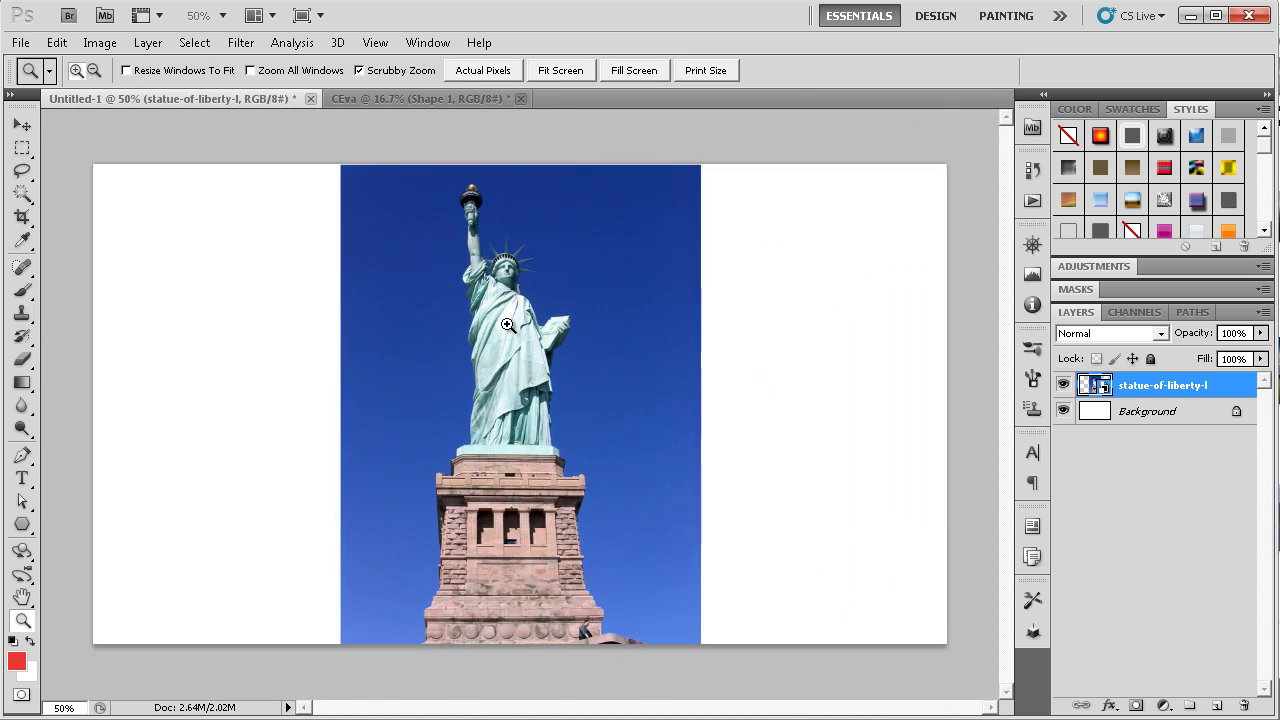
{"action": "key", "text": "p"}
{"action": "left_click_drag", "start_coordinate": [500, 454], "coordinate": [621, 268]}
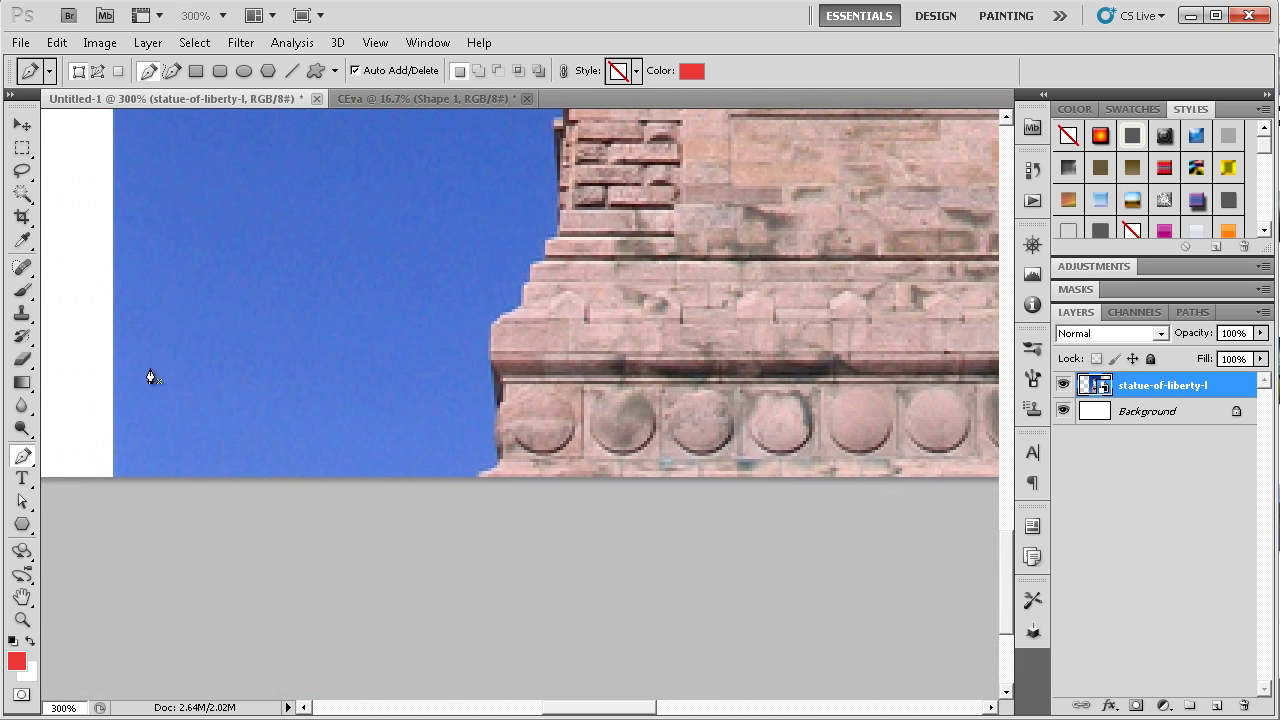
Set the Pen tool to Paths mode and anchor the path at the pedestal's bottom corner
{"action": "left_click", "coordinate": [101, 71]}
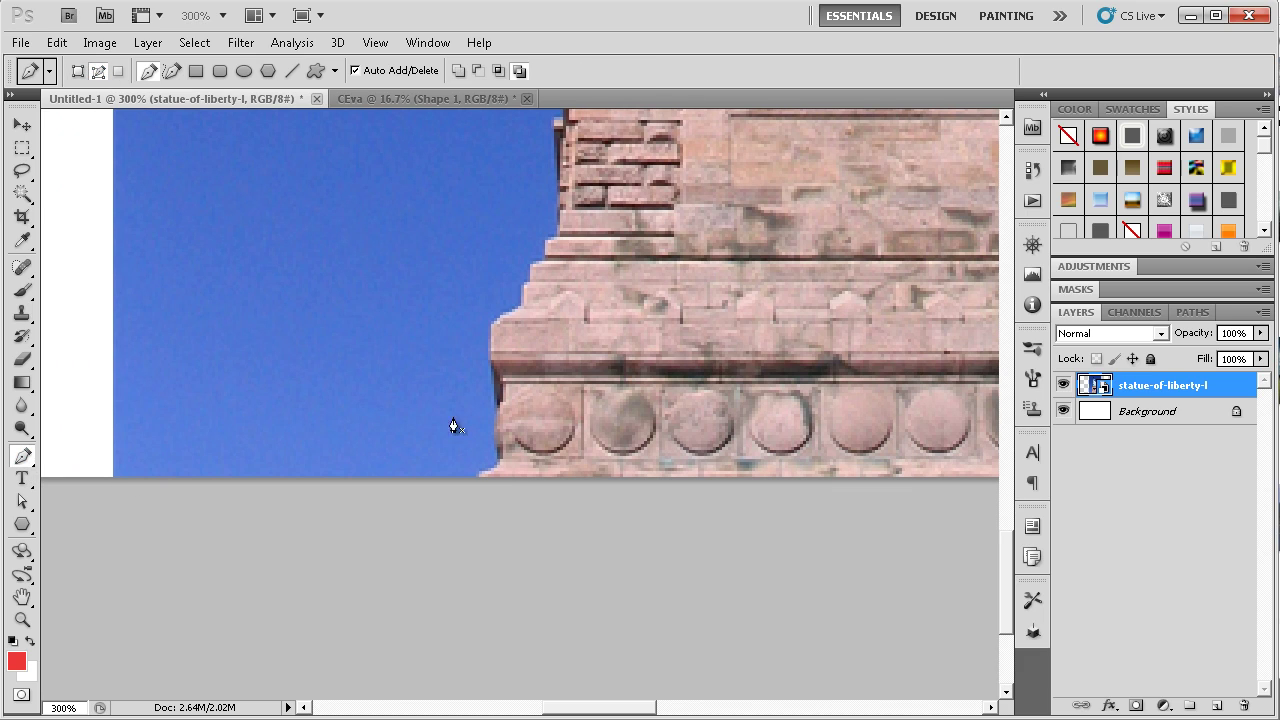
{"action": "left_click", "coordinate": [478, 478]}
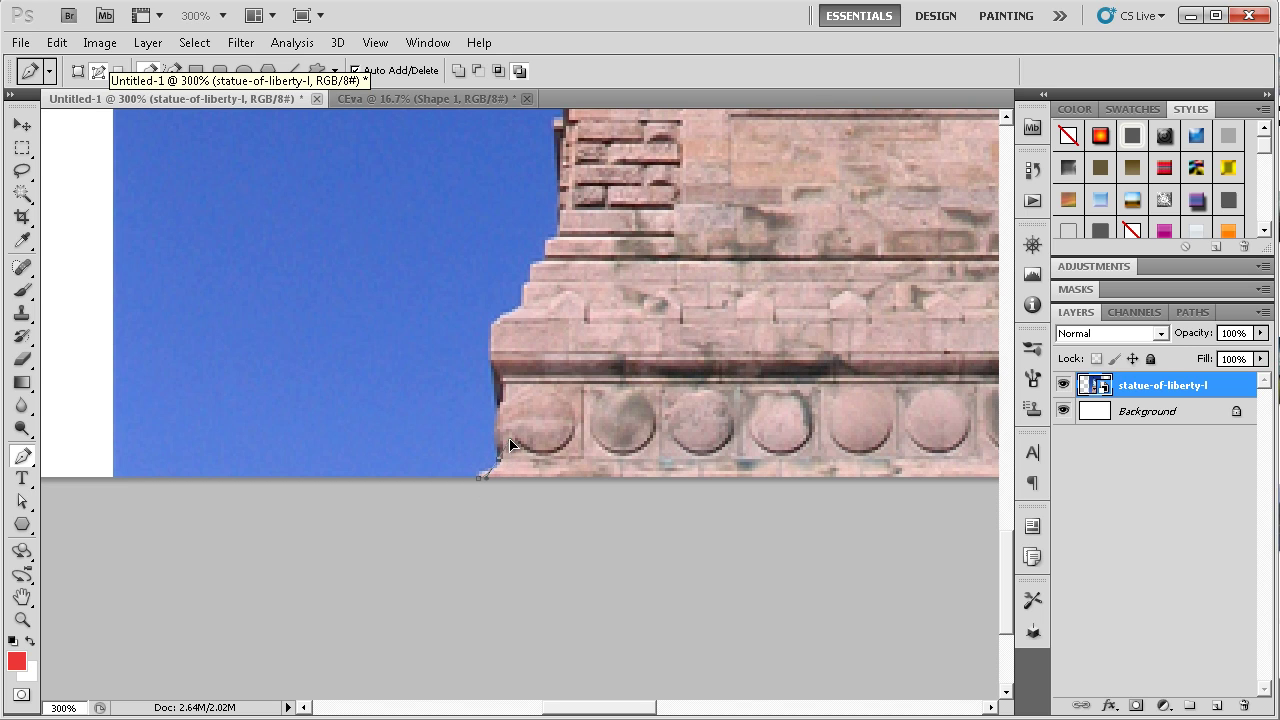
{"action": "key", "text": "z"}
{"action": "left_click", "coordinate": [467, 457]}
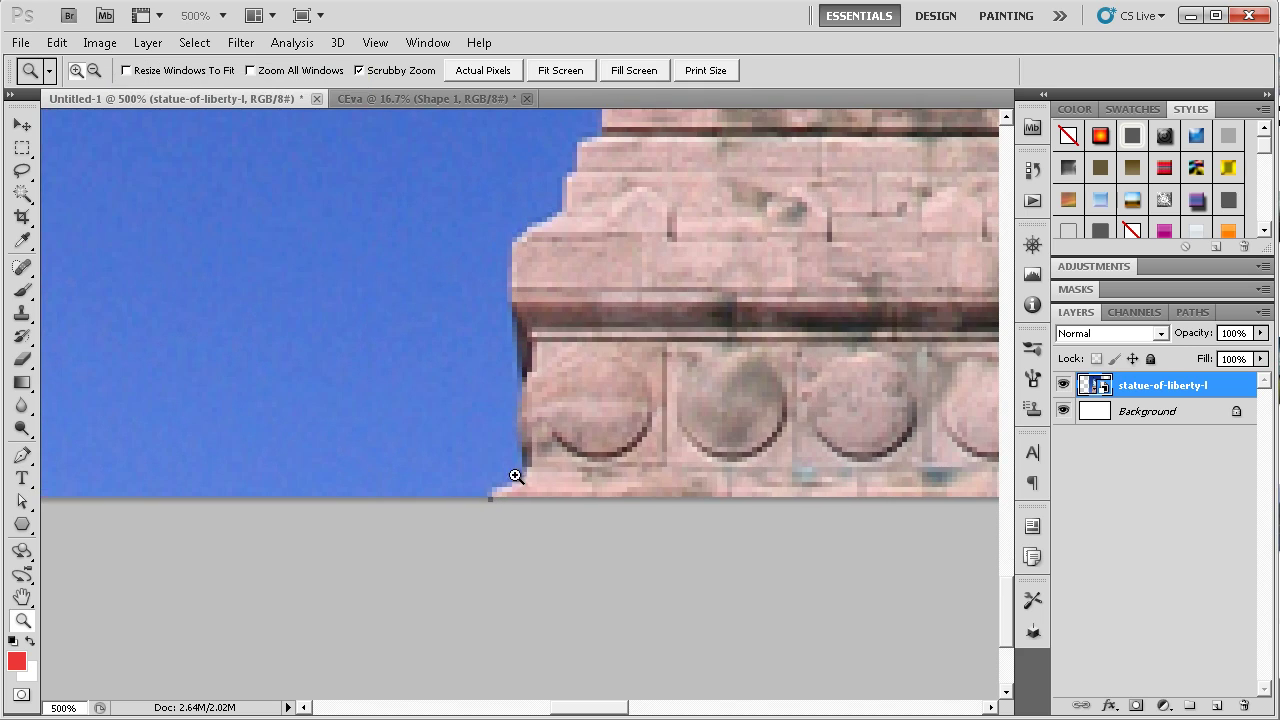
{"action": "left_click", "coordinate": [500, 463]}
{"action": "left_click", "coordinate": [500, 463]}
{"action": "key", "text": "p"}
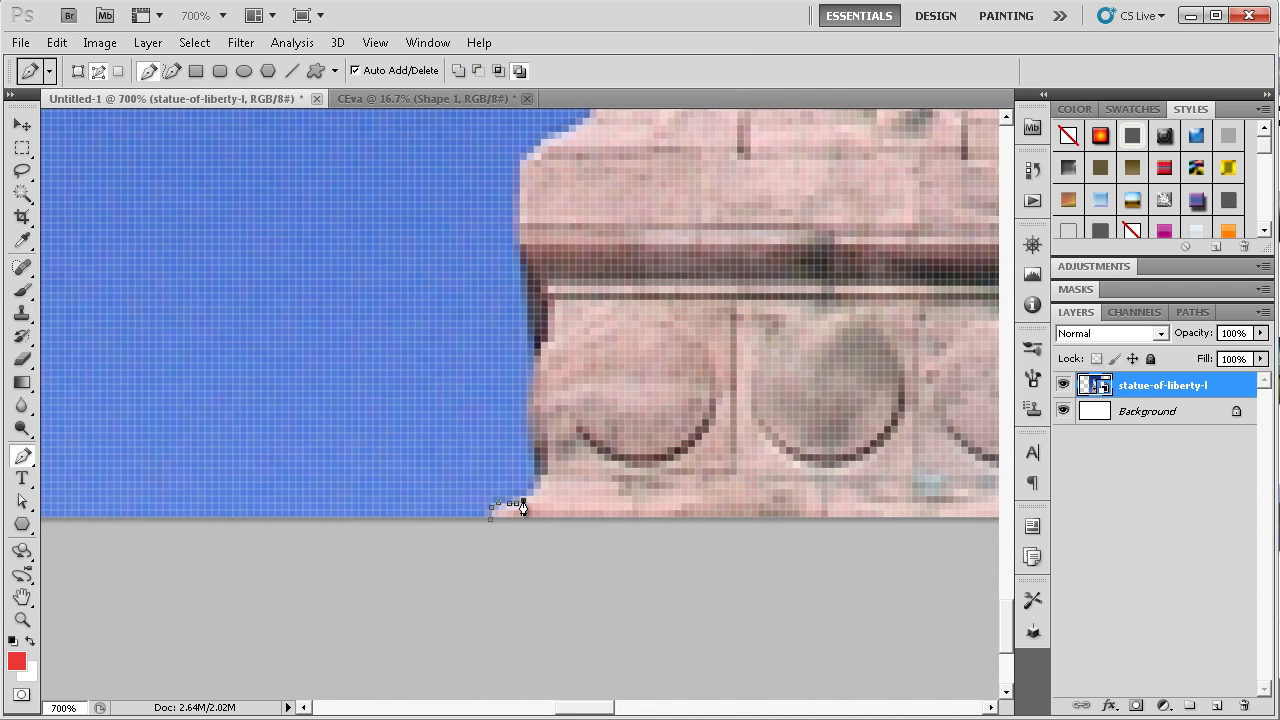
Undo the misplaced point and trace the pedestal's lower left edge with anchors
{"action": "key", "text": "ctrl+z"}
{"action": "mouse_move", "coordinate": [537, 473]}
{"action": "left_mouse_down"}
{"action": "mouse_move", "coordinate": [541, 450]}
{"action": "mouse_move", "coordinate": [547, 470]}
{"action": "mouse_move", "coordinate": [538, 465]}
{"action": "left_mouse_up"}
{"action": "left_click", "coordinate": [518, 254]}
{"action": "left_click_drag", "start_coordinate": [606, 268], "coordinate": [634, 516]}
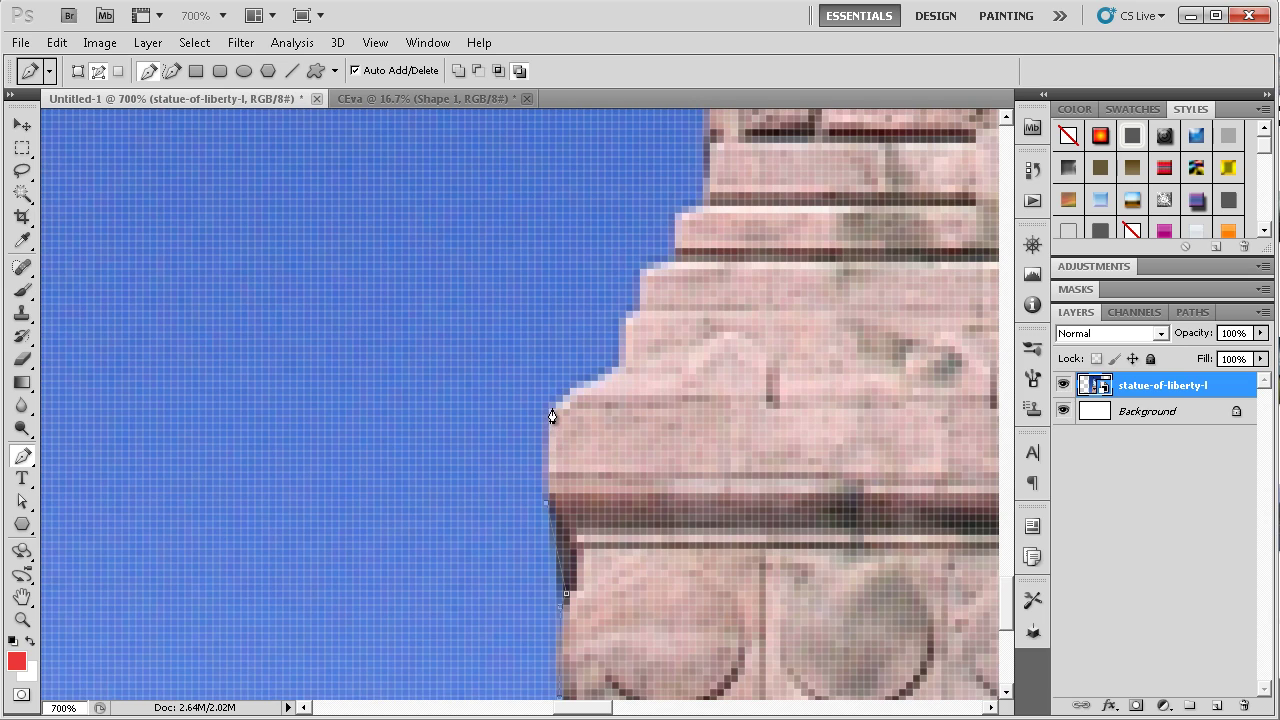
{"action": "left_click", "coordinate": [547, 406]}
{"action": "left_click", "coordinate": [617, 368]}
{"action": "mouse_move", "coordinate": [686, 257]}
{"action": "left_mouse_down"}
{"action": "mouse_move", "coordinate": [629, 380]}
{"action": "mouse_move", "coordinate": [624, 517]}
{"action": "left_mouse_up"}
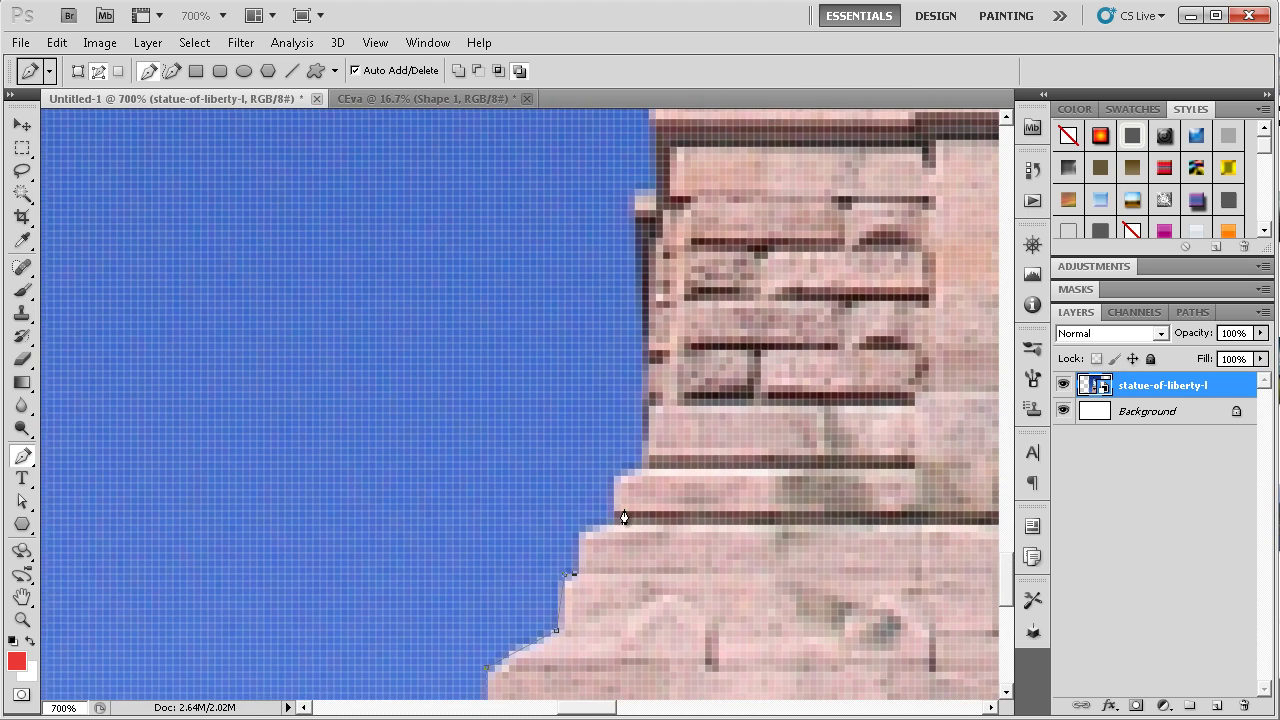
Continue anchors along the stone ledge's corner and up the pedestal edge
{"action": "left_click", "coordinate": [564, 577]}
{"action": "left_click", "coordinate": [577, 577]}
{"action": "left_click", "coordinate": [582, 530]}
{"action": "left_click", "coordinate": [613, 527]}
{"action": "left_click", "coordinate": [614, 477]}
{"action": "scroll", "coordinate": [700, 443], "scroll_direction": "up", "scroll_amount": 3}
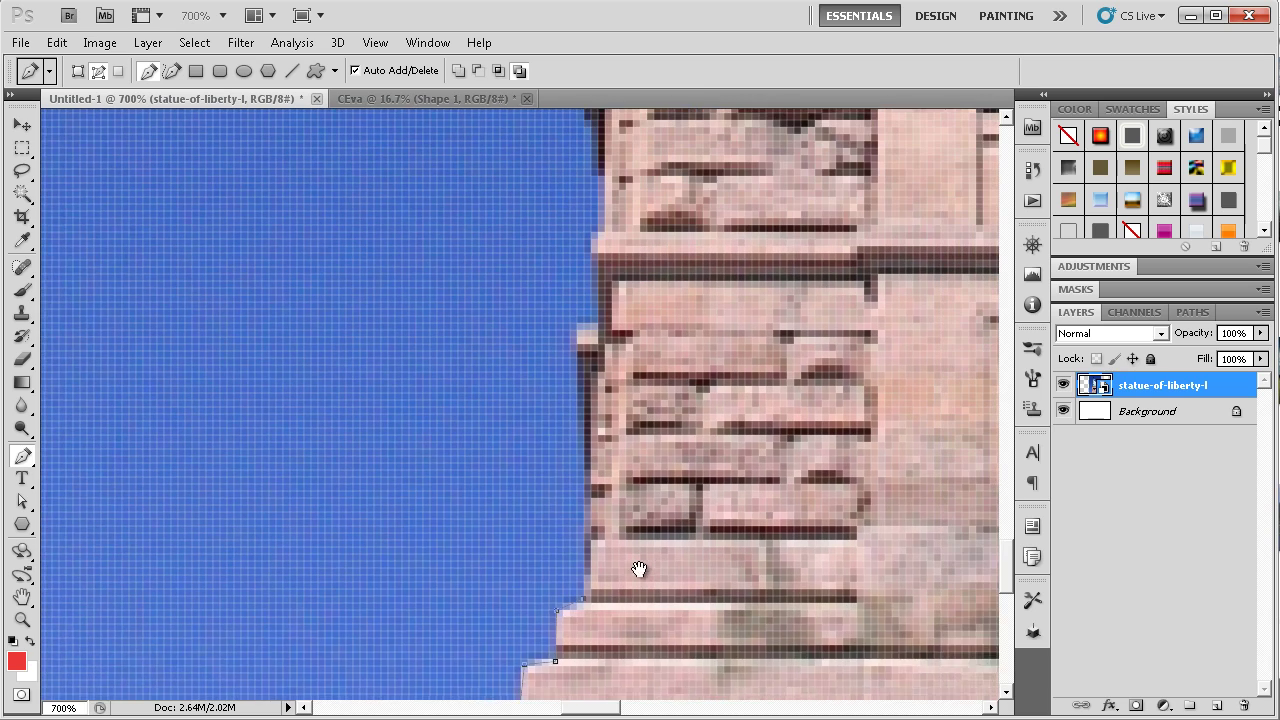
{"action": "scroll", "coordinate": [640, 571], "scroll_direction": "right", "scroll_amount": 2}
{"action": "scroll", "coordinate": [640, 470], "scroll_direction": "down", "scroll_amount": 1}
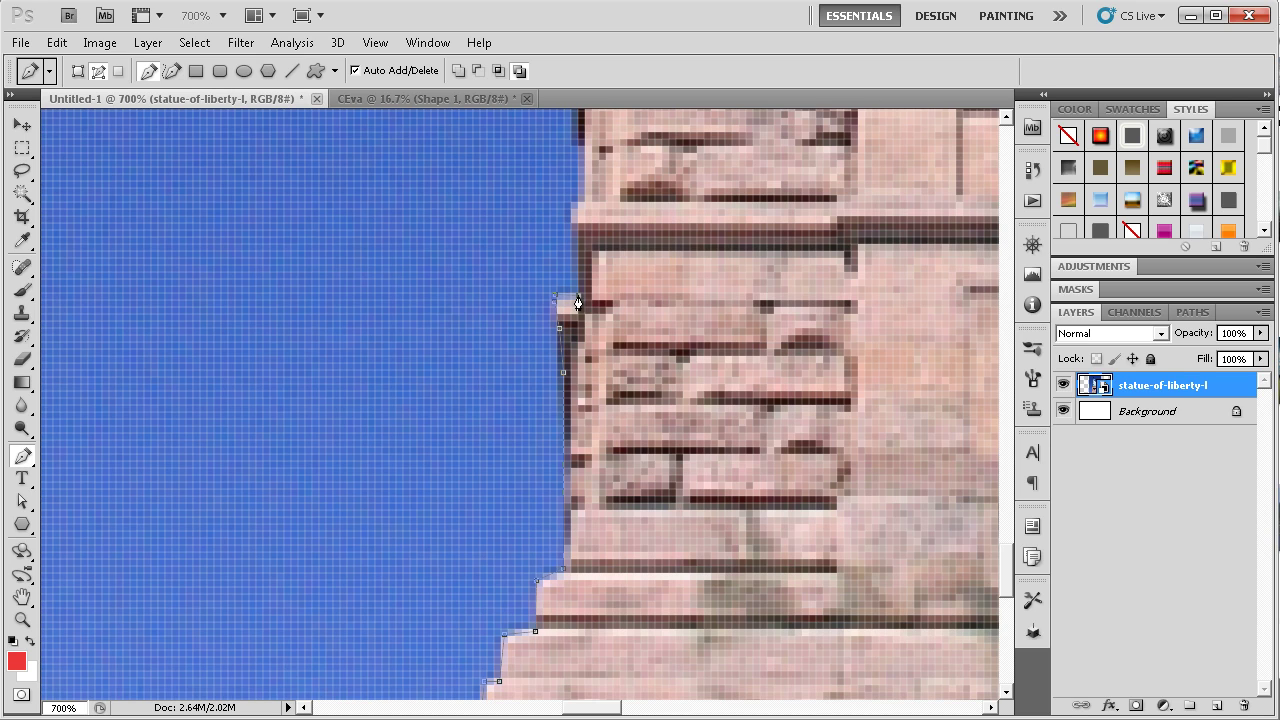
{"action": "scroll", "coordinate": [617, 323], "scroll_direction": "up", "scroll_amount": 3}
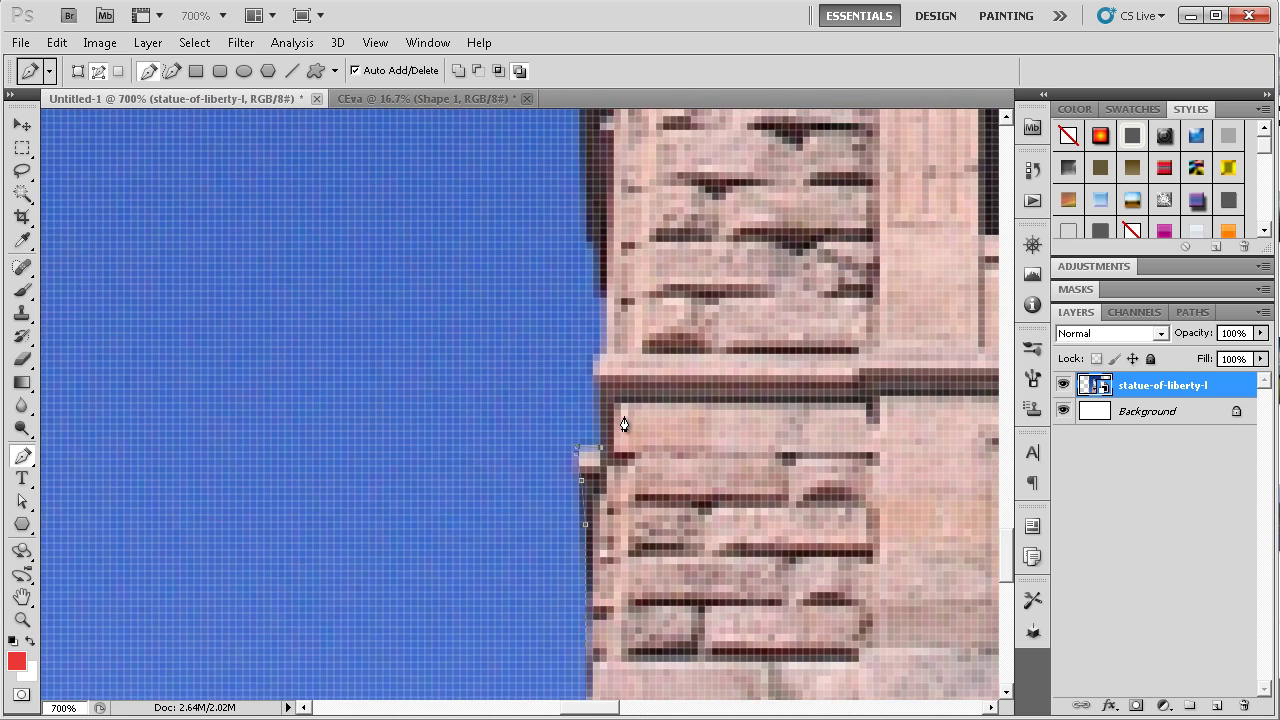
Add anchors up the building wall to where it meets the ledge
{"action": "left_click", "coordinate": [587, 378]}
{"action": "left_click", "coordinate": [599, 356]}
{"action": "left_click_drag", "start_coordinate": [609, 354], "coordinate": [629, 523]}
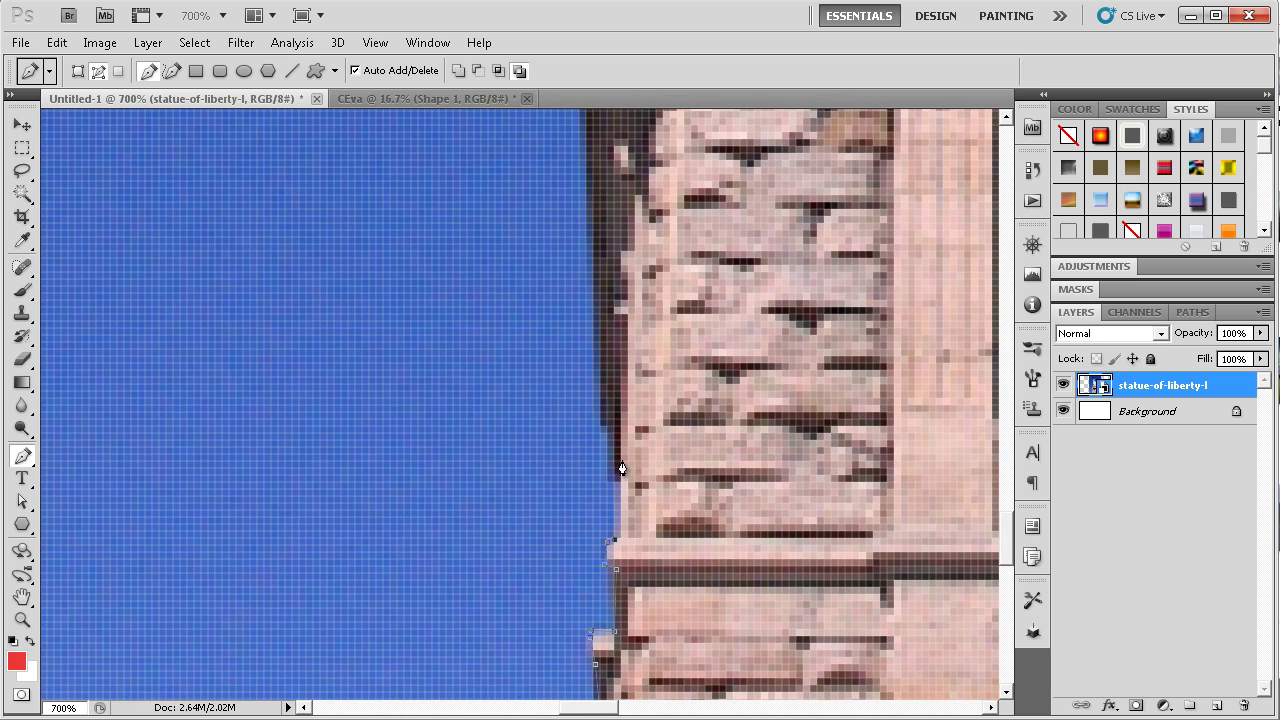
{"action": "left_click", "coordinate": [618, 481]}
{"action": "left_click", "coordinate": [613, 435]}
{"action": "scroll", "coordinate": [600, 434], "scroll_direction": "up", "scroll_amount": 2}
{"action": "scroll", "coordinate": [603, 390], "scroll_direction": "up", "scroll_amount": 2}
Trace the pedestal wall up to the cornice corner with a curved anchor
{"action": "scroll", "coordinate": [605, 340], "scroll_direction": "up", "scroll_amount": 1}
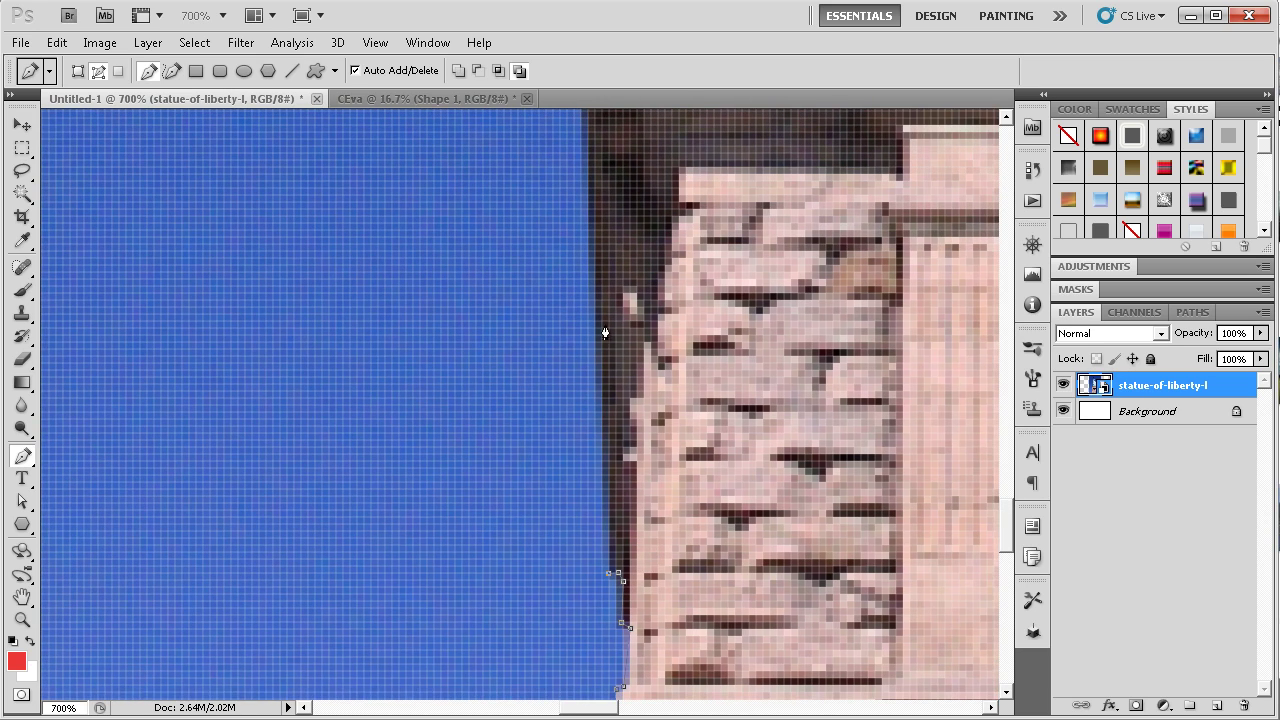
{"action": "scroll", "coordinate": [678, 600], "scroll_direction": "up", "scroll_amount": 5}
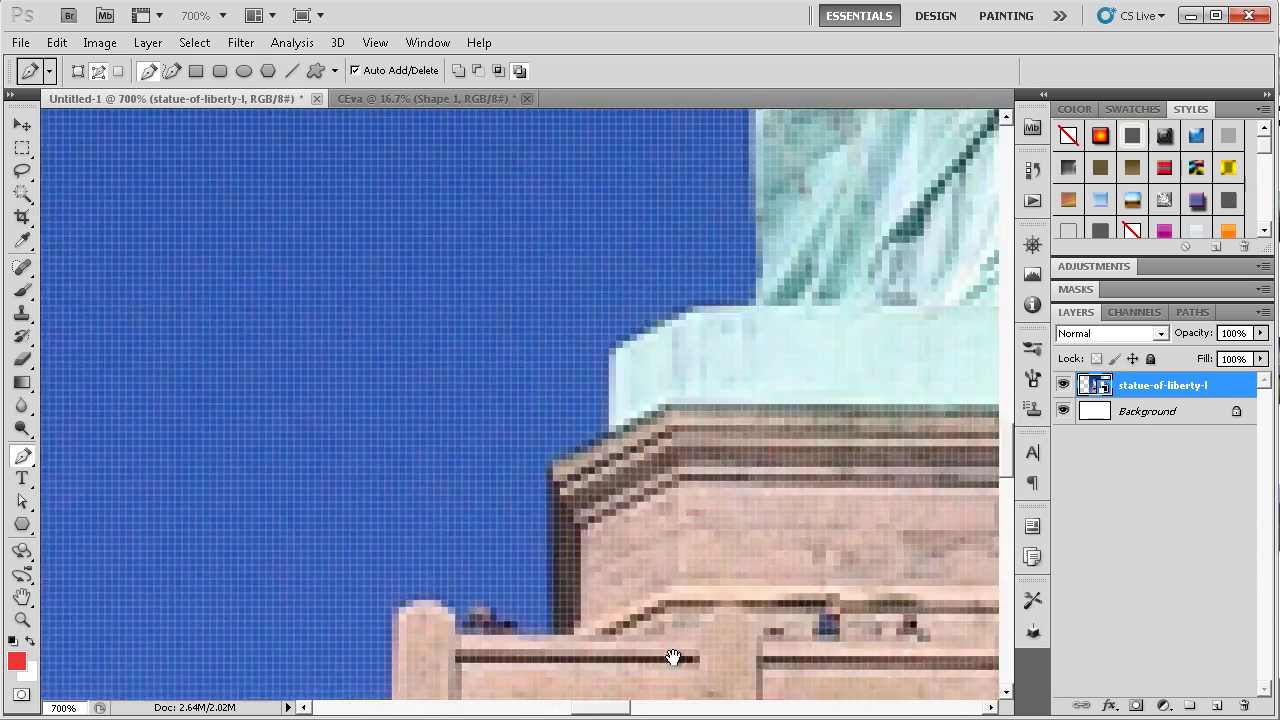
{"action": "scroll", "coordinate": [700, 500], "scroll_direction": "up", "scroll_amount": 5}
{"action": "scroll", "coordinate": [680, 455], "scroll_direction": "down", "scroll_amount": 4}
{"action": "scroll", "coordinate": [710, 360], "scroll_direction": "down", "scroll_amount": 2}
{"action": "scroll", "coordinate": [680, 430], "scroll_direction": "down", "scroll_amount": 3}
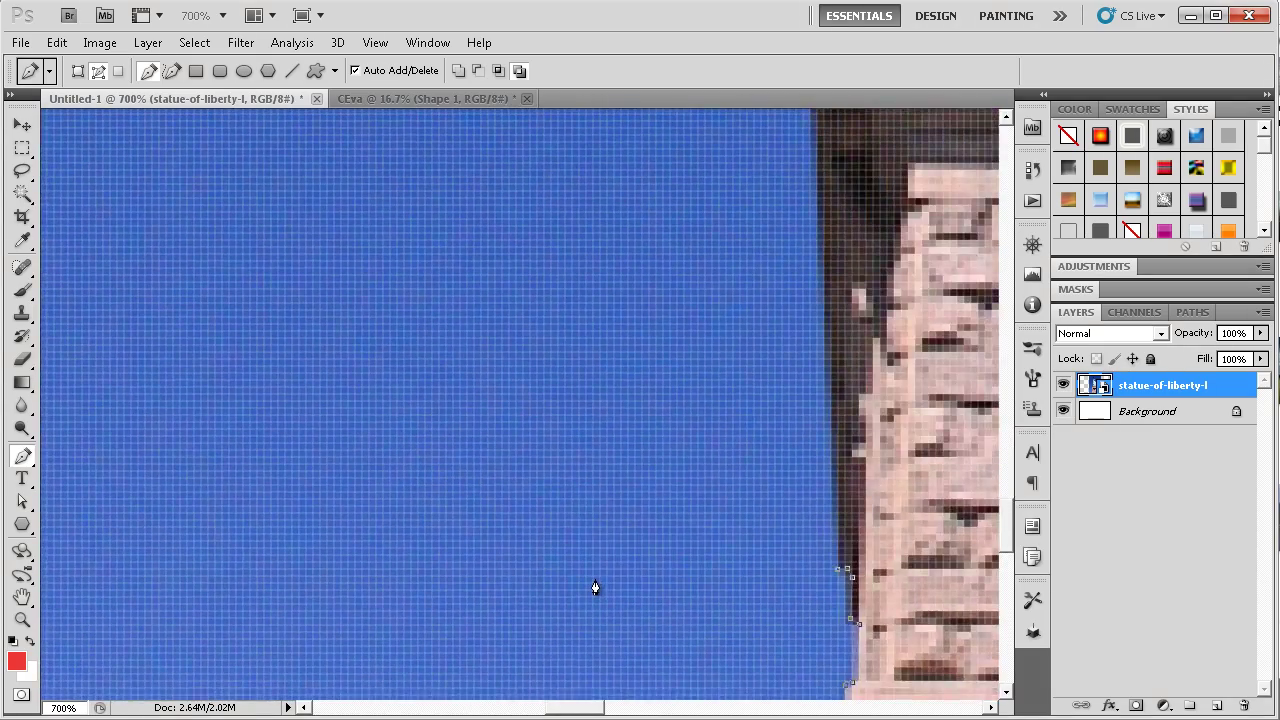
{"action": "scroll", "coordinate": [670, 530], "scroll_direction": "down", "scroll_amount": 2}
{"action": "scroll", "coordinate": [745, 470], "scroll_direction": "down", "scroll_amount": 2}
{"action": "scroll", "coordinate": [706, 417], "scroll_direction": "right", "scroll_amount": 2}
{"action": "scroll", "coordinate": [716, 481], "scroll_direction": "right", "scroll_amount": 1}
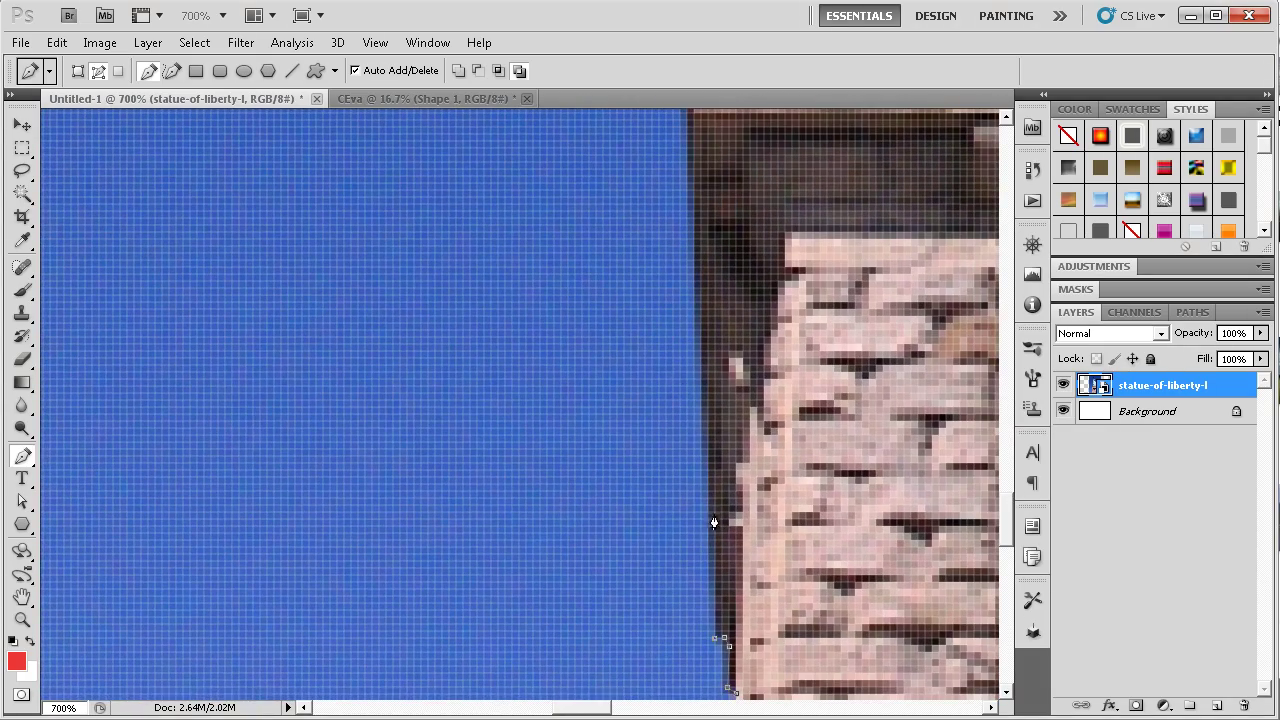
{"action": "left_click_drag", "start_coordinate": [701, 341], "coordinate": [700, 318]}
{"action": "scroll", "coordinate": [740, 400], "scroll_direction": "up", "scroll_amount": 2}
{"action": "scroll", "coordinate": [762, 533], "scroll_direction": "up", "scroll_amount": 4}
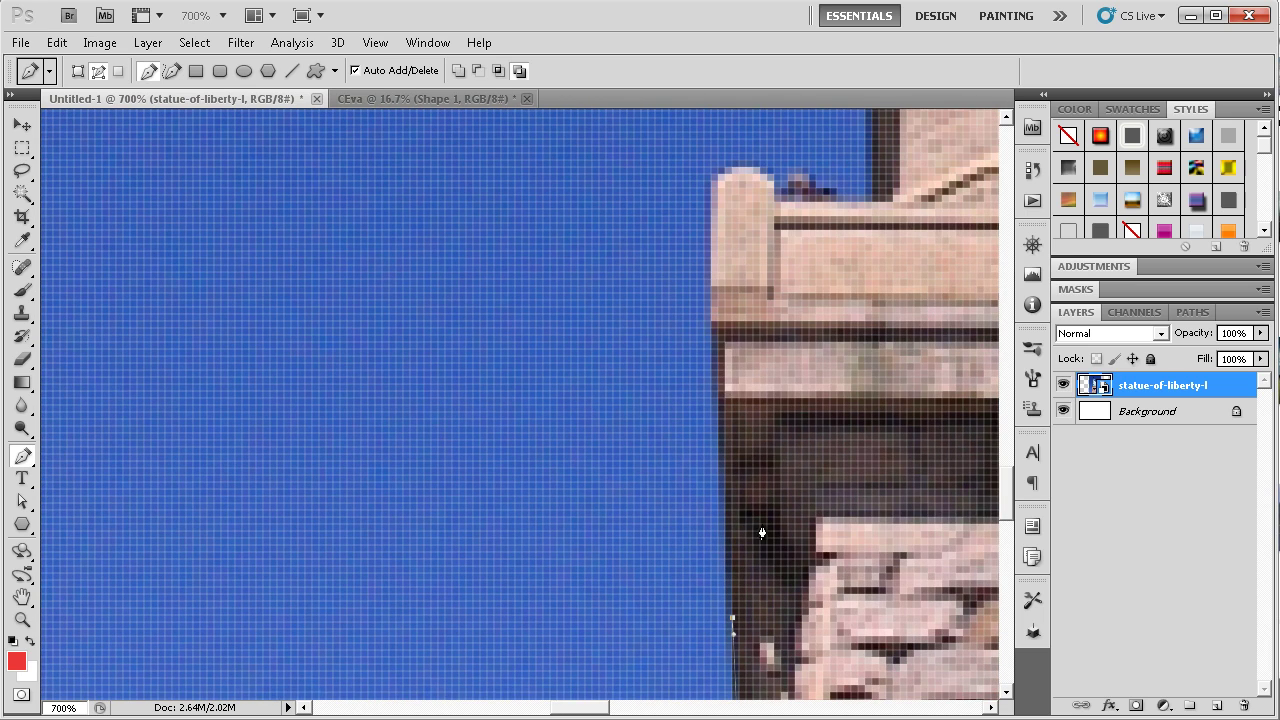
{"action": "left_click", "coordinate": [712, 324]}
Curve the path around the cornice corner and across the rounded post and cornice top
{"action": "scroll", "coordinate": [740, 360], "scroll_direction": "up", "scroll_amount": 2}
{"action": "scroll", "coordinate": [763, 397], "scroll_direction": "up", "scroll_amount": 3}
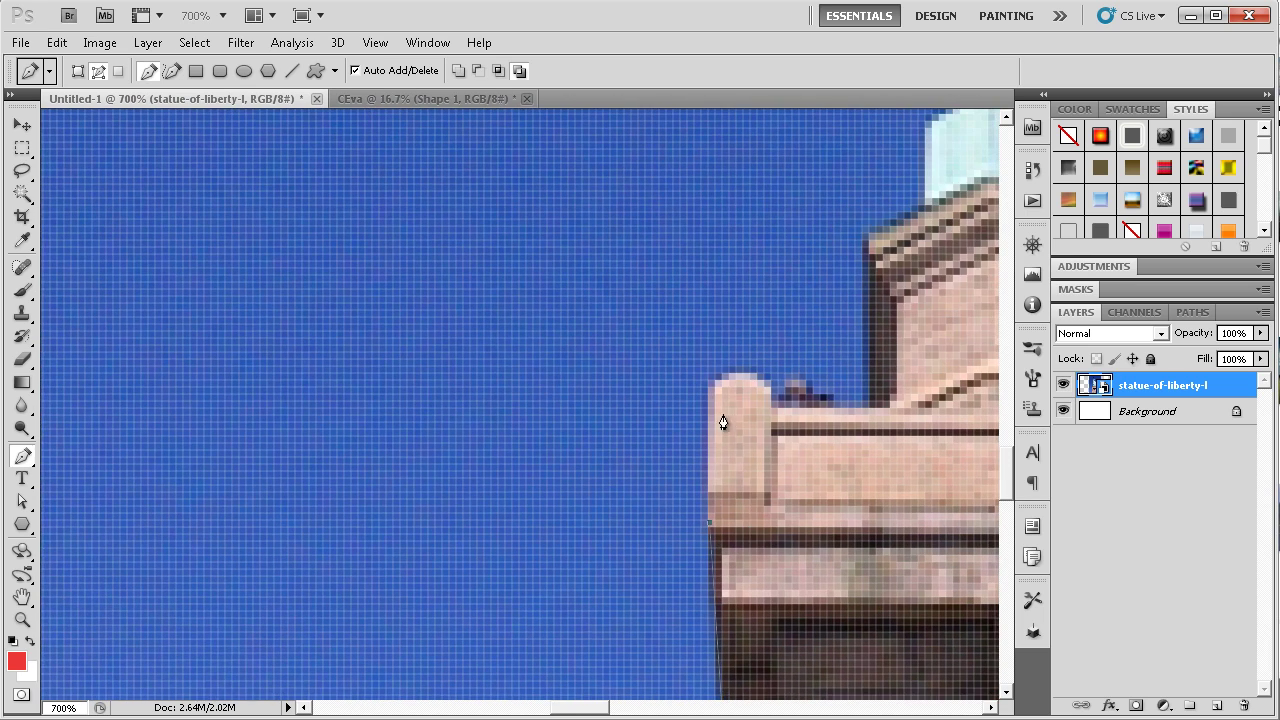
{"action": "left_click_drag", "start_coordinate": [710, 386], "coordinate": [781, 397]}
{"action": "scroll", "coordinate": [829, 414], "scroll_direction": "right", "scroll_amount": 3}
{"action": "scroll", "coordinate": [714, 457], "scroll_direction": "up", "scroll_amount": 2}
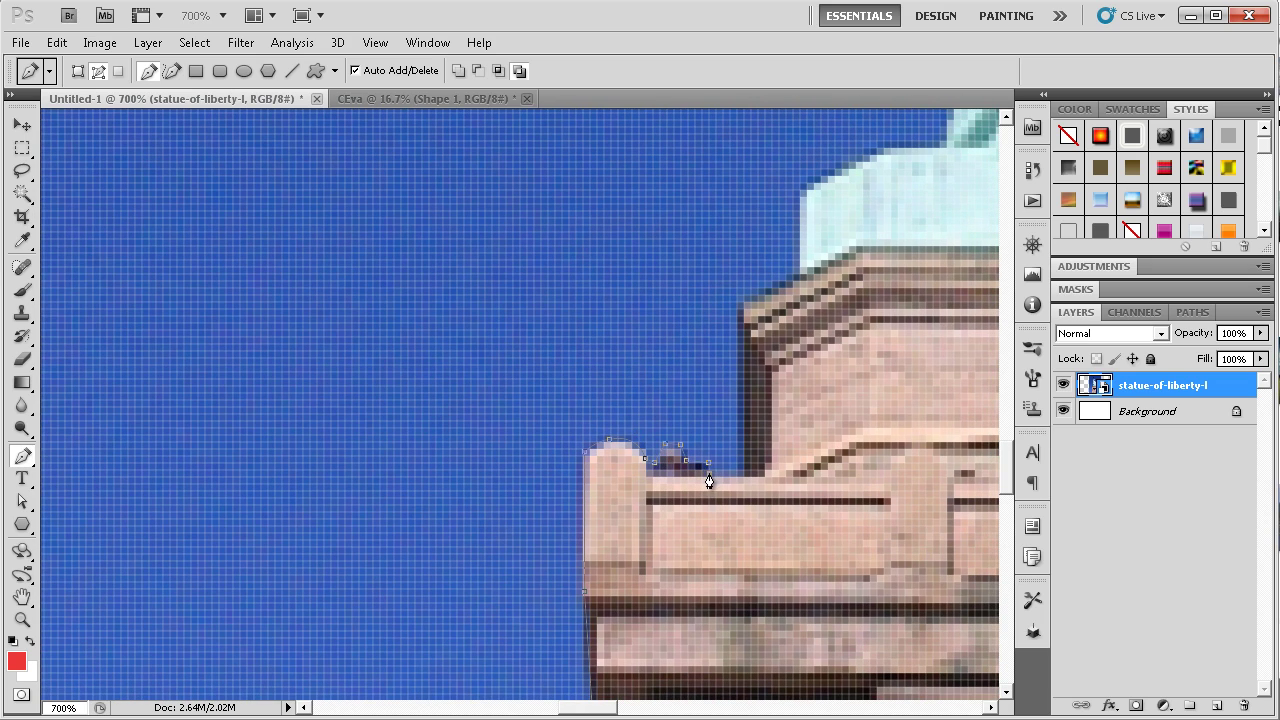
{"action": "left_click", "coordinate": [745, 481]}
{"action": "scroll", "coordinate": [862, 299], "scroll_direction": "up", "scroll_amount": 6}
{"action": "scroll", "coordinate": [830, 420], "scroll_direction": "right", "scroll_amount": 2}
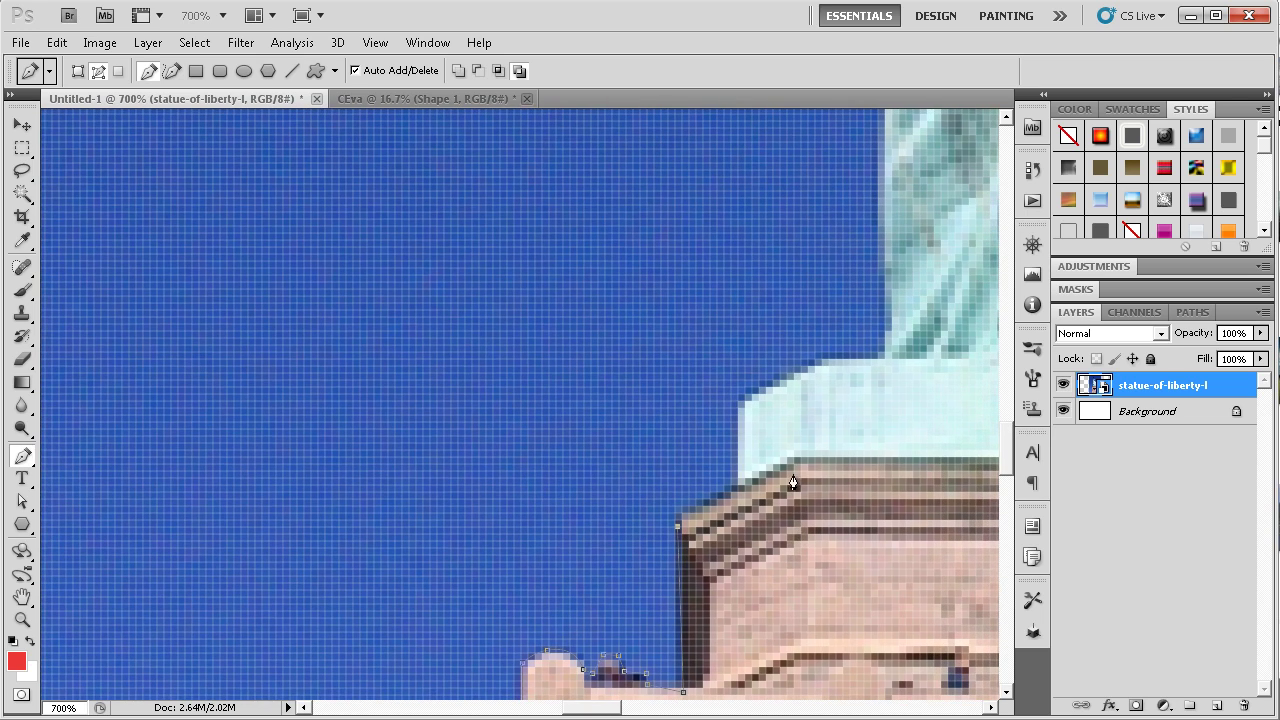
{"action": "left_click", "coordinate": [737, 405]}
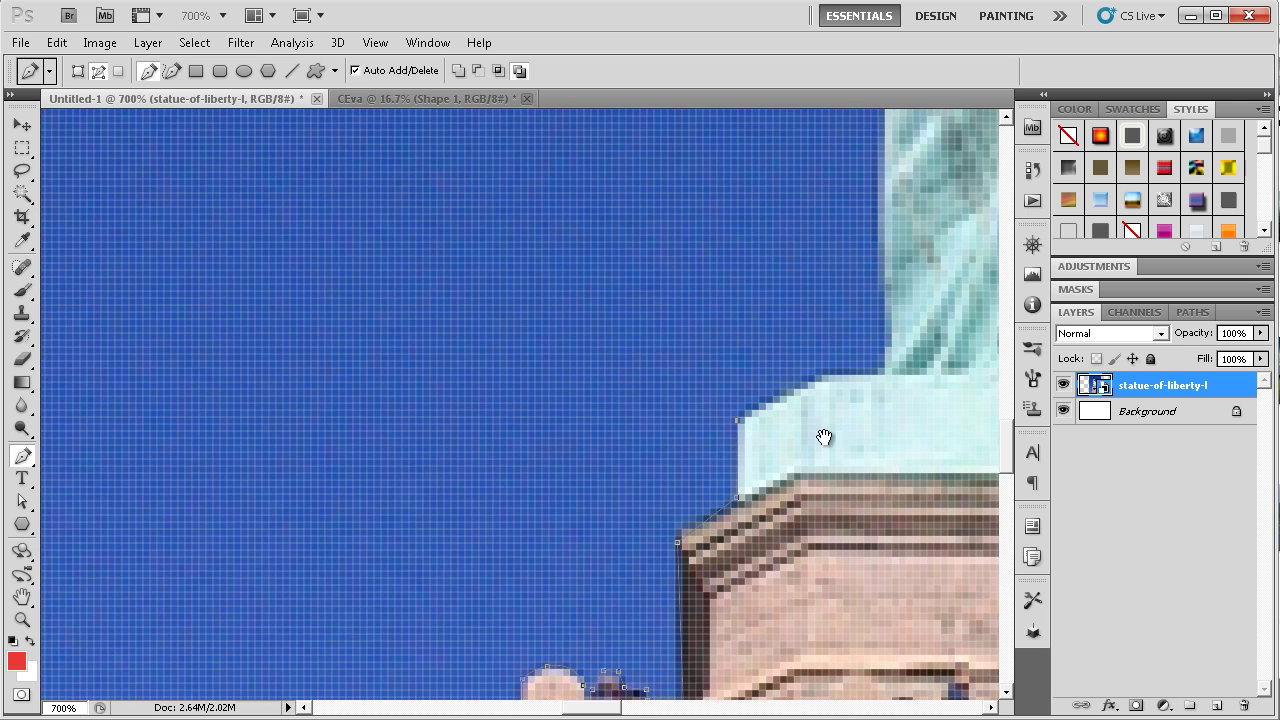
{"action": "scroll", "coordinate": [823, 437], "scroll_direction": "up", "scroll_amount": 4}
{"action": "scroll", "coordinate": [790, 470], "scroll_direction": "right", "scroll_amount": 2}
{"action": "left_click", "coordinate": [751, 456]}
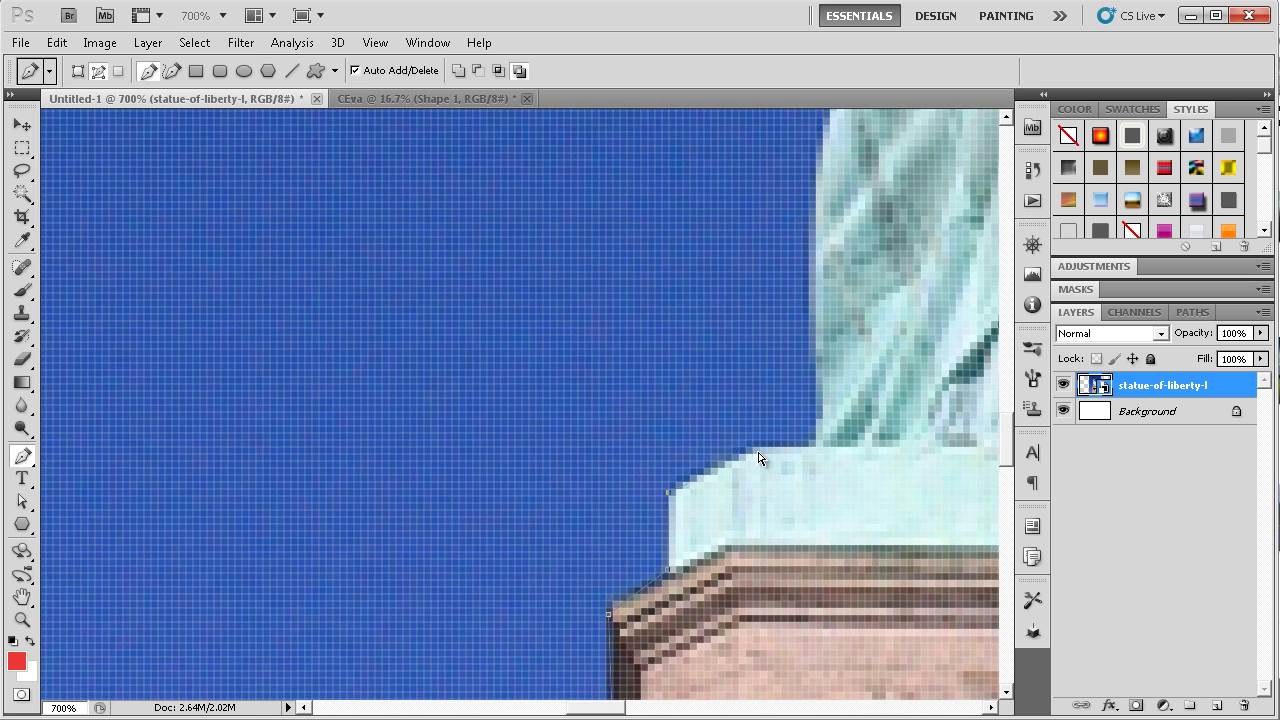
Follow the plinth's edge with curved anchors up to the base of the robe
{"action": "left_click_drag", "start_coordinate": [817, 457], "coordinate": [751, 565]}
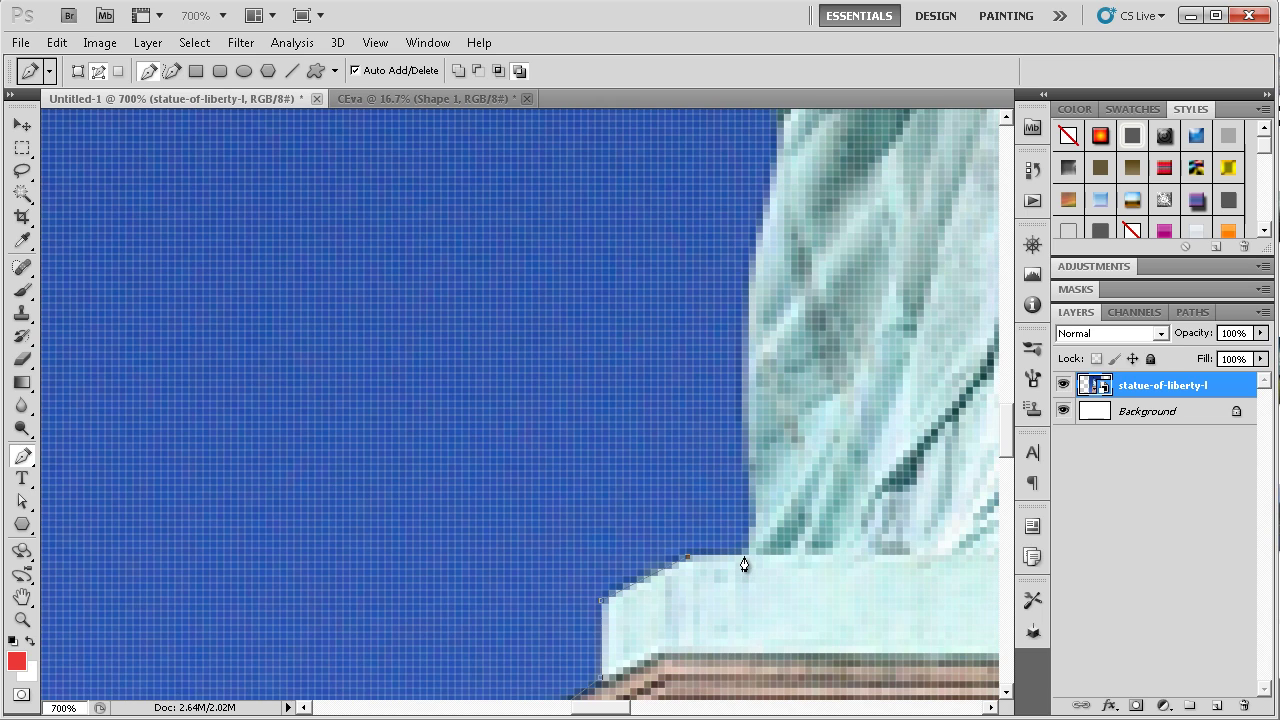
{"action": "left_click", "coordinate": [744, 556]}
{"action": "scroll", "coordinate": [817, 537], "scroll_direction": "up", "scroll_amount": 3}
{"action": "scroll", "coordinate": [817, 537], "scroll_direction": "right", "scroll_amount": 1}
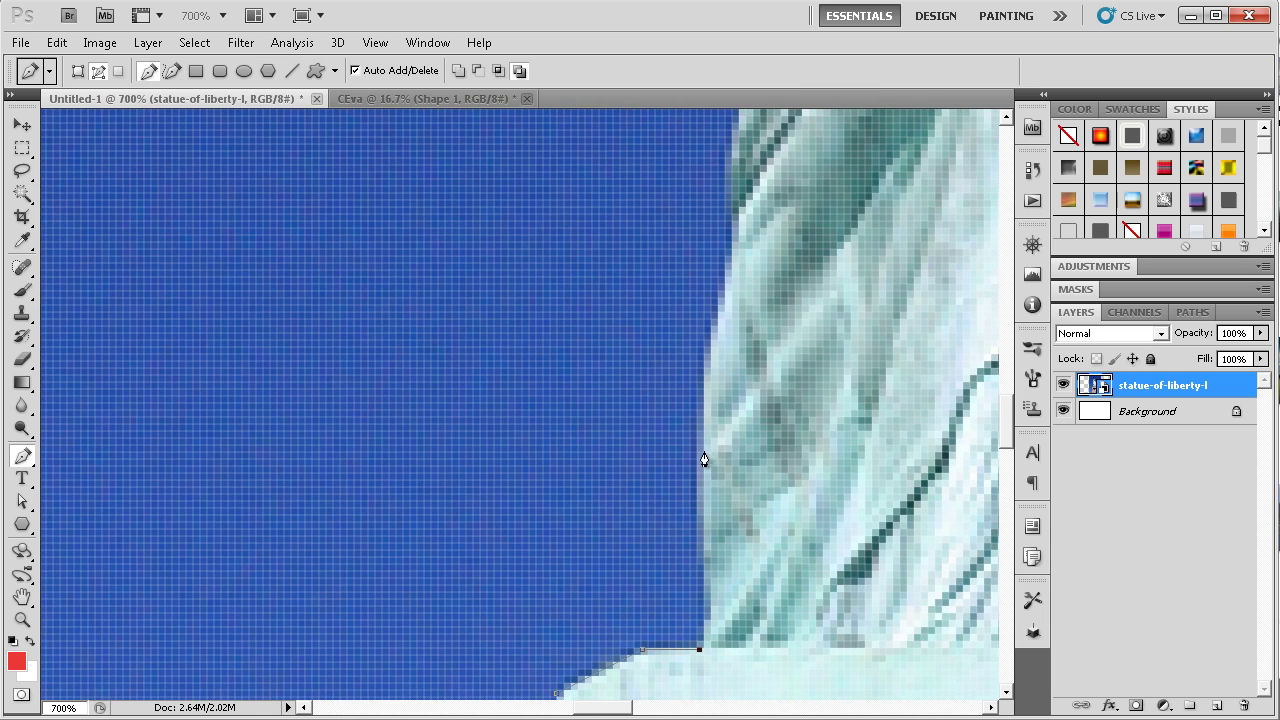
{"action": "left_click_drag", "start_coordinate": [704, 451], "coordinate": [692, 384]}
{"action": "left_click_drag", "start_coordinate": [751, 477], "coordinate": [757, 483]}
{"action": "scroll", "coordinate": [757, 483], "scroll_direction": "up", "scroll_amount": 3}
{"action": "left_click_drag", "start_coordinate": [736, 401], "coordinate": [766, 353]}
{"action": "key", "text": "alt"}
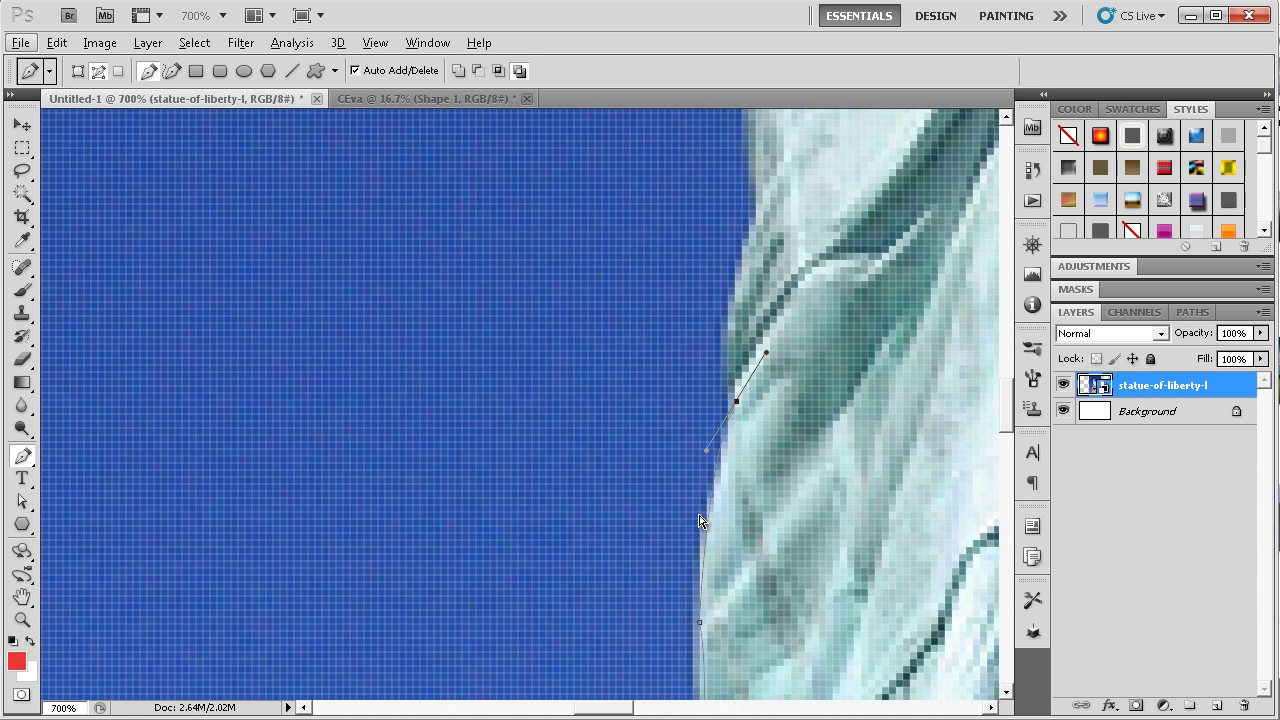
Undo the last curved anchor and trace the robe's lower edge upward
{"action": "key", "text": "ctrl+alt+z"}
{"action": "left_click", "coordinate": [702, 532]}
{"action": "key", "text": "z"}
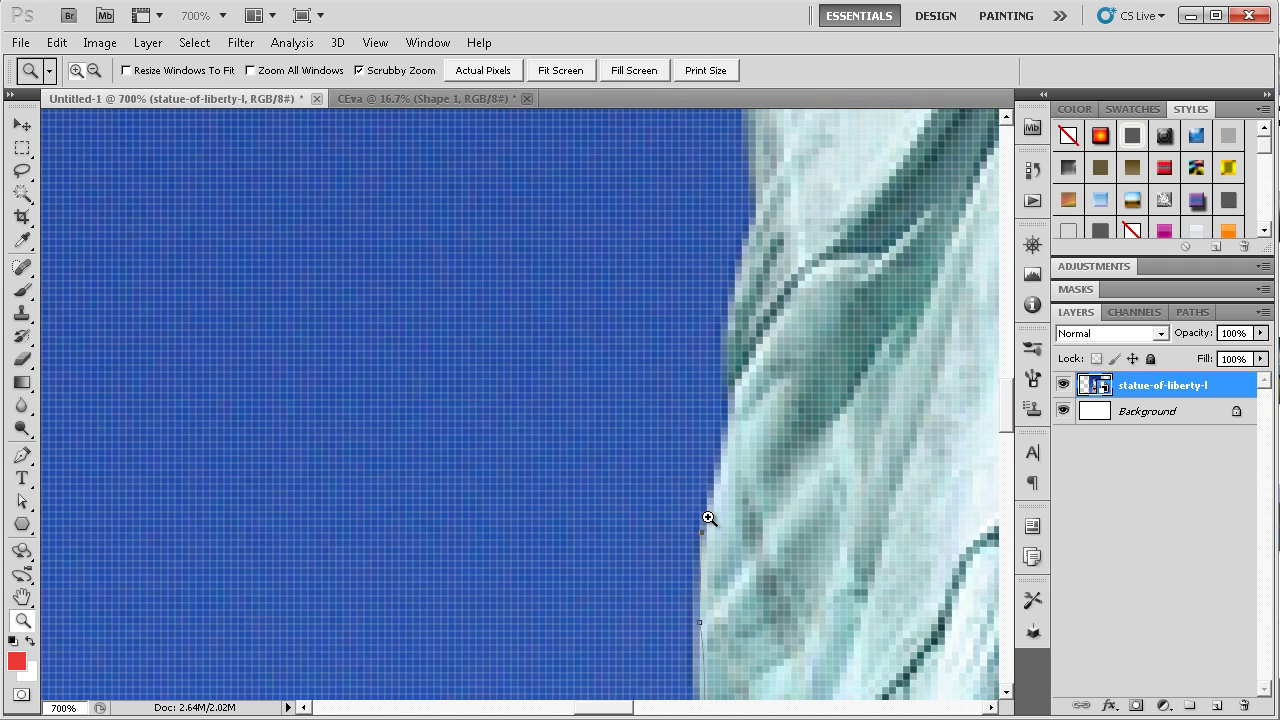
{"action": "key", "text": "p"}
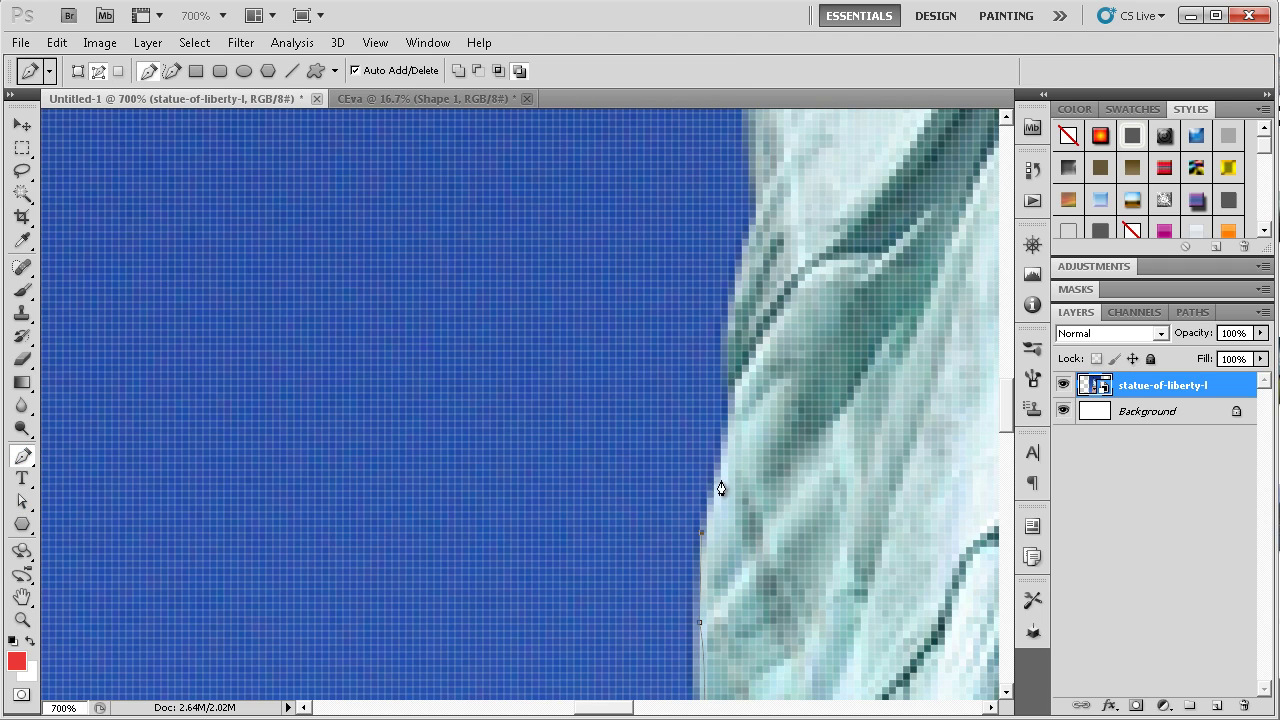
{"action": "left_click", "coordinate": [709, 498]}
{"action": "left_click", "coordinate": [719, 466]}
{"action": "left_click", "coordinate": [724, 440]}
{"action": "left_click", "coordinate": [728, 418]}
{"action": "left_click", "coordinate": [724, 351]}
{"action": "left_click", "coordinate": [733, 309]}
Continue anchors up the robe outline through its folds
{"action": "scroll", "coordinate": [800, 334], "scroll_direction": "up", "scroll_amount": 3}
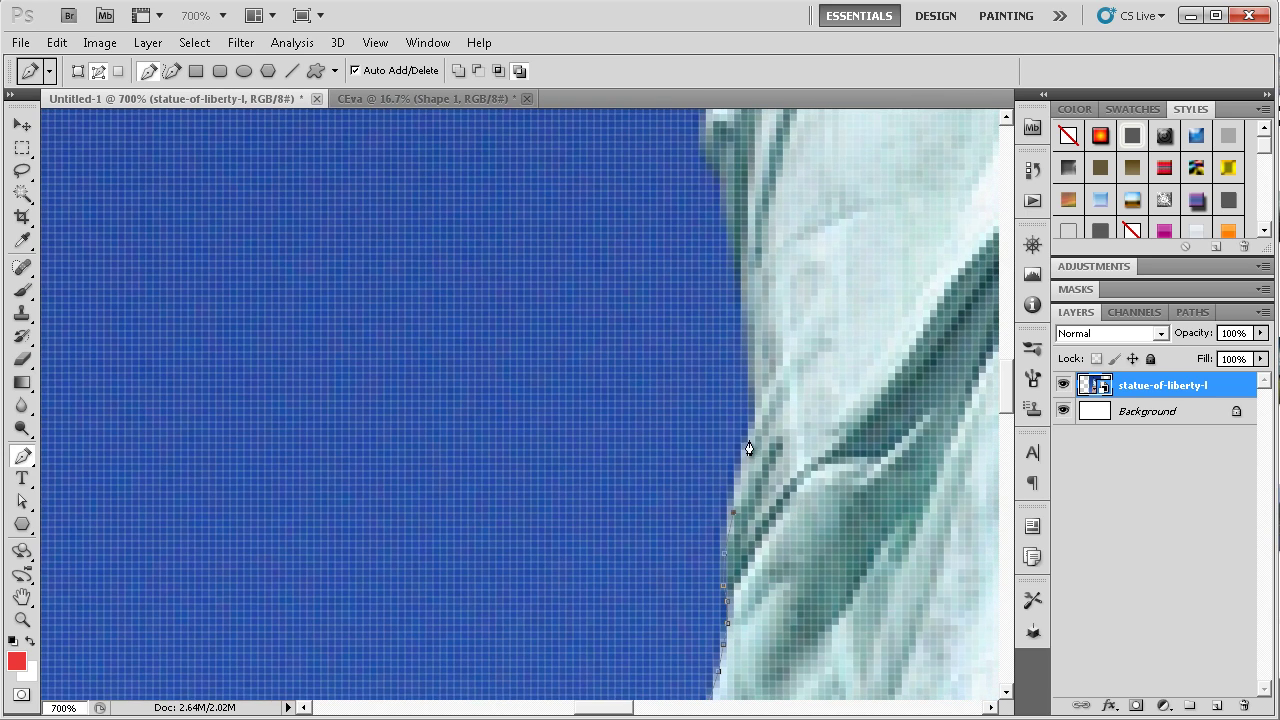
{"action": "left_click", "coordinate": [751, 432]}
{"action": "left_click", "coordinate": [759, 410]}
{"action": "left_click", "coordinate": [752, 378]}
{"action": "left_click_drag", "start_coordinate": [748, 342], "coordinate": [732, 494]}
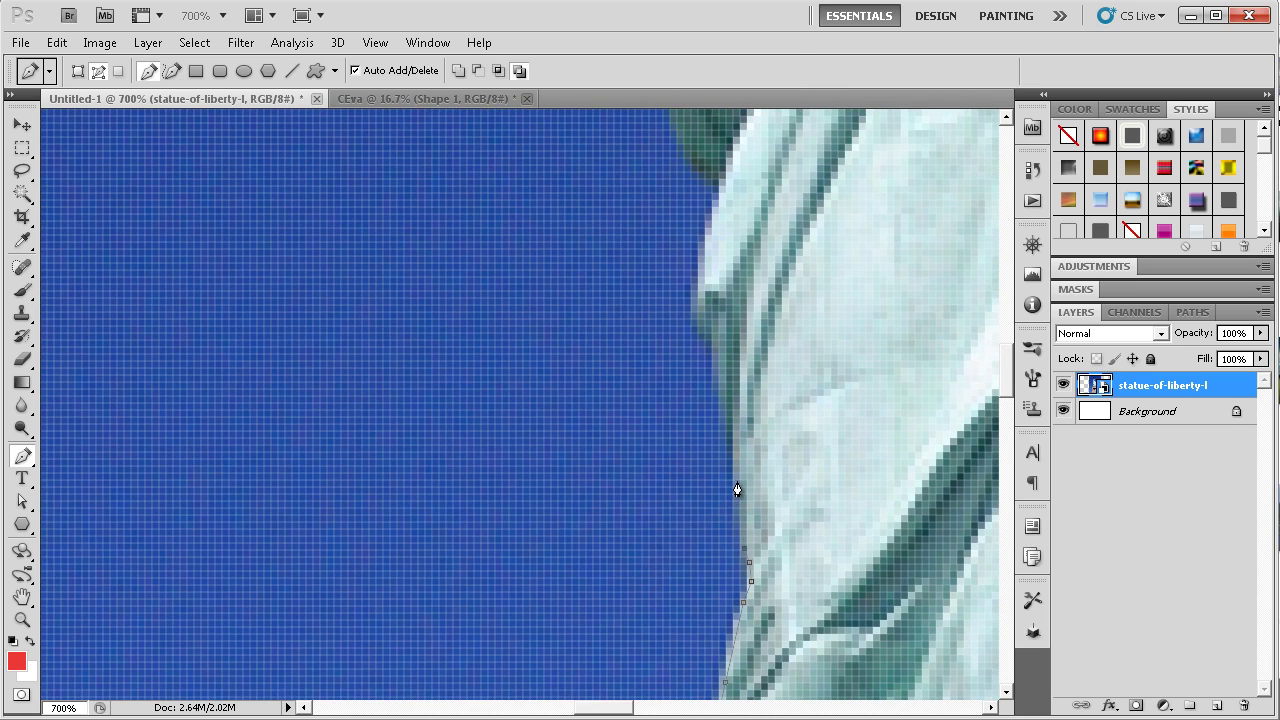
{"action": "left_click", "coordinate": [737, 482]}
{"action": "left_click", "coordinate": [739, 441]}
{"action": "left_click", "coordinate": [722, 382]}
{"action": "left_click_drag", "start_coordinate": [694, 328], "coordinate": [733, 466]}
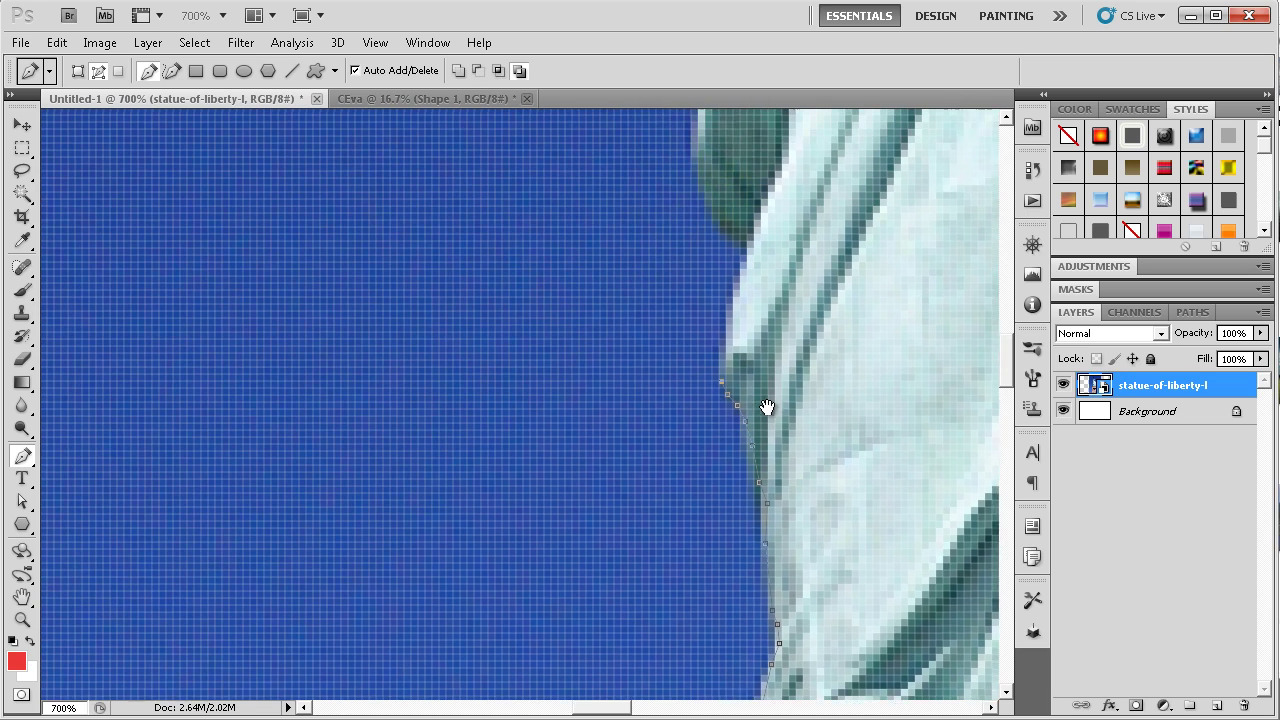
{"action": "left_click", "coordinate": [752, 426]}
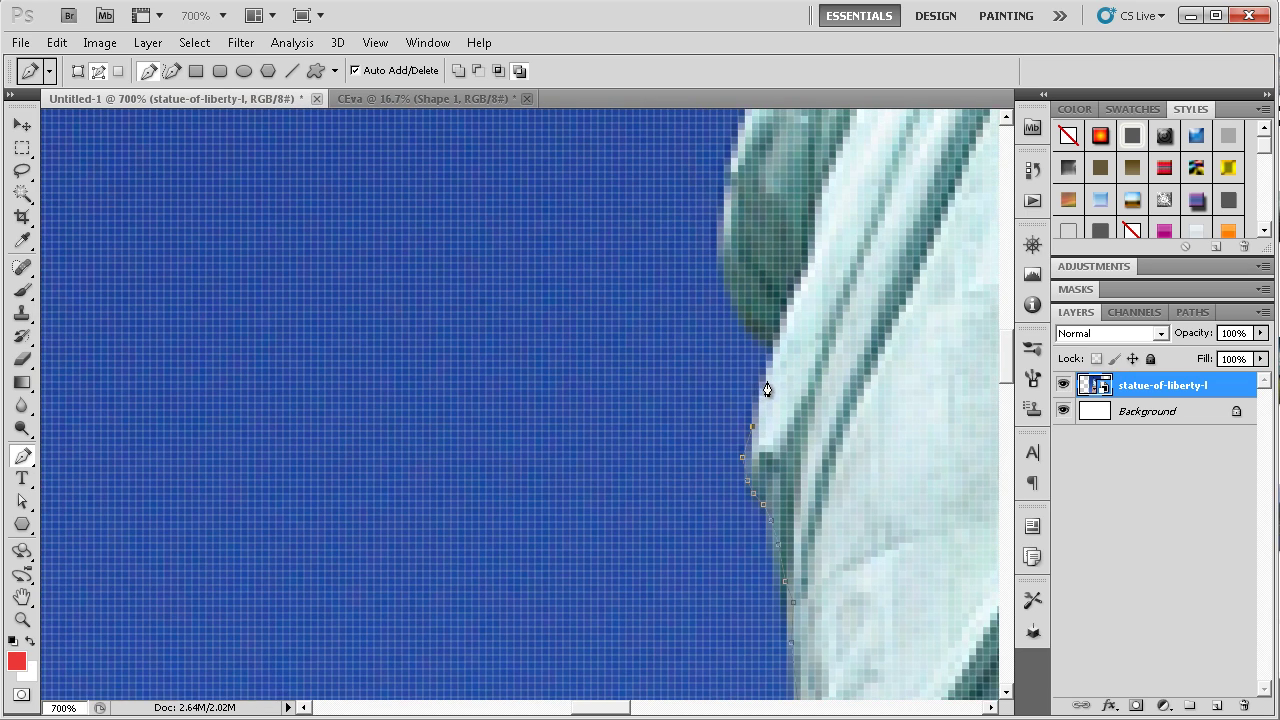
{"action": "left_click", "coordinate": [768, 375]}
{"action": "left_click", "coordinate": [775, 344]}
{"action": "left_click", "coordinate": [756, 325]}
Extend the path up the statue's side toward the shoulder
{"action": "left_click_drag", "start_coordinate": [758, 332], "coordinate": [823, 511]}
{"action": "left_click", "coordinate": [797, 477]}
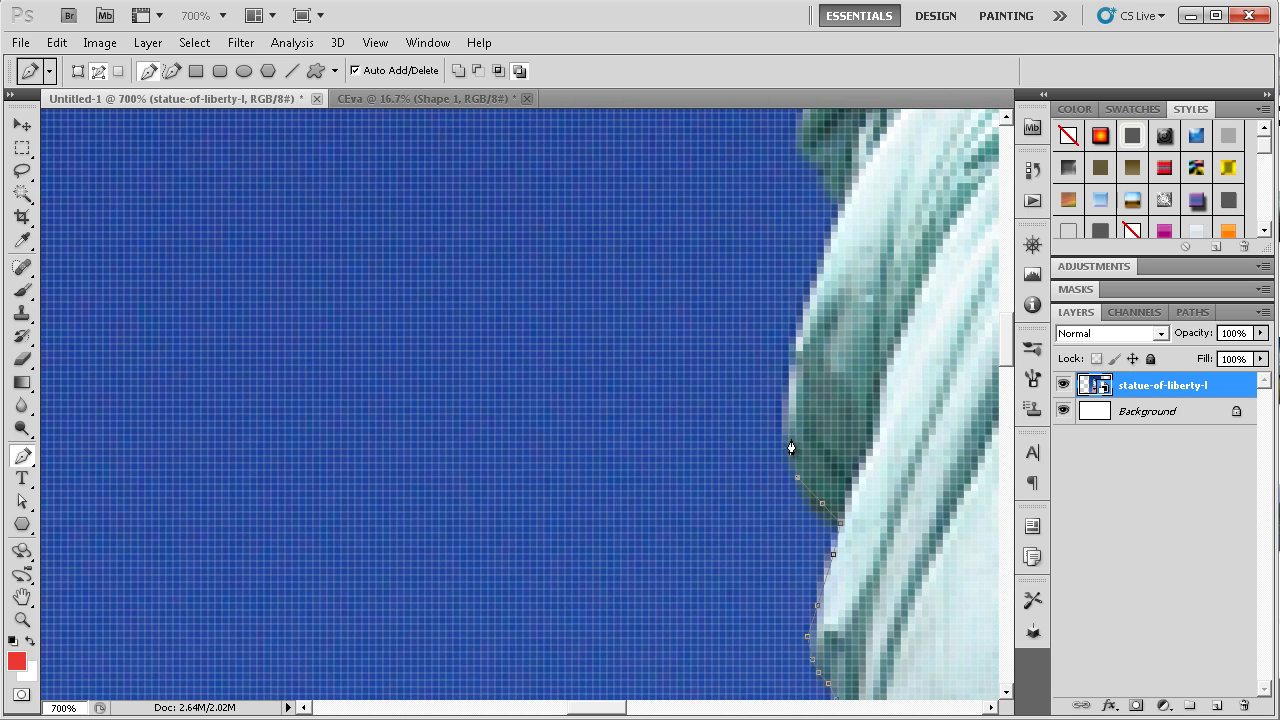
{"action": "left_click", "coordinate": [790, 371]}
{"action": "left_click", "coordinate": [808, 306]}
{"action": "scroll", "coordinate": [830, 285], "scroll_direction": "up", "scroll_amount": 2}
{"action": "scroll", "coordinate": [829, 451], "scroll_direction": "up", "scroll_amount": 1}
{"action": "left_click", "coordinate": [838, 368]}
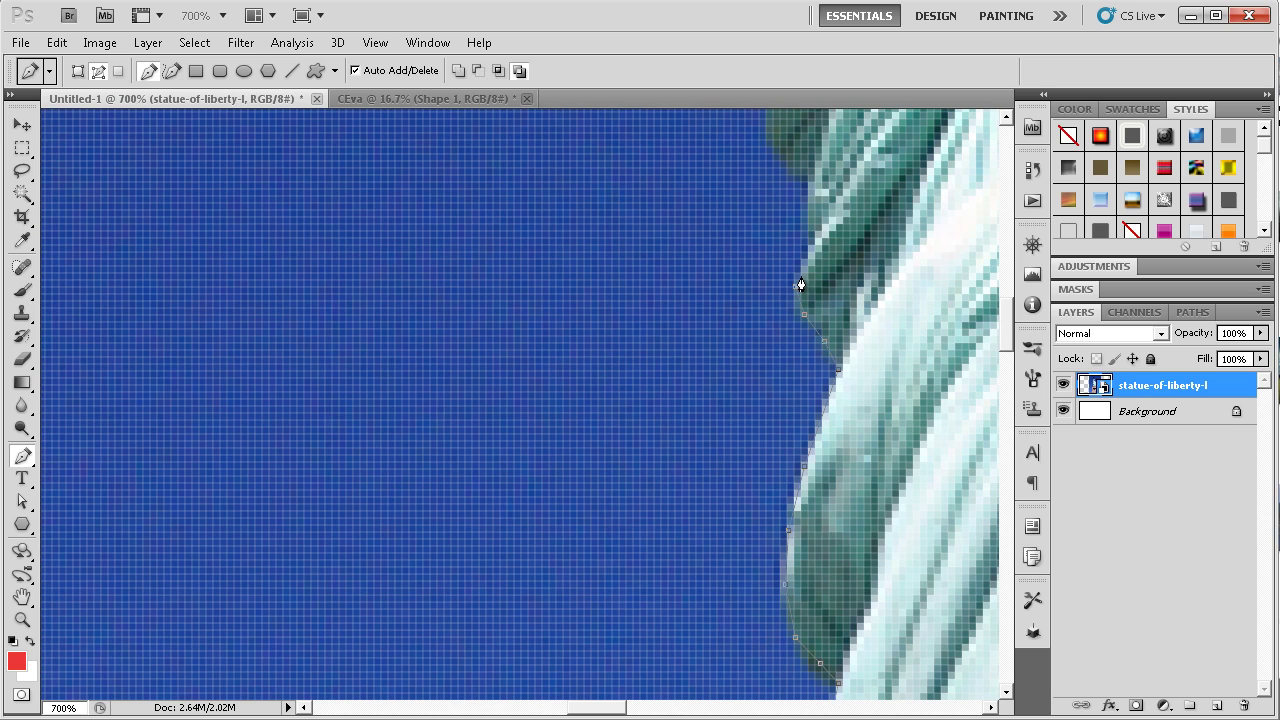
{"action": "scroll", "coordinate": [802, 284], "scroll_direction": "up", "scroll_amount": 5}
{"action": "scroll", "coordinate": [837, 354], "scroll_direction": "up", "scroll_amount": 2}
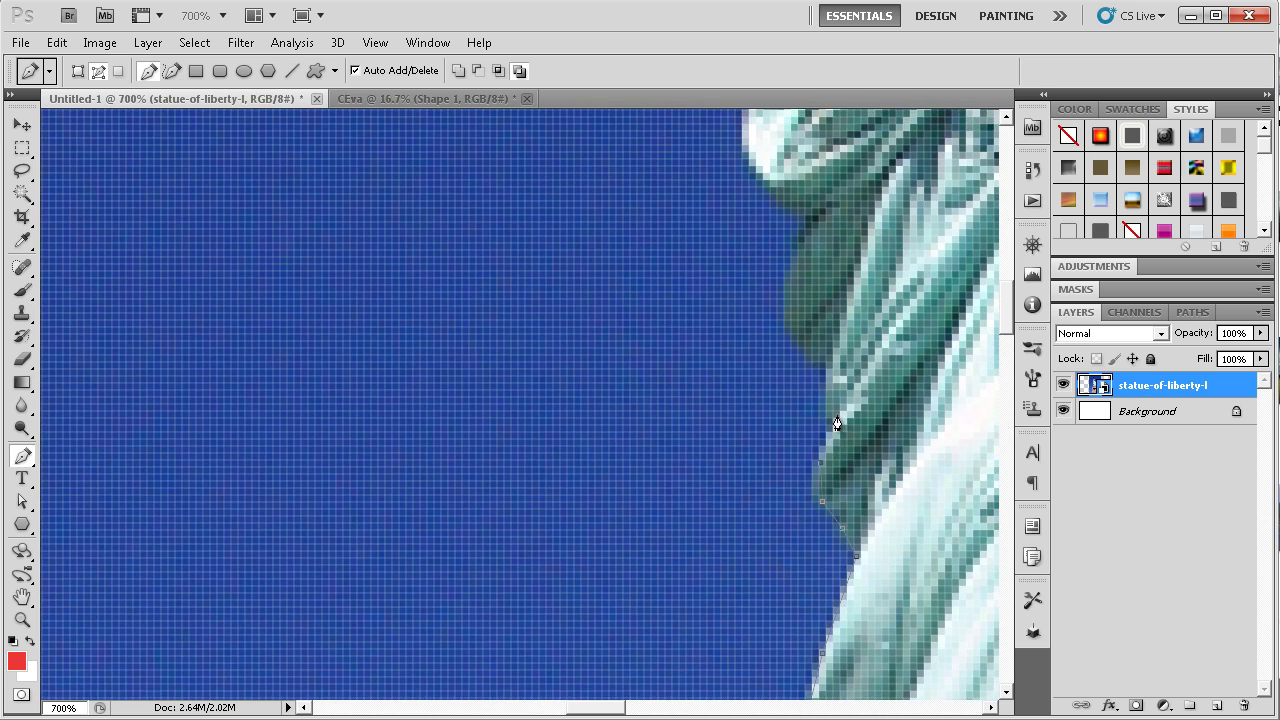
{"action": "left_click", "coordinate": [837, 423]}
Add anchors at the sleeve's fold and along the raised arm's edge
{"action": "scroll", "coordinate": [800, 210], "scroll_direction": "up", "scroll_amount": 3}
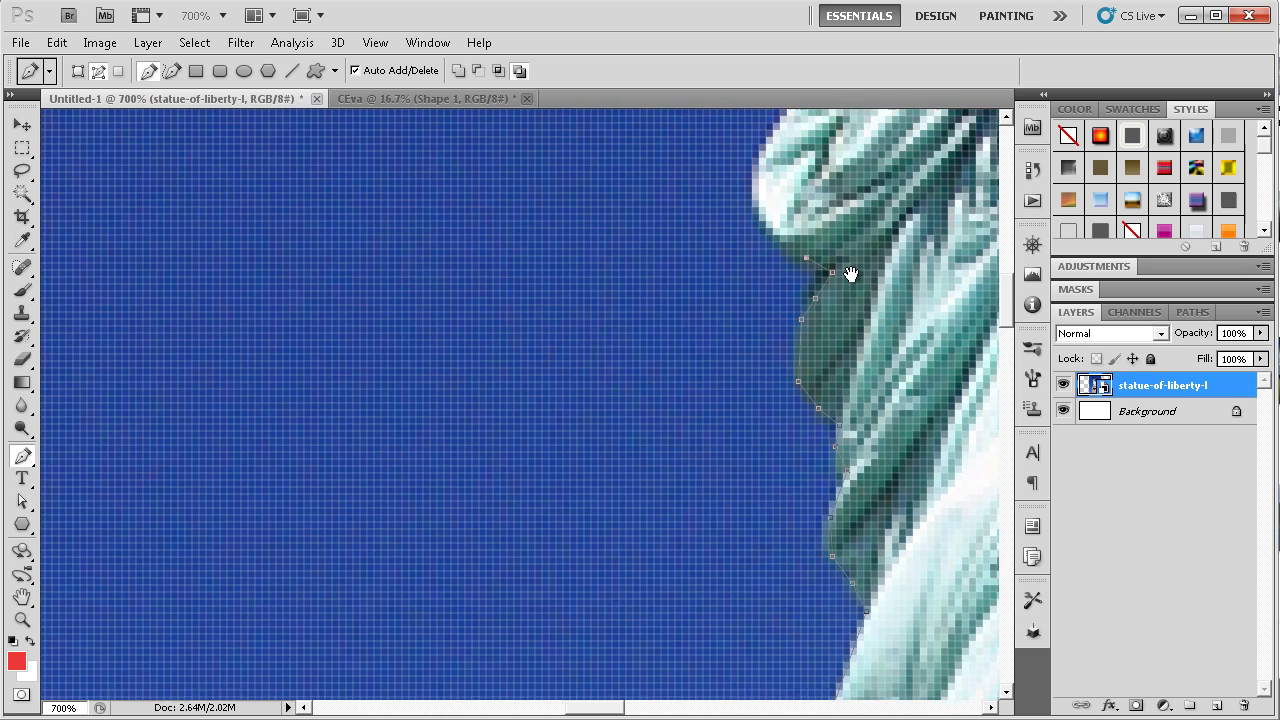
{"action": "scroll", "coordinate": [829, 323], "scroll_direction": "up", "scroll_amount": 1}
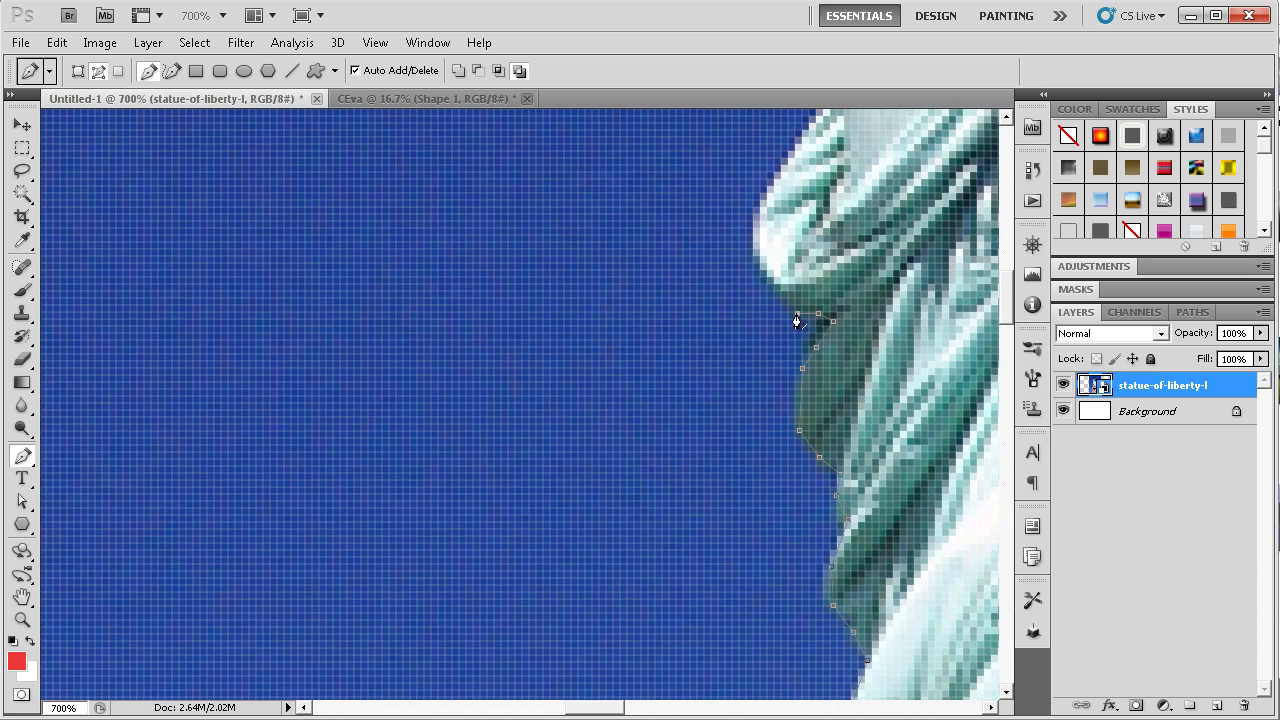
{"action": "left_click", "coordinate": [766, 283]}
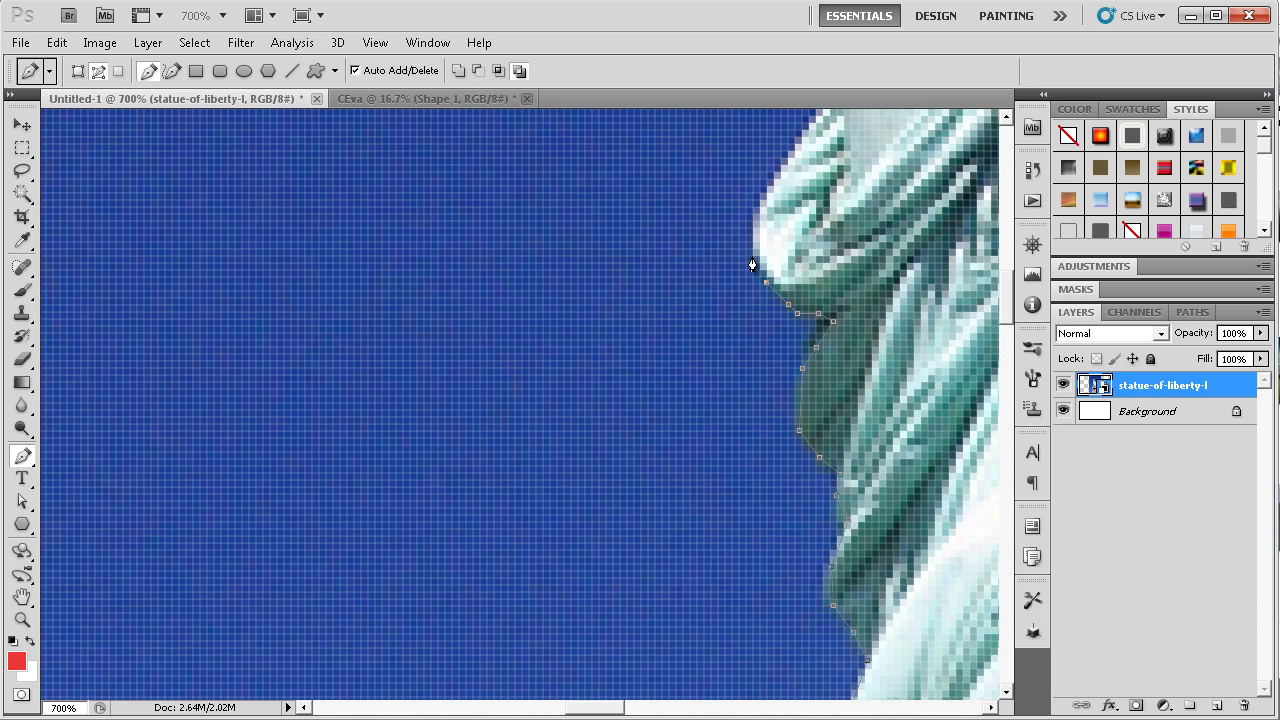
{"action": "left_click", "coordinate": [757, 209]}
{"action": "scroll", "coordinate": [790, 300], "scroll_direction": "up", "scroll_amount": 6}
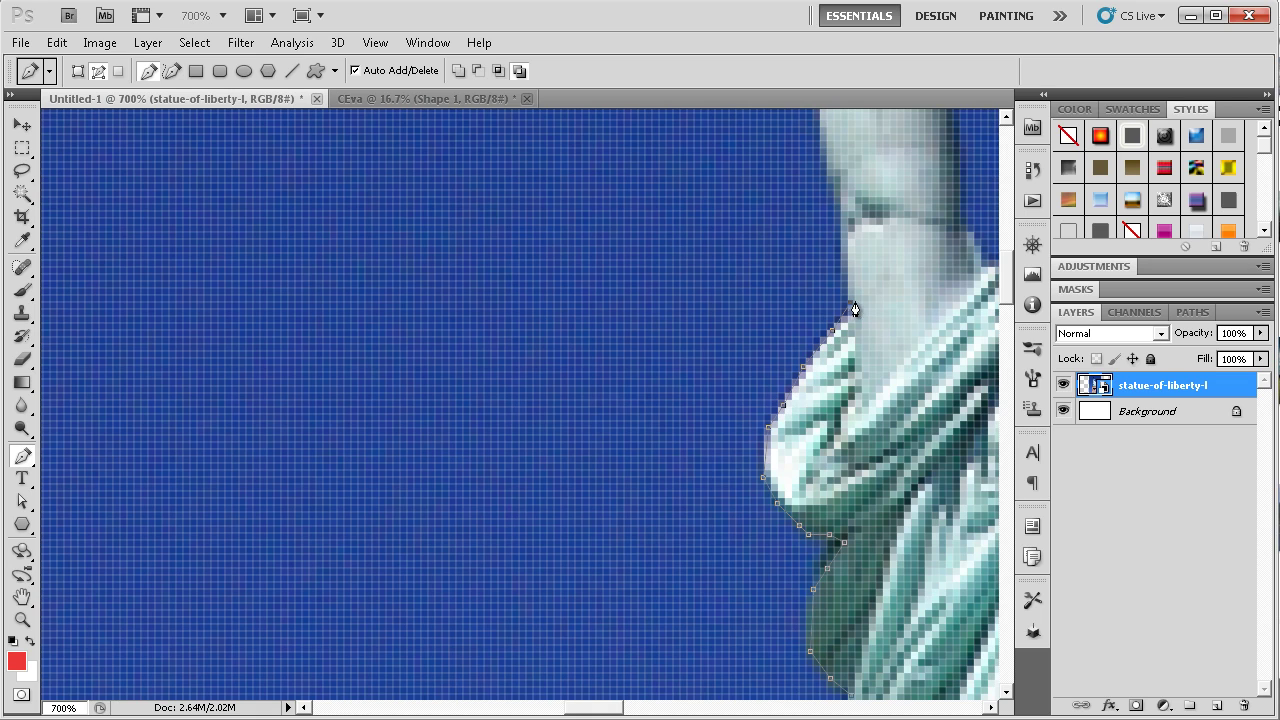
{"action": "scroll", "coordinate": [871, 457], "scroll_direction": "up", "scroll_amount": 5}
{"action": "left_click", "coordinate": [841, 459]}
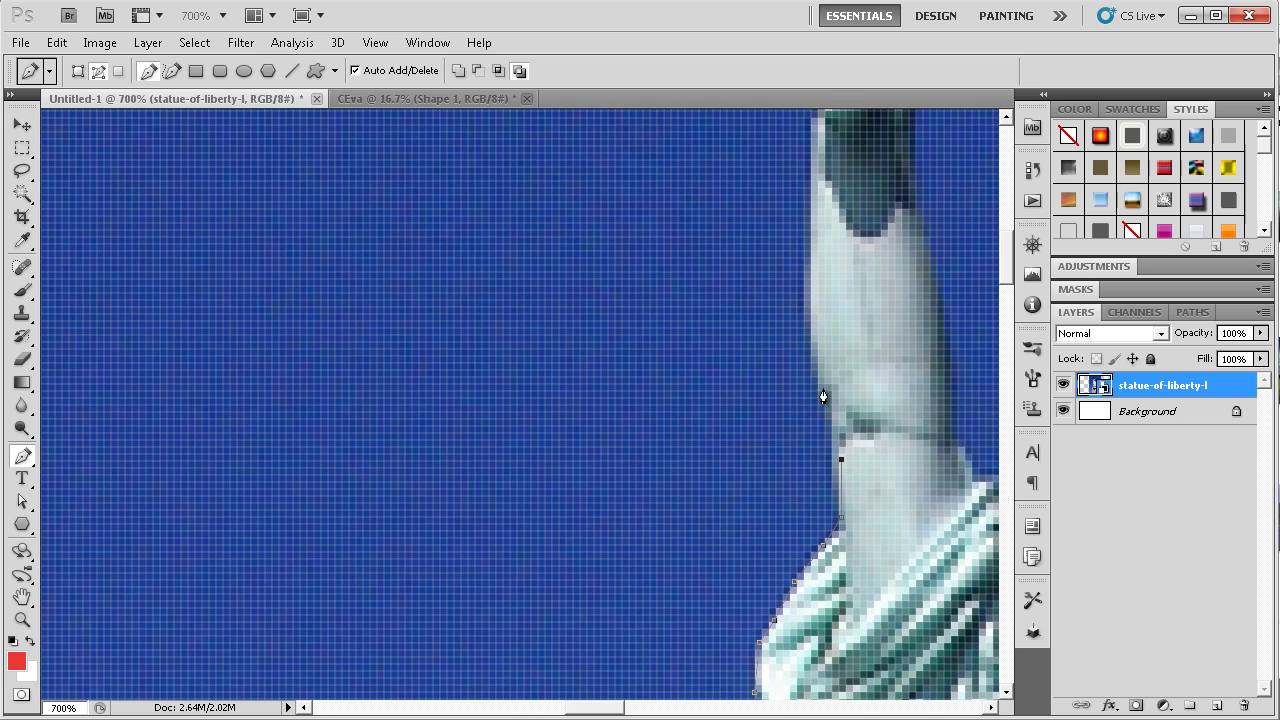
{"action": "scroll", "coordinate": [825, 278], "scroll_direction": "up", "scroll_amount": 5}
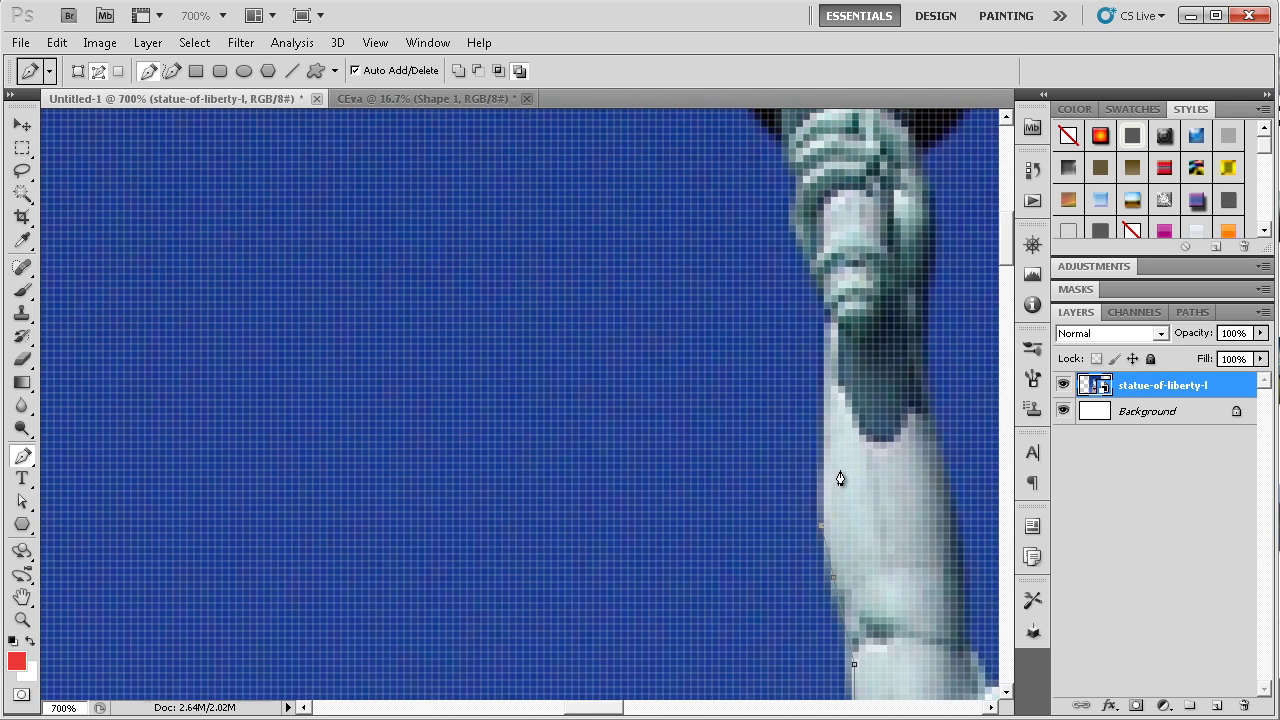
Add anchors up the arm's edge toward the torch, undoing a misplaced curved anchor
{"action": "left_click", "coordinate": [826, 314]}
{"action": "scroll", "coordinate": [826, 320], "scroll_direction": "up", "scroll_amount": 5}
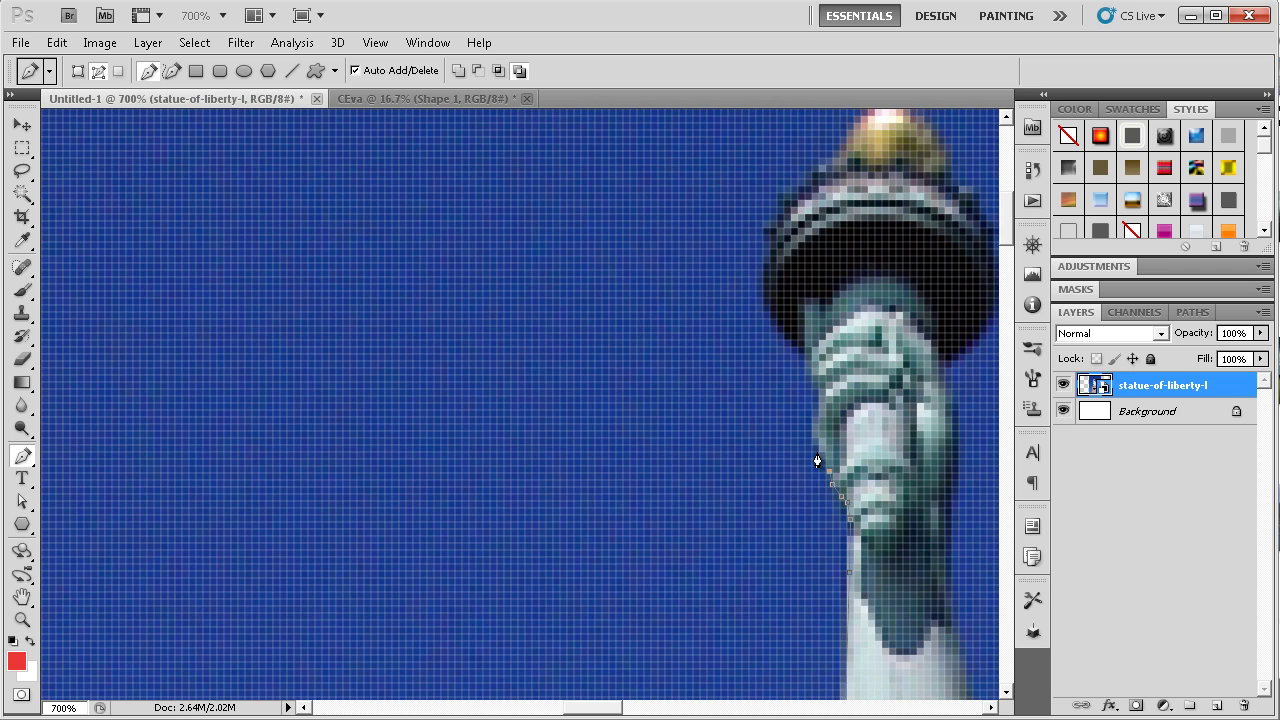
{"action": "left_click", "coordinate": [817, 381]}
{"action": "left_click_drag", "start_coordinate": [797, 321], "coordinate": [796, 440]}
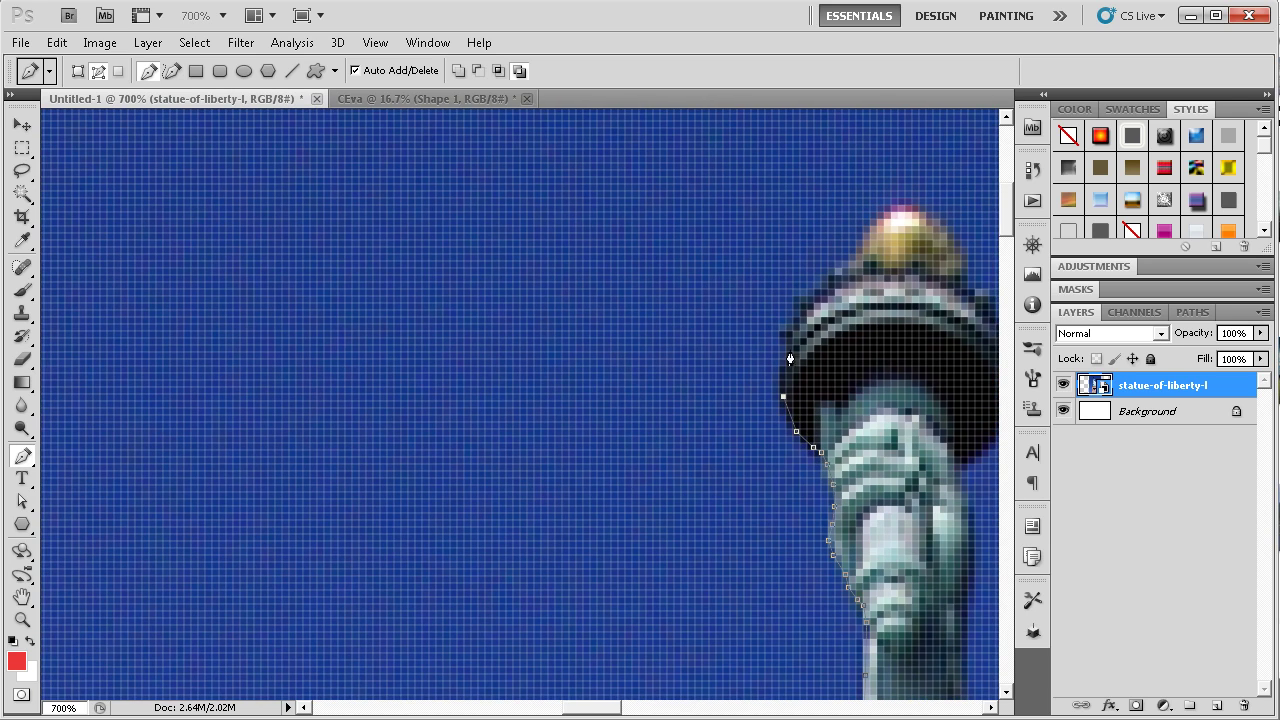
{"action": "left_click_drag", "start_coordinate": [788, 334], "coordinate": [876, 290]}
{"action": "key", "text": "ctrl+alt+z"}
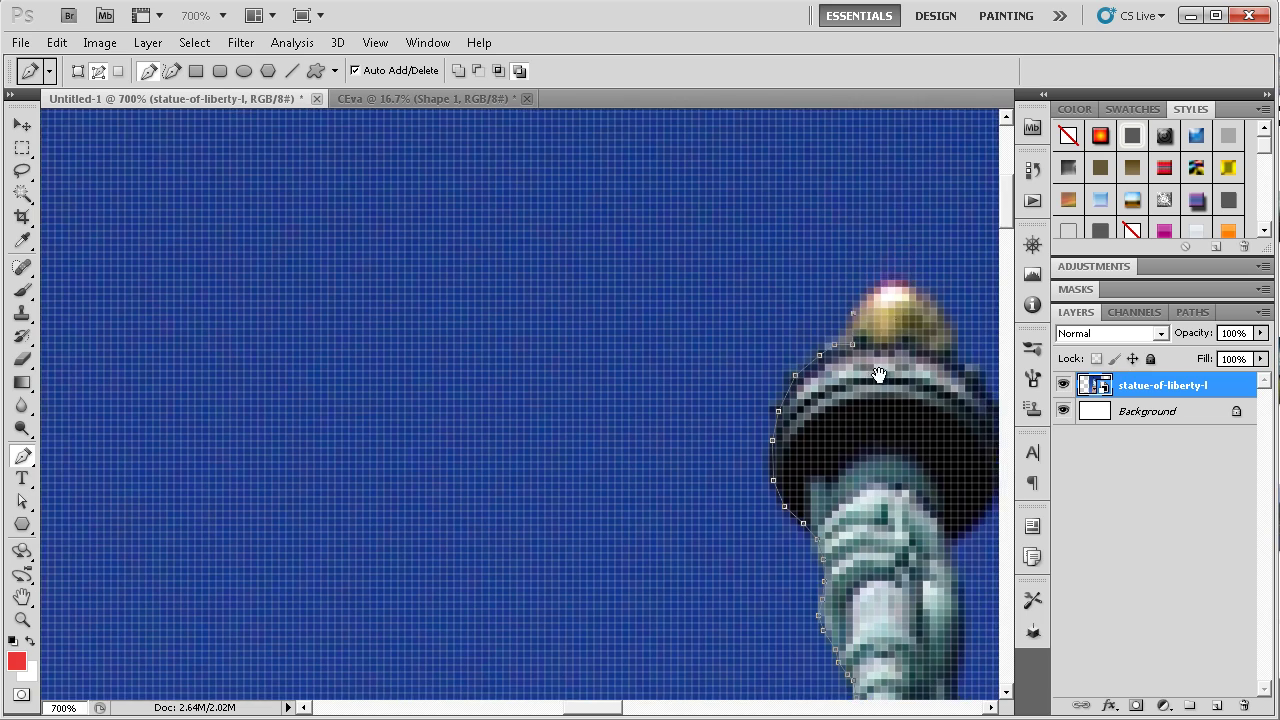
Curve the path around the torch's left side, right edge and lower right
{"action": "scroll", "coordinate": [865, 250], "scroll_direction": "up", "scroll_amount": 3}
{"action": "left_click_drag", "start_coordinate": [870, 370], "coordinate": [903, 371]}
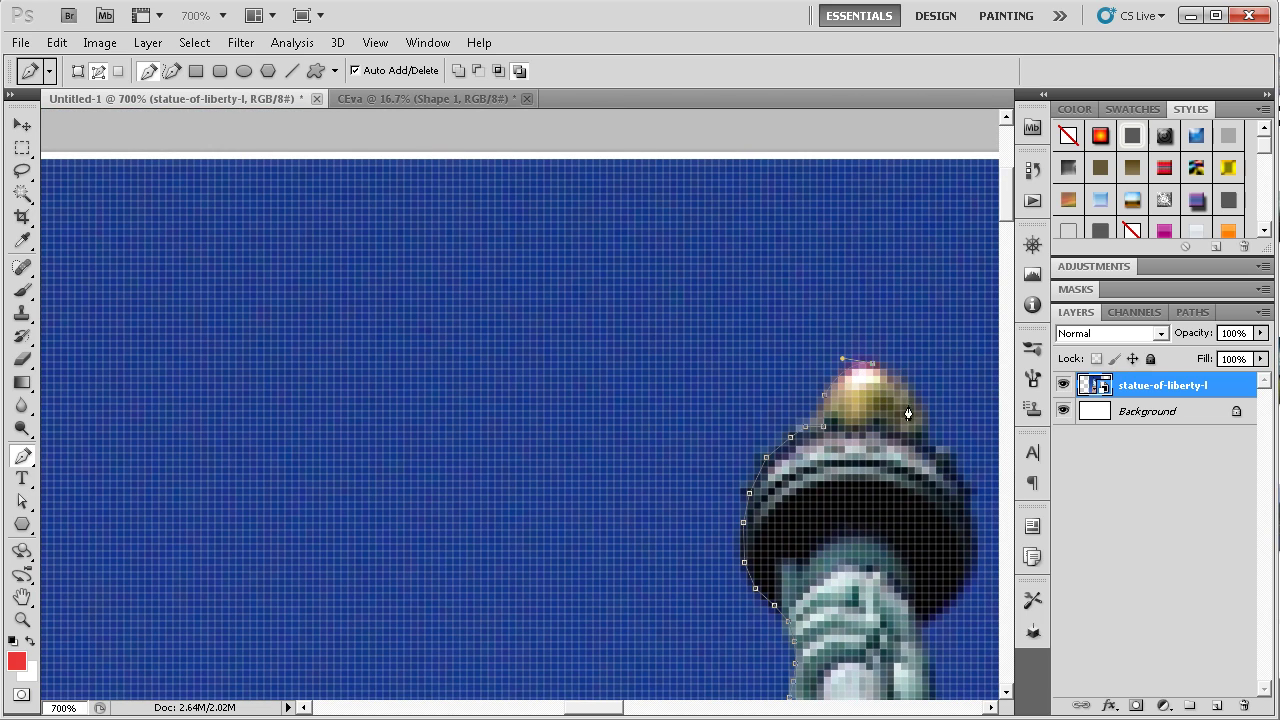
{"action": "left_click_drag", "start_coordinate": [926, 443], "coordinate": [932, 393]}
{"action": "left_click_drag", "start_coordinate": [926, 437], "coordinate": [923, 436]}
{"action": "left_click_drag", "start_coordinate": [995, 515], "coordinate": [903, 437]}
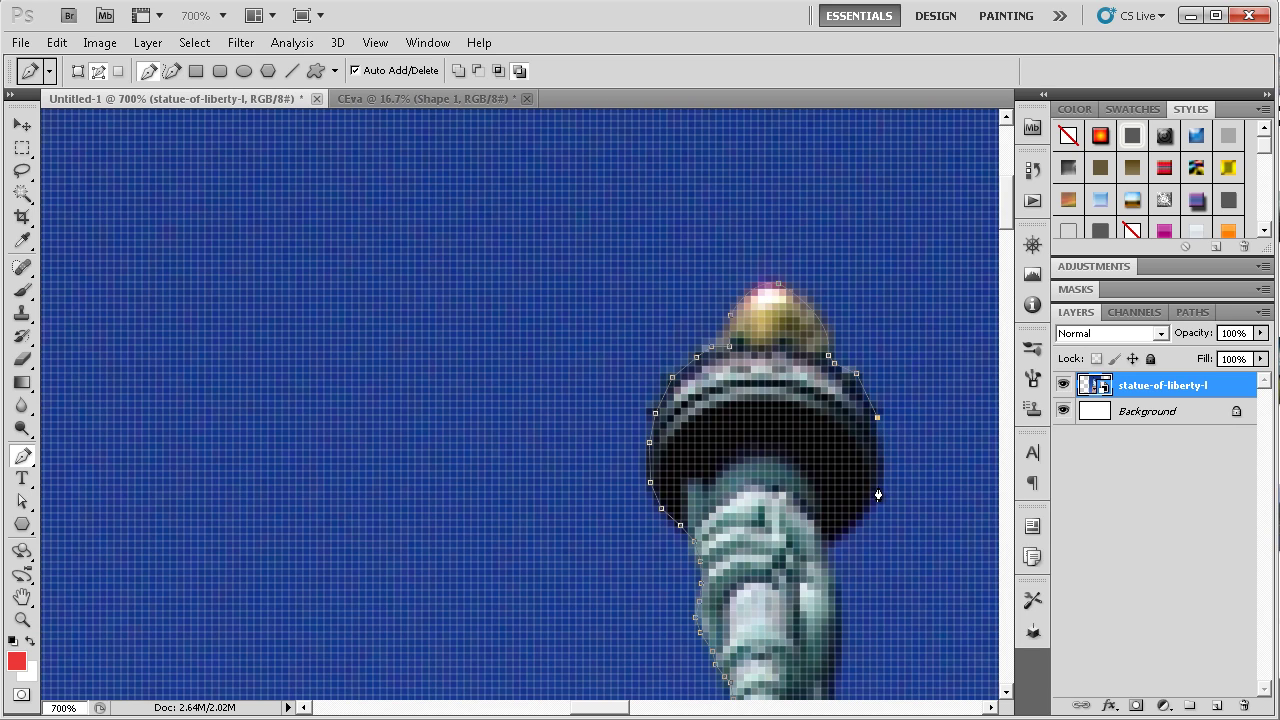
{"action": "left_click_drag", "start_coordinate": [828, 539], "coordinate": [844, 537]}
{"action": "left_click_drag", "start_coordinate": [848, 601], "coordinate": [663, 374]}
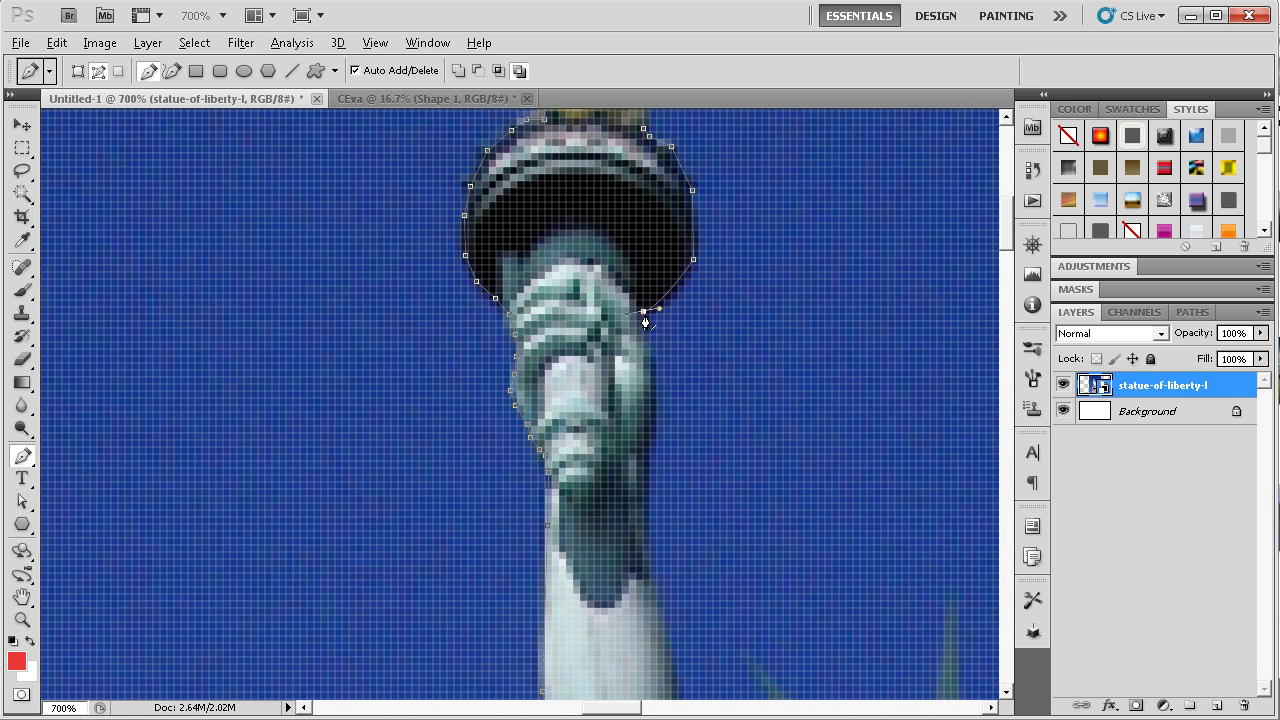
Bring the path down from the torch hand along the arm and sleeve to the shoulder
{"action": "mouse_move", "coordinate": [647, 463]}
{"action": "left_mouse_down"}
{"action": "mouse_move", "coordinate": [633, 505]}
{"action": "mouse_move", "coordinate": [643, 329]}
{"action": "left_mouse_up"}
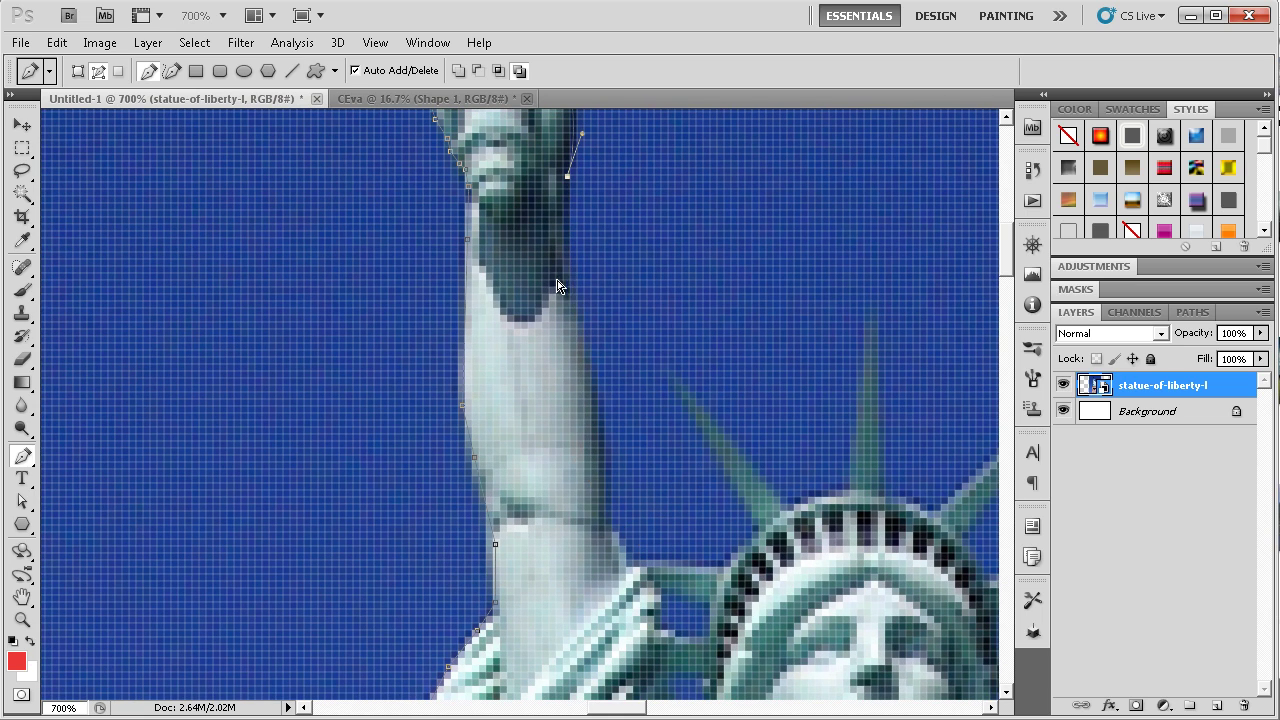
{"action": "left_click_drag", "start_coordinate": [559, 282], "coordinate": [585, 323]}
{"action": "left_click_drag", "start_coordinate": [605, 518], "coordinate": [605, 541]}
{"action": "scroll", "coordinate": [639, 571], "scroll_direction": "down", "scroll_amount": 4}
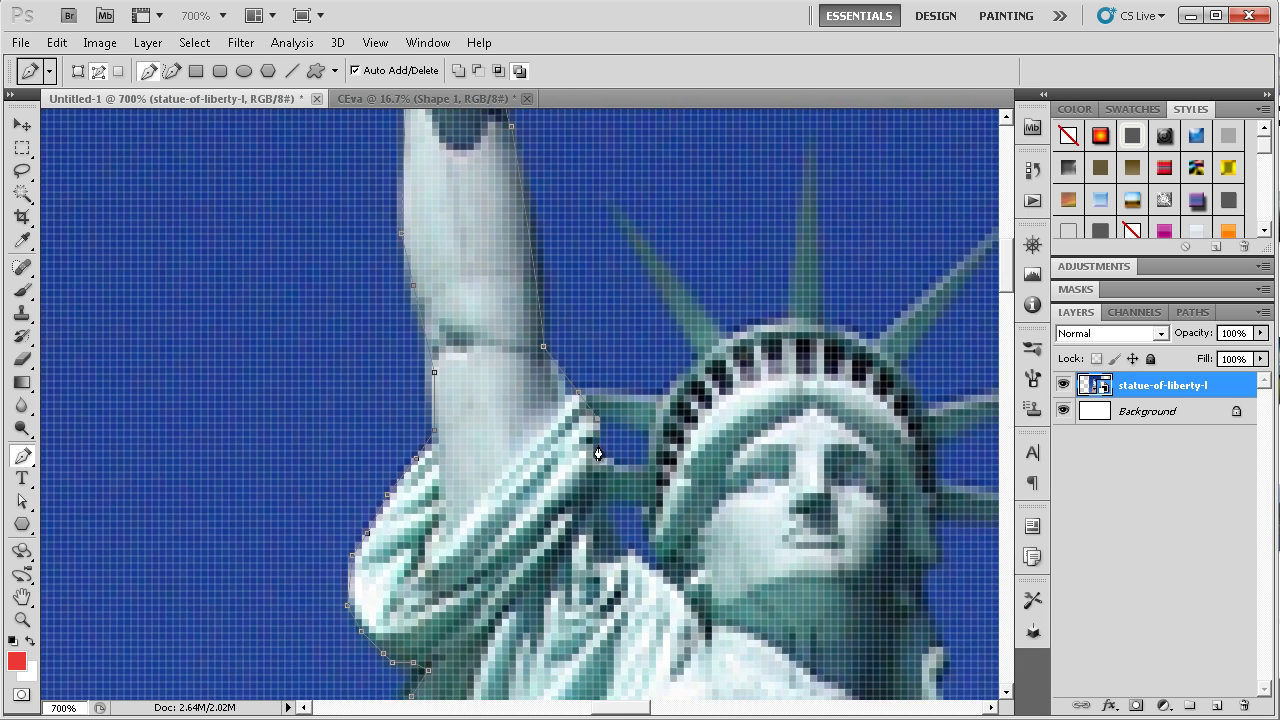
{"action": "left_click_drag", "start_coordinate": [598, 455], "coordinate": [602, 472]}
{"action": "left_click_drag", "start_coordinate": [643, 562], "coordinate": [656, 566]}
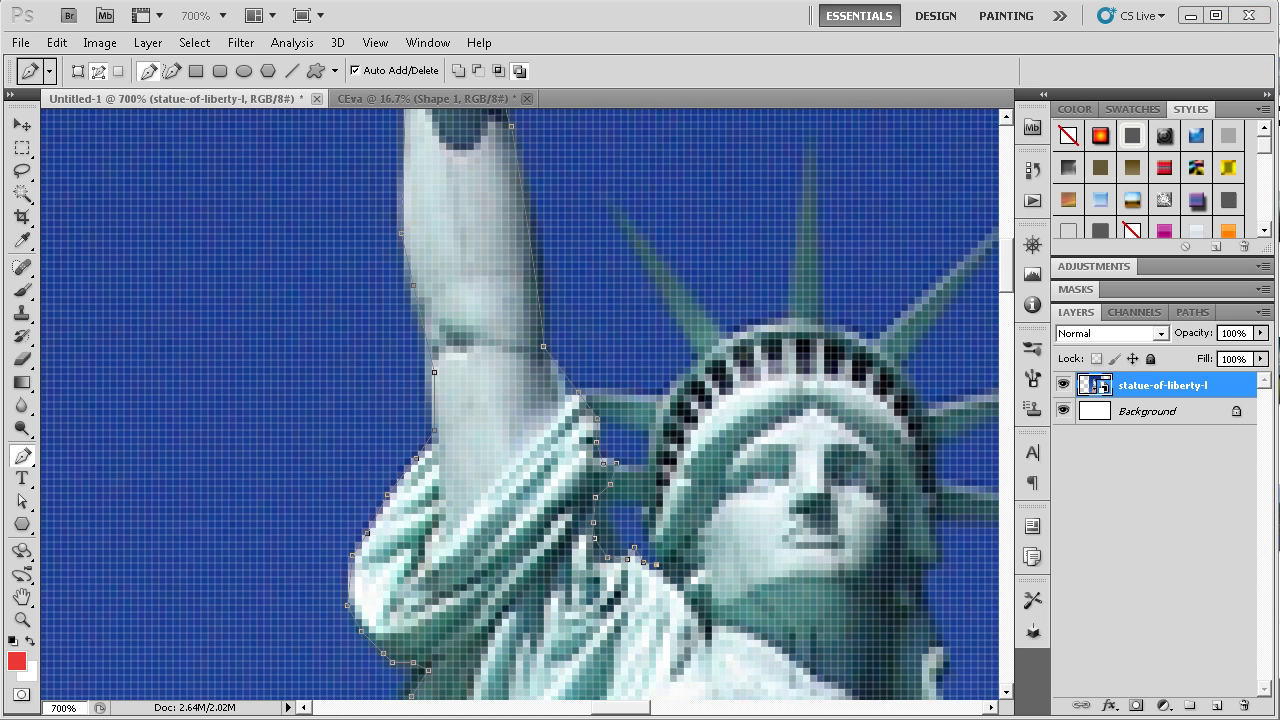
Convert the traced statue outline path into a selection with a 0-pixel feather radius
{"action": "key", "text": "z"}
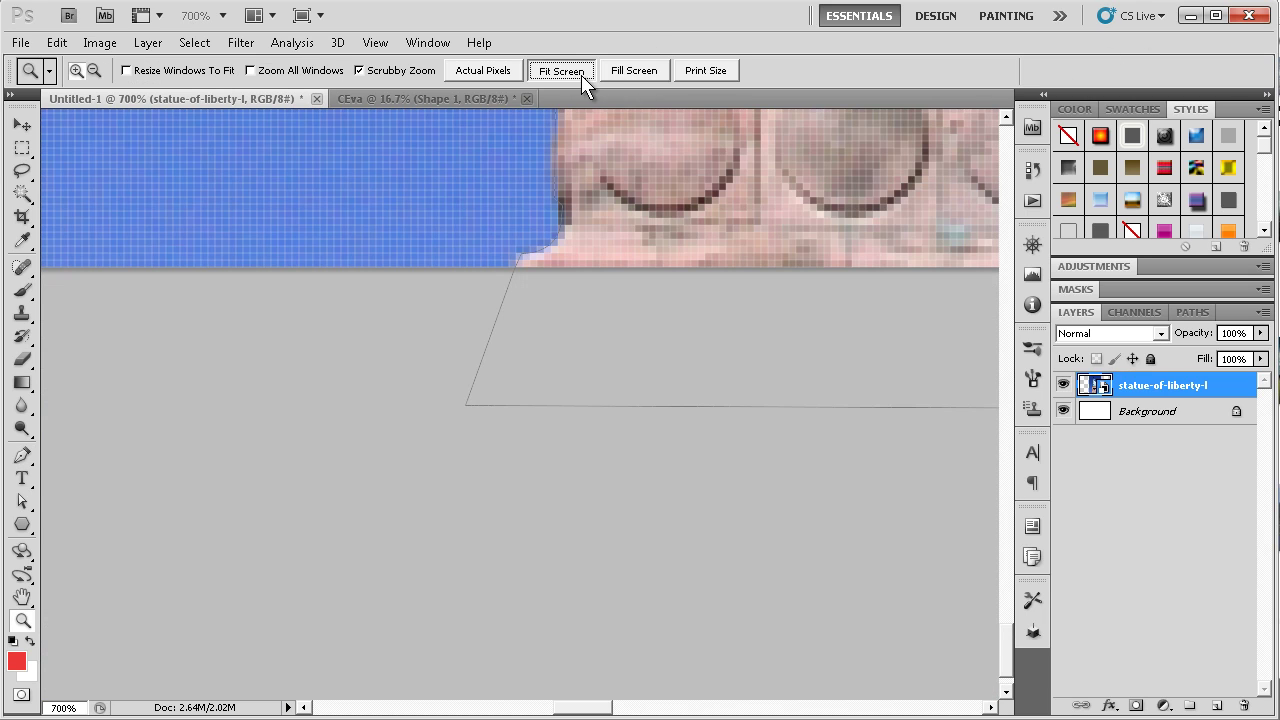
{"action": "left_click", "coordinate": [581, 75]}
{"action": "left_click", "coordinate": [518, 372]}
{"action": "key", "text": "p"}
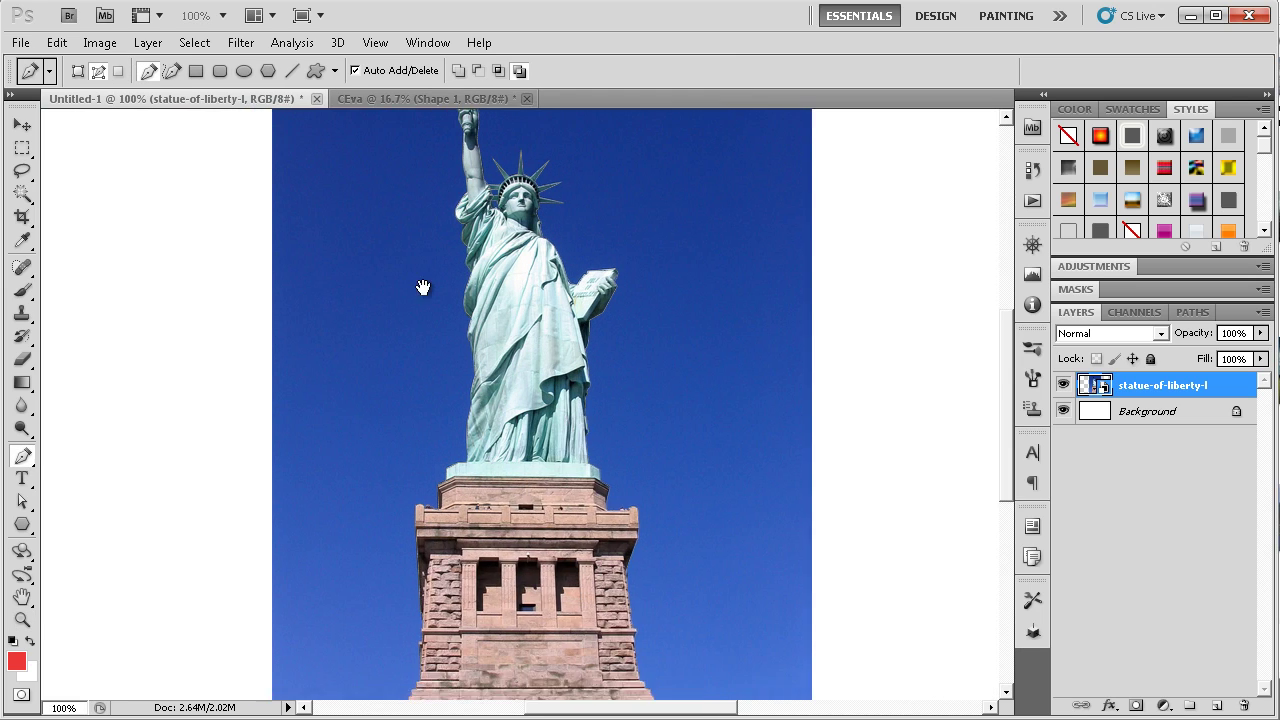
{"action": "left_click_drag", "start_coordinate": [423, 288], "coordinate": [493, 387]}
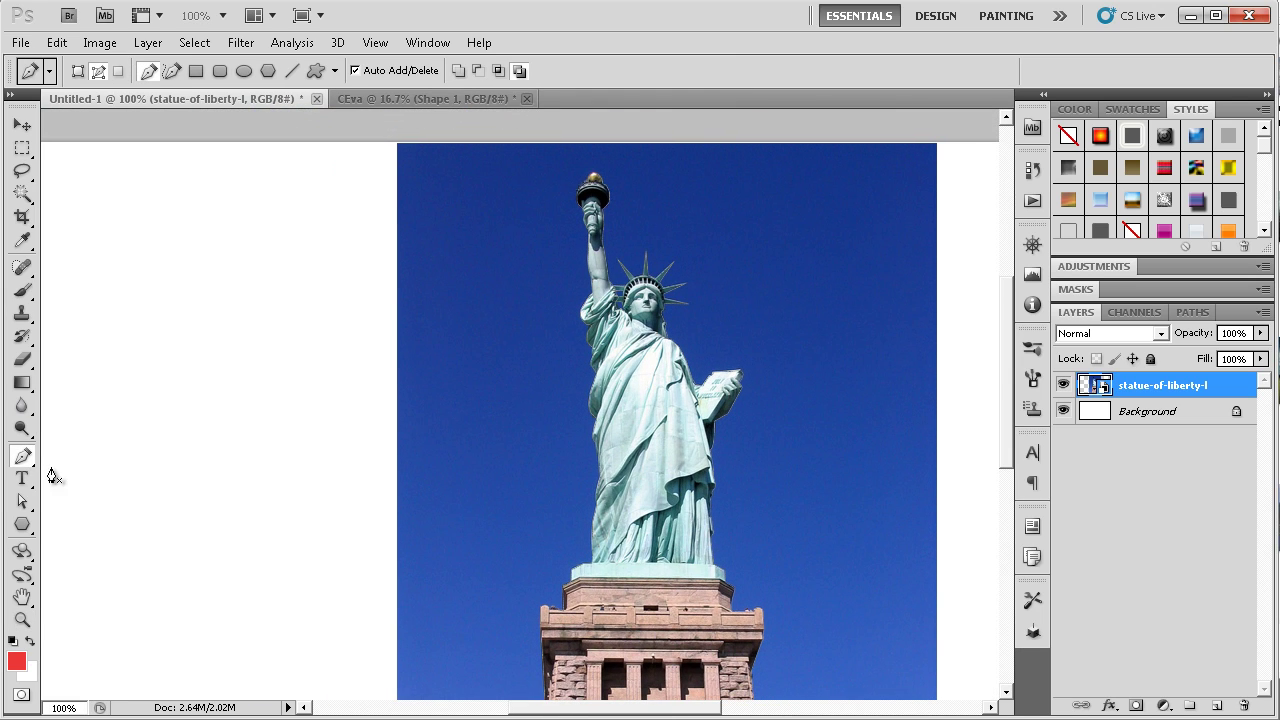
{"action": "scroll", "coordinate": [640, 360], "scroll_direction": "down", "scroll_amount": 3}
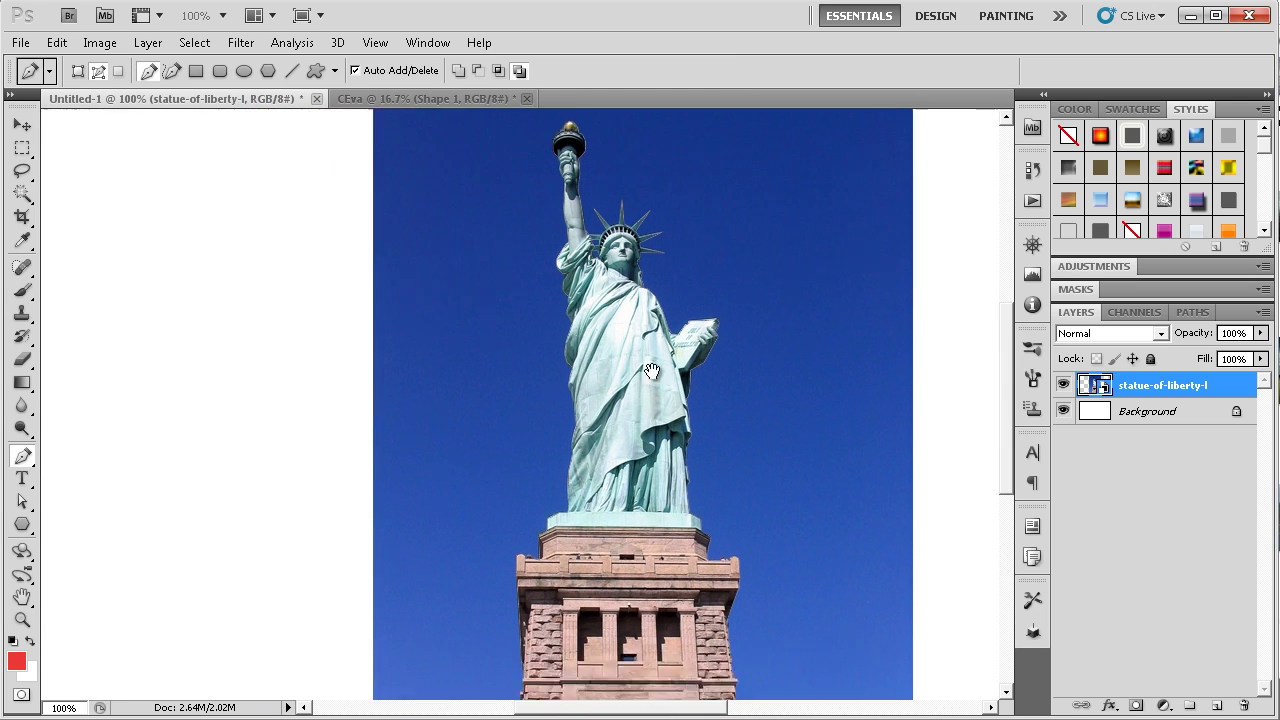
{"action": "scroll", "coordinate": [700, 490], "scroll_direction": "down", "scroll_amount": 7}
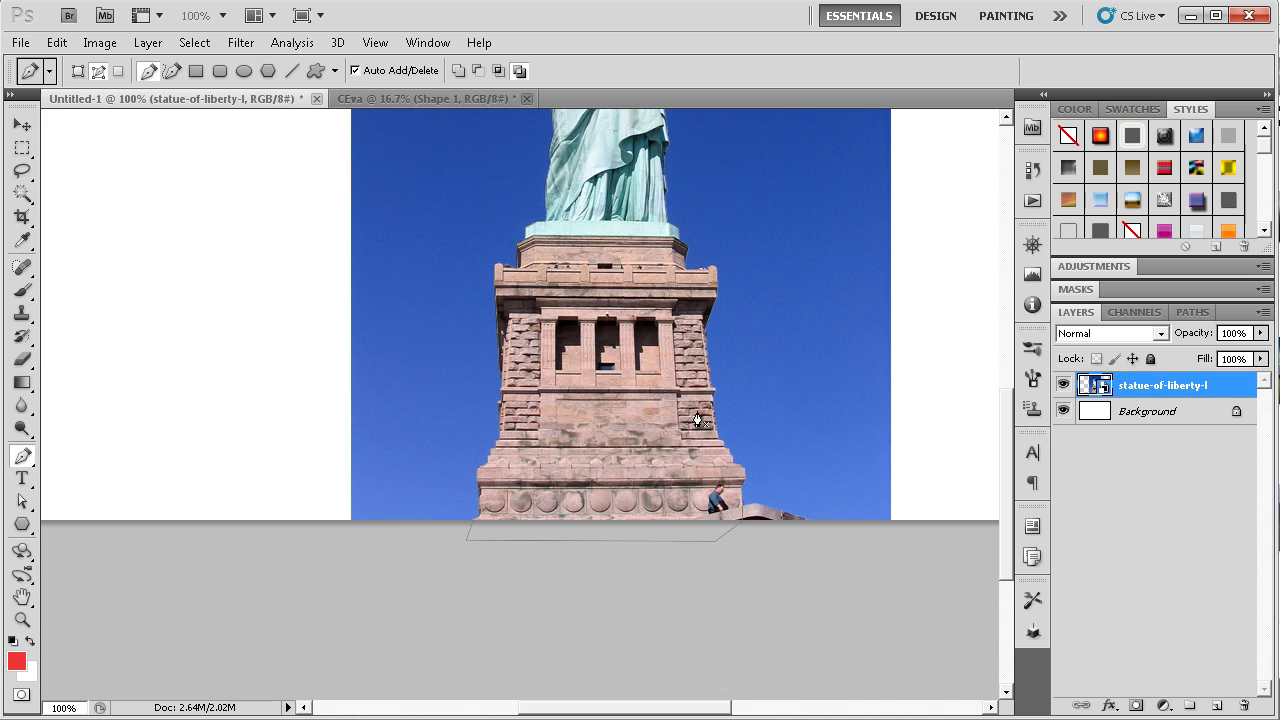
{"action": "right_click", "coordinate": [1137, 395]}
{"action": "right_click", "coordinate": [706, 392]}
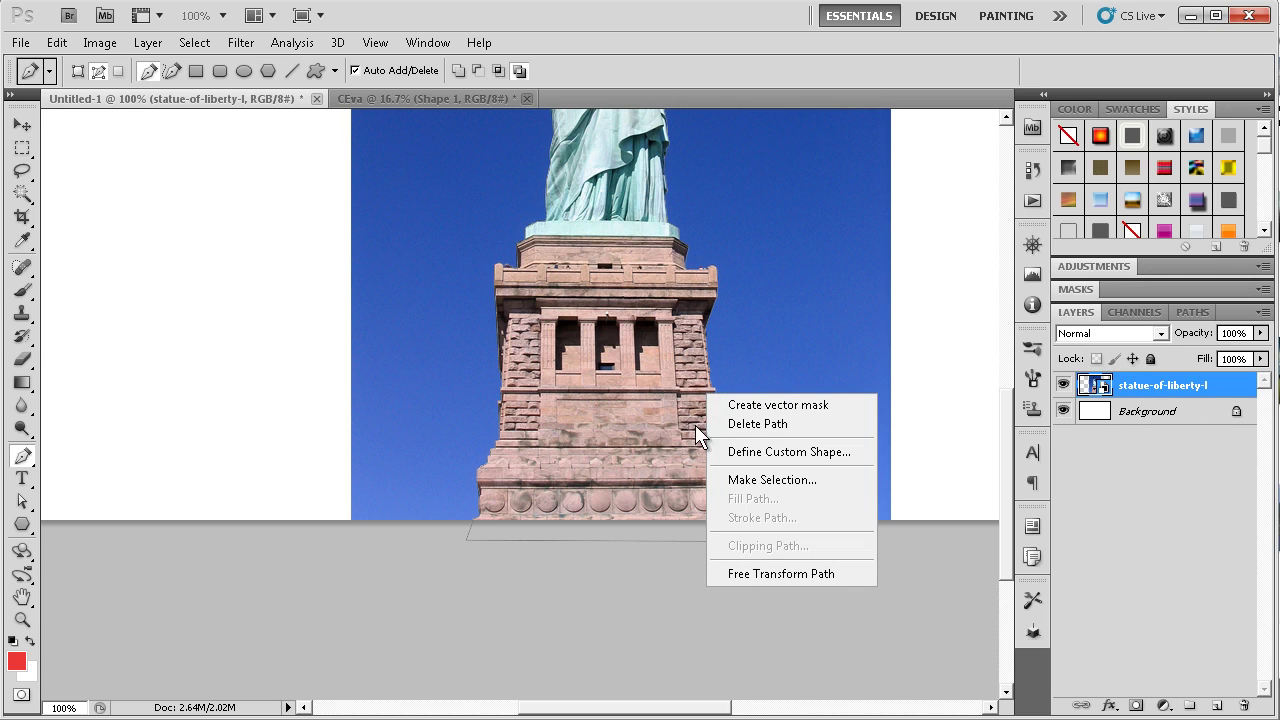
{"action": "right_click", "coordinate": [612, 398]}
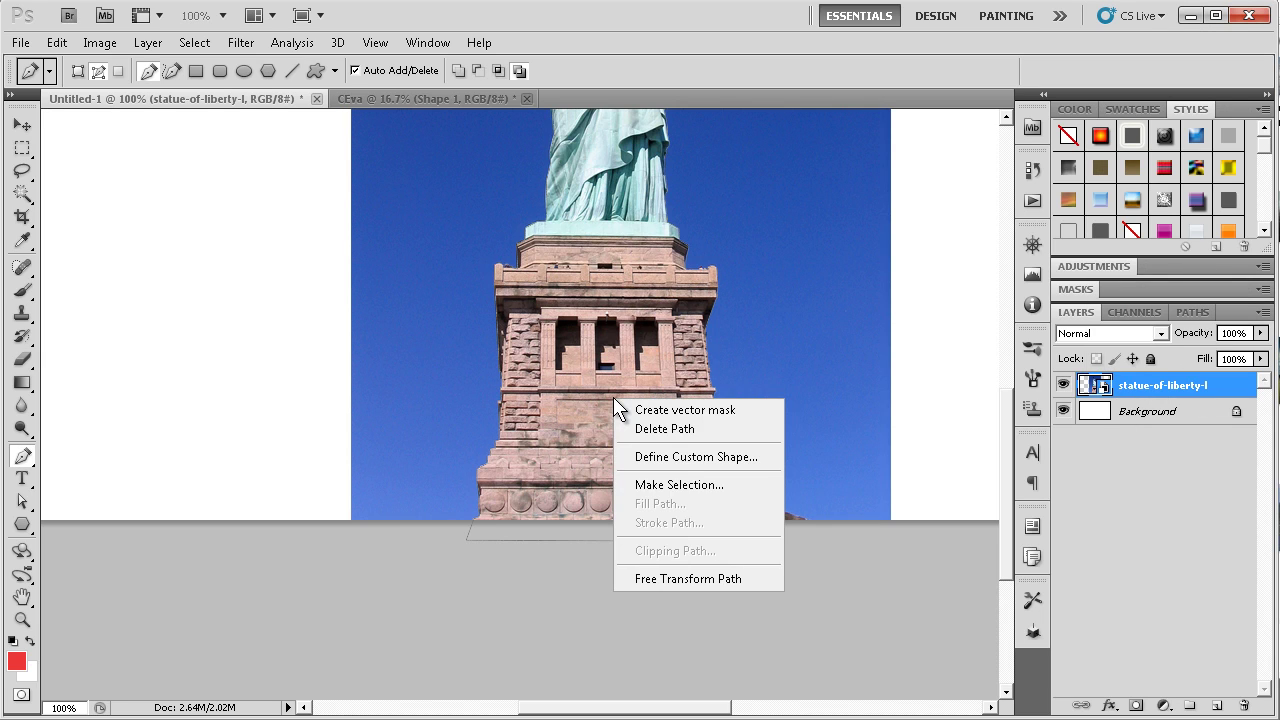
{"action": "left_click", "coordinate": [683, 481]}
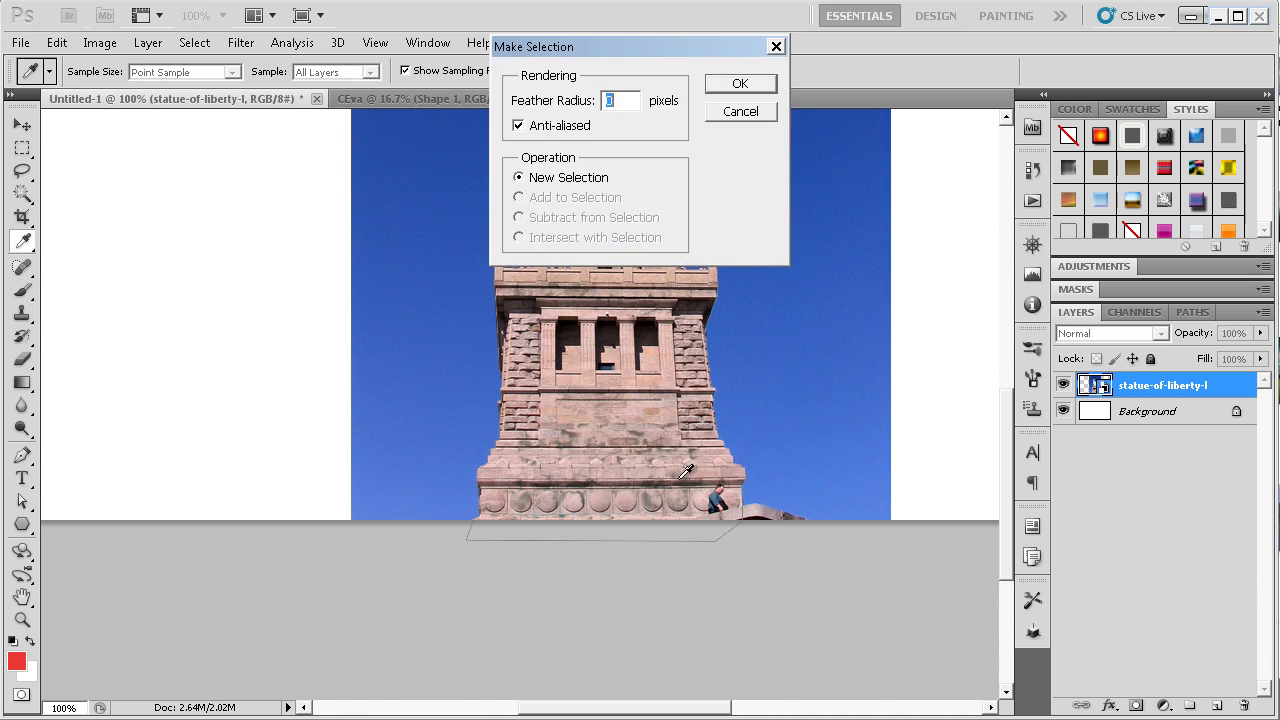
{"action": "left_click", "coordinate": [738, 84]}
{"action": "right_click", "coordinate": [621, 288]}
{"action": "left_click", "coordinate": [1148, 384]}
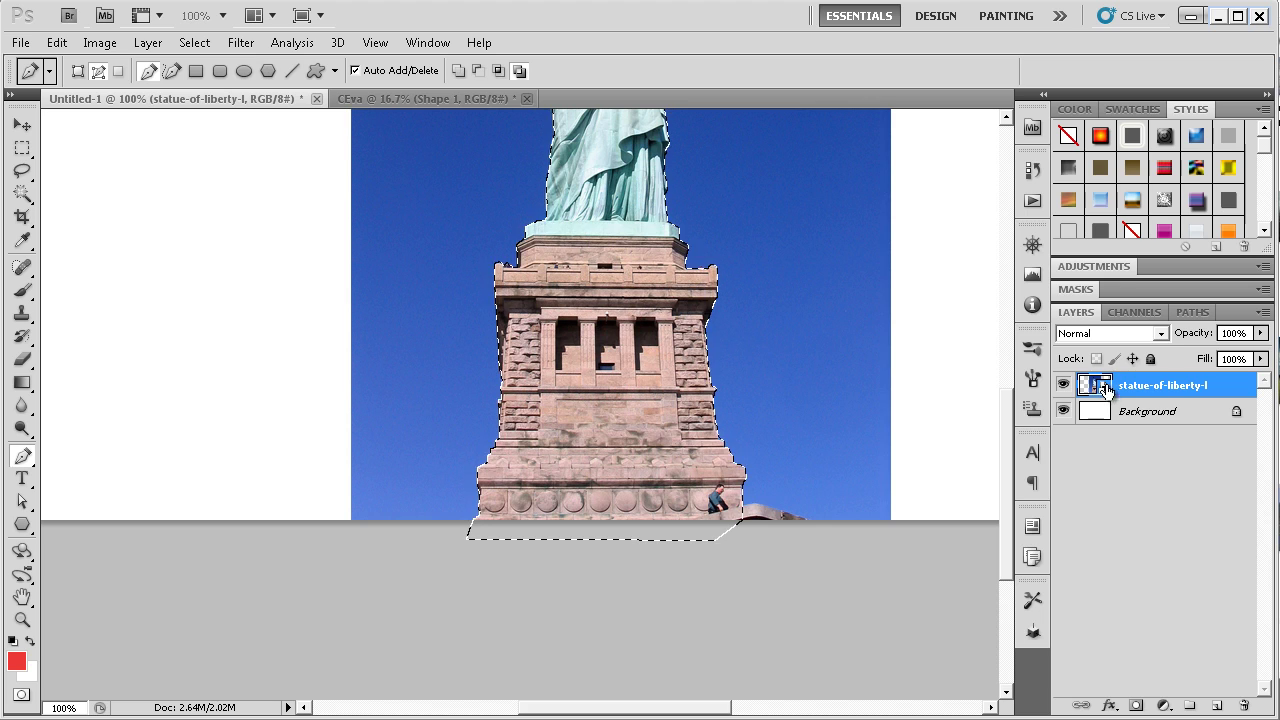
Rasterize the statue-of-liberty-l layer
{"action": "right_click", "coordinate": [1113, 389]}
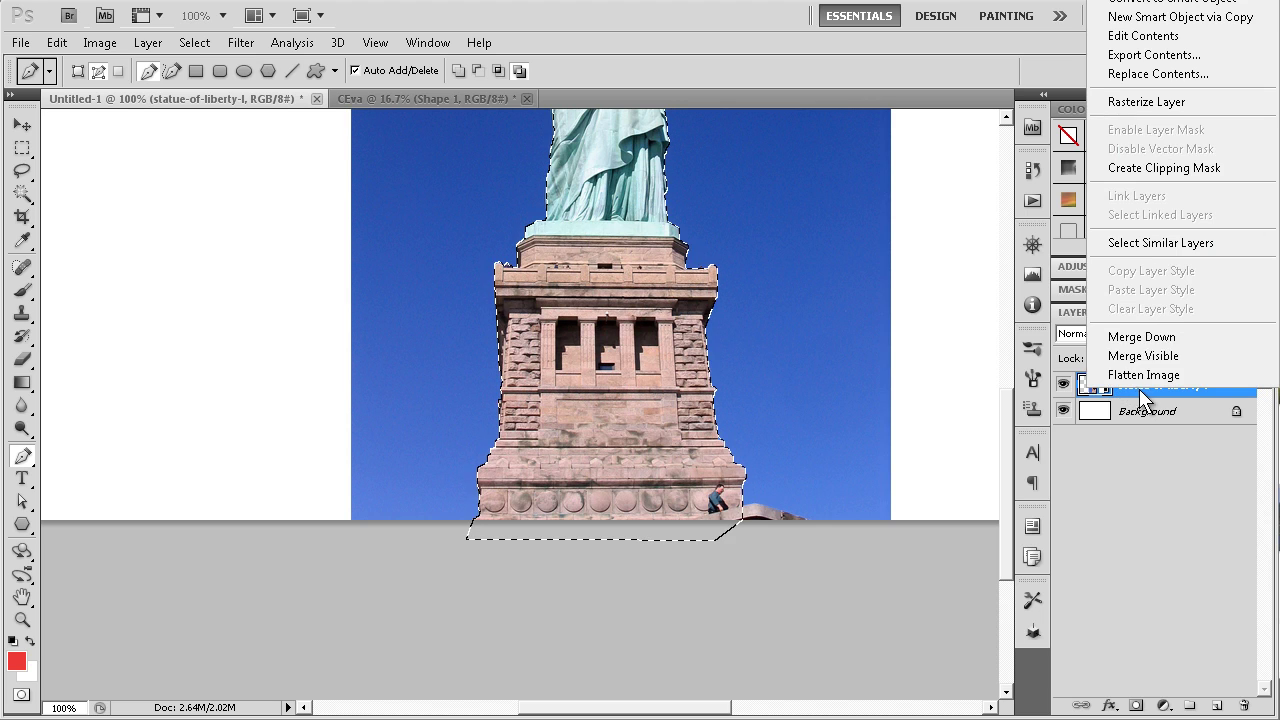
{"action": "left_click", "coordinate": [1148, 106]}
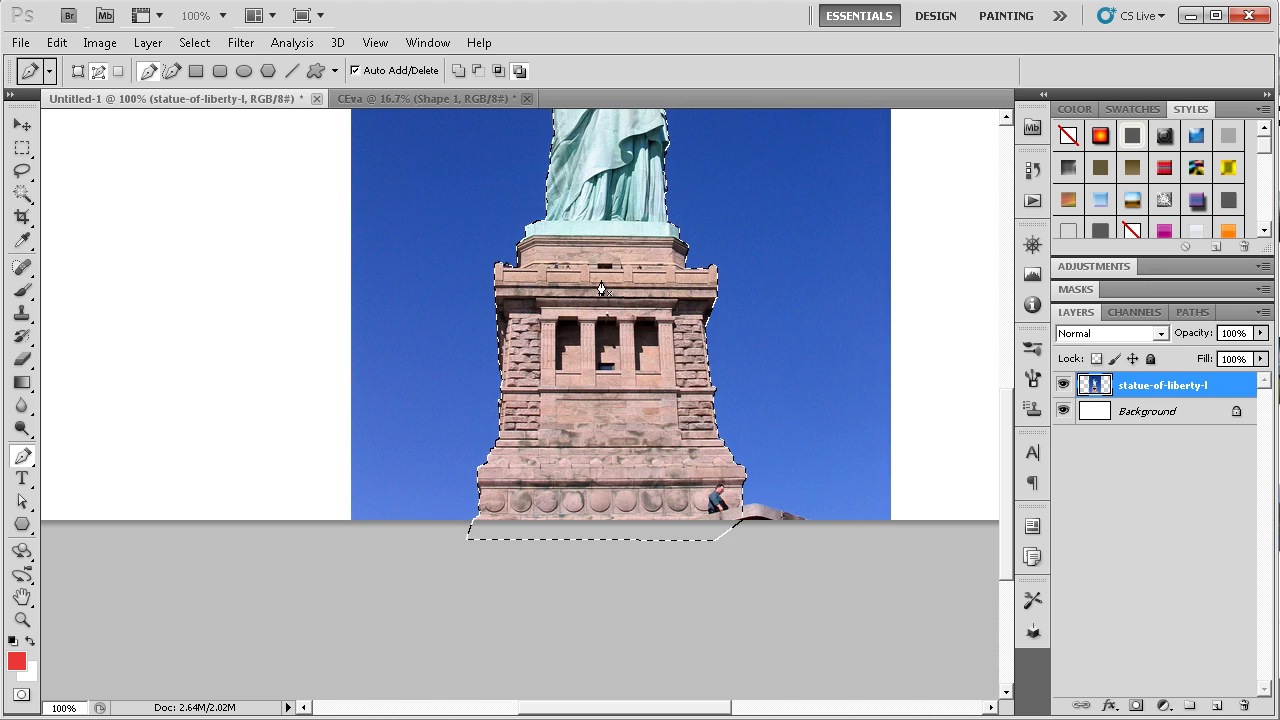
{"action": "right_click", "coordinate": [603, 284]}
Copy the selected statue to a new Layer 1 and hide the original photo layer
{"action": "left_click", "coordinate": [22, 148]}
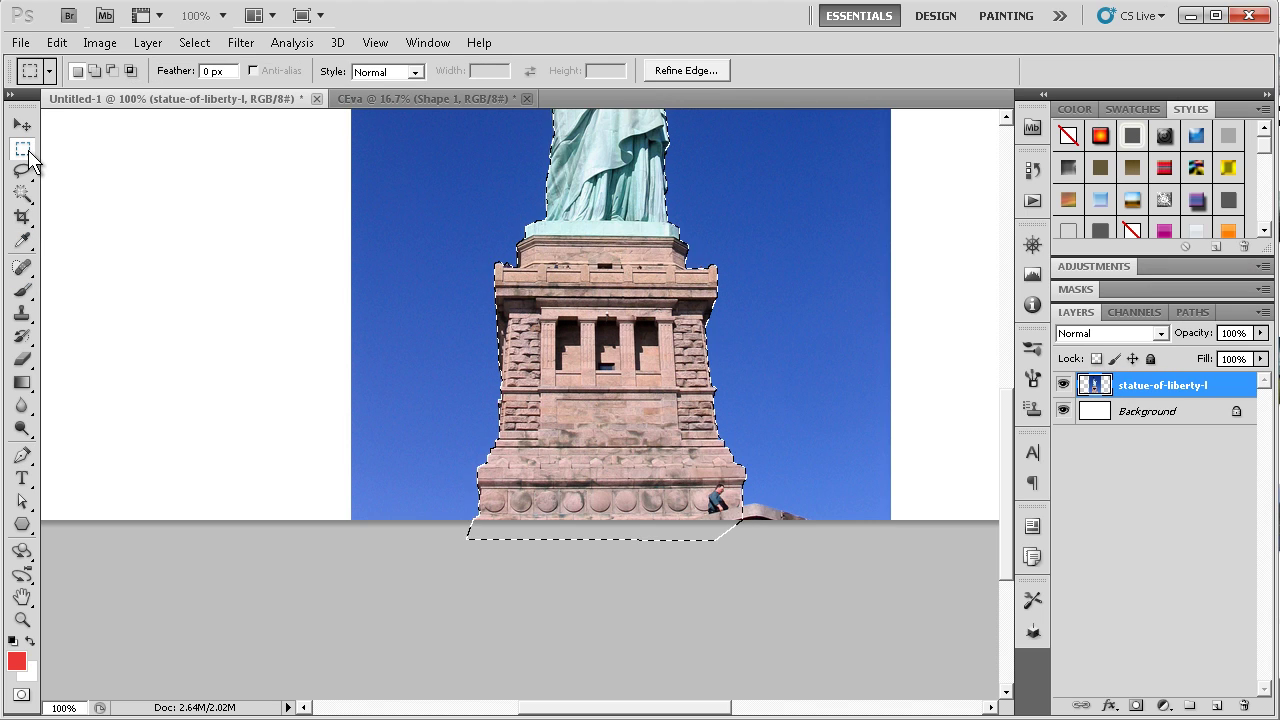
{"action": "right_click", "coordinate": [597, 353]}
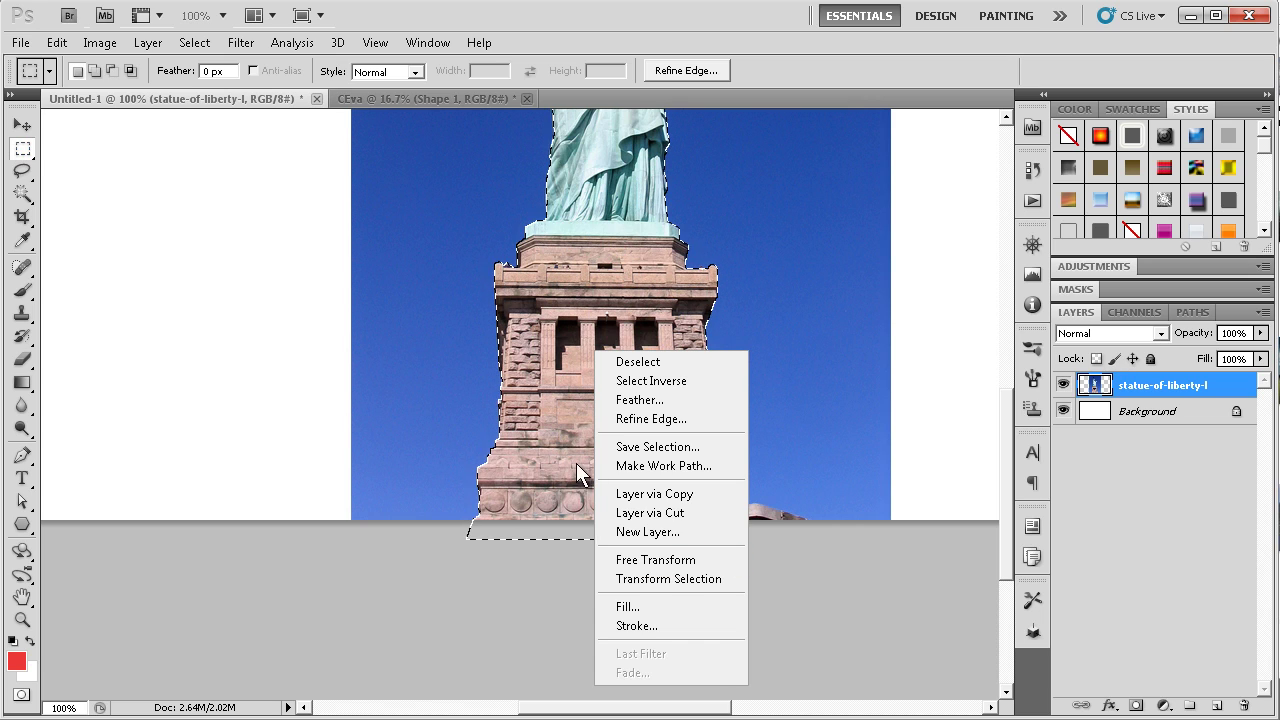
{"action": "left_click", "coordinate": [660, 500]}
{"action": "left_click", "coordinate": [1063, 411]}
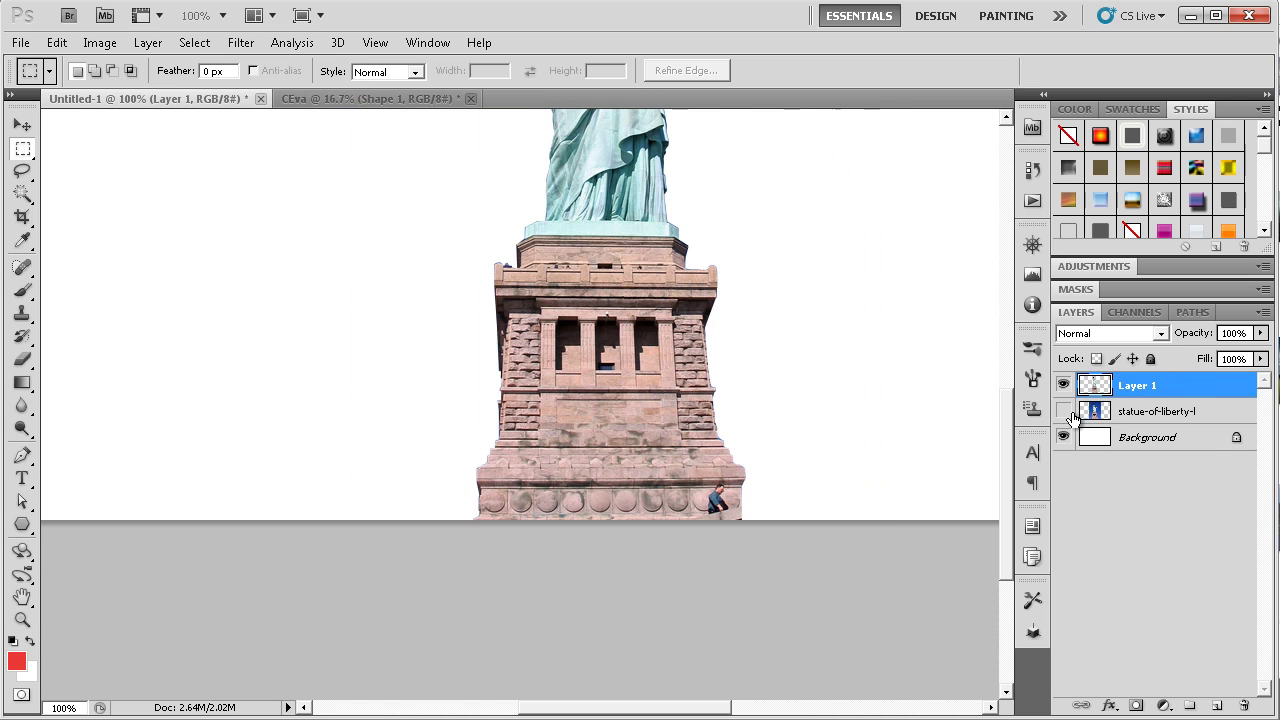
{"action": "key", "text": "z"}
{"action": "left_click", "coordinate": [563, 72]}
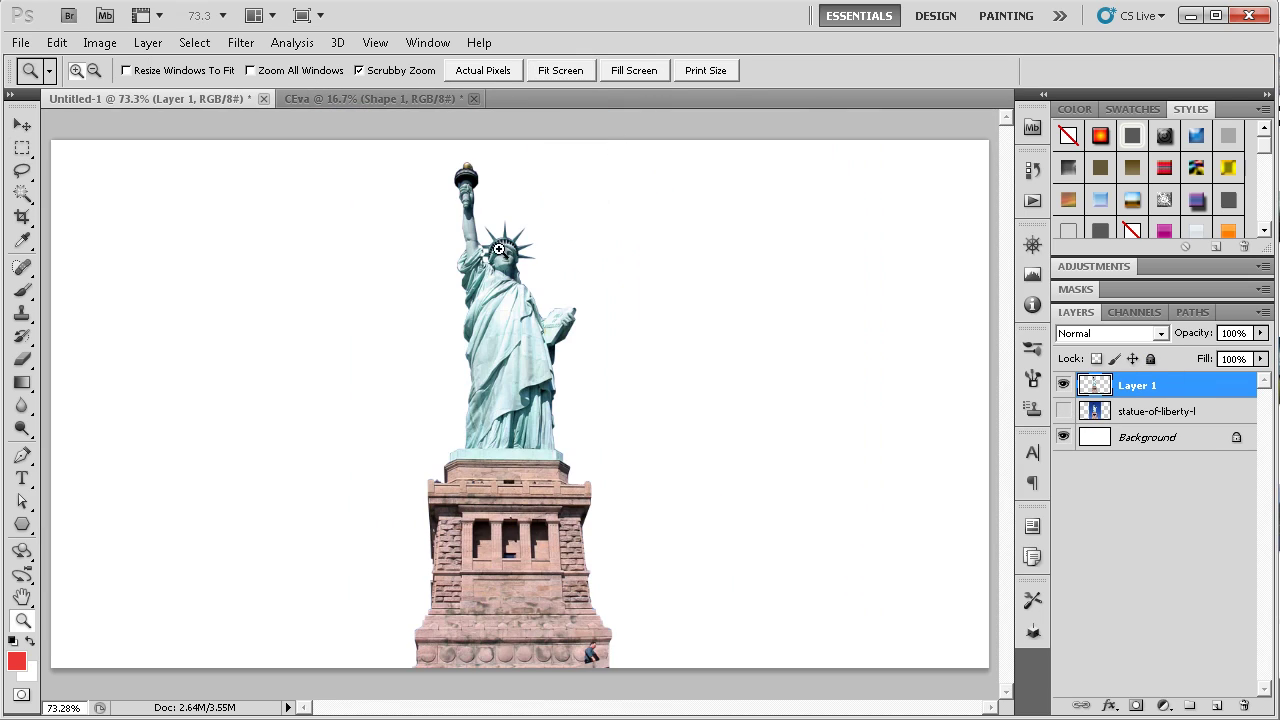
Zoom in on the crown and set up the Clone Stamp with a 7 px brush
{"action": "left_click", "coordinate": [429, 229]}
{"action": "mouse_move", "coordinate": [429, 229]}
{"action": "left_mouse_down"}
{"action": "mouse_move", "coordinate": [579, 352]}
{"action": "mouse_move", "coordinate": [634, 343]}
{"action": "left_mouse_up"}
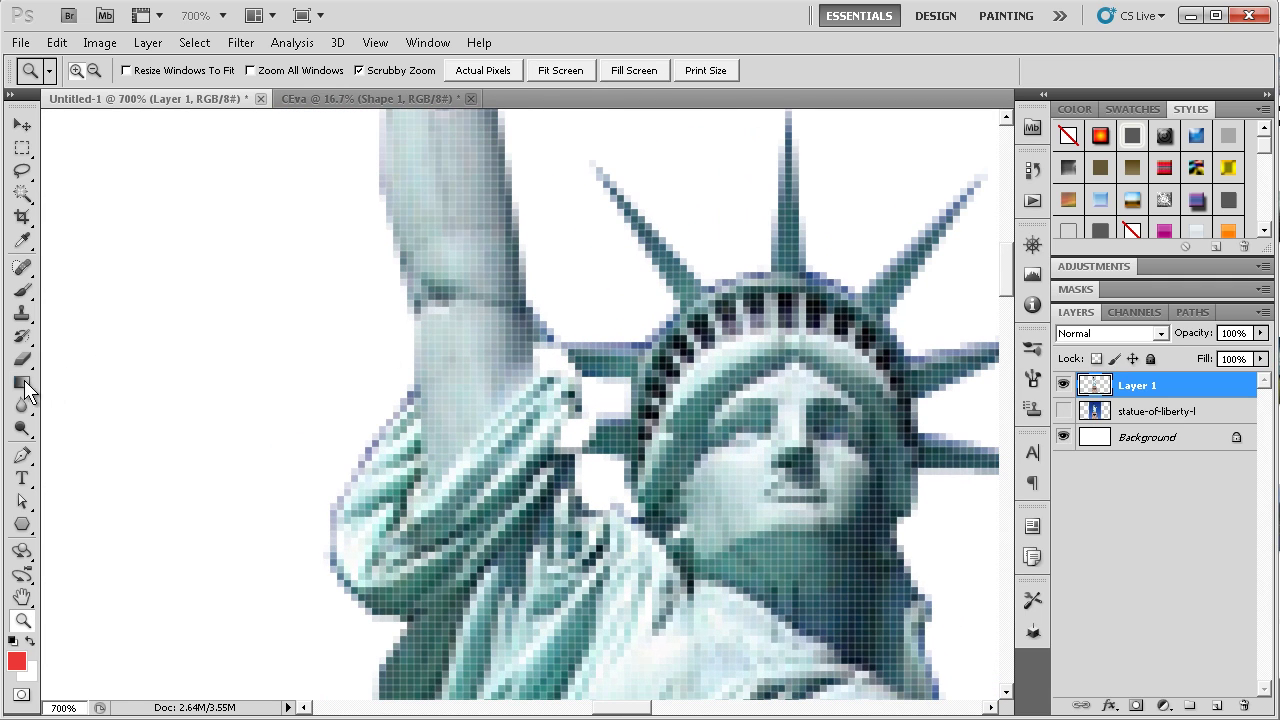
{"action": "left_click", "coordinate": [24, 316]}
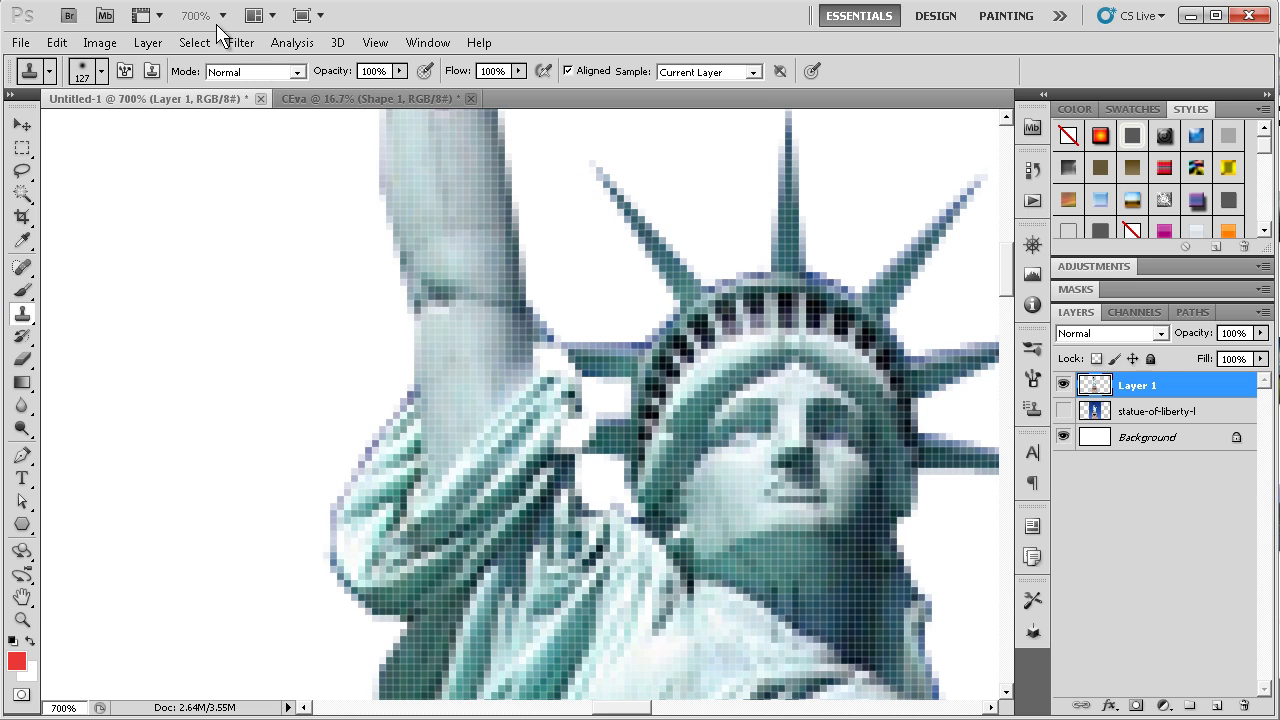
{"action": "left_click", "coordinate": [101, 71]}
{"action": "left_click_drag", "start_coordinate": [56, 127], "coordinate": [46, 127]}
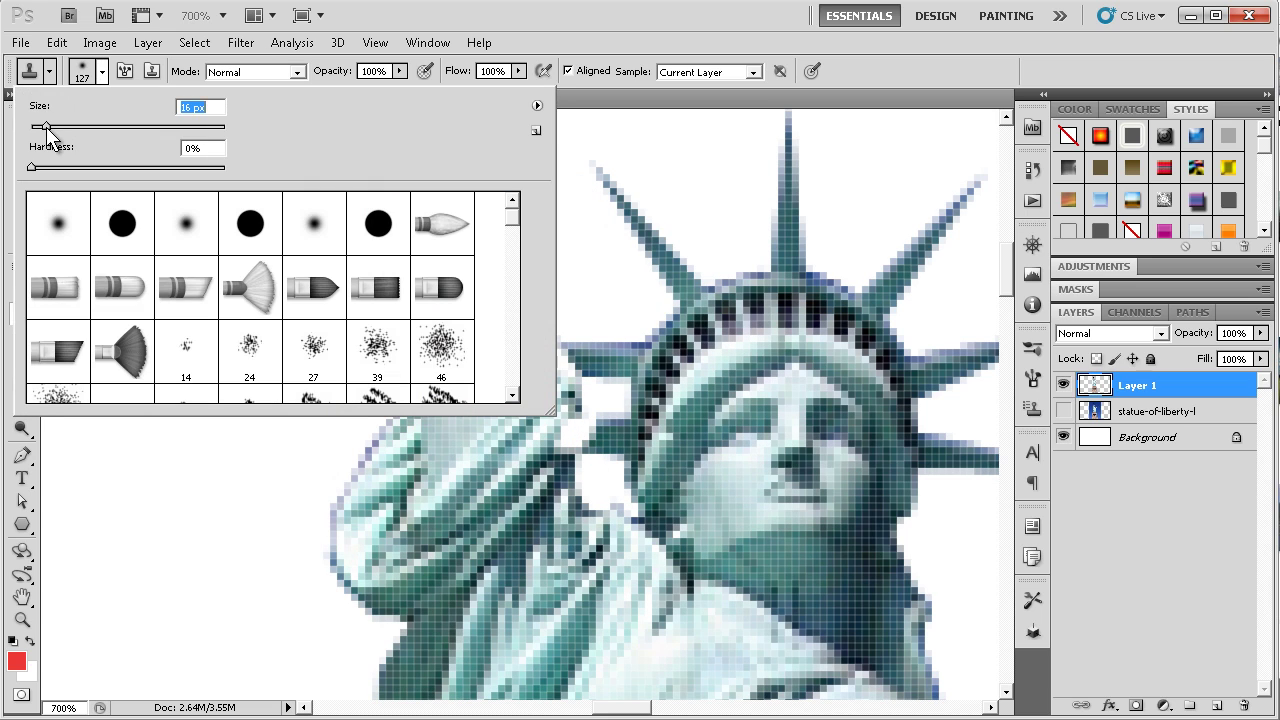
{"action": "left_click", "coordinate": [568, 95]}
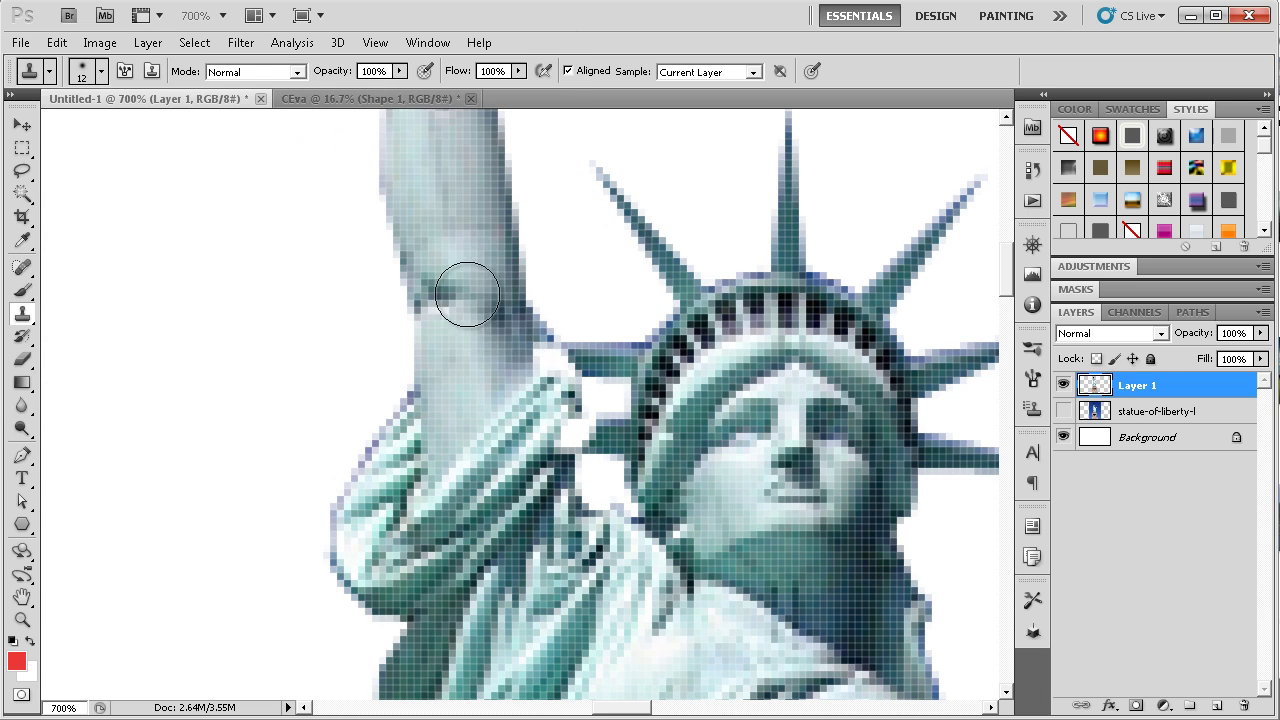
{"action": "left_click", "coordinate": [76, 72]}
{"action": "left_click_drag", "start_coordinate": [47, 127], "coordinate": [36, 127]}
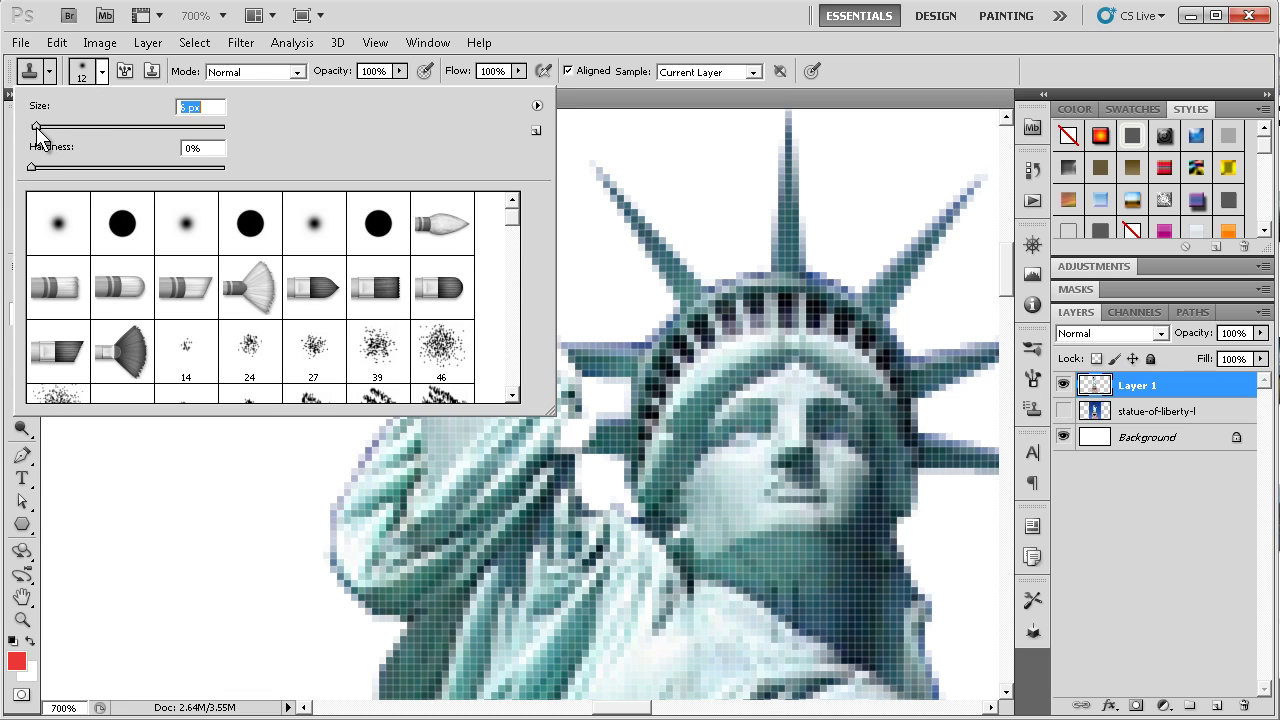
{"action": "key", "text": "Return"}
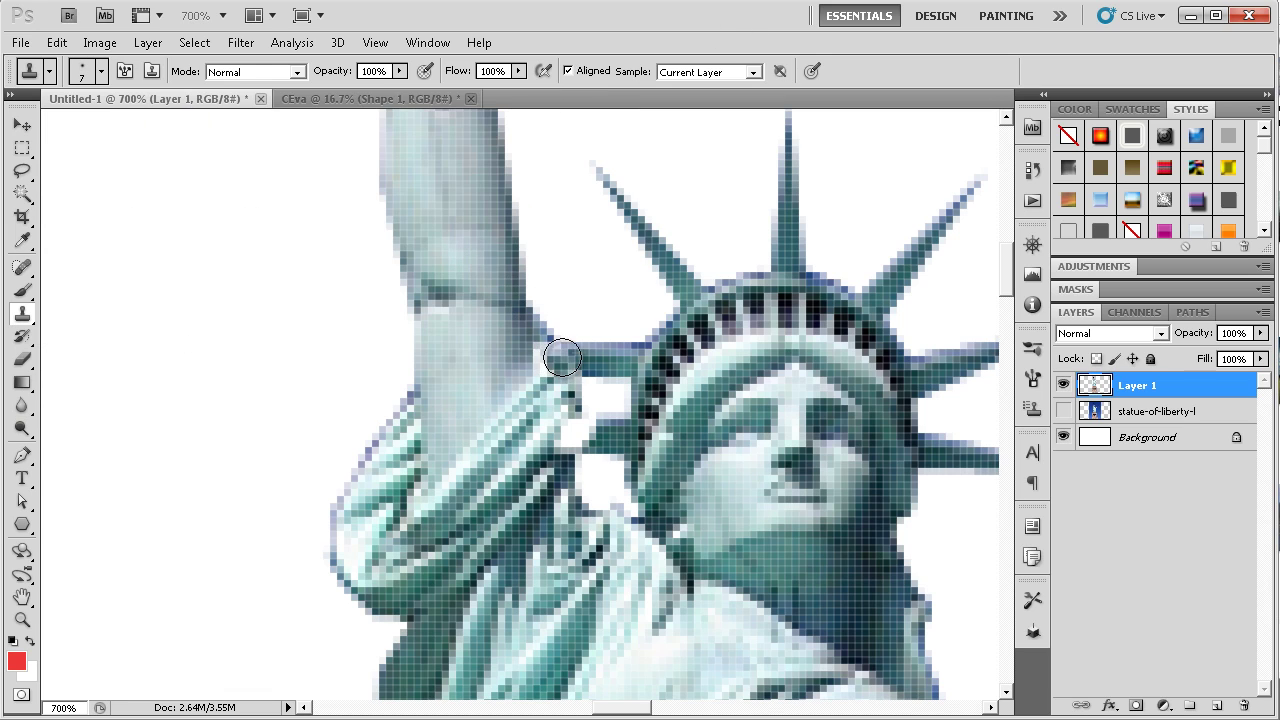
Clone over the arm's edge and the figure's left side on the balustrade
{"action": "left_click_drag", "start_coordinate": [543, 357], "coordinate": [576, 424]}
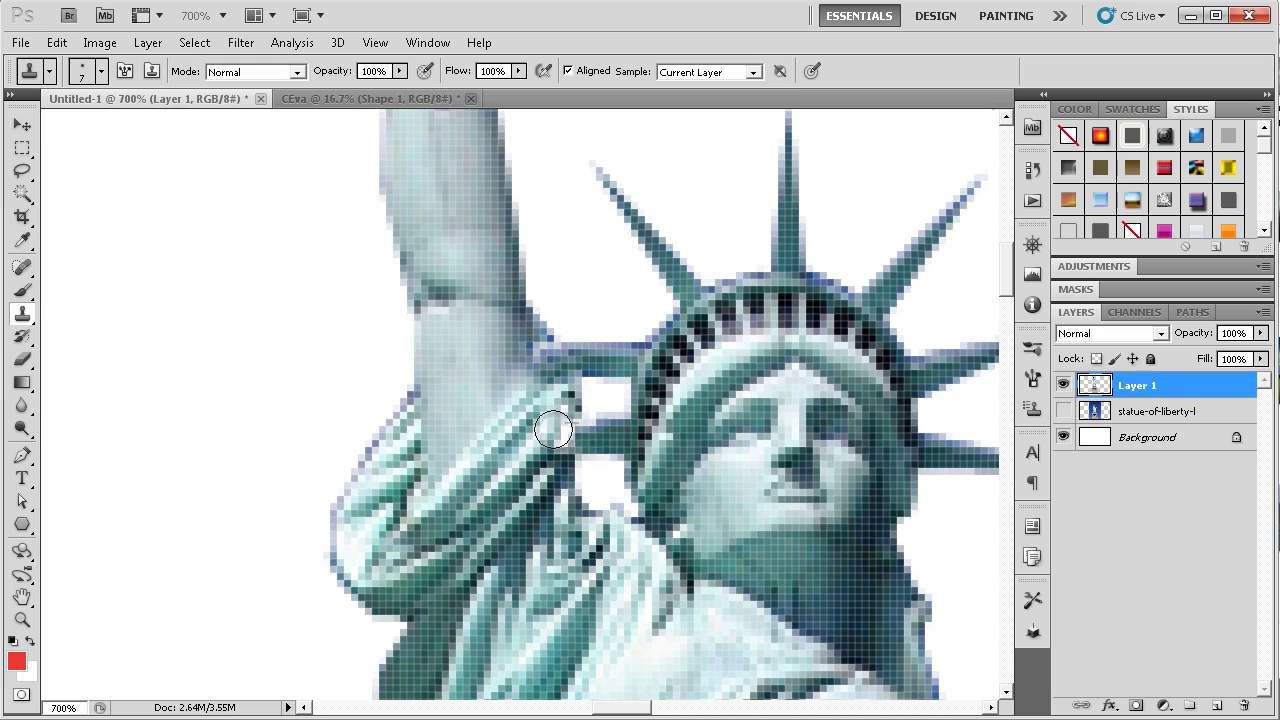
{"action": "scroll", "coordinate": [640, 350], "scroll_direction": "down", "scroll_amount": 5}
{"action": "scroll", "coordinate": [600, 150], "scroll_direction": "down", "scroll_amount": 10}
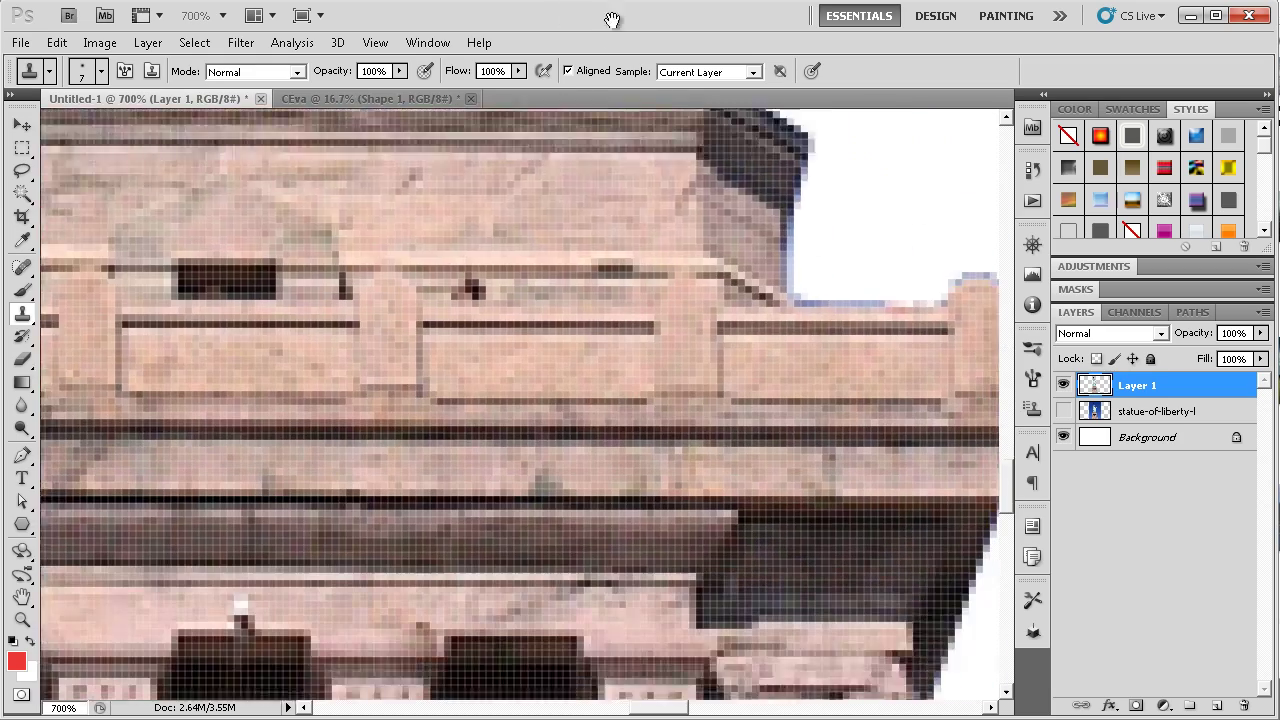
{"action": "scroll", "coordinate": [657, 266], "scroll_direction": "down", "scroll_amount": 5}
{"action": "scroll", "coordinate": [669, 200], "scroll_direction": "down", "scroll_amount": 5}
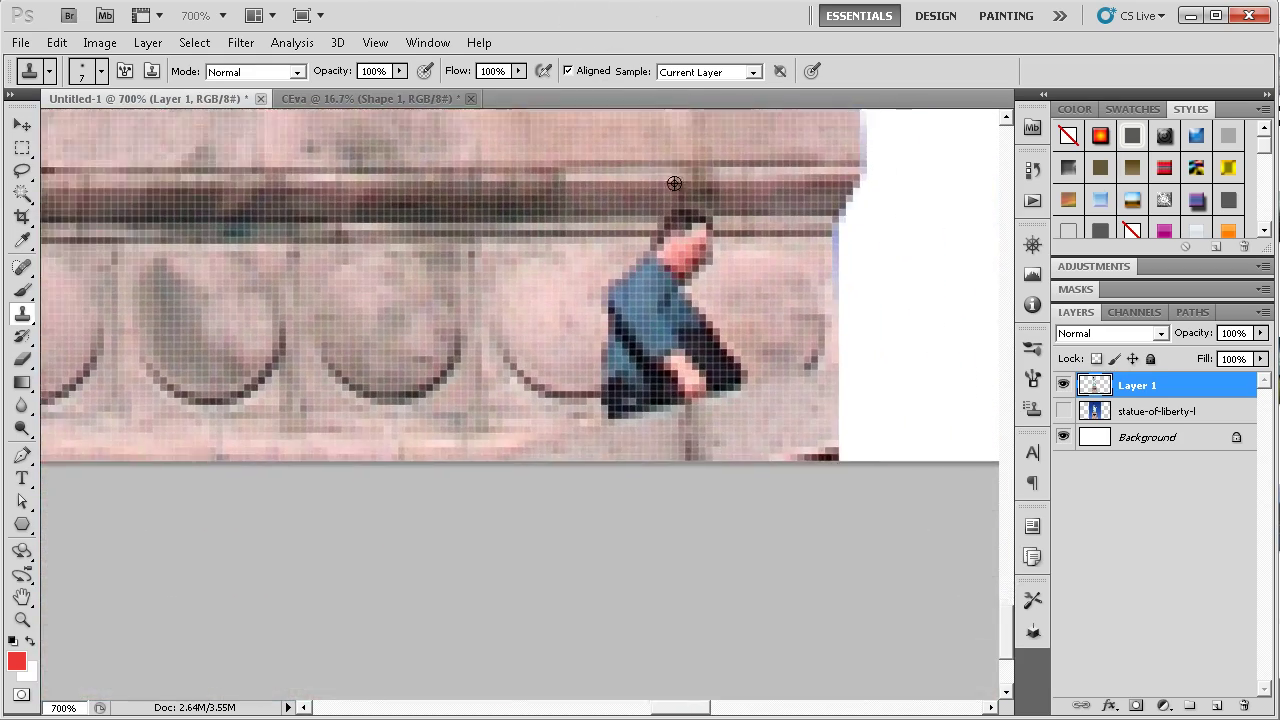
{"action": "scroll", "coordinate": [688, 165], "scroll_direction": "down", "scroll_amount": 2}
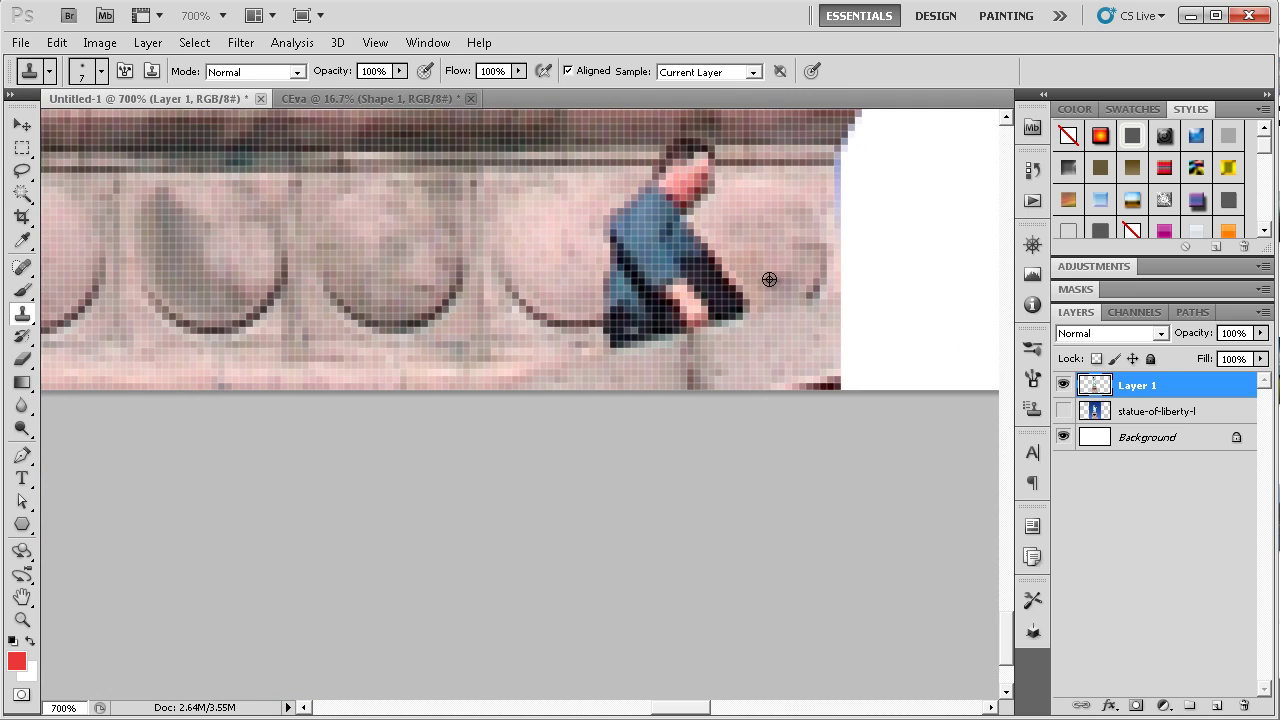
{"action": "left_click", "coordinate": [591, 261], "text": "alt"}
{"action": "mouse_move", "coordinate": [608, 206]}
{"action": "left_mouse_down"}
{"action": "mouse_move", "coordinate": [602, 318]}
{"action": "mouse_move", "coordinate": [620, 257]}
{"action": "mouse_move", "coordinate": [560, 190]}
{"action": "mouse_move", "coordinate": [536, 249]}
{"action": "left_mouse_up"}
Clone arch and wall texture over the figure's arm, head, hair and body
{"action": "left_click", "coordinate": [560, 383], "text": "alt"}
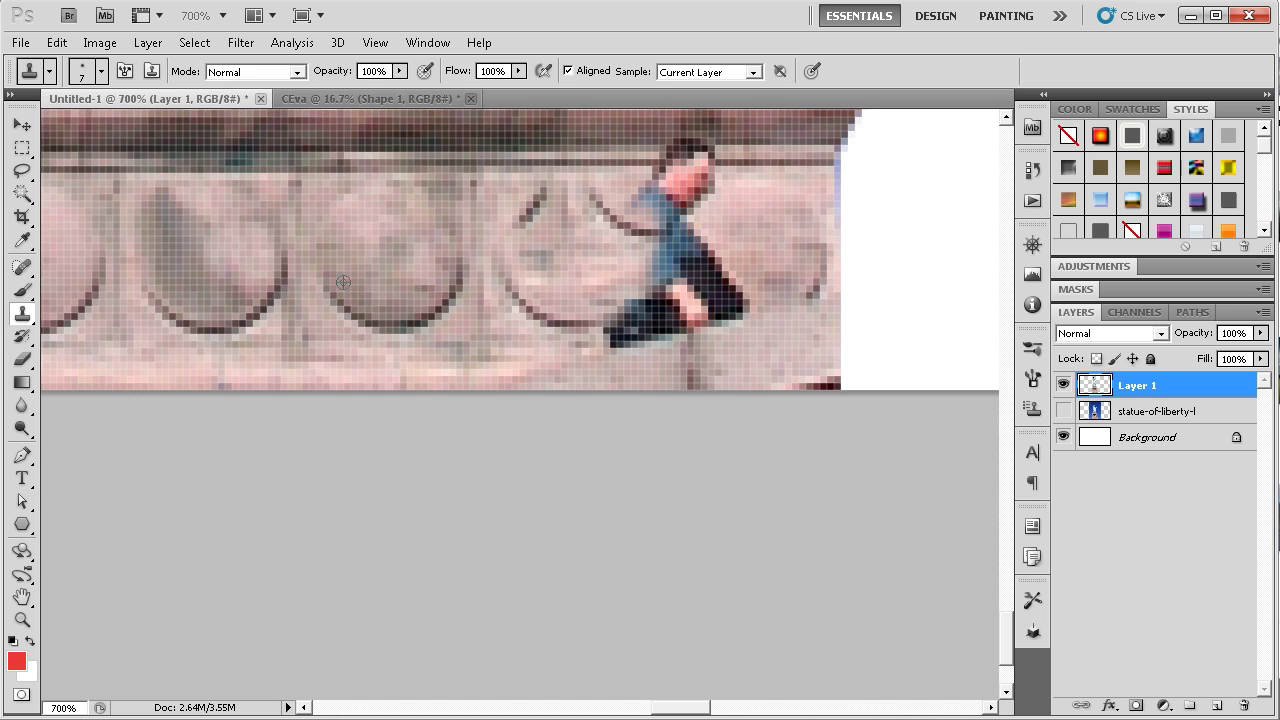
{"action": "left_click", "coordinate": [393, 205], "text": "alt"}
{"action": "mouse_move", "coordinate": [560, 250]}
{"action": "left_mouse_down"}
{"action": "mouse_move", "coordinate": [571, 214]}
{"action": "mouse_move", "coordinate": [529, 240]}
{"action": "mouse_move", "coordinate": [552, 207]}
{"action": "mouse_move", "coordinate": [523, 271]}
{"action": "mouse_move", "coordinate": [563, 200]}
{"action": "mouse_move", "coordinate": [626, 249]}
{"action": "mouse_move", "coordinate": [598, 302]}
{"action": "mouse_move", "coordinate": [594, 194]}
{"action": "mouse_move", "coordinate": [580, 206]}
{"action": "mouse_move", "coordinate": [586, 300]}
{"action": "left_mouse_up"}
{"action": "left_click", "coordinate": [771, 354], "text": "alt"}
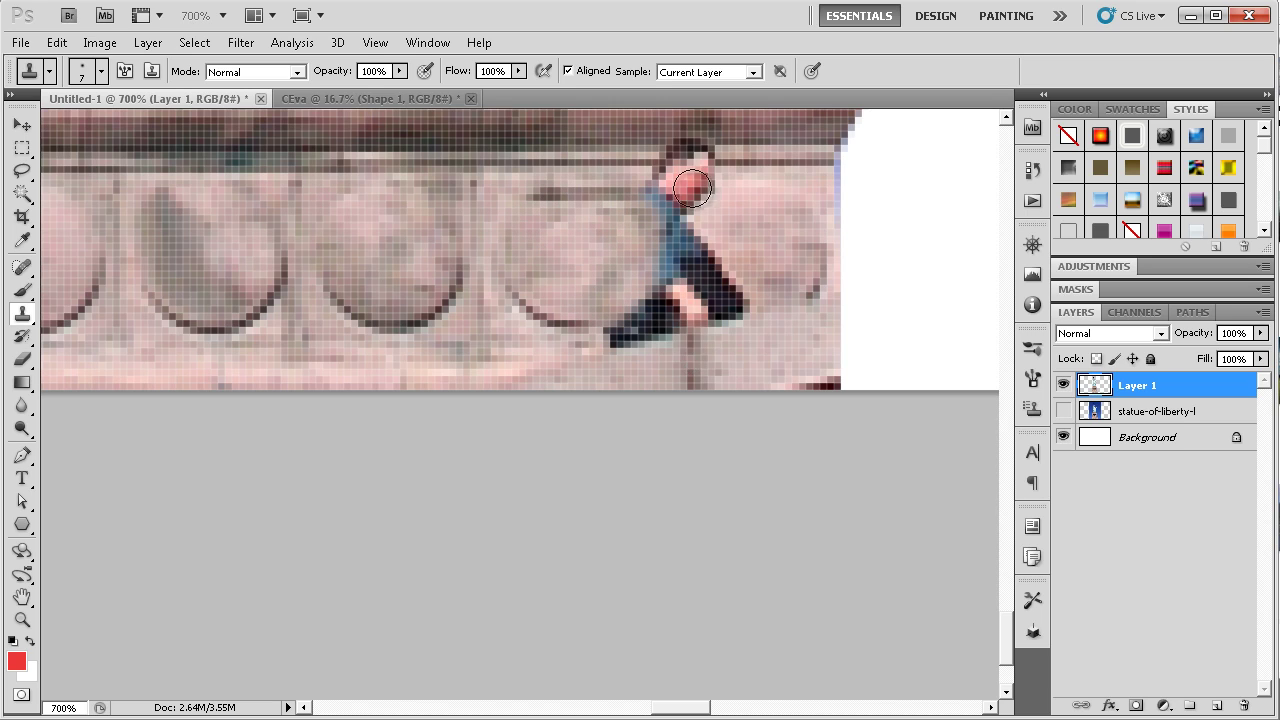
{"action": "mouse_move", "coordinate": [692, 352]}
{"action": "left_mouse_down"}
{"action": "mouse_move", "coordinate": [690, 165]}
{"action": "mouse_move", "coordinate": [685, 340]}
{"action": "left_mouse_up"}
{"action": "key", "text": "ctrl+z"}
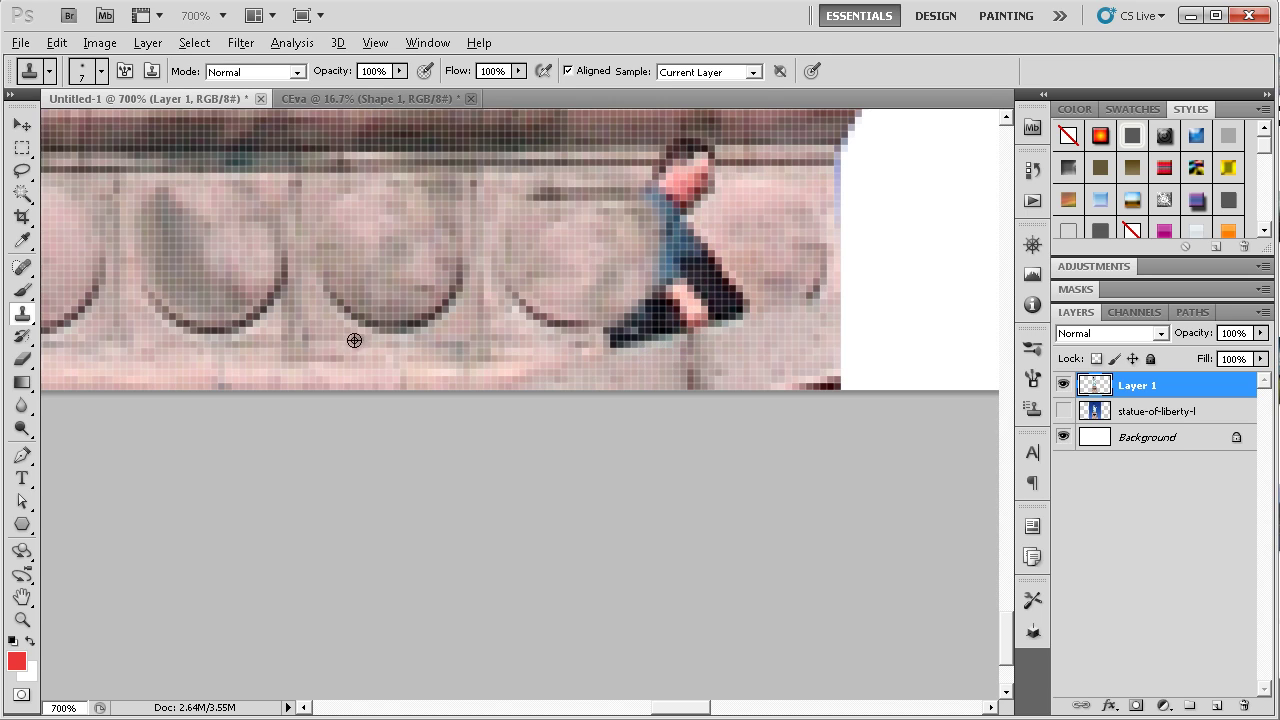
{"action": "left_click_drag", "start_coordinate": [718, 170], "coordinate": [688, 148]}
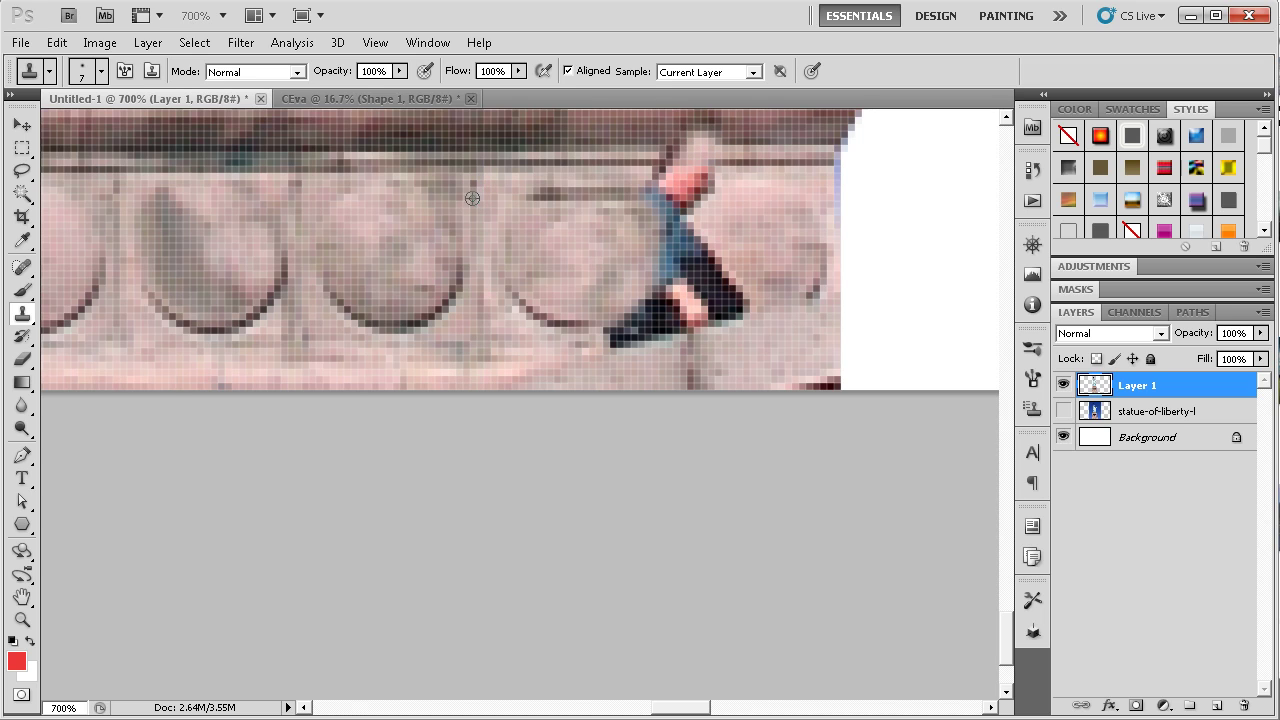
{"action": "mouse_move", "coordinate": [720, 340]}
{"action": "left_mouse_down"}
{"action": "mouse_move", "coordinate": [694, 380]}
{"action": "mouse_move", "coordinate": [680, 170]}
{"action": "mouse_move", "coordinate": [666, 277]}
{"action": "mouse_move", "coordinate": [643, 318]}
{"action": "mouse_move", "coordinate": [686, 337]}
{"action": "mouse_move", "coordinate": [731, 329]}
{"action": "mouse_move", "coordinate": [723, 206]}
{"action": "mouse_move", "coordinate": [694, 134]}
{"action": "left_mouse_up"}
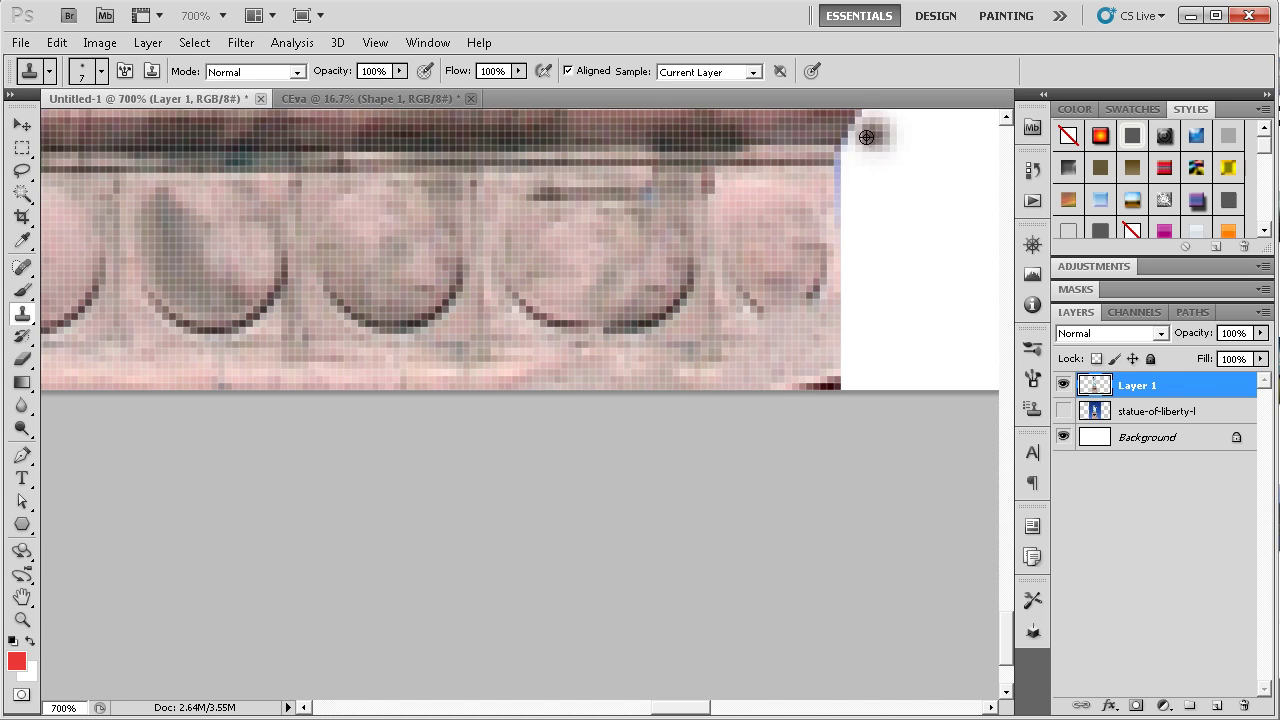
Inspect the retouched pedestal at actual size to confirm the figure is gone
{"action": "key", "text": "z"}
{"action": "left_click", "coordinate": [561, 72]}
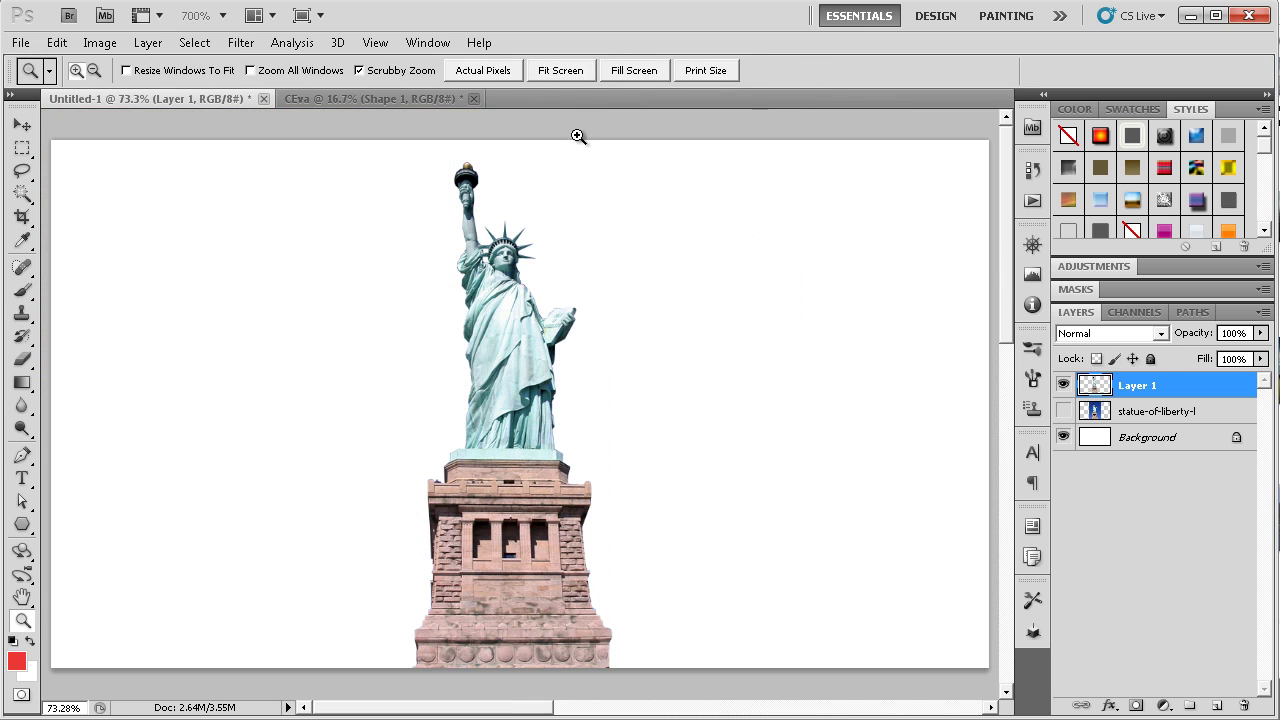
{"action": "left_click", "coordinate": [578, 392]}
{"action": "scroll", "coordinate": [580, 390], "scroll_direction": "down", "scroll_amount": 1}
{"action": "scroll", "coordinate": [743, 329], "scroll_direction": "down", "scroll_amount": 3}
{"action": "scroll", "coordinate": [720, 323], "scroll_direction": "up", "scroll_amount": 7}
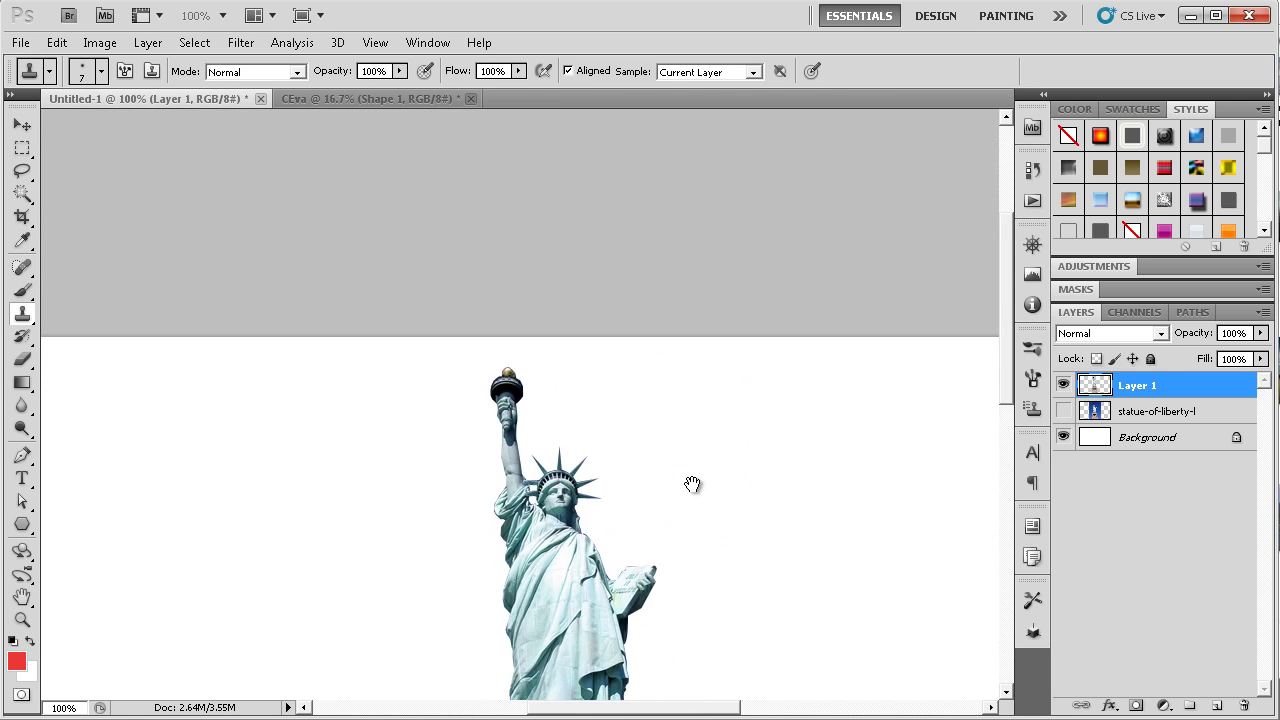
{"action": "scroll", "coordinate": [691, 486], "scroll_direction": "up", "scroll_amount": 4}
{"action": "scroll", "coordinate": [660, 340], "scroll_direction": "down", "scroll_amount": 3}
{"action": "scroll", "coordinate": [641, 320], "scroll_direction": "down", "scroll_amount": 5}
{"action": "scroll", "coordinate": [642, 250], "scroll_direction": "up", "scroll_amount": 1}
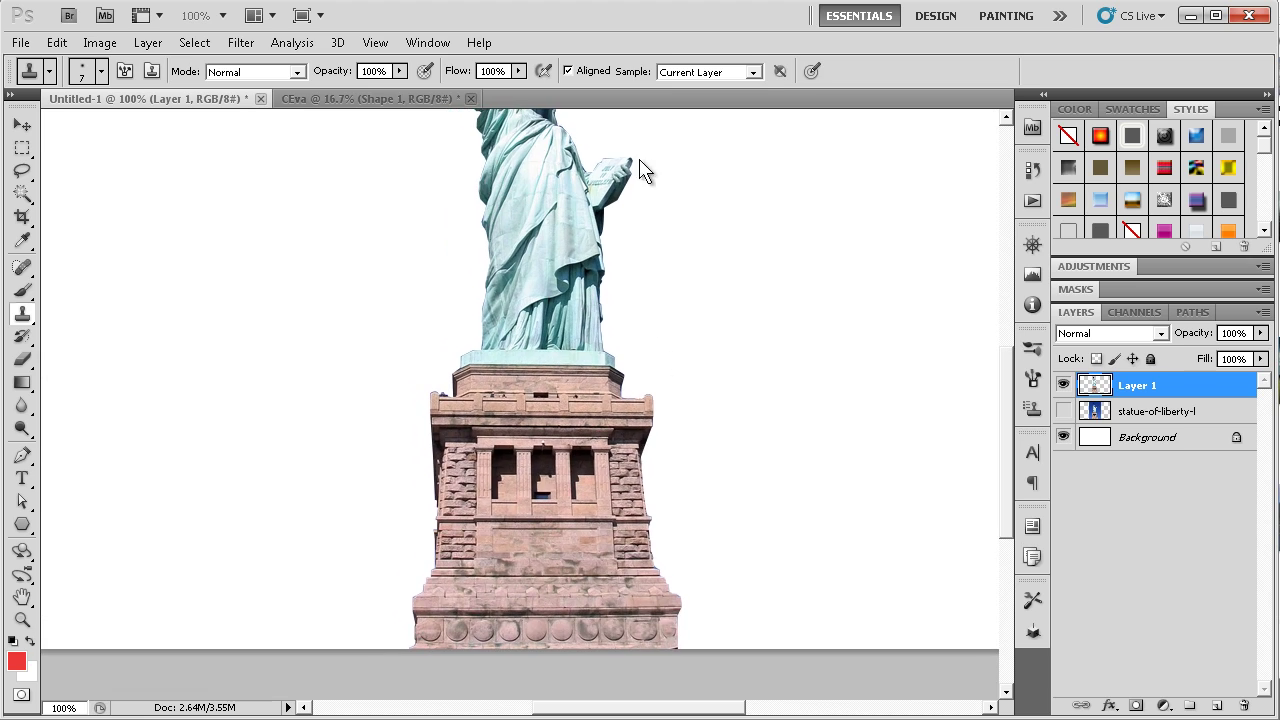
Delete the hidden statue-of-liberty-l layer and bring the stock photo folder forward
{"action": "key", "text": "z"}
{"action": "left_click", "coordinate": [580, 67]}
{"action": "key", "text": "s"}
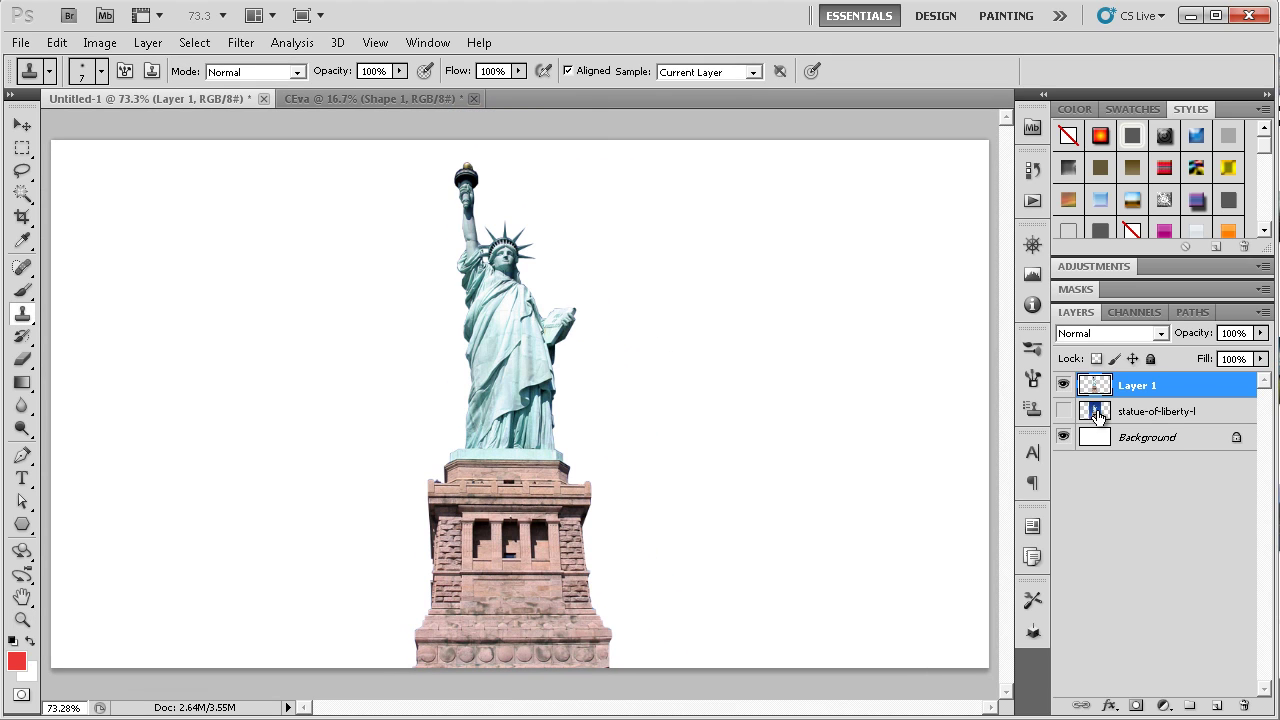
{"action": "left_click", "coordinate": [1147, 420]}
{"action": "key", "text": "Delete"}
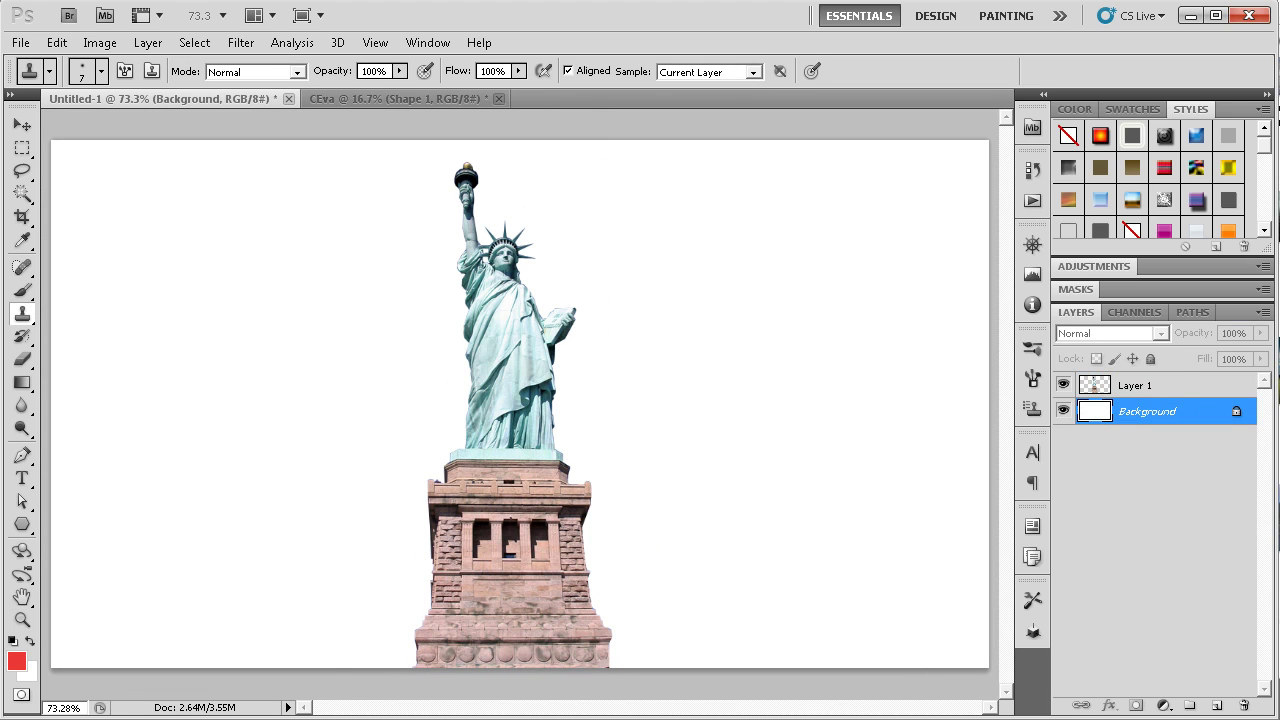
{"action": "left_click", "coordinate": [240, 703]}
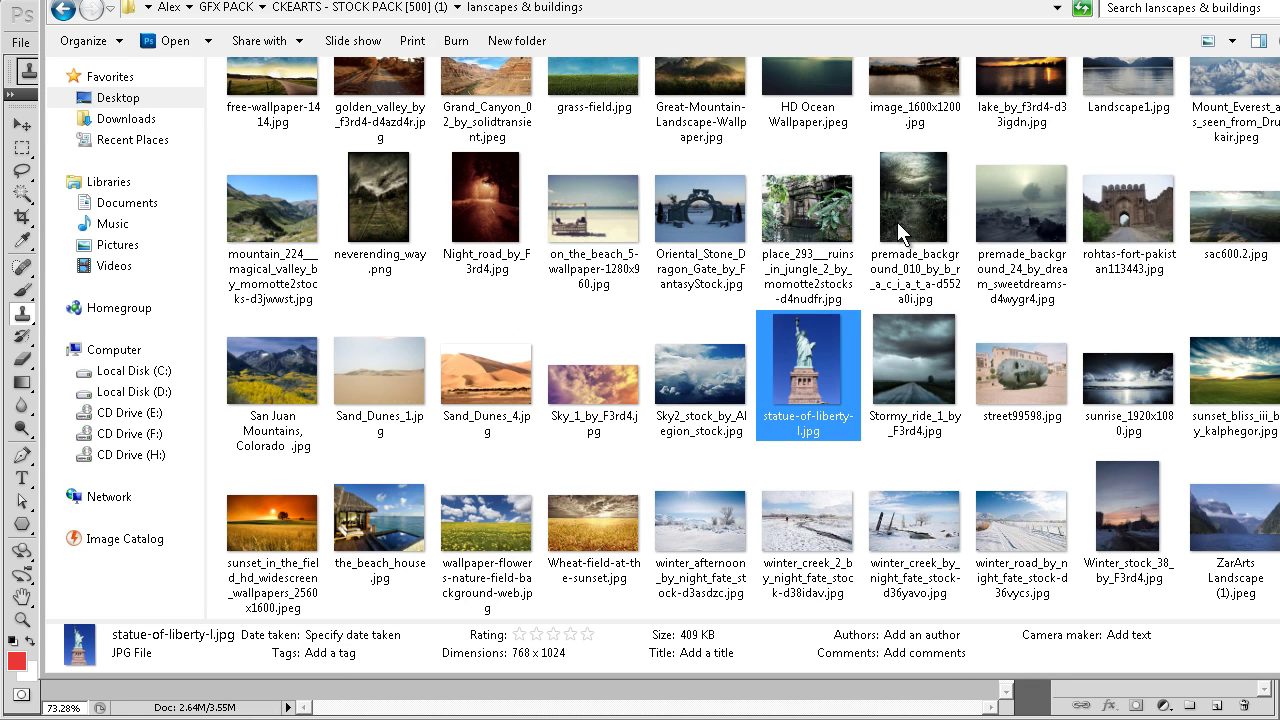
Browse the landscapes folder thumbnails and select sunset_bliss_iii_by_kalphegor.jpg
{"action": "scroll", "coordinate": [1095, 270], "scroll_direction": "down", "scroll_amount": 5}
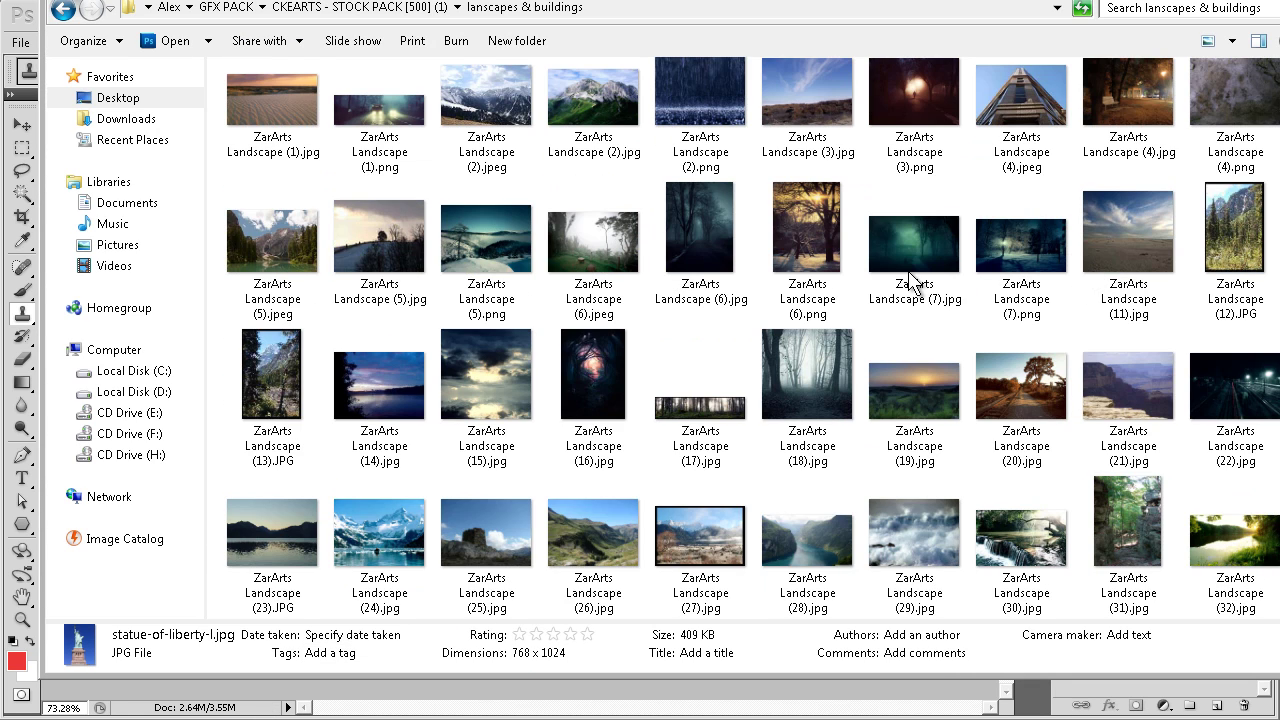
{"action": "scroll", "coordinate": [900, 312], "scroll_direction": "down", "scroll_amount": 3}
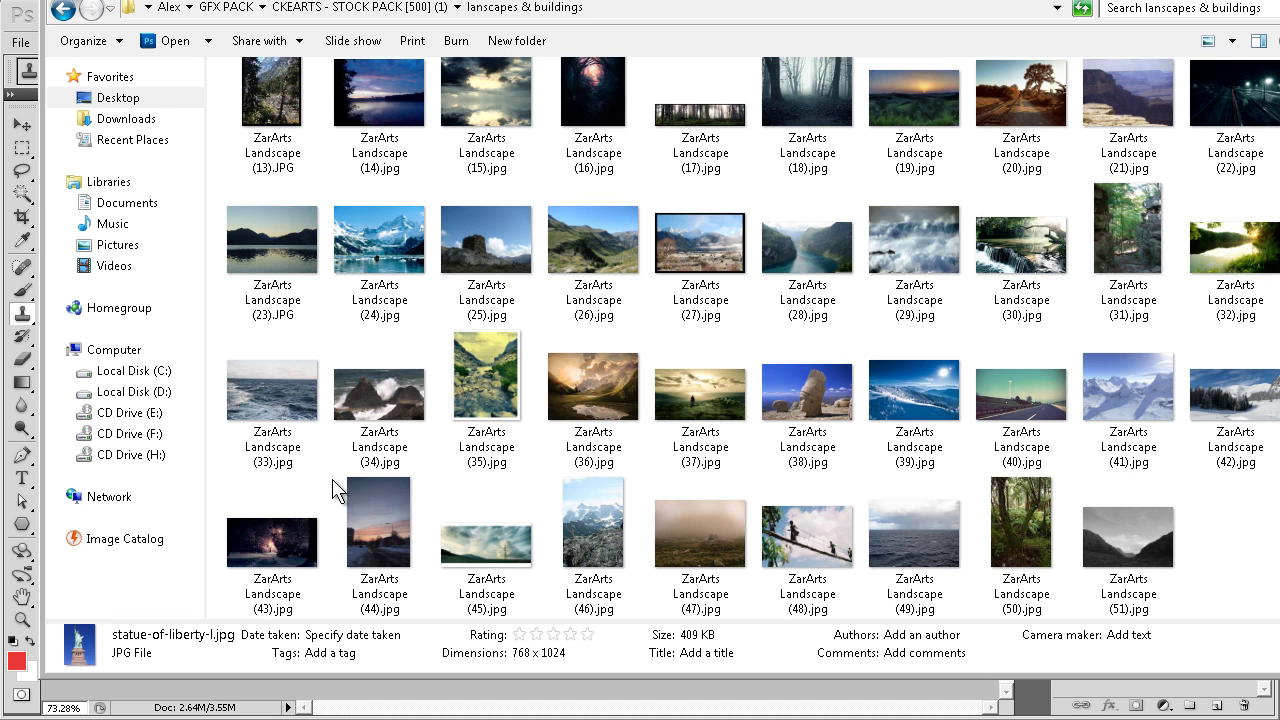
{"action": "scroll", "coordinate": [336, 478], "scroll_direction": "up", "scroll_amount": 3}
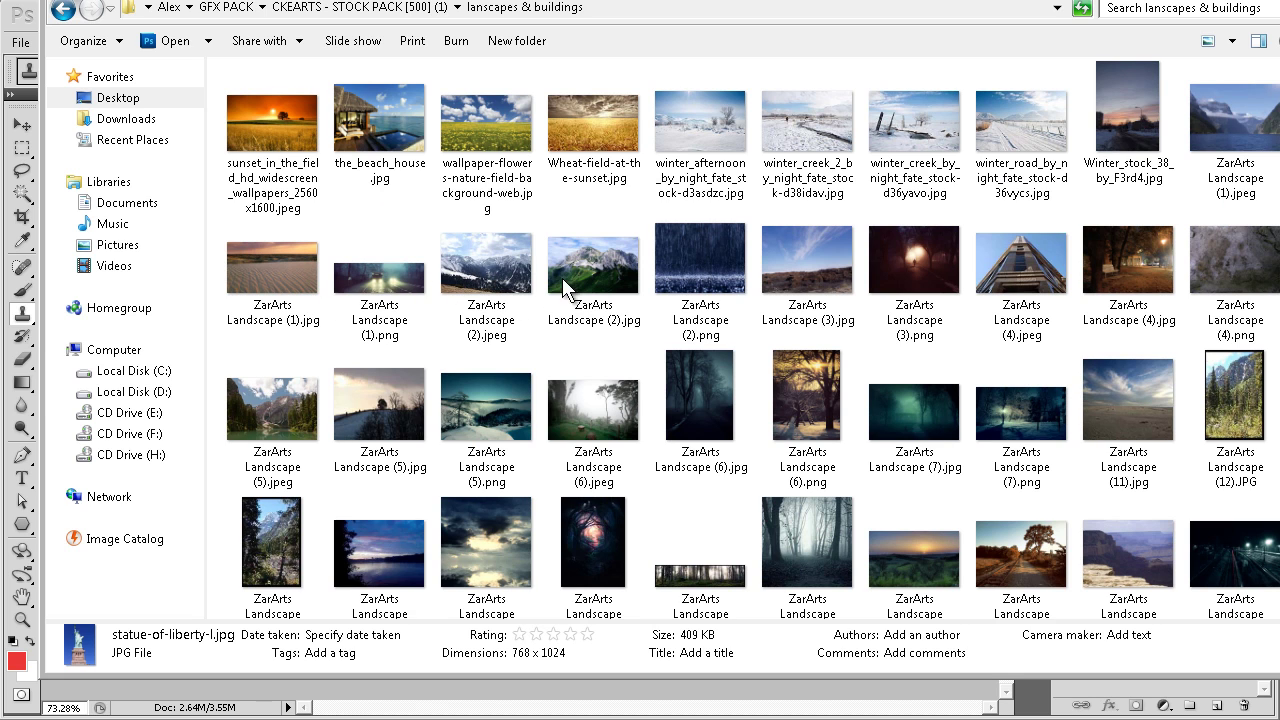
{"action": "scroll", "coordinate": [576, 274], "scroll_direction": "up", "scroll_amount": 5}
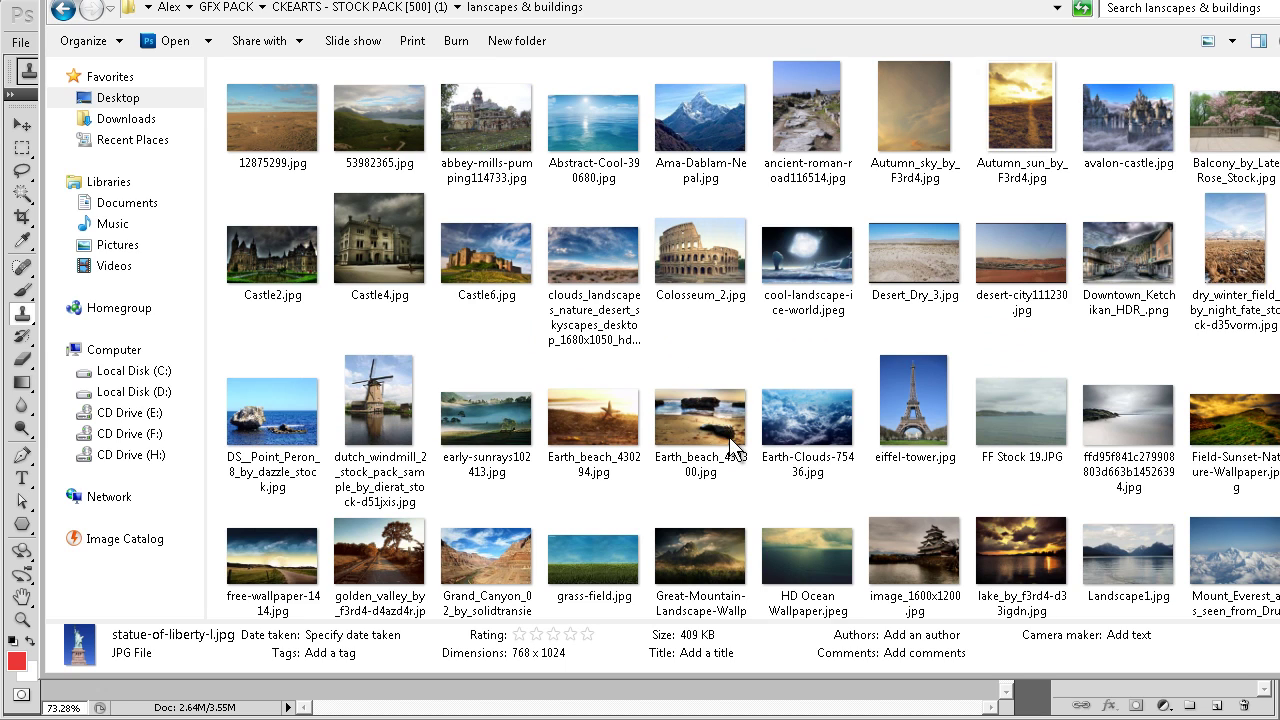
{"action": "left_click", "coordinate": [690, 420]}
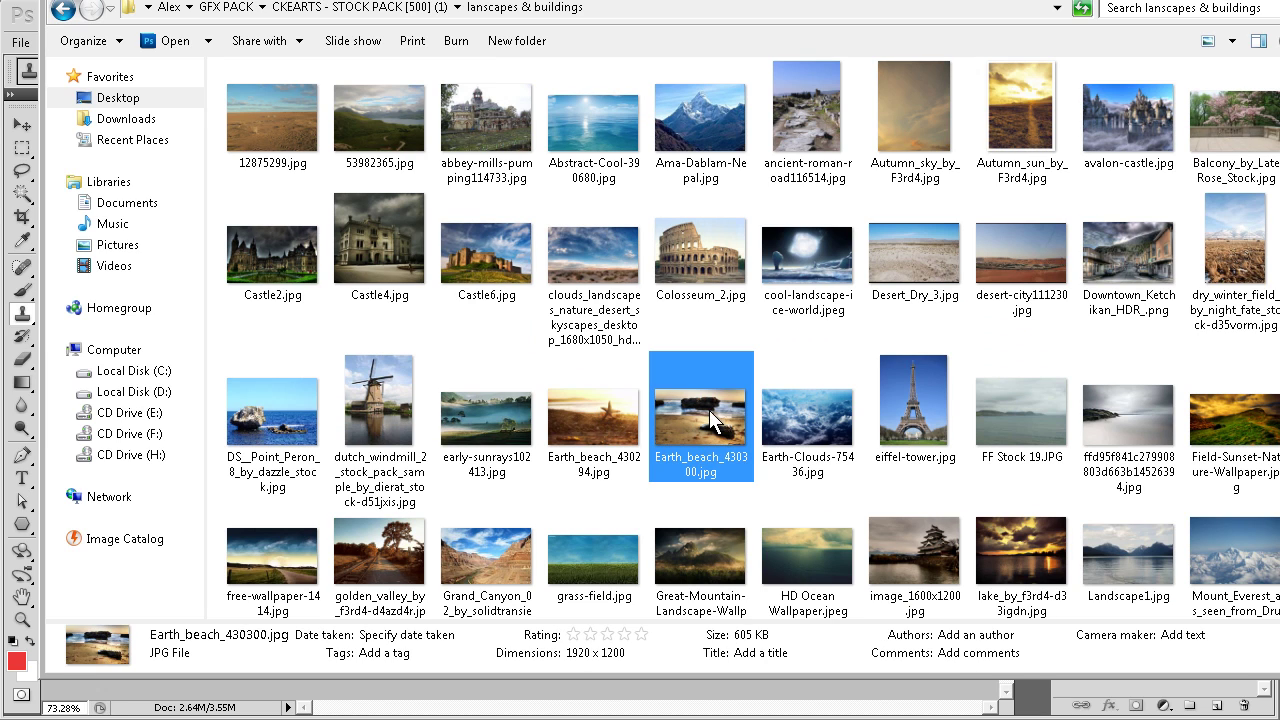
{"action": "scroll", "coordinate": [1125, 429], "scroll_direction": "down", "scroll_amount": 3}
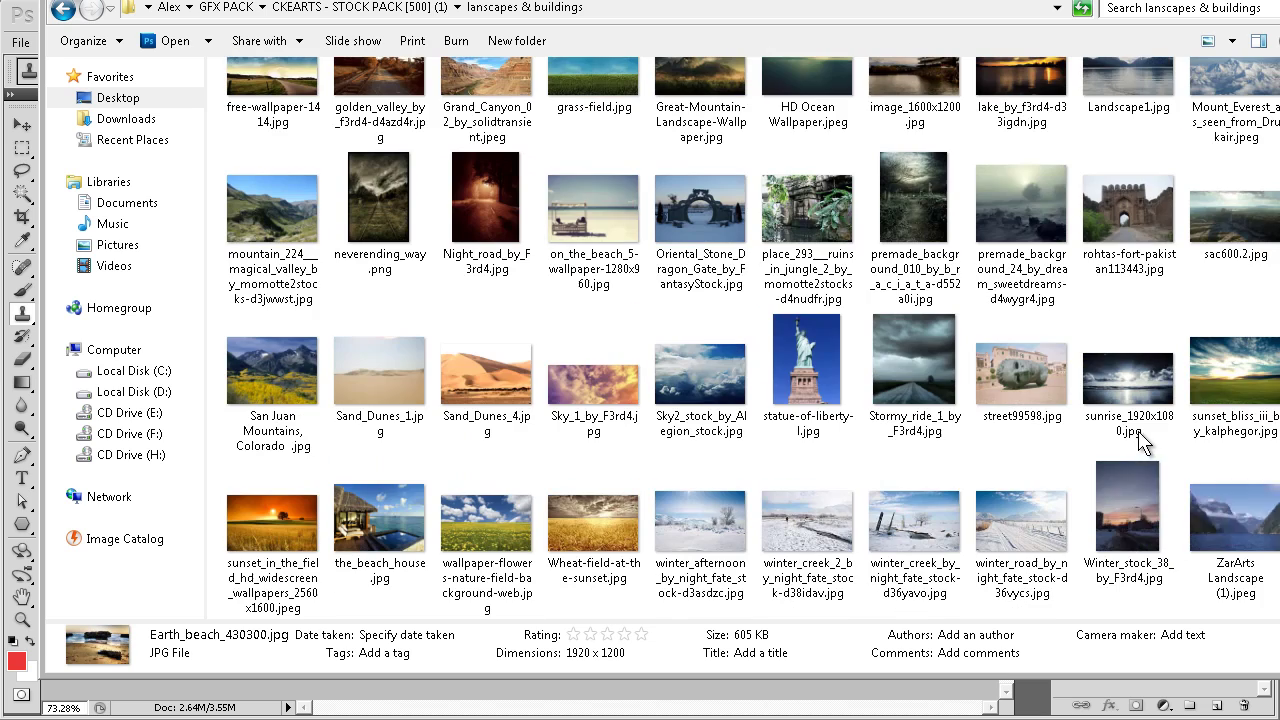
{"action": "left_click", "coordinate": [1252, 395]}
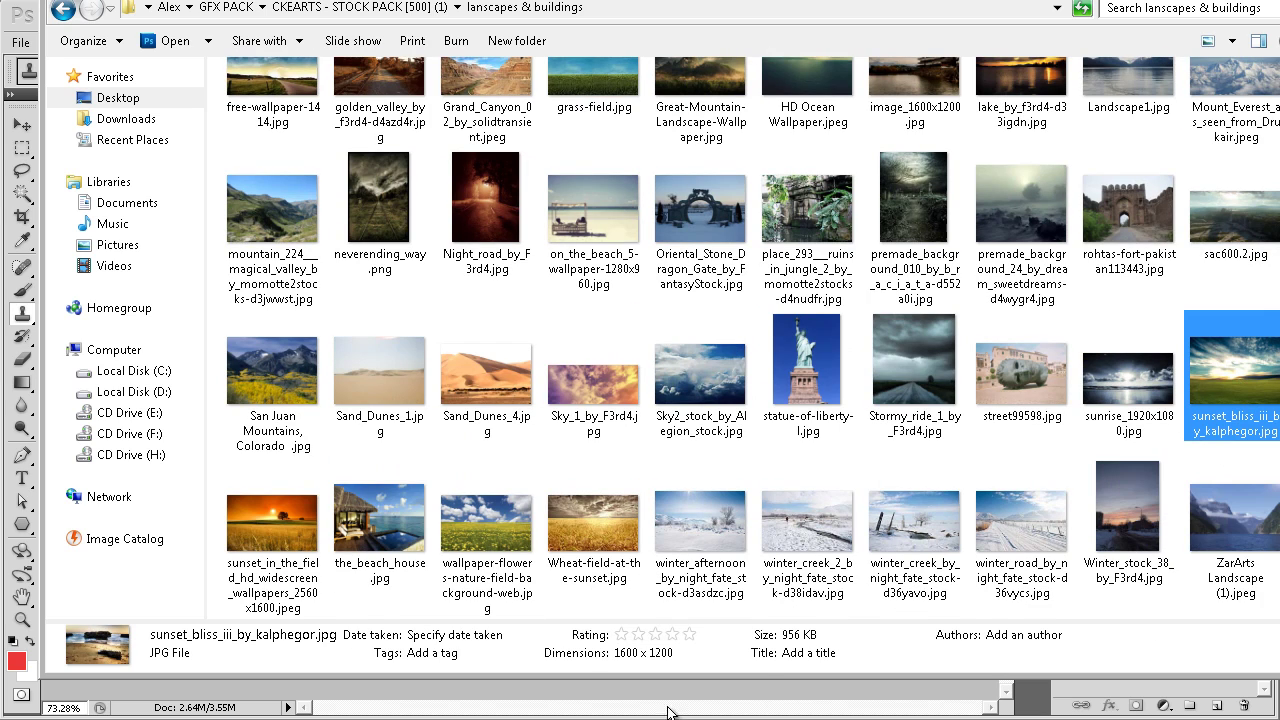
Place the sunset photo into the document and scale it to fill the canvas
{"action": "left_click_drag", "start_coordinate": [672, 700], "coordinate": [820, 583]}
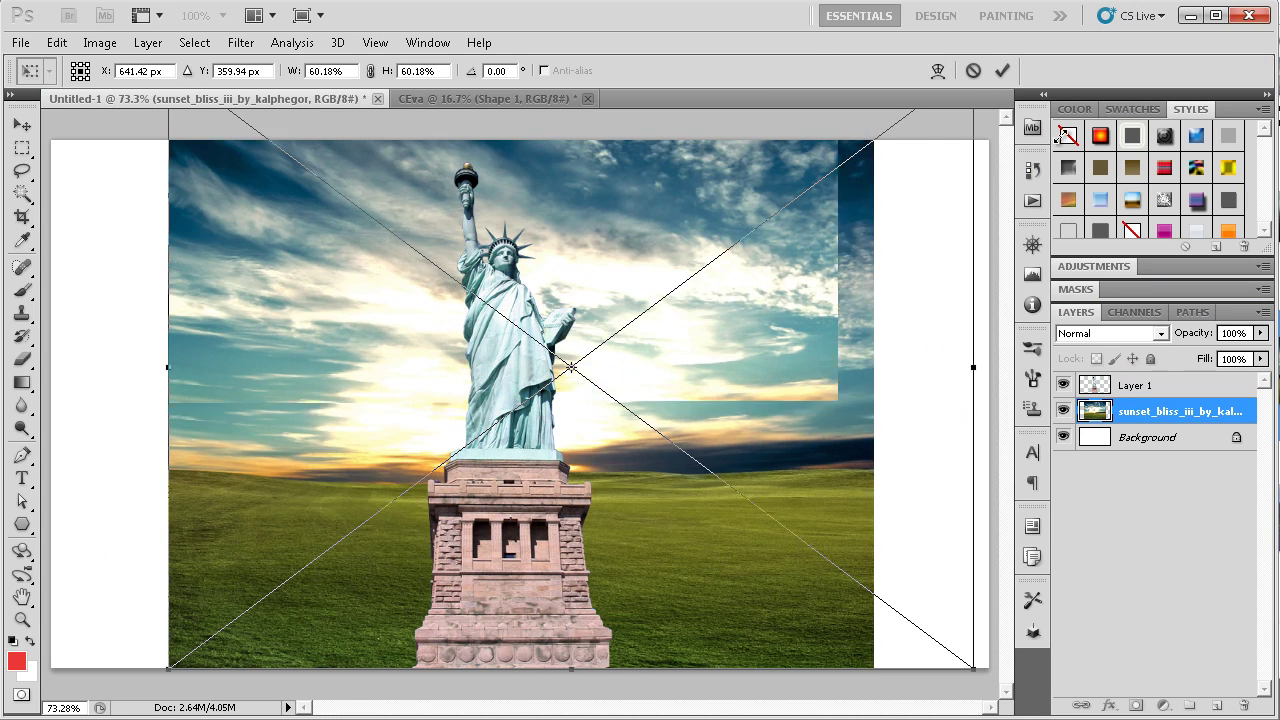
{"action": "left_click_drag", "start_coordinate": [876, 135], "coordinate": [993, 50]}
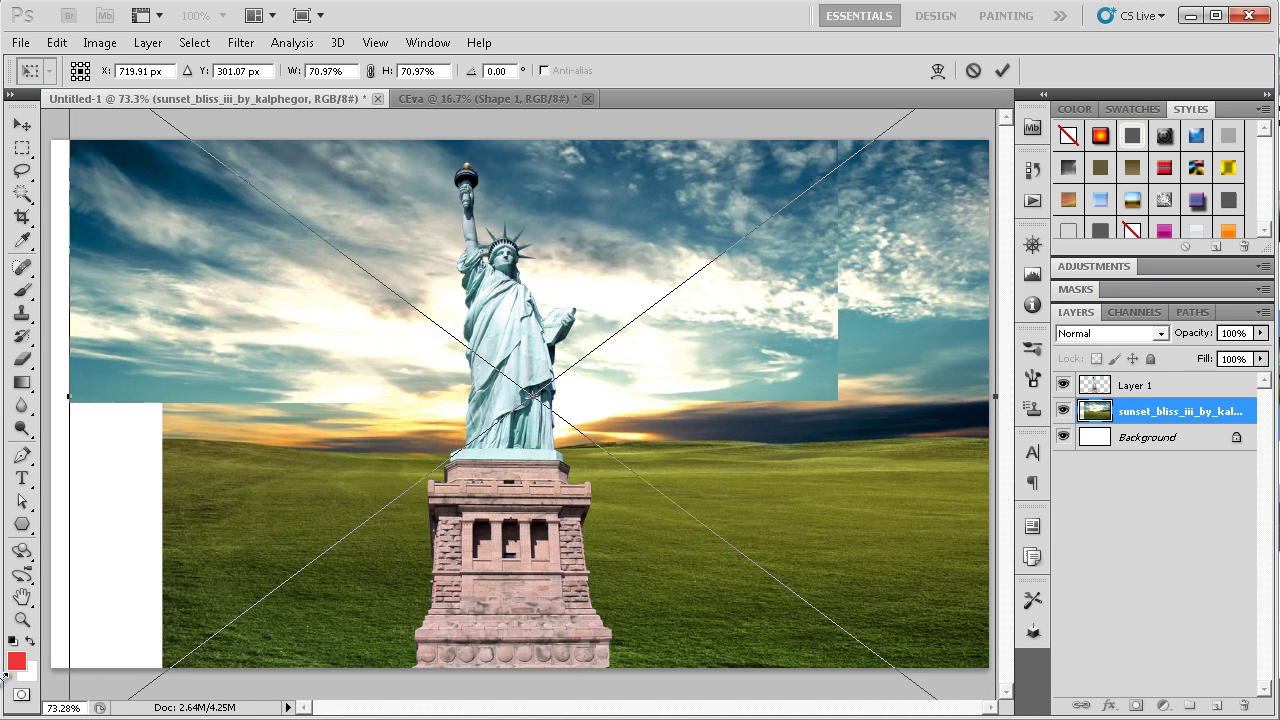
{"action": "left_click_drag", "start_coordinate": [163, 675], "coordinate": [50, 700]}
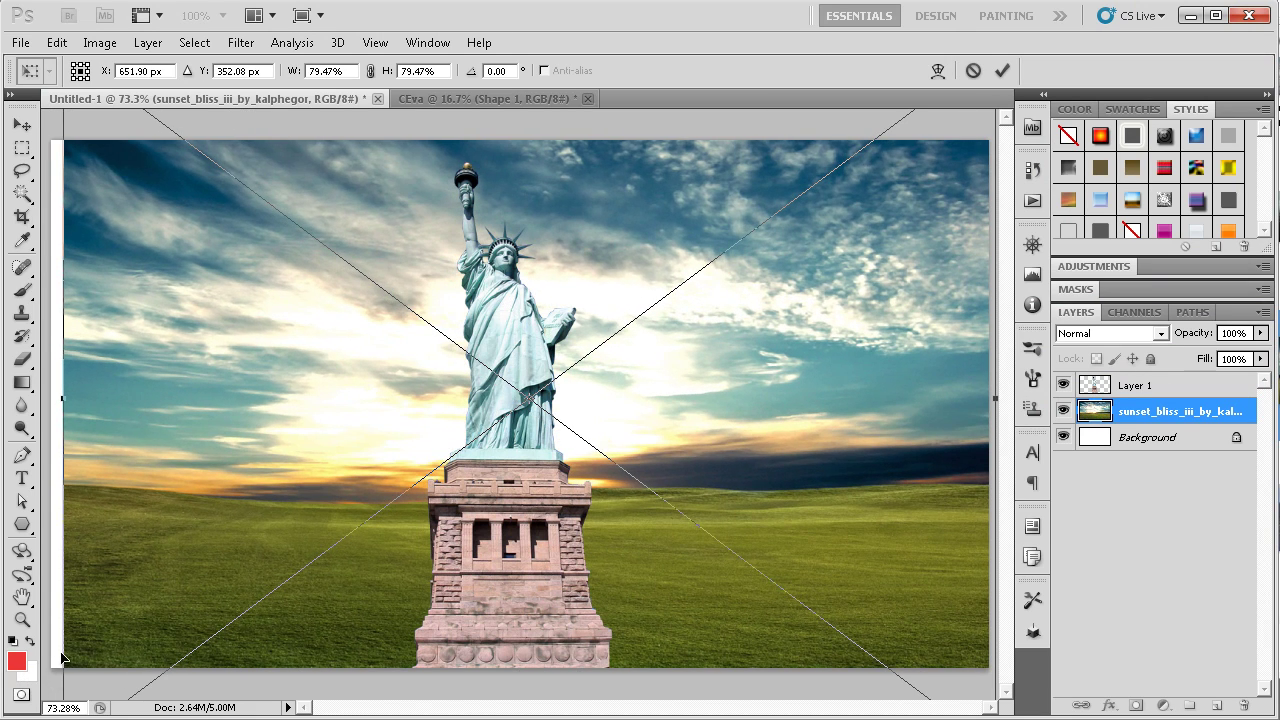
{"action": "left_click_drag", "start_coordinate": [61, 657], "coordinate": [47, 664]}
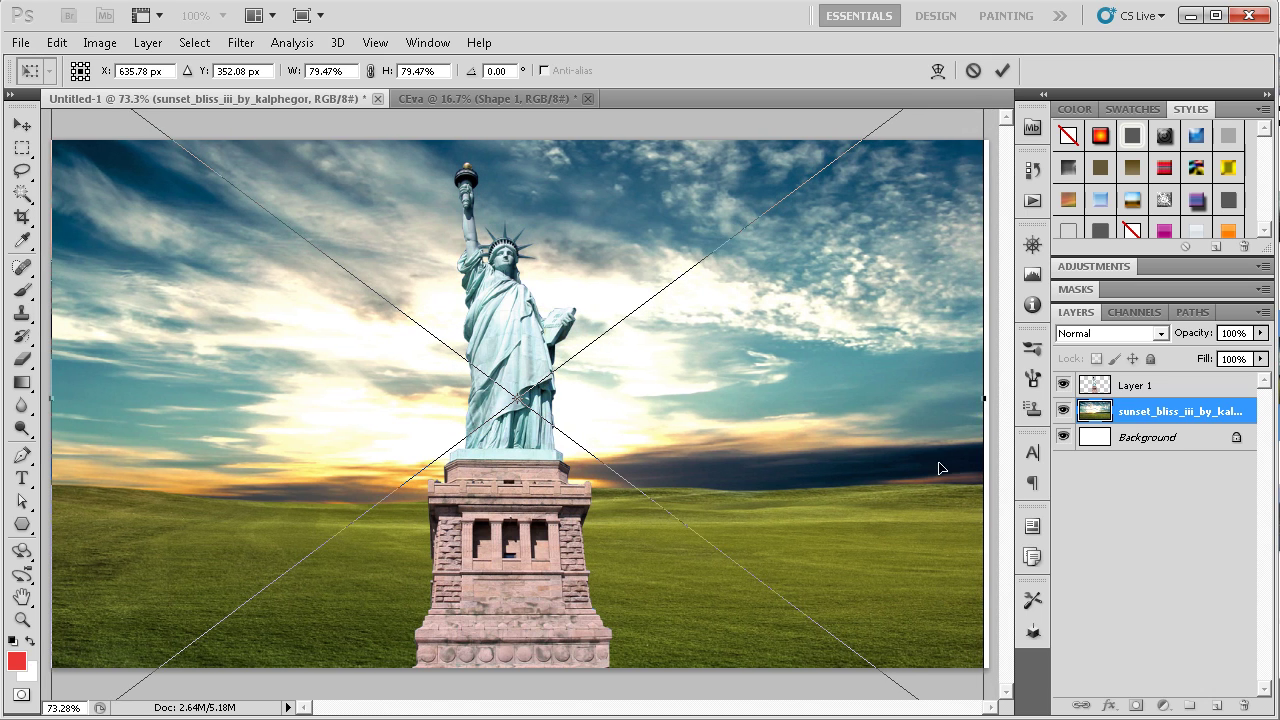
{"action": "left_click_drag", "start_coordinate": [986, 401], "coordinate": [992, 403]}
{"action": "key", "text": "Return"}
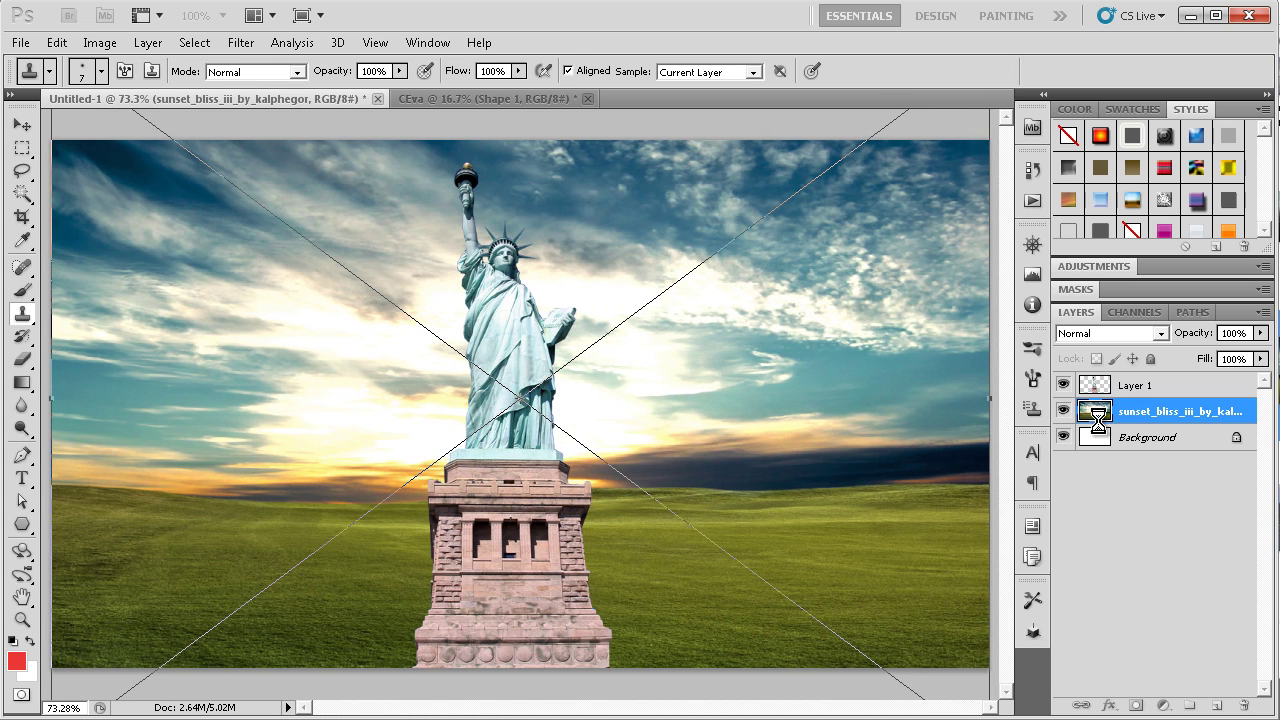
Shrink the statue to about two-thirds size and position it on the grass
{"action": "left_click", "coordinate": [1136, 385]}
{"action": "key", "text": "ctrl+t"}
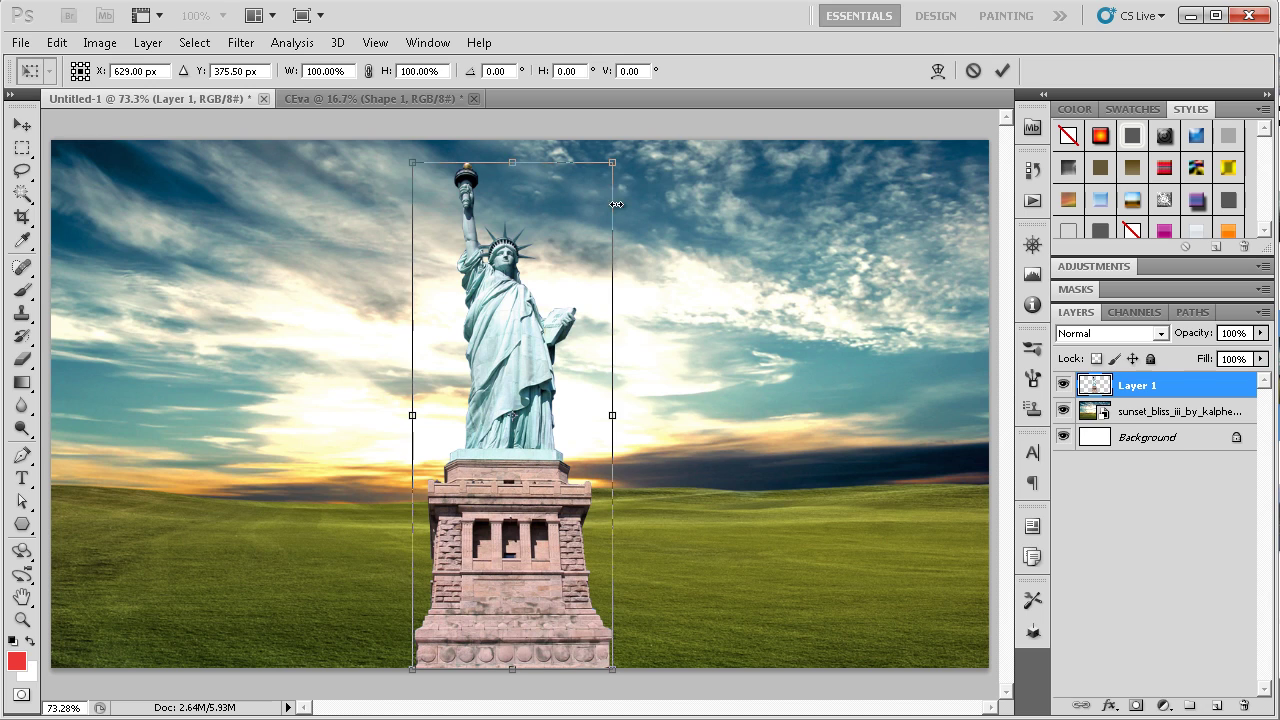
{"action": "left_click_drag", "start_coordinate": [612, 162], "coordinate": [540, 344]}
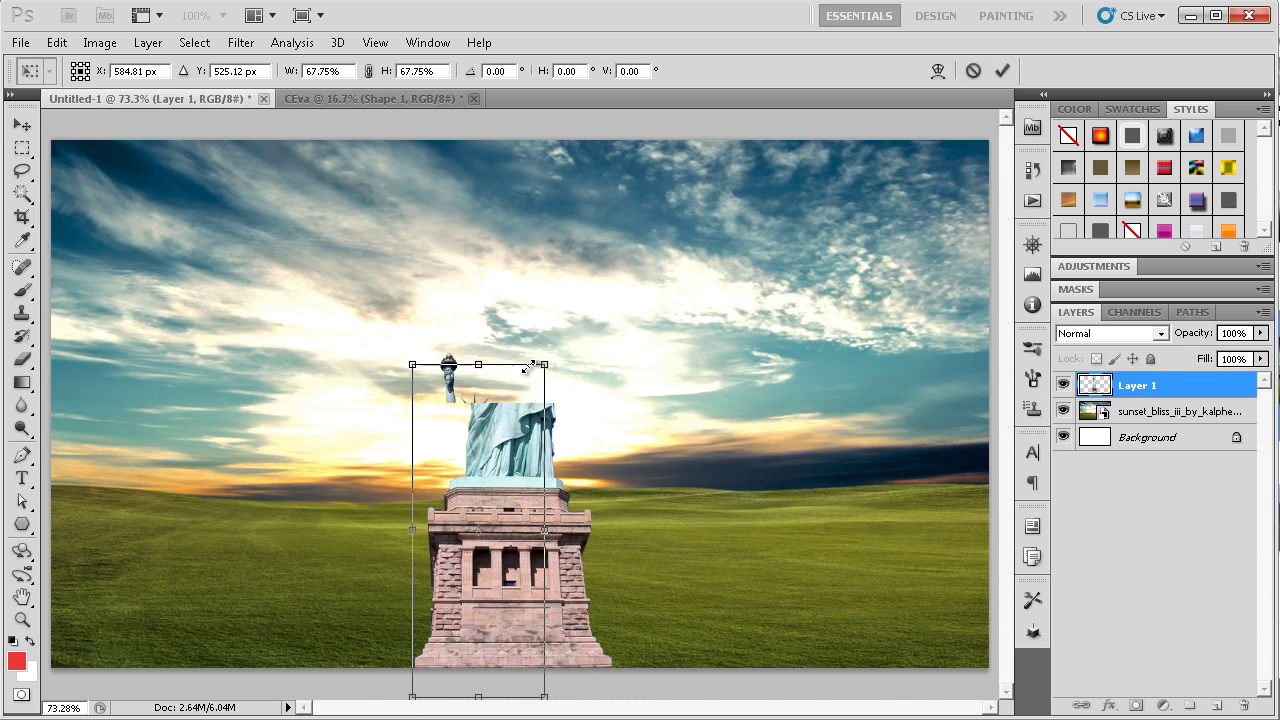
{"action": "mouse_move", "coordinate": [487, 489]}
{"action": "left_mouse_down"}
{"action": "mouse_move", "coordinate": [487, 518]}
{"action": "mouse_move", "coordinate": [505, 427]}
{"action": "left_mouse_up"}
{"action": "key", "text": "Return"}
{"action": "key", "text": "s"}
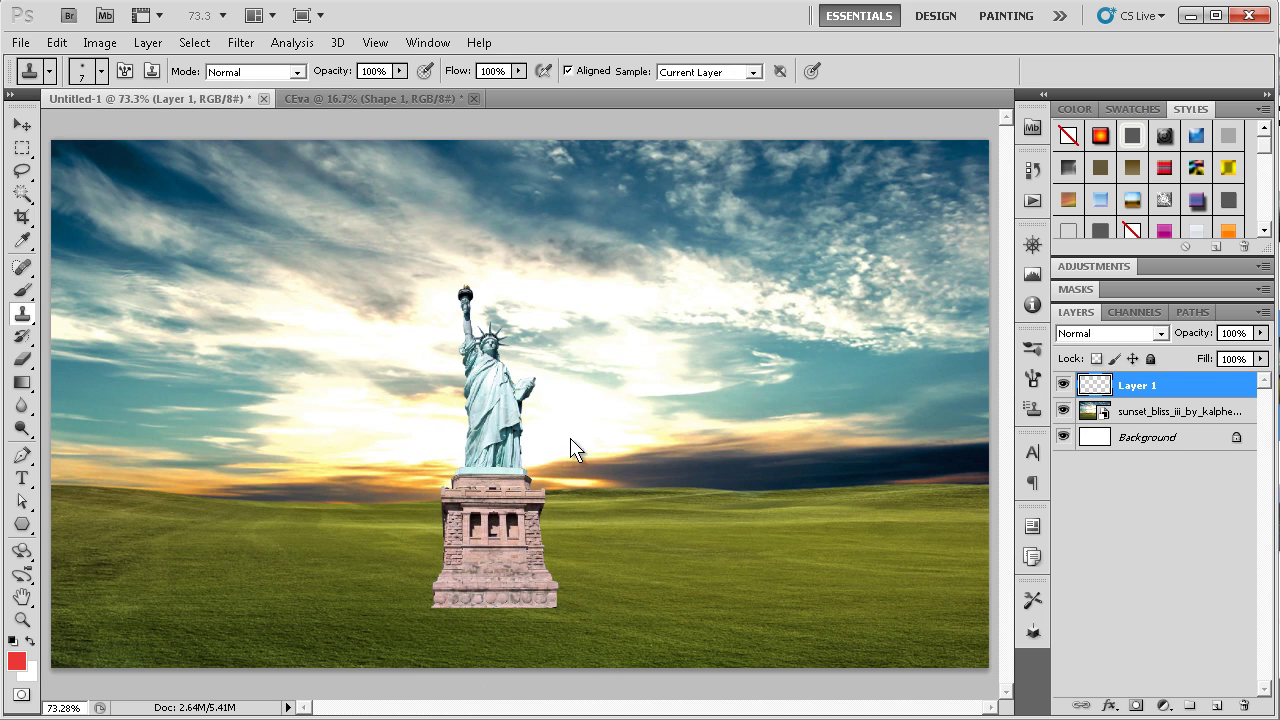
{"action": "left_click", "coordinate": [21, 124]}
{"action": "left_click_drag", "start_coordinate": [433, 380], "coordinate": [440, 385]}
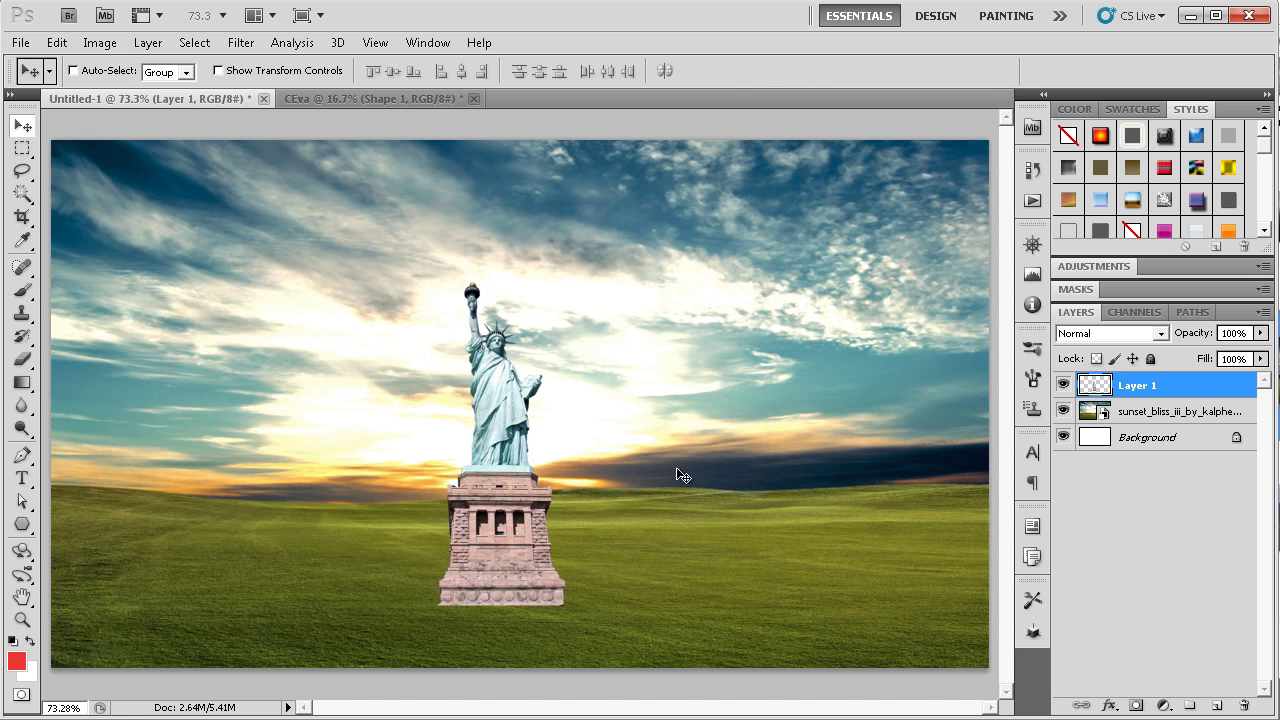
Zoom in on the pedestal base and pick the 134 grass-blade brush at 10 px
{"action": "key", "text": "z"}
{"action": "left_click", "coordinate": [520, 566]}
{"action": "scroll", "coordinate": [545, 365], "scroll_direction": "down", "scroll_amount": 5}
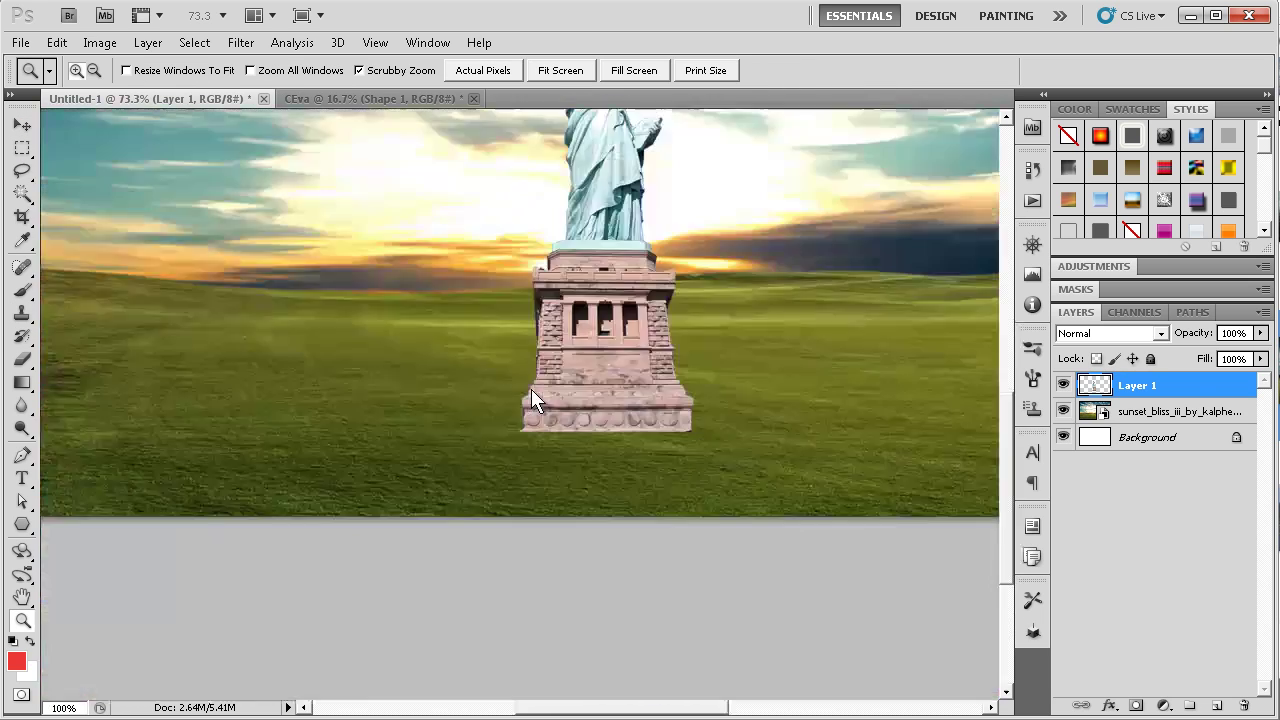
{"action": "scroll", "coordinate": [560, 370], "scroll_direction": "down", "scroll_amount": 3}
{"action": "left_click", "coordinate": [585, 348]}
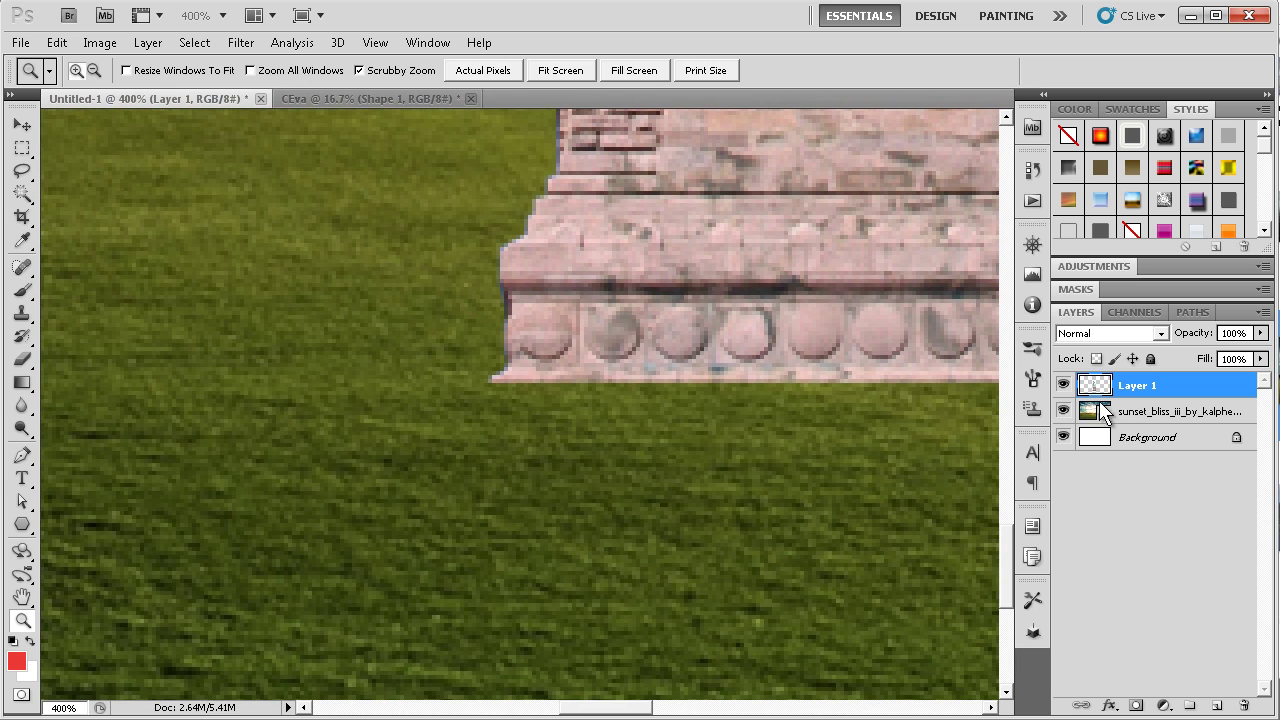
{"action": "left_click", "coordinate": [1106, 412]}
{"action": "left_click", "coordinate": [22, 290]}
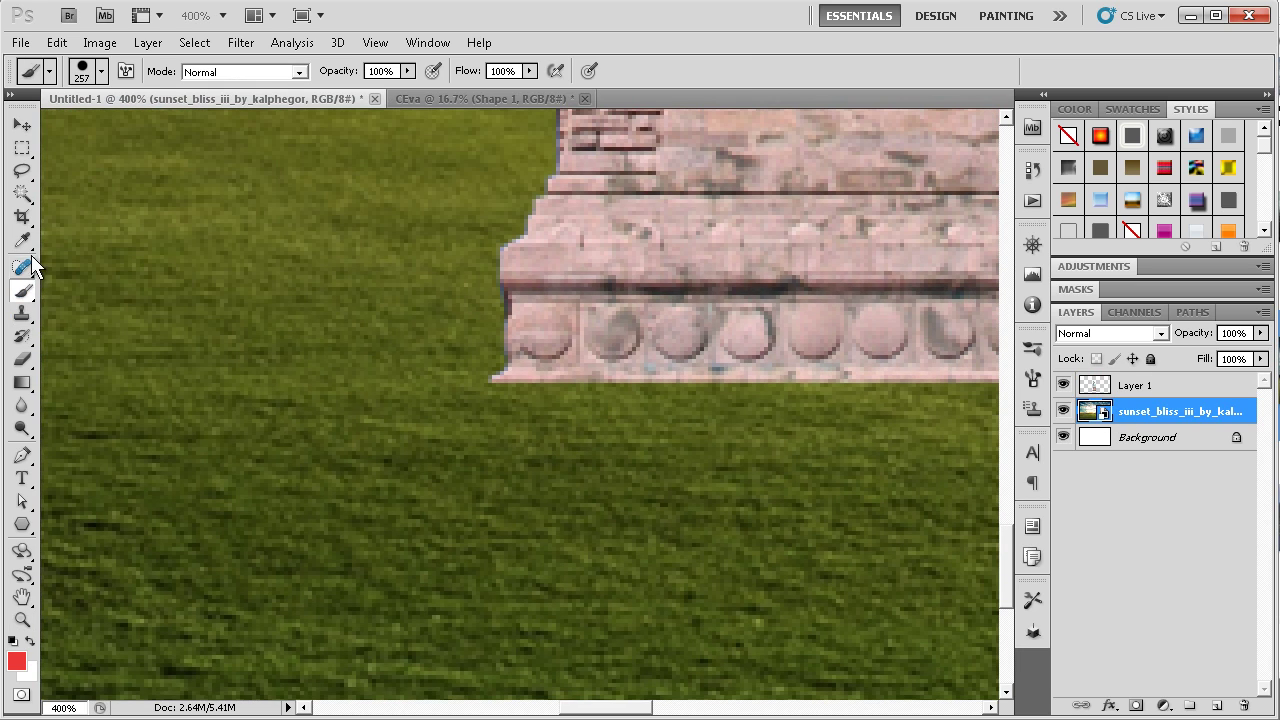
{"action": "left_click", "coordinate": [68, 80]}
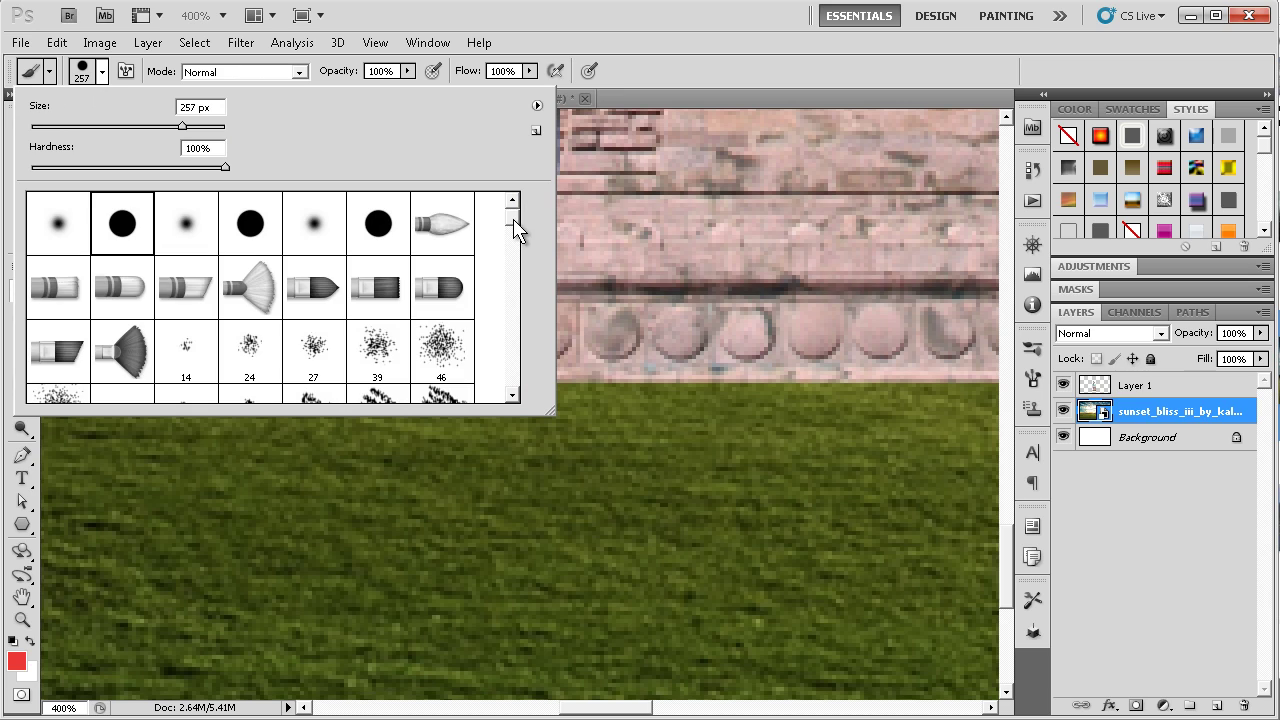
{"action": "left_click_drag", "start_coordinate": [514, 228], "coordinate": [517, 240]}
{"action": "left_click", "coordinate": [88, 278]}
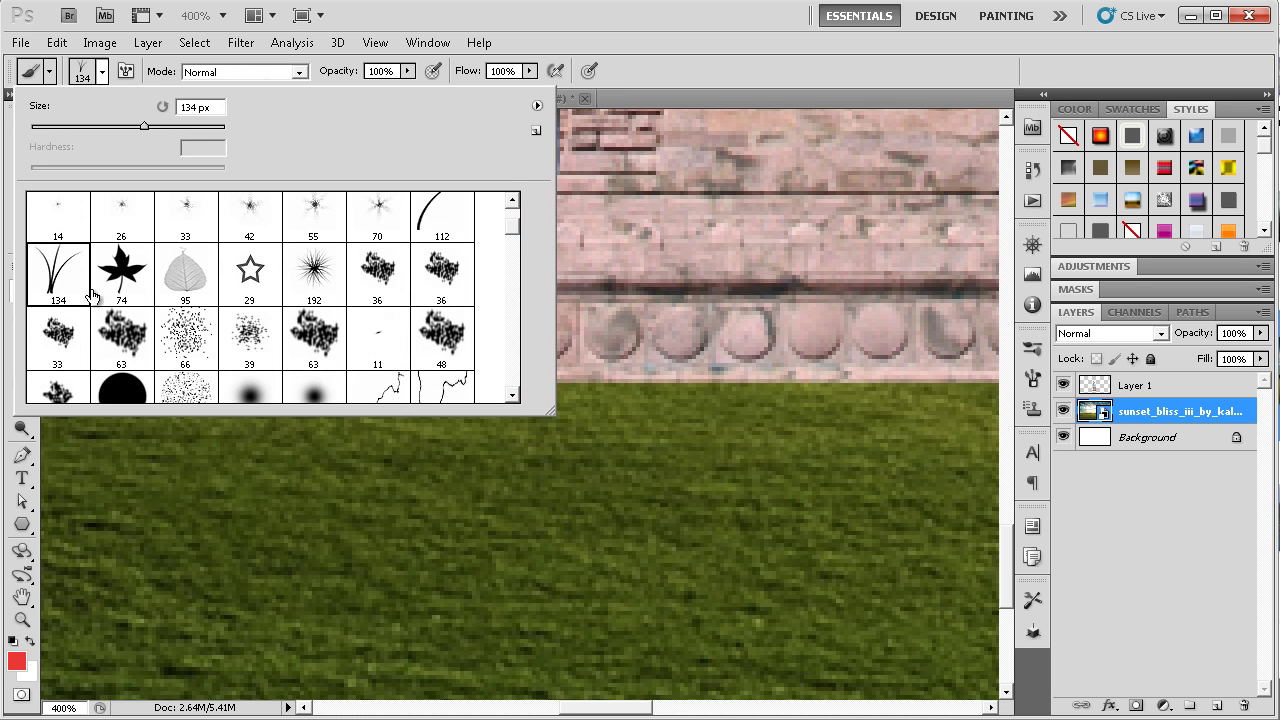
{"action": "left_click_drag", "start_coordinate": [42, 126], "coordinate": [39, 126]}
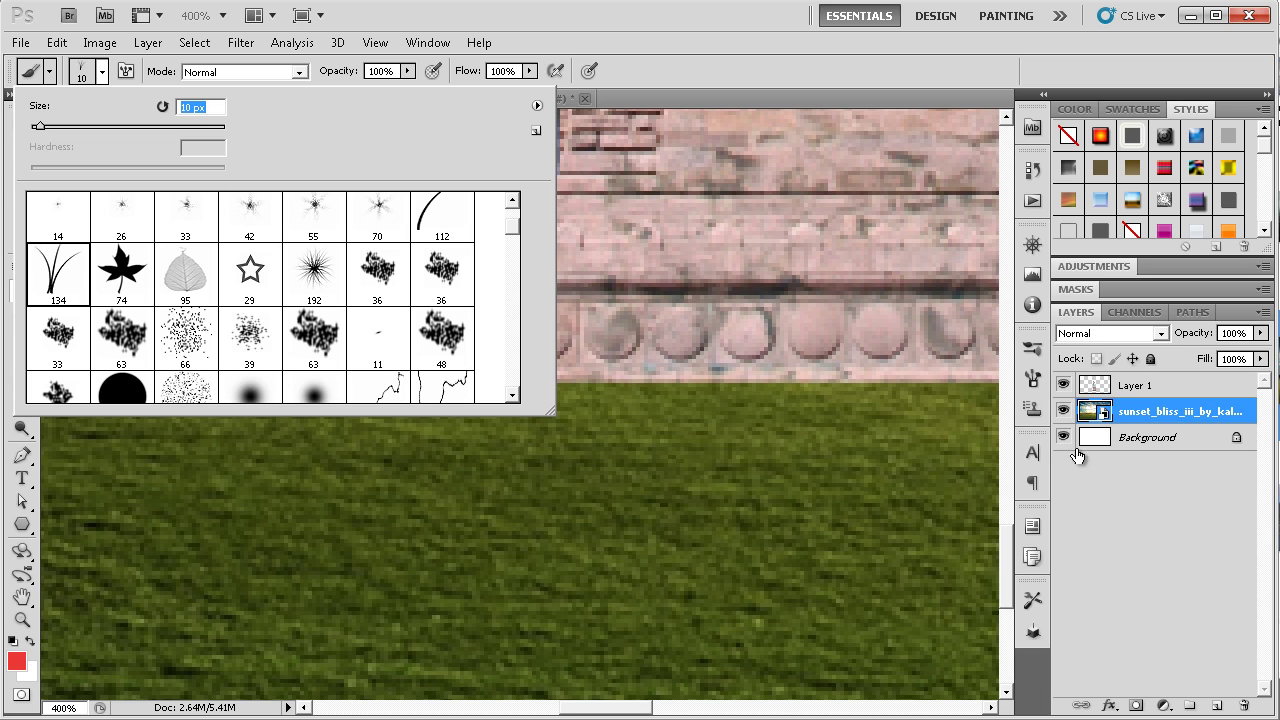
{"action": "left_click", "coordinate": [1130, 410]}
On Layer 1, set the Eraser to the grass-blade brush at 9 px
{"action": "left_click", "coordinate": [1099, 393]}
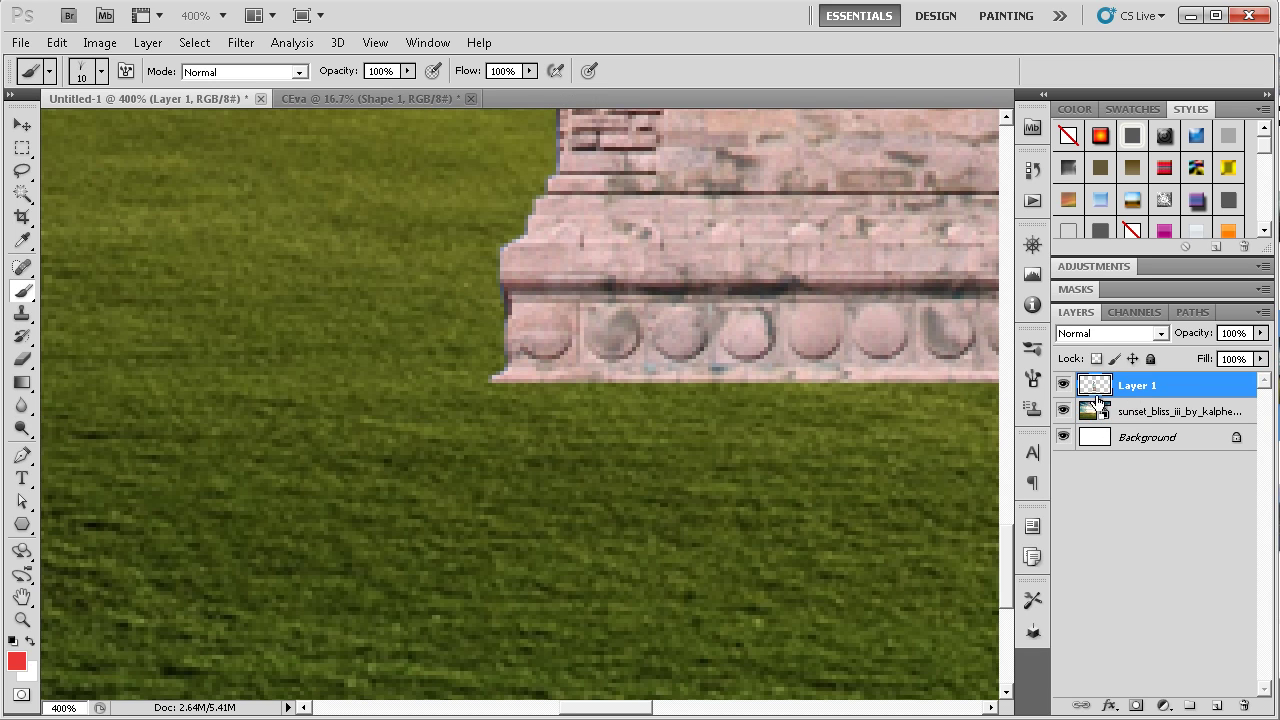
{"action": "left_click", "coordinate": [491, 393]}
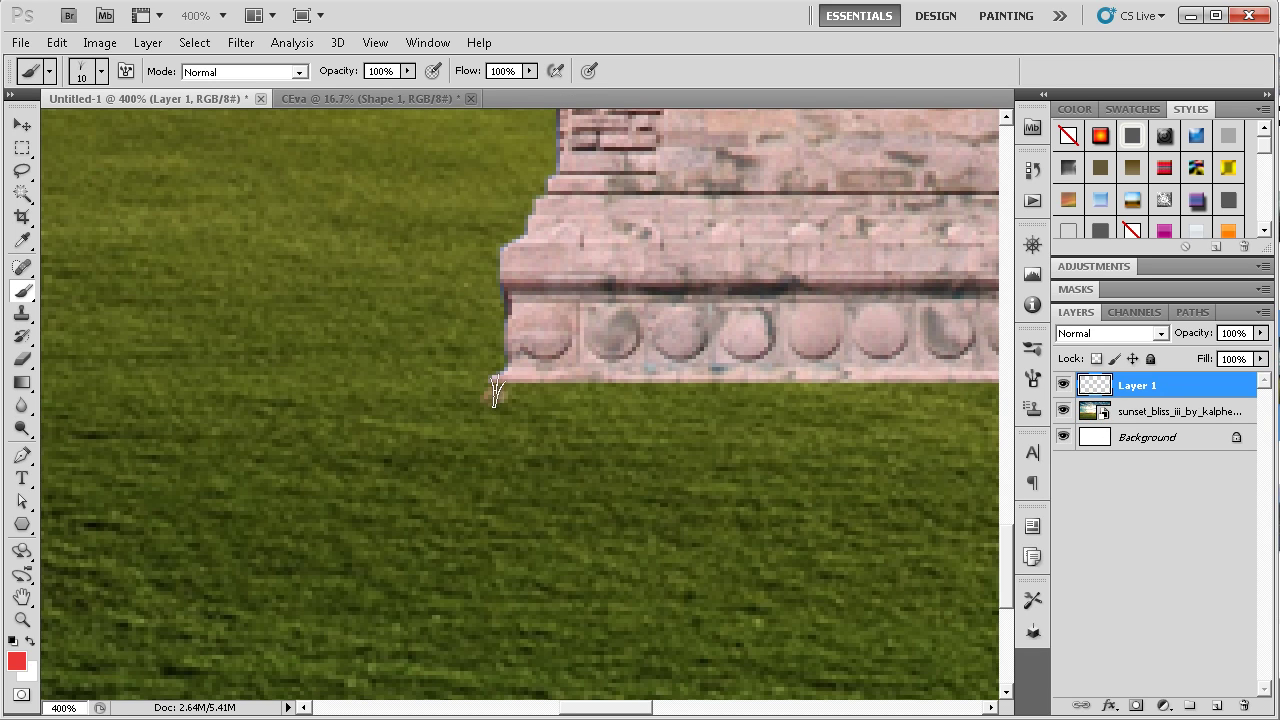
{"action": "left_click", "coordinate": [24, 361]}
{"action": "left_click", "coordinate": [82, 74]}
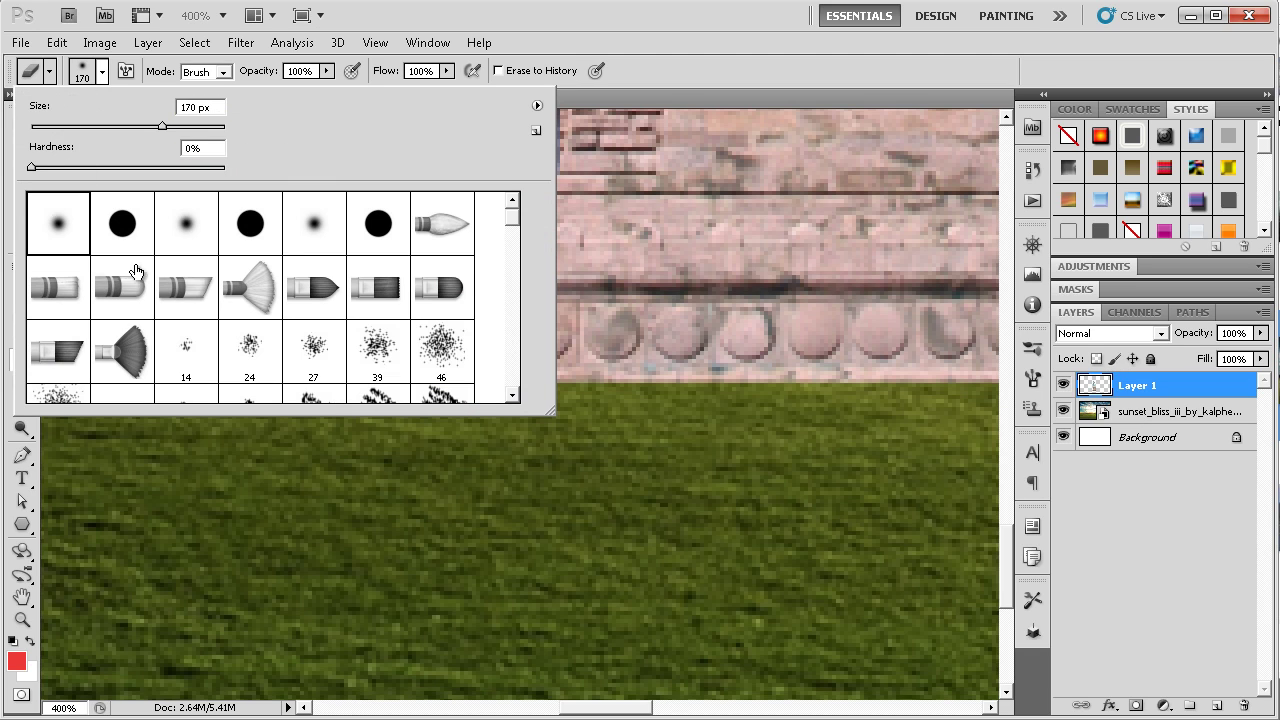
{"action": "scroll", "coordinate": [229, 320], "scroll_direction": "down", "scroll_amount": 2}
{"action": "scroll", "coordinate": [229, 320], "scroll_direction": "down", "scroll_amount": 2}
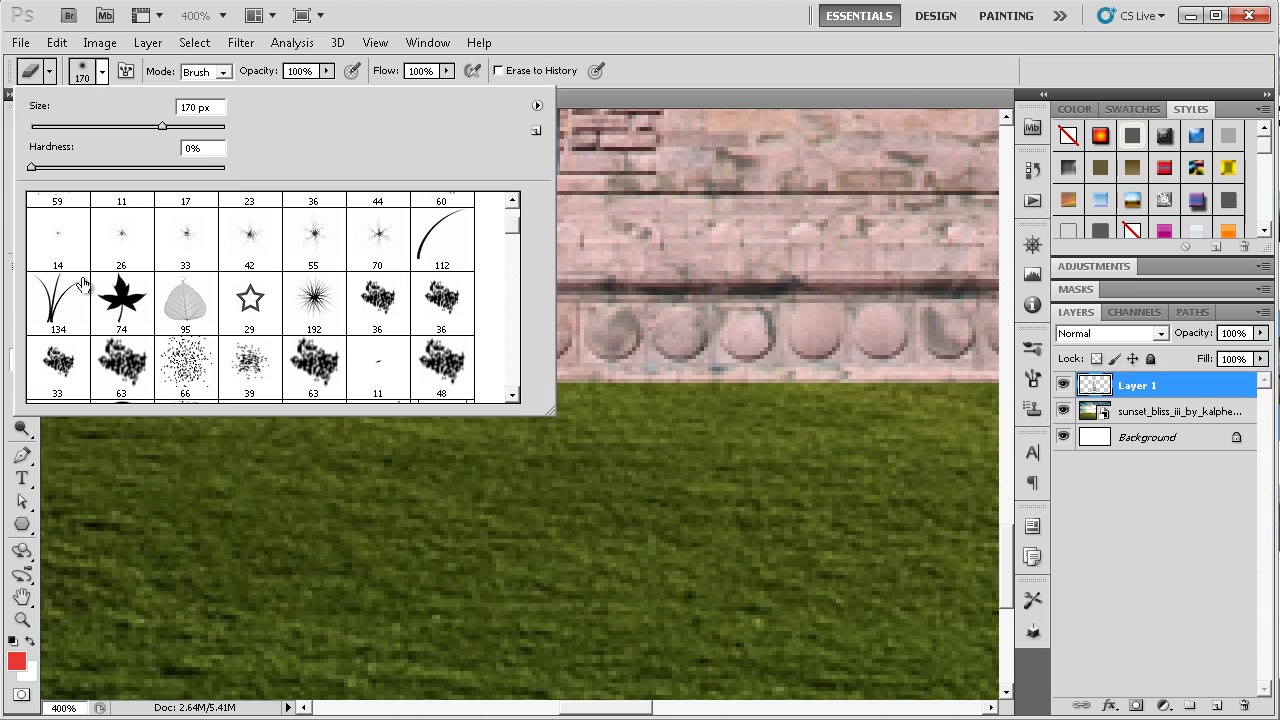
{"action": "left_click", "coordinate": [58, 300]}
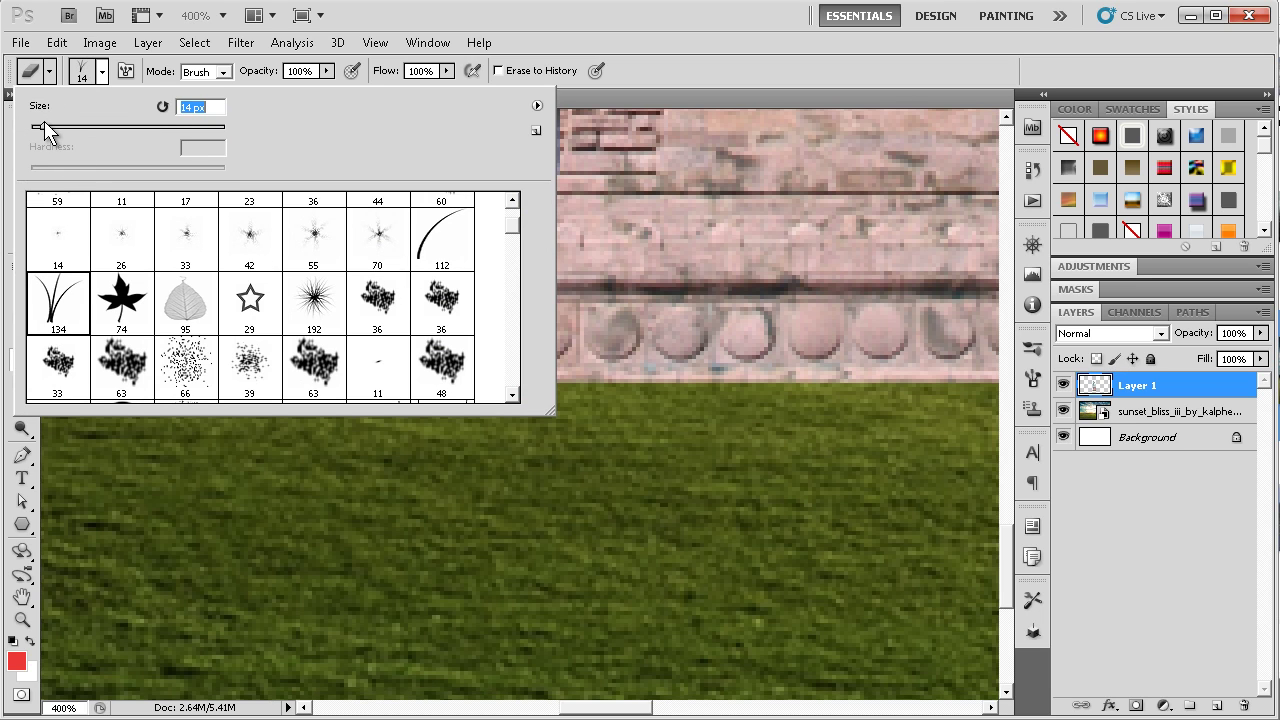
{"action": "left_click_drag", "start_coordinate": [44, 127], "coordinate": [38, 126]}
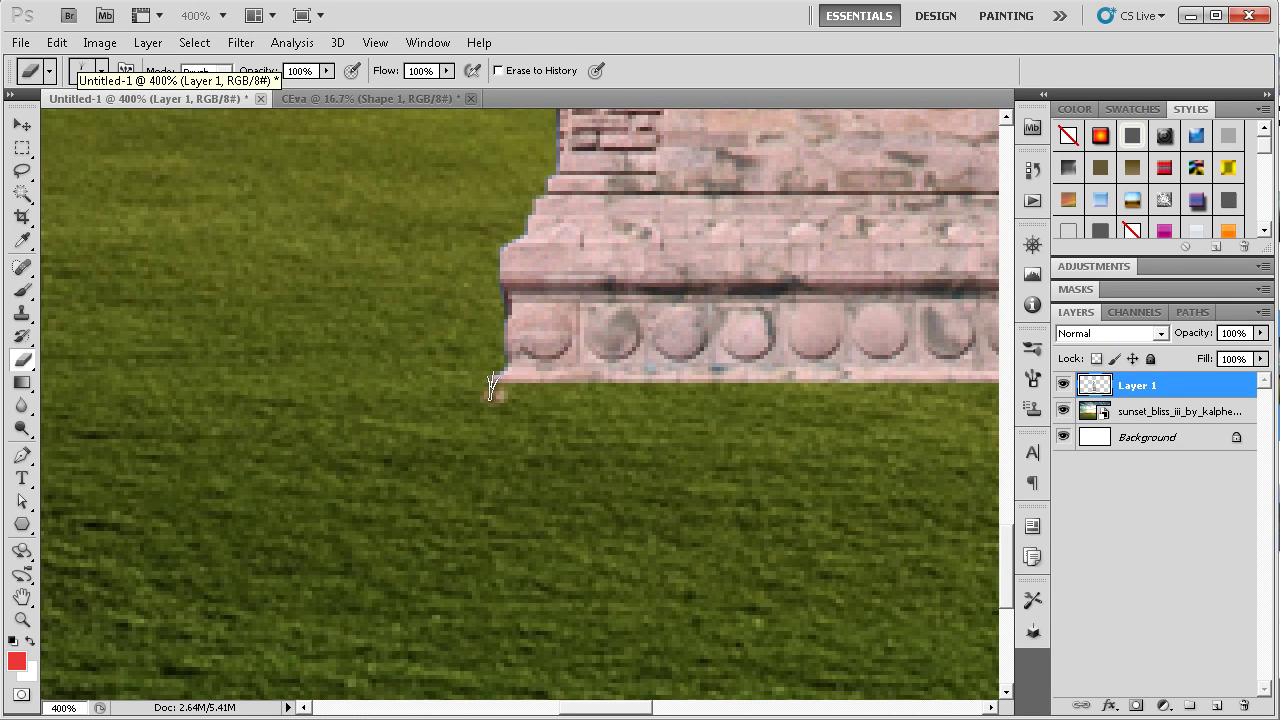
Erase grass-blade shapes along the pedestal's bottom edge with a 24 px eraser
{"action": "left_click", "coordinate": [492, 394]}
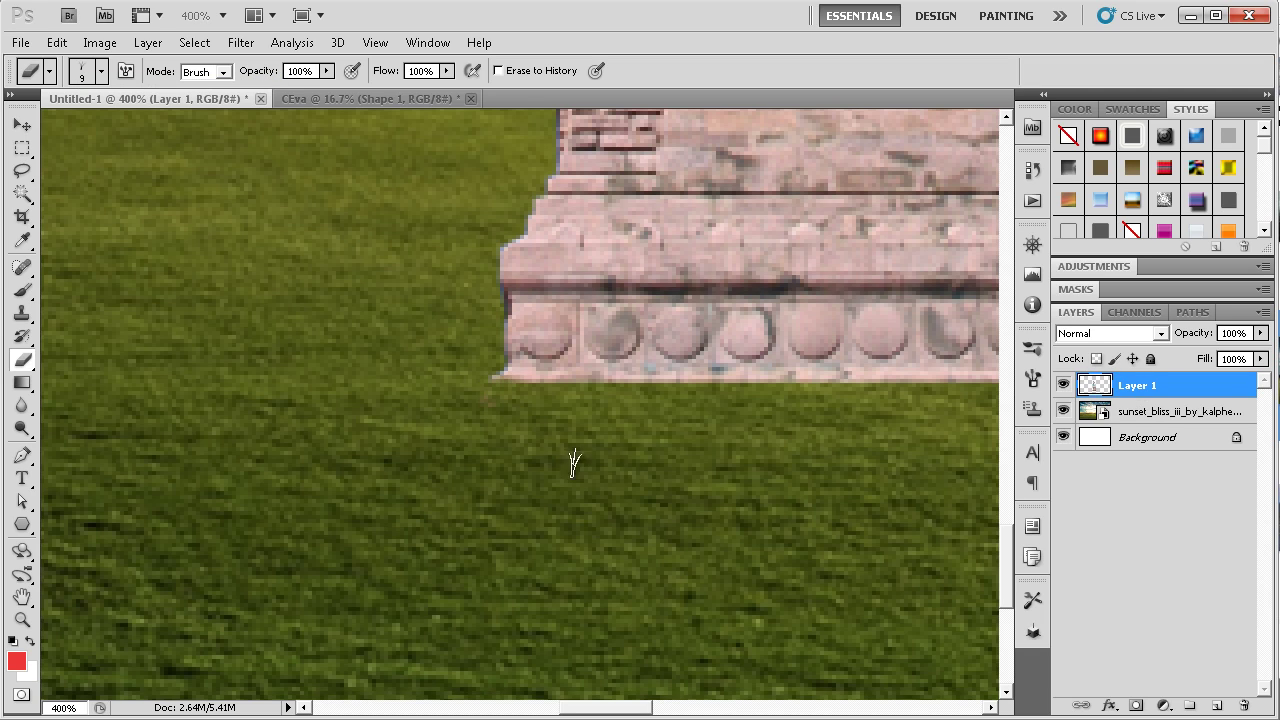
{"action": "left_click_drag", "start_coordinate": [509, 386], "coordinate": [531, 377]}
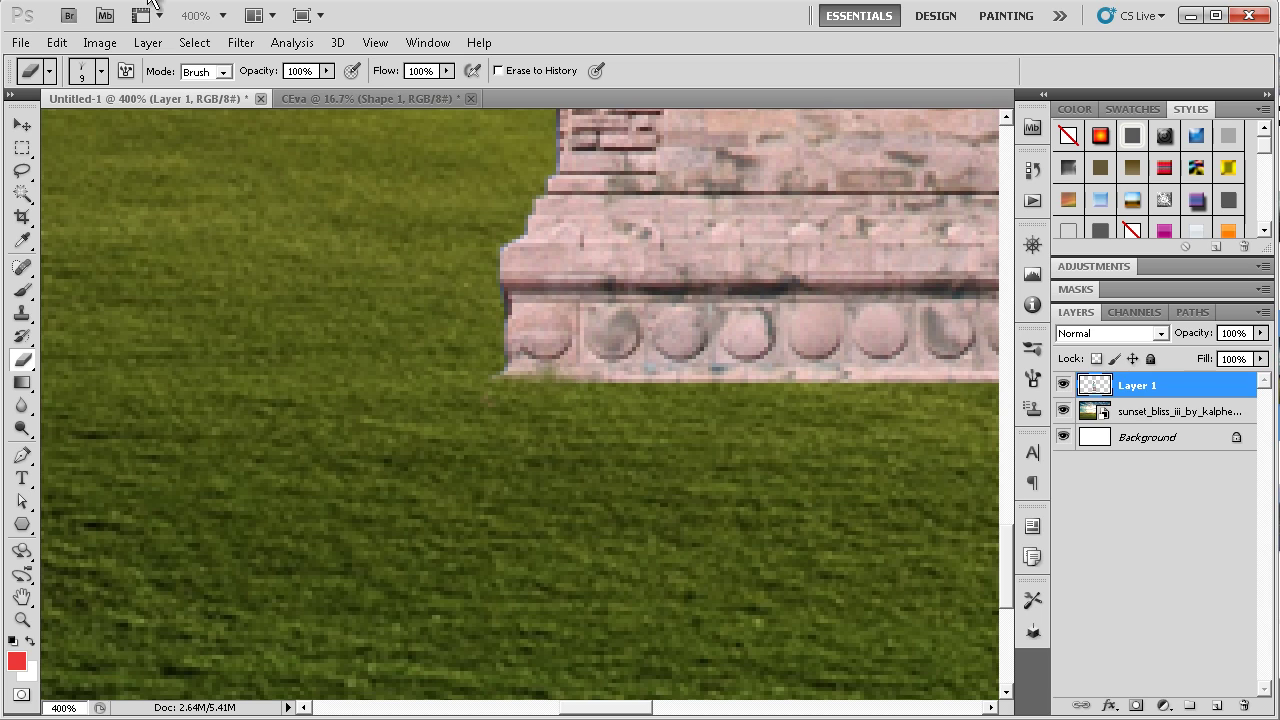
{"action": "left_click", "coordinate": [101, 70]}
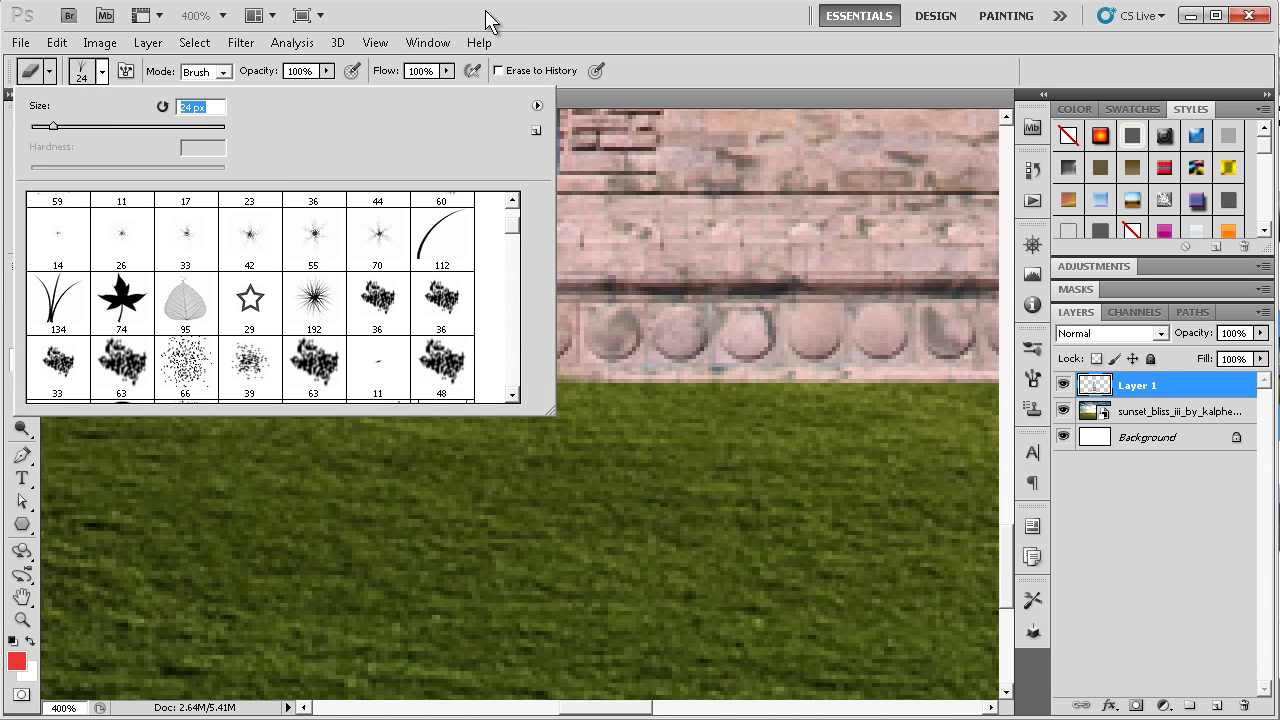
{"action": "key", "text": "Return"}
{"action": "mouse_move", "coordinate": [503, 398]}
{"action": "left_mouse_down"}
{"action": "mouse_move", "coordinate": [515, 410]}
{"action": "mouse_move", "coordinate": [670, 390]}
{"action": "left_mouse_up"}
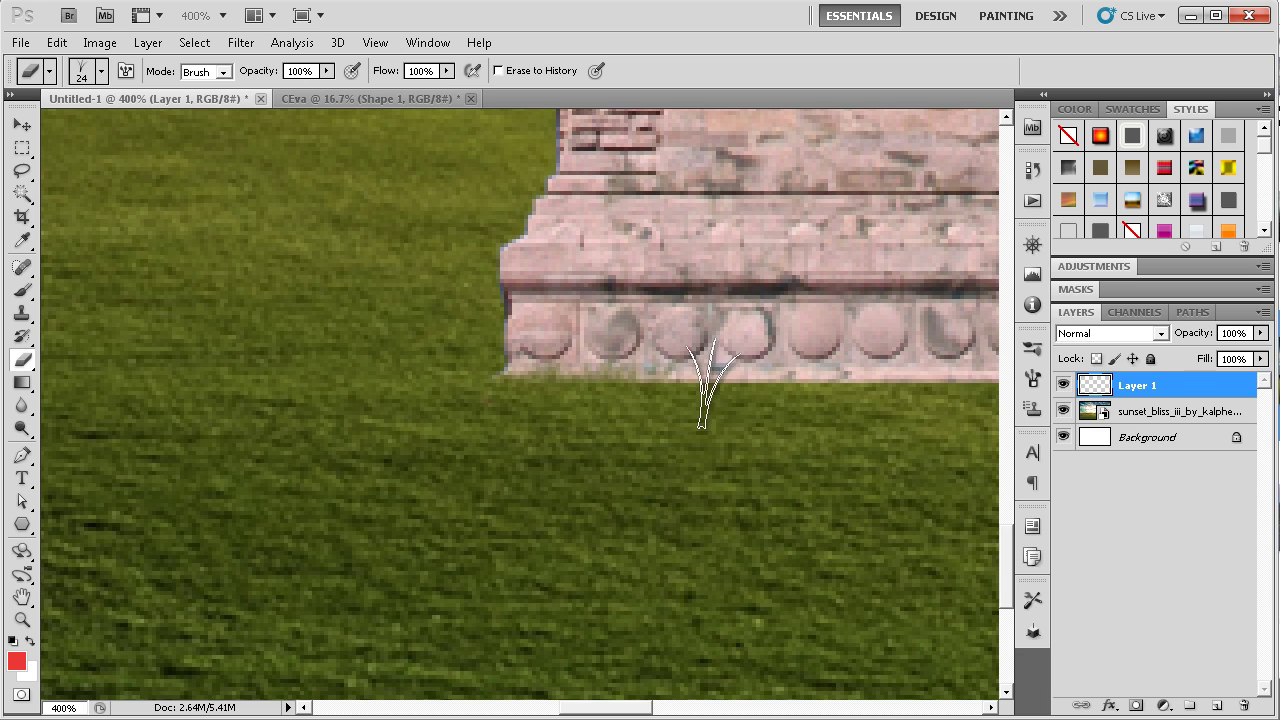
{"action": "mouse_move", "coordinate": [830, 418]}
{"action": "left_mouse_down"}
{"action": "mouse_move", "coordinate": [578, 447]}
{"action": "mouse_move", "coordinate": [872, 410]}
{"action": "mouse_move", "coordinate": [923, 429]}
{"action": "mouse_move", "coordinate": [838, 445]}
{"action": "mouse_move", "coordinate": [837, 429]}
{"action": "mouse_move", "coordinate": [794, 409]}
{"action": "mouse_move", "coordinate": [931, 417]}
{"action": "mouse_move", "coordinate": [963, 386]}
{"action": "left_mouse_up"}
{"action": "left_click", "coordinate": [469, 427]}
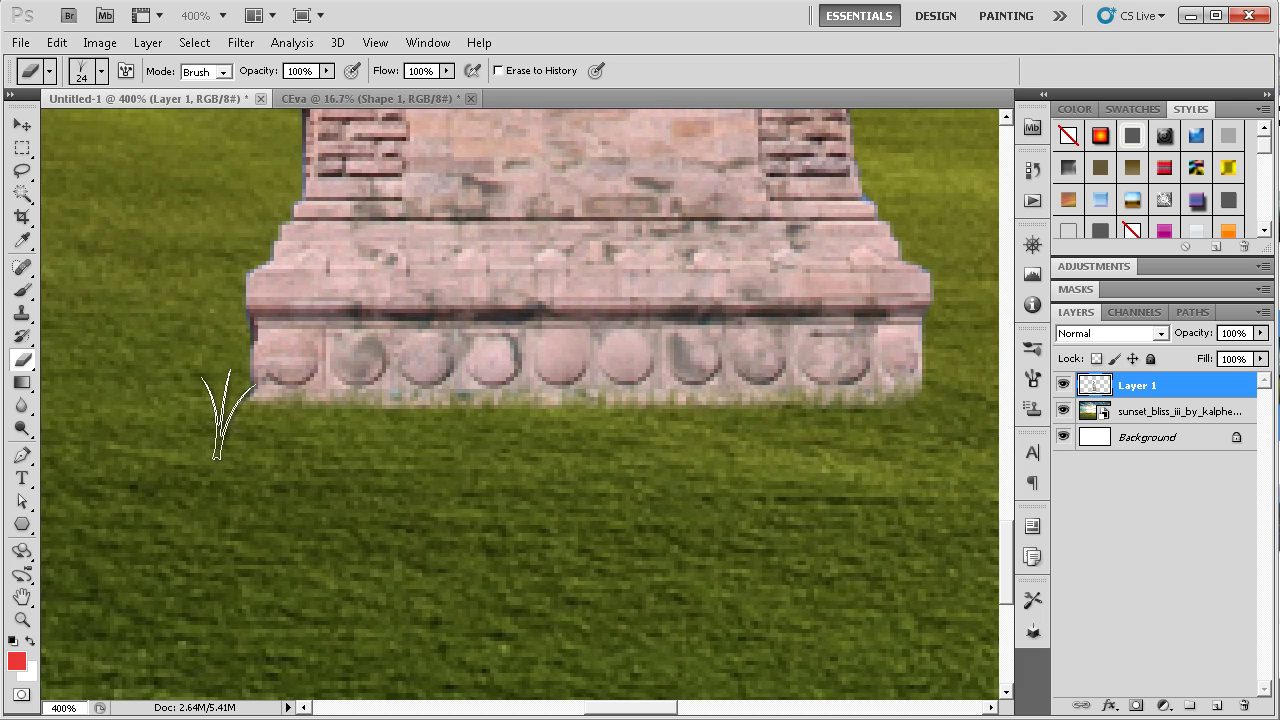
Open Levels on the statue and test black, white and midtone input levels
{"action": "key", "text": "z"}
{"action": "left_click", "coordinate": [560, 70]}
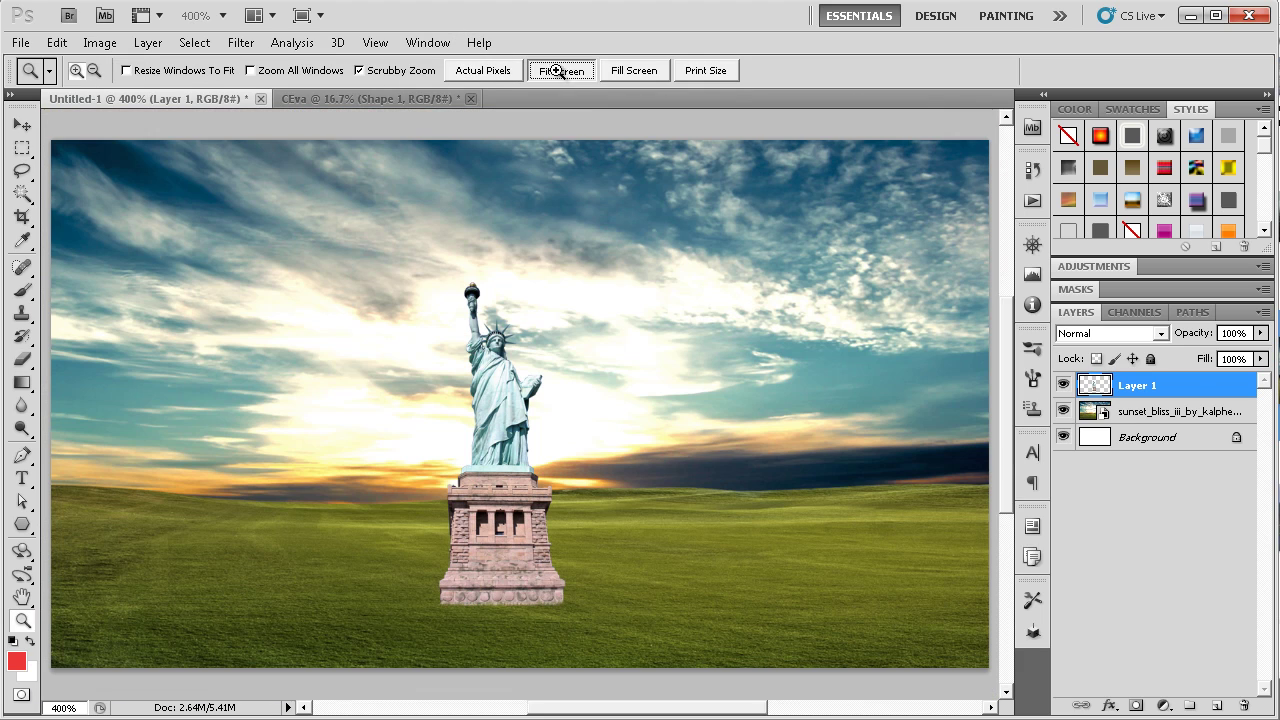
{"action": "key", "text": "e"}
{"action": "left_click", "coordinate": [111, 40]}
{"action": "mouse_move", "coordinate": [130, 92]}
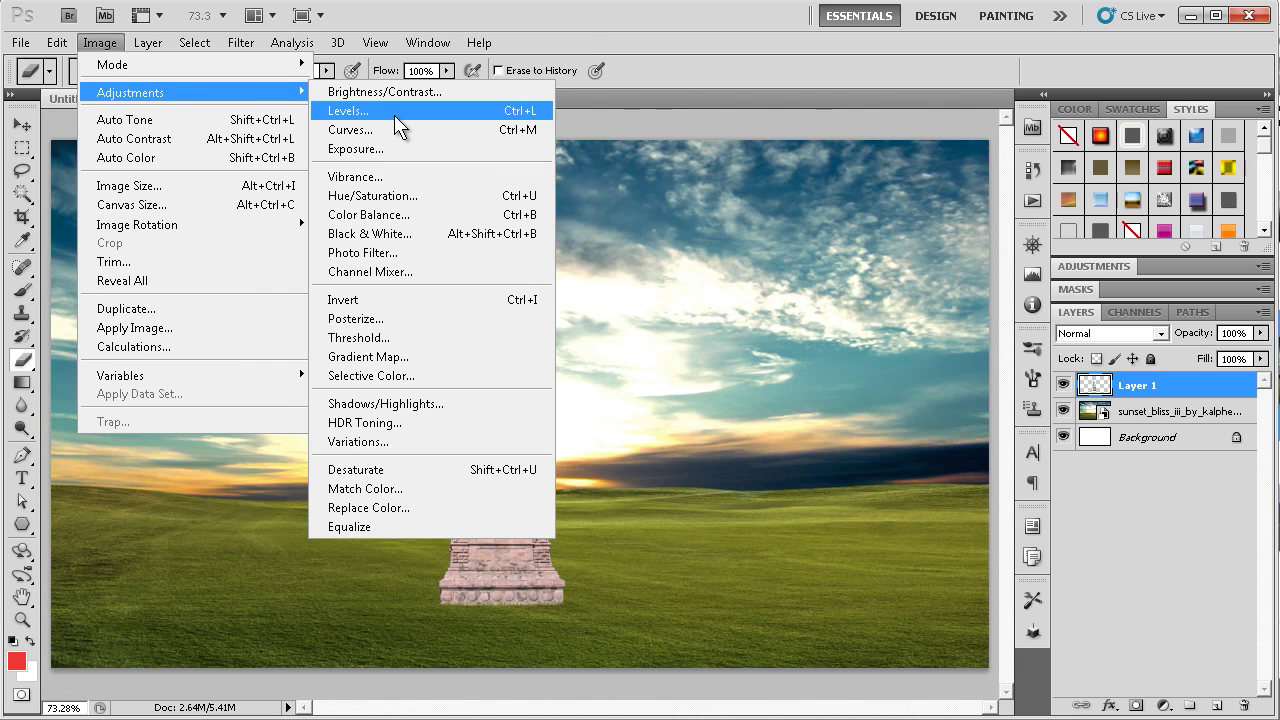
{"action": "left_click", "coordinate": [399, 127]}
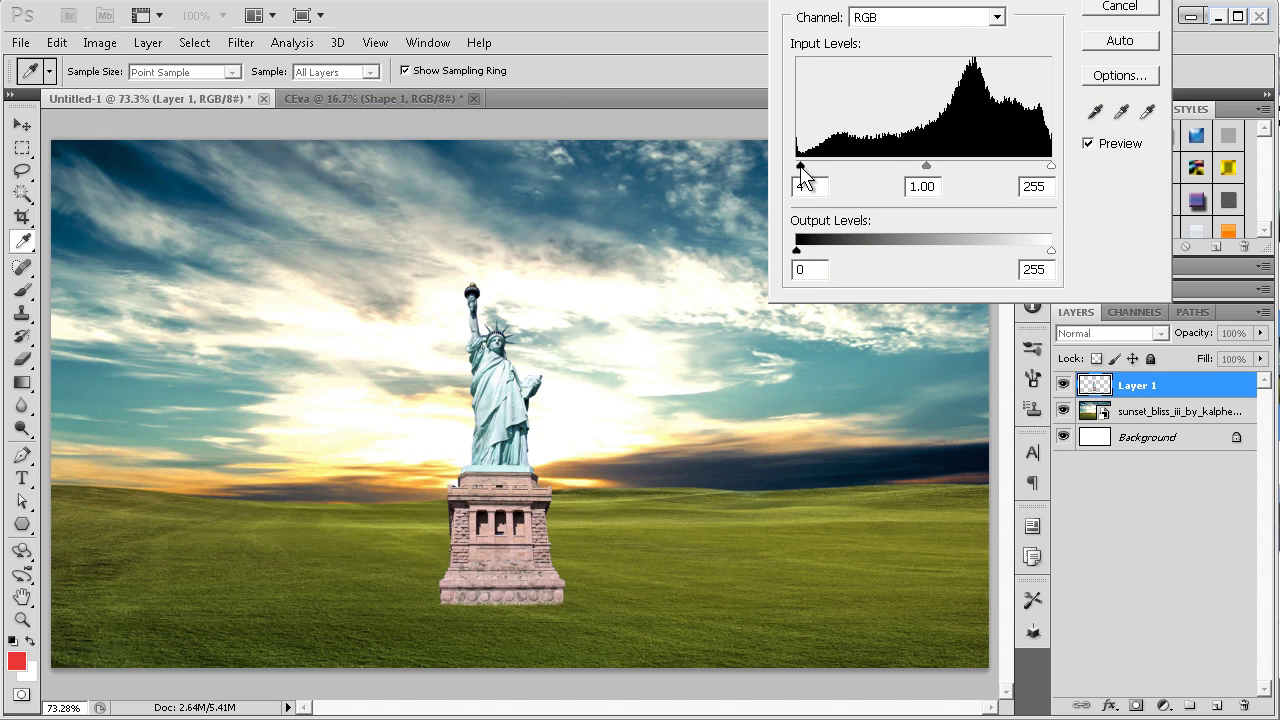
{"action": "left_click_drag", "start_coordinate": [808, 168], "coordinate": [824, 167]}
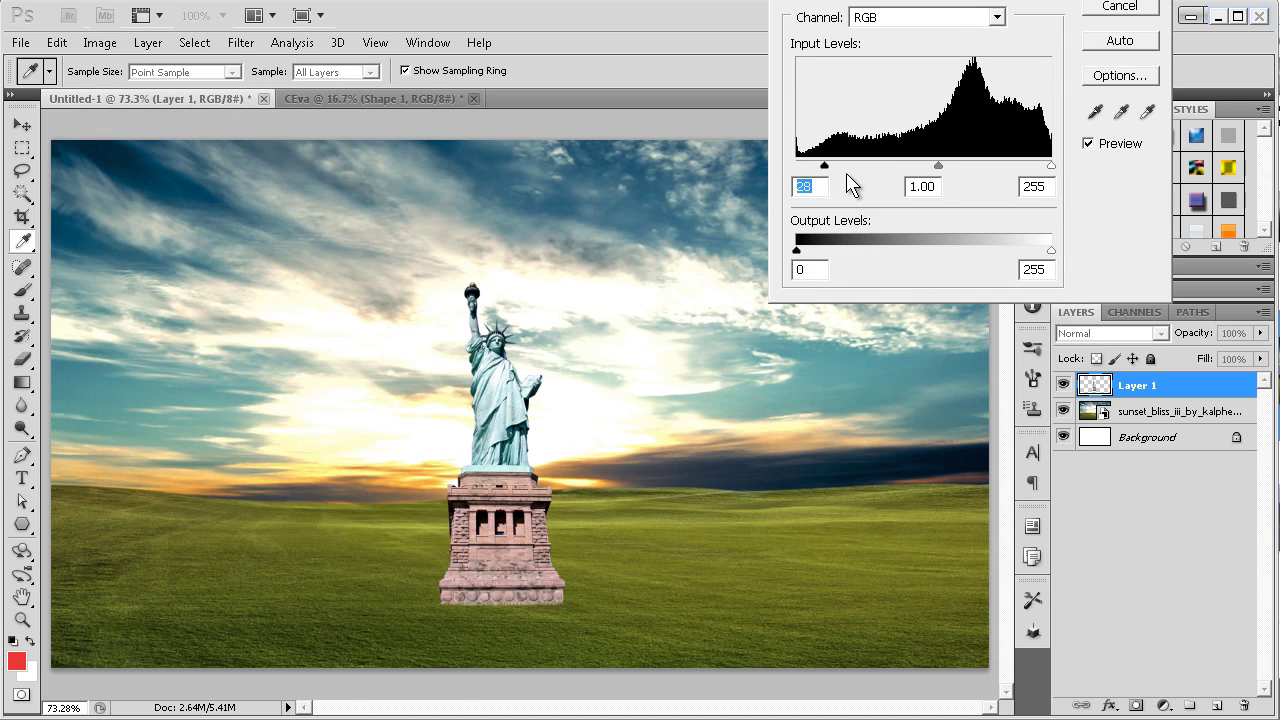
{"action": "left_click_drag", "start_coordinate": [825, 168], "coordinate": [796, 168]}
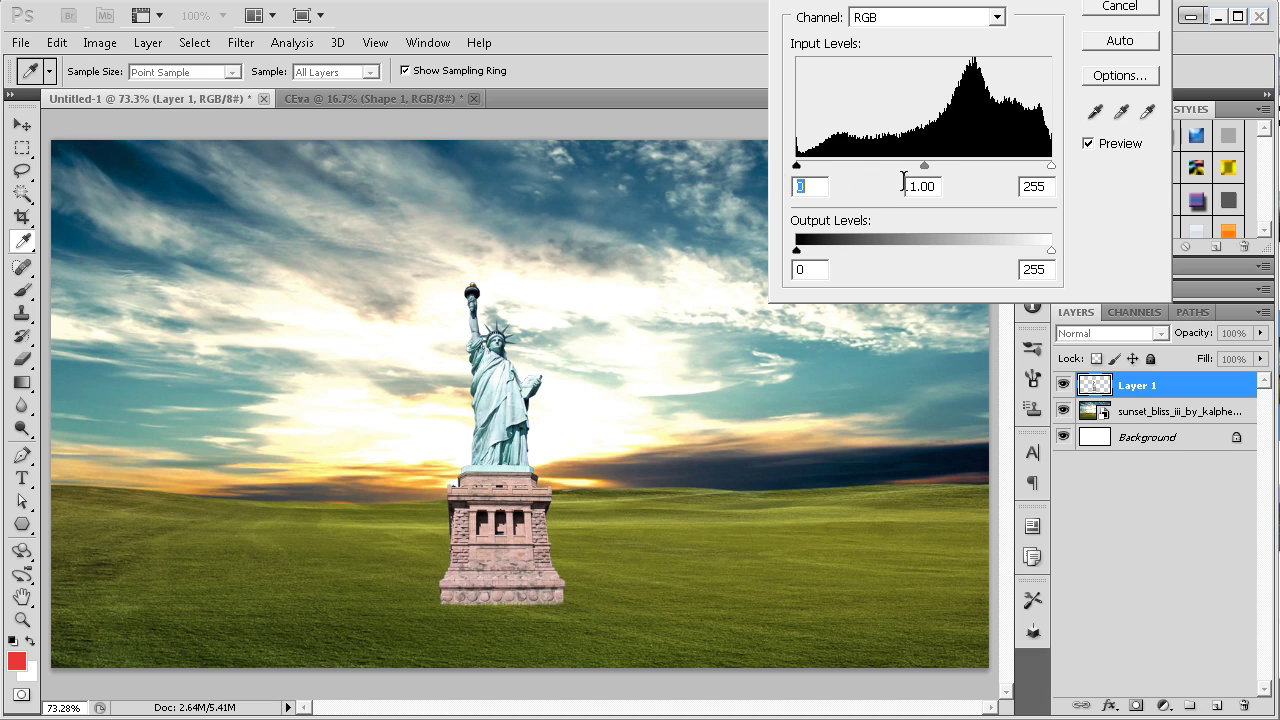
{"action": "left_click_drag", "start_coordinate": [1050, 167], "coordinate": [1052, 168]}
{"action": "mouse_move", "coordinate": [927, 168]}
{"action": "left_mouse_down"}
{"action": "mouse_move", "coordinate": [1020, 170]}
{"action": "mouse_move", "coordinate": [916, 170]}
{"action": "mouse_move", "coordinate": [944, 173]}
{"action": "left_mouse_up"}
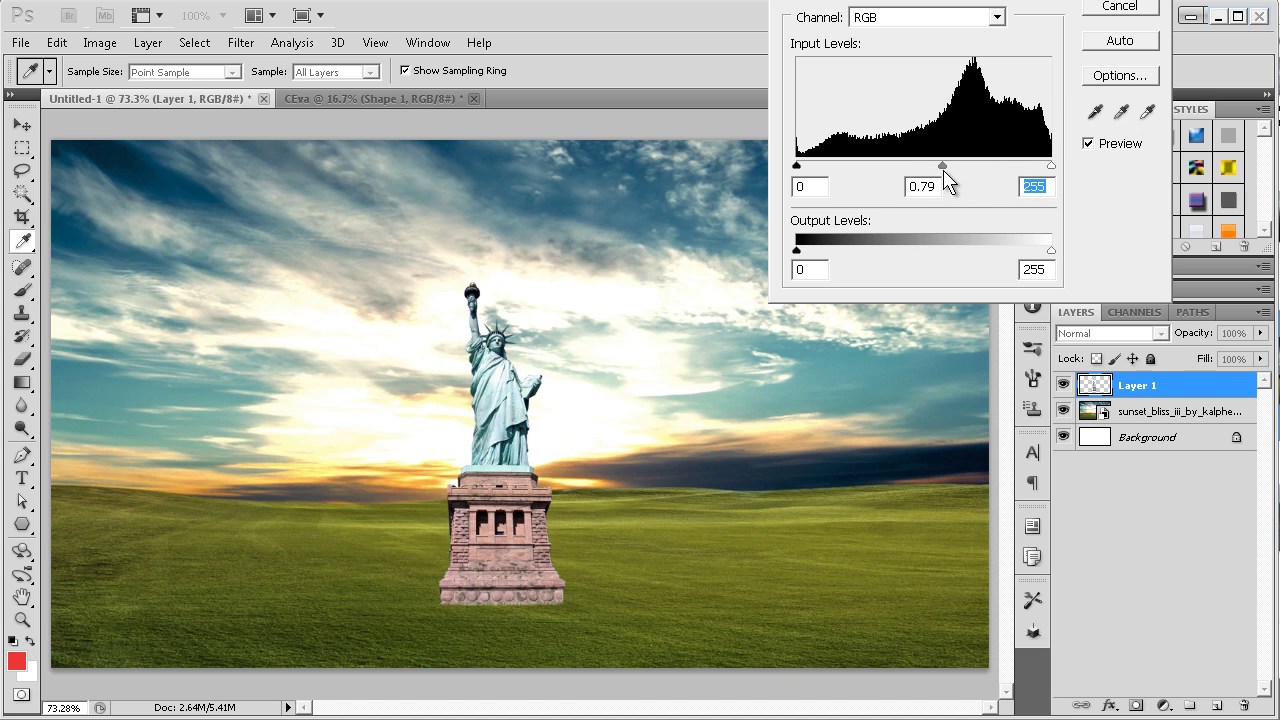
Try a 0.65 midtone, cancel Levels, and open the Layer menu for a fill layer
{"action": "key", "text": "shift+Tab"}
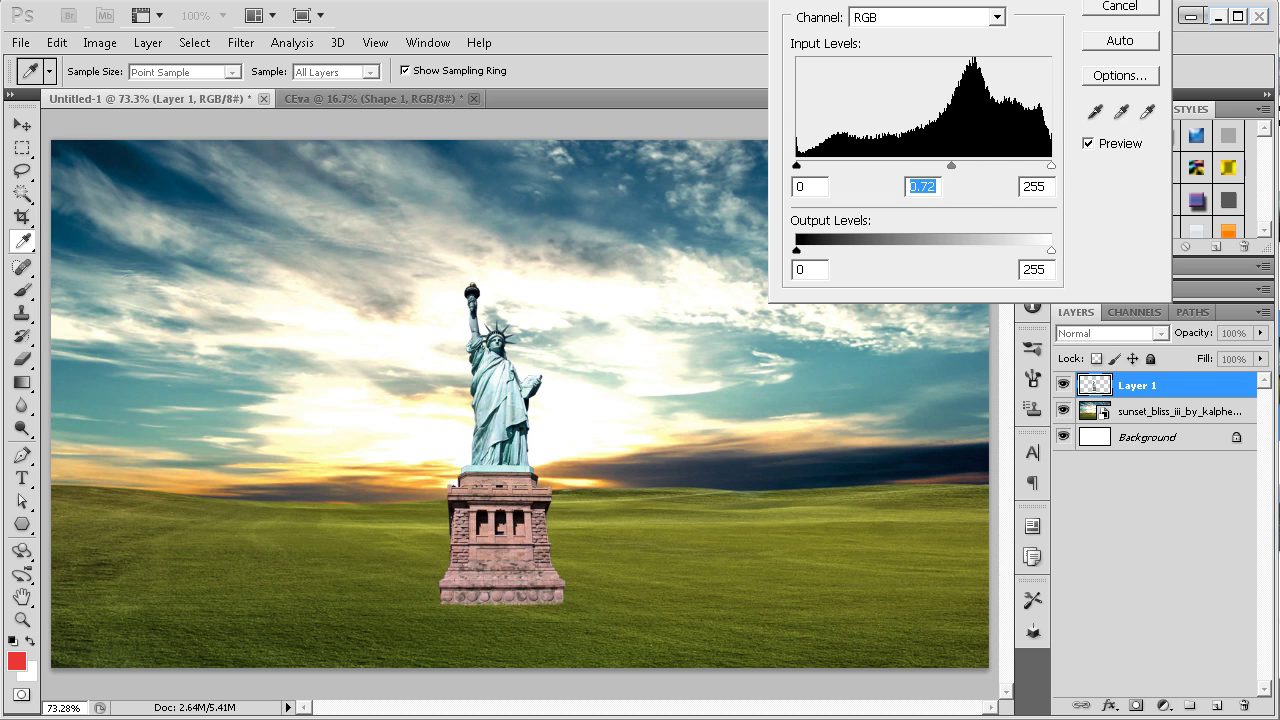
{"action": "left_click_drag", "start_coordinate": [883, 0], "coordinate": [865, 61]}
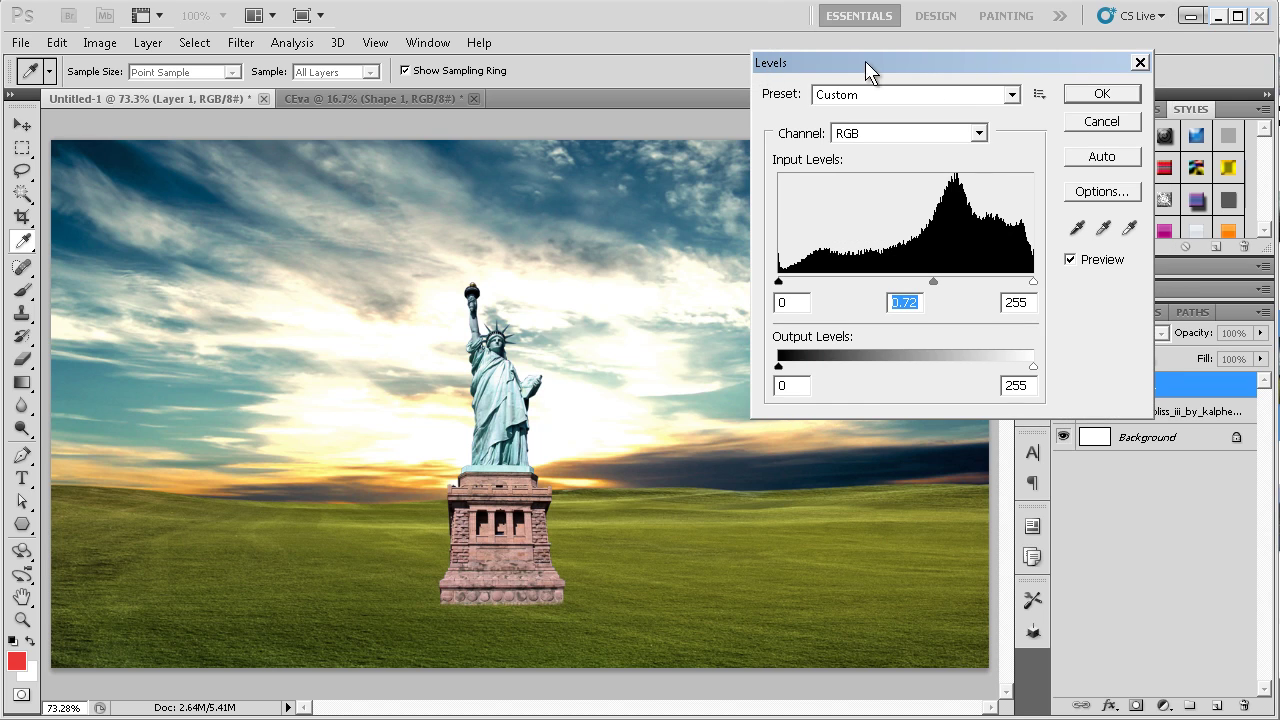
{"action": "mouse_move", "coordinate": [931, 279]}
{"action": "left_mouse_down"}
{"action": "mouse_move", "coordinate": [959, 279]}
{"action": "mouse_move", "coordinate": [940, 280]}
{"action": "left_mouse_up"}
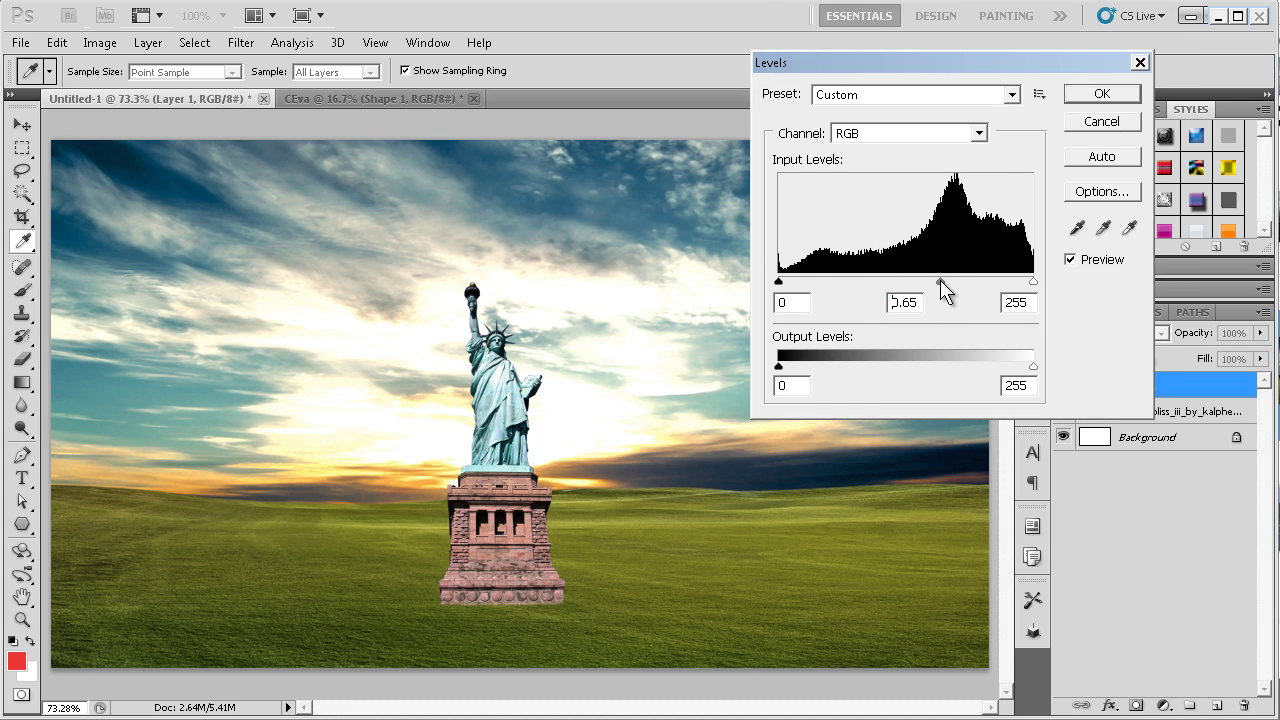
{"action": "left_click", "coordinate": [1123, 116]}
{"action": "key", "text": "e"}
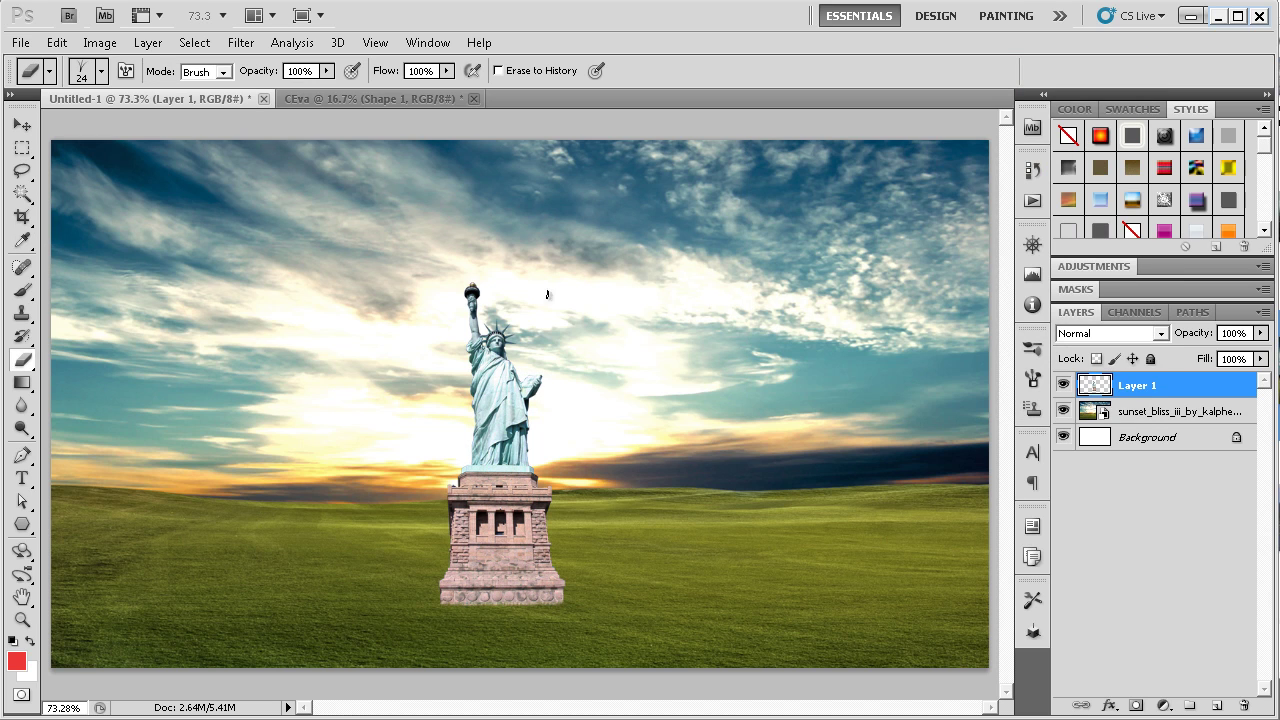
{"action": "left_click", "coordinate": [132, 42]}
{"action": "mouse_move", "coordinate": [228, 184]}
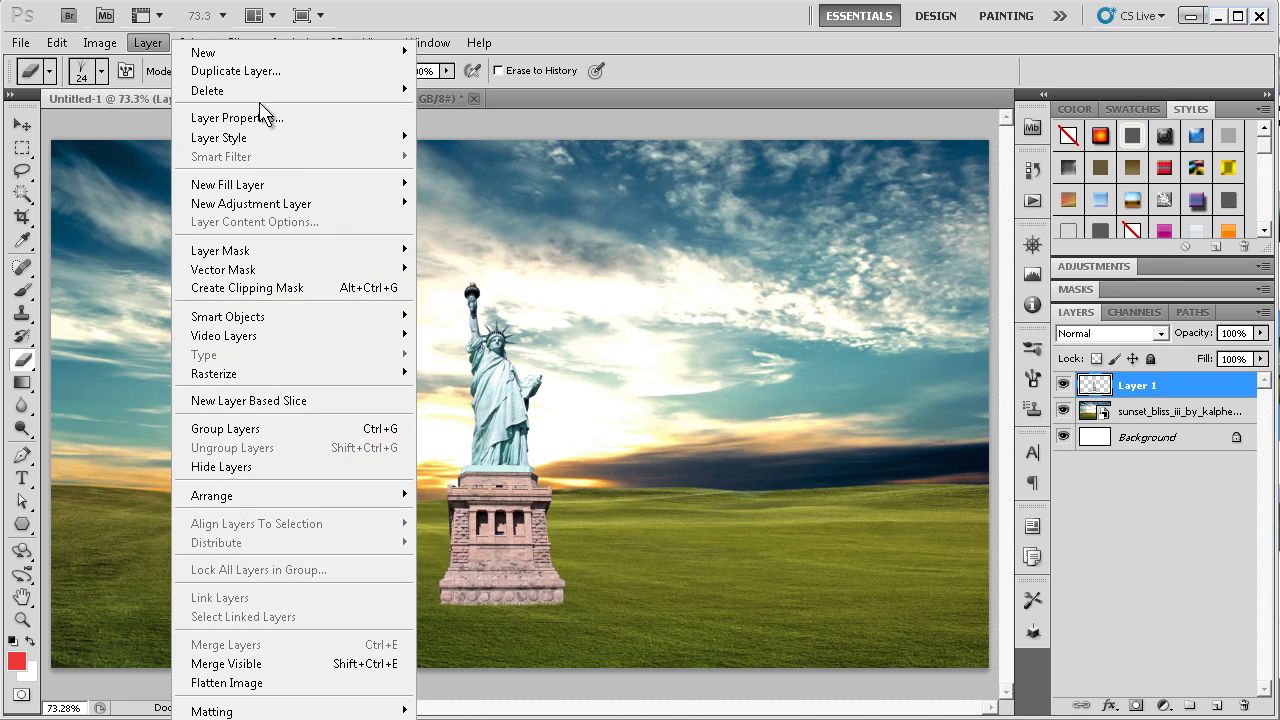
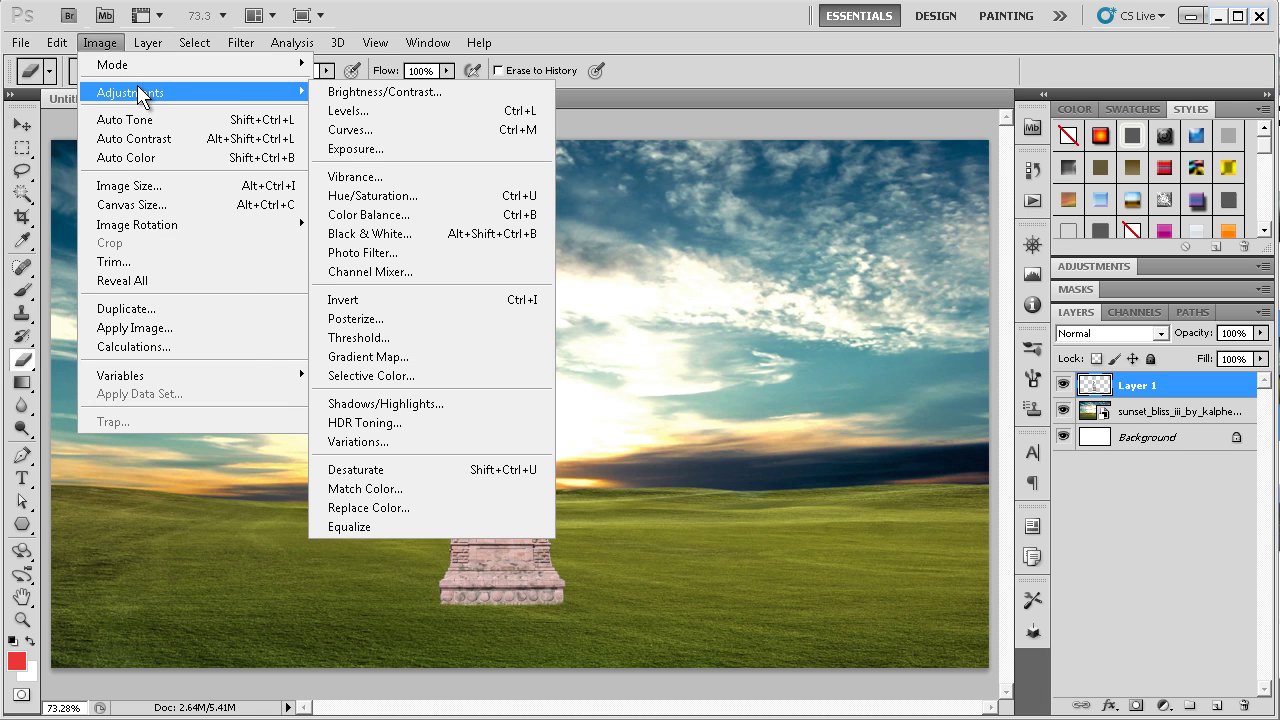
Try vibrance and saturation changes on the statue, then discard them
{"action": "left_click", "coordinate": [355, 177]}
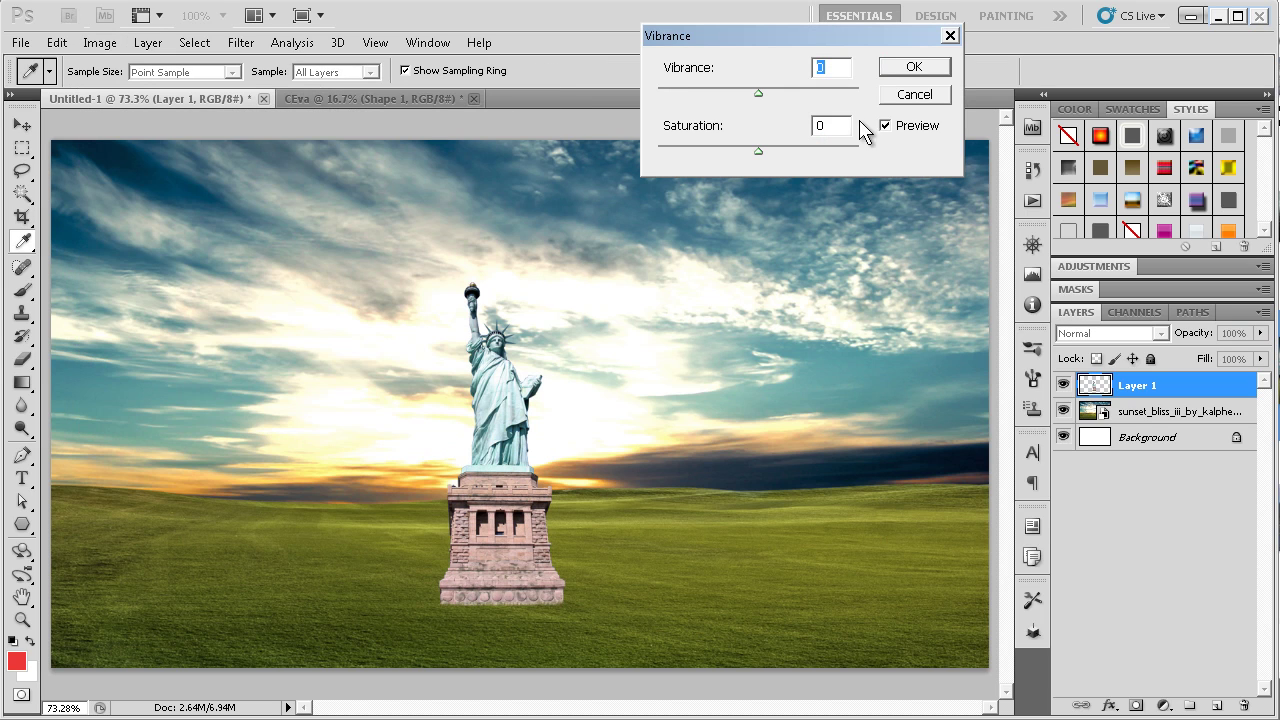
{"action": "mouse_move", "coordinate": [758, 93]}
{"action": "left_mouse_down"}
{"action": "mouse_move", "coordinate": [799, 104]}
{"action": "mouse_move", "coordinate": [708, 96]}
{"action": "mouse_move", "coordinate": [733, 94]}
{"action": "left_mouse_up"}
{"action": "mouse_move", "coordinate": [754, 148]}
{"action": "left_mouse_down"}
{"action": "mouse_move", "coordinate": [736, 152]}
{"action": "mouse_move", "coordinate": [791, 158]}
{"action": "left_mouse_up"}
{"action": "mouse_move", "coordinate": [733, 93]}
{"action": "left_mouse_down"}
{"action": "mouse_move", "coordinate": [808, 112]}
{"action": "mouse_move", "coordinate": [853, 104]}
{"action": "left_mouse_up"}
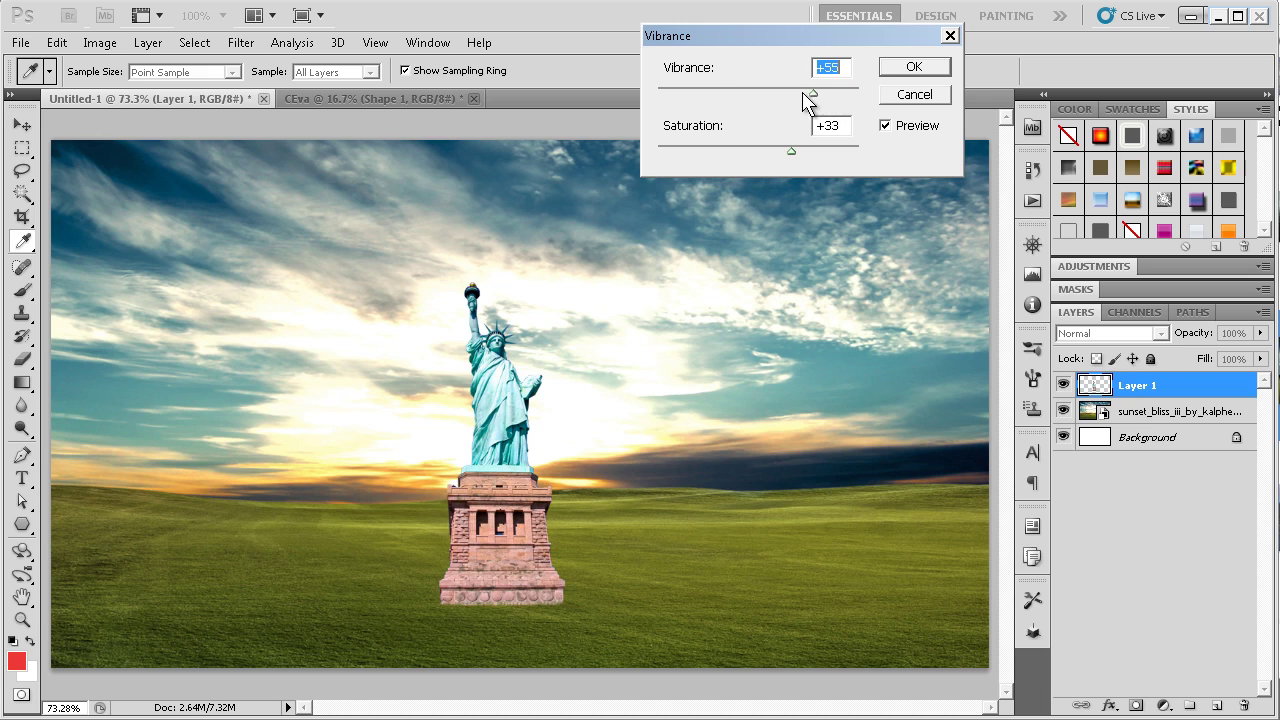
{"action": "left_click_drag", "start_coordinate": [791, 157], "coordinate": [766, 157]}
{"action": "left_click_drag", "start_coordinate": [789, 100], "coordinate": [785, 100]}
{"action": "left_click_drag", "start_coordinate": [768, 155], "coordinate": [660, 155]}
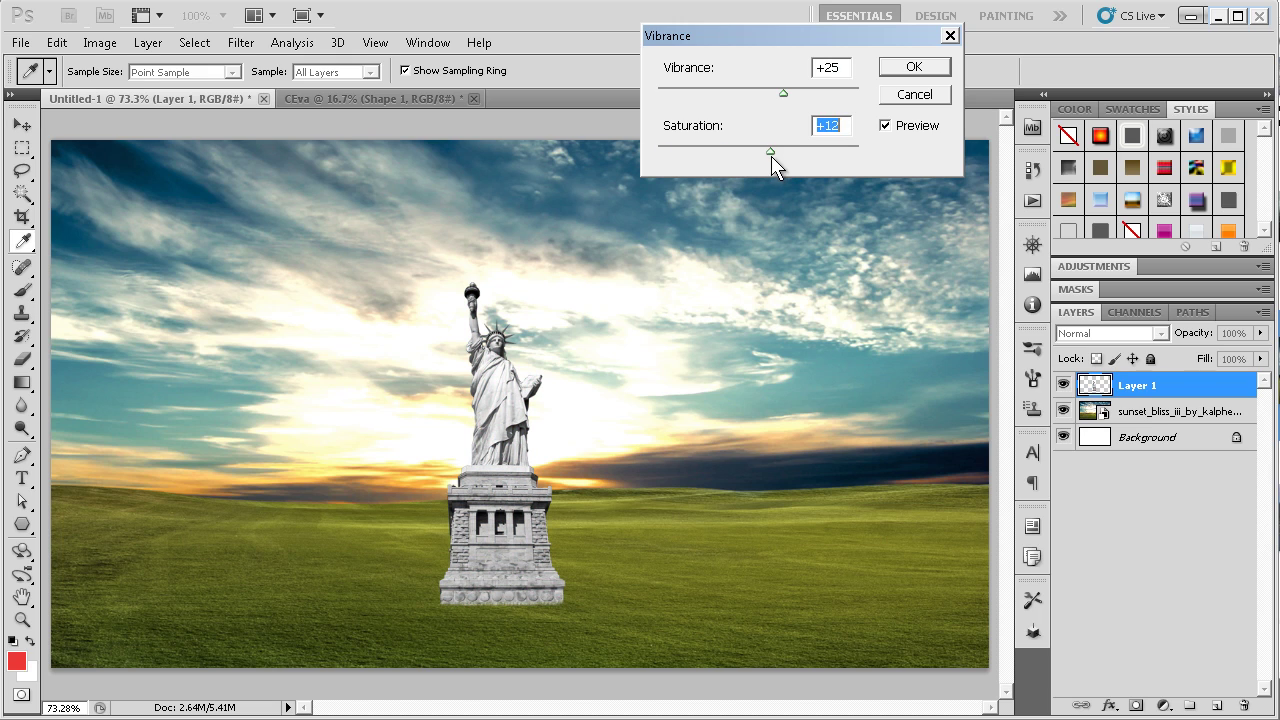
{"action": "left_click_drag", "start_coordinate": [771, 156], "coordinate": [767, 156]}
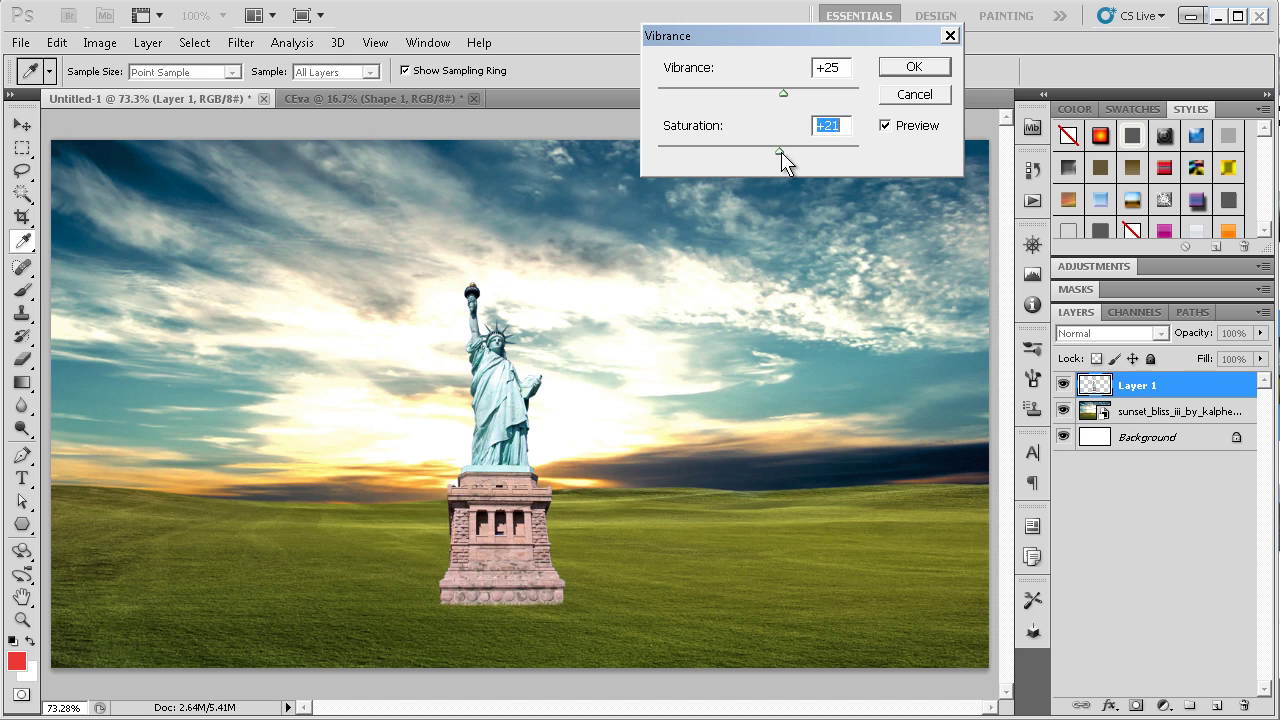
{"action": "left_click", "coordinate": [924, 97]}
{"action": "key", "text": "e"}
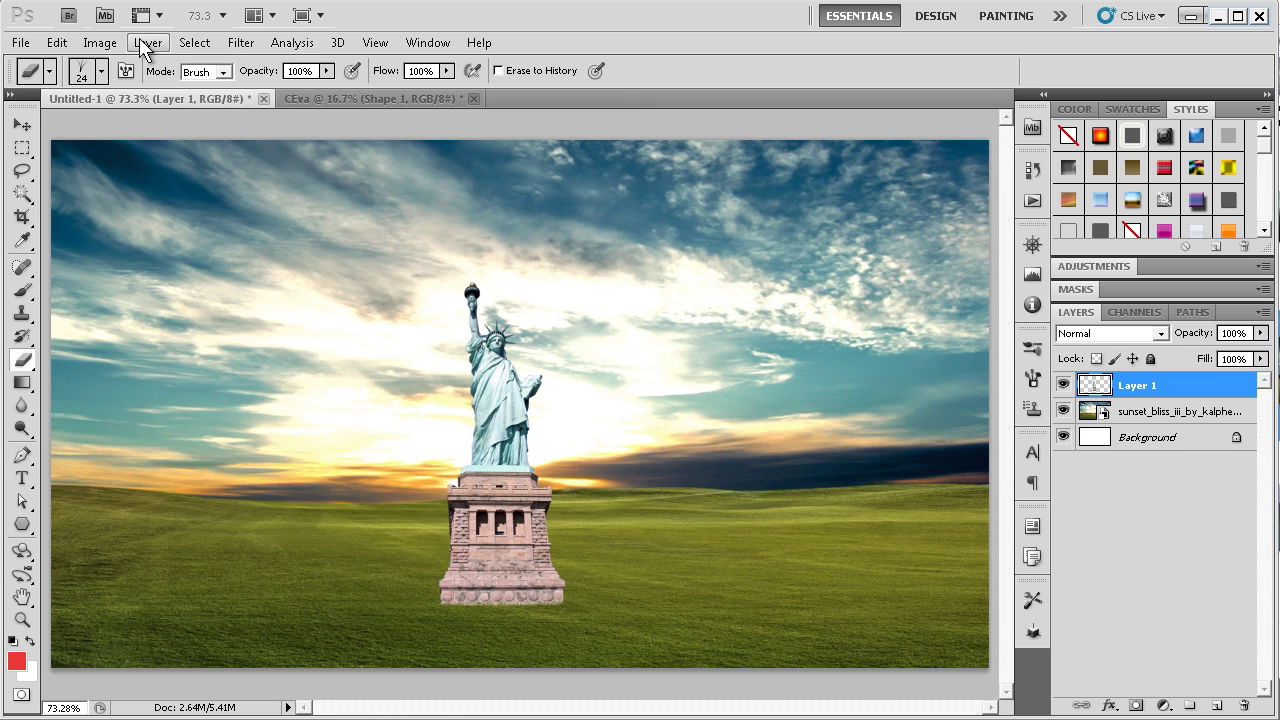
Add a new gradient fill layer, Gradient Fill 1
{"action": "left_click", "coordinate": [100, 42]}
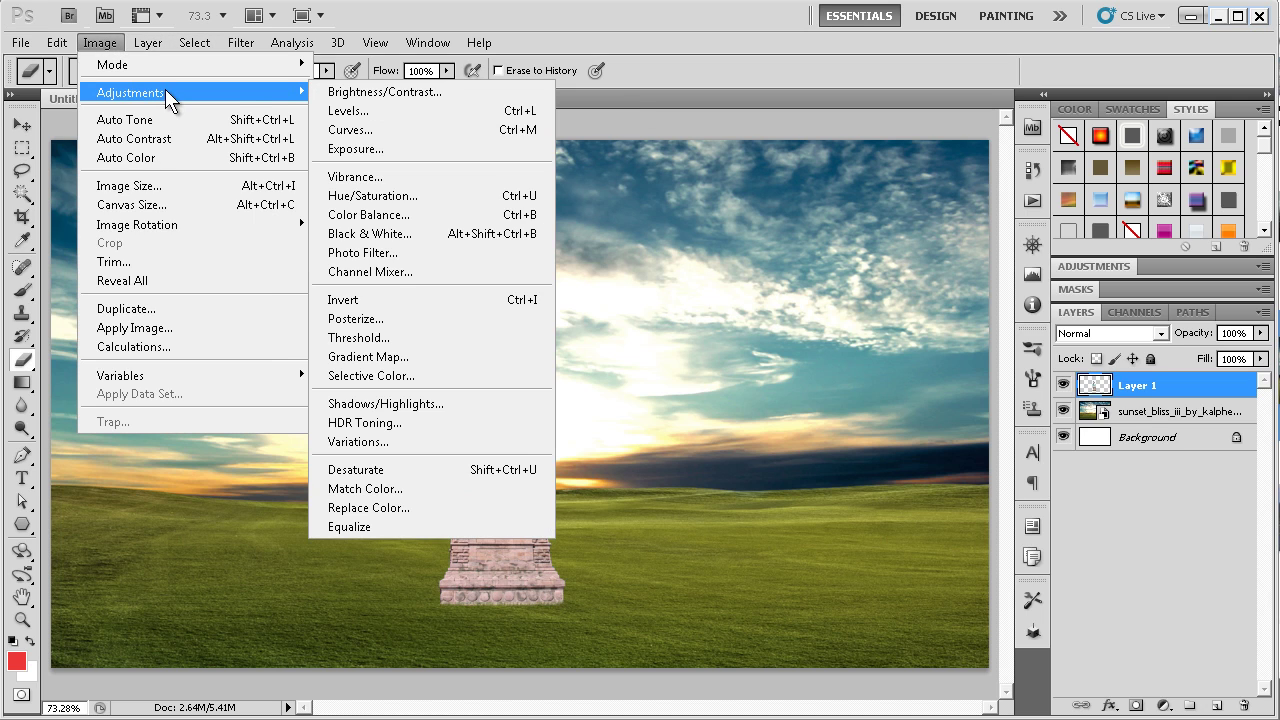
{"action": "mouse_move", "coordinate": [148, 42]}
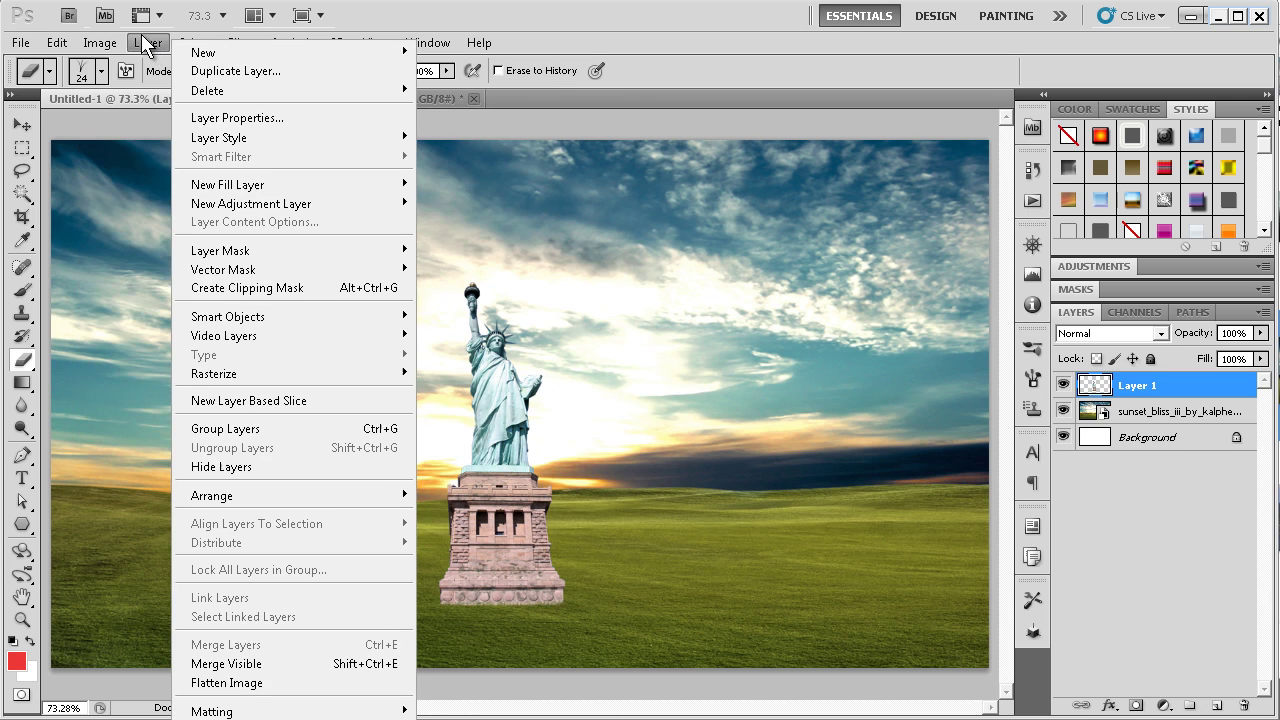
{"action": "mouse_move", "coordinate": [228, 184]}
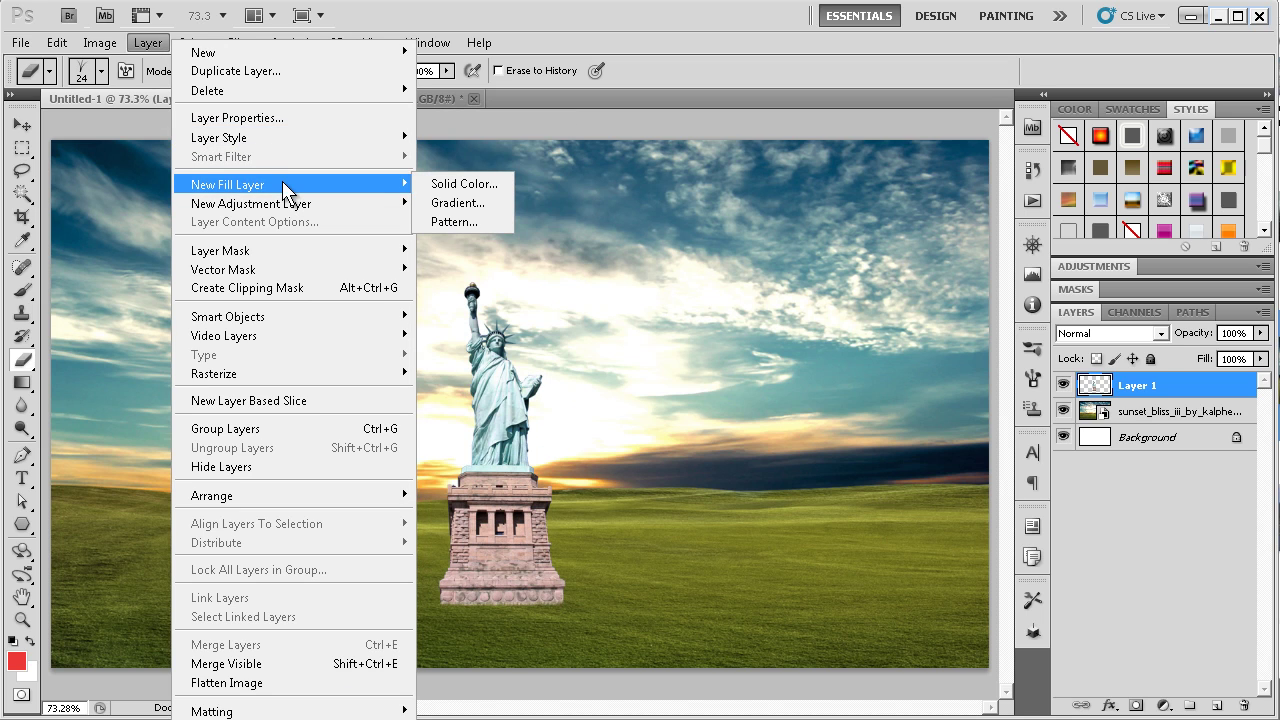
{"action": "left_click", "coordinate": [460, 202]}
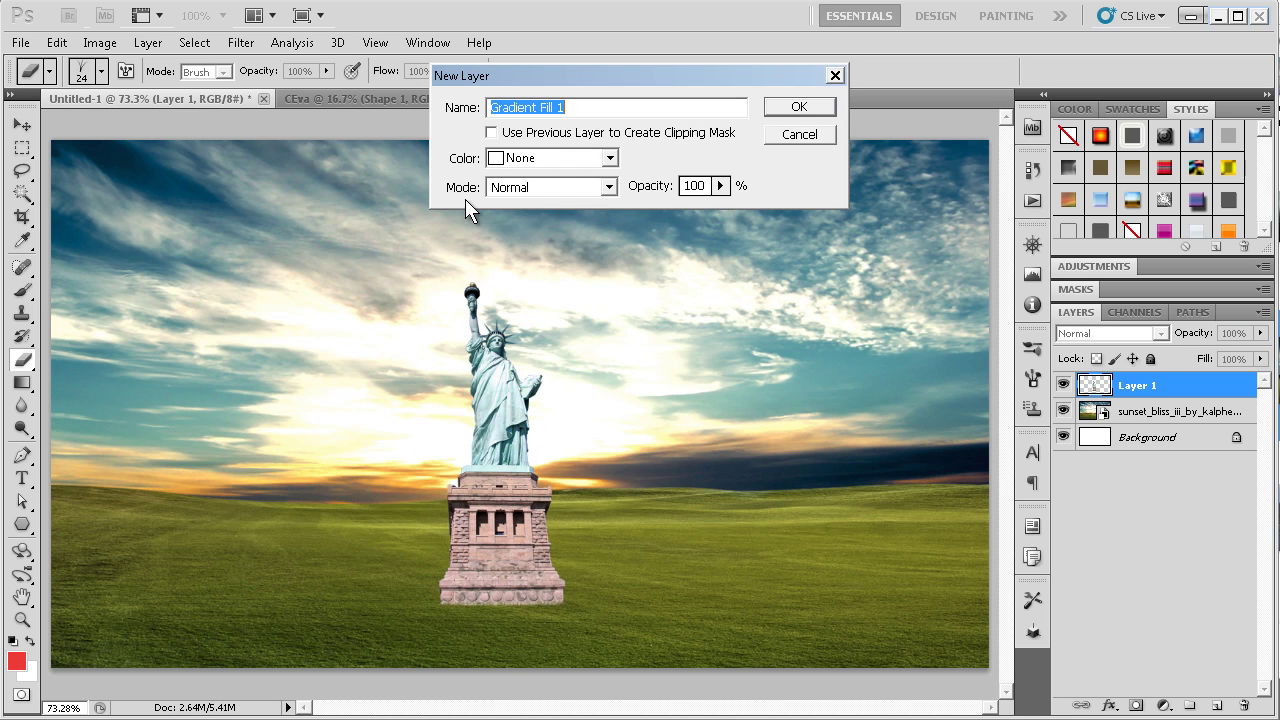
{"action": "left_click", "coordinate": [815, 107]}
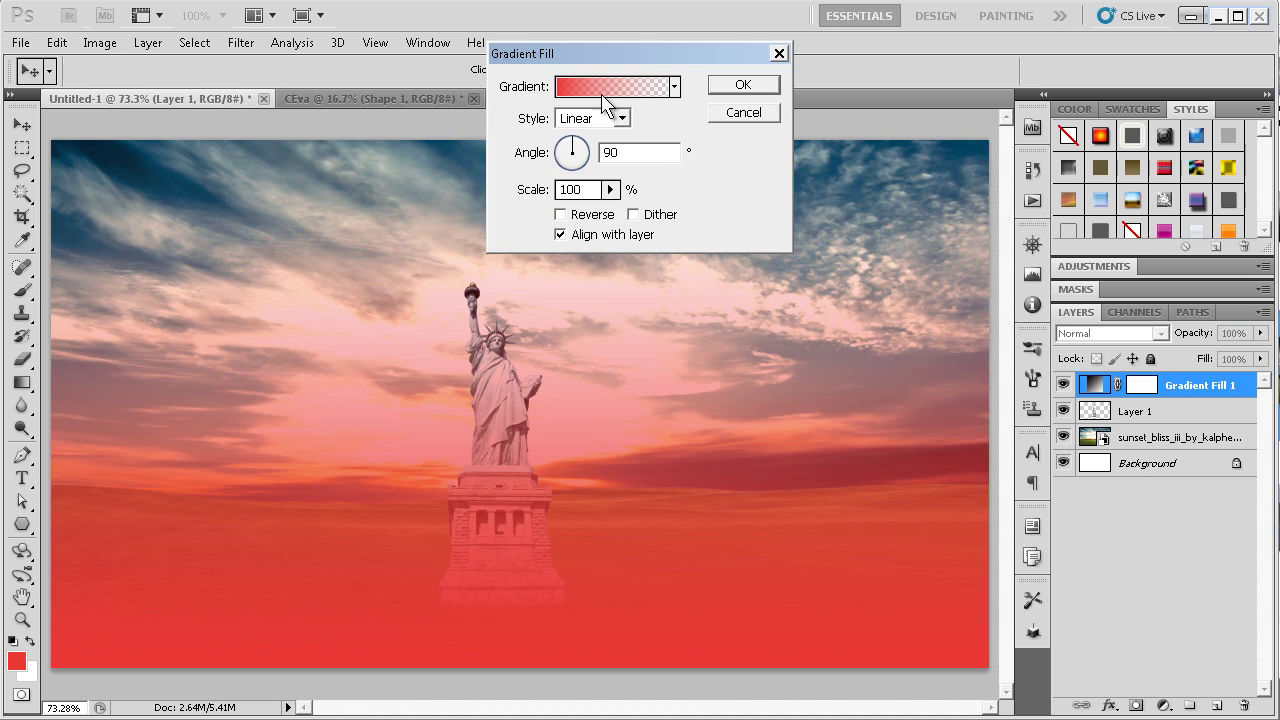
Set the gradient's starting stop to a light teal colour
{"action": "left_click", "coordinate": [605, 86]}
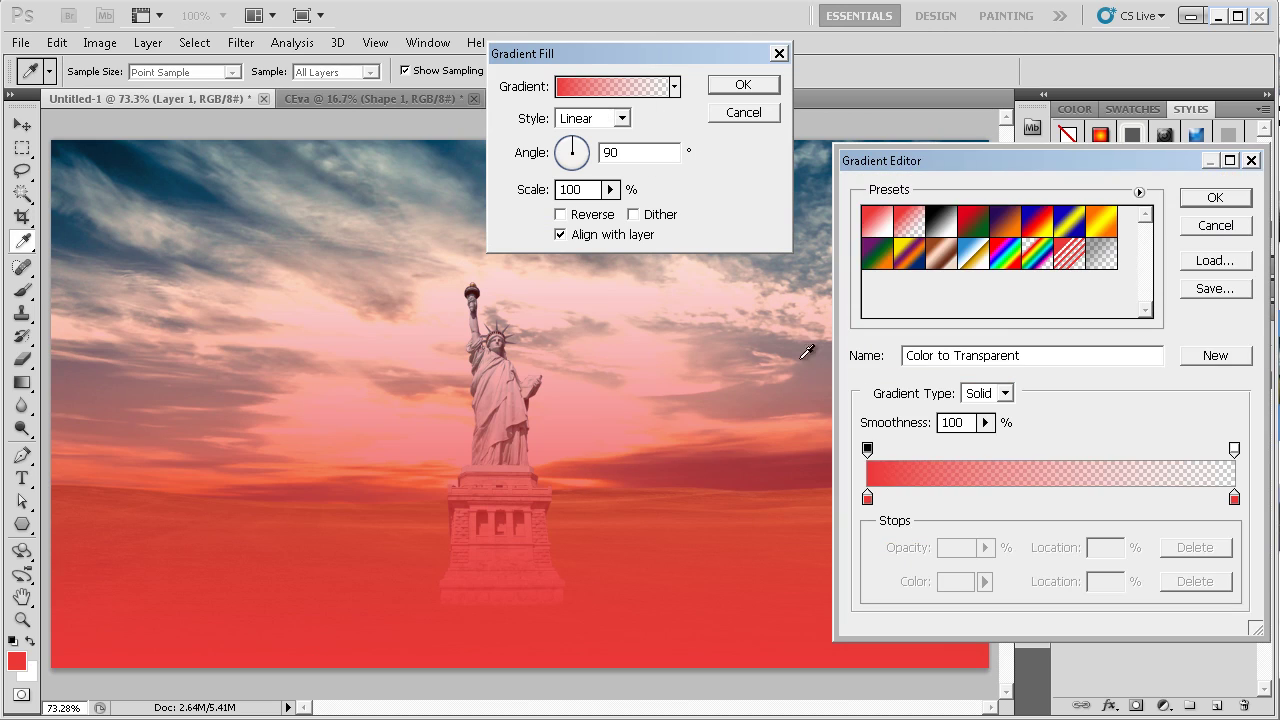
{"action": "left_click", "coordinate": [868, 499]}
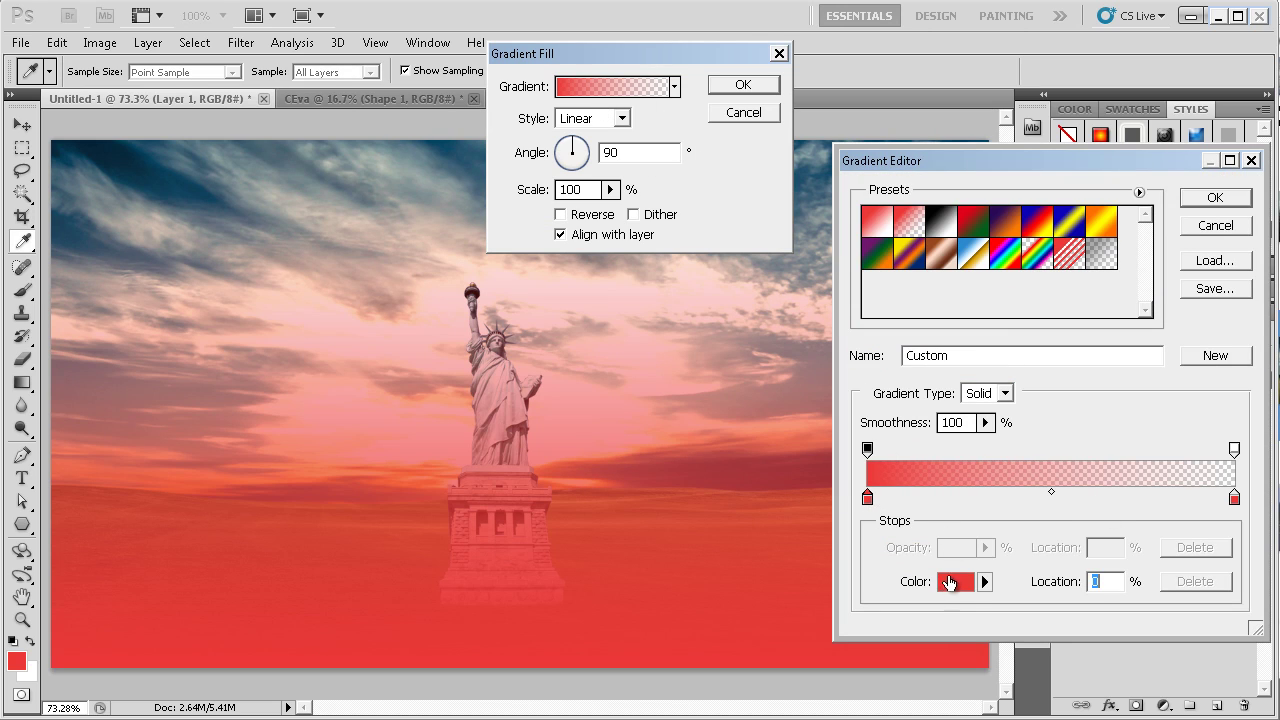
{"action": "left_click", "coordinate": [956, 584]}
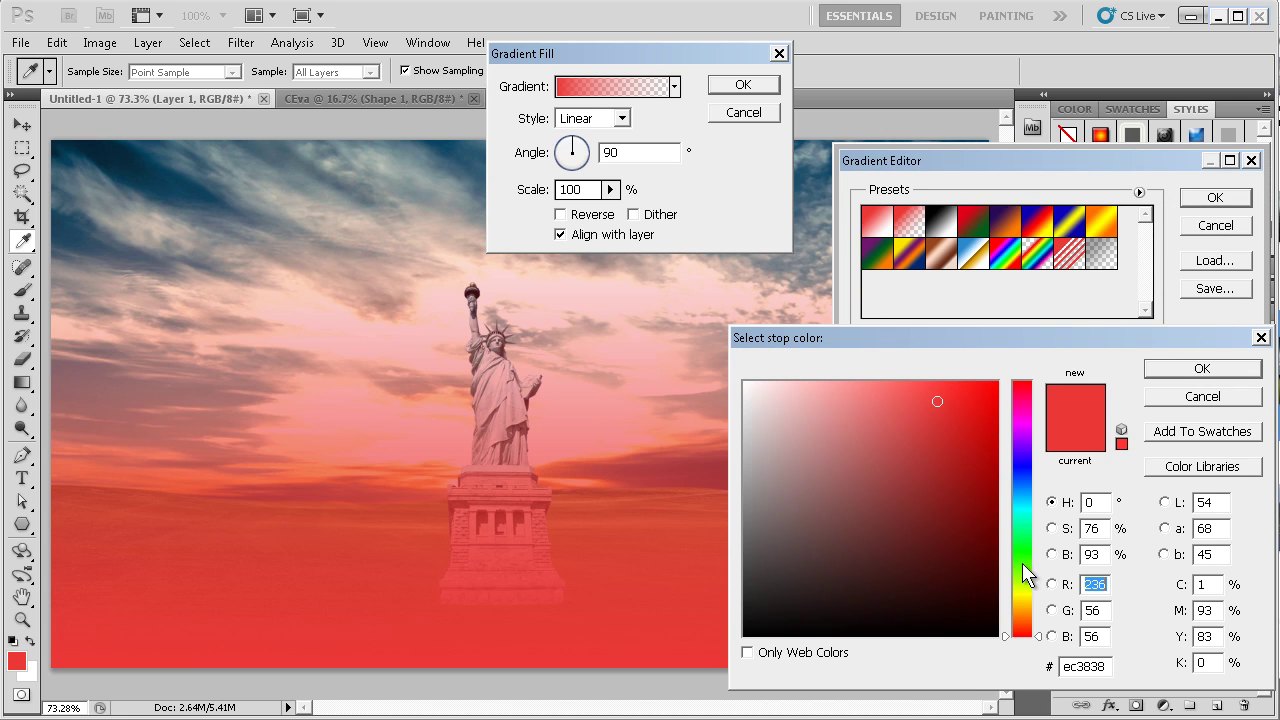
{"action": "left_click", "coordinate": [1022, 590]}
{"action": "left_click_drag", "start_coordinate": [999, 566], "coordinate": [995, 508]}
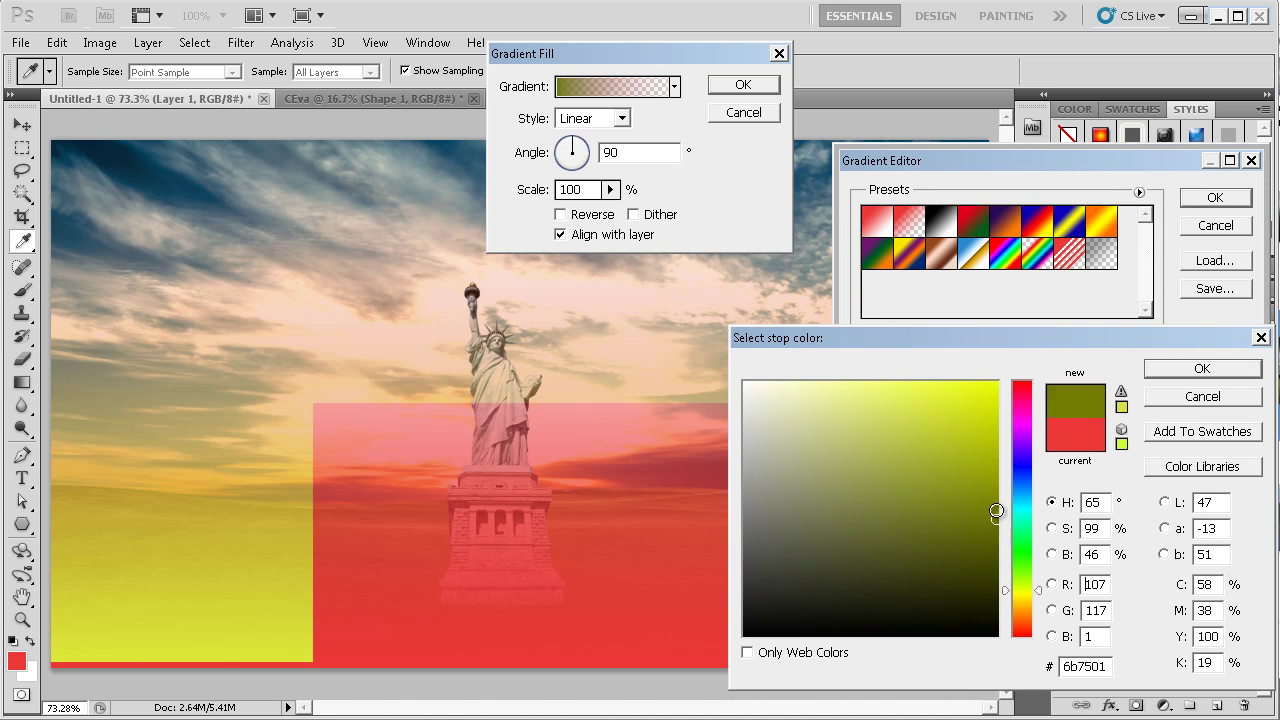
{"action": "left_click", "coordinate": [1022, 574]}
{"action": "left_click_drag", "start_coordinate": [1023, 572], "coordinate": [1023, 568]}
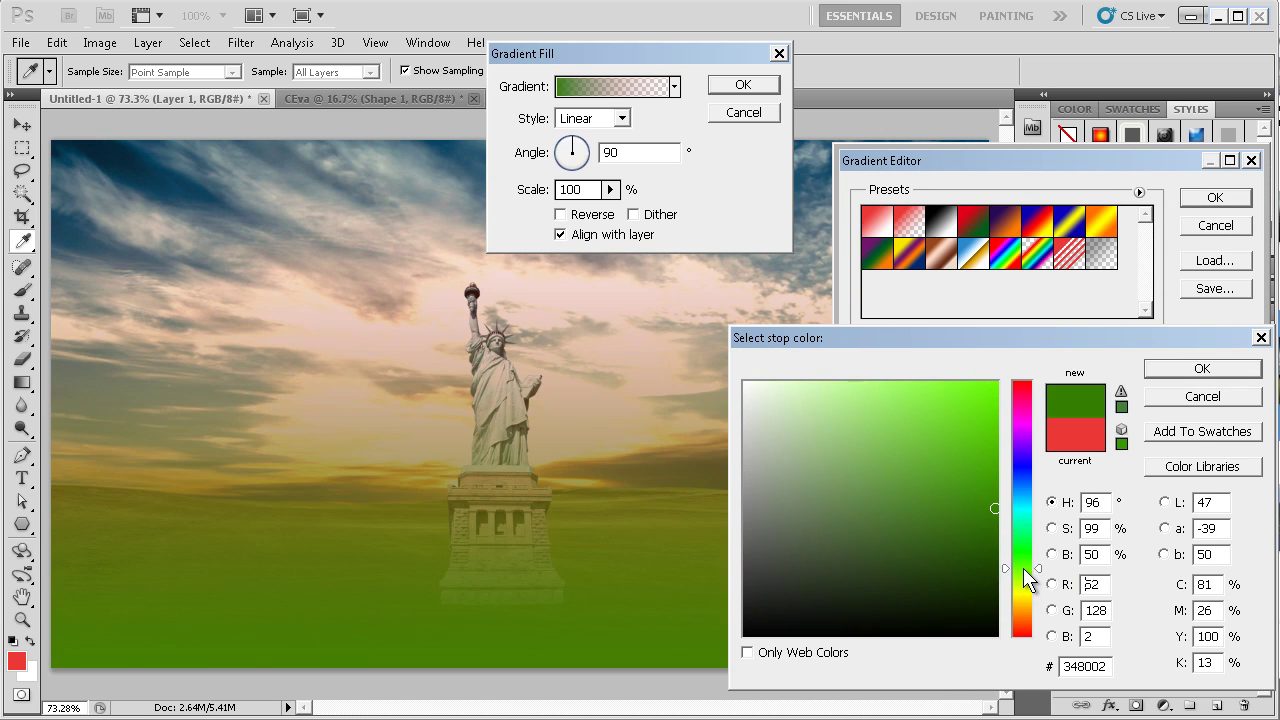
{"action": "left_click_drag", "start_coordinate": [990, 505], "coordinate": [984, 461]}
{"action": "left_click", "coordinate": [1022, 509]}
{"action": "mouse_move", "coordinate": [1022, 509]}
{"action": "left_mouse_down"}
{"action": "mouse_move", "coordinate": [989, 467]}
{"action": "mouse_move", "coordinate": [995, 437]}
{"action": "left_mouse_up"}
{"action": "left_click", "coordinate": [1246, 372]}
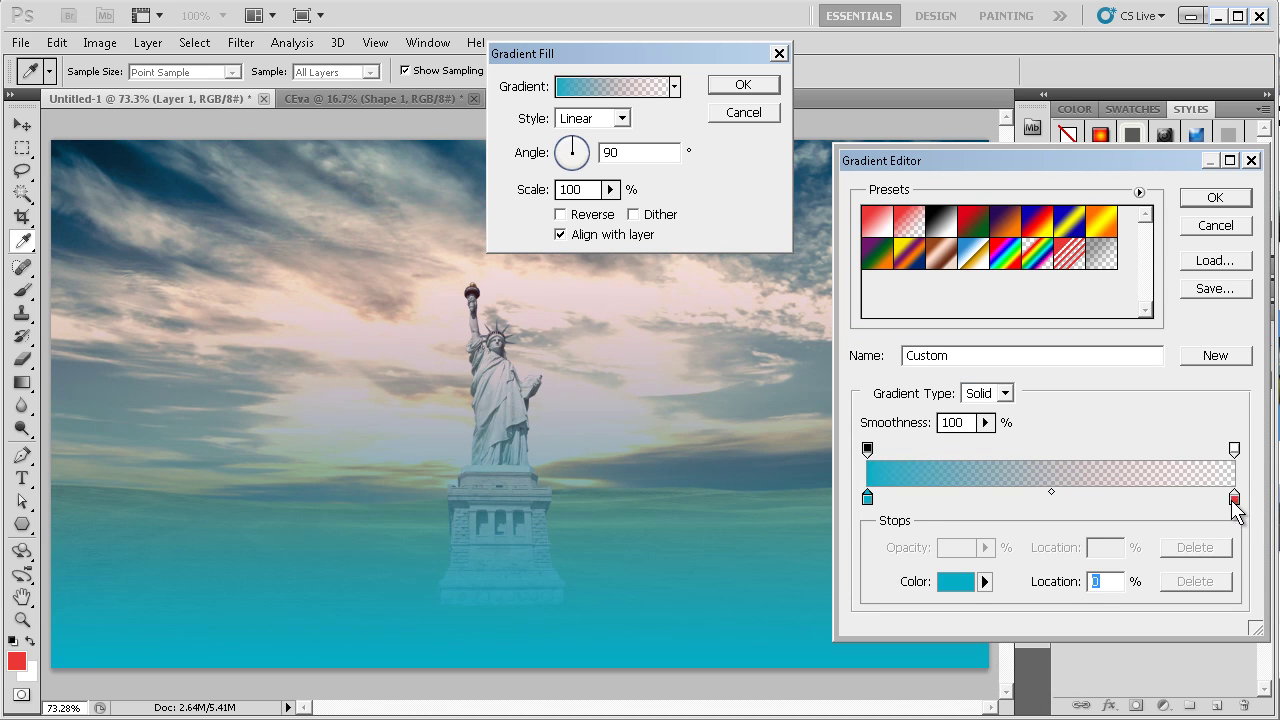
Set the gradient's ending stop to pink
{"action": "left_click", "coordinate": [1234, 498]}
{"action": "left_click", "coordinate": [958, 582]}
{"action": "left_click_drag", "start_coordinate": [1022, 483], "coordinate": [1022, 389]}
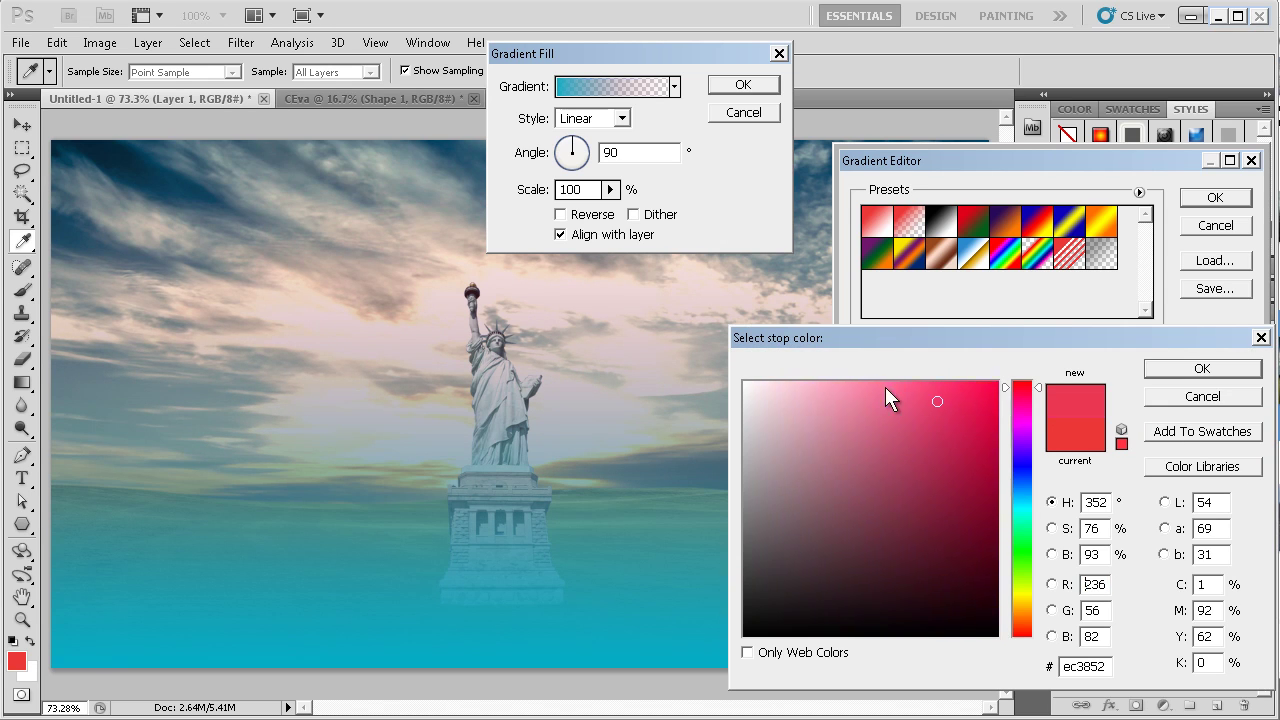
{"action": "left_click", "coordinate": [894, 390]}
{"action": "left_click", "coordinate": [1202, 368]}
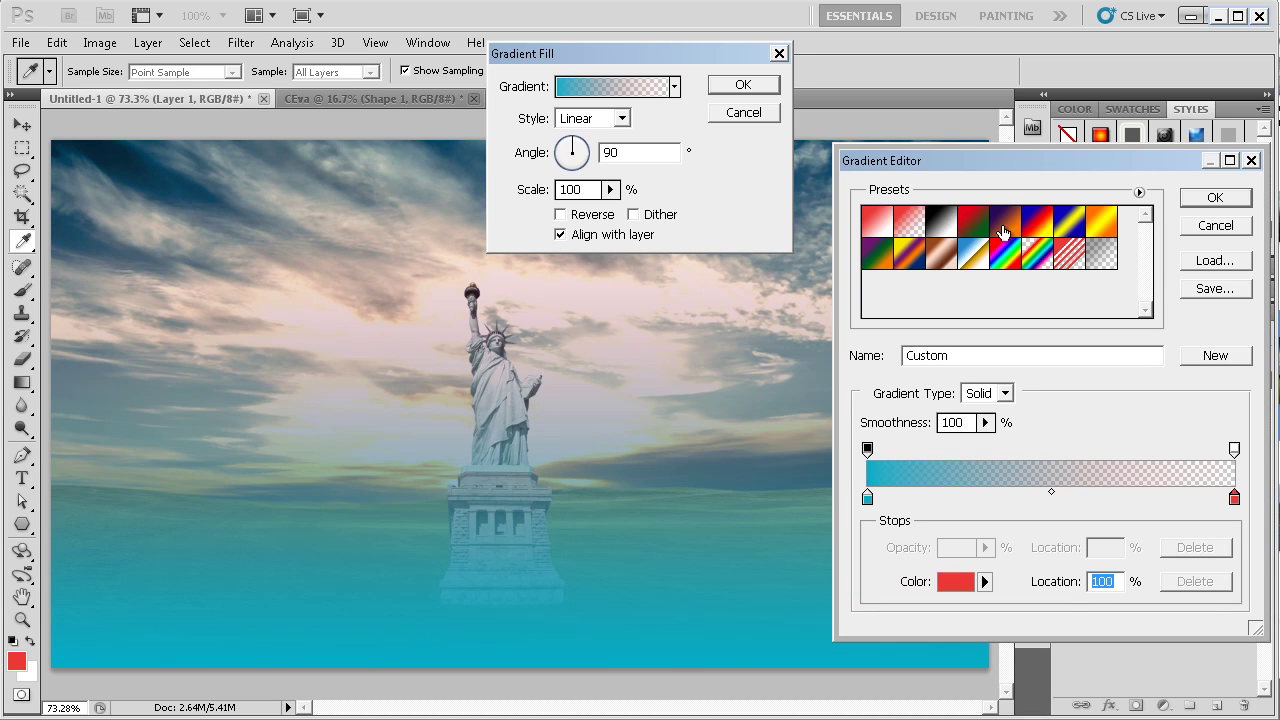
Switch to the Black, White preset and recolour its starting stop green
{"action": "left_click", "coordinate": [941, 222]}
{"action": "left_click", "coordinate": [867, 498]}
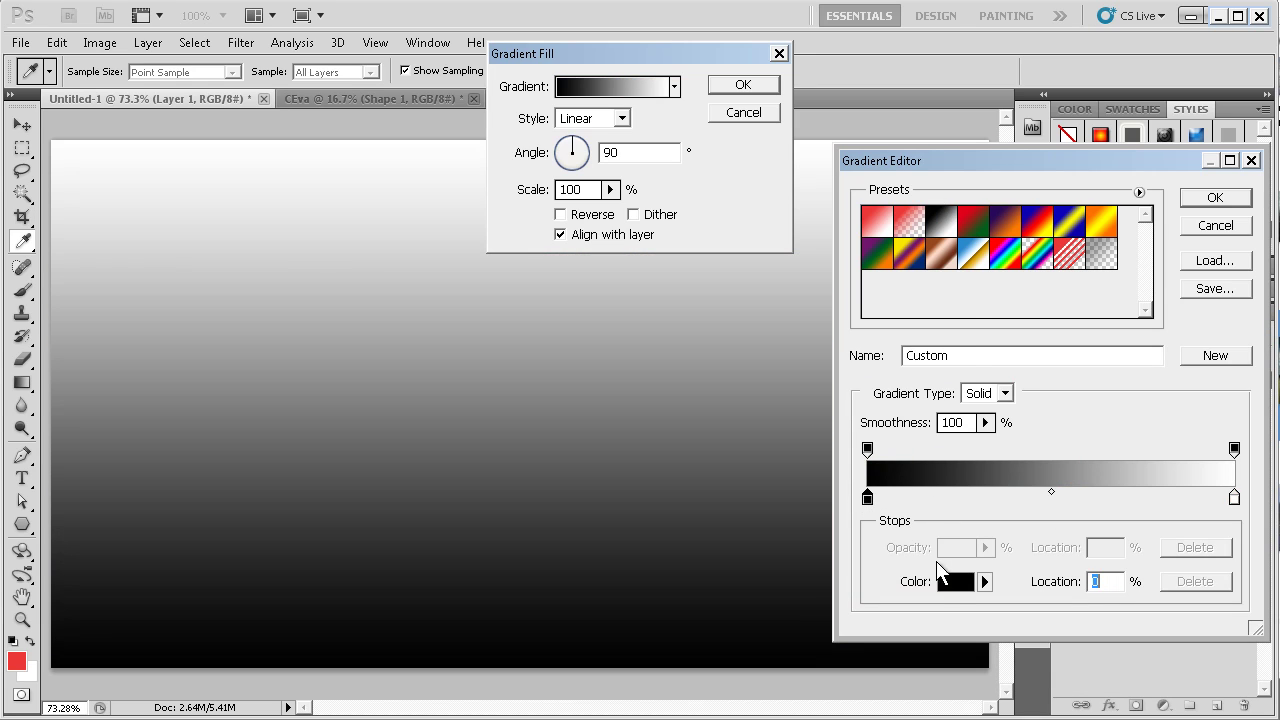
{"action": "left_click", "coordinate": [947, 583]}
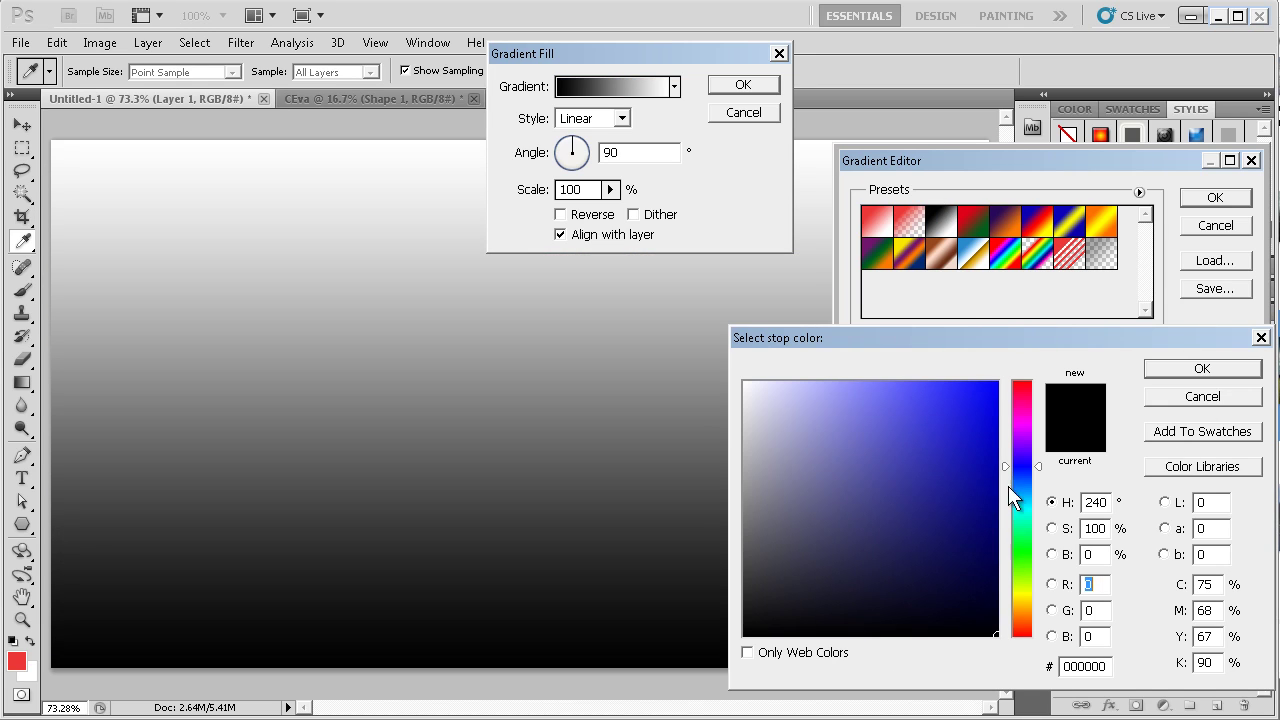
{"action": "mouse_move", "coordinate": [1027, 458]}
{"action": "left_mouse_down"}
{"action": "mouse_move", "coordinate": [1025, 515]}
{"action": "mouse_move", "coordinate": [1017, 502]}
{"action": "mouse_move", "coordinate": [1031, 560]}
{"action": "mouse_move", "coordinate": [994, 520]}
{"action": "left_mouse_up"}
{"action": "left_click", "coordinate": [971, 423]}
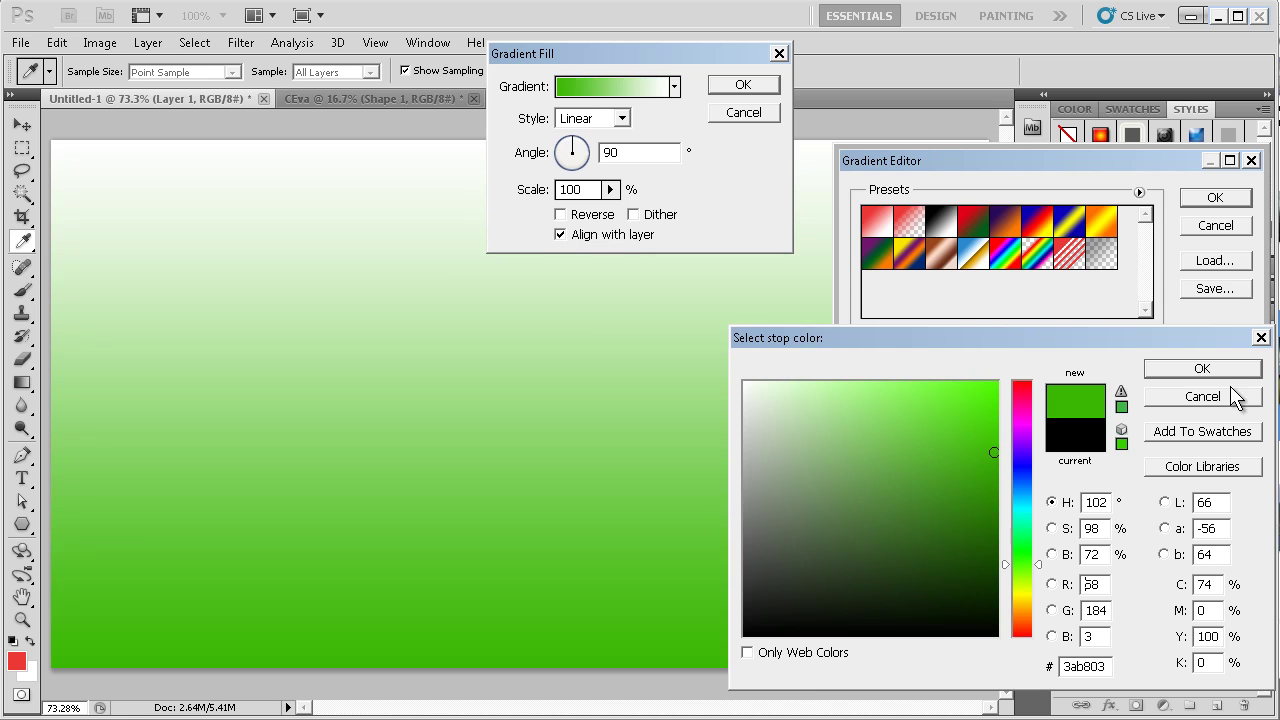
{"action": "left_click", "coordinate": [1202, 368]}
Recolour the ending stop blue and accept the green-to-blue gradient
{"action": "left_click", "coordinate": [1235, 498]}
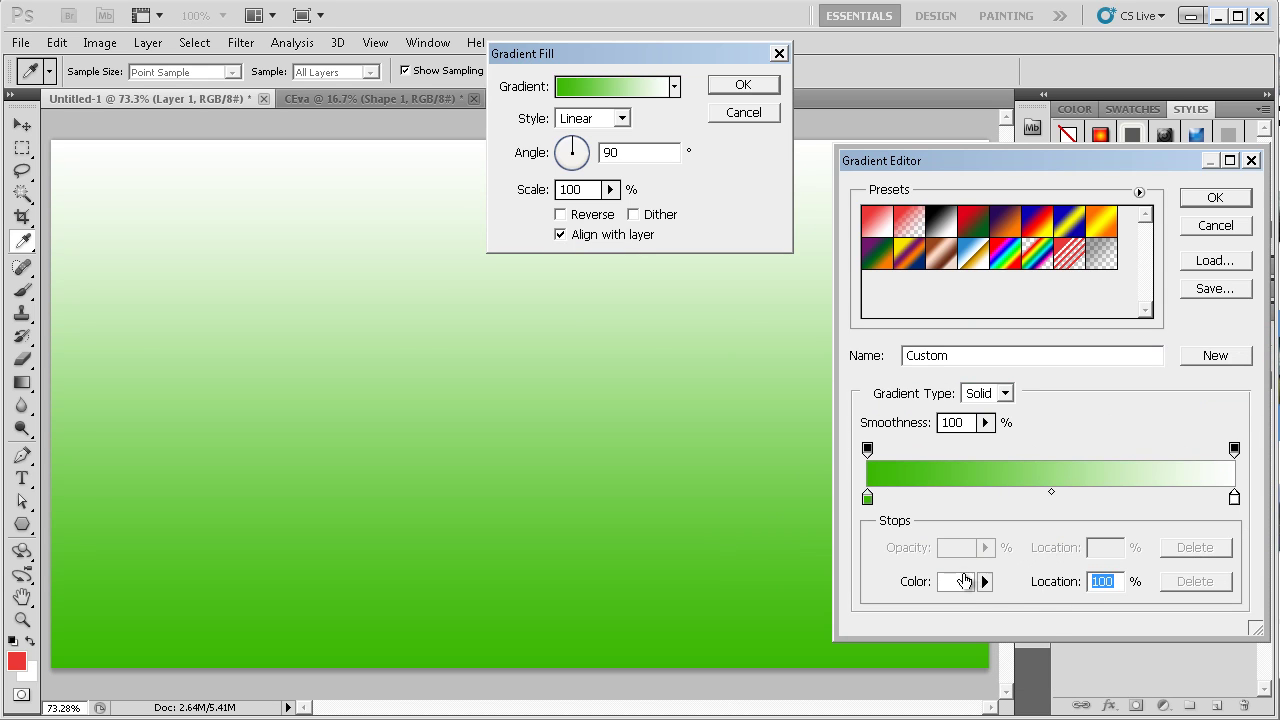
{"action": "left_click", "coordinate": [962, 581]}
{"action": "mouse_move", "coordinate": [1022, 490]}
{"action": "left_mouse_down"}
{"action": "mouse_move", "coordinate": [1025, 514]}
{"action": "mouse_move", "coordinate": [1029, 500]}
{"action": "left_mouse_up"}
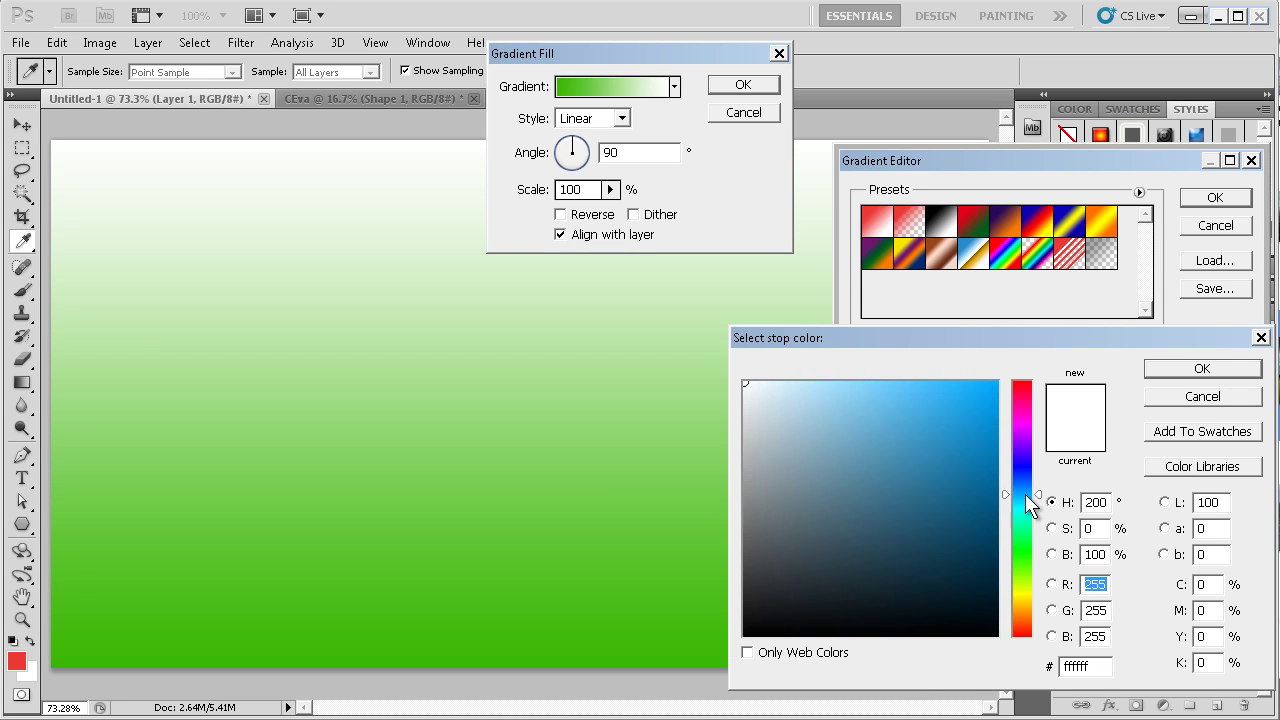
{"action": "left_click_drag", "start_coordinate": [980, 443], "coordinate": [998, 472]}
{"action": "left_click", "coordinate": [1200, 370]}
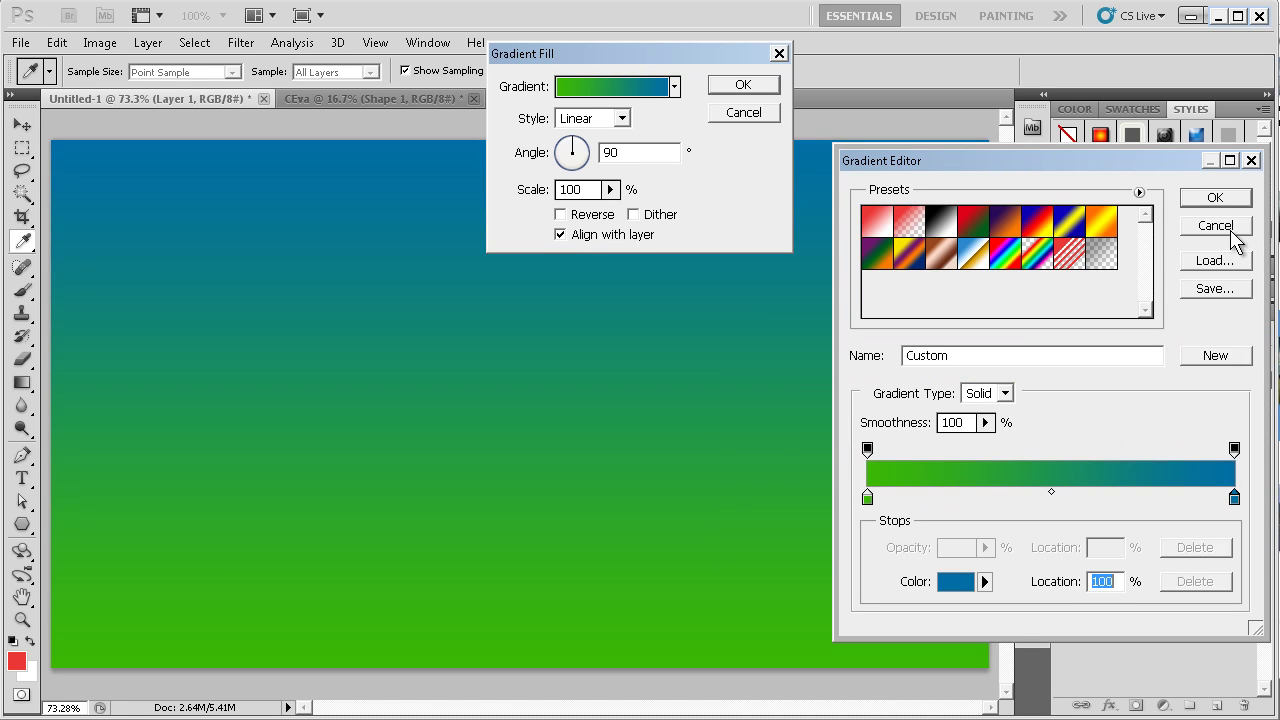
{"action": "left_click", "coordinate": [1225, 198]}
{"action": "left_click", "coordinate": [767, 85]}
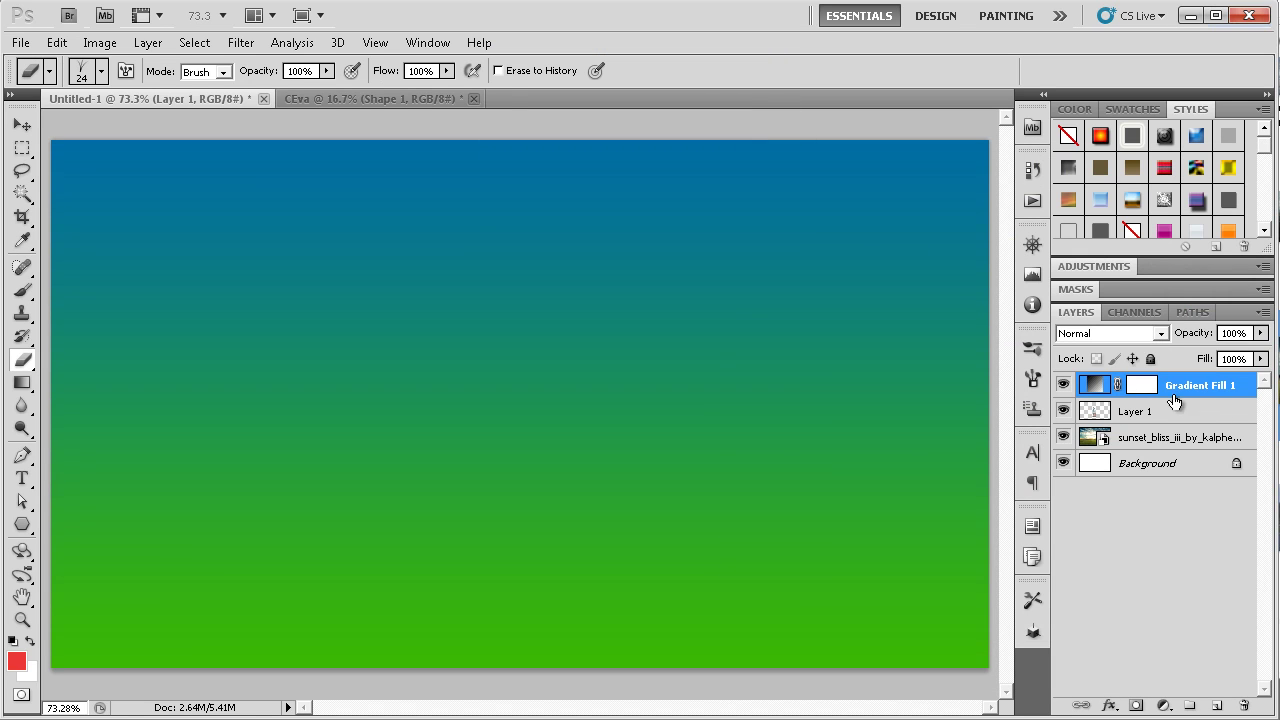
{"action": "right_click", "coordinate": [1065, 380]}
{"action": "left_click", "coordinate": [1078, 339]}
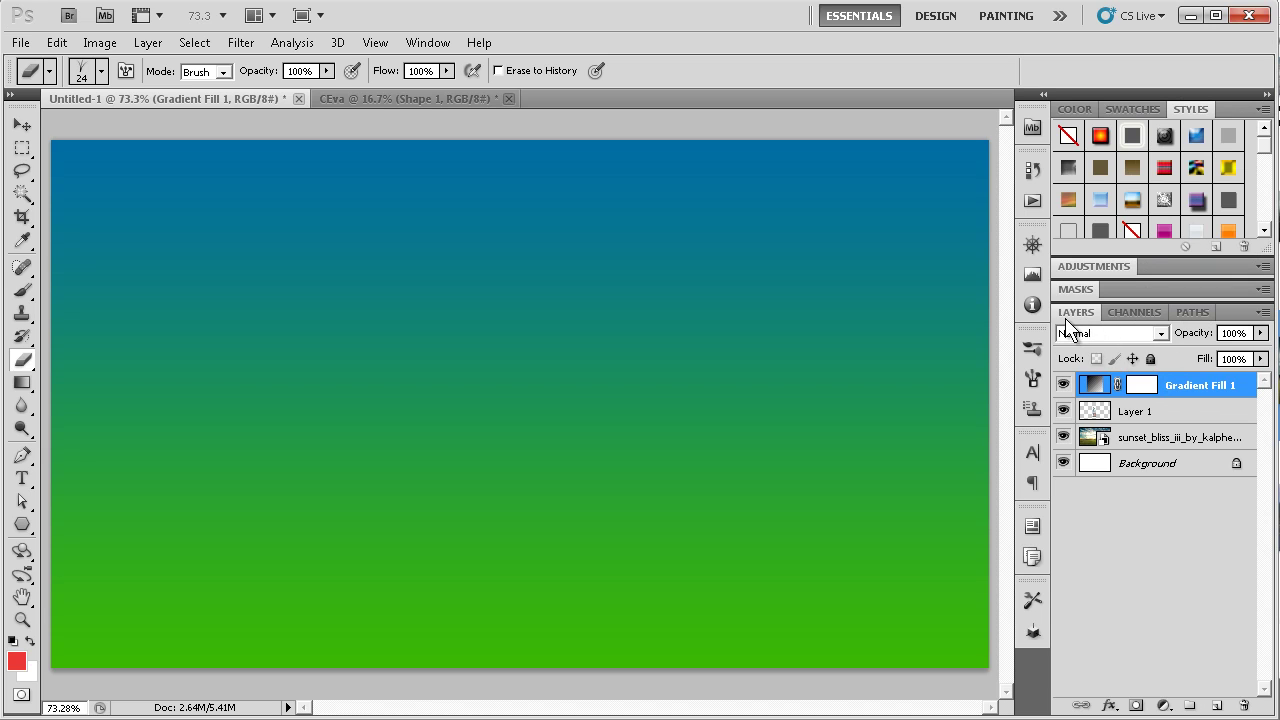
{"action": "left_click", "coordinate": [1084, 337]}
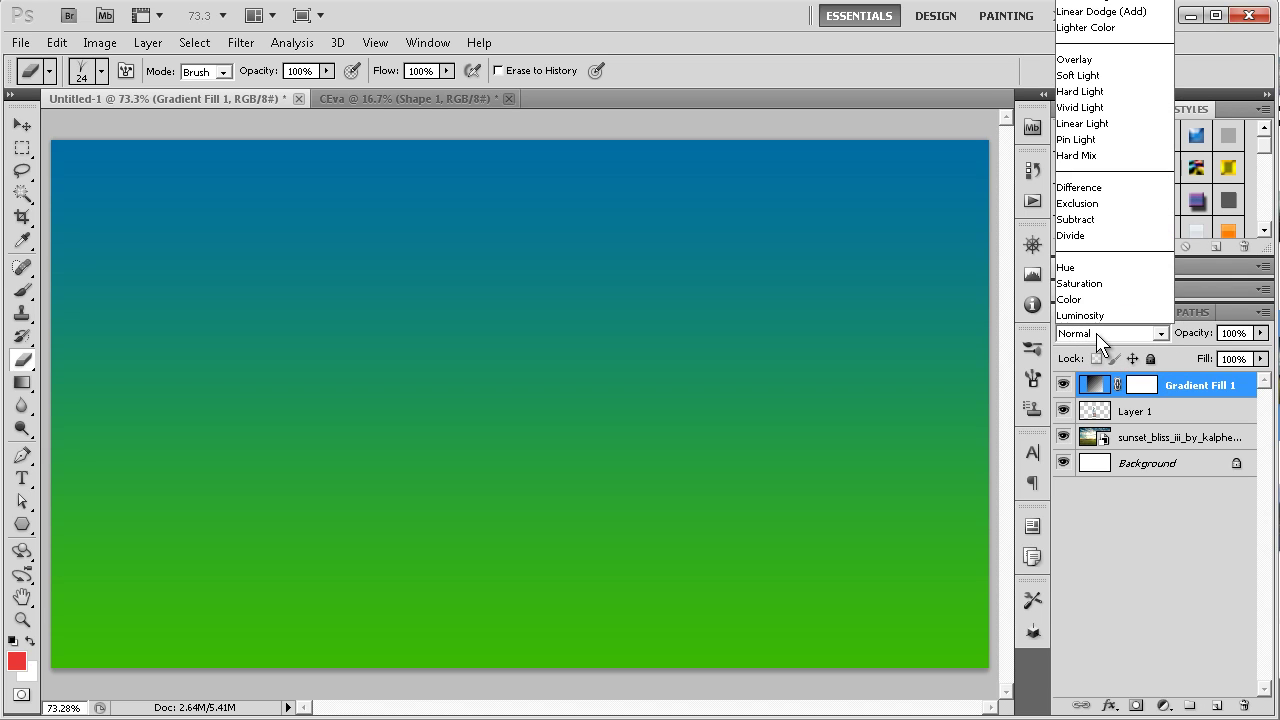
{"action": "left_click", "coordinate": [1096, 333]}
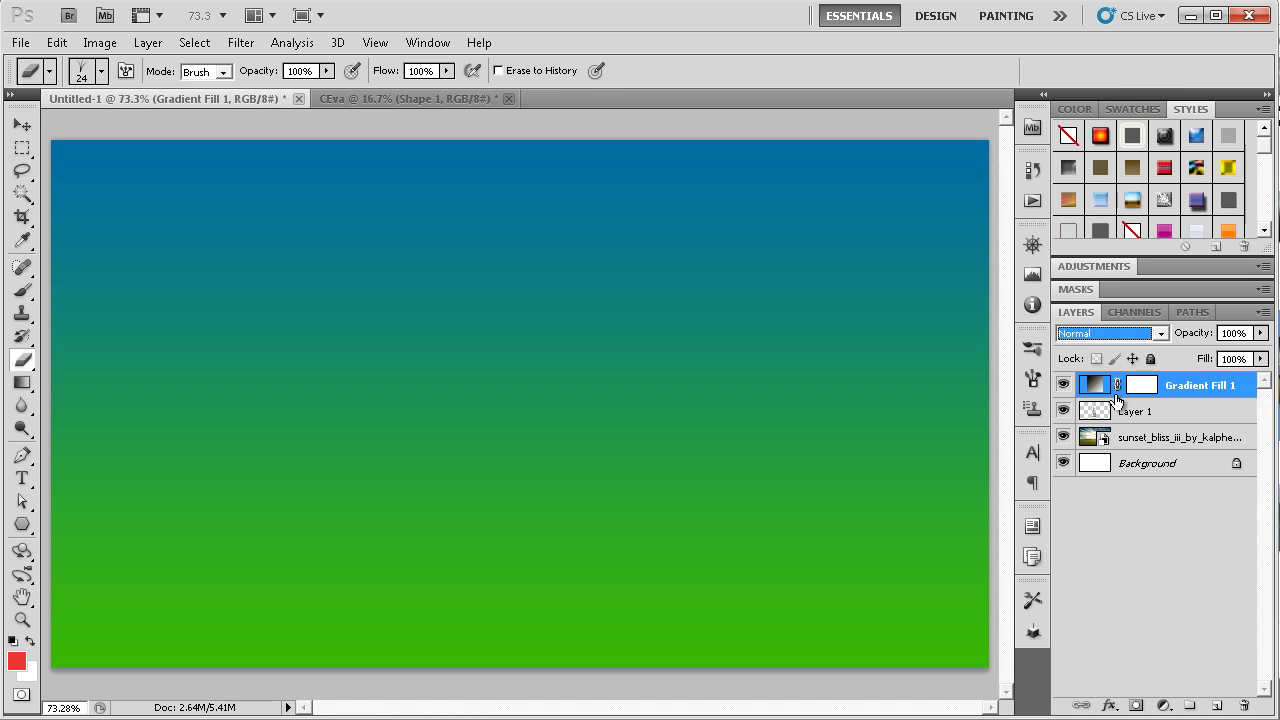
{"action": "left_click", "coordinate": [1150, 333]}
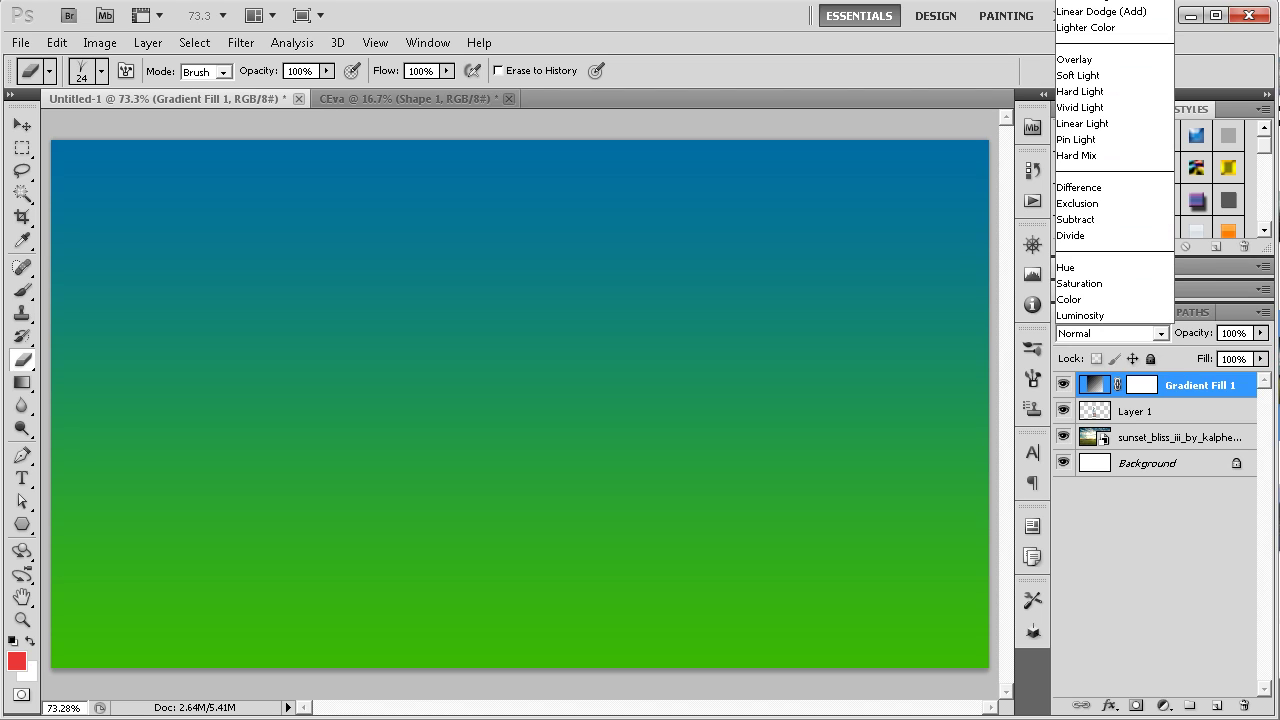
{"action": "key", "text": "Escape"}
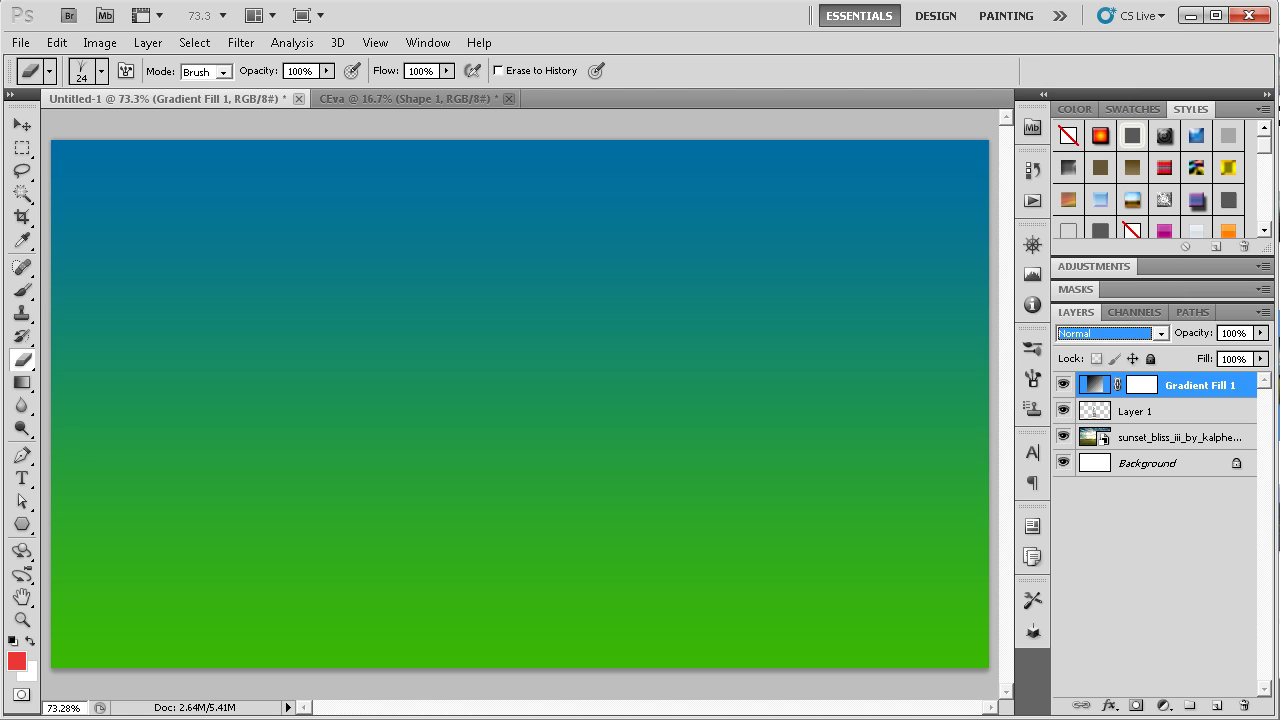
{"action": "key", "text": "Down"}
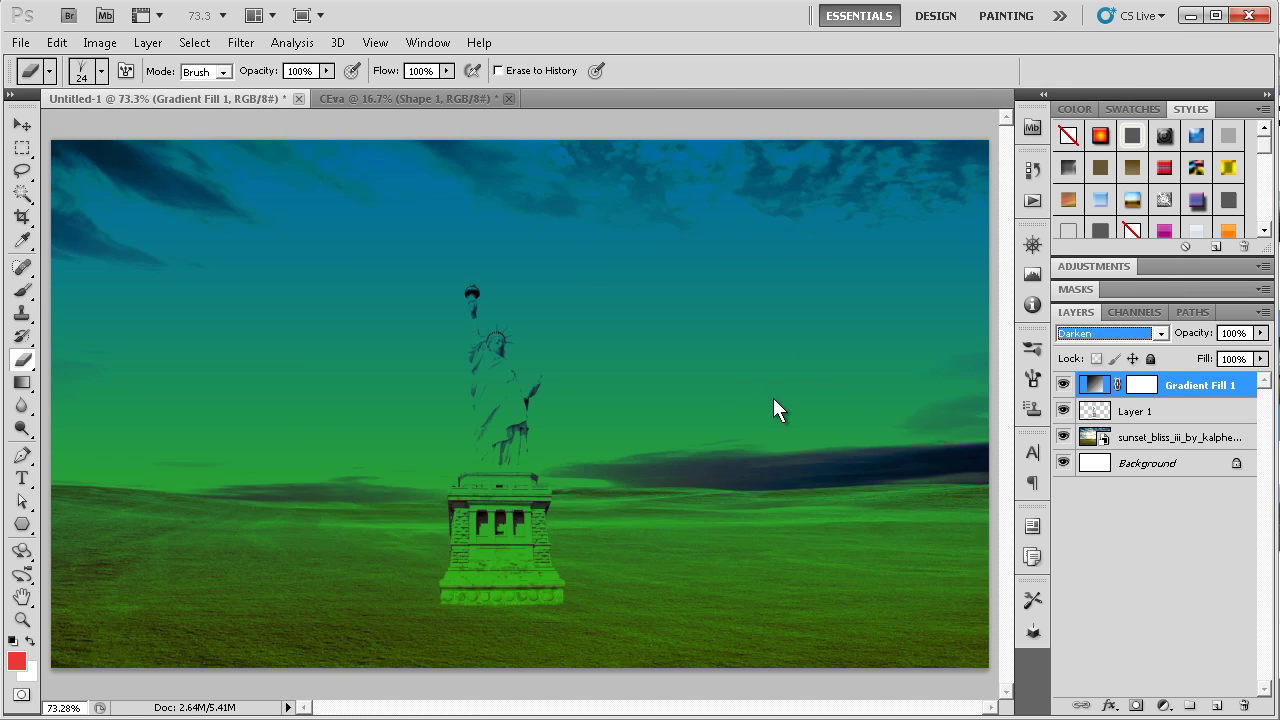
{"action": "key", "text": "Down"}
{"action": "key", "text": "Down"}
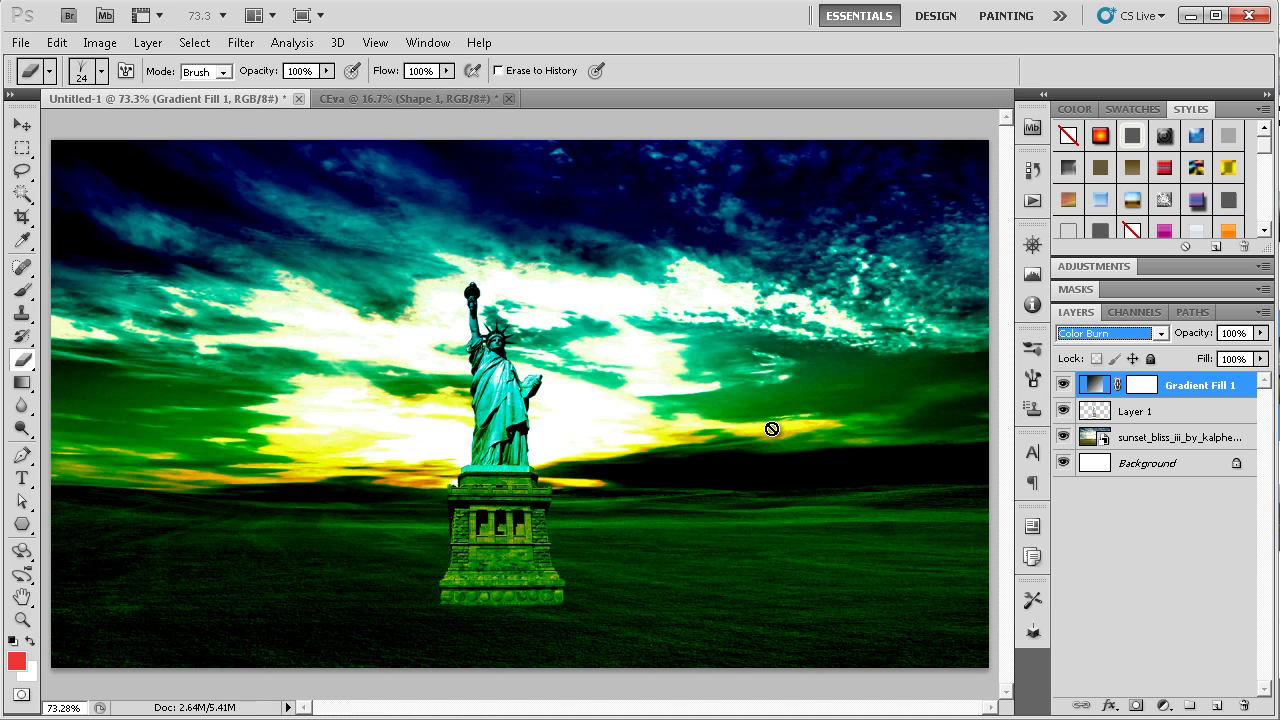
{"action": "key", "text": "Down"}
{"action": "key", "text": "Down"}
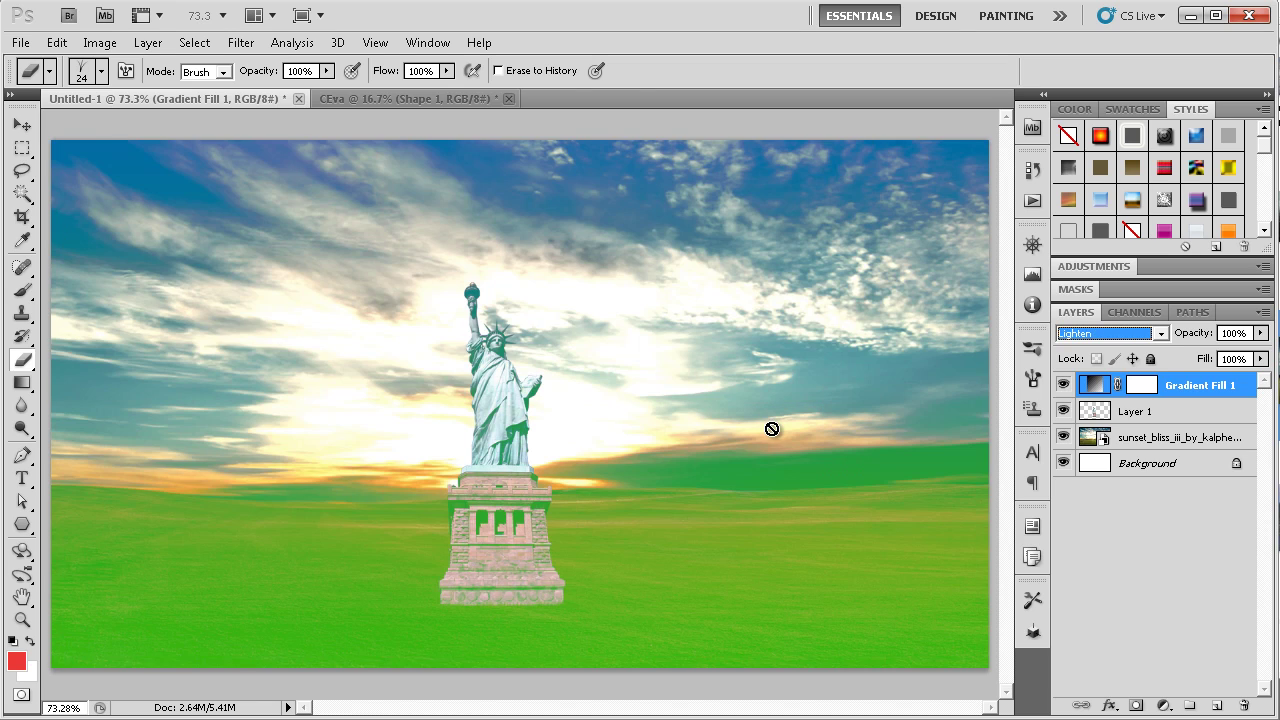
{"action": "key", "text": "Down"}
{"action": "key", "text": "Down"}
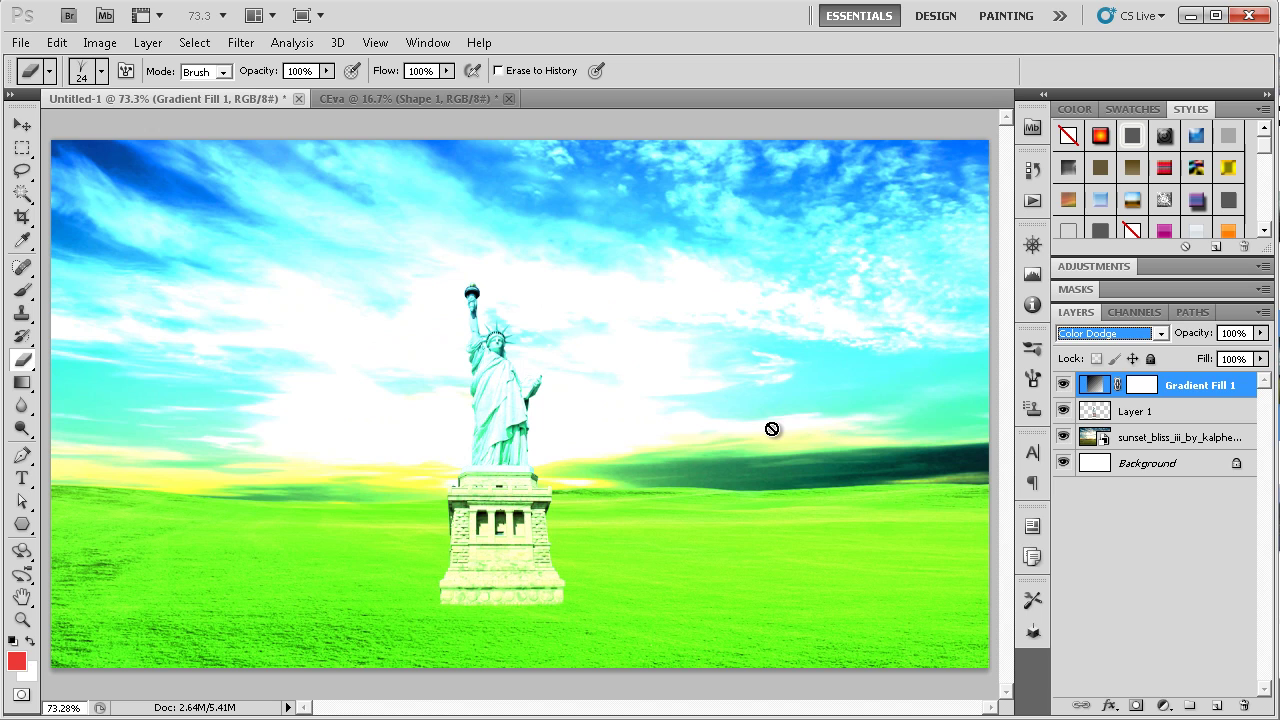
{"action": "key", "text": "Down"}
{"action": "key", "text": "Down"}
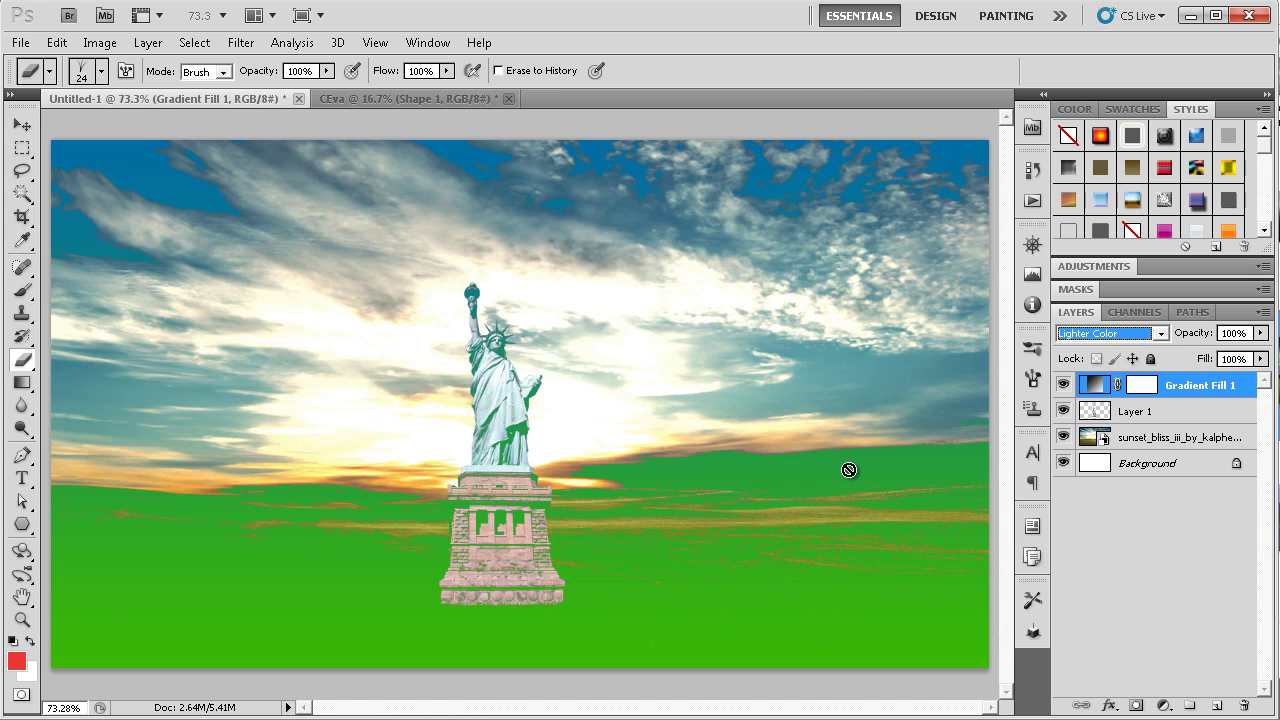
{"action": "key", "text": "Down"}
{"action": "key", "text": "Down"}
{"action": "key", "text": "Down"}
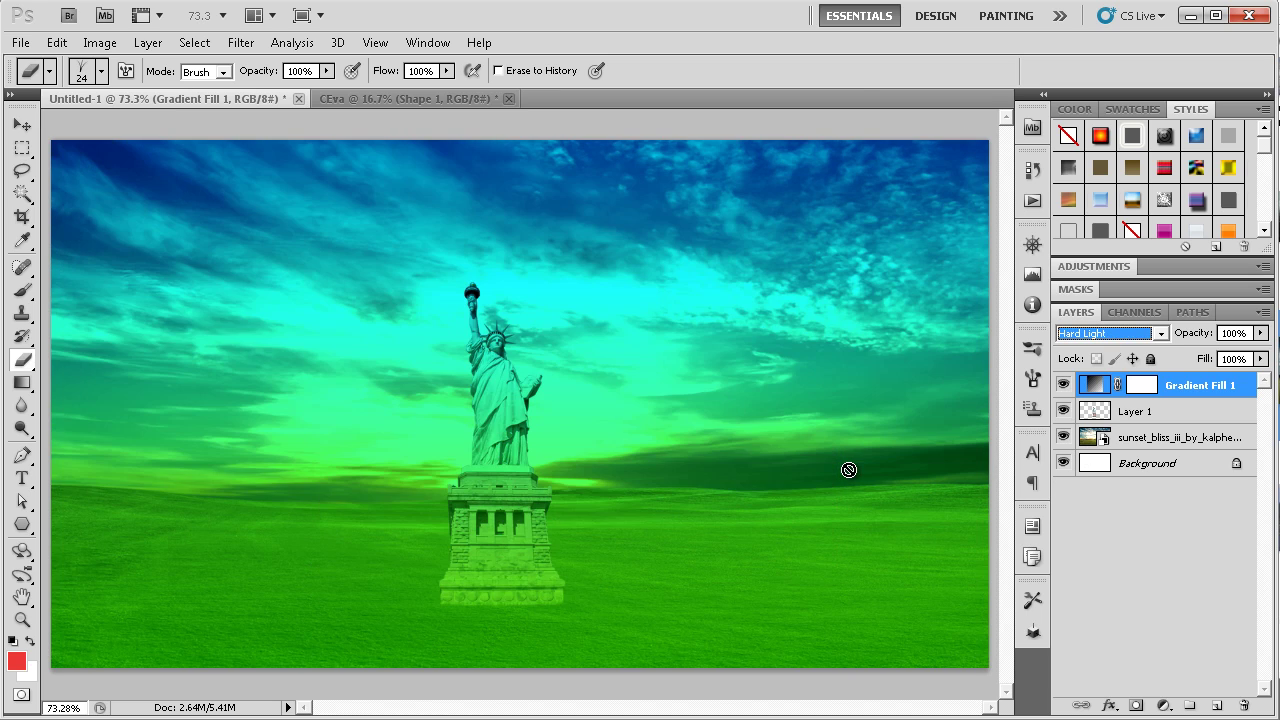
{"action": "key", "text": "Up"}
{"action": "key", "text": "Down"}
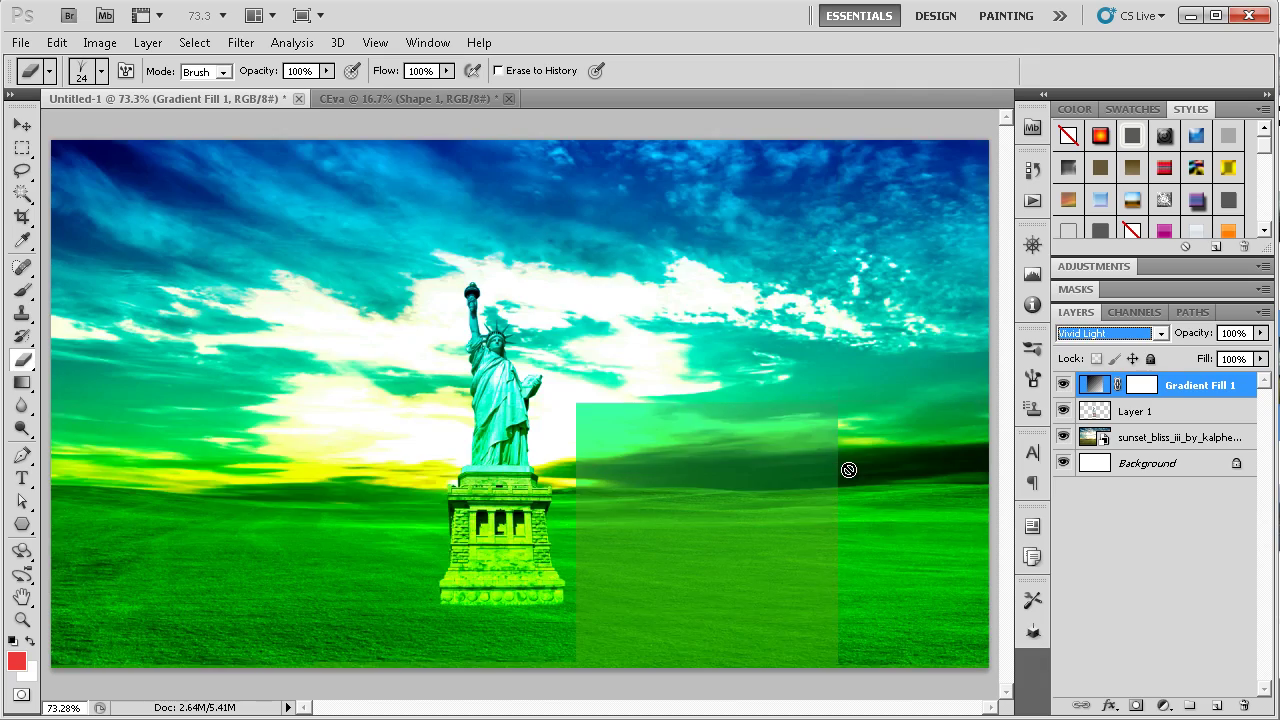
{"action": "key", "text": "Down"}
{"action": "key", "text": "Down"}
{"action": "key", "text": "Down"}
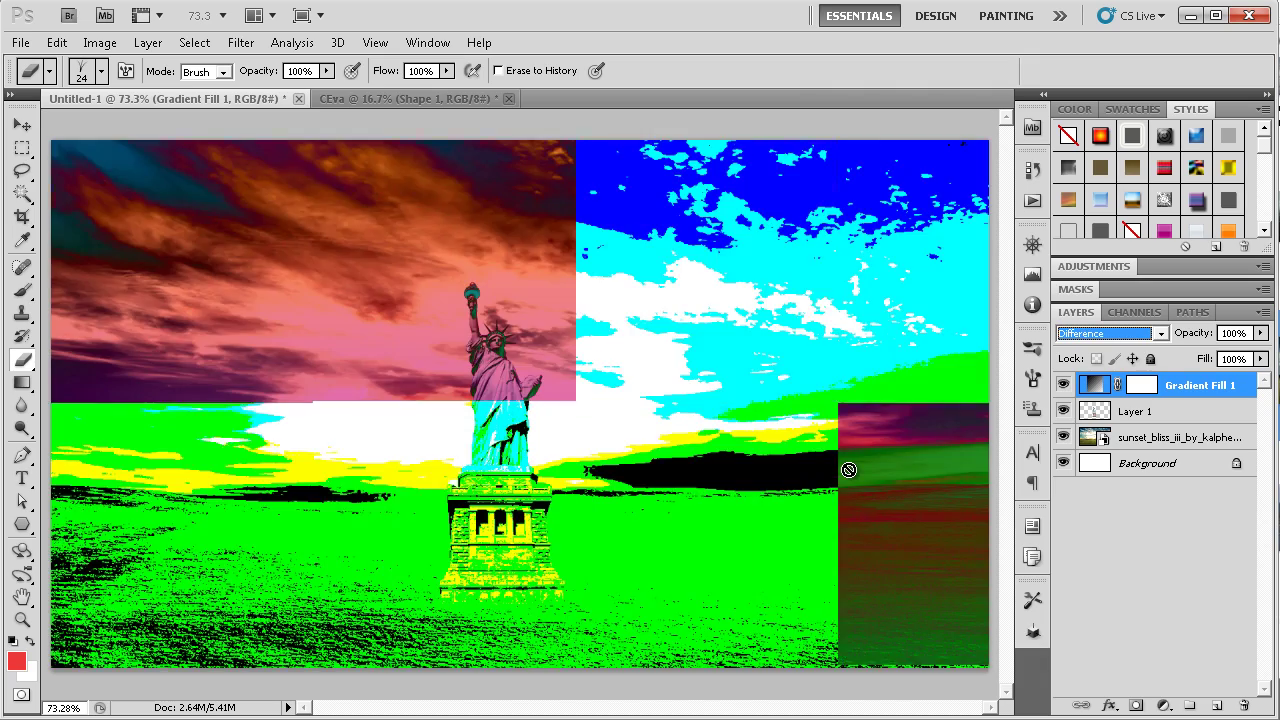
{"action": "key", "text": "Down"}
{"action": "key", "text": "Down"}
{"action": "key", "text": "Down"}
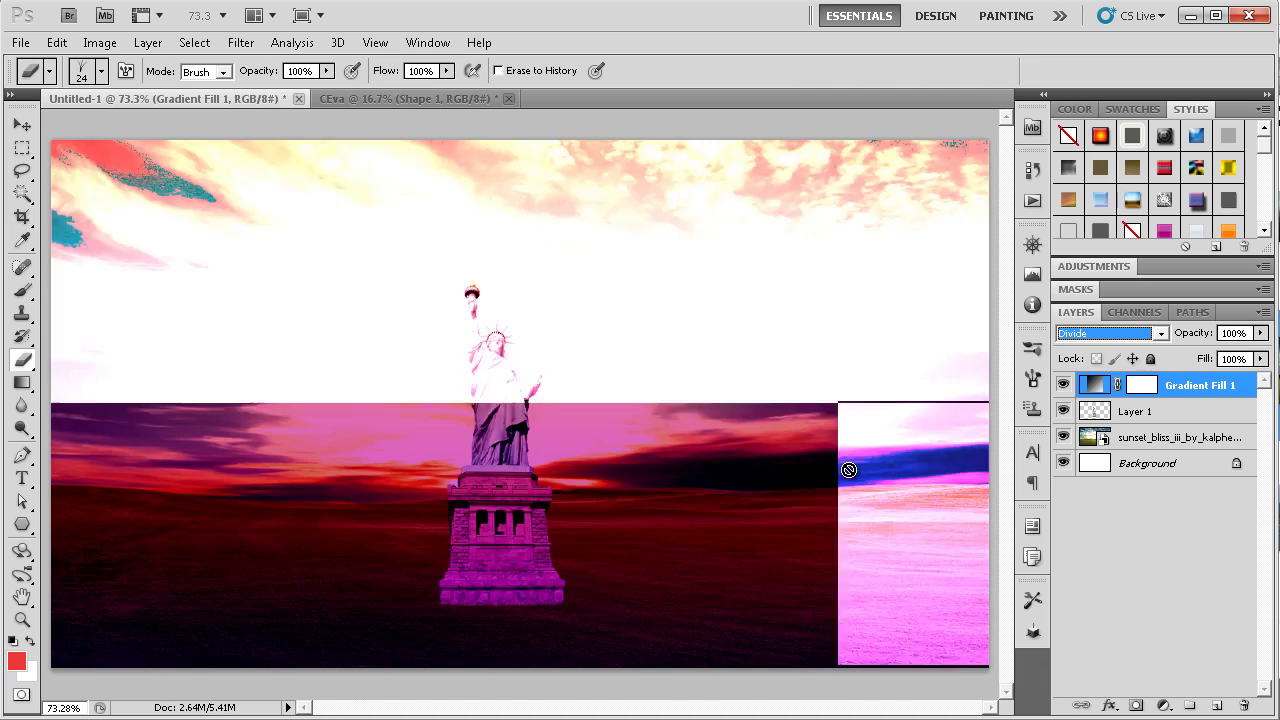
{"action": "key", "text": "Down"}
{"action": "key", "text": "Up"}
{"action": "key", "text": "Down"}
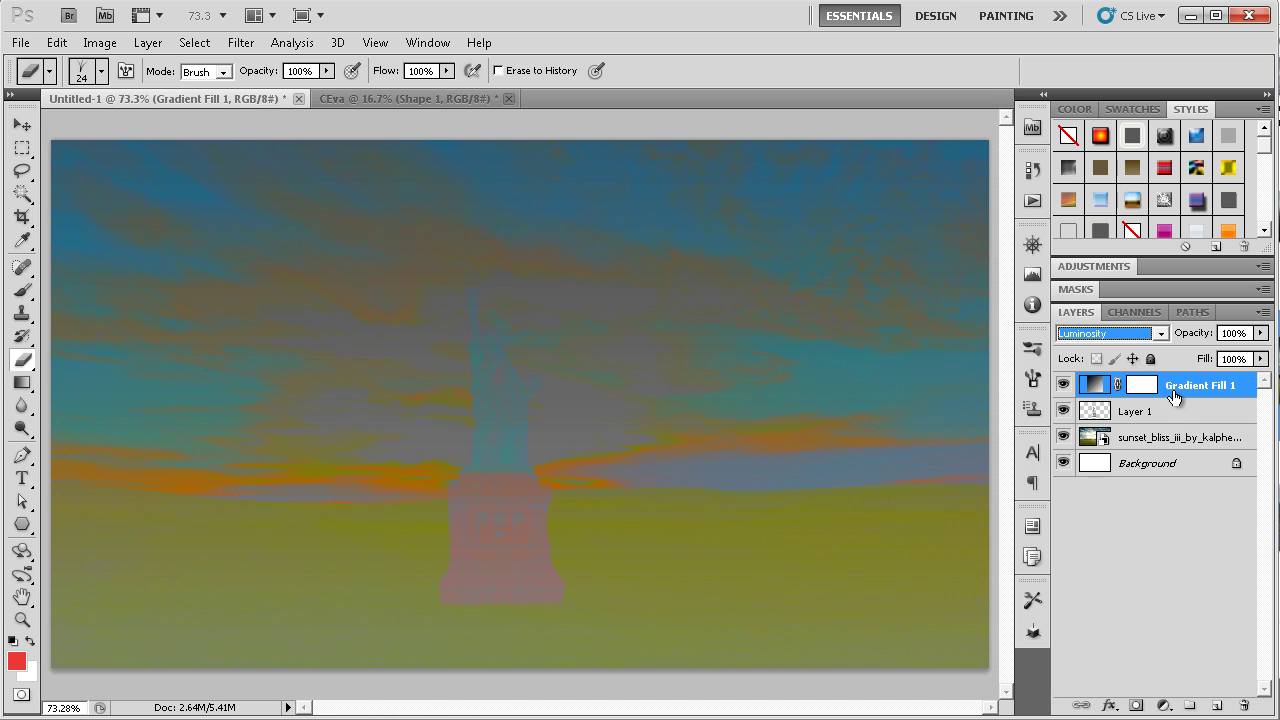
{"action": "left_click", "coordinate": [1157, 333]}
{"action": "key", "text": "Home"}
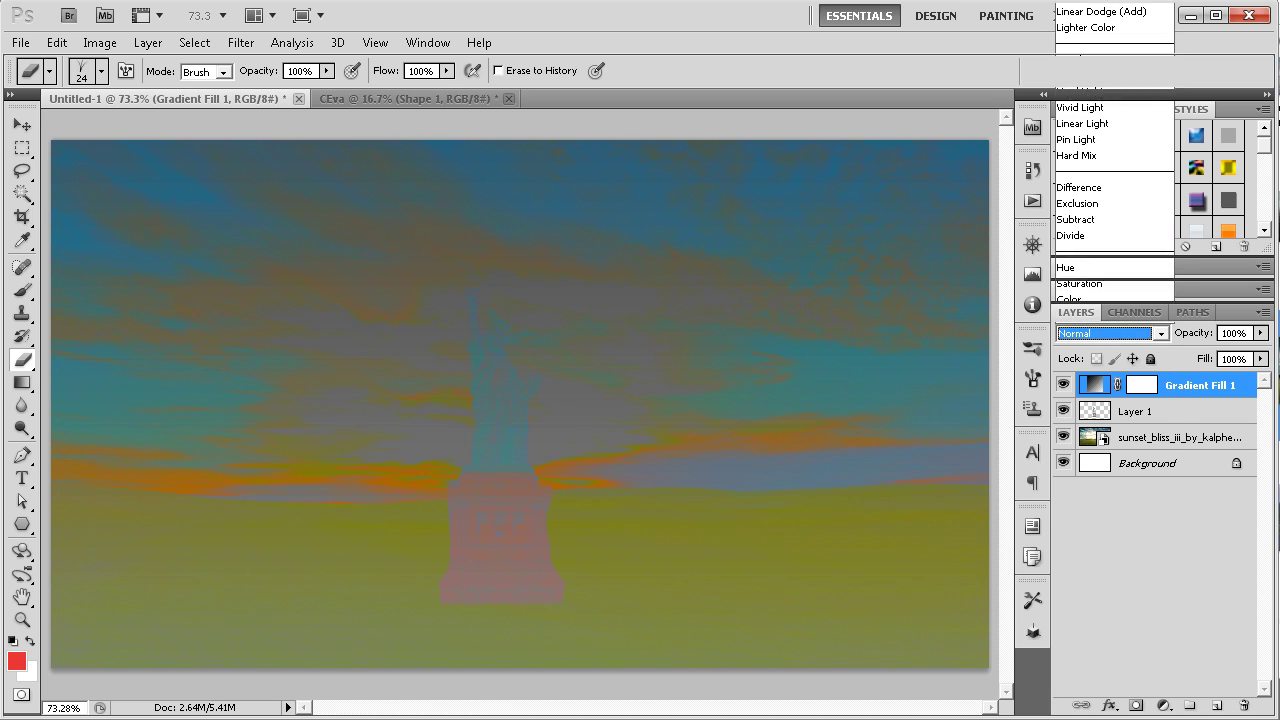
{"action": "key", "text": "Return"}
Reopen the gradient fill settings of Gradient Fill 1
{"action": "right_click", "coordinate": [1181, 384]}
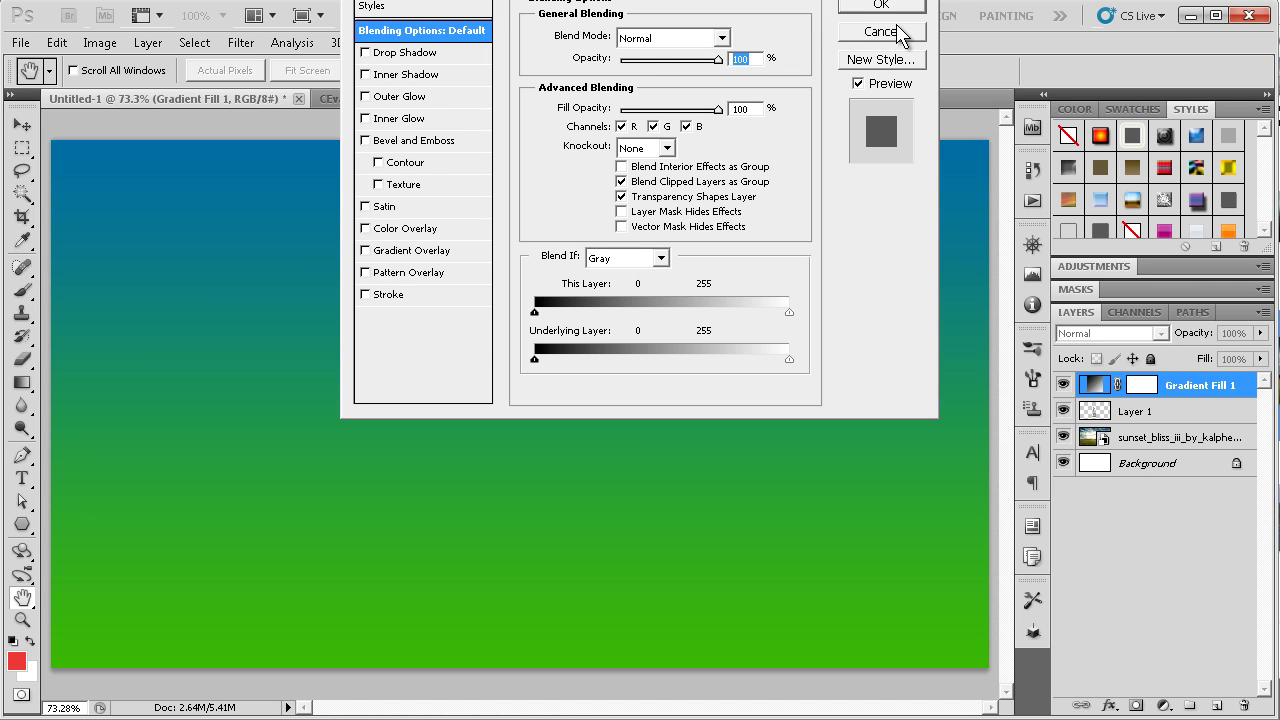
{"action": "left_click", "coordinate": [887, 35]}
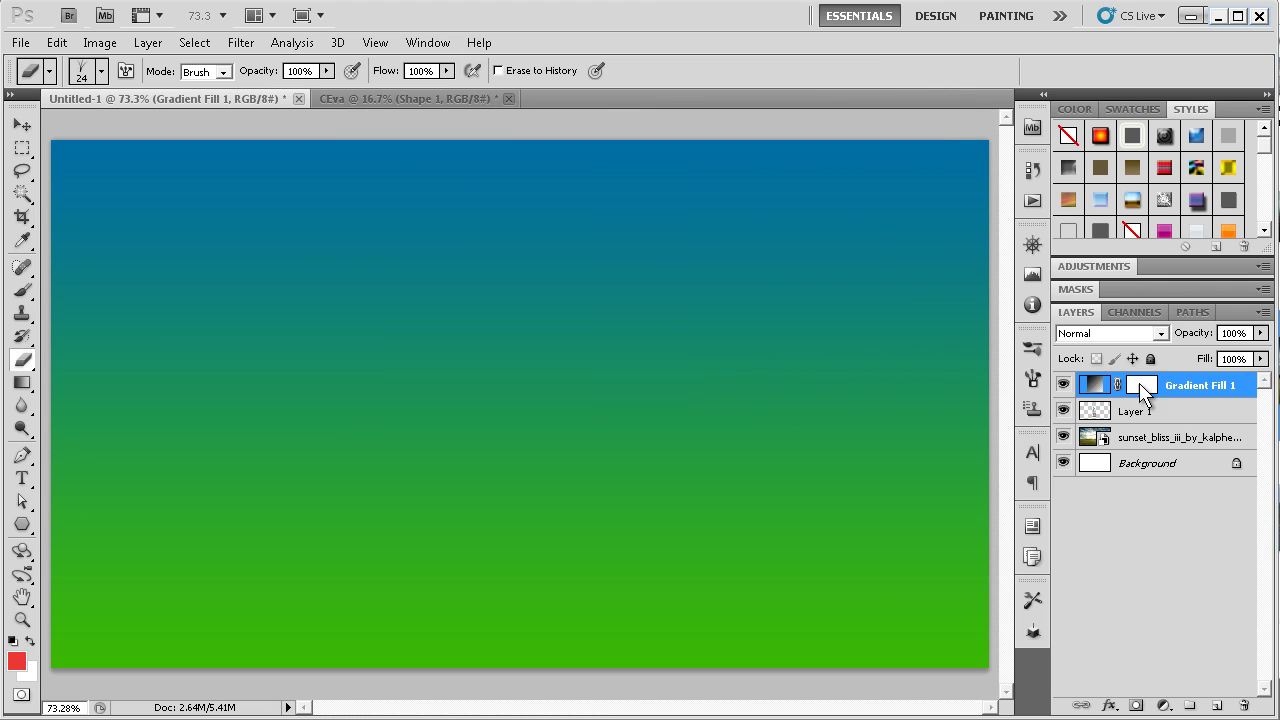
{"action": "double_click", "coordinate": [1097, 386]}
{"action": "left_click", "coordinate": [598, 90]}
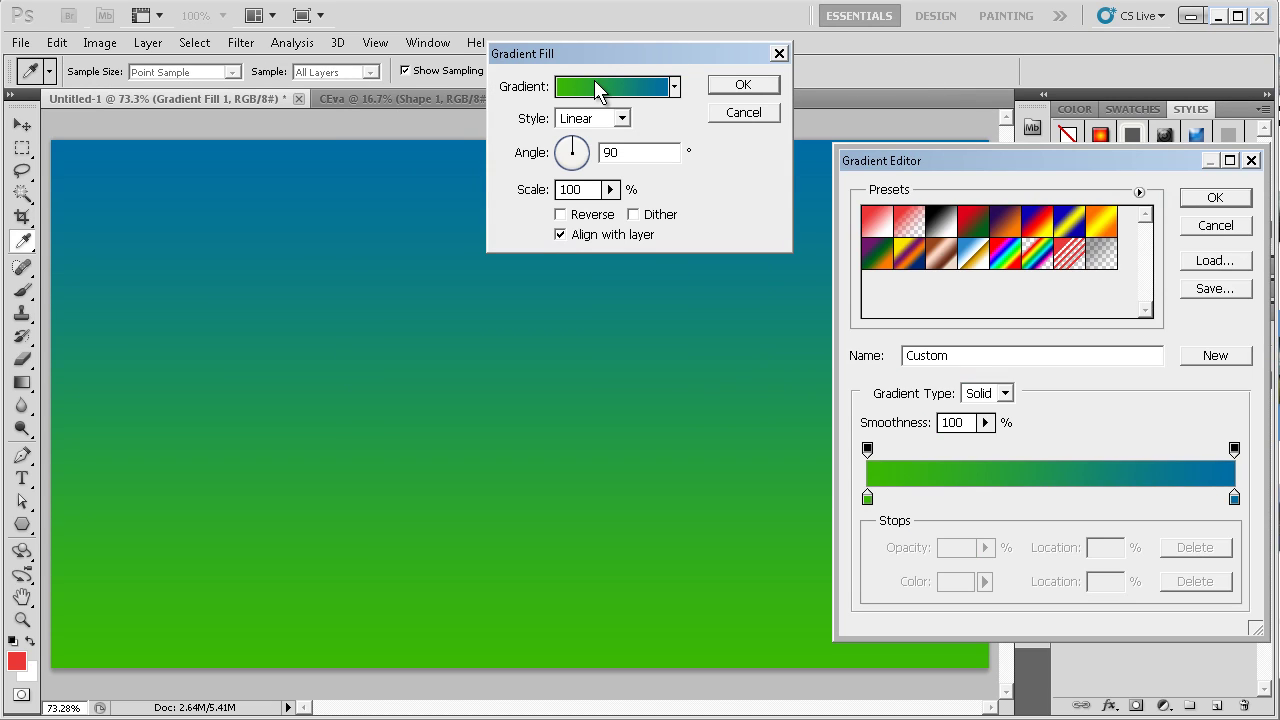
{"action": "left_click", "coordinate": [1216, 224]}
Make the gradient radial at 150% scale with a -18.43° angle
{"action": "left_click", "coordinate": [612, 115]}
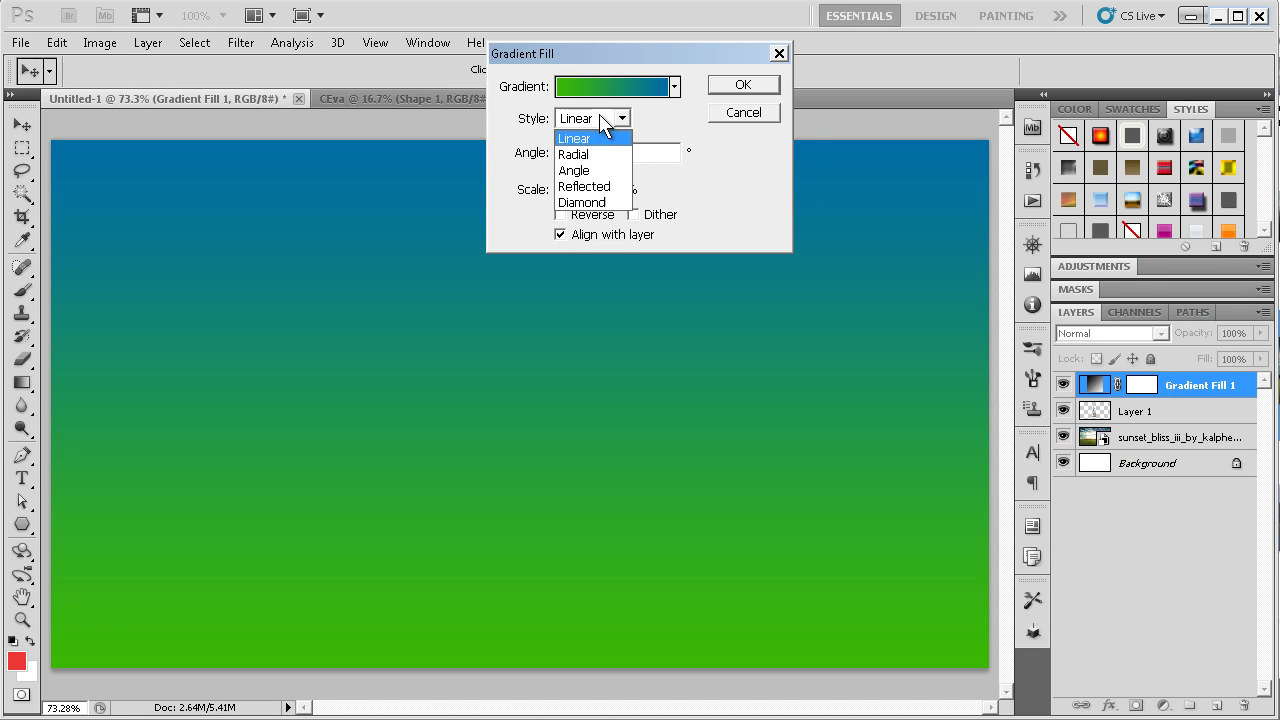
{"action": "left_click", "coordinate": [611, 148]}
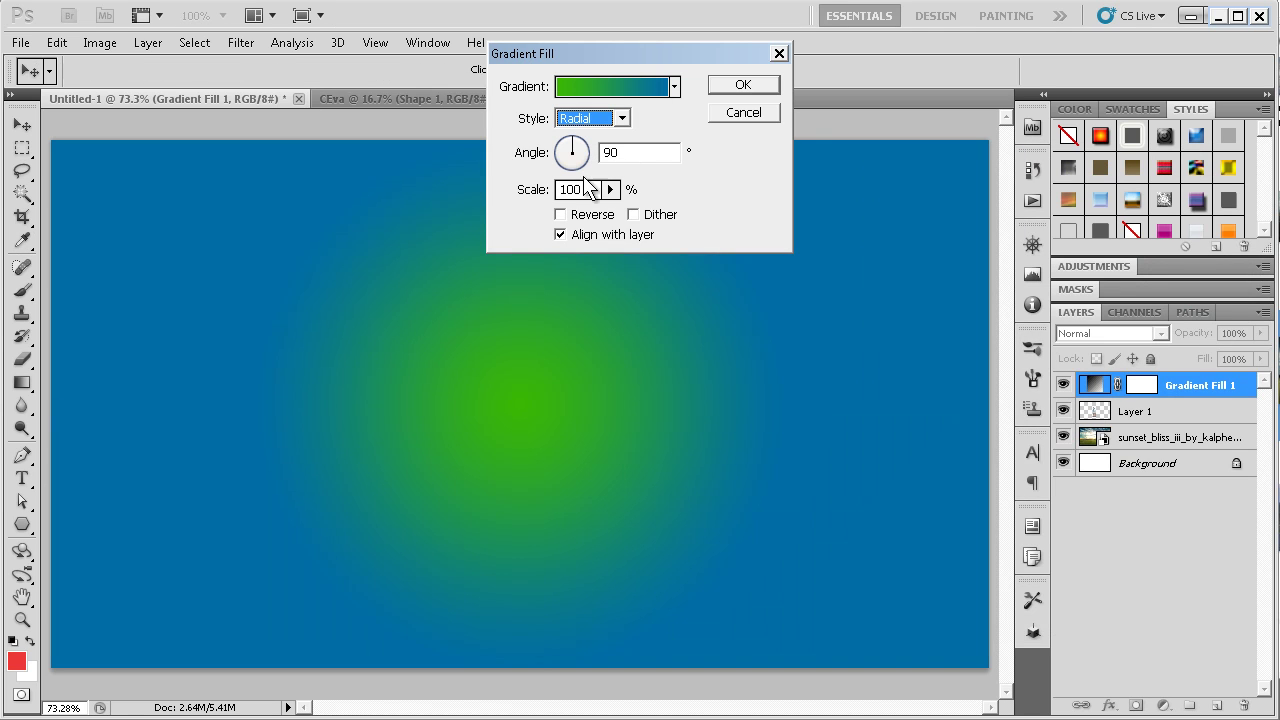
{"action": "left_click", "coordinate": [607, 188]}
{"action": "left_click_drag", "start_coordinate": [614, 213], "coordinate": [726, 211]}
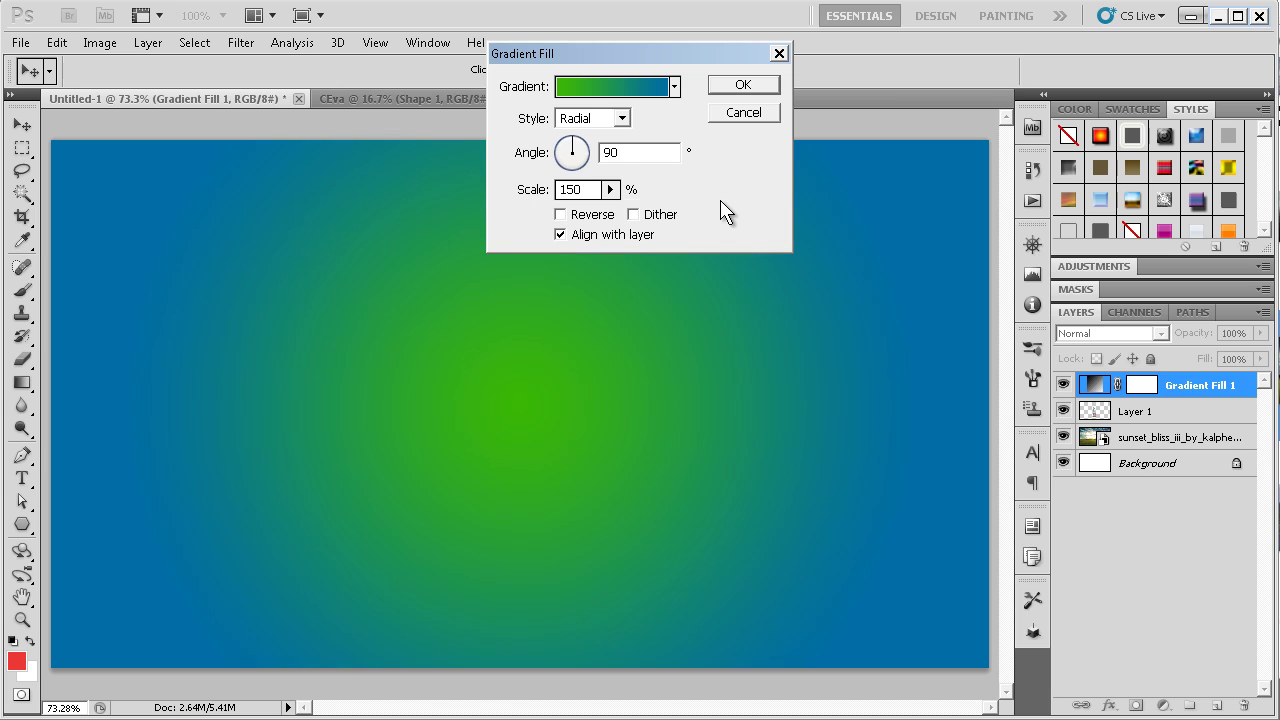
{"action": "left_click", "coordinate": [588, 158]}
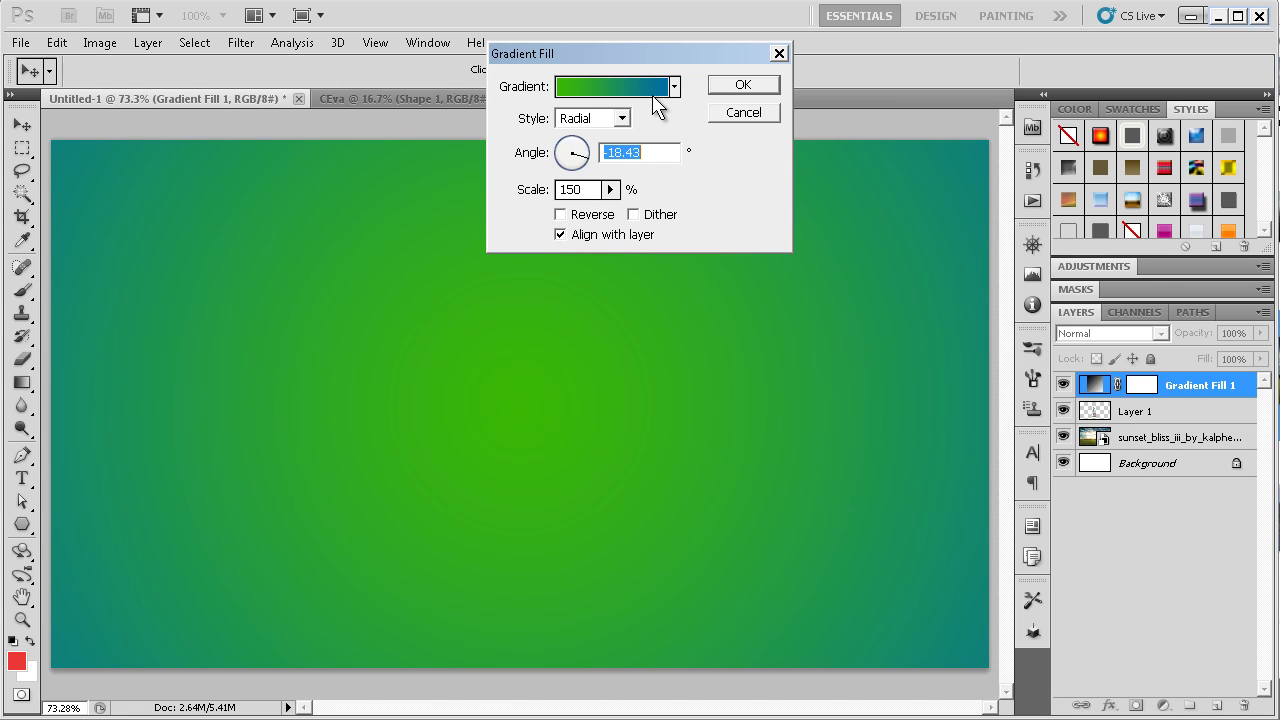
Change the gradient's end stop to black, removing an accidental extra stop
{"action": "left_click", "coordinate": [655, 90]}
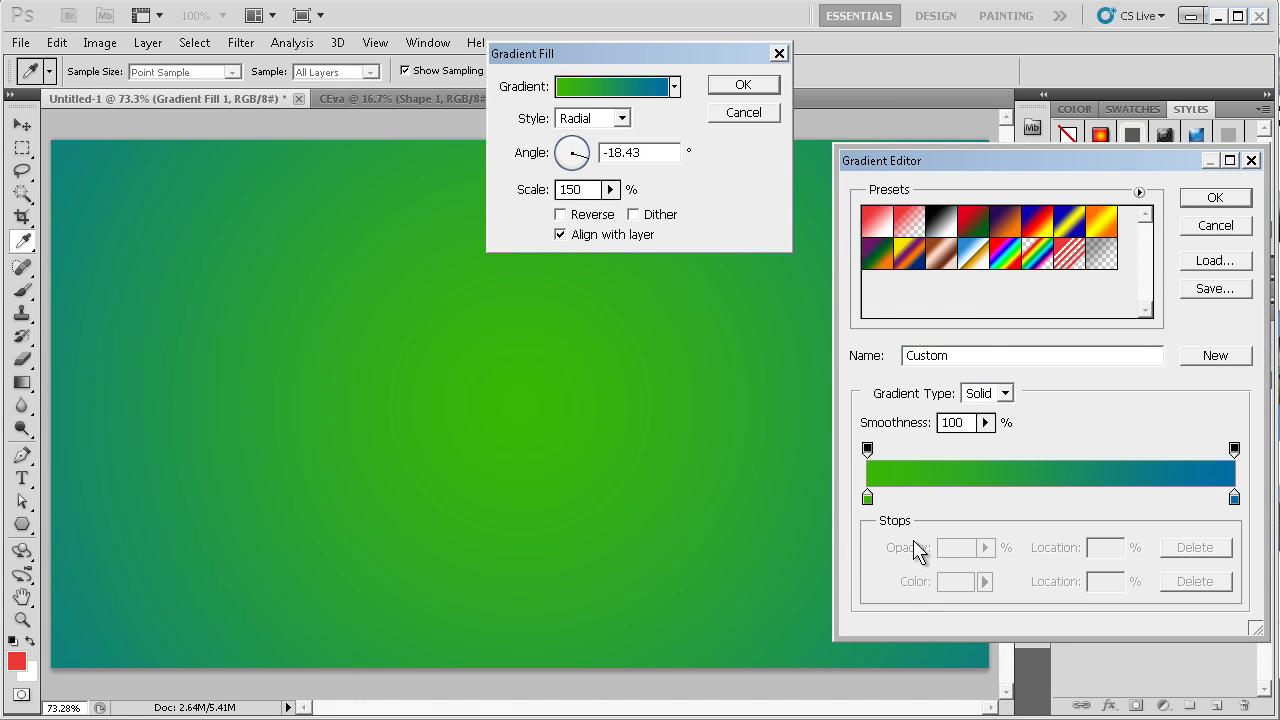
{"action": "left_click", "coordinate": [1234, 497]}
{"action": "left_click", "coordinate": [957, 581]}
{"action": "left_click", "coordinate": [745, 635]}
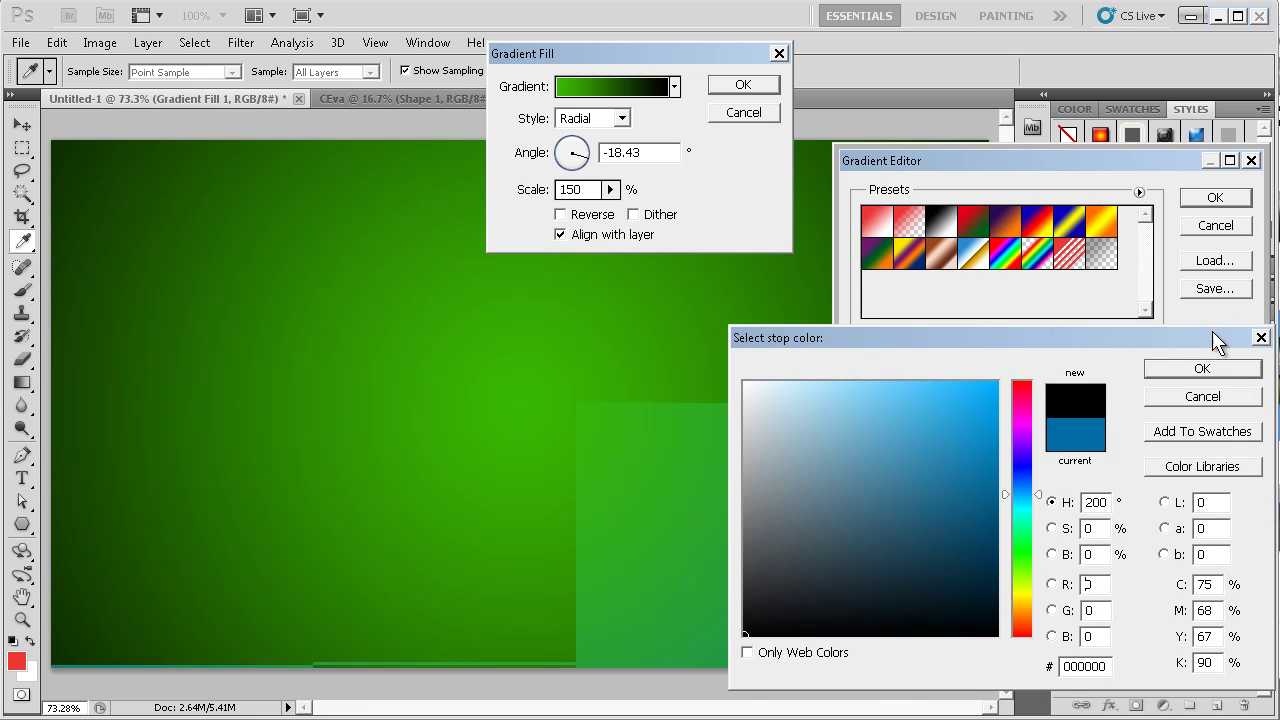
{"action": "left_click", "coordinate": [1202, 368]}
{"action": "left_click", "coordinate": [873, 498]}
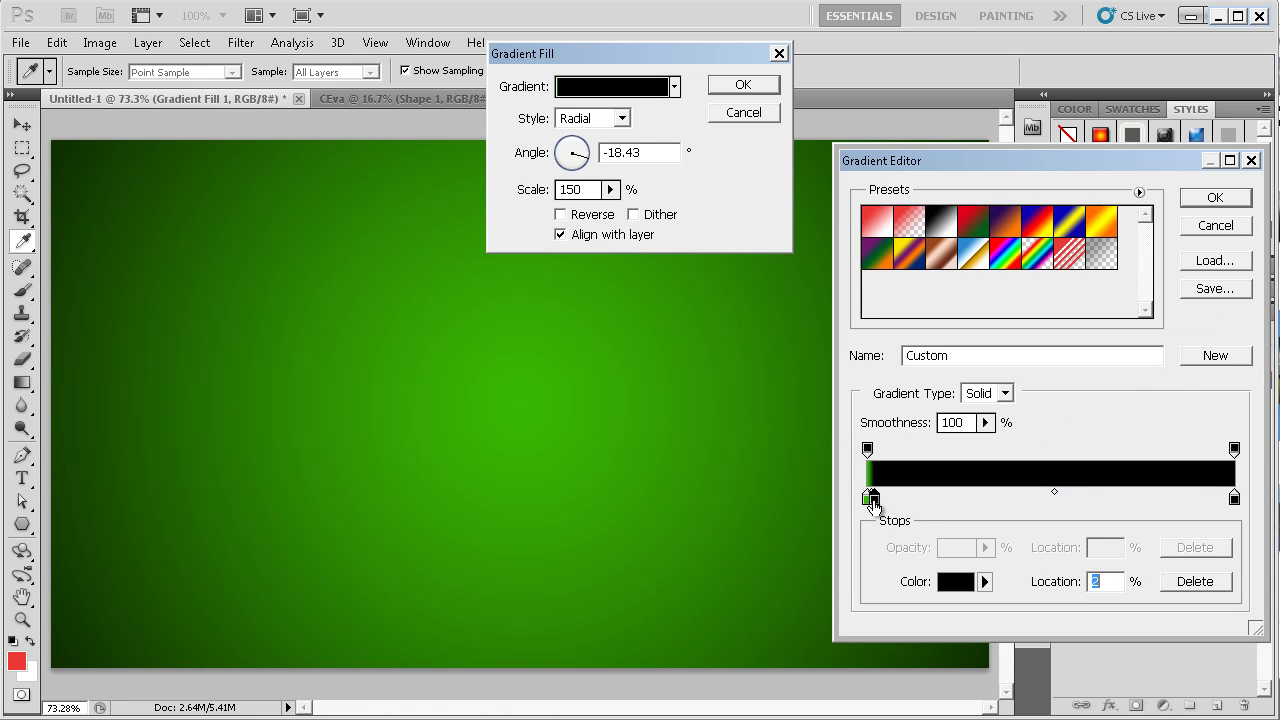
{"action": "left_click_drag", "start_coordinate": [873, 500], "coordinate": [871, 528]}
Darken the starting stop to dark green and apply the radial gradient fill
{"action": "left_click", "coordinate": [867, 497]}
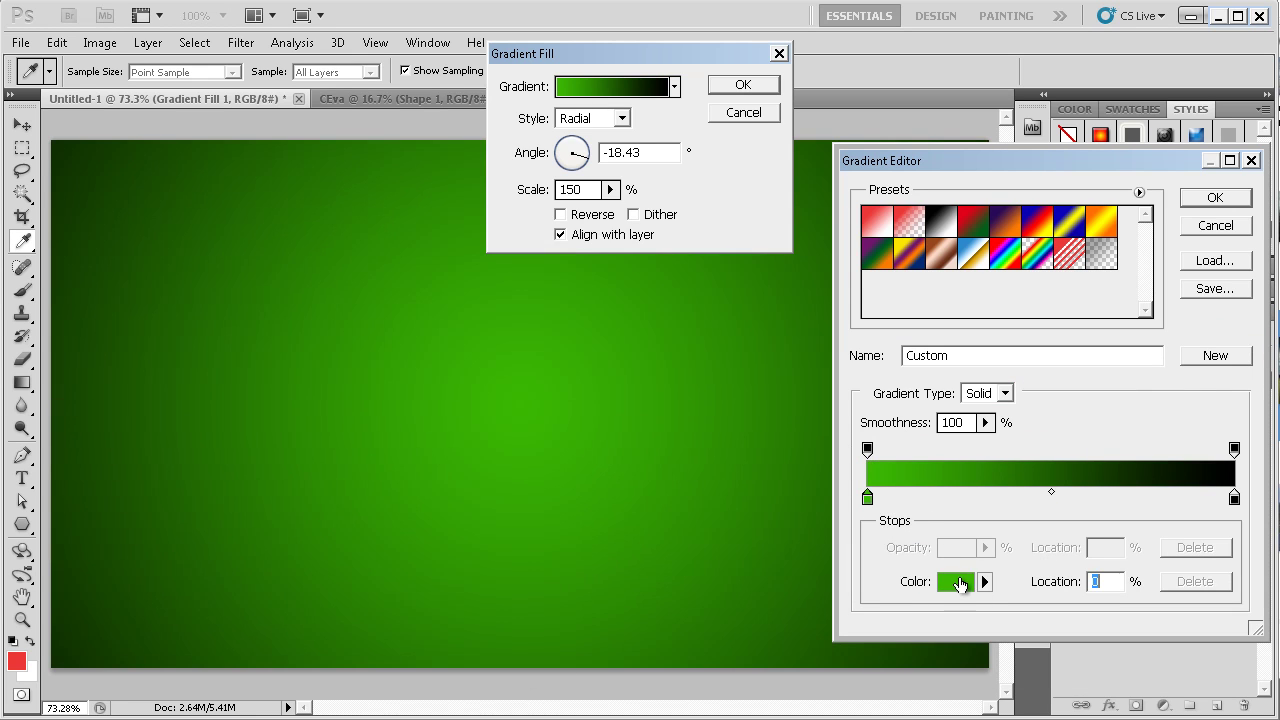
{"action": "left_click", "coordinate": [957, 581]}
{"action": "left_click_drag", "start_coordinate": [1004, 491], "coordinate": [992, 536]}
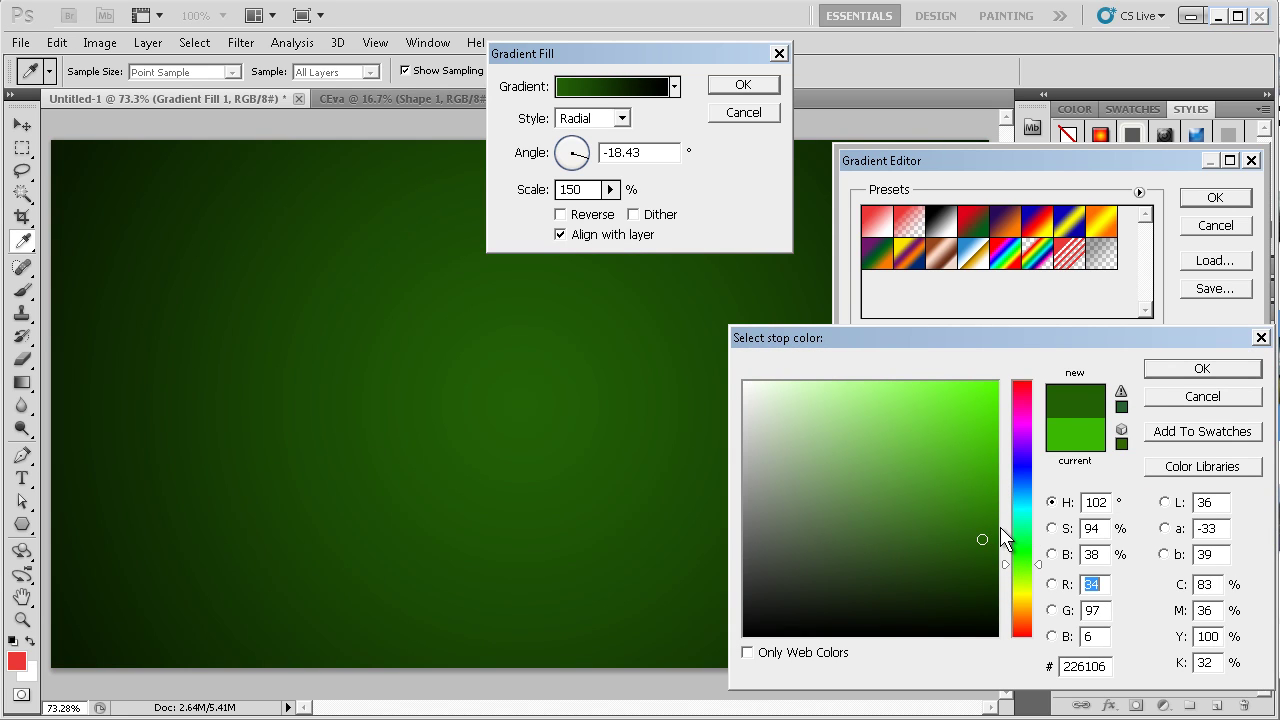
{"action": "left_click", "coordinate": [1222, 370]}
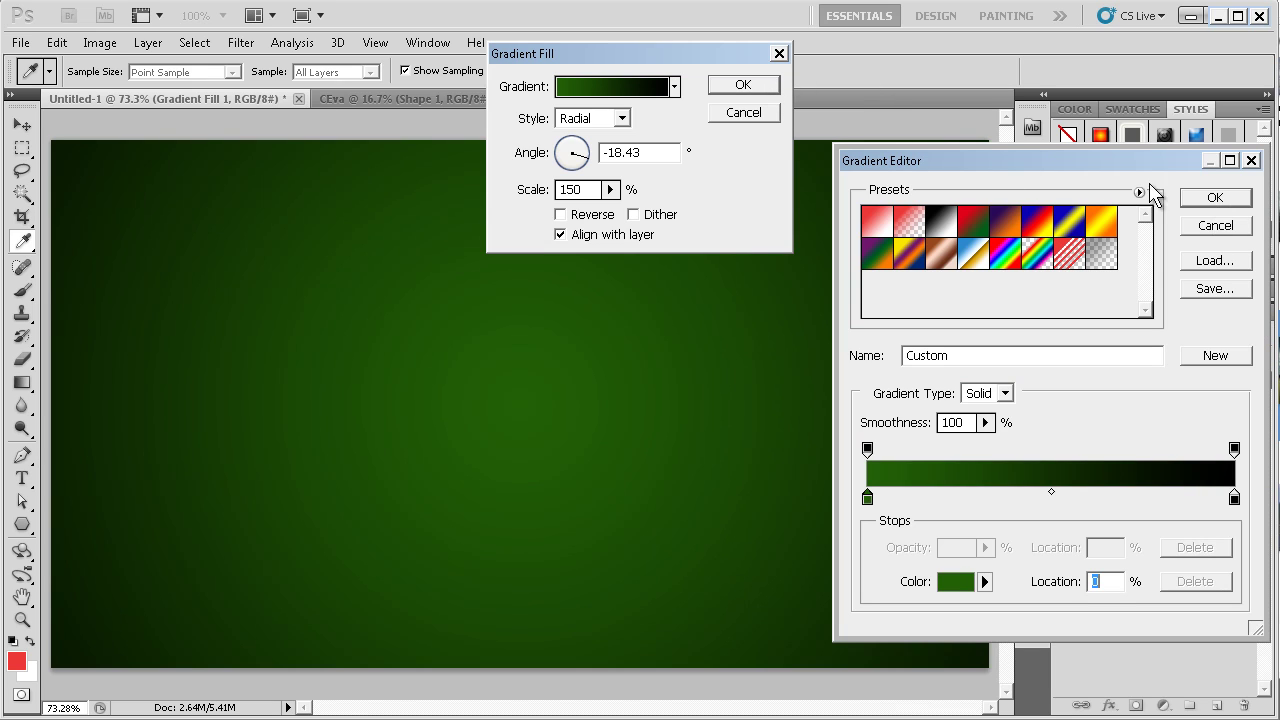
{"action": "left_click", "coordinate": [1228, 200]}
{"action": "left_click", "coordinate": [769, 85]}
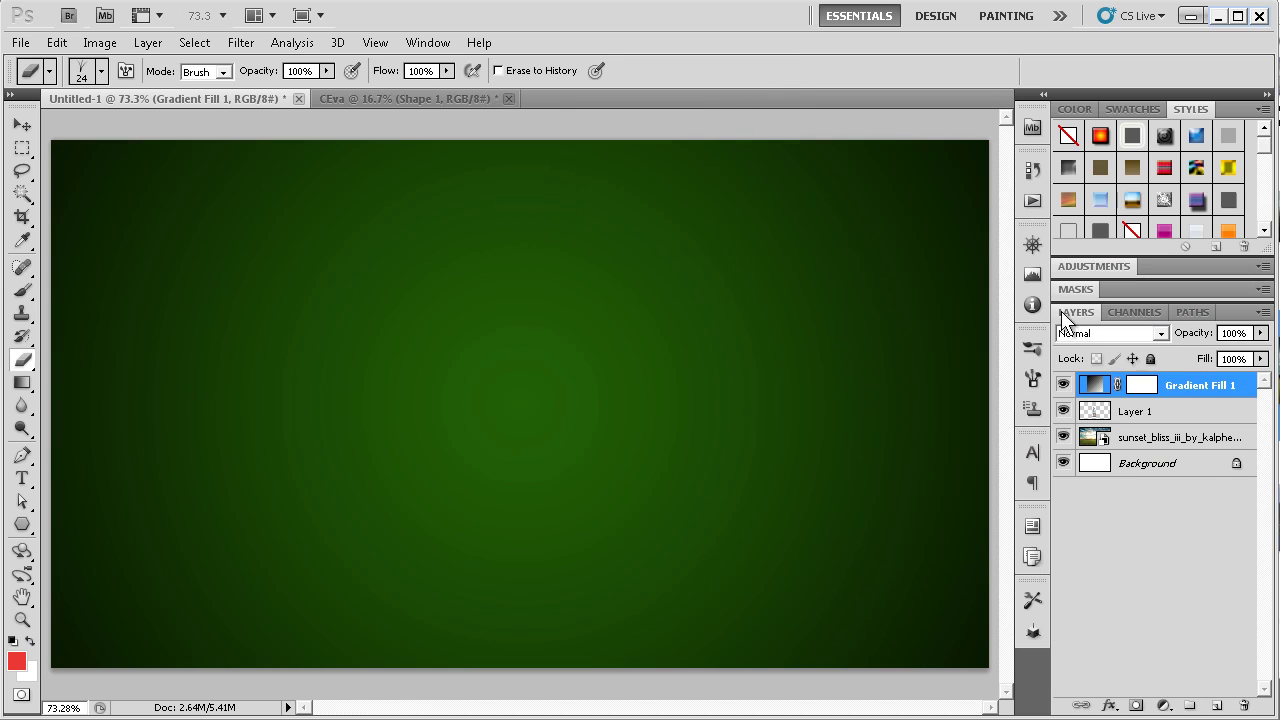
Cycle Gradient Fill 1 through Color Burn to Linear Dodge blend modes, settling on Color Dodge
{"action": "left_click", "coordinate": [1126, 336]}
{"action": "key", "text": "Escape"}
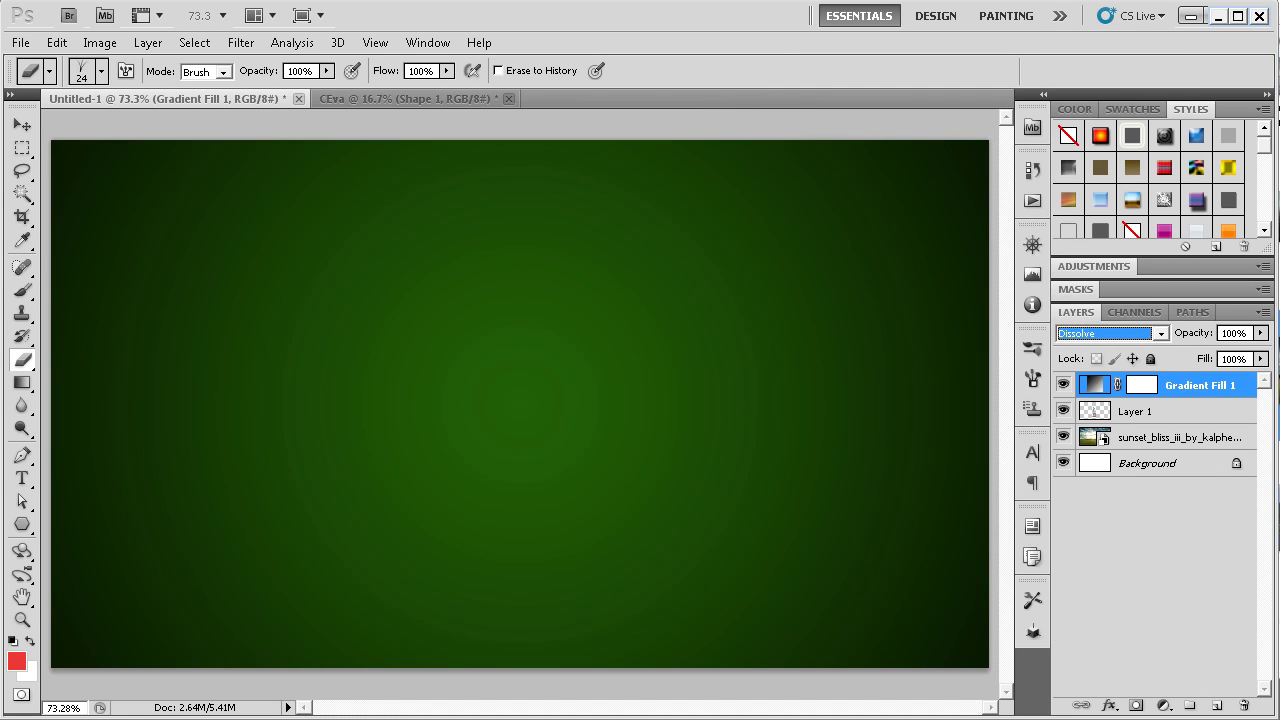
{"action": "key", "text": "Down"}
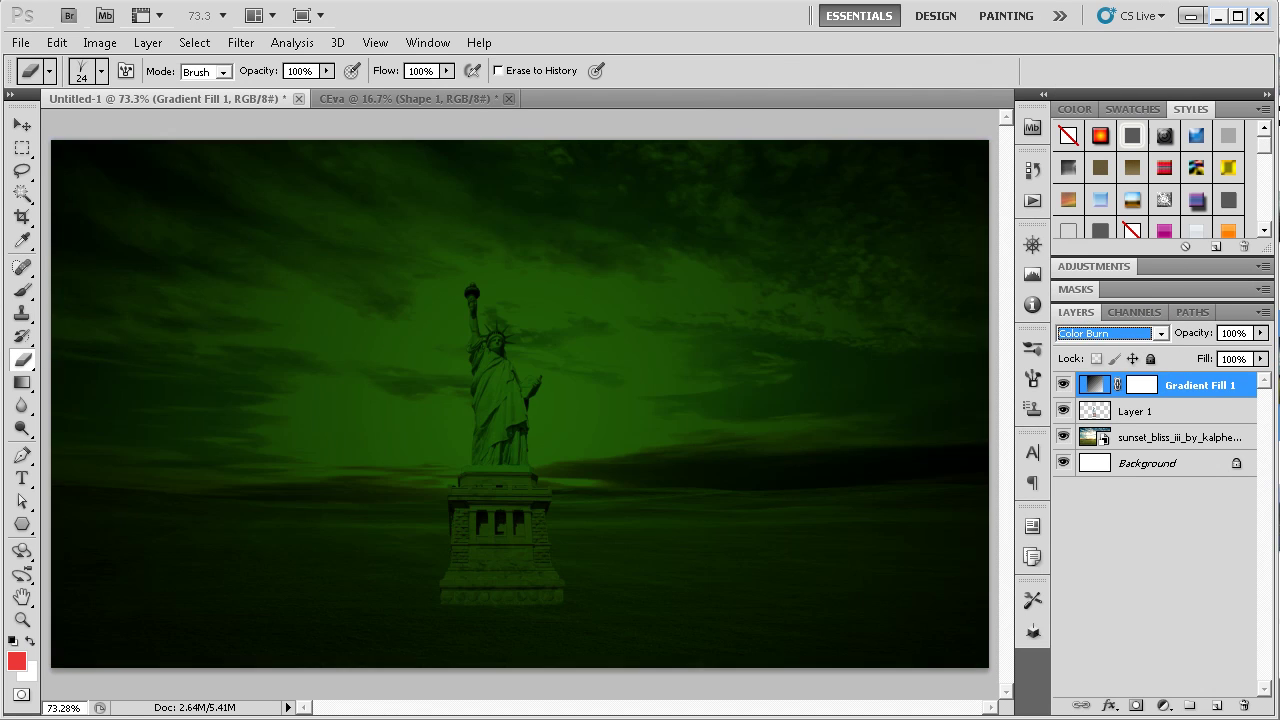
{"action": "key", "text": "Down"}
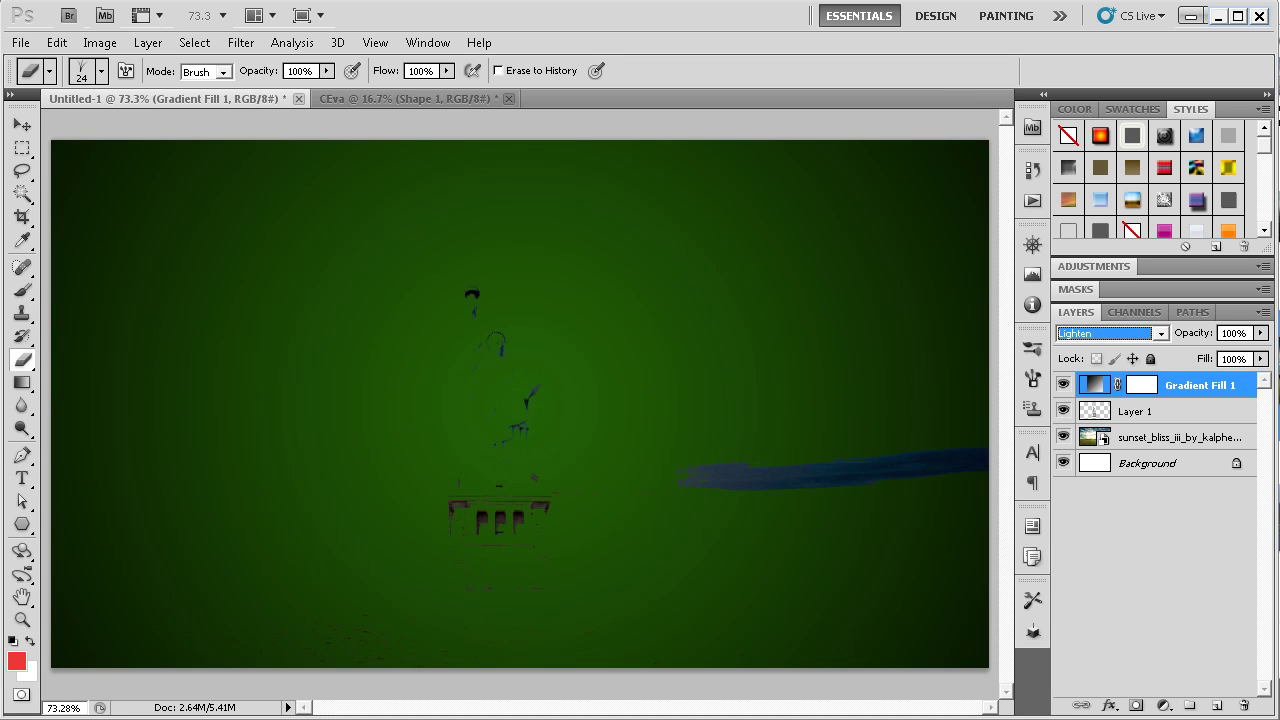
{"action": "key", "text": "Down"}
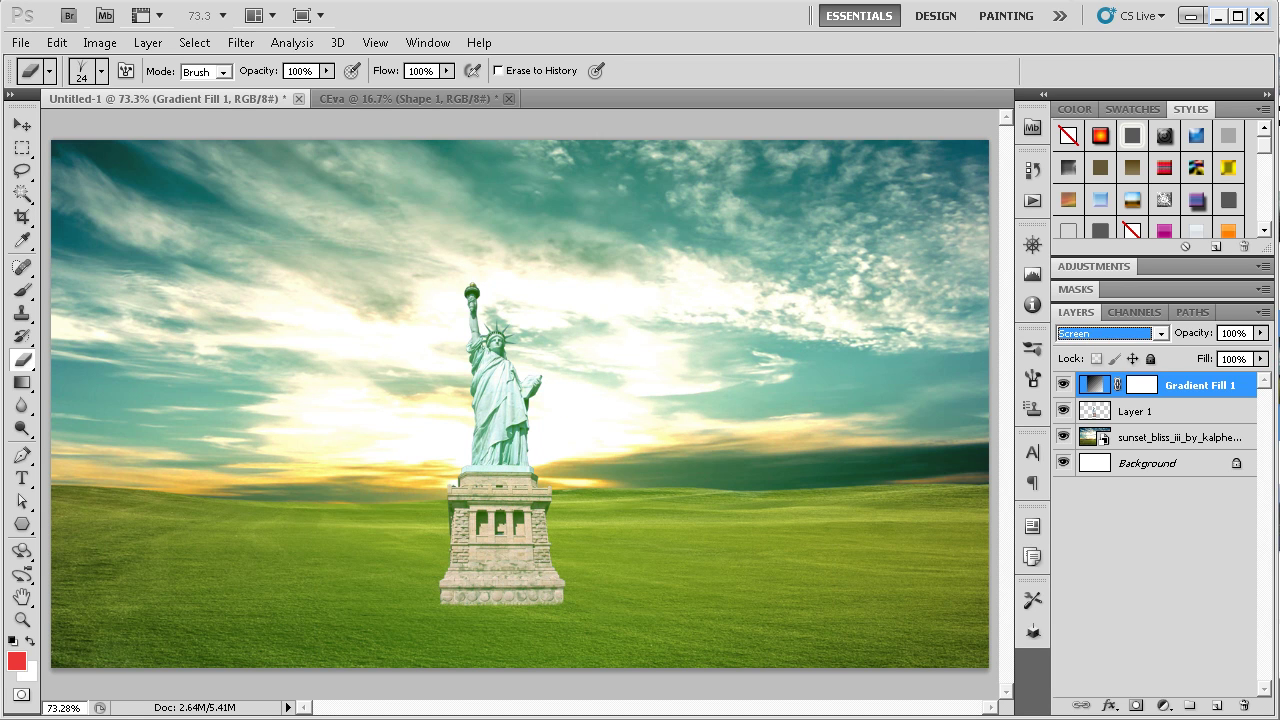
{"action": "key", "text": "Down"}
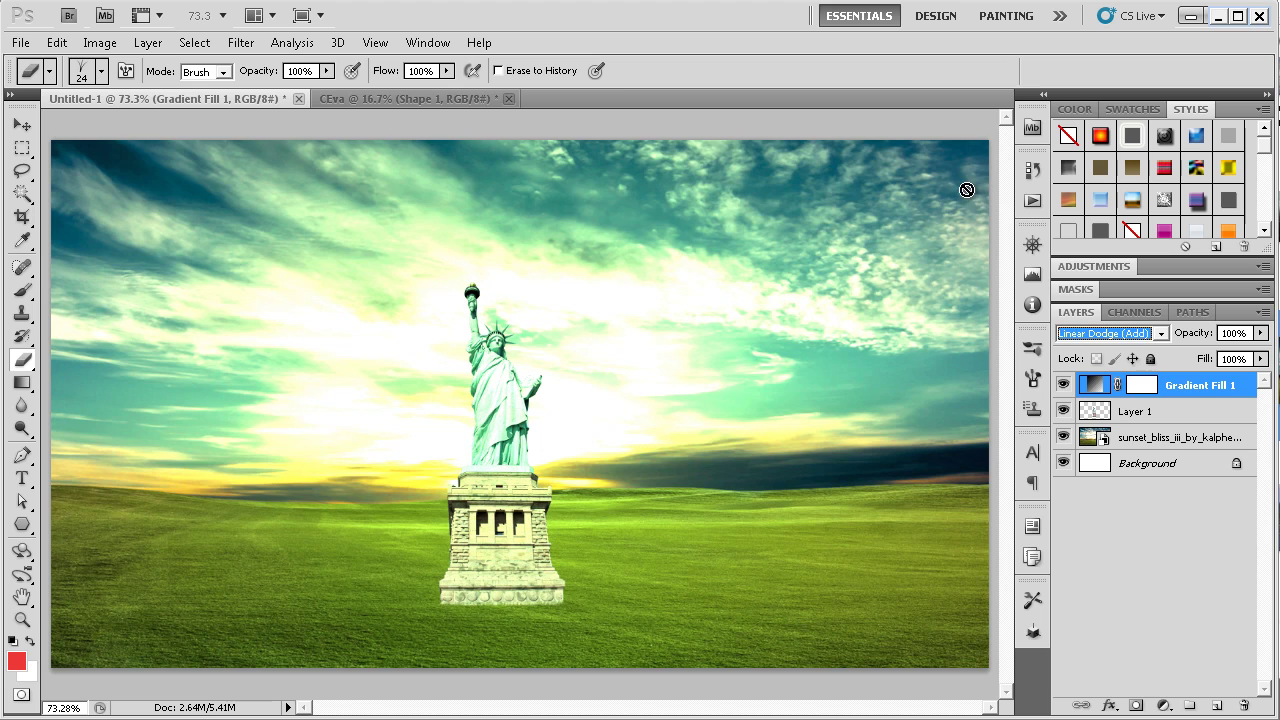
{"action": "key", "text": "Down"}
{"action": "key", "text": "Up"}
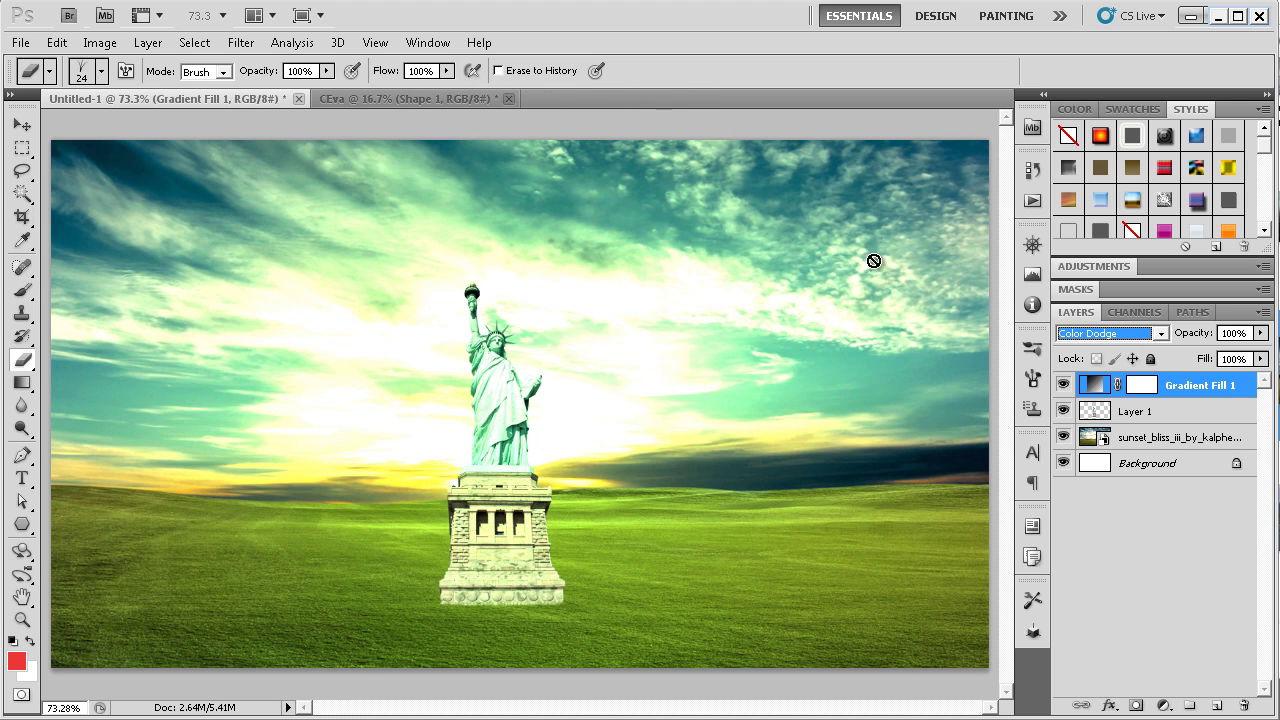
{"action": "left_click", "coordinate": [1178, 420]}
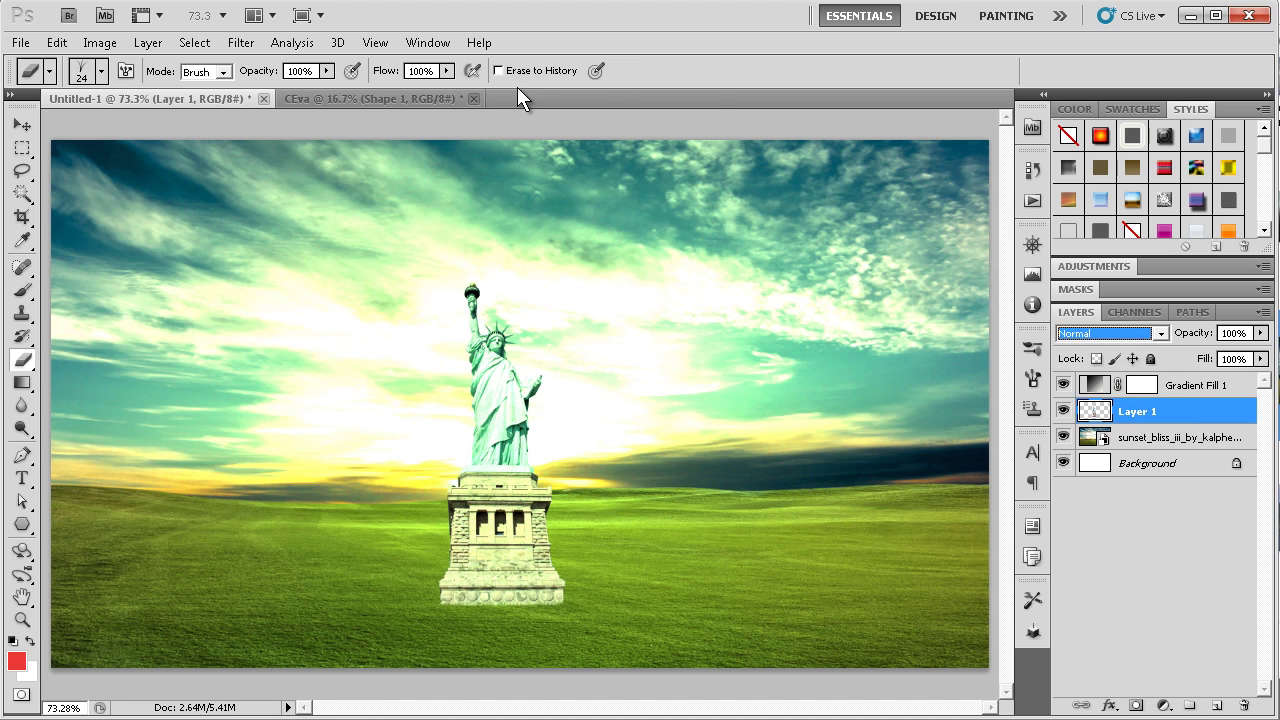
View the image at 100% and set Gradient Fill 1's opacity to 55%
{"action": "key", "text": "z"}
{"action": "left_click", "coordinate": [483, 70]}
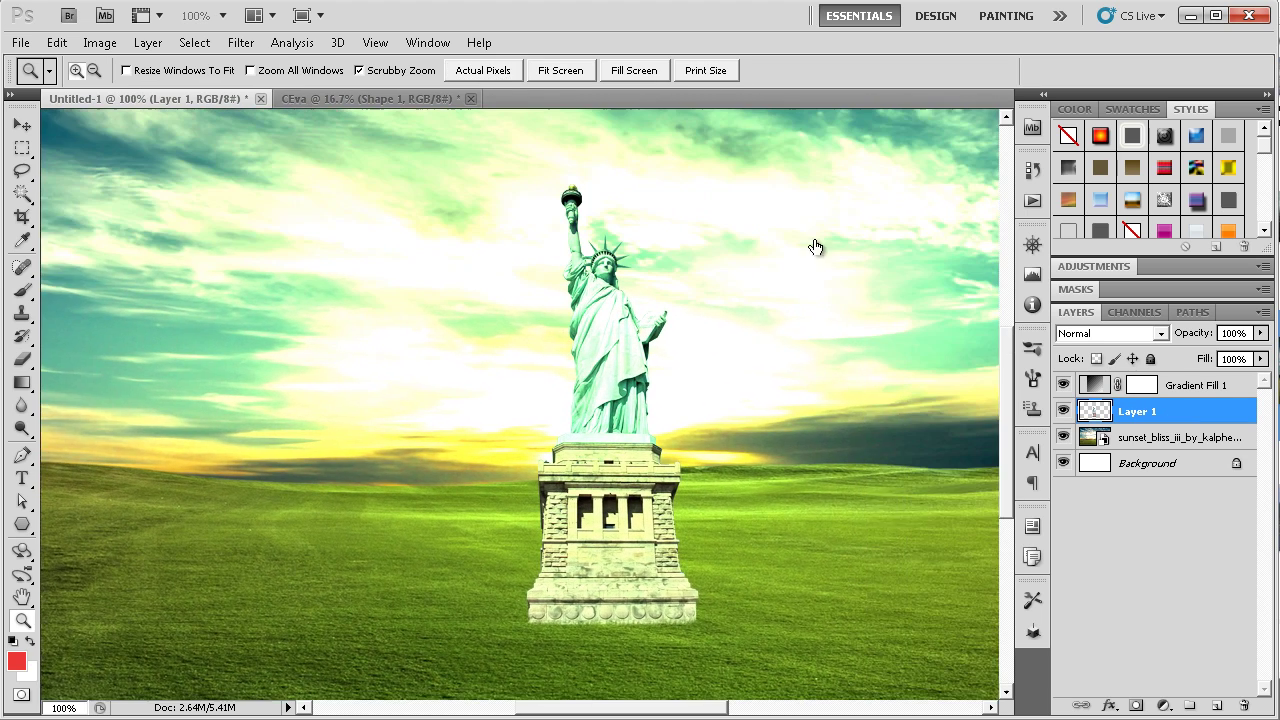
{"action": "left_click_drag", "start_coordinate": [815, 245], "coordinate": [783, 320]}
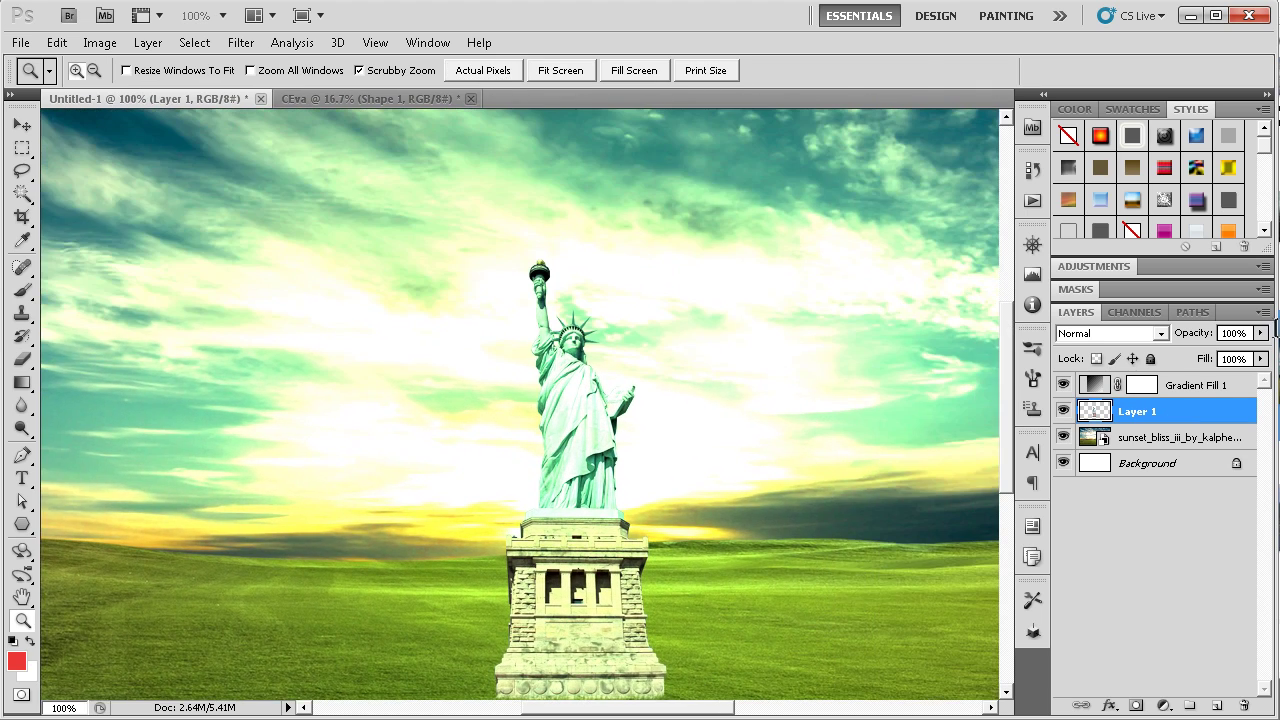
{"action": "double_click", "coordinate": [1200, 385]}
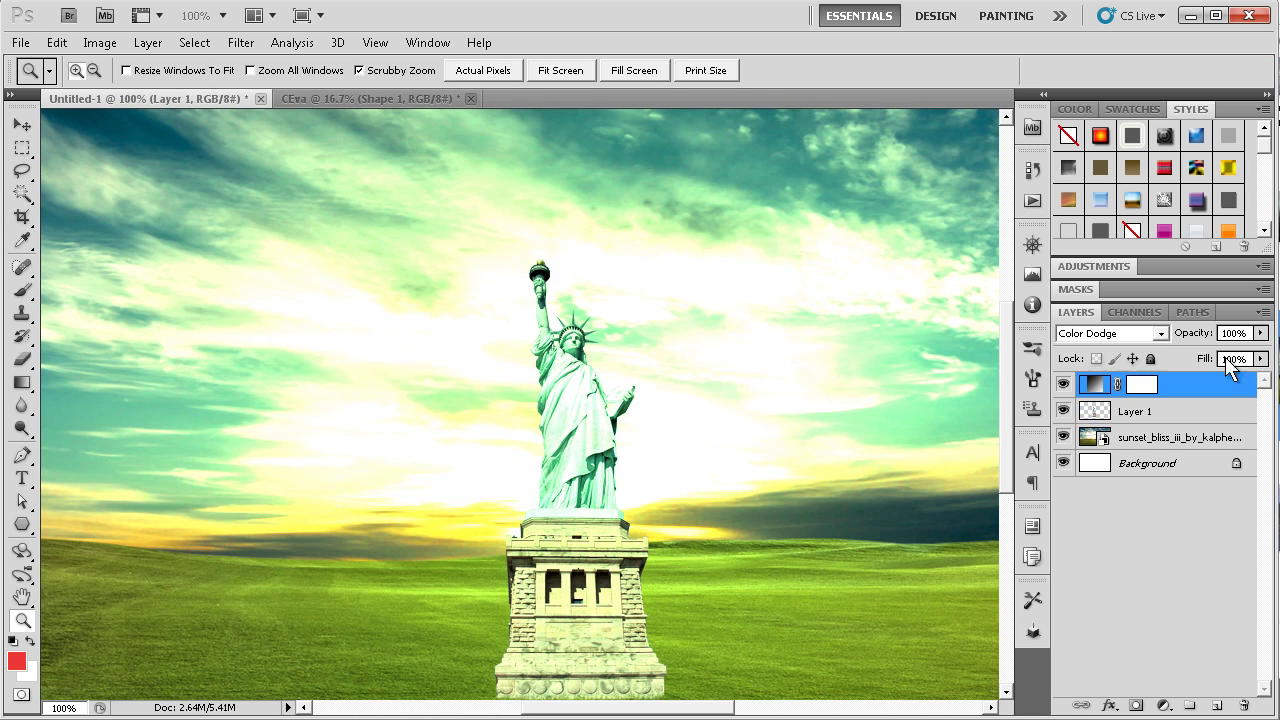
{"action": "left_click", "coordinate": [1262, 336]}
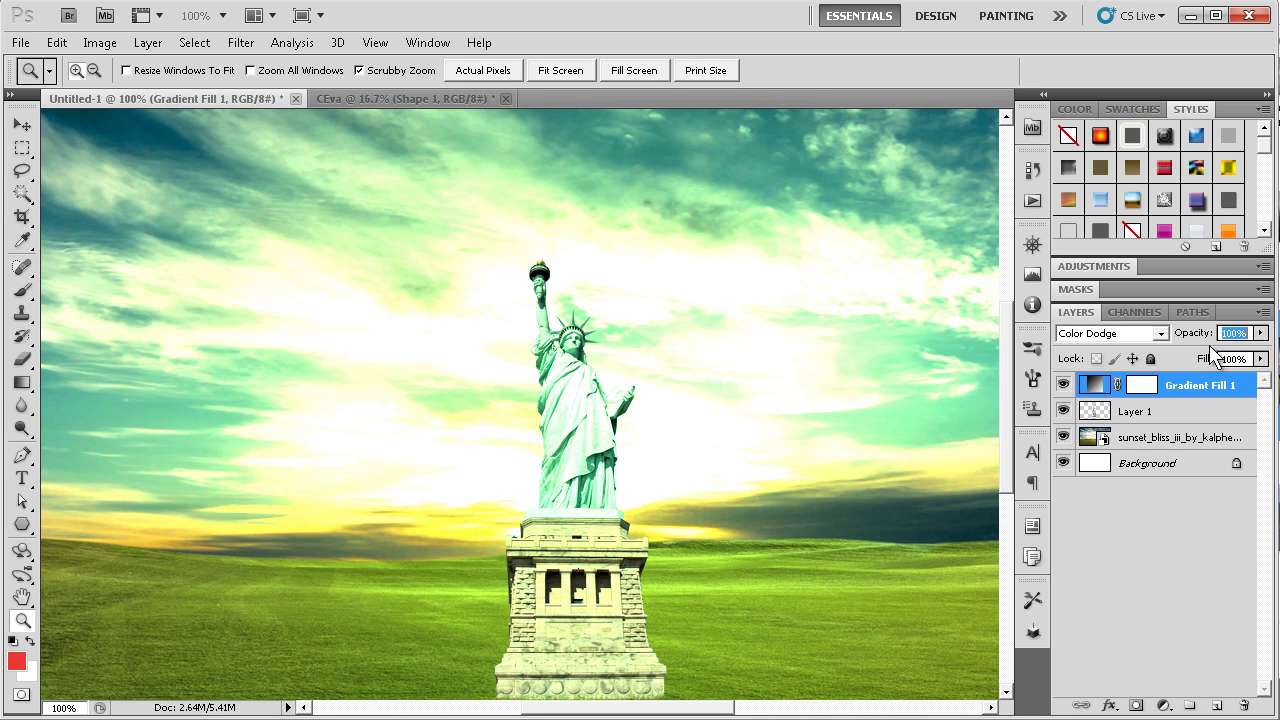
{"action": "mouse_move", "coordinate": [1258, 333]}
{"action": "left_mouse_down"}
{"action": "mouse_move", "coordinate": [1244, 354]}
{"action": "mouse_move", "coordinate": [1208, 354]}
{"action": "left_mouse_up"}
{"action": "left_click", "coordinate": [588, 70]}
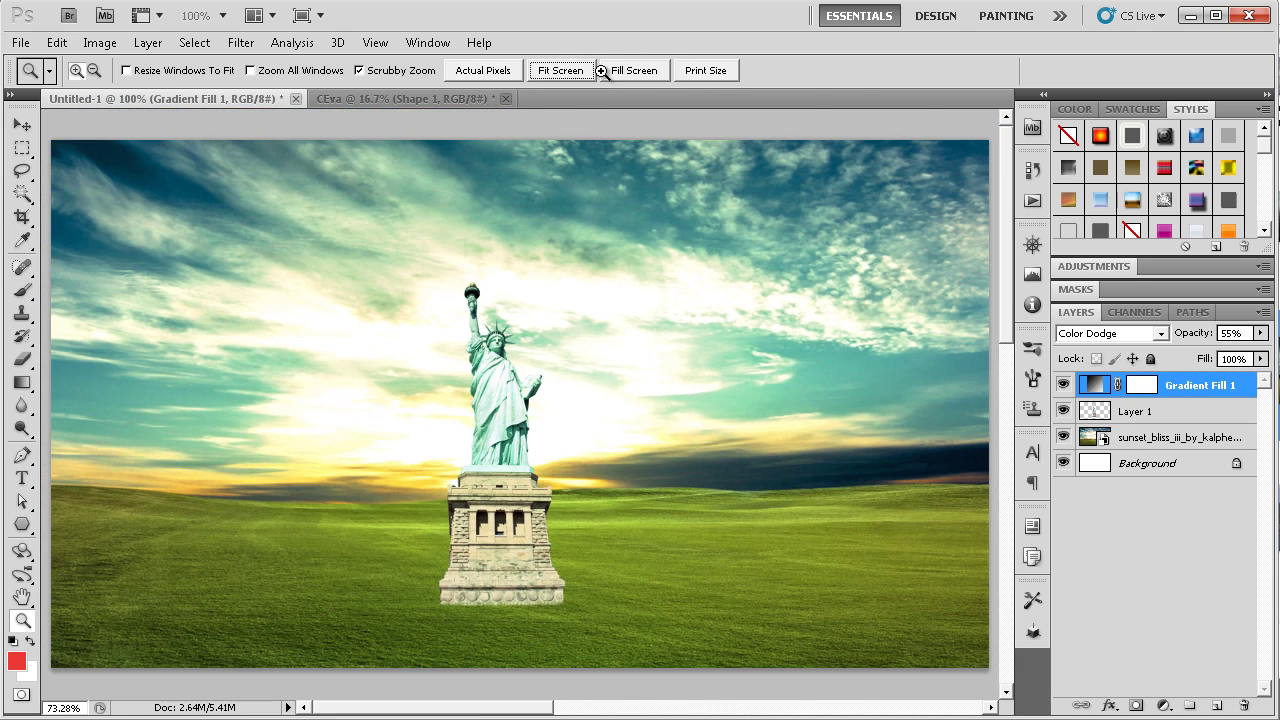
Move the statue on Layer 1 to the right side of the field
{"action": "left_click", "coordinate": [1150, 412]}
{"action": "key", "text": "v"}
{"action": "mouse_move", "coordinate": [457, 407]}
{"action": "left_mouse_down"}
{"action": "mouse_move", "coordinate": [634, 471]}
{"action": "mouse_move", "coordinate": [772, 480]}
{"action": "mouse_move", "coordinate": [751, 456]}
{"action": "left_mouse_up"}
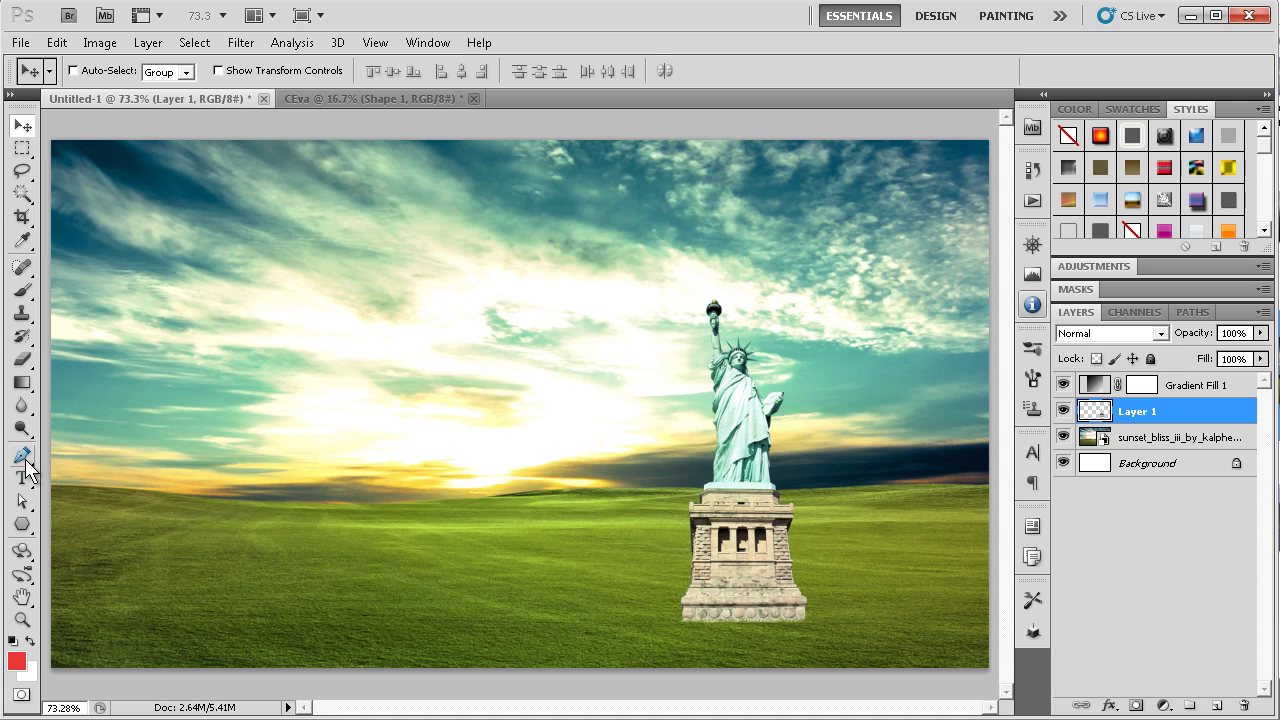
{"action": "left_click", "coordinate": [22, 290]}
{"action": "left_click", "coordinate": [100, 72]}
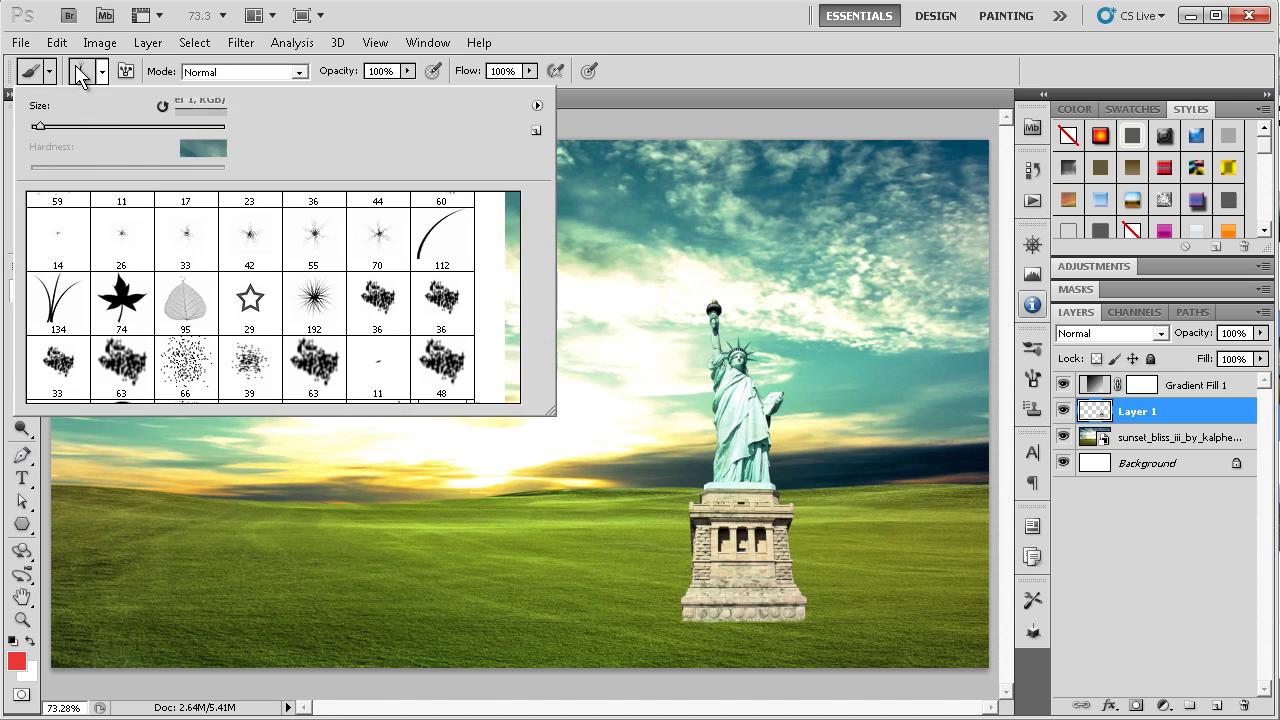
{"action": "left_click", "coordinate": [122, 300]}
{"action": "mouse_move", "coordinate": [150, 131]}
{"action": "left_mouse_down"}
{"action": "mouse_move", "coordinate": [215, 128]}
{"action": "mouse_move", "coordinate": [177, 128]}
{"action": "left_mouse_up"}
{"action": "left_click", "coordinate": [1189, 705]}
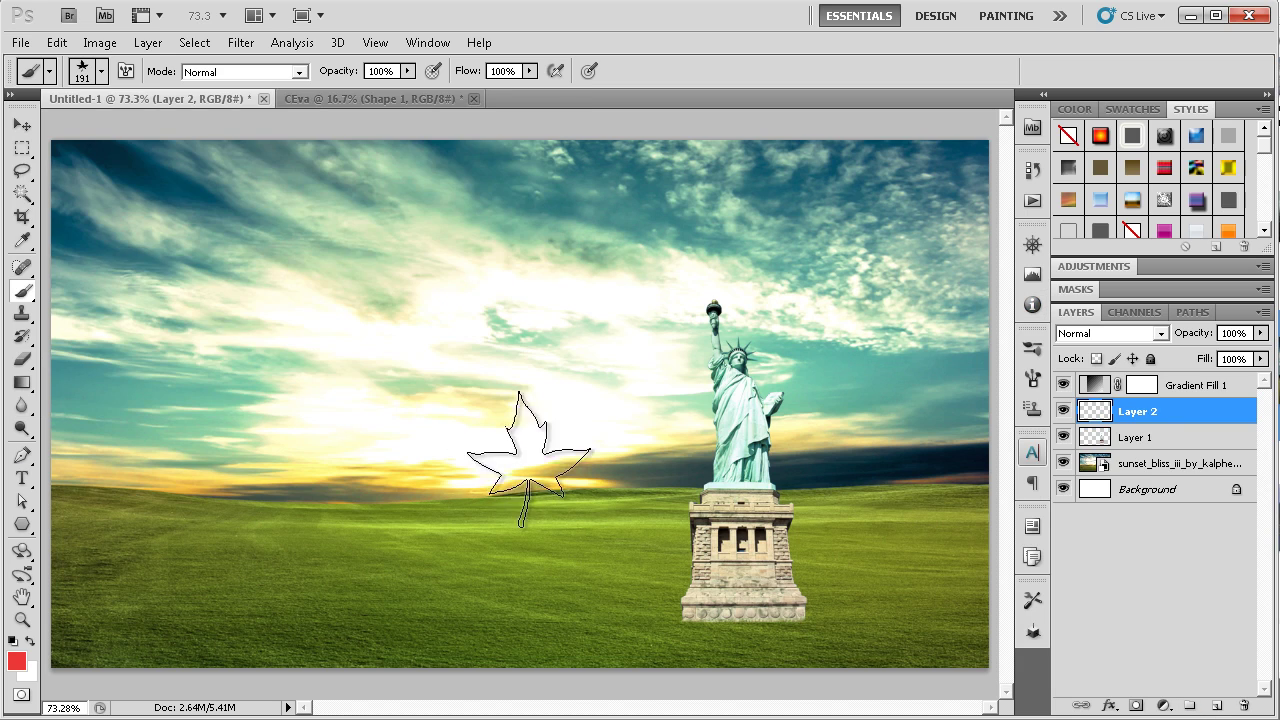
{"action": "mouse_move", "coordinate": [586, 543]}
{"action": "left_mouse_down"}
{"action": "mouse_move", "coordinate": [375, 382]}
{"action": "mouse_move", "coordinate": [520, 355]}
{"action": "mouse_move", "coordinate": [371, 171]}
{"action": "mouse_move", "coordinate": [757, 109]}
{"action": "mouse_move", "coordinate": [920, 235]}
{"action": "mouse_move", "coordinate": [900, 440]}
{"action": "mouse_move", "coordinate": [800, 560]}
{"action": "mouse_move", "coordinate": [700, 430]}
{"action": "left_mouse_up"}
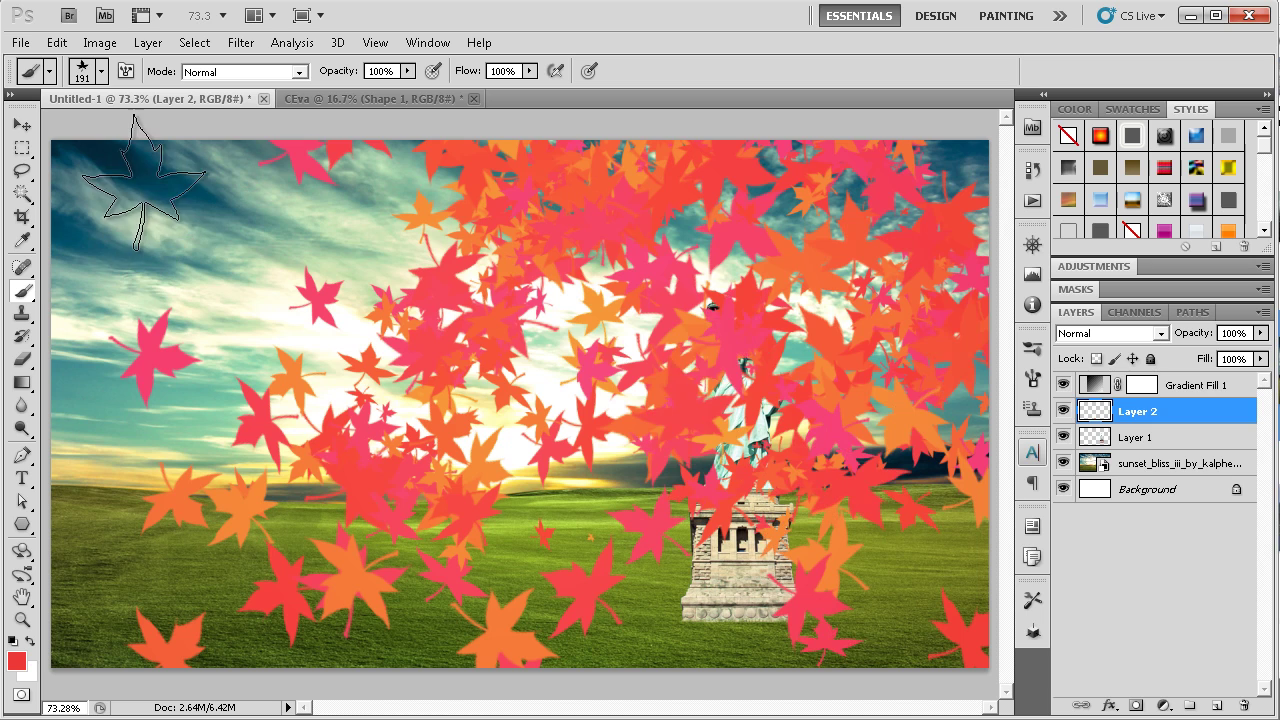
{"action": "mouse_move", "coordinate": [143, 180]}
{"action": "left_mouse_down"}
{"action": "mouse_move", "coordinate": [140, 200]}
{"action": "mouse_move", "coordinate": [277, 214]}
{"action": "mouse_move", "coordinate": [200, 254]}
{"action": "left_mouse_up"}
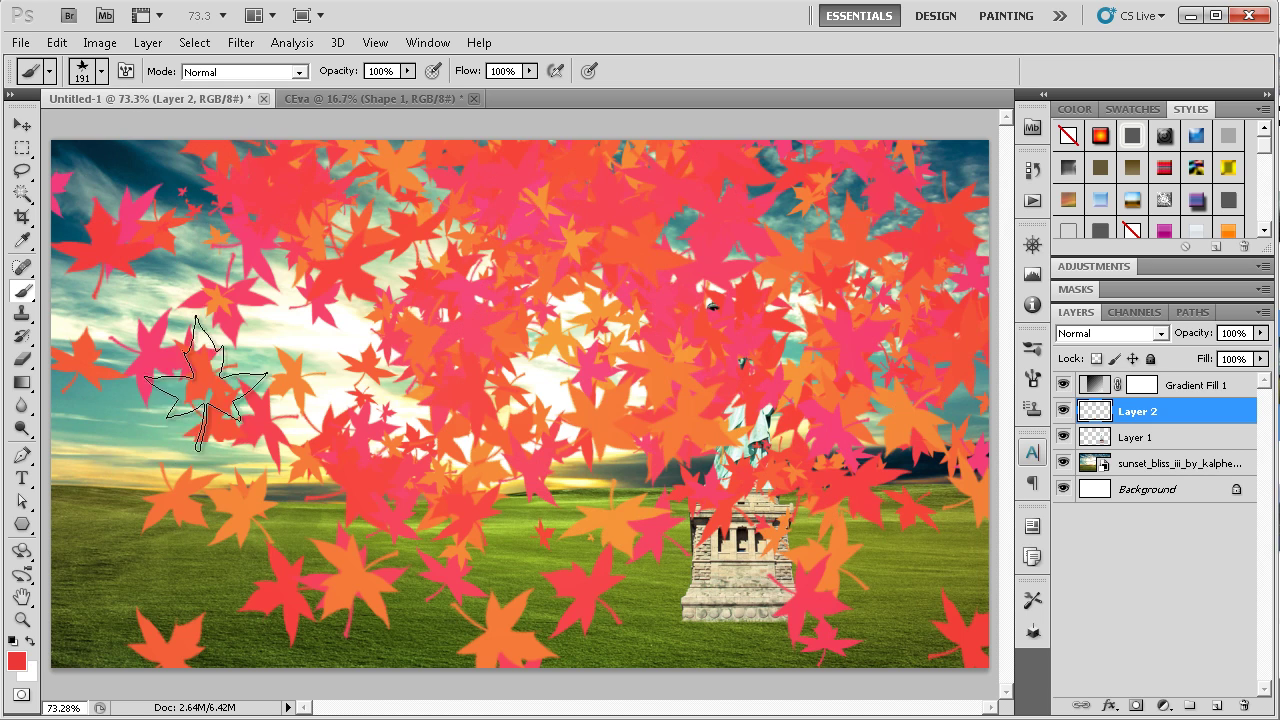
{"action": "mouse_move", "coordinate": [205, 380]}
{"action": "left_mouse_down"}
{"action": "mouse_move", "coordinate": [90, 560]}
{"action": "mouse_move", "coordinate": [200, 300]}
{"action": "mouse_move", "coordinate": [350, 548]}
{"action": "mouse_move", "coordinate": [438, 557]}
{"action": "left_mouse_up"}
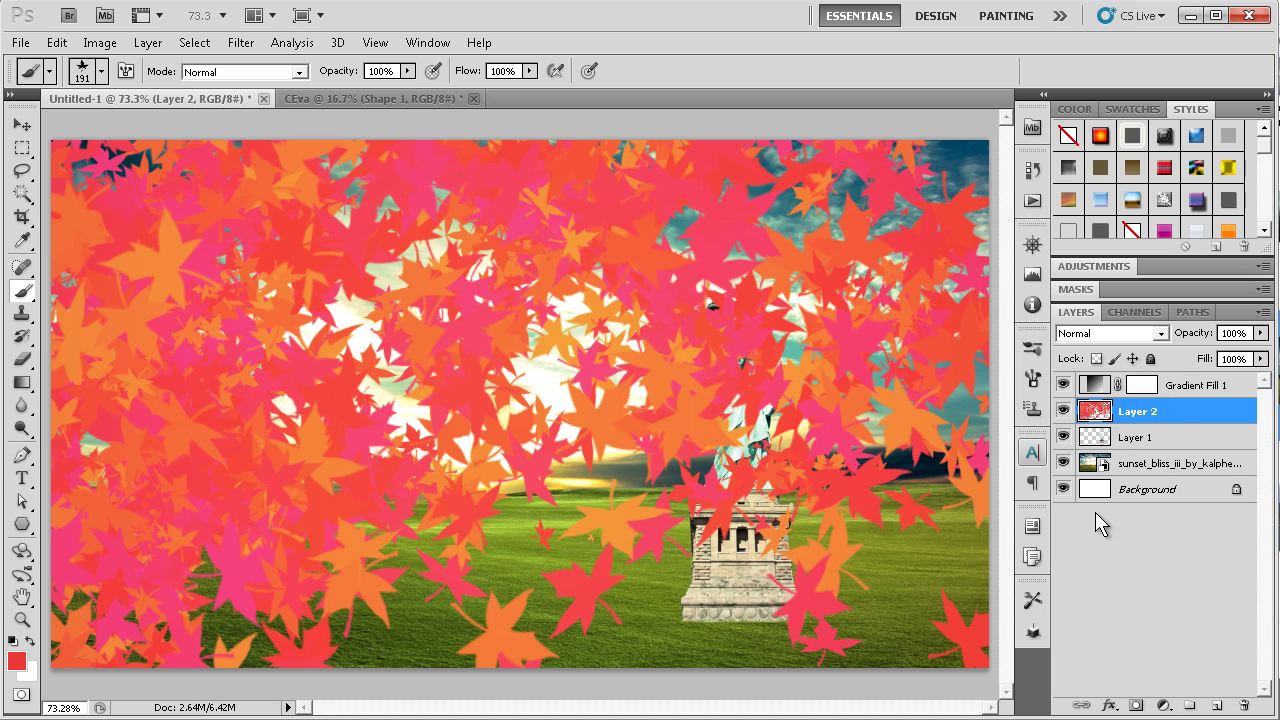
{"action": "left_click_drag", "start_coordinate": [1156, 431], "coordinate": [1137, 396]}
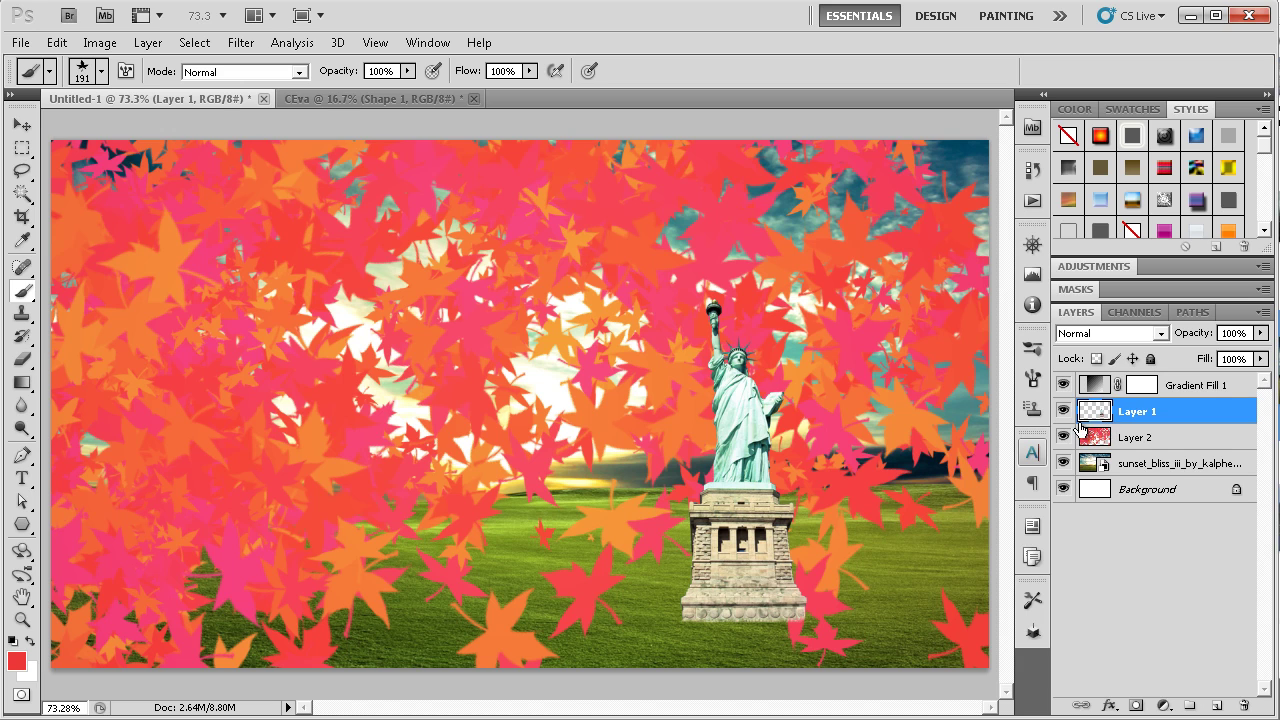
{"action": "left_click", "coordinate": [1140, 437]}
Delete the painted leaves layer and rasterize the sunset field layer
{"action": "key", "text": "Delete"}
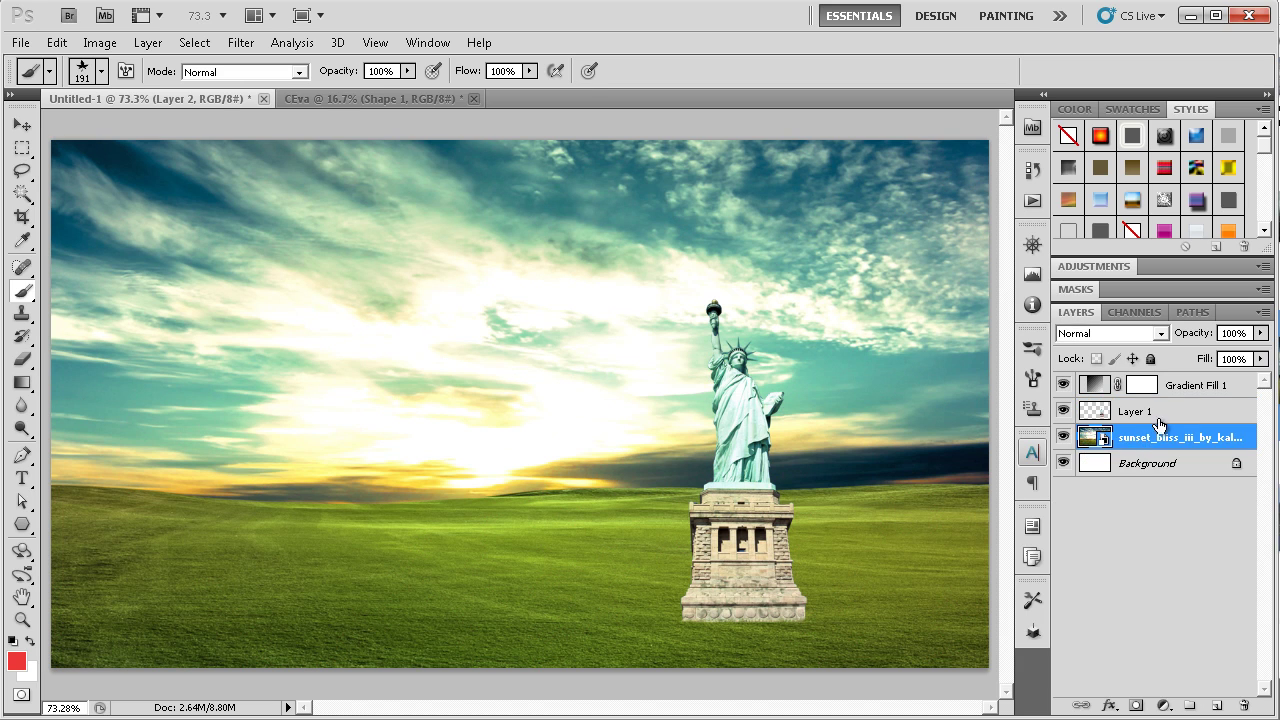
{"action": "left_click", "coordinate": [1175, 387]}
{"action": "left_click", "coordinate": [1167, 433]}
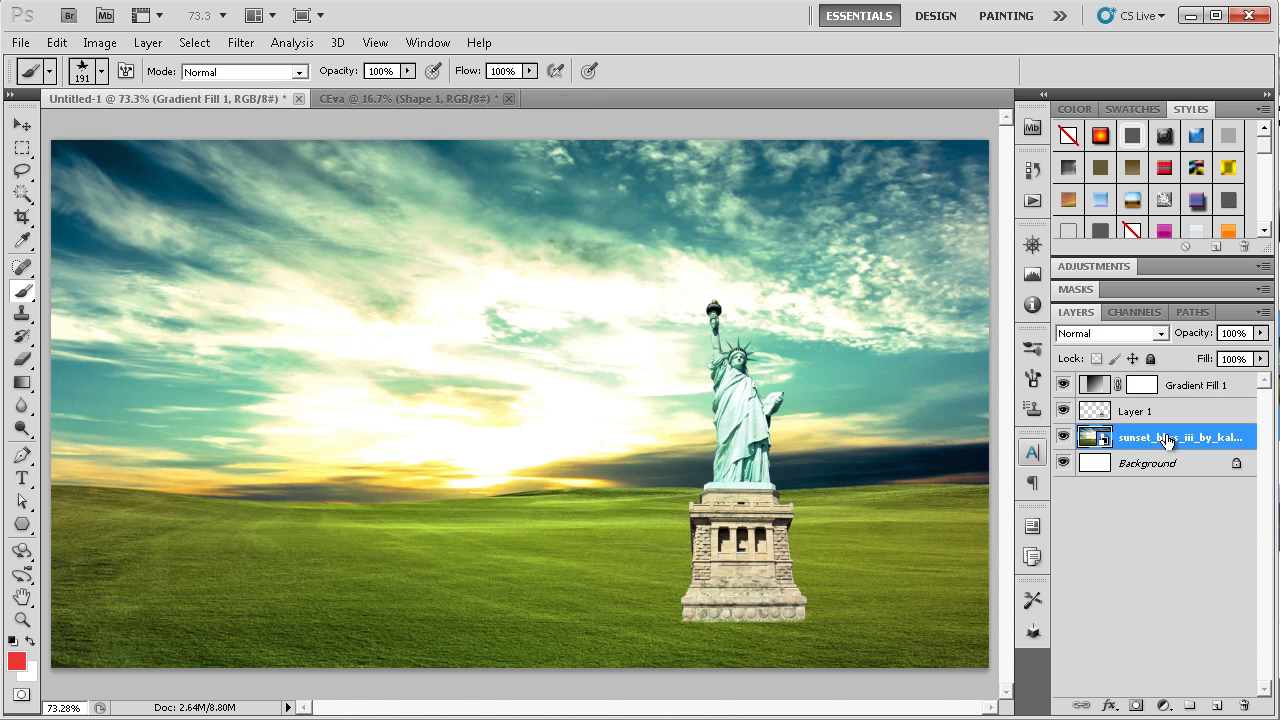
{"action": "left_click", "coordinate": [100, 43]}
{"action": "mouse_move", "coordinate": [131, 92]}
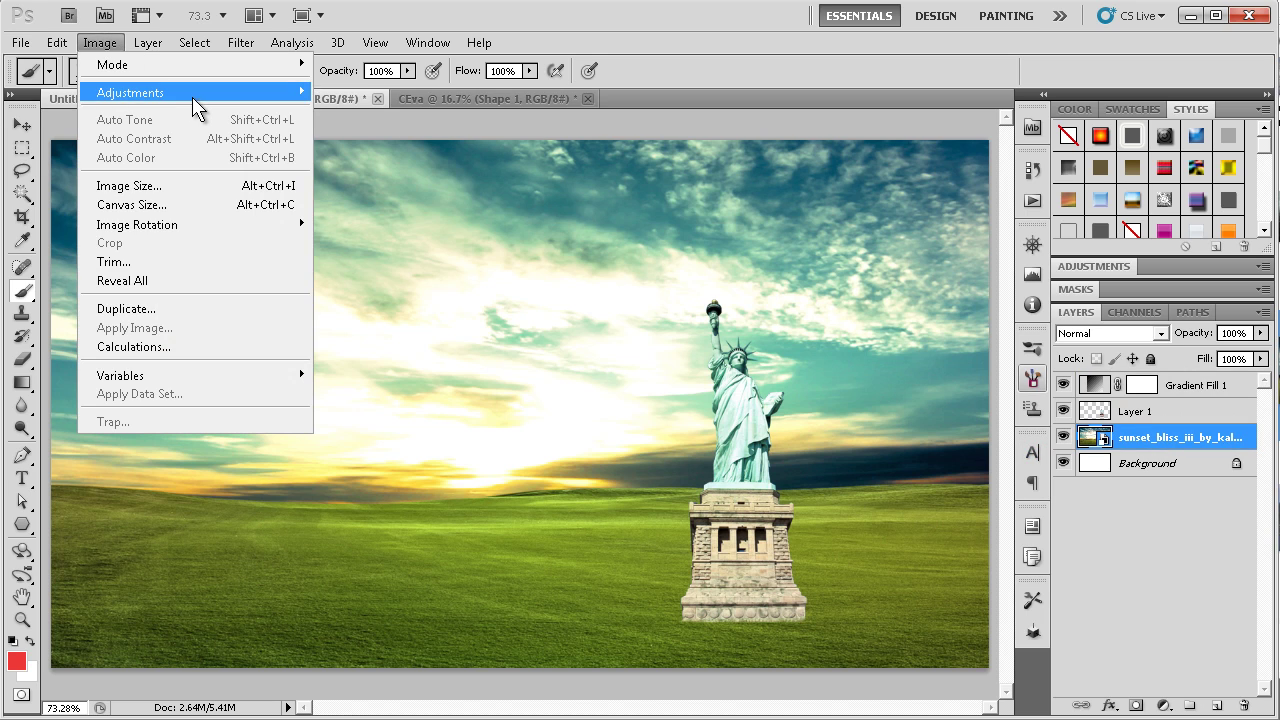
{"action": "right_click", "coordinate": [1146, 447]}
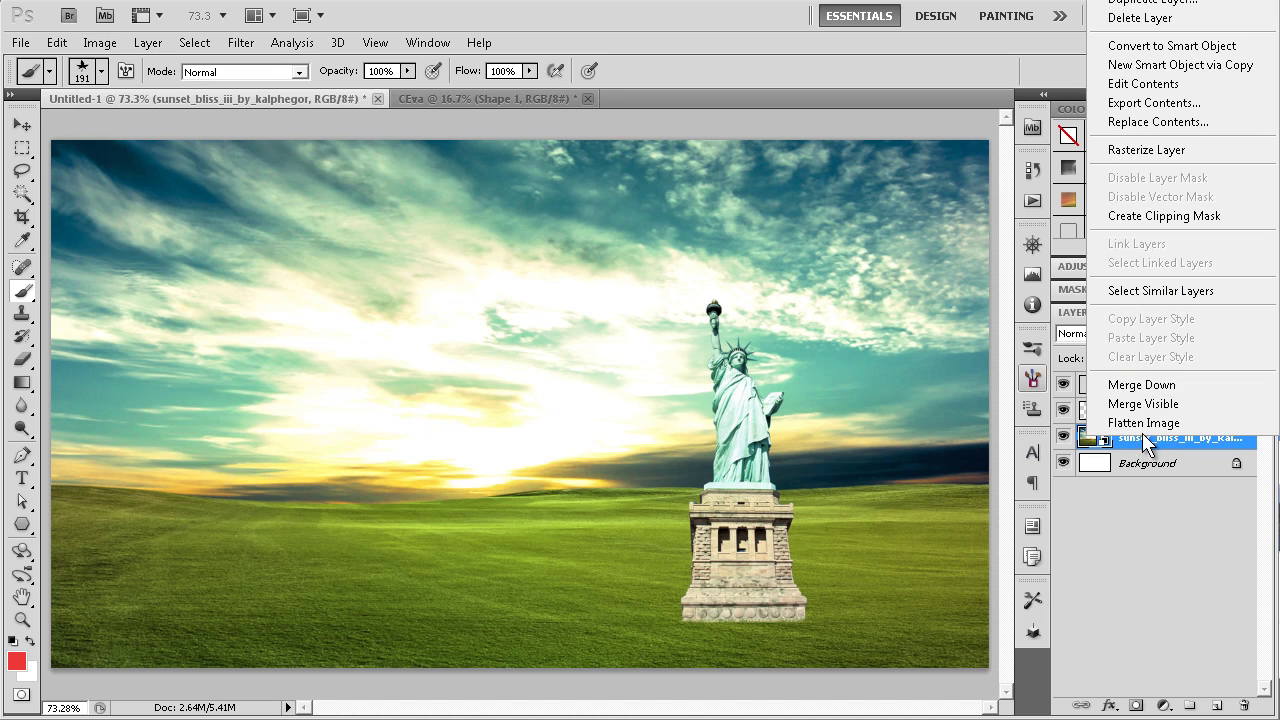
{"action": "left_click", "coordinate": [1147, 151]}
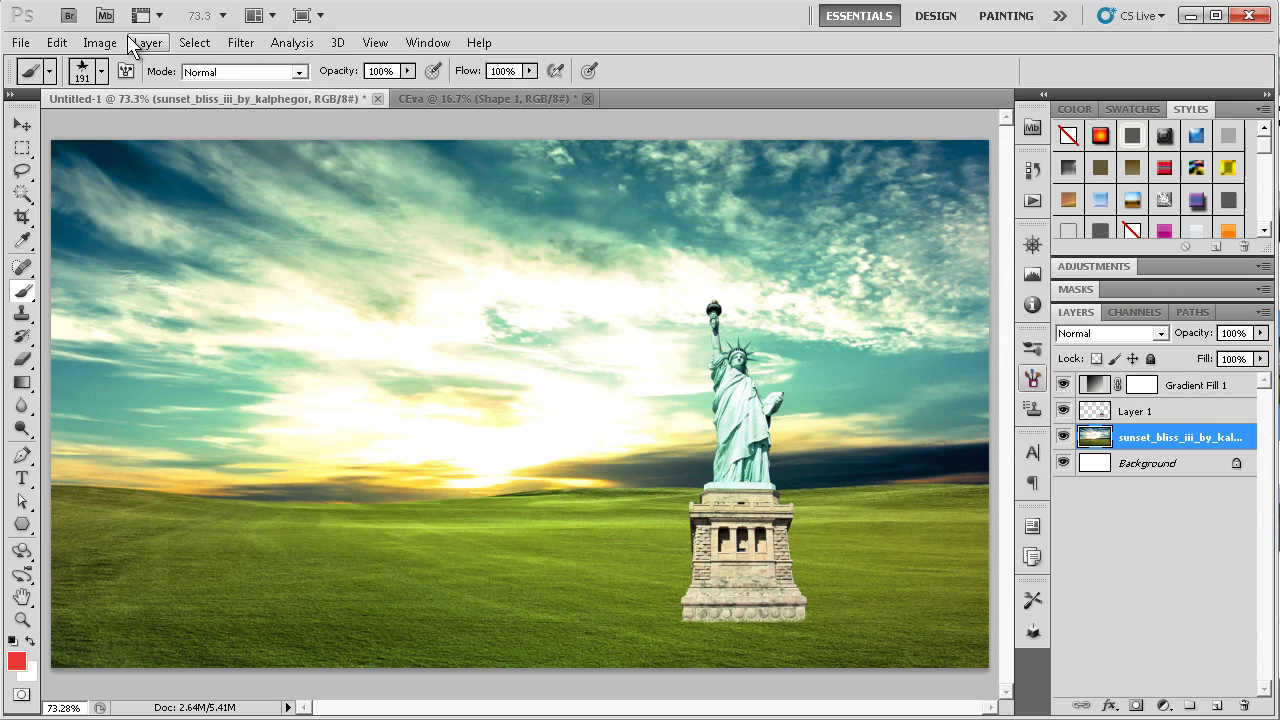
Darken the sunset layer with a Curves adjustment, input 140 to output 90
{"action": "left_click", "coordinate": [100, 43]}
{"action": "mouse_move", "coordinate": [130, 92]}
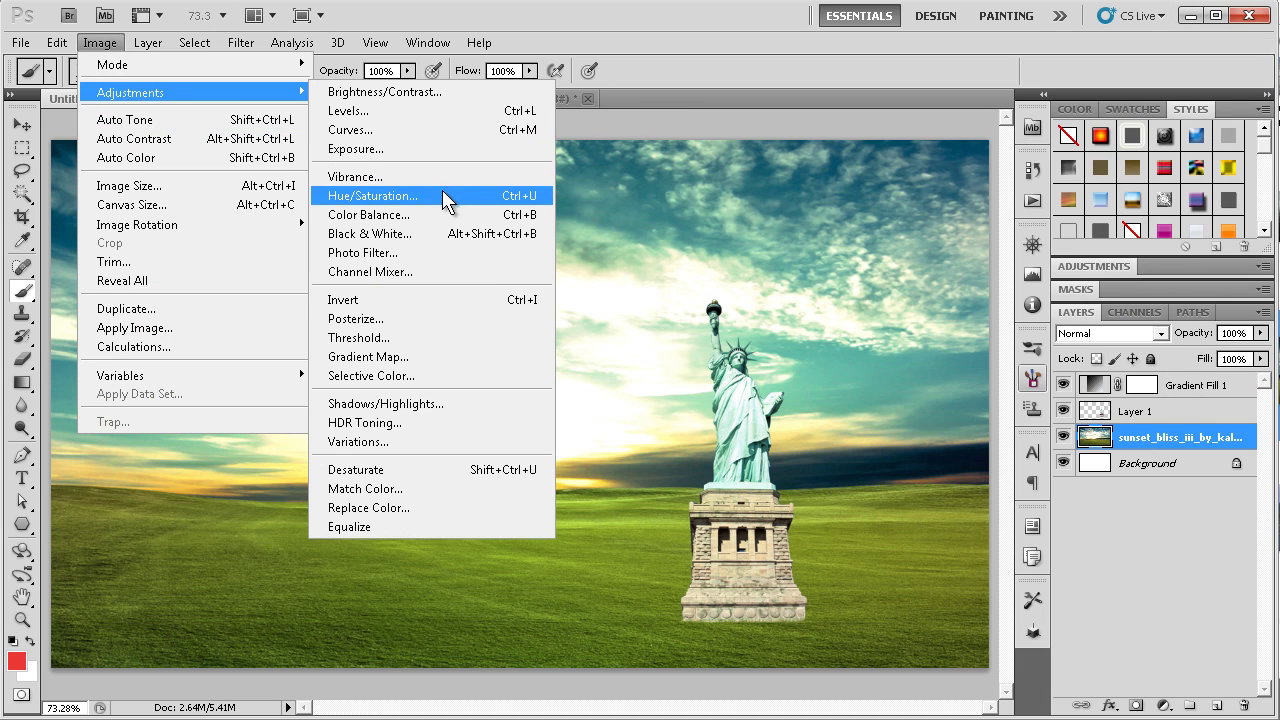
{"action": "left_click", "coordinate": [409, 131]}
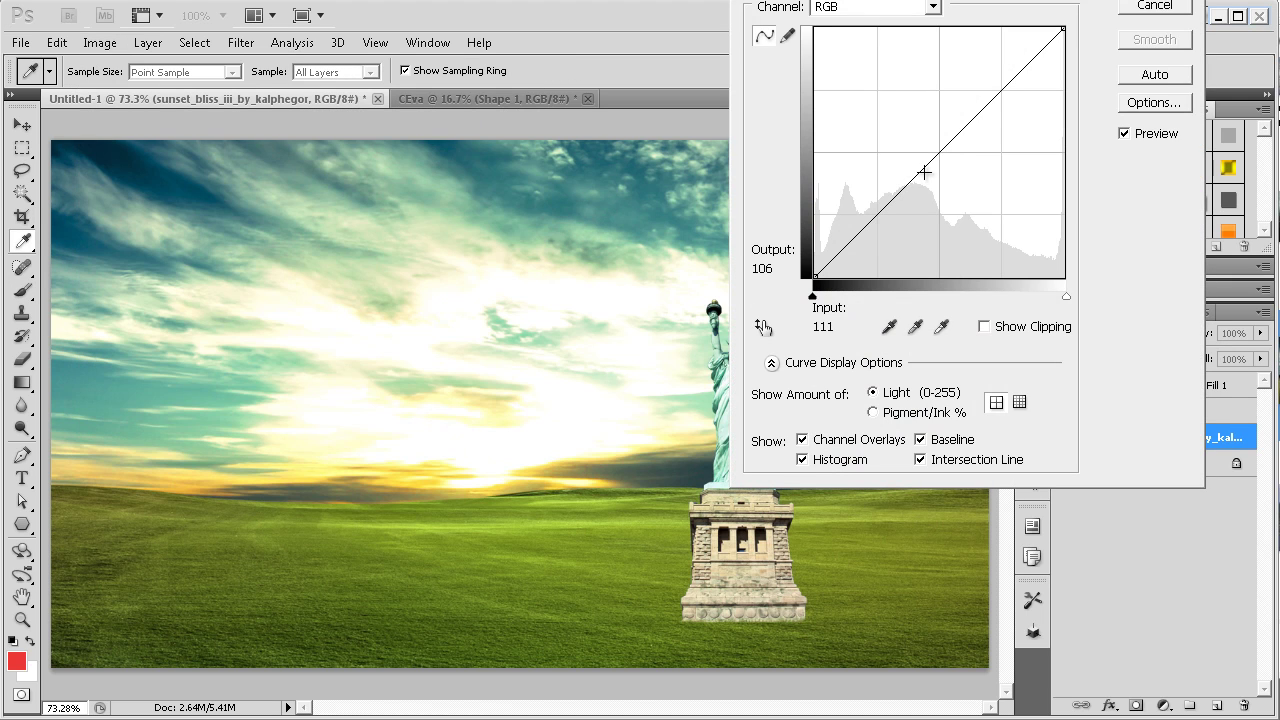
{"action": "left_click_drag", "start_coordinate": [924, 171], "coordinate": [951, 190]}
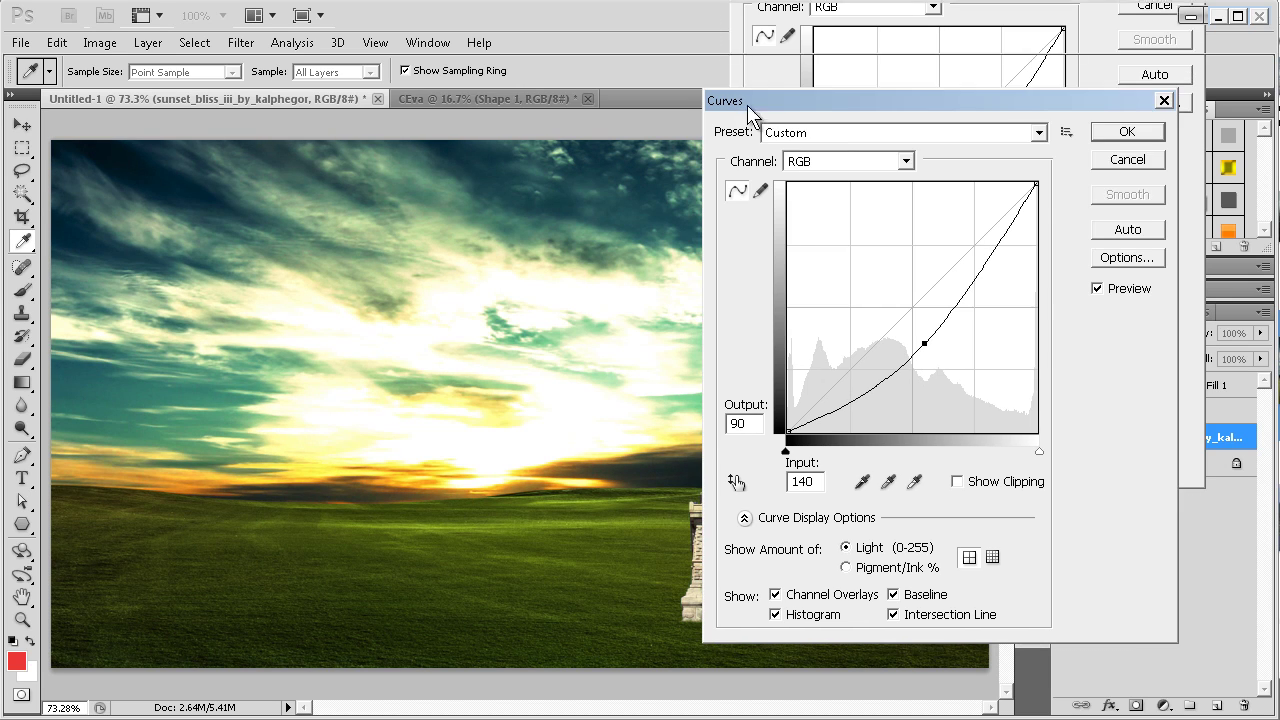
{"action": "left_click", "coordinate": [1140, 133]}
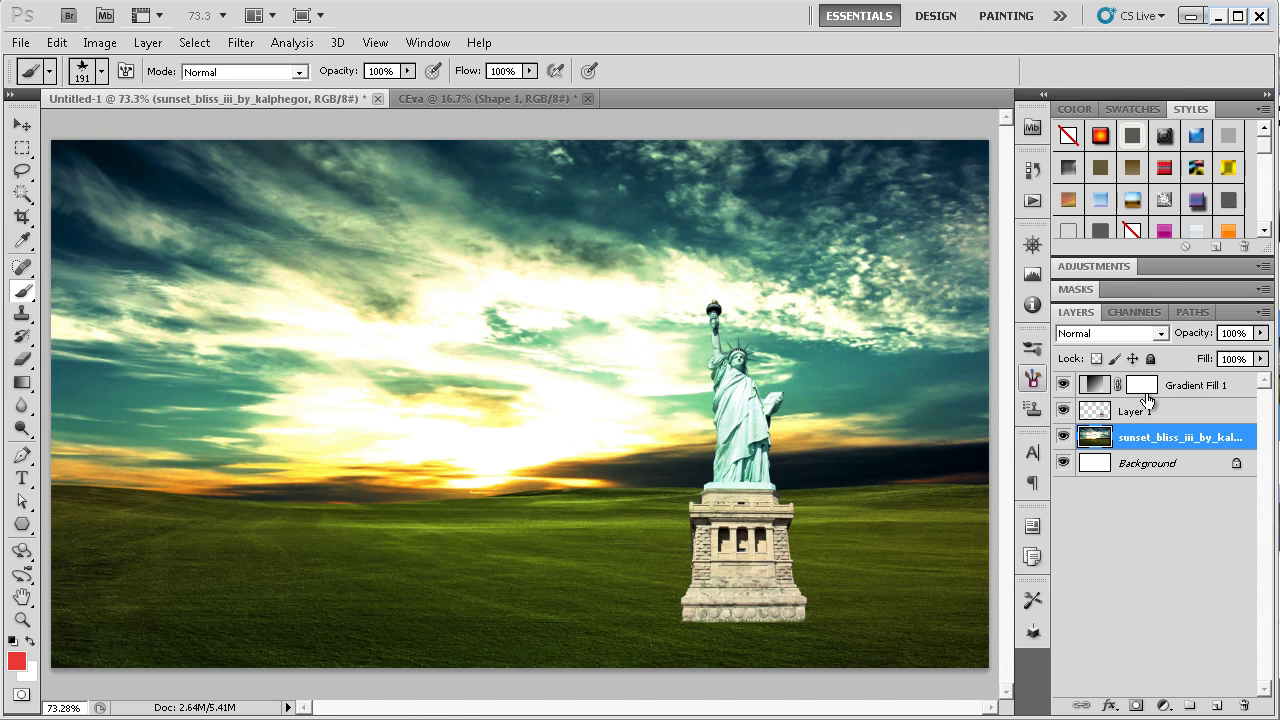
Change Gradient Fill 1's opacity, then select the statue layer, Layer 1
{"action": "left_click", "coordinate": [1163, 393]}
{"action": "mouse_move", "coordinate": [1261, 333]}
{"action": "left_mouse_down"}
{"action": "mouse_move", "coordinate": [1274, 358]}
{"action": "mouse_move", "coordinate": [1216, 360]}
{"action": "left_mouse_up"}
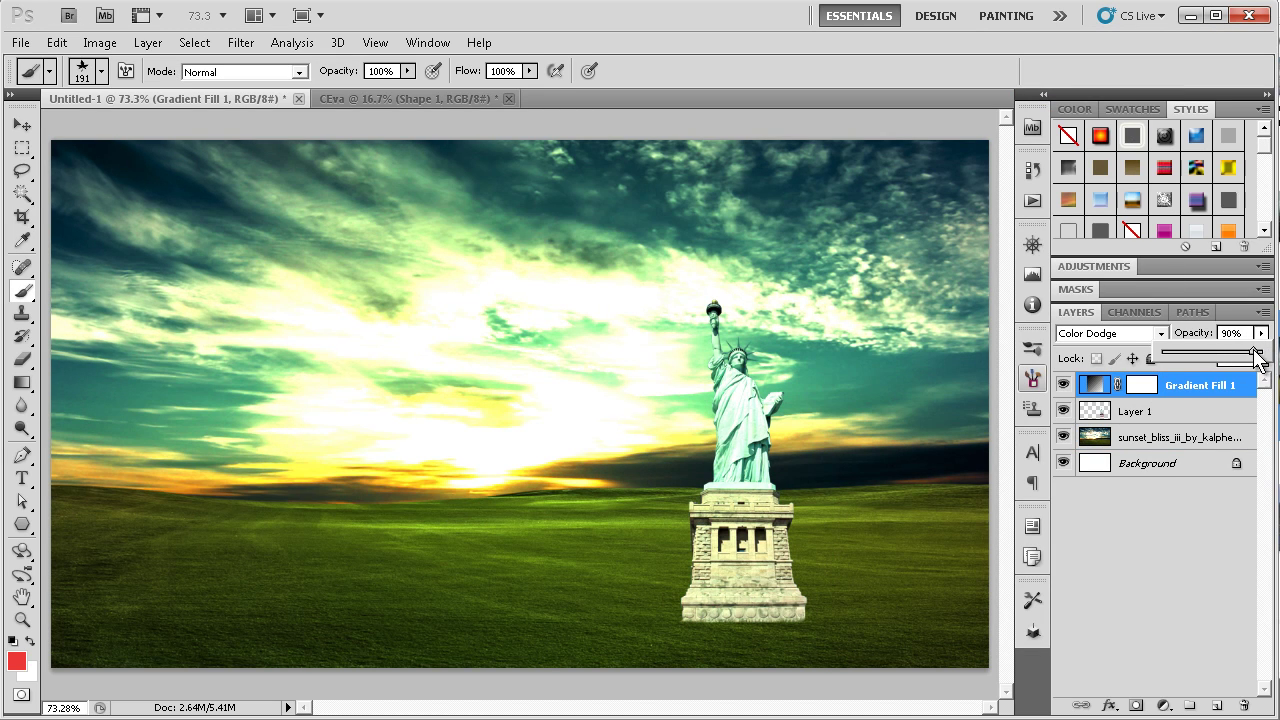
{"action": "left_click", "coordinate": [1140, 420]}
Darken the statue on Layer 1 with a downward Curves adjustment
{"action": "left_click", "coordinate": [100, 42]}
{"action": "mouse_move", "coordinate": [130, 92]}
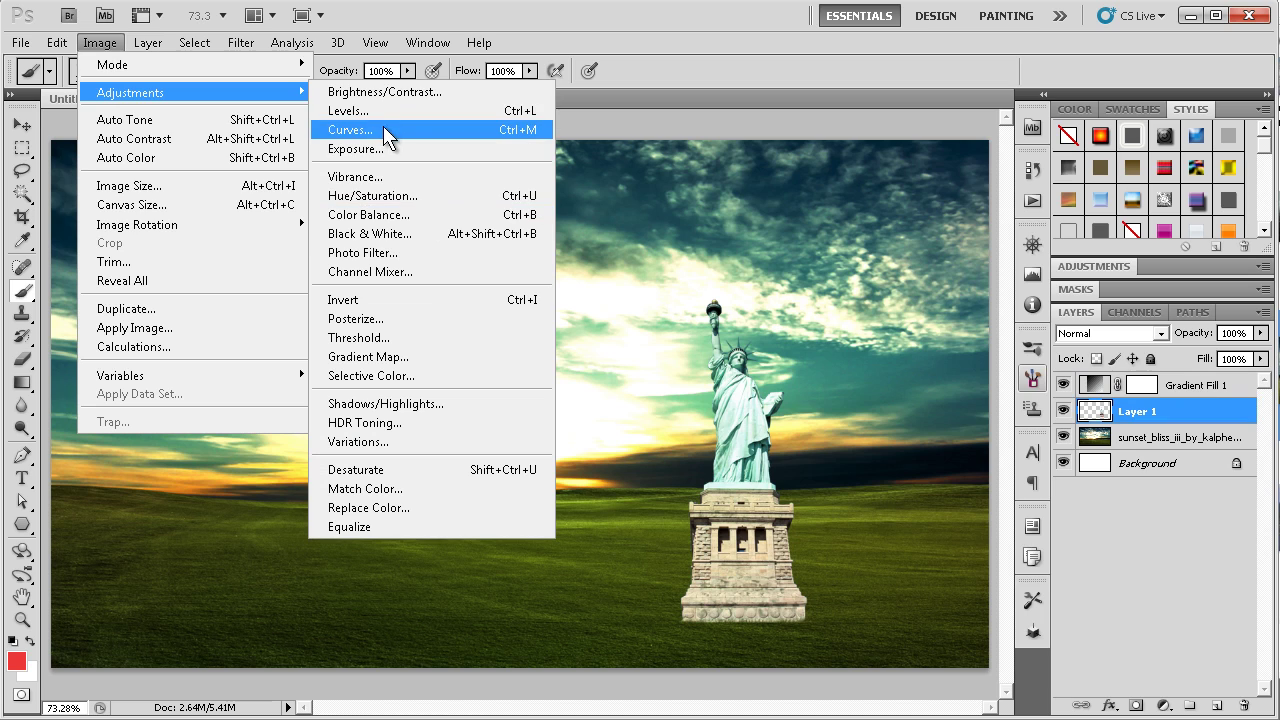
{"action": "left_click", "coordinate": [382, 128]}
{"action": "left_click_drag", "start_coordinate": [933, 287], "coordinate": [942, 311]}
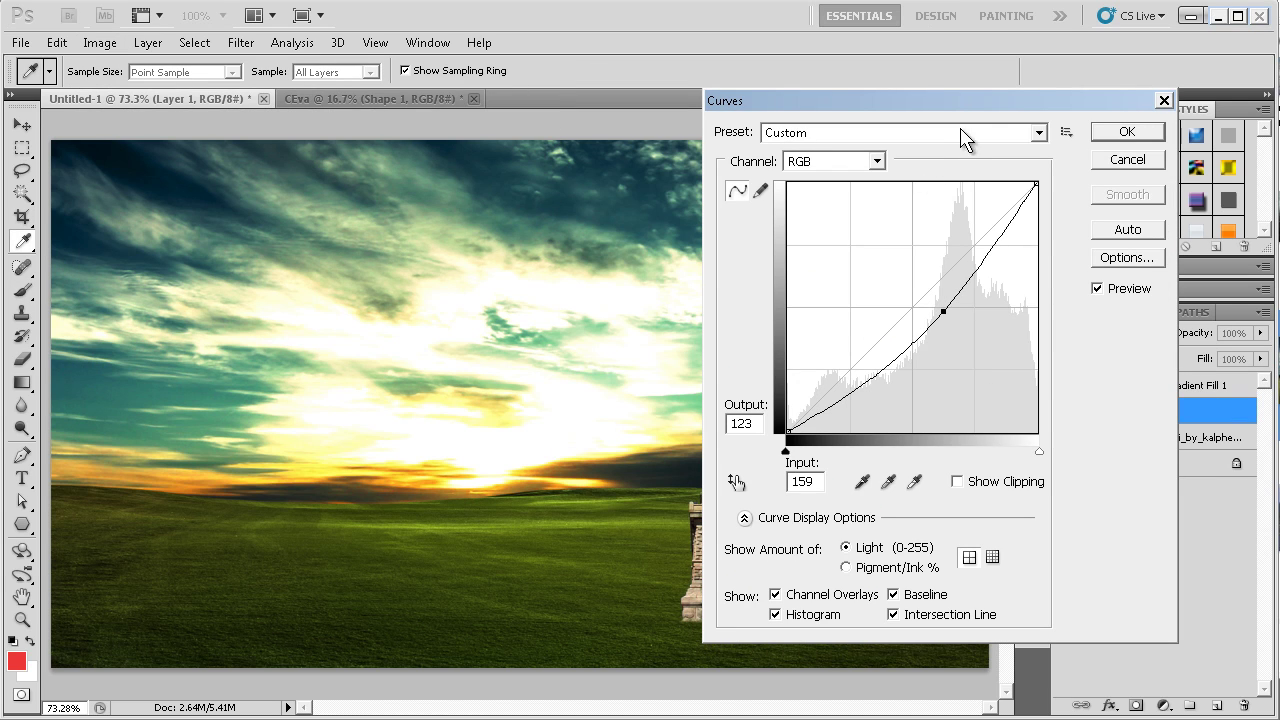
{"action": "left_click_drag", "start_coordinate": [915, 100], "coordinate": [444, 128]}
{"action": "mouse_move", "coordinate": [474, 340]}
{"action": "left_mouse_down"}
{"action": "mouse_move", "coordinate": [486, 371]}
{"action": "mouse_move", "coordinate": [464, 356]}
{"action": "left_mouse_up"}
{"action": "left_click_drag", "start_coordinate": [520, 129], "coordinate": [338, 122]}
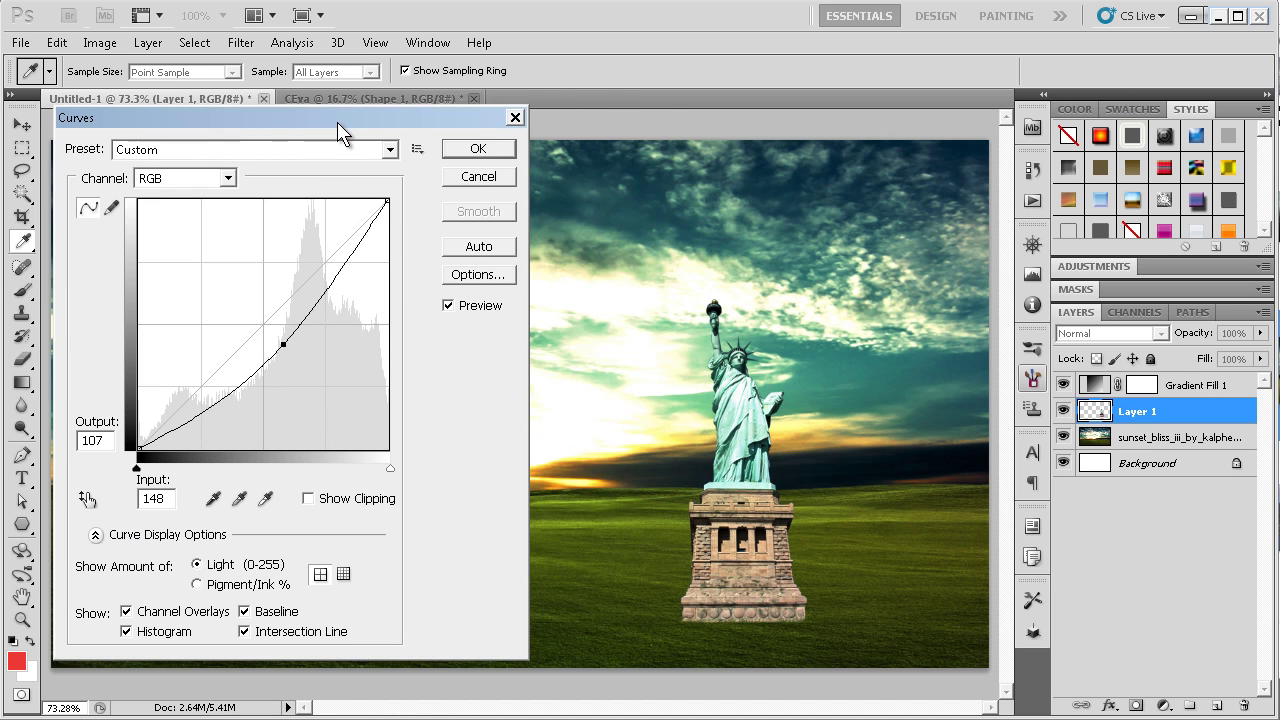
{"action": "left_click", "coordinate": [478, 160]}
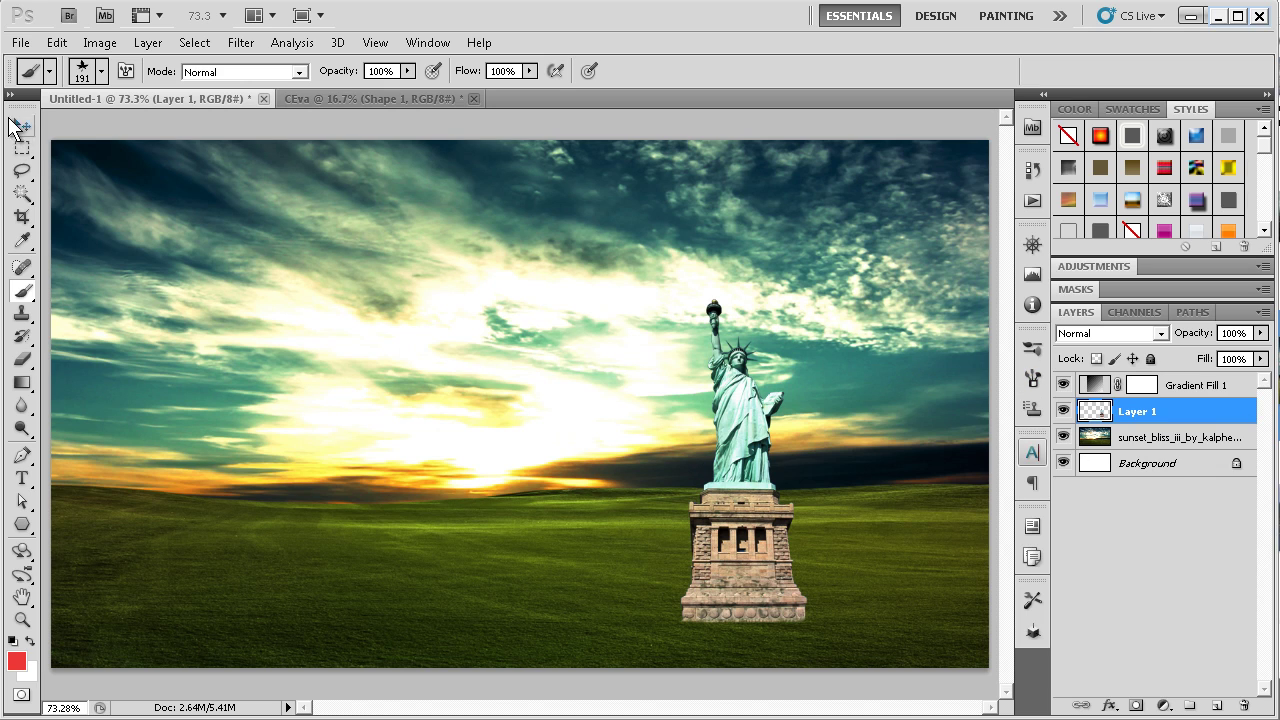
{"action": "left_click", "coordinate": [22, 124]}
Distort the statue's top corners into a tapered perspective and move it to the field's centre
{"action": "key", "text": "ctrl+t"}
{"action": "right_click", "coordinate": [750, 412]}
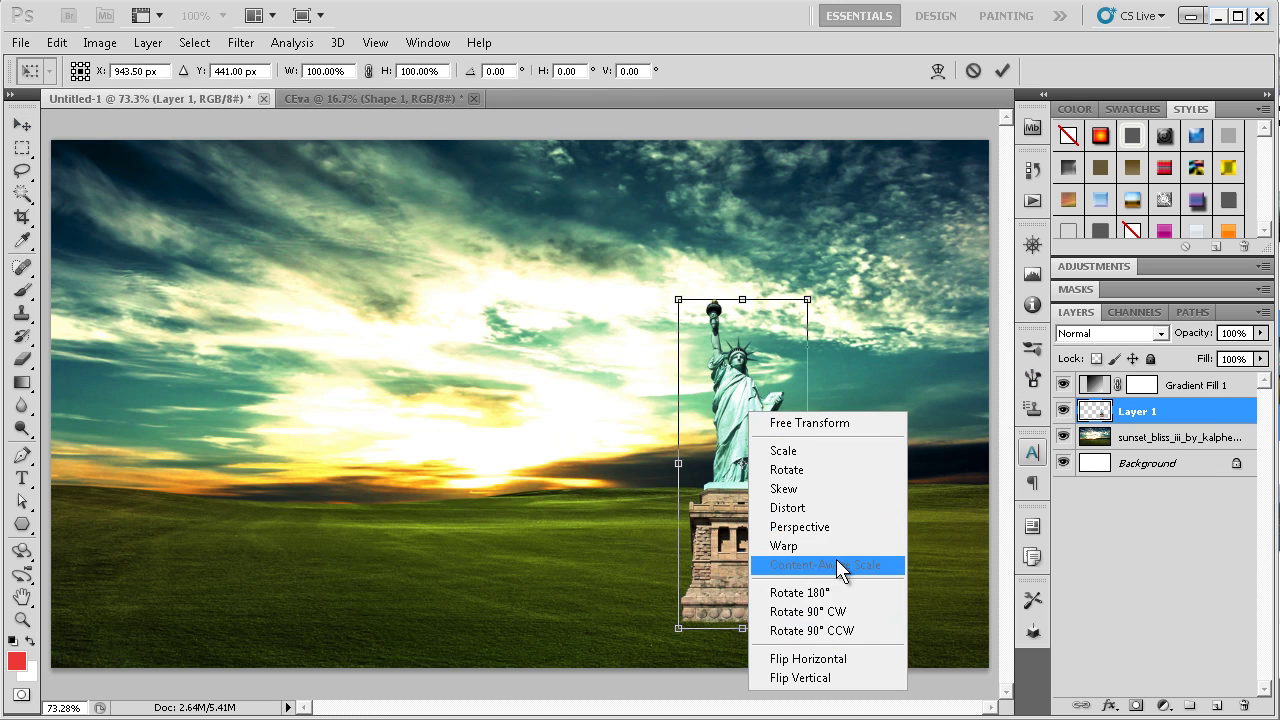
{"action": "left_click", "coordinate": [842, 507]}
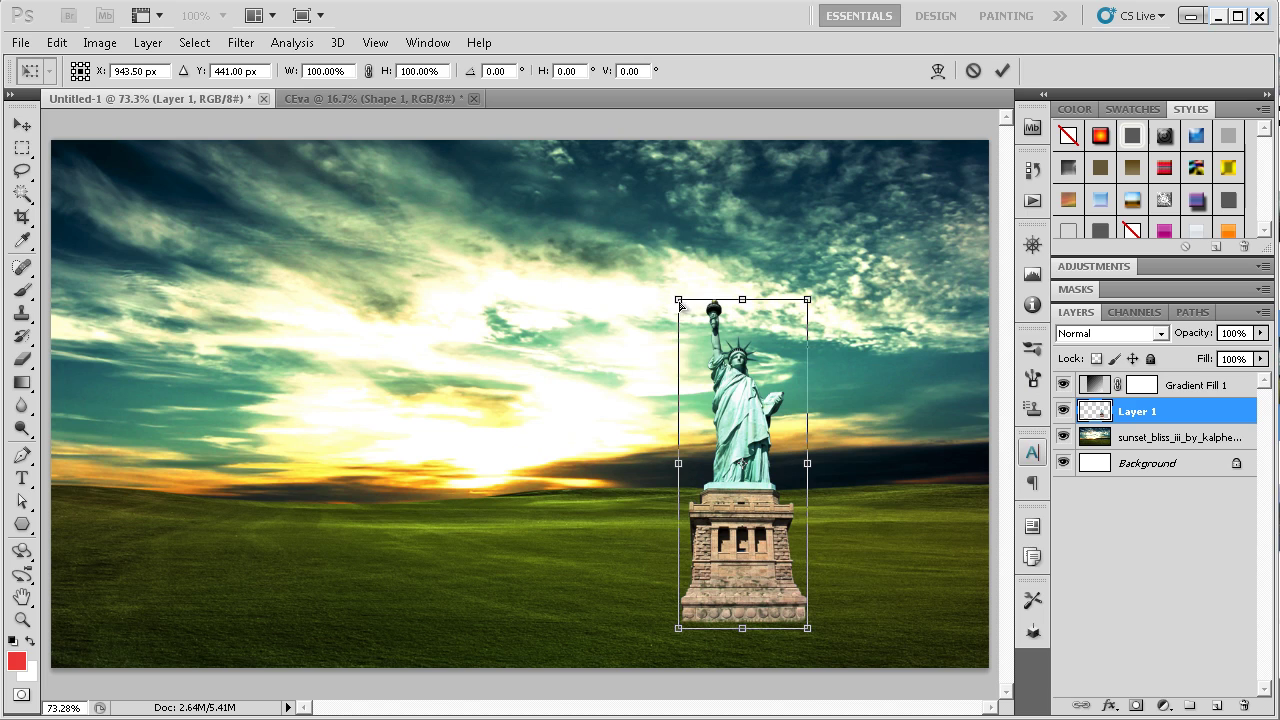
{"action": "left_click_drag", "start_coordinate": [679, 300], "coordinate": [679, 331]}
{"action": "left_click_drag", "start_coordinate": [808, 300], "coordinate": [704, 325]}
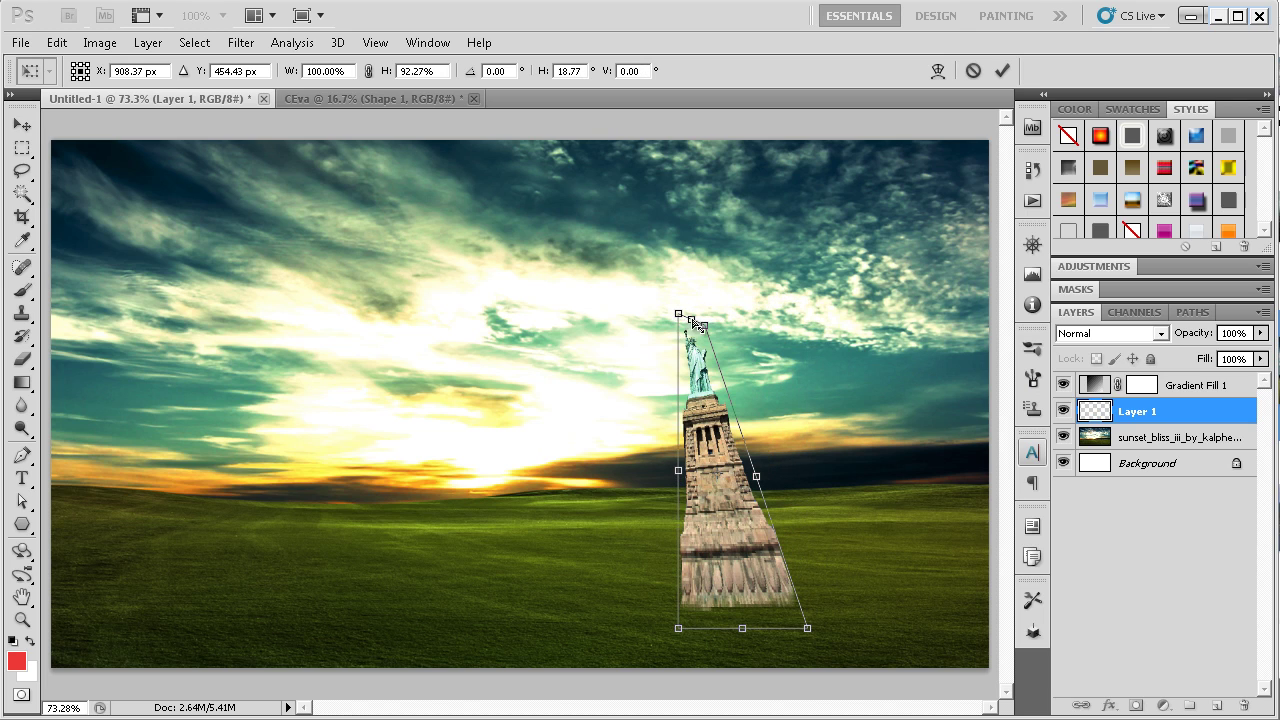
{"action": "mouse_move", "coordinate": [704, 325]}
{"action": "left_mouse_down"}
{"action": "mouse_move", "coordinate": [748, 343]}
{"action": "mouse_move", "coordinate": [742, 317]}
{"action": "left_mouse_up"}
{"action": "key", "text": "Return"}
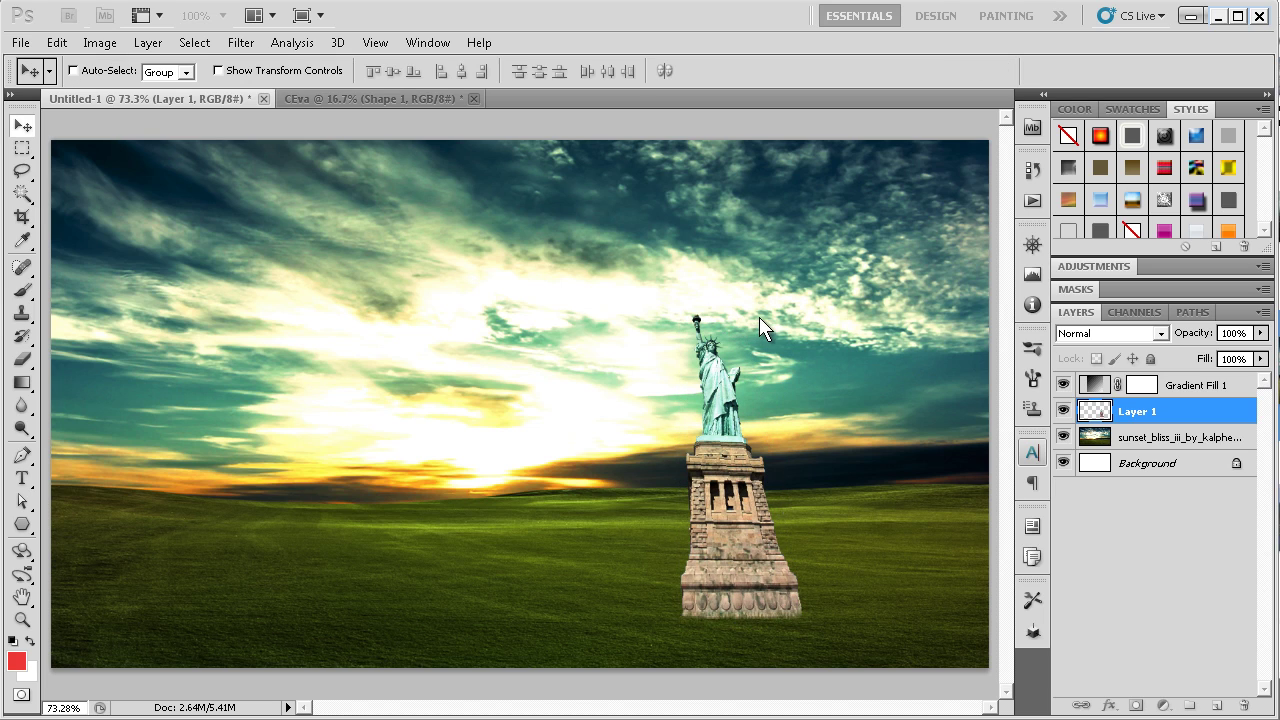
{"action": "mouse_move", "coordinate": [717, 448]}
{"action": "left_mouse_down"}
{"action": "mouse_move", "coordinate": [465, 634]}
{"action": "mouse_move", "coordinate": [528, 444]}
{"action": "left_mouse_up"}
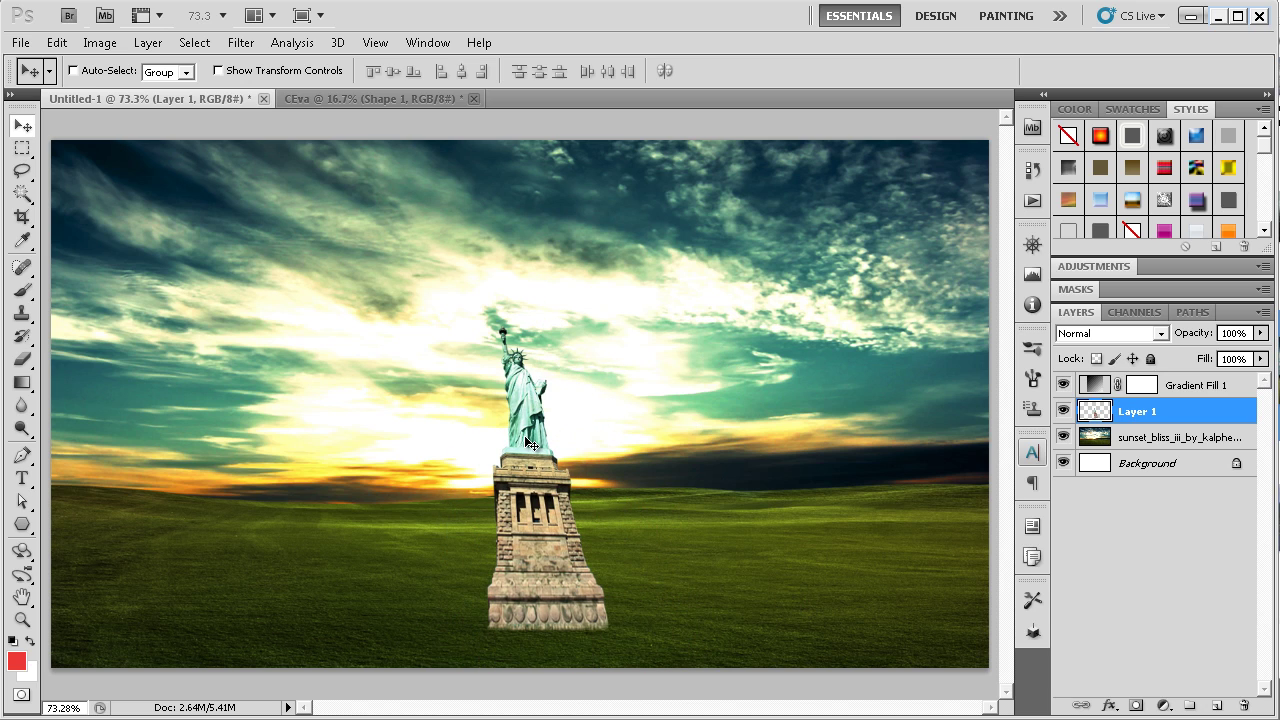
Delete Layer 1, the sunset layer and Gradient Fill 1, leaving a white Background
{"action": "key", "text": "Delete"}
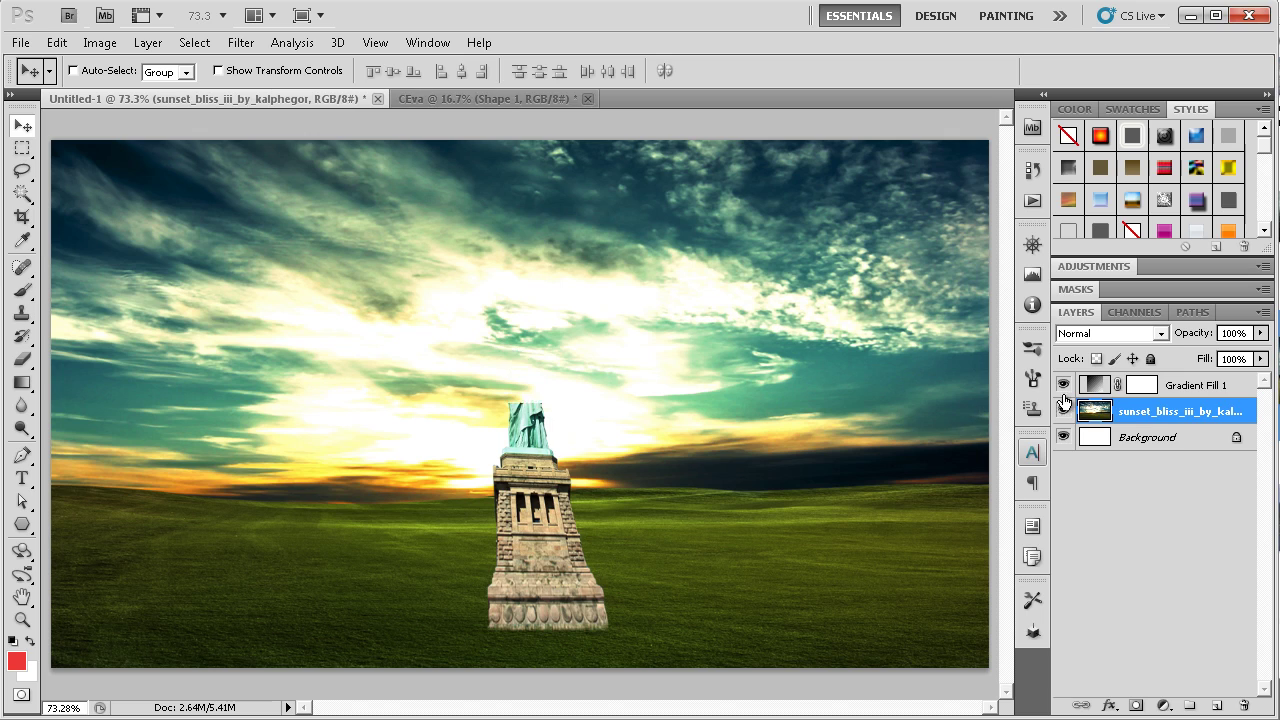
{"action": "key", "text": "Delete"}
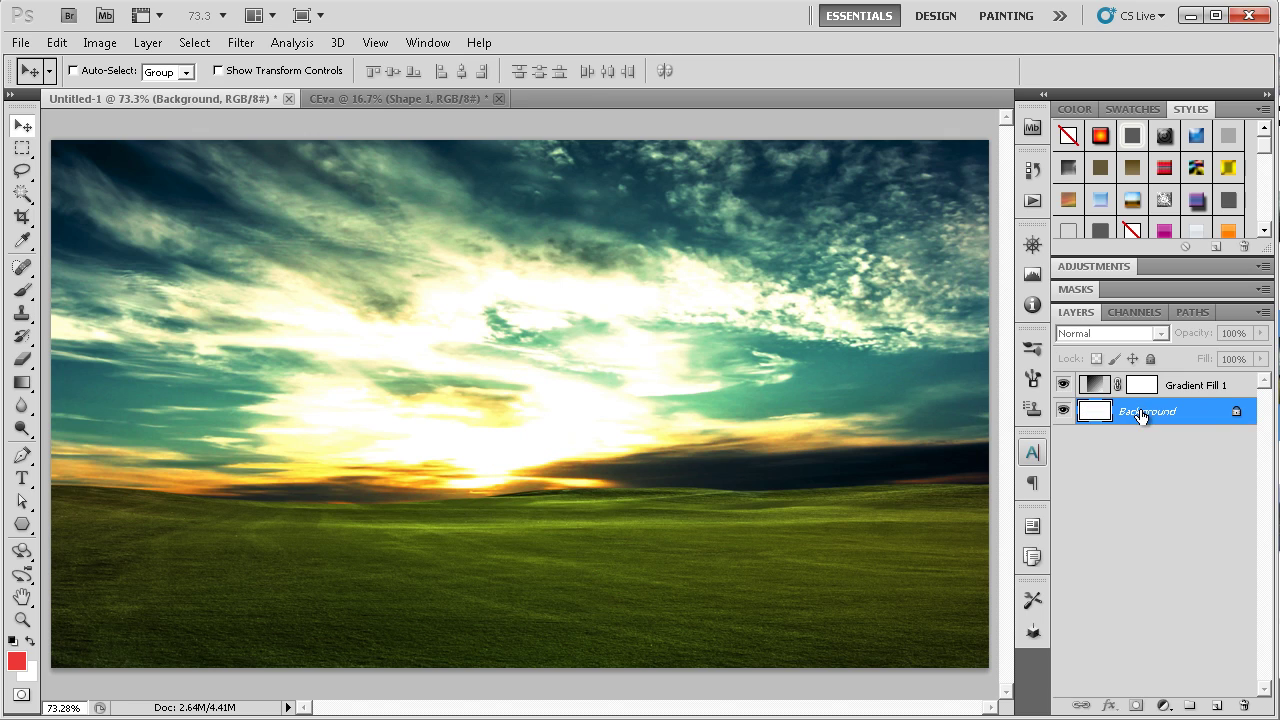
{"action": "left_click", "coordinate": [1137, 388]}
{"action": "key", "text": "Delete"}
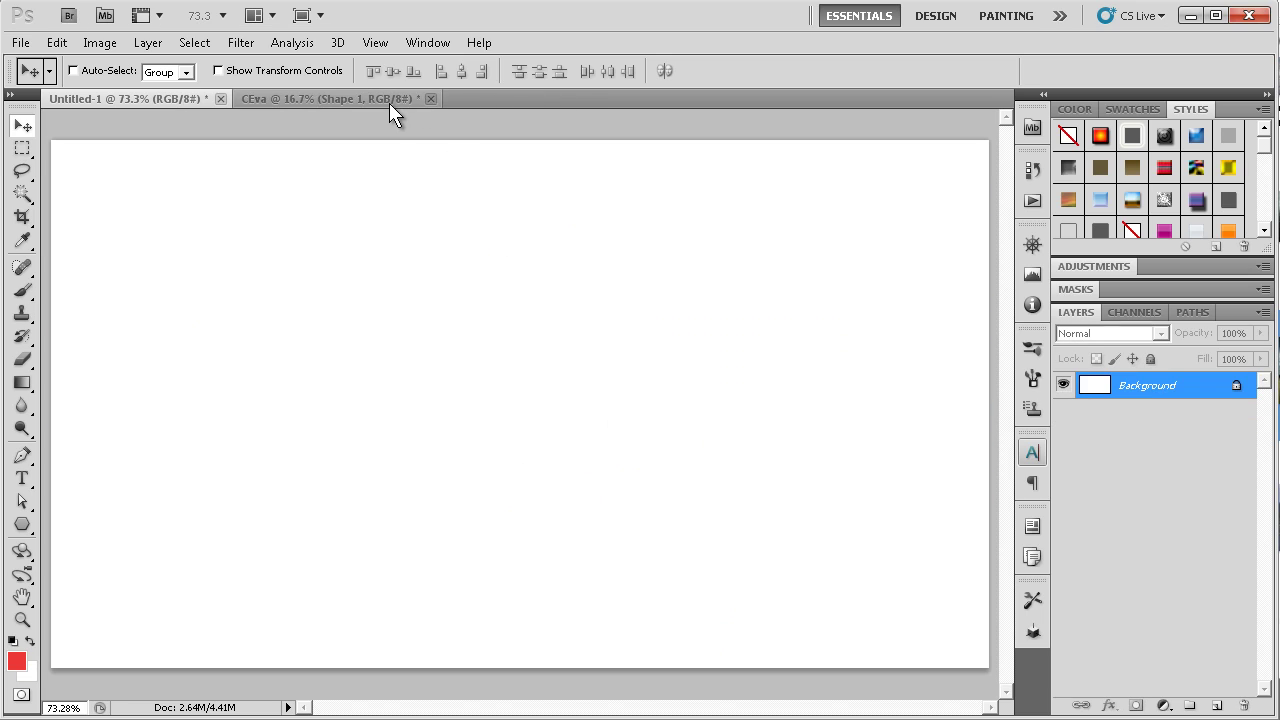
Close the CEva document without saving and select the Polygon tool
{"action": "left_click", "coordinate": [389, 103]}
{"action": "left_click", "coordinate": [433, 100]}
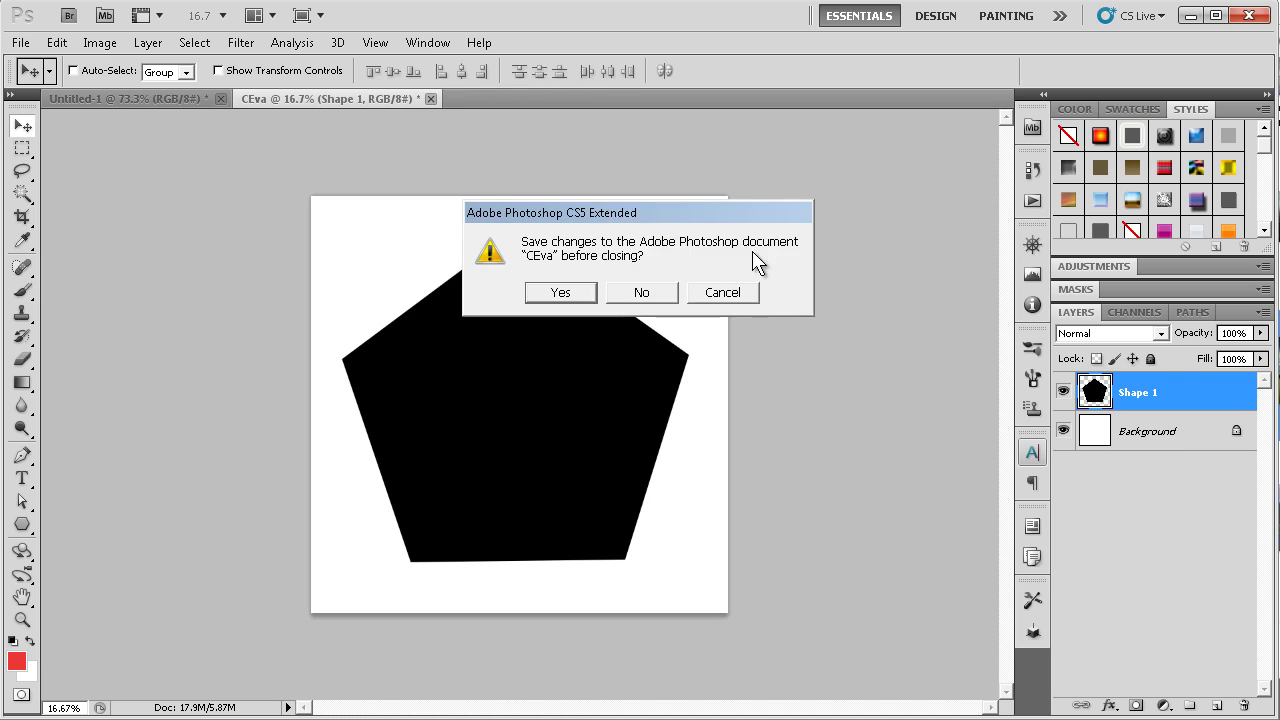
{"action": "left_click", "coordinate": [660, 294]}
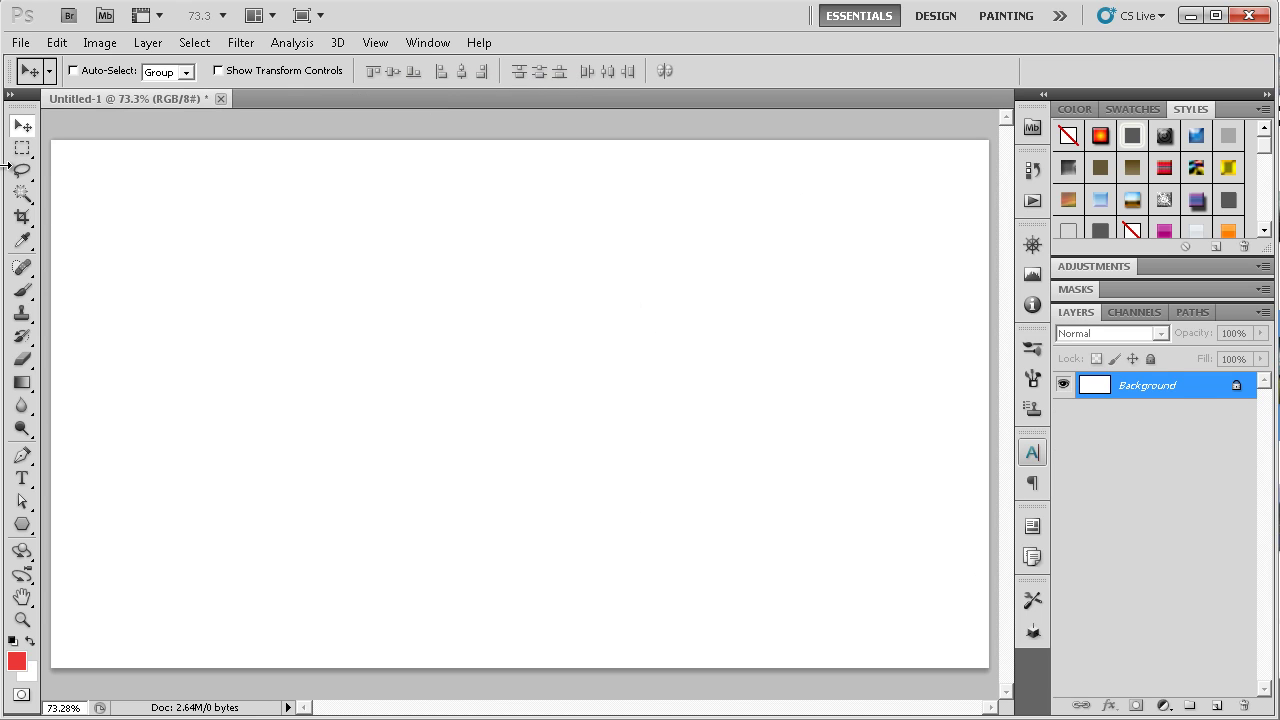
{"action": "left_click", "coordinate": [36, 528]}
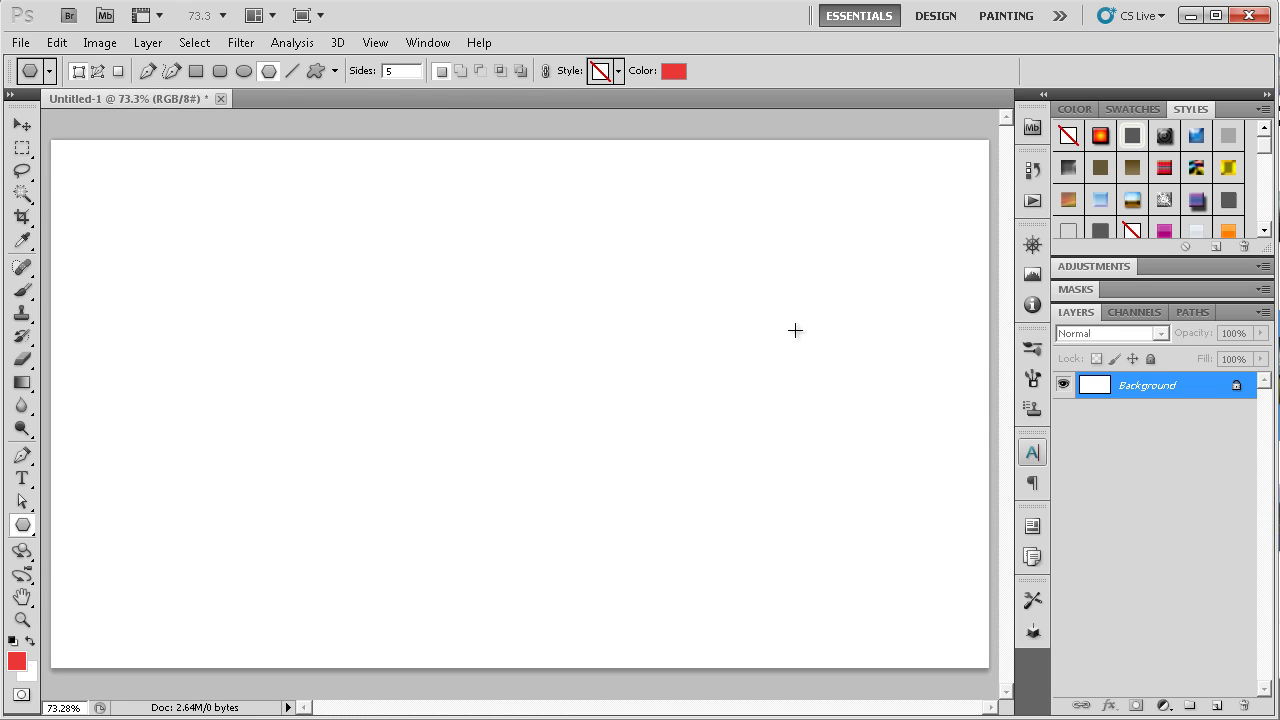